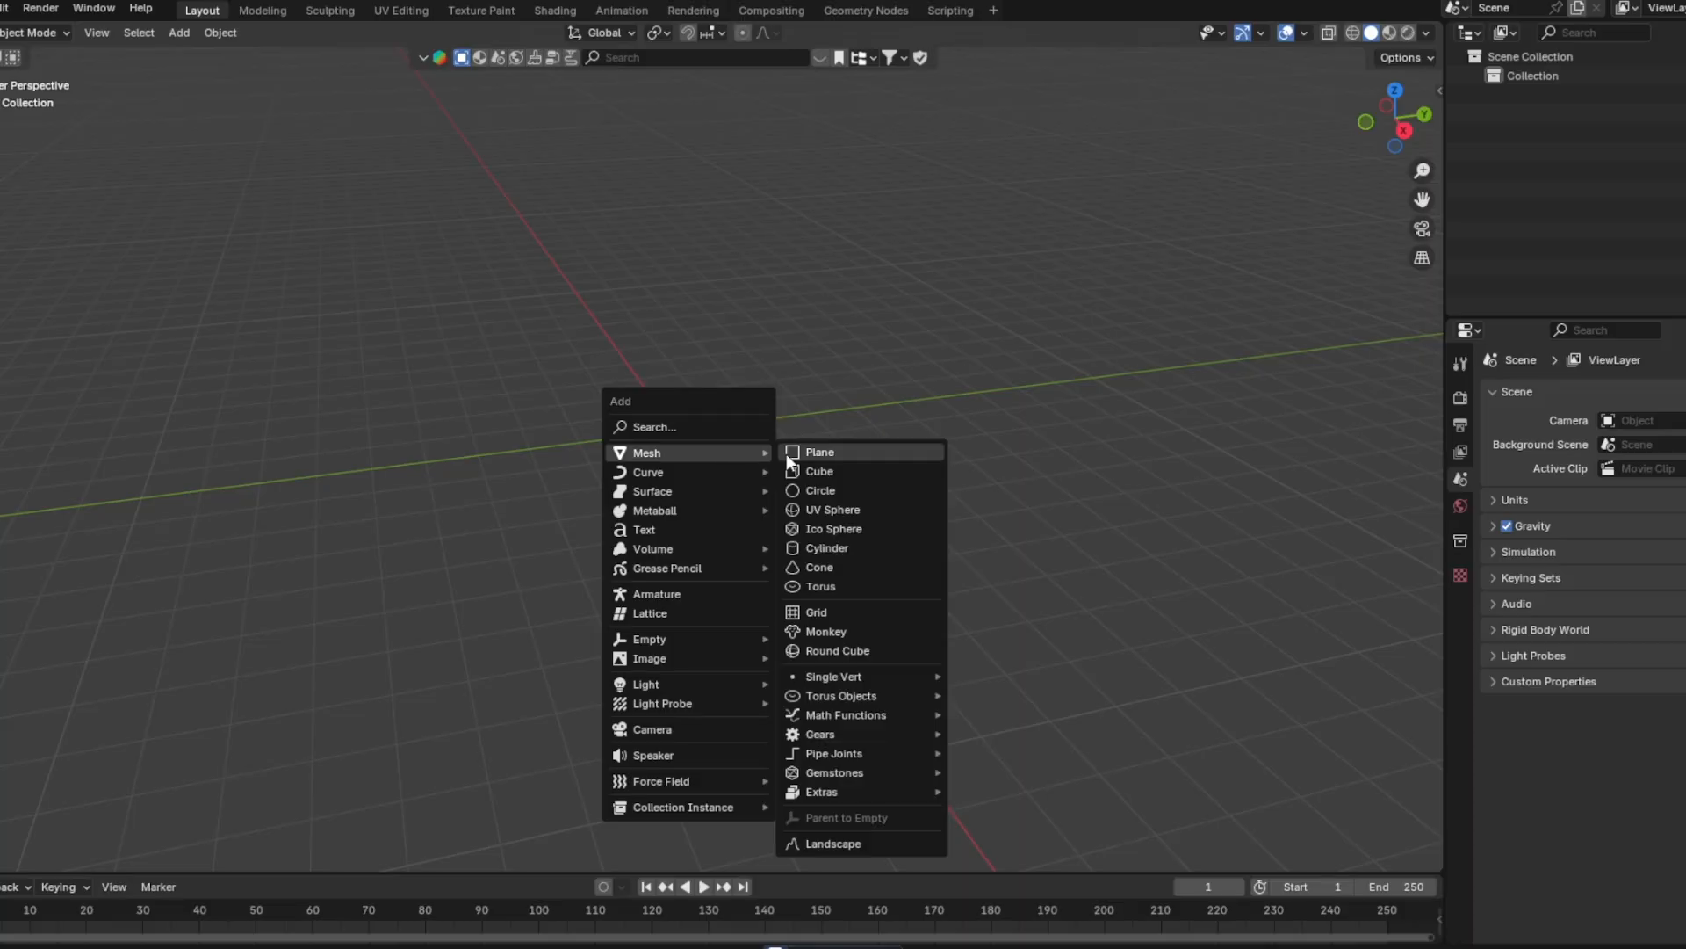
Add a UV sphere at the world origin and scale it down uniformly to about 0.361
left_click(836, 503)
mouse_move(797, 464)
middle_mouse_down()
mouse_move(744, 413)
mouse_move(790, 456)
middle_mouse_up()
scroll(765, 455, "up", 3)
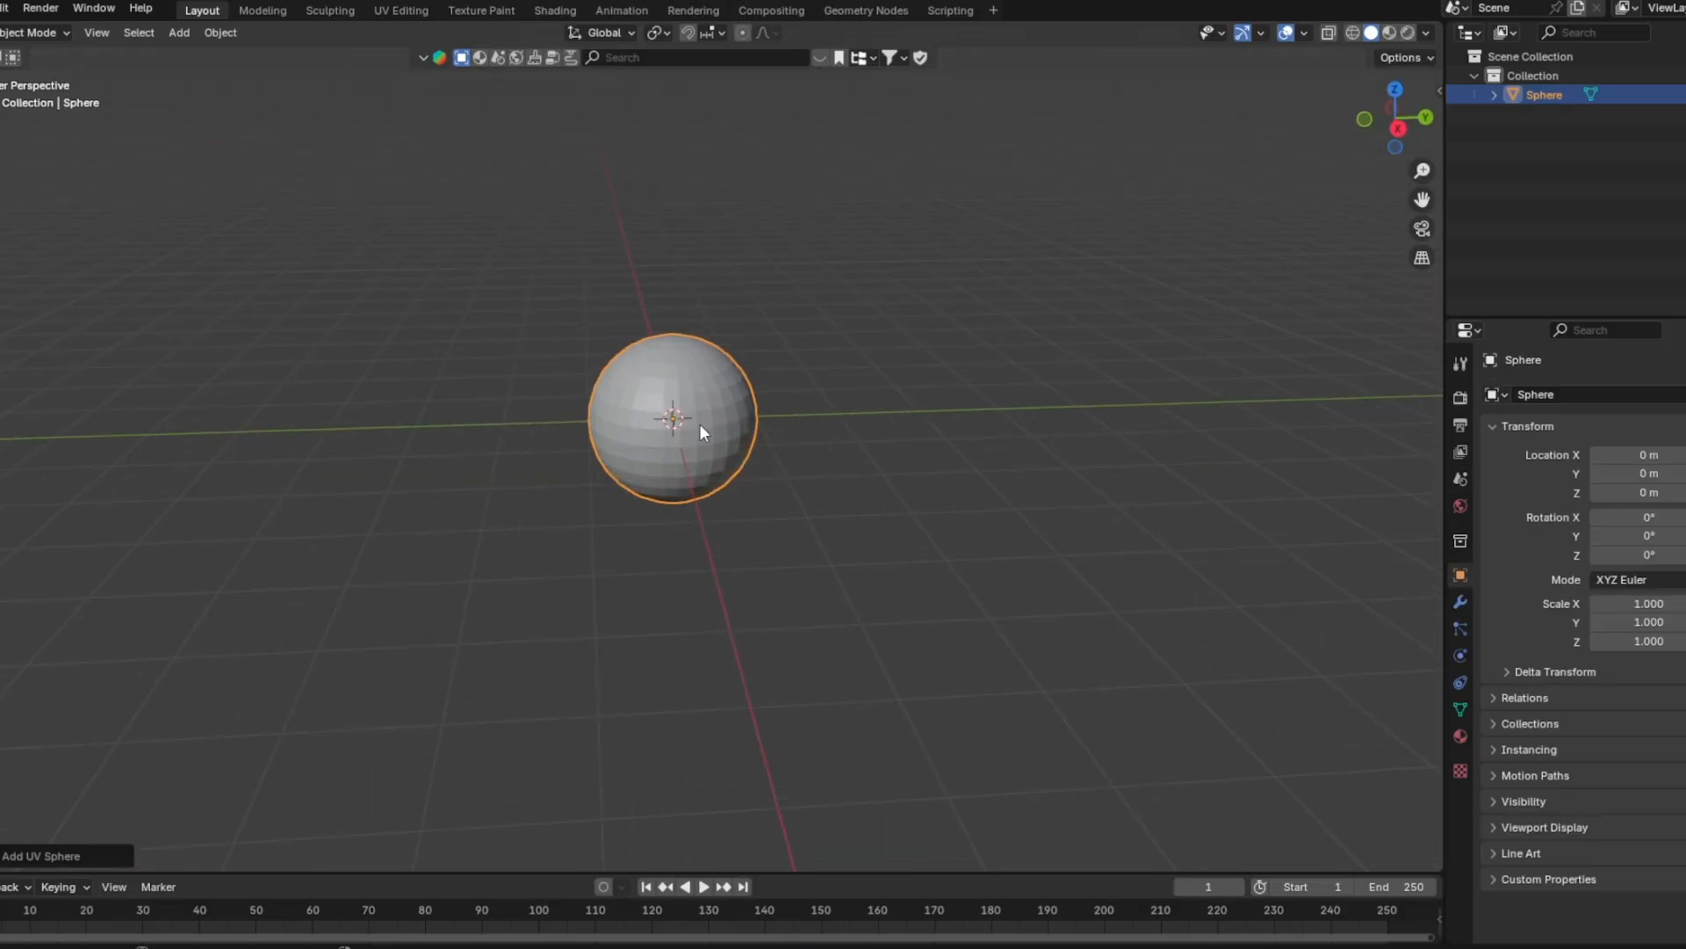
key("s")
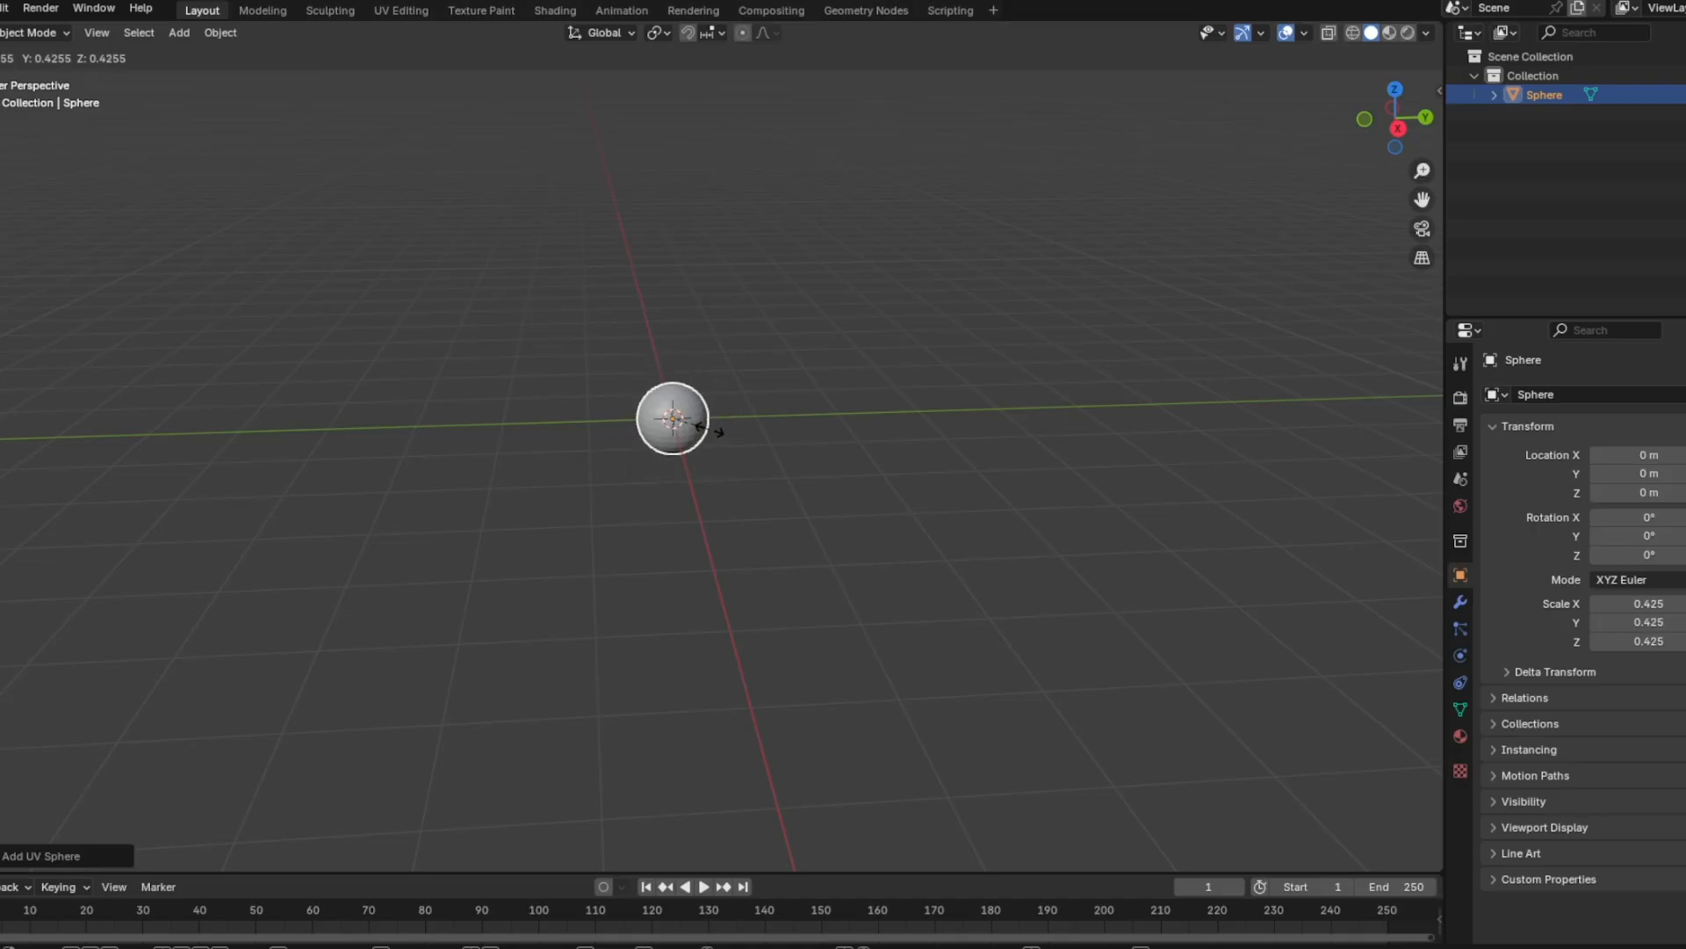
left_click(704, 429)
Apply auto smooth shading to the sphere
scroll(690, 413, "up", 3)
right_click(677, 393)
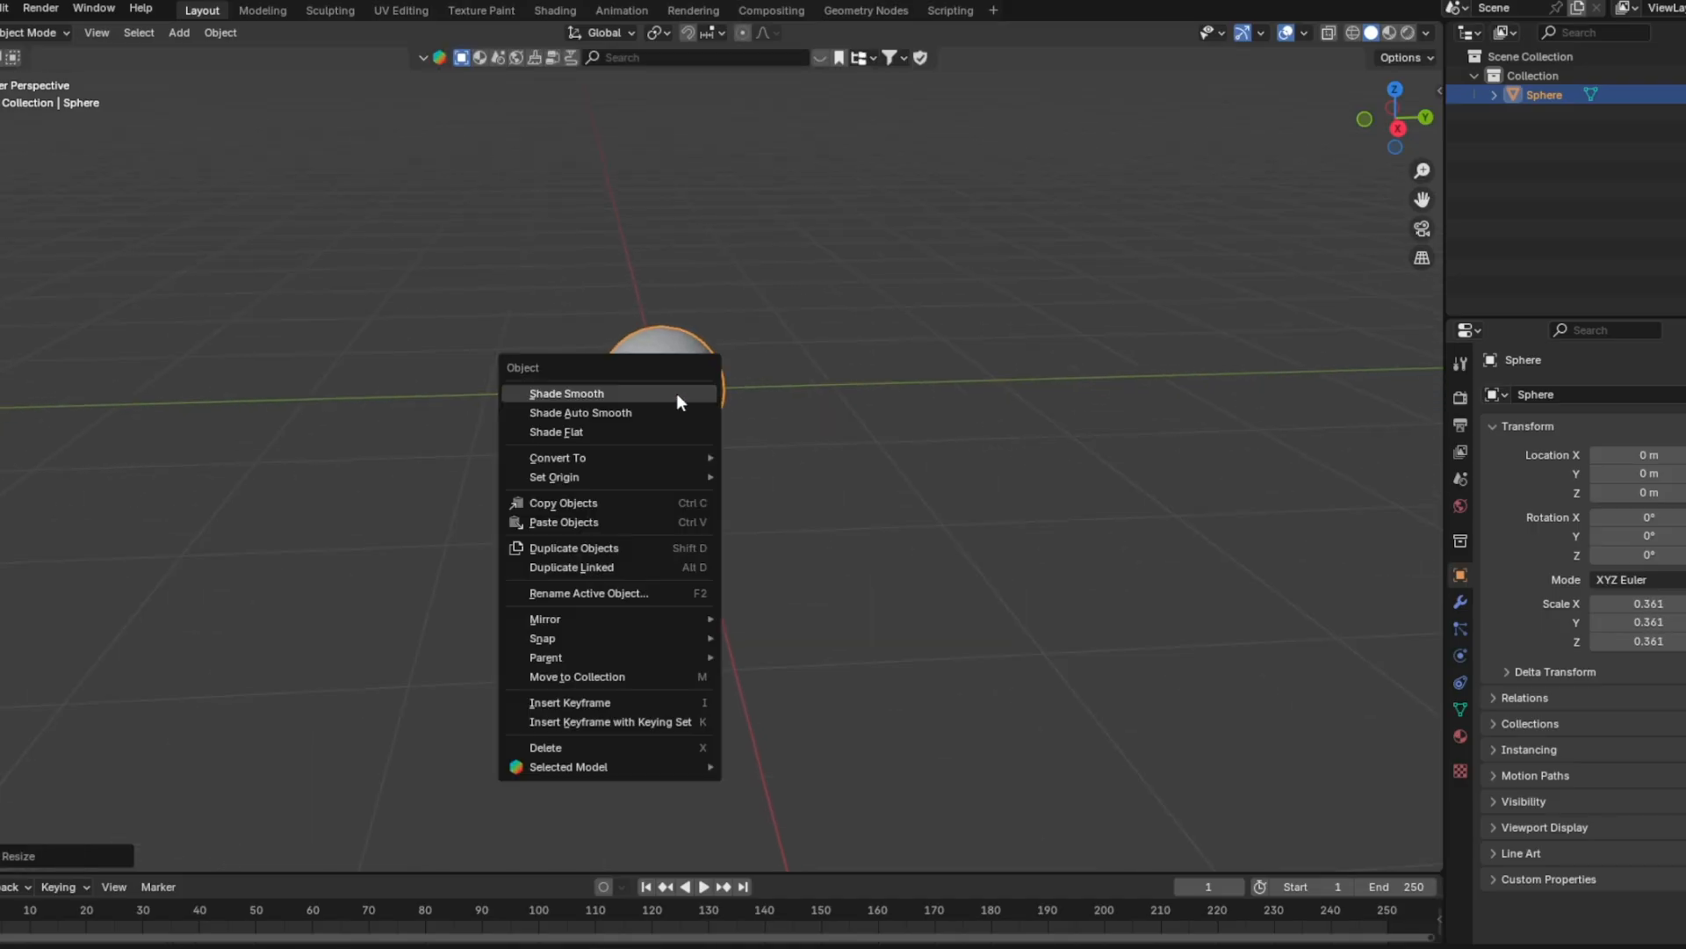
left_click(632, 416)
middle_click_drag(633, 416, 716, 380)
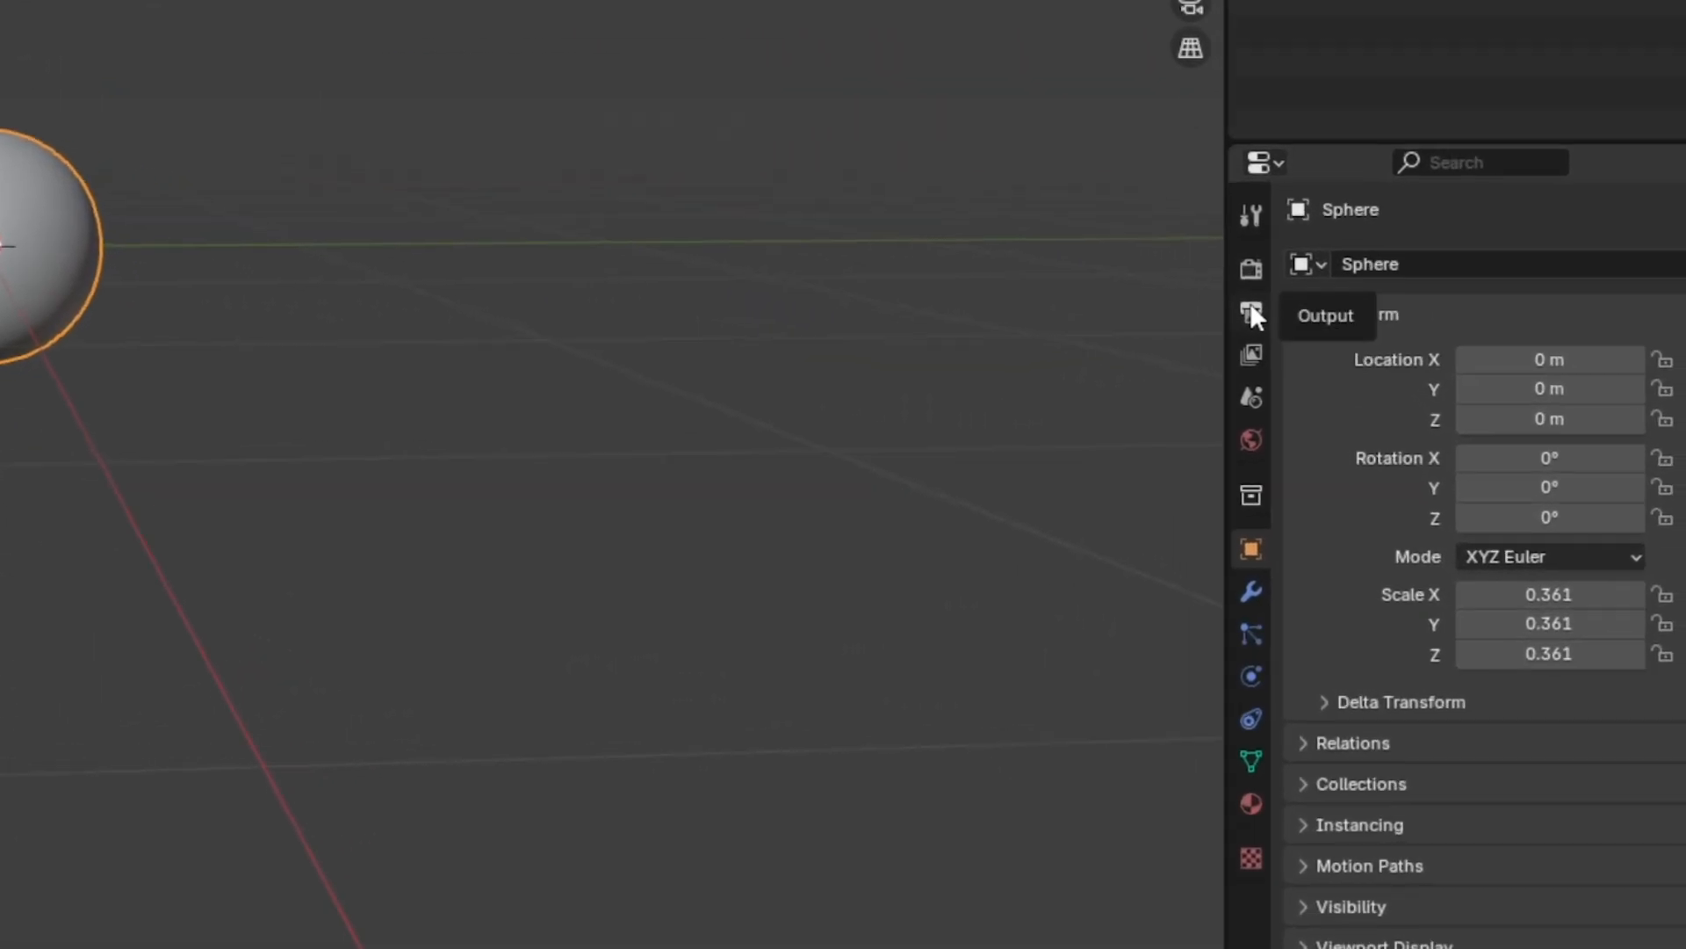
Add active rigid body physics to the sphere with a mass of 0.5 kg and a Sphere collision shape
left_click(1180, 683)
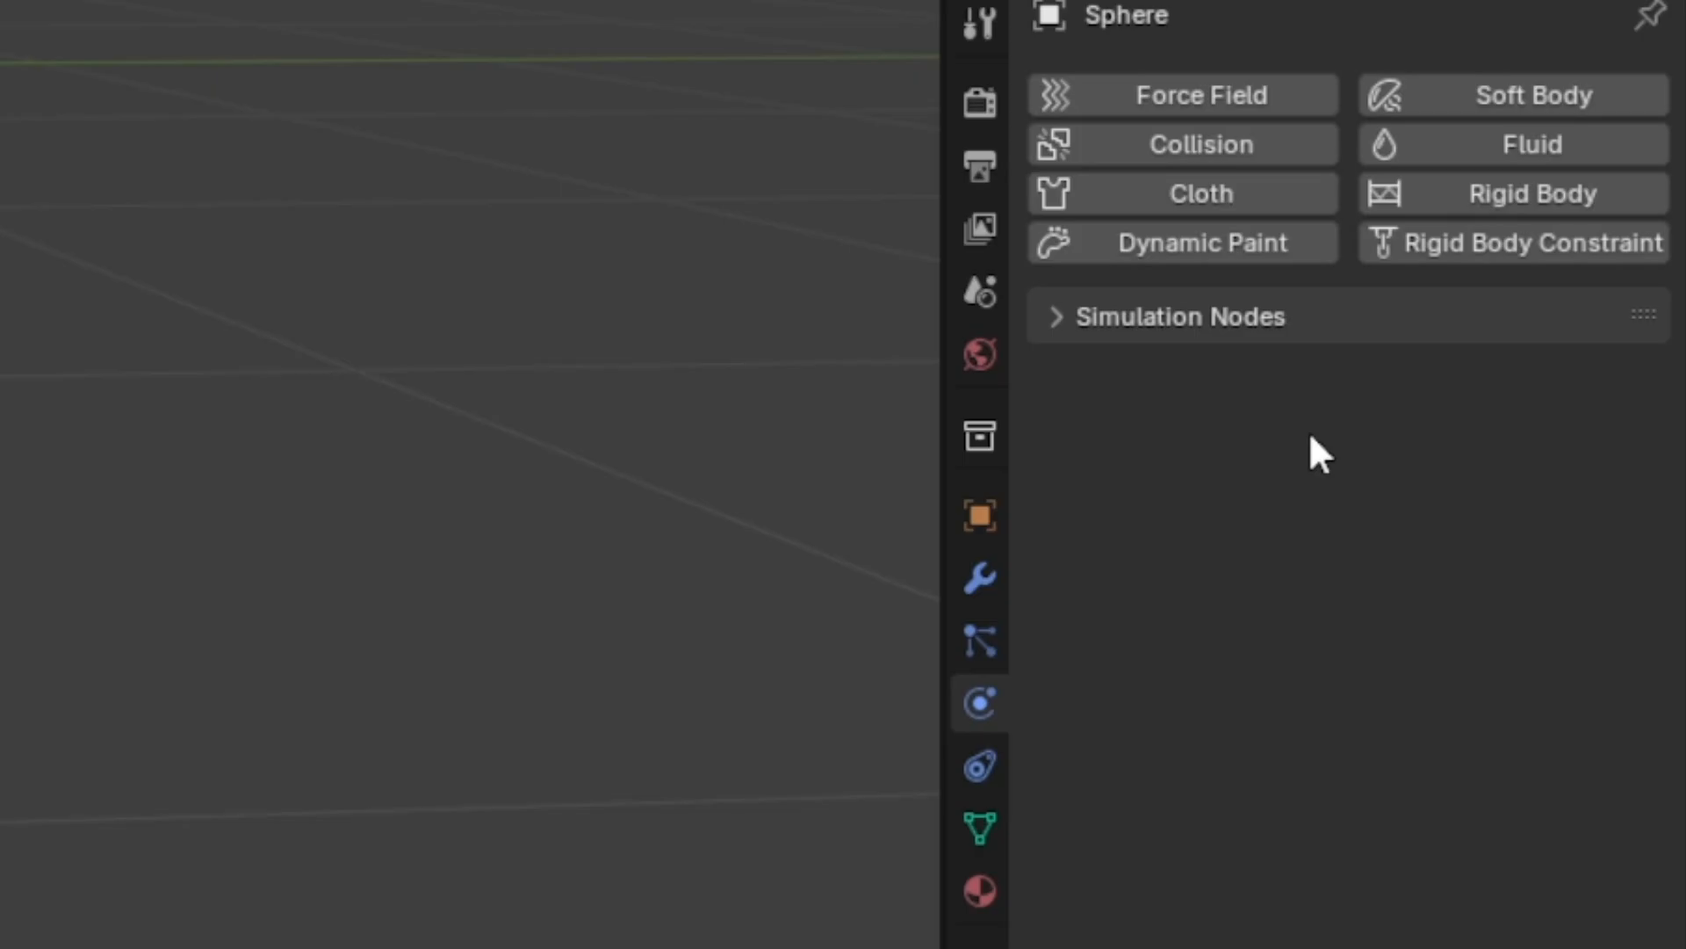
left_click(1472, 200)
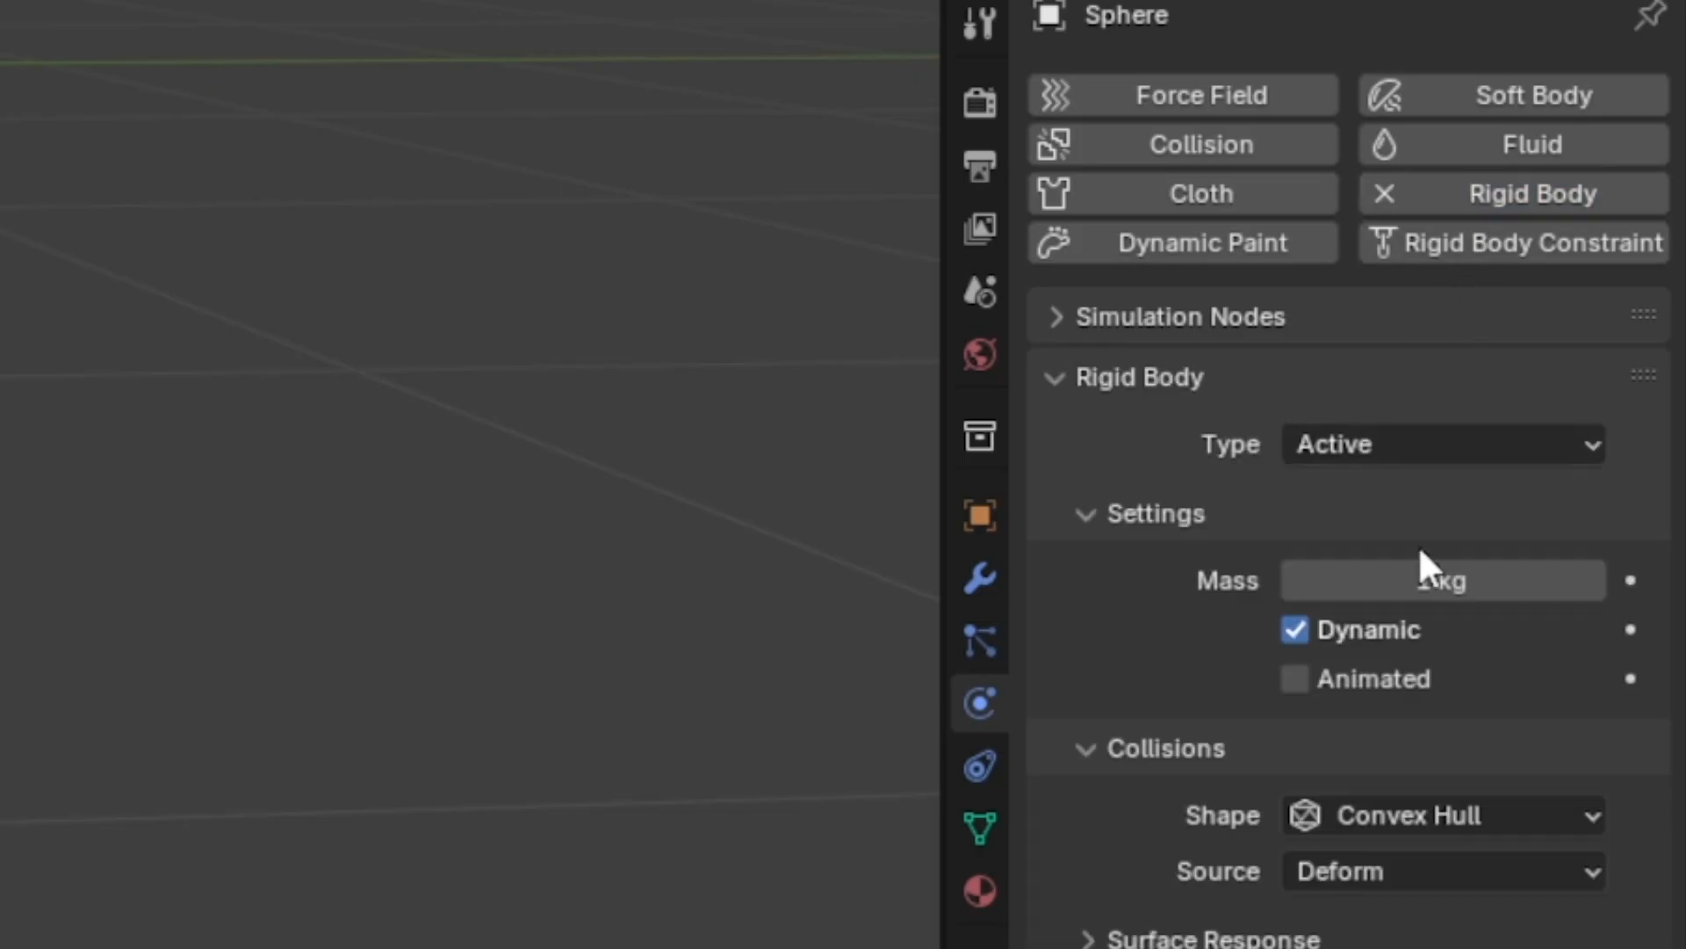
double_click(1425, 581)
type(".5")
key("Return")
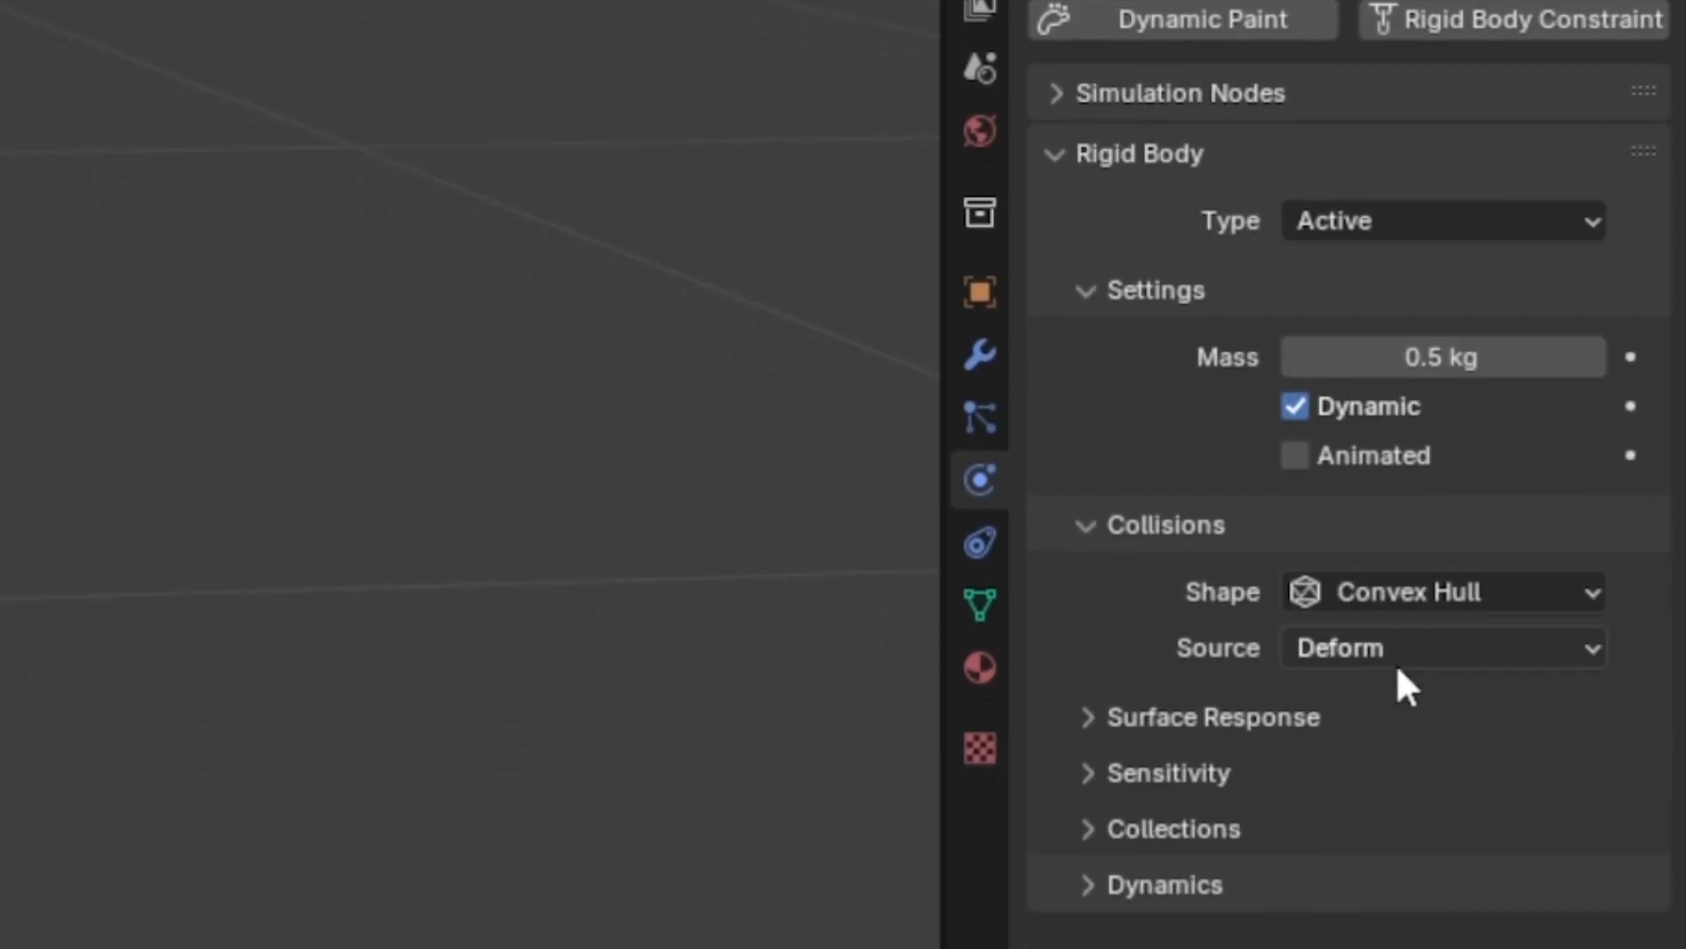
left_click(1422, 815)
left_click(1404, 571)
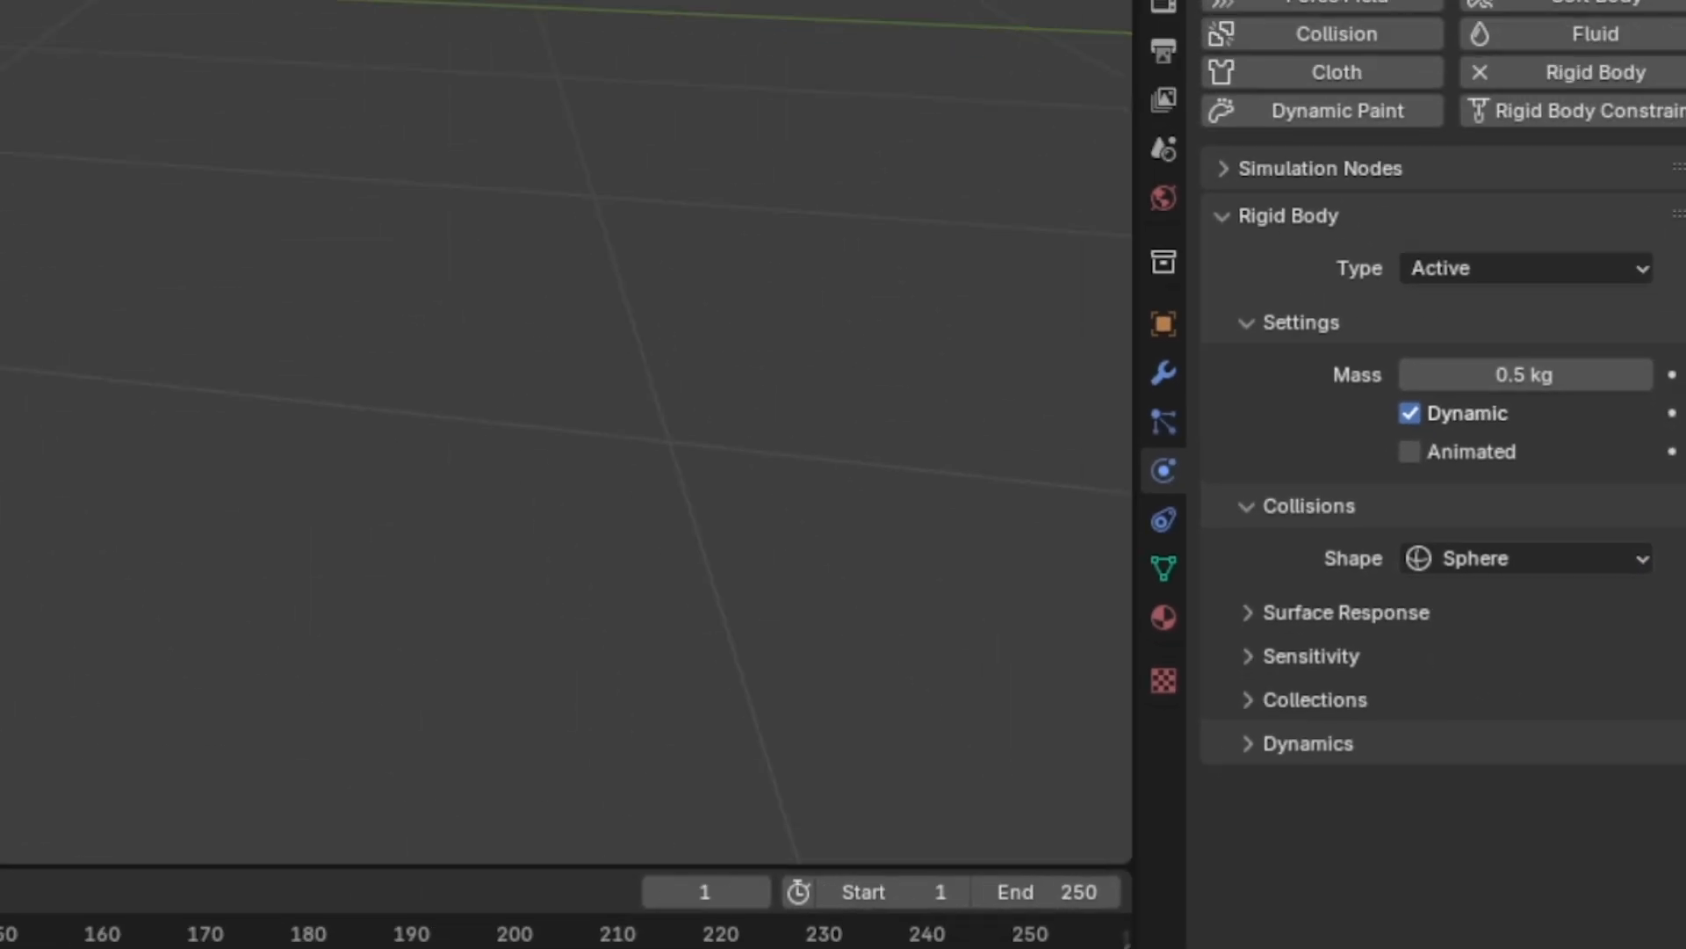
Switch the sphere's collision shape to Box to compare its bounds, and return it to Sphere
left_click(1553, 559)
left_click(1628, 719)
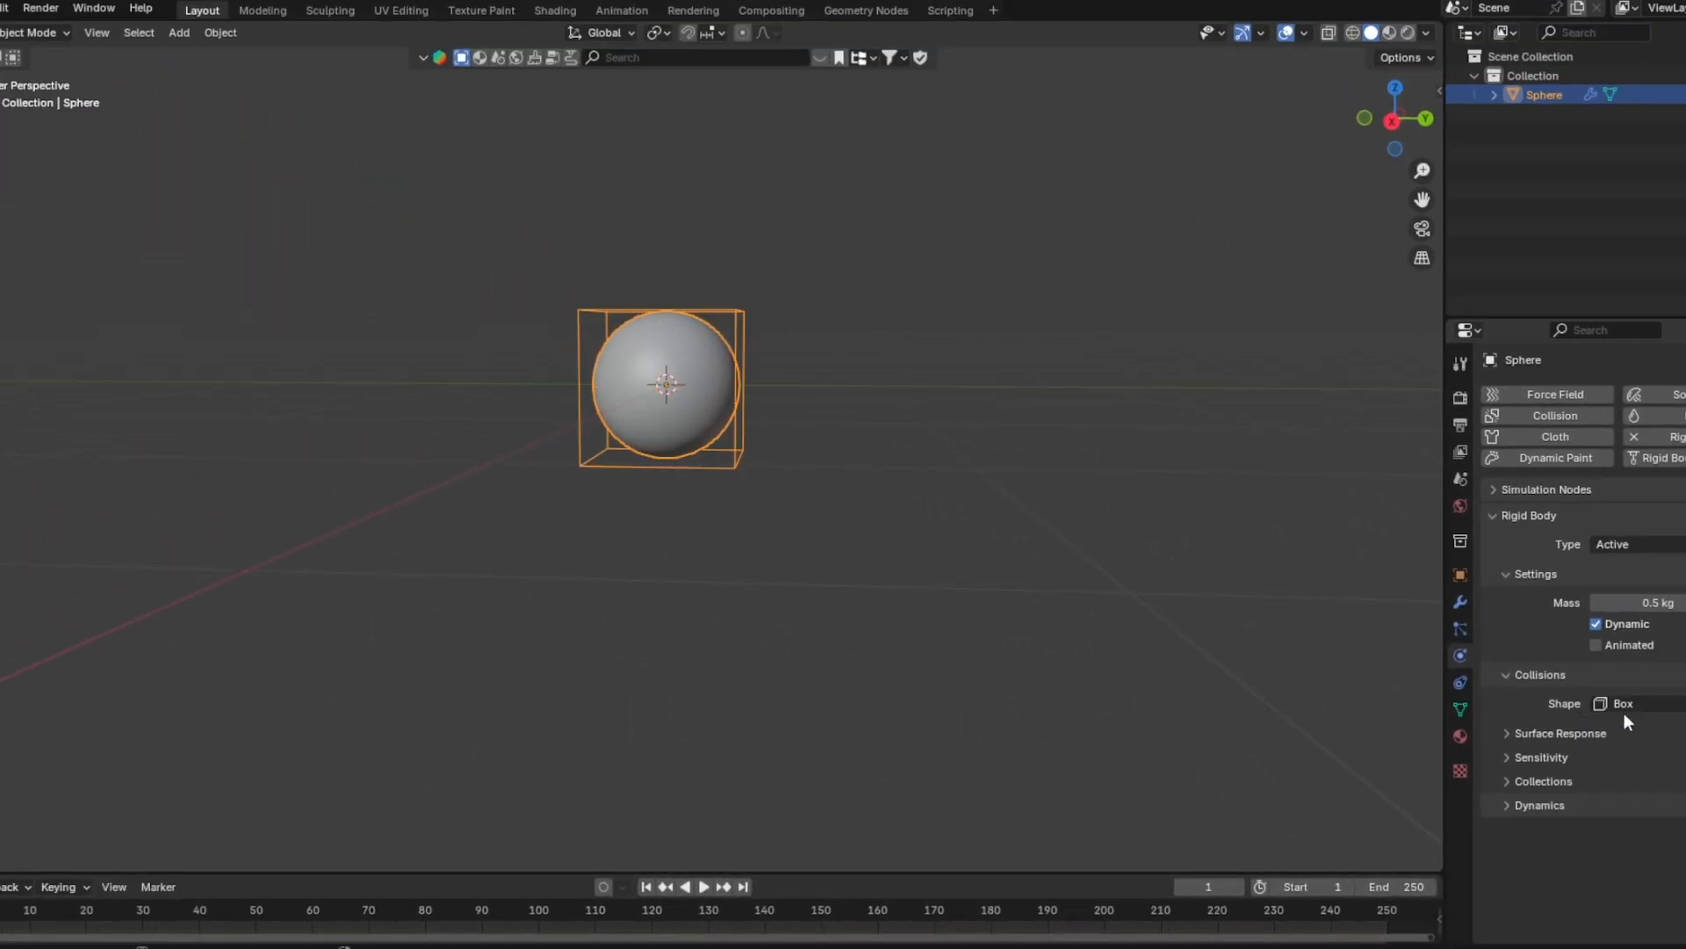
middle_click_drag(887, 412, 729, 457)
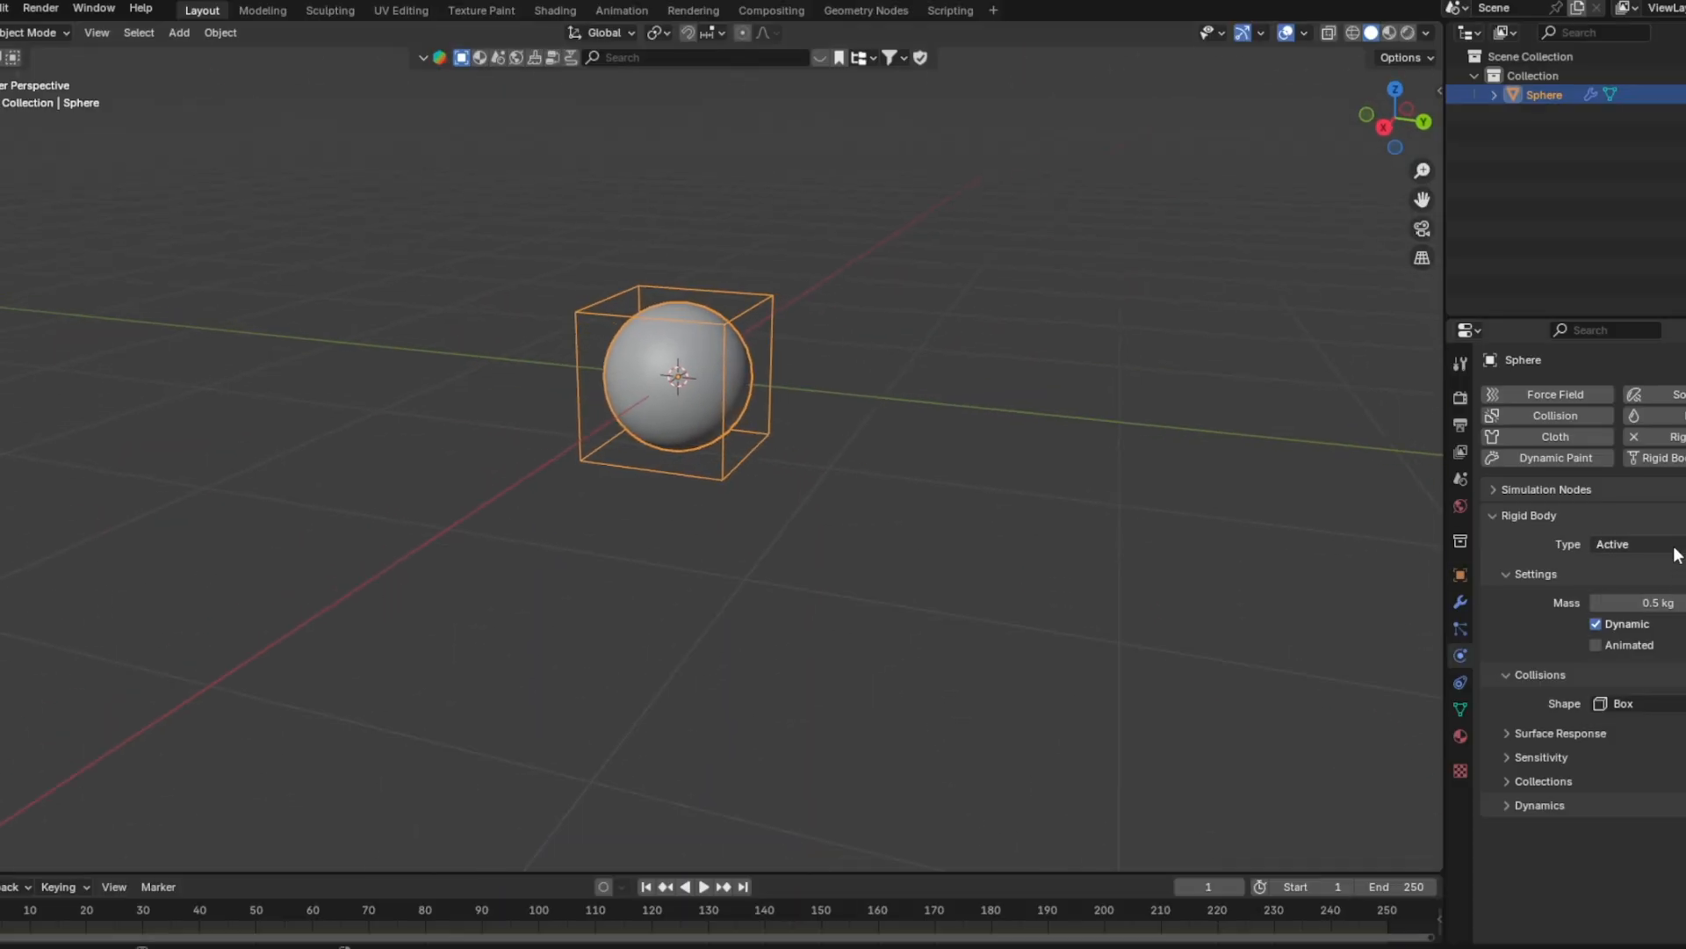
left_click(1660, 706)
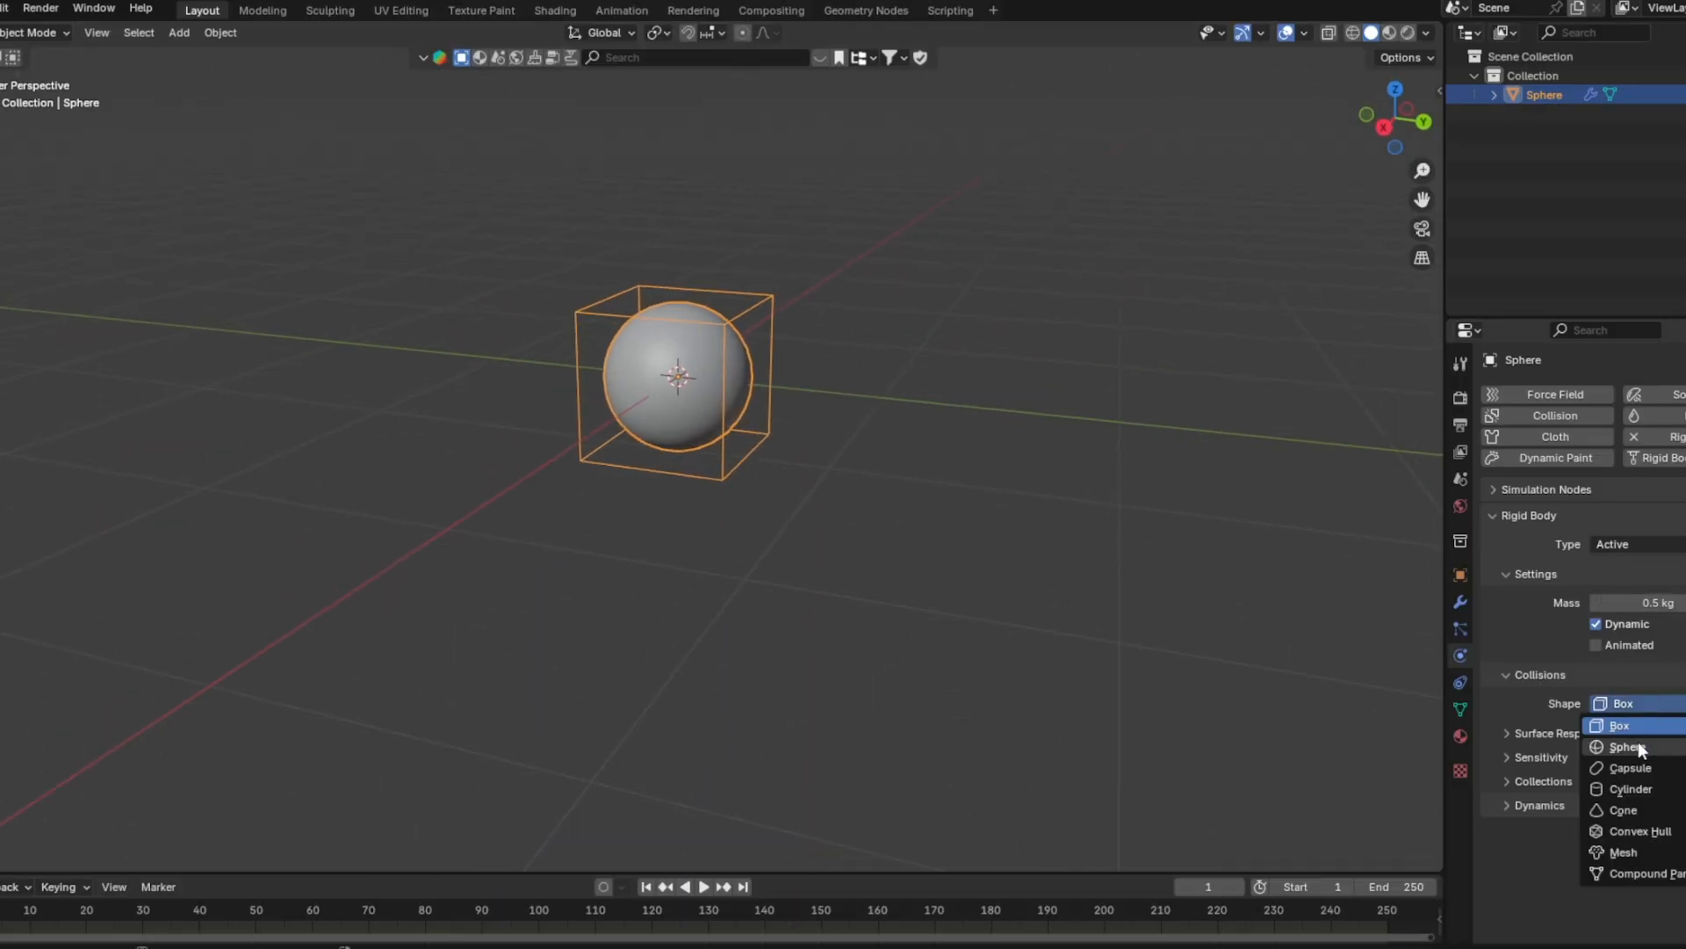
left_click(1637, 739)
middle_click_drag(931, 430, 951, 368)
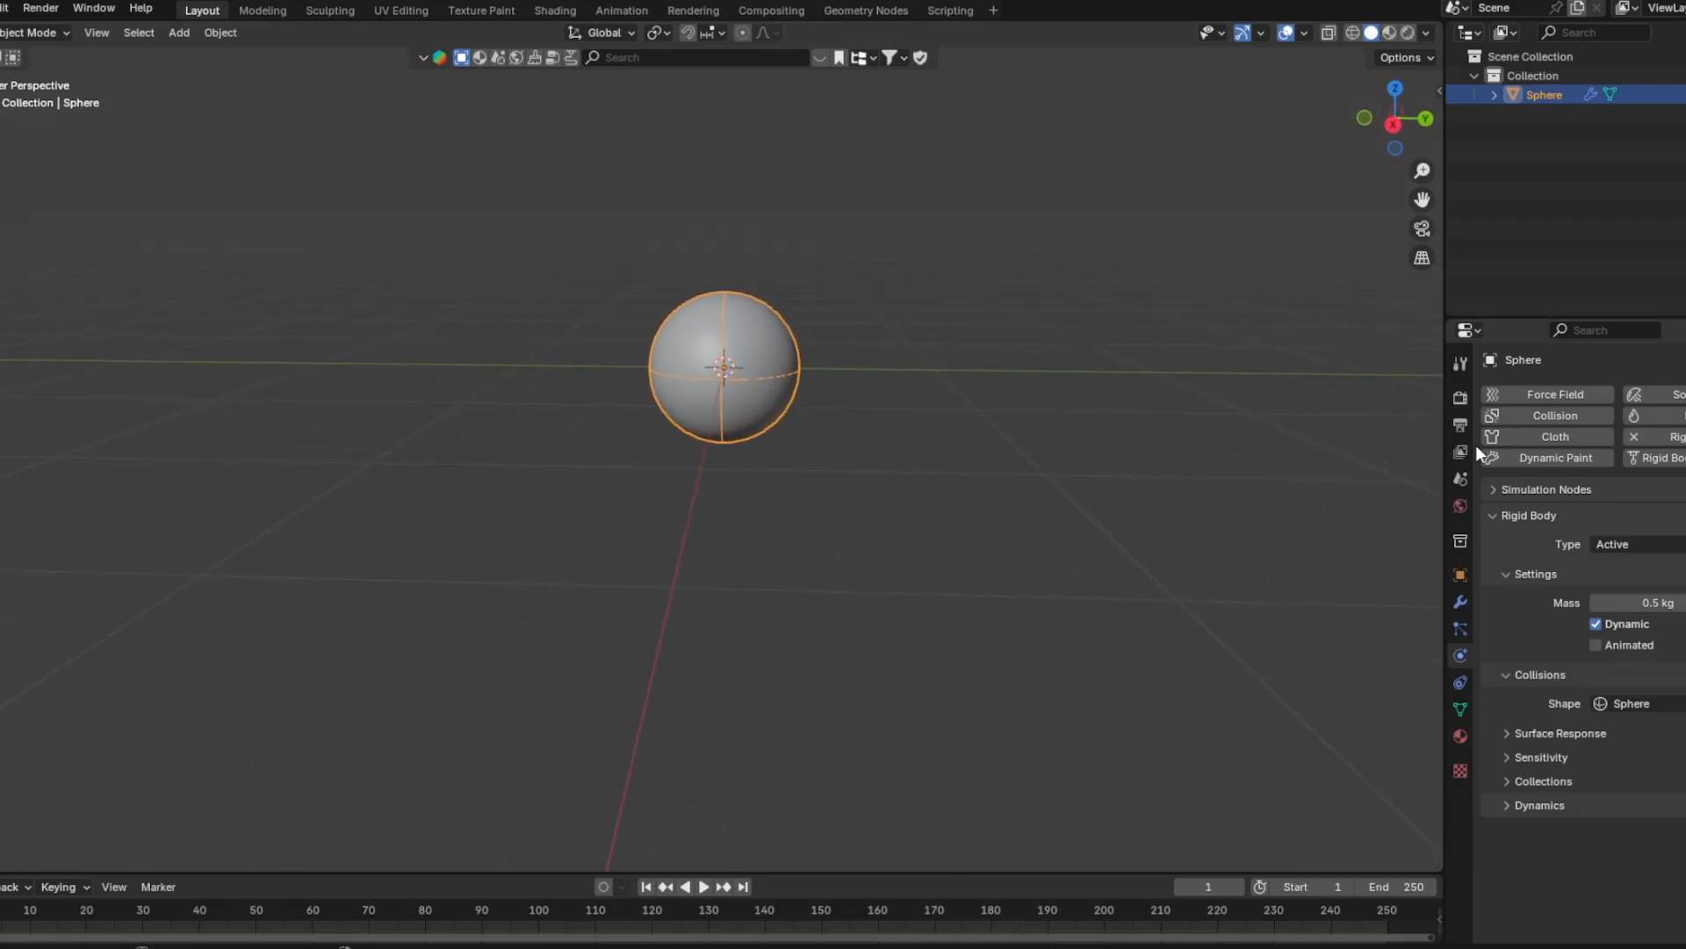
Set the rigid body's surface response to a bounciness of 1 and a friction of 0.2
left_click(1507, 733)
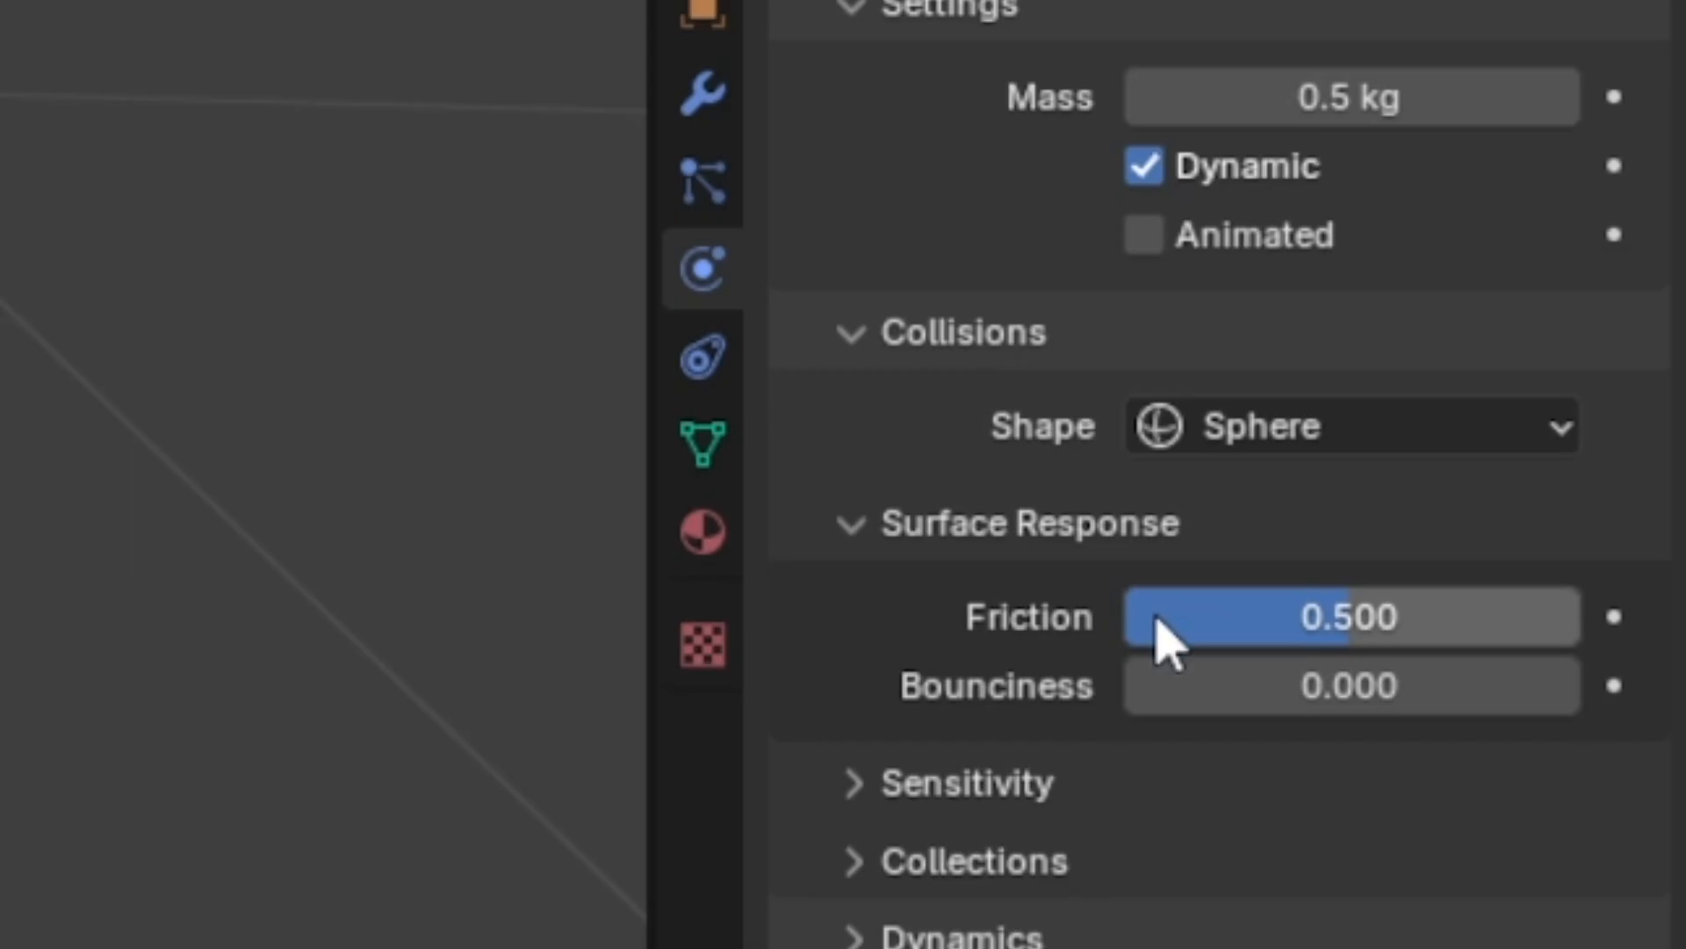
left_click_drag(1273, 689, 1581, 688)
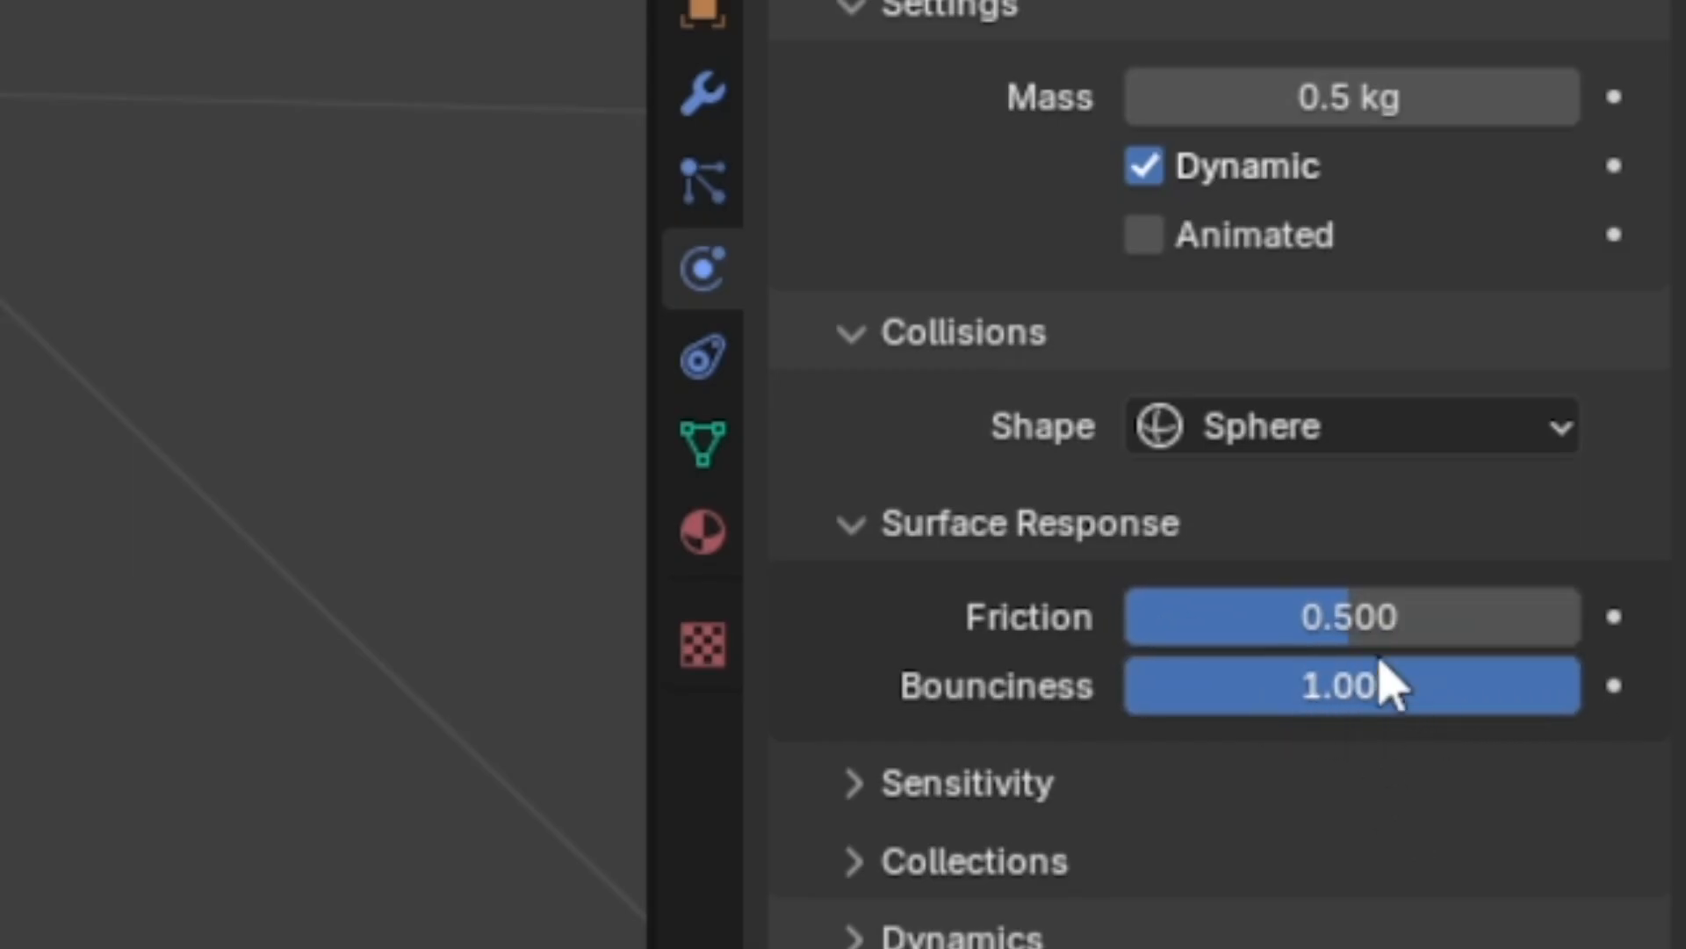
left_click_drag(1407, 625, 1209, 636)
left_click(1209, 633)
type(".")
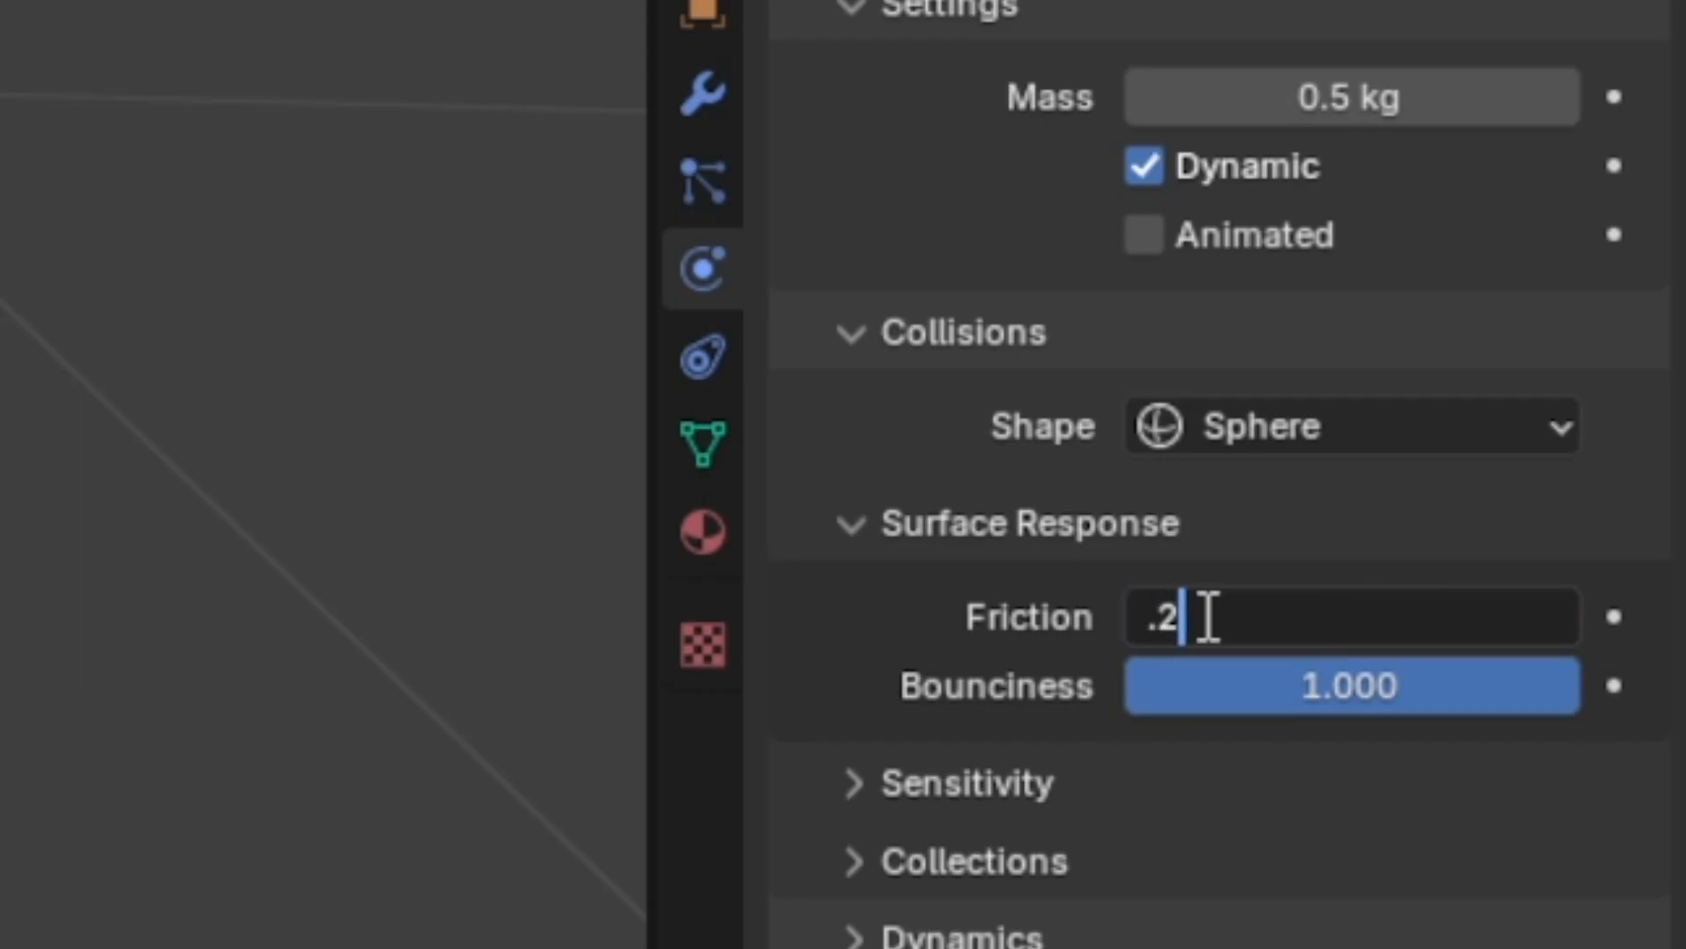
type("2")
key("Return")
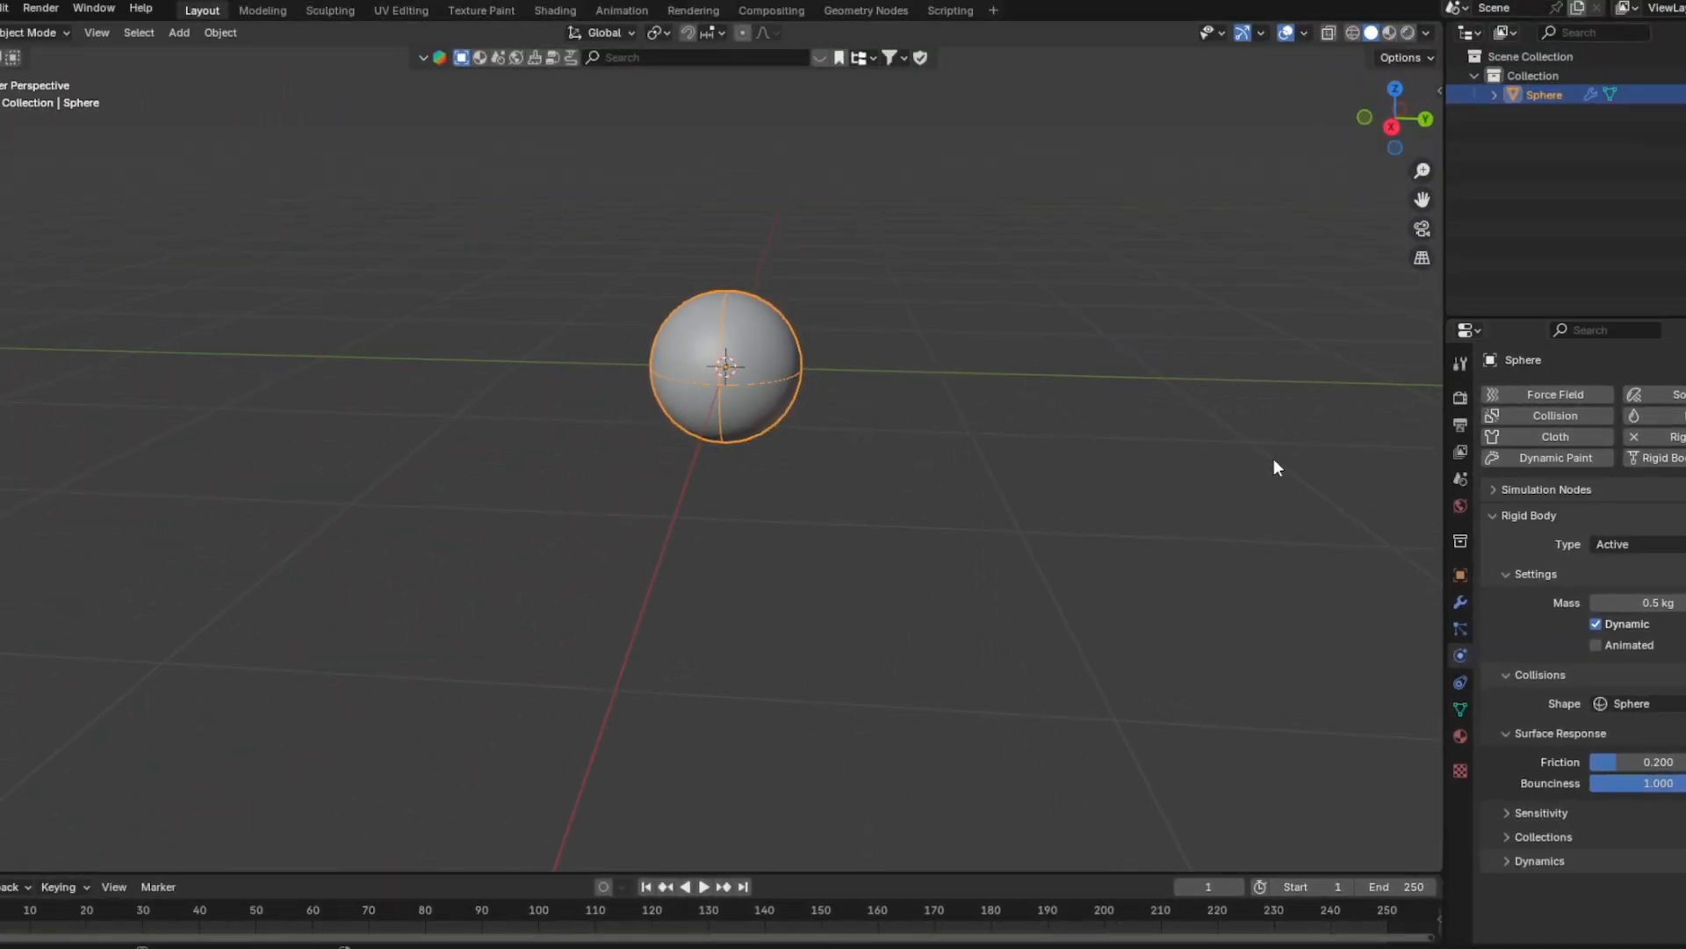
Play the rigid body simulation, return to the first frame and play it again to check the sphere's fall
middle_click_drag(1274, 459, 1162, 454)
key("space")
key("space")
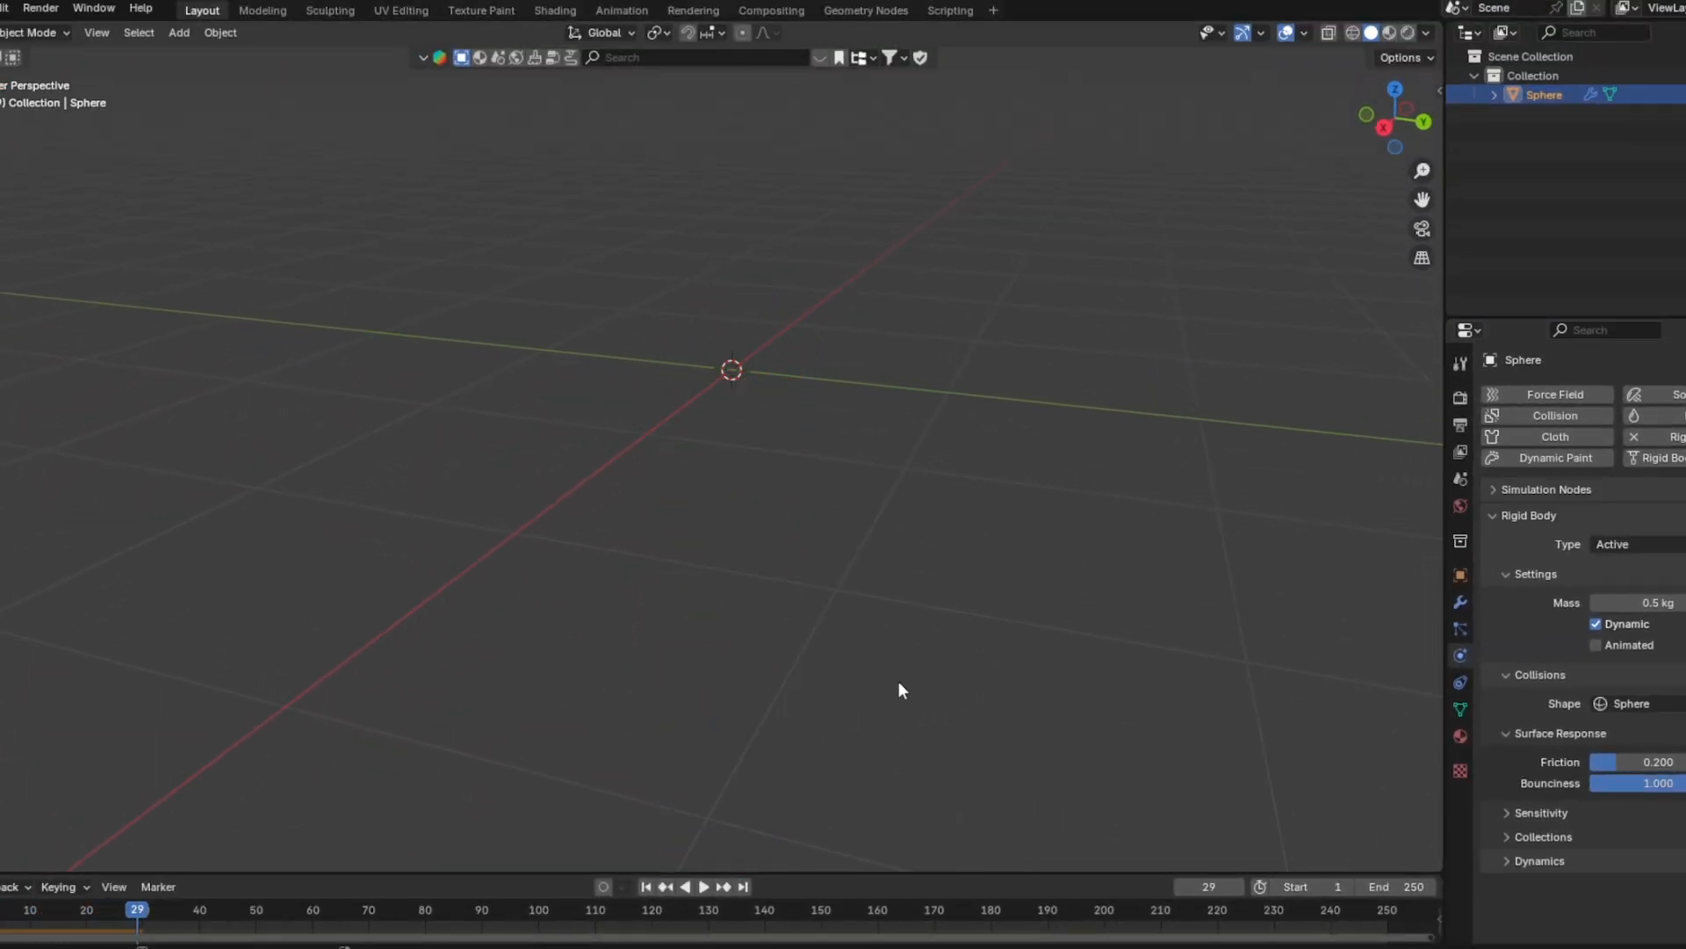
scroll(746, 764, "down", 5)
key("shift+Left")
middle_click_drag(931, 509, 951, 497)
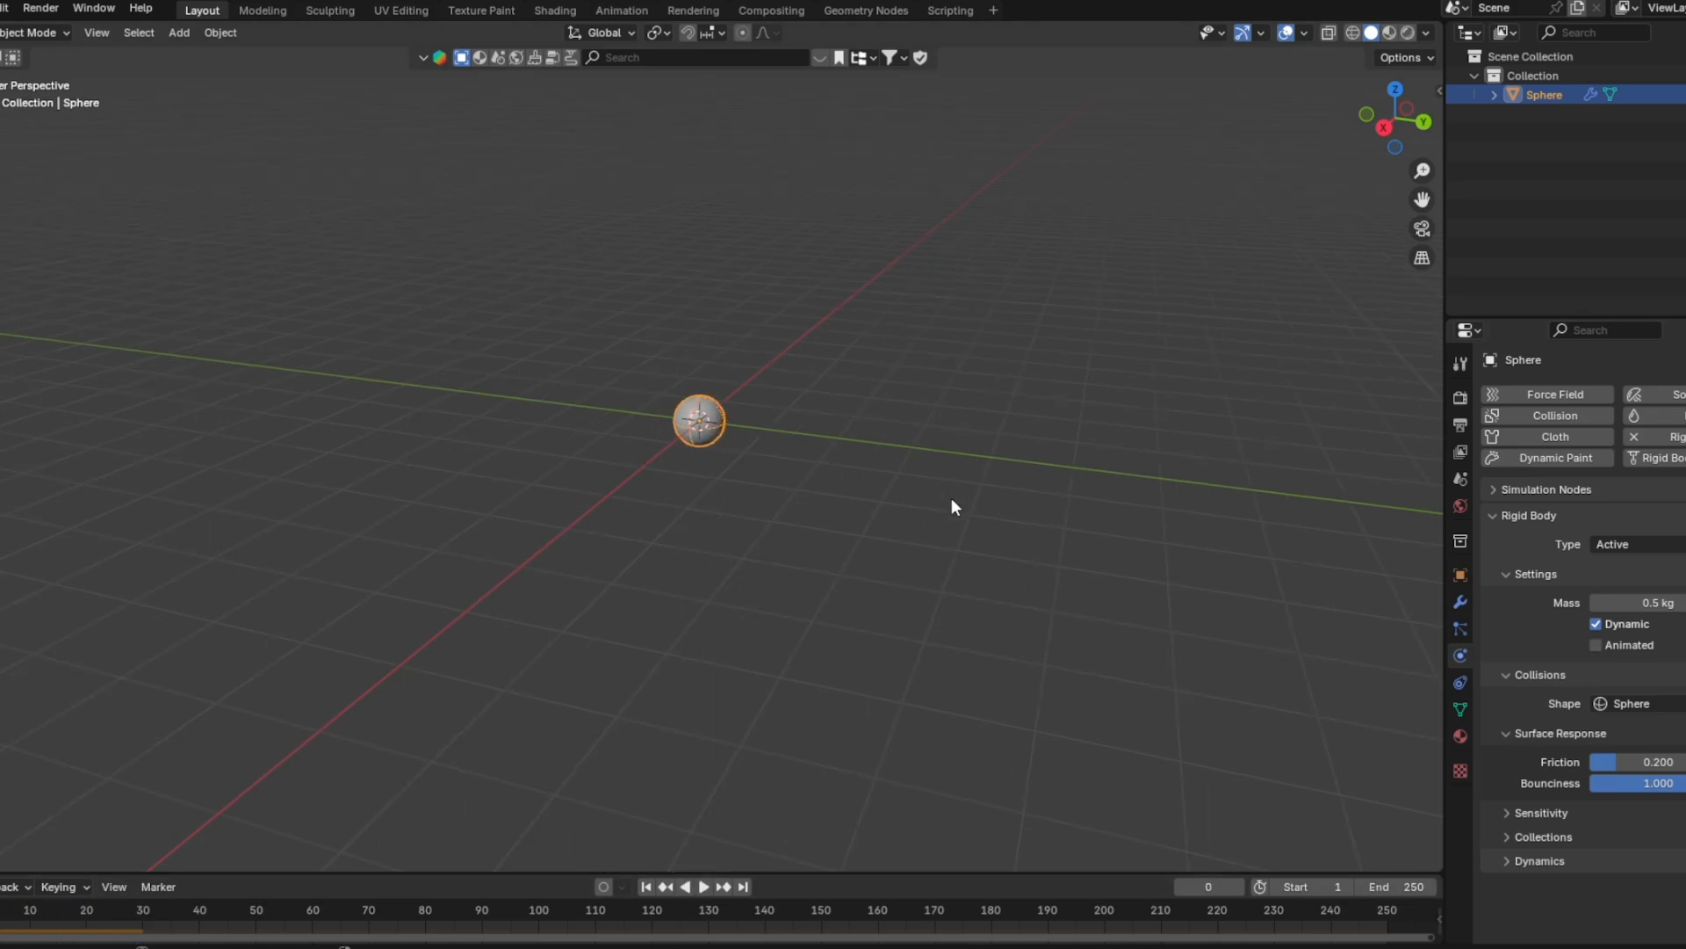
key("space")
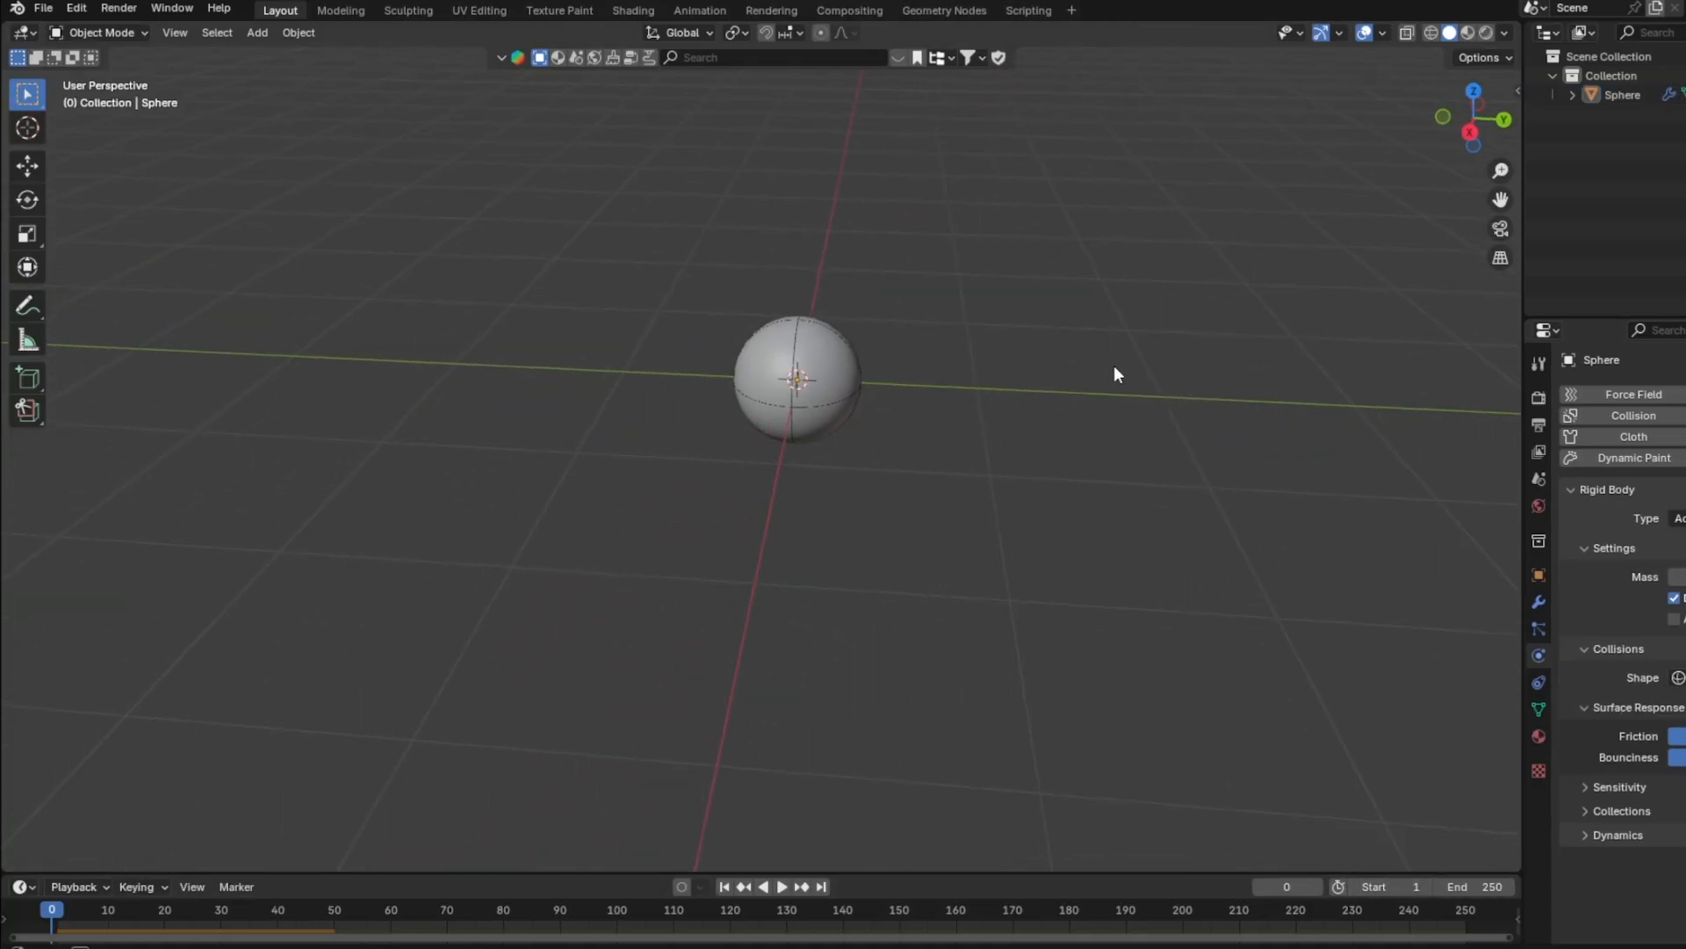
Set the render engine to Cycles with GPU Compute as the device
left_click(1479, 397)
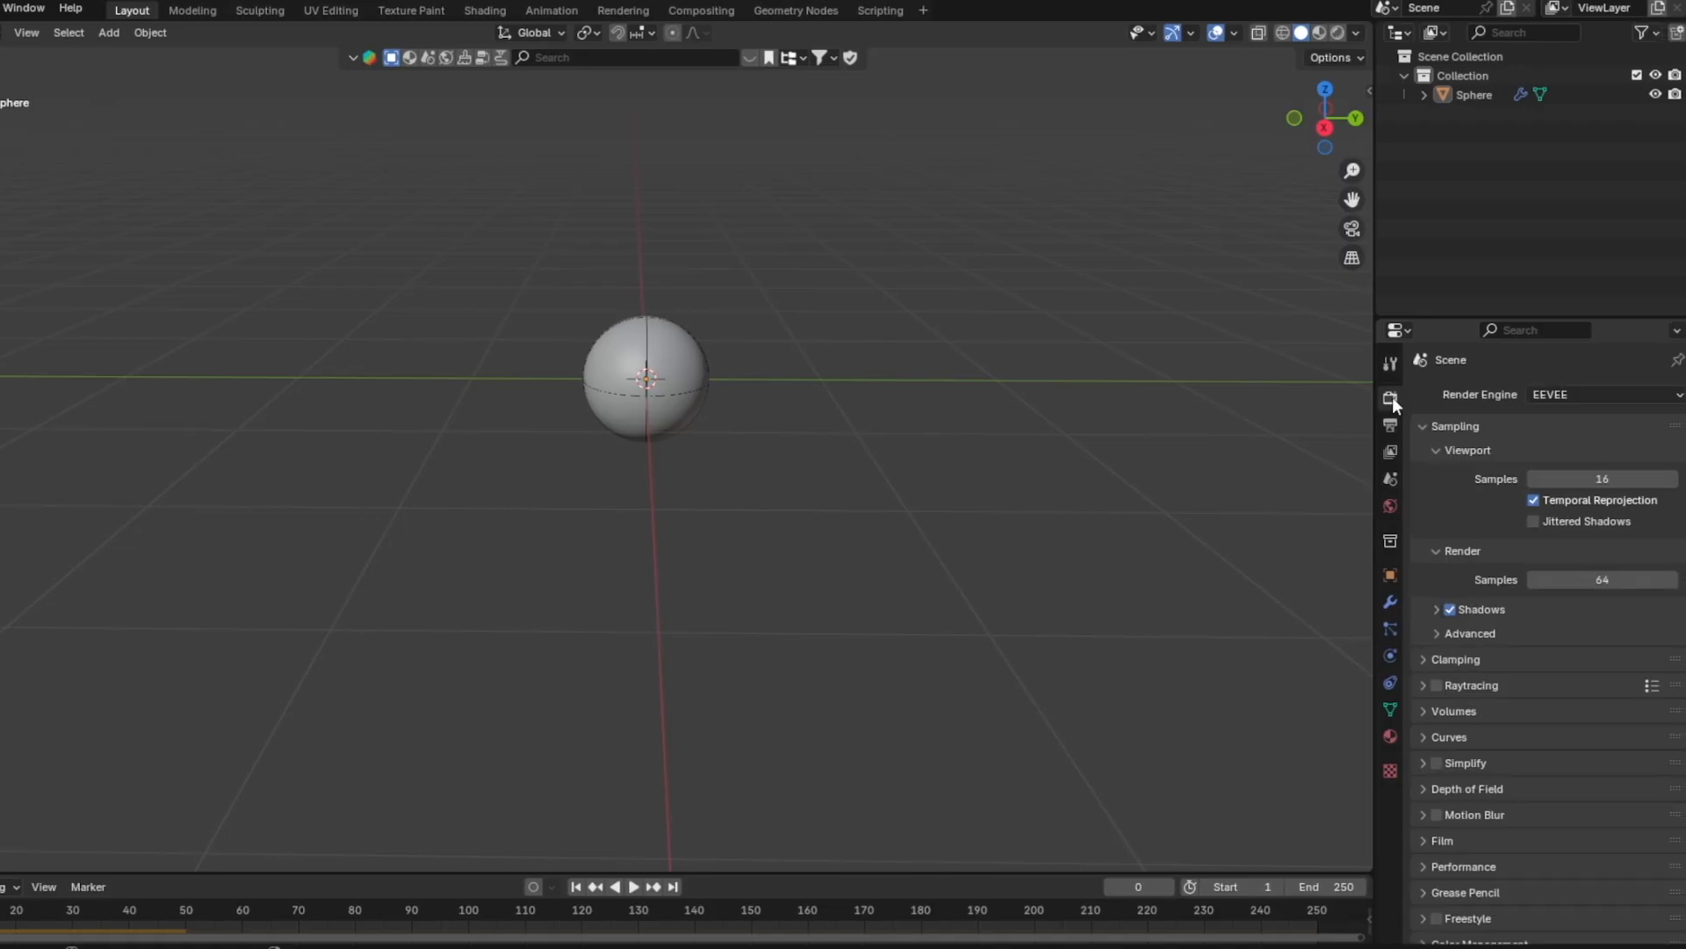
left_click(1546, 391)
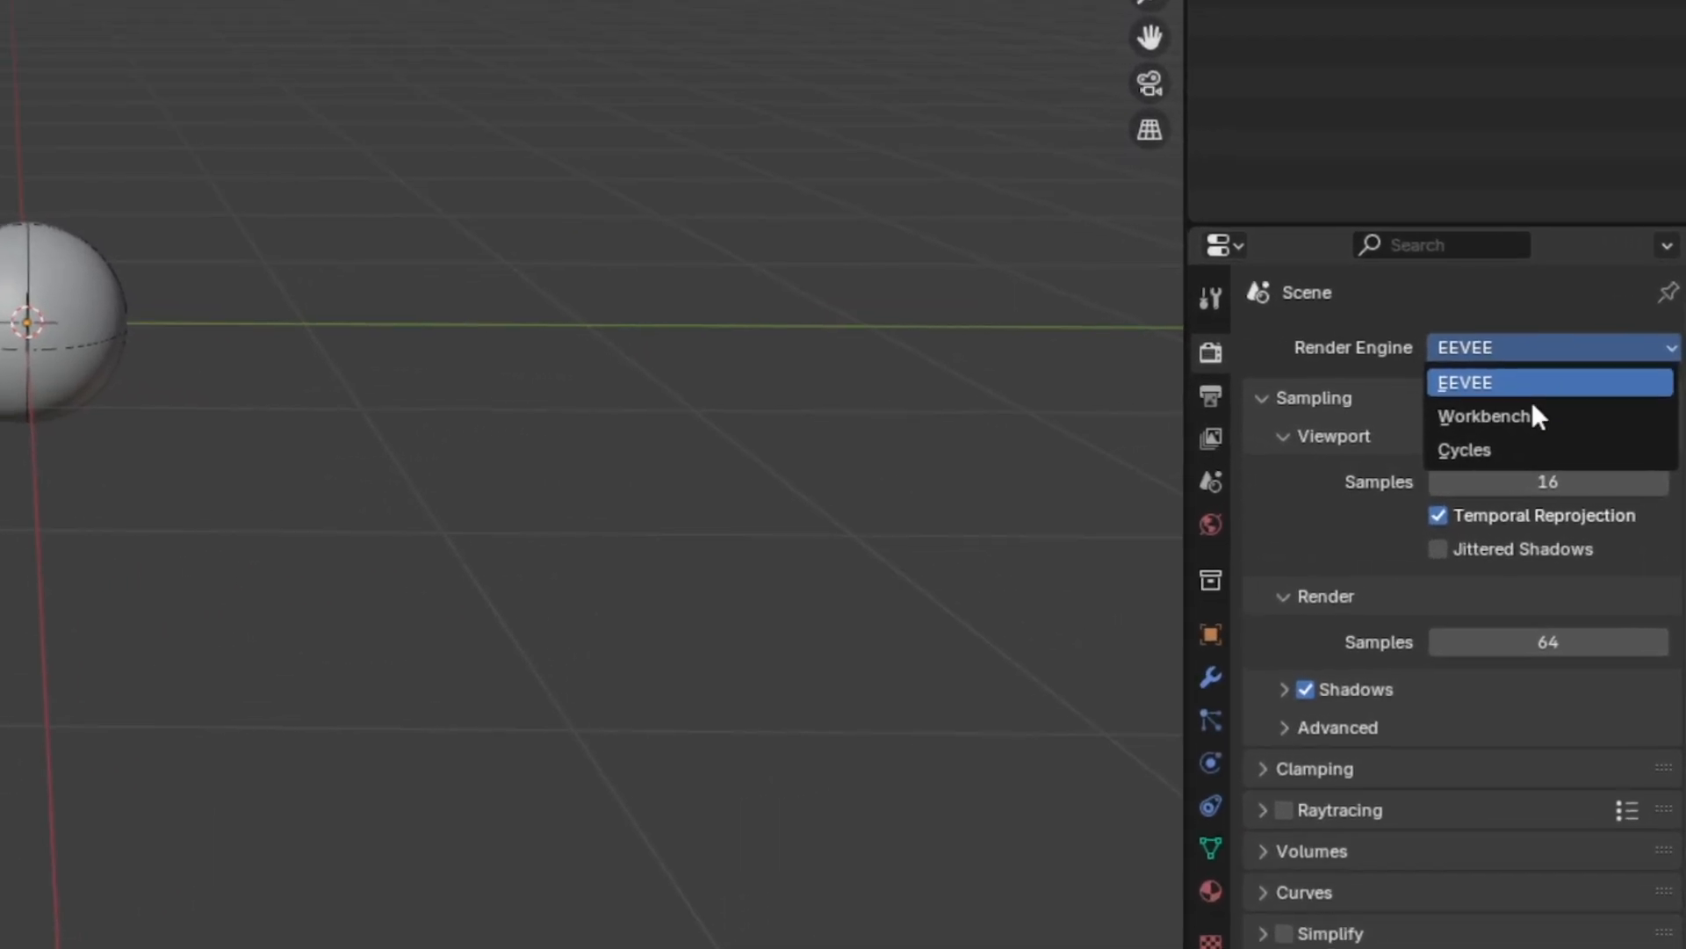
left_click(1542, 457)
left_click(1467, 416)
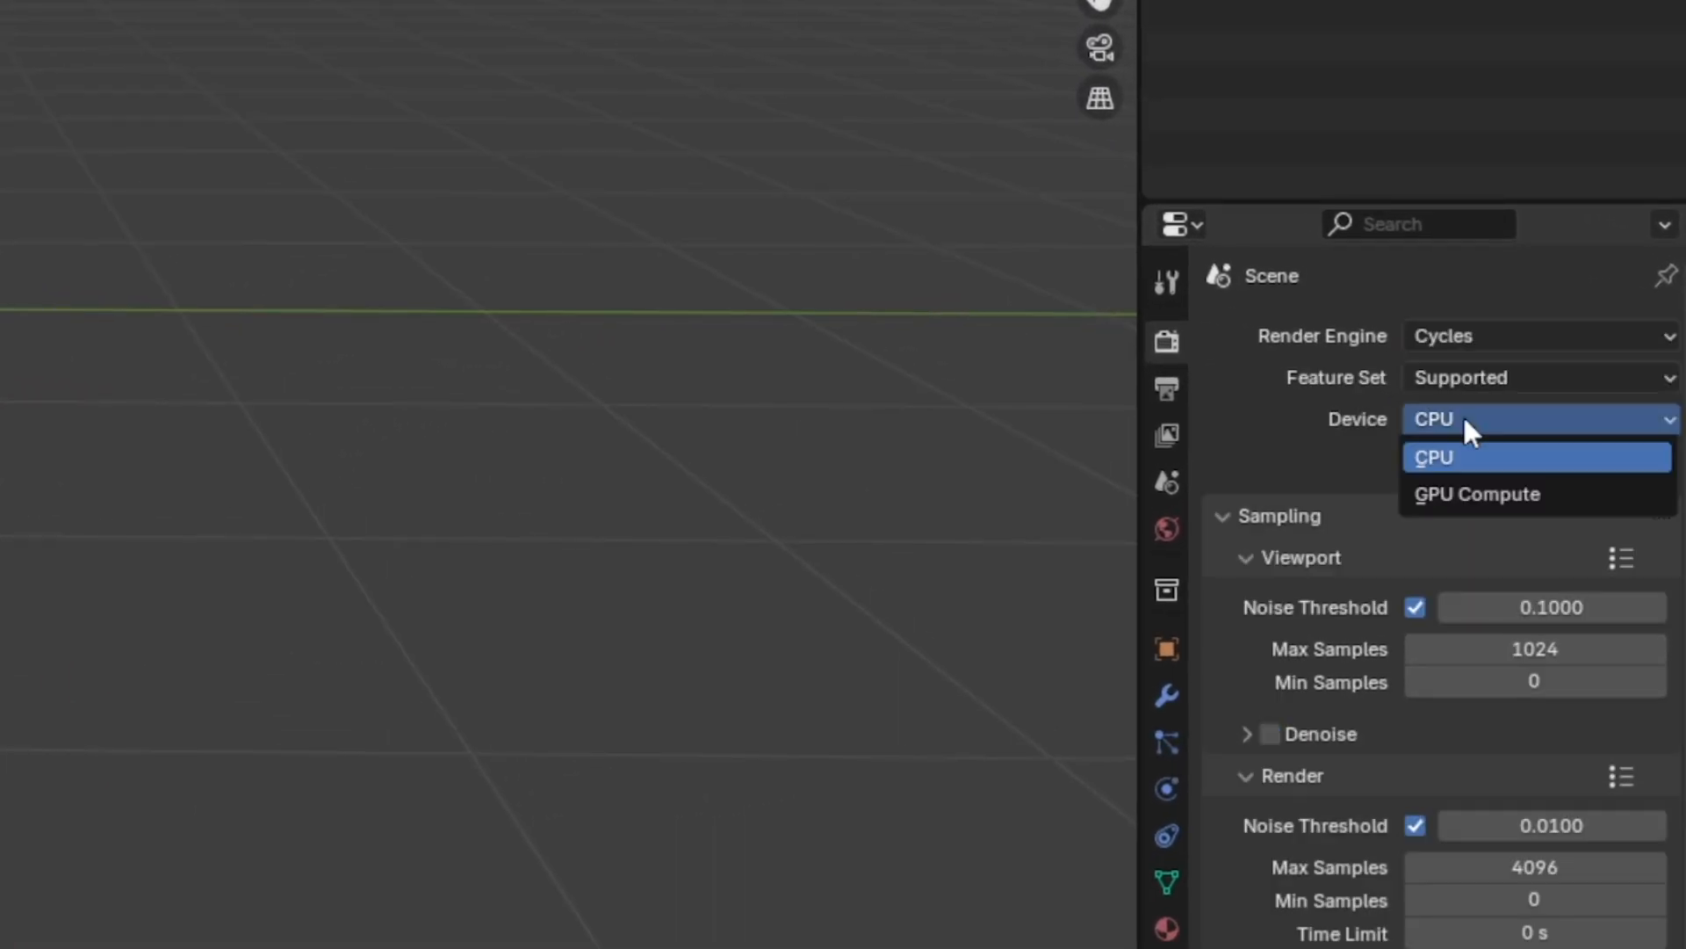
left_click(1451, 494)
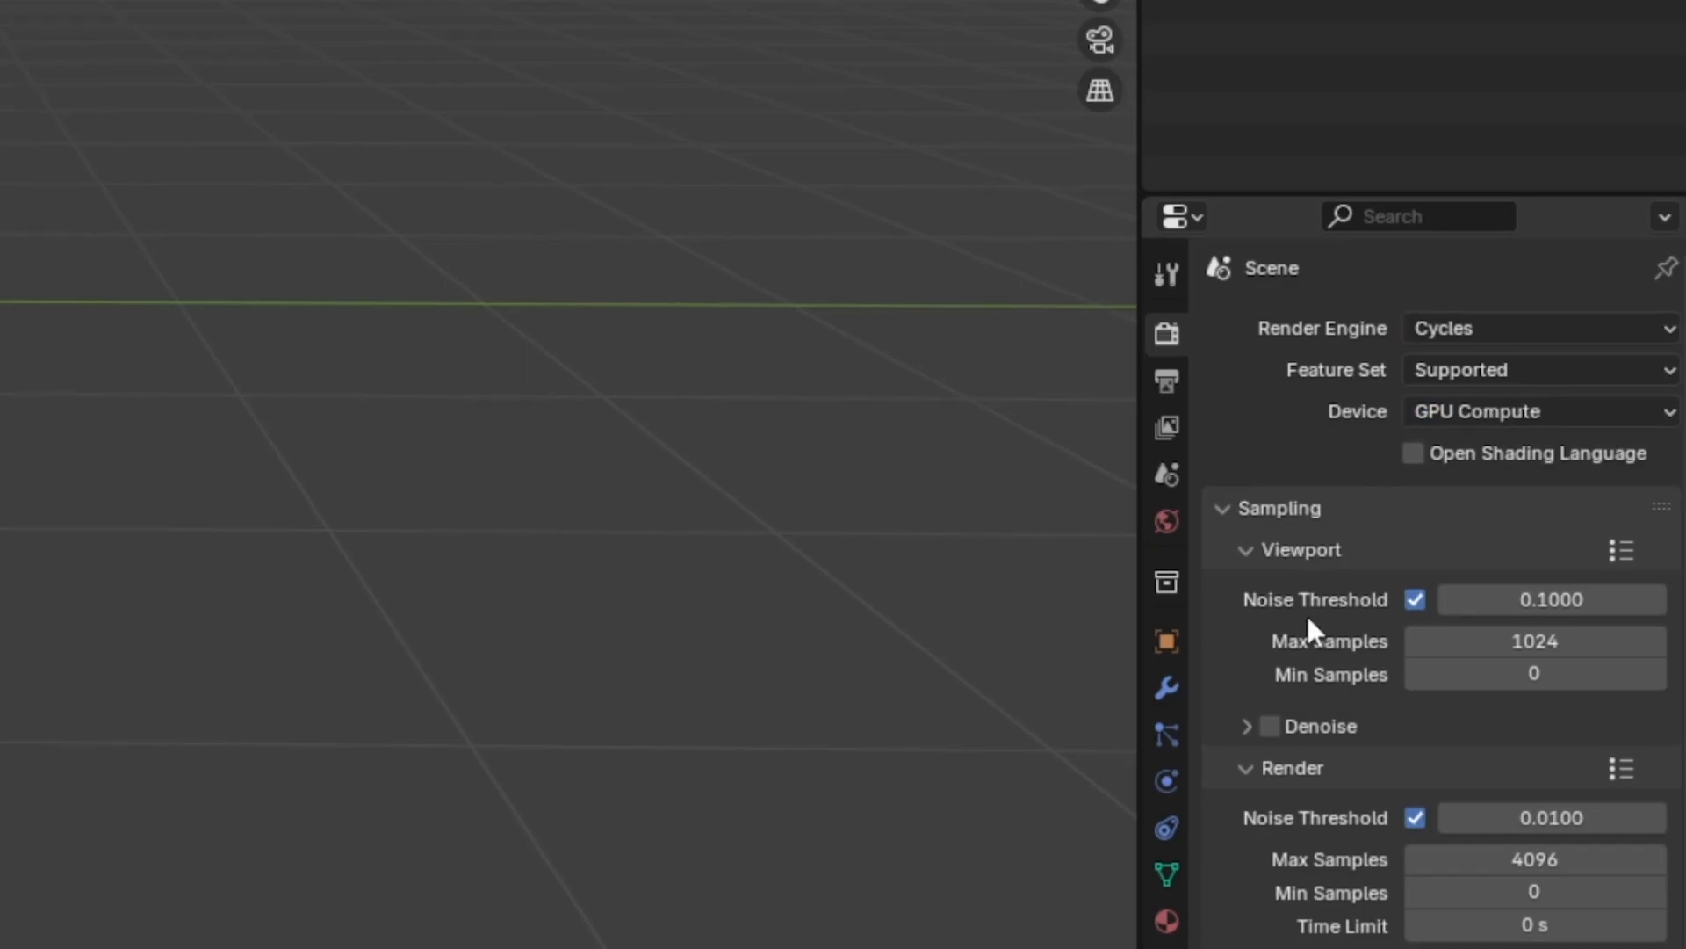
Set the output frame rate to 60 fps
left_click(1168, 389)
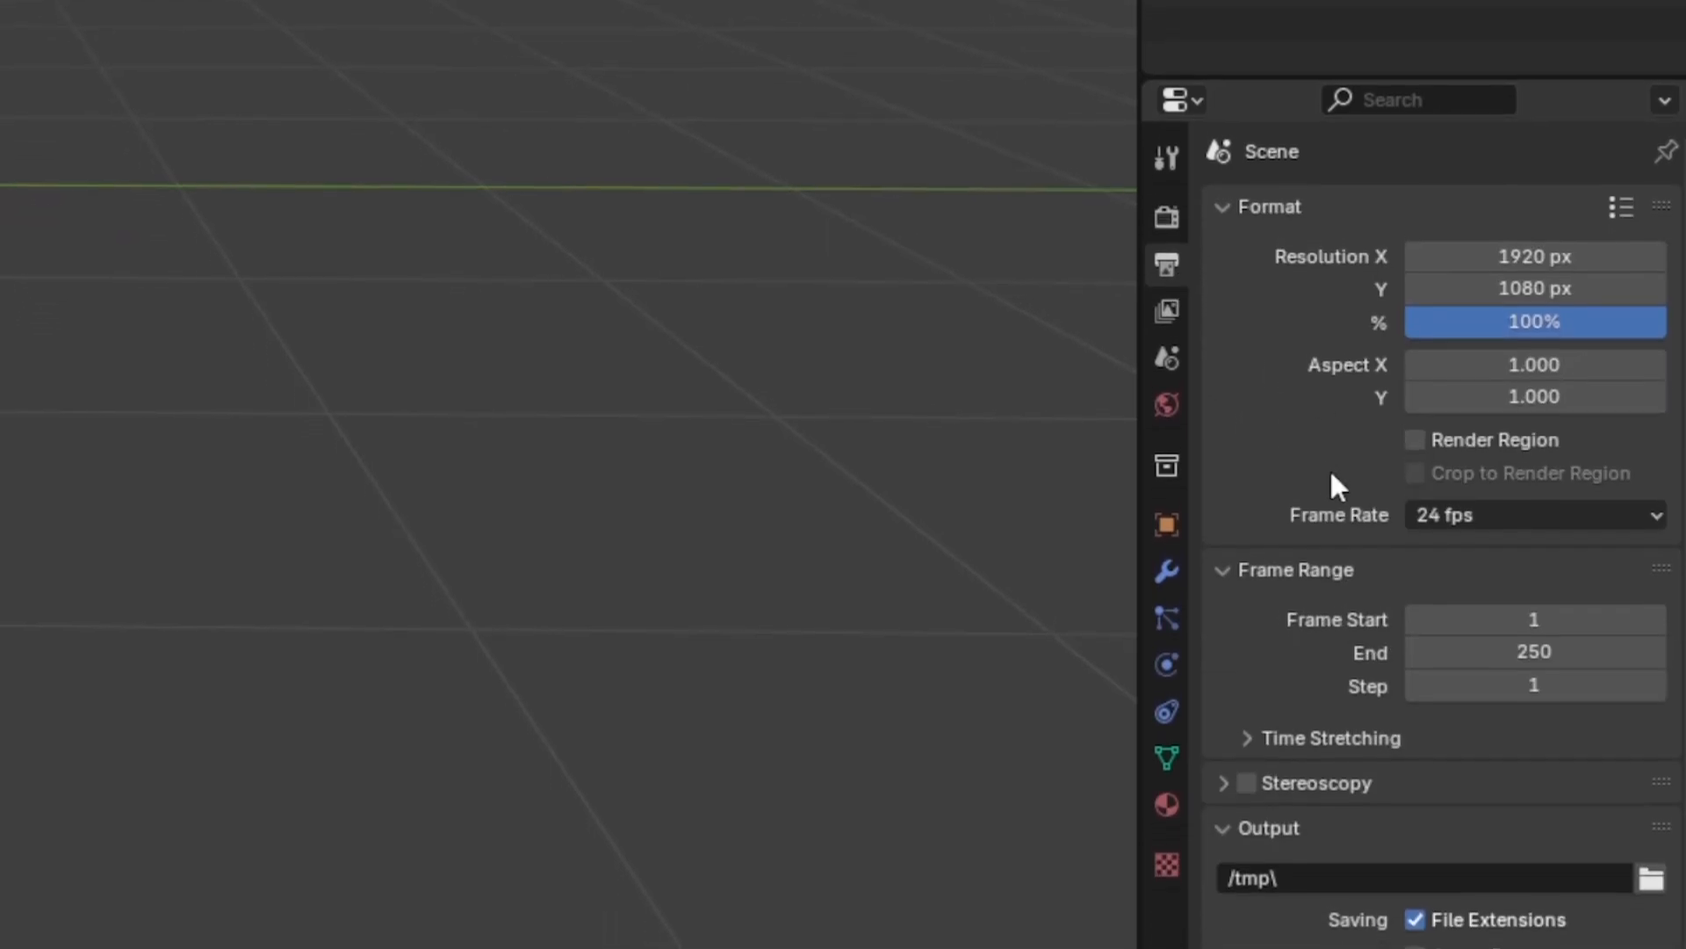
left_click(1449, 544)
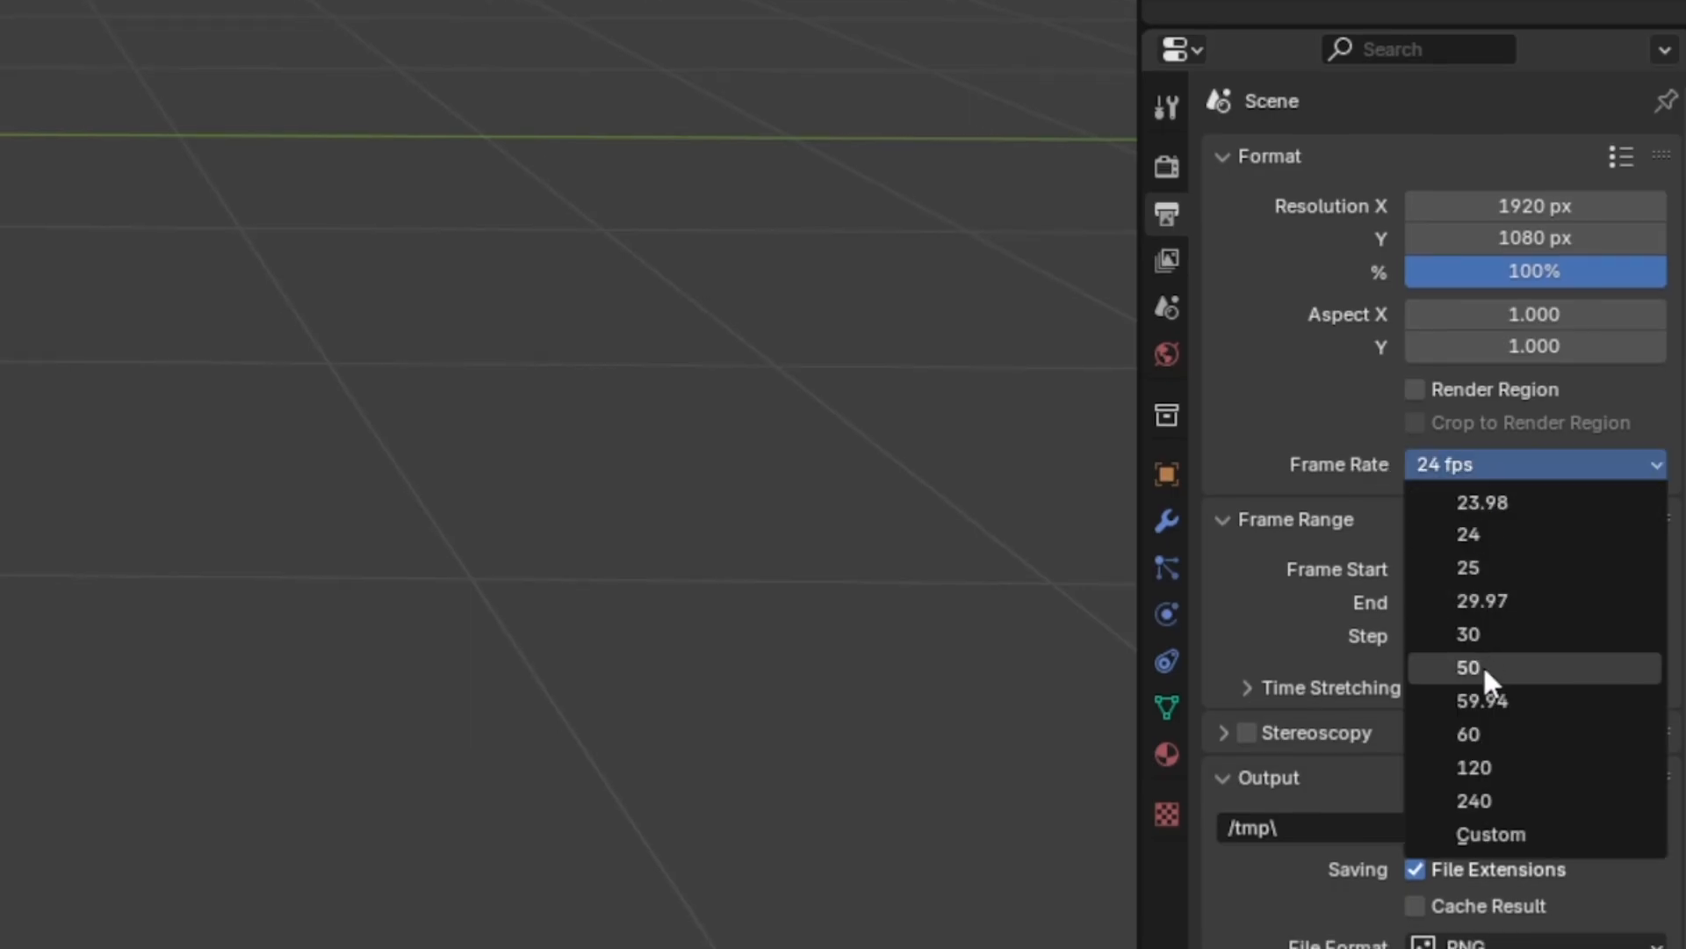
left_click(1482, 736)
scroll(1374, 612, "down", 2)
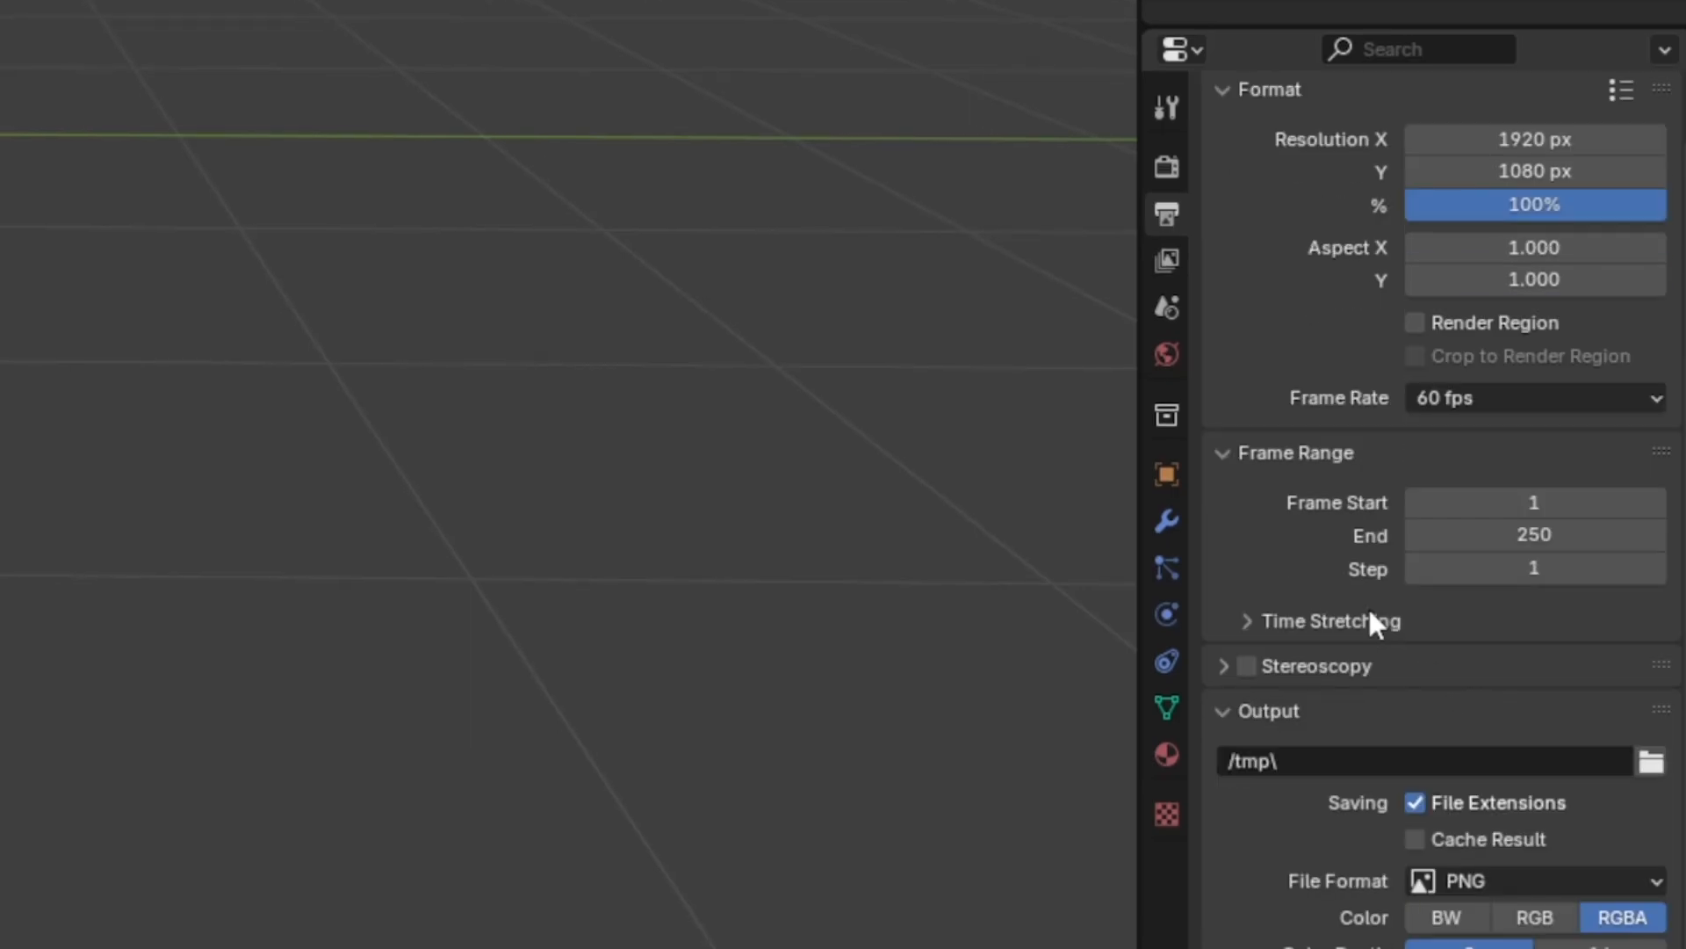
Set the rigid body world's substeps per frame and solver iterations to 20, and expand its cache settings
left_click(1172, 311)
left_click(1221, 569)
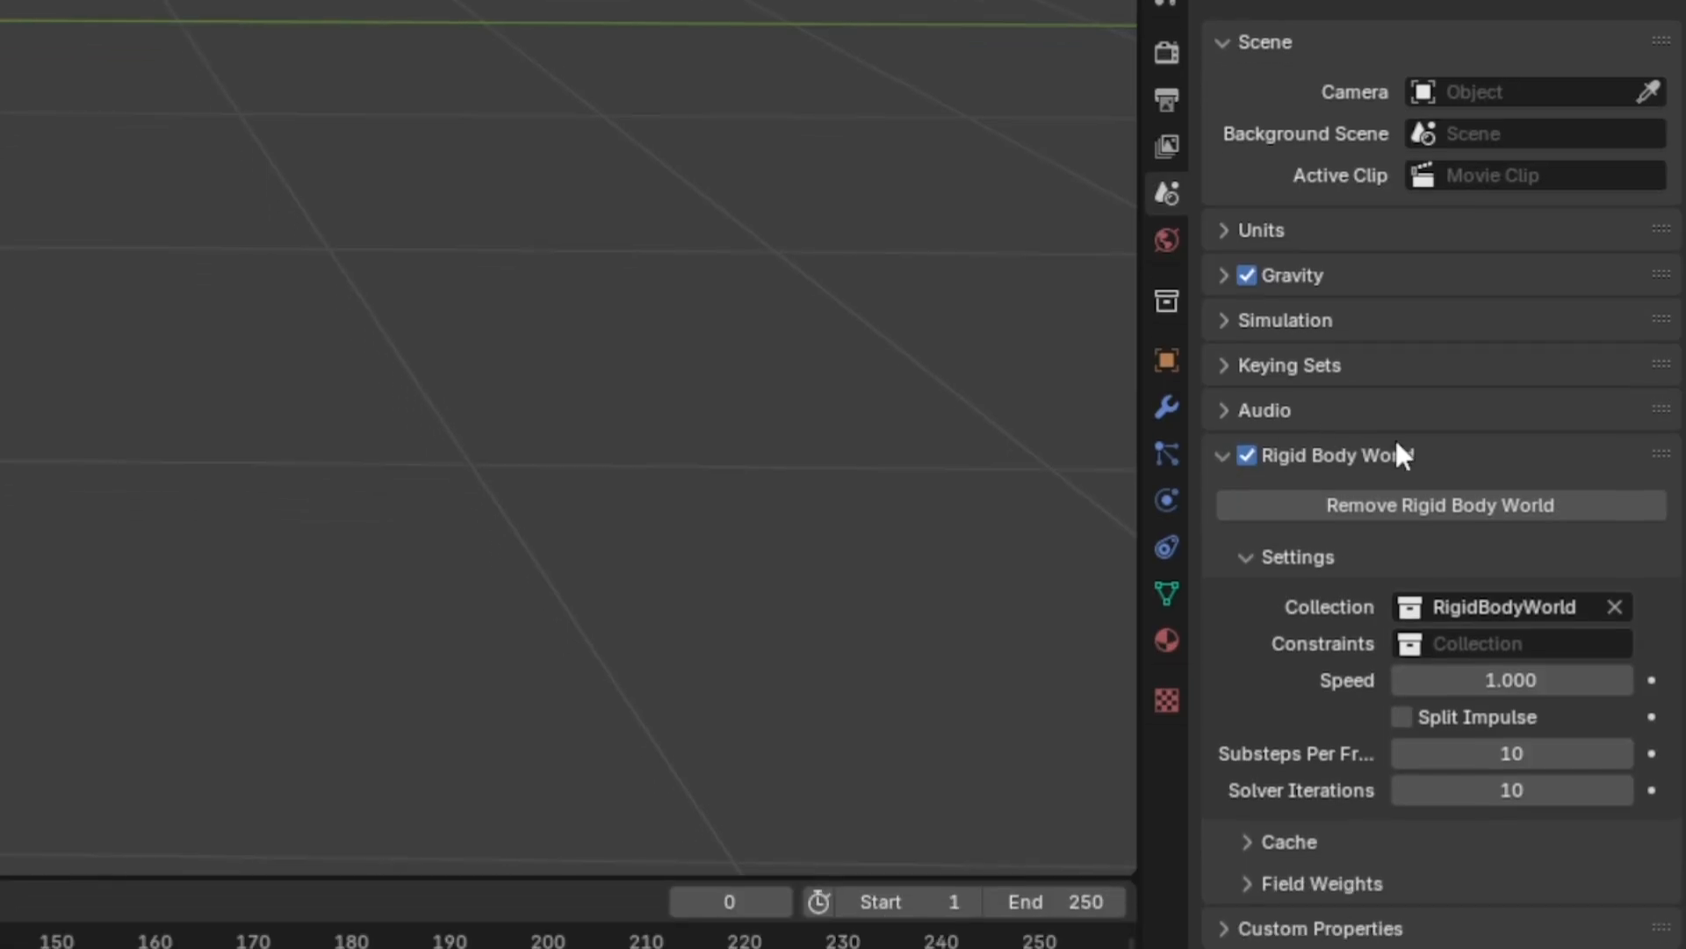
left_click(1512, 755)
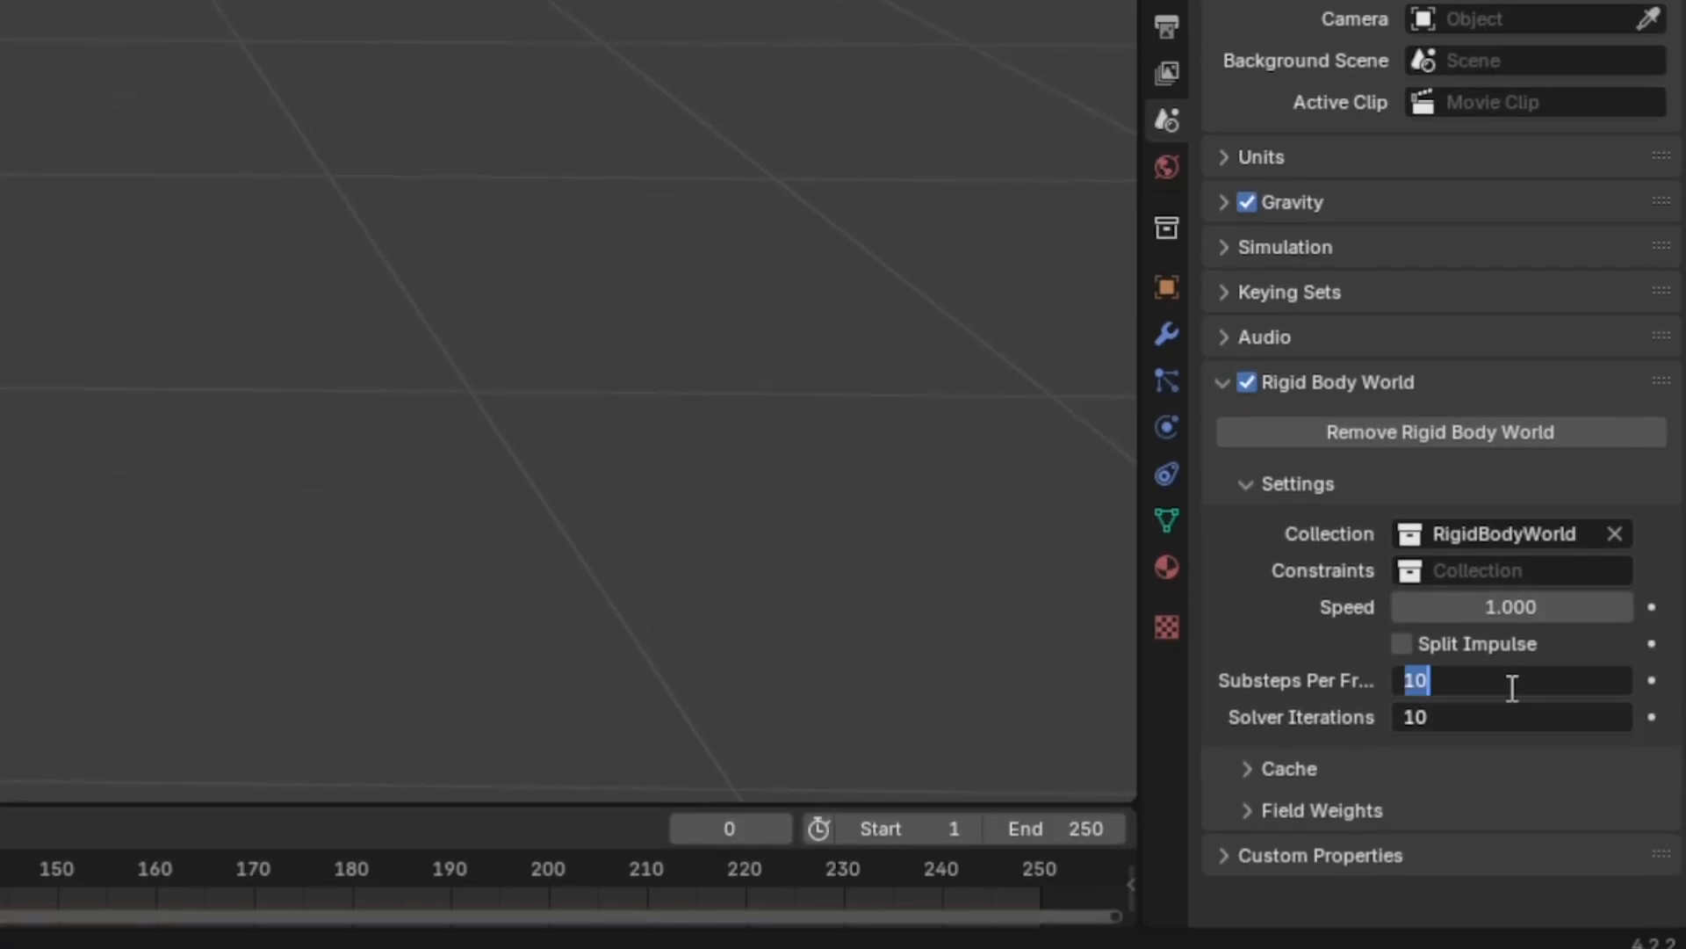
key("Return")
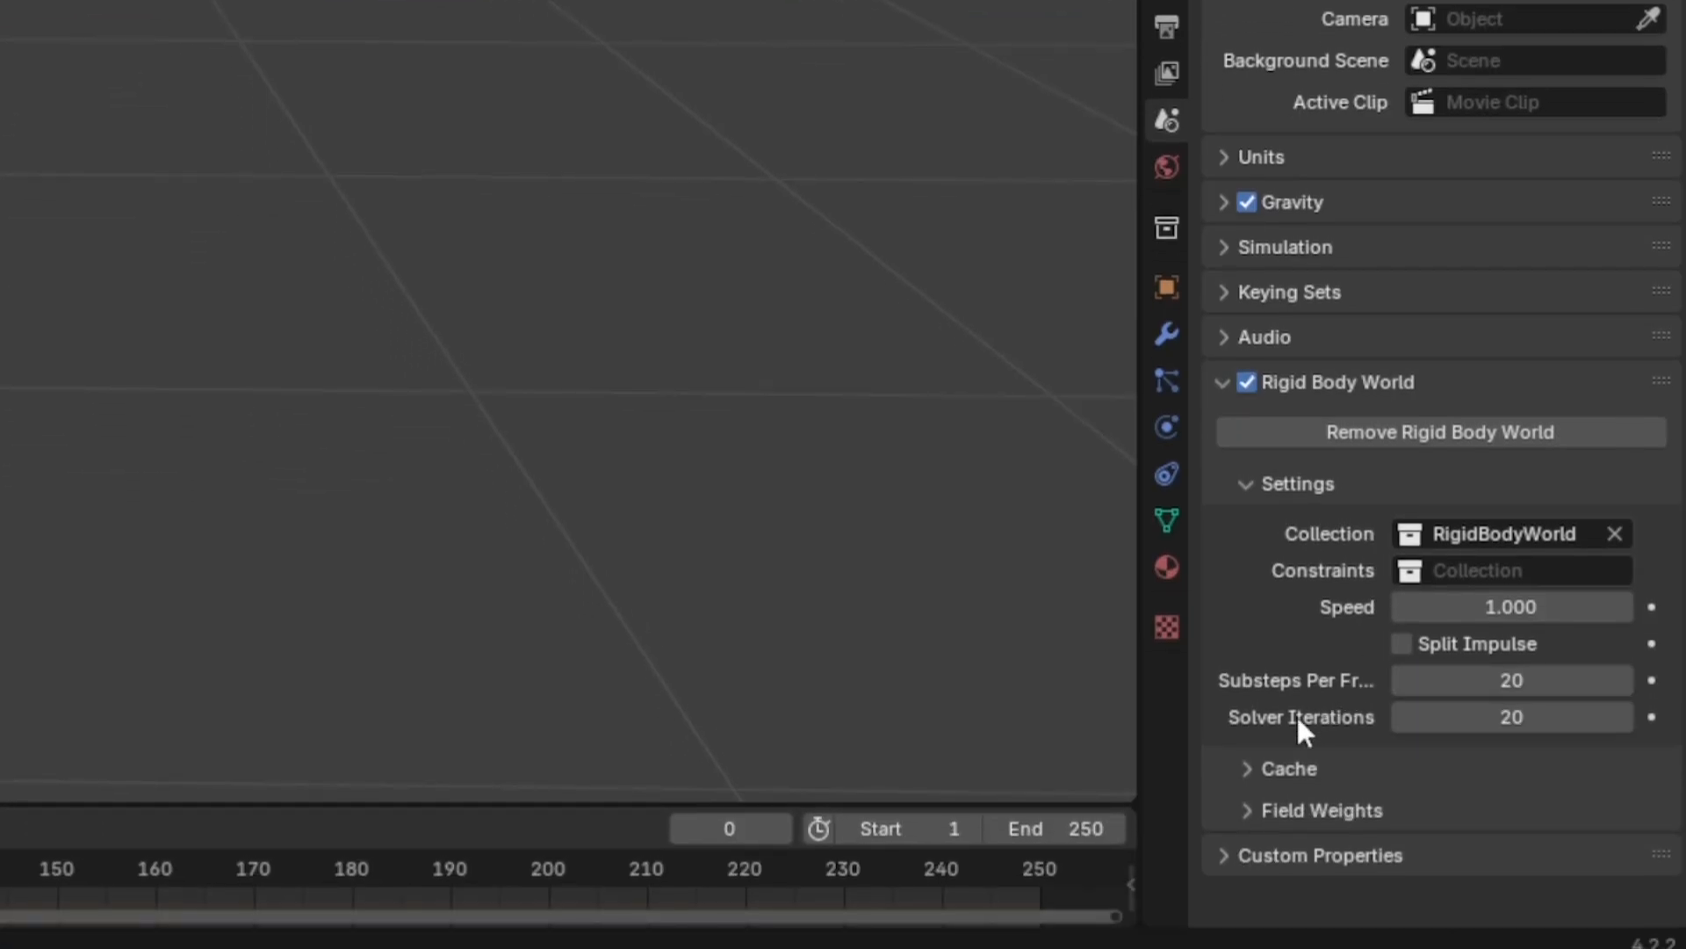
left_click(1249, 769)
scroll(1306, 723, "down", 5)
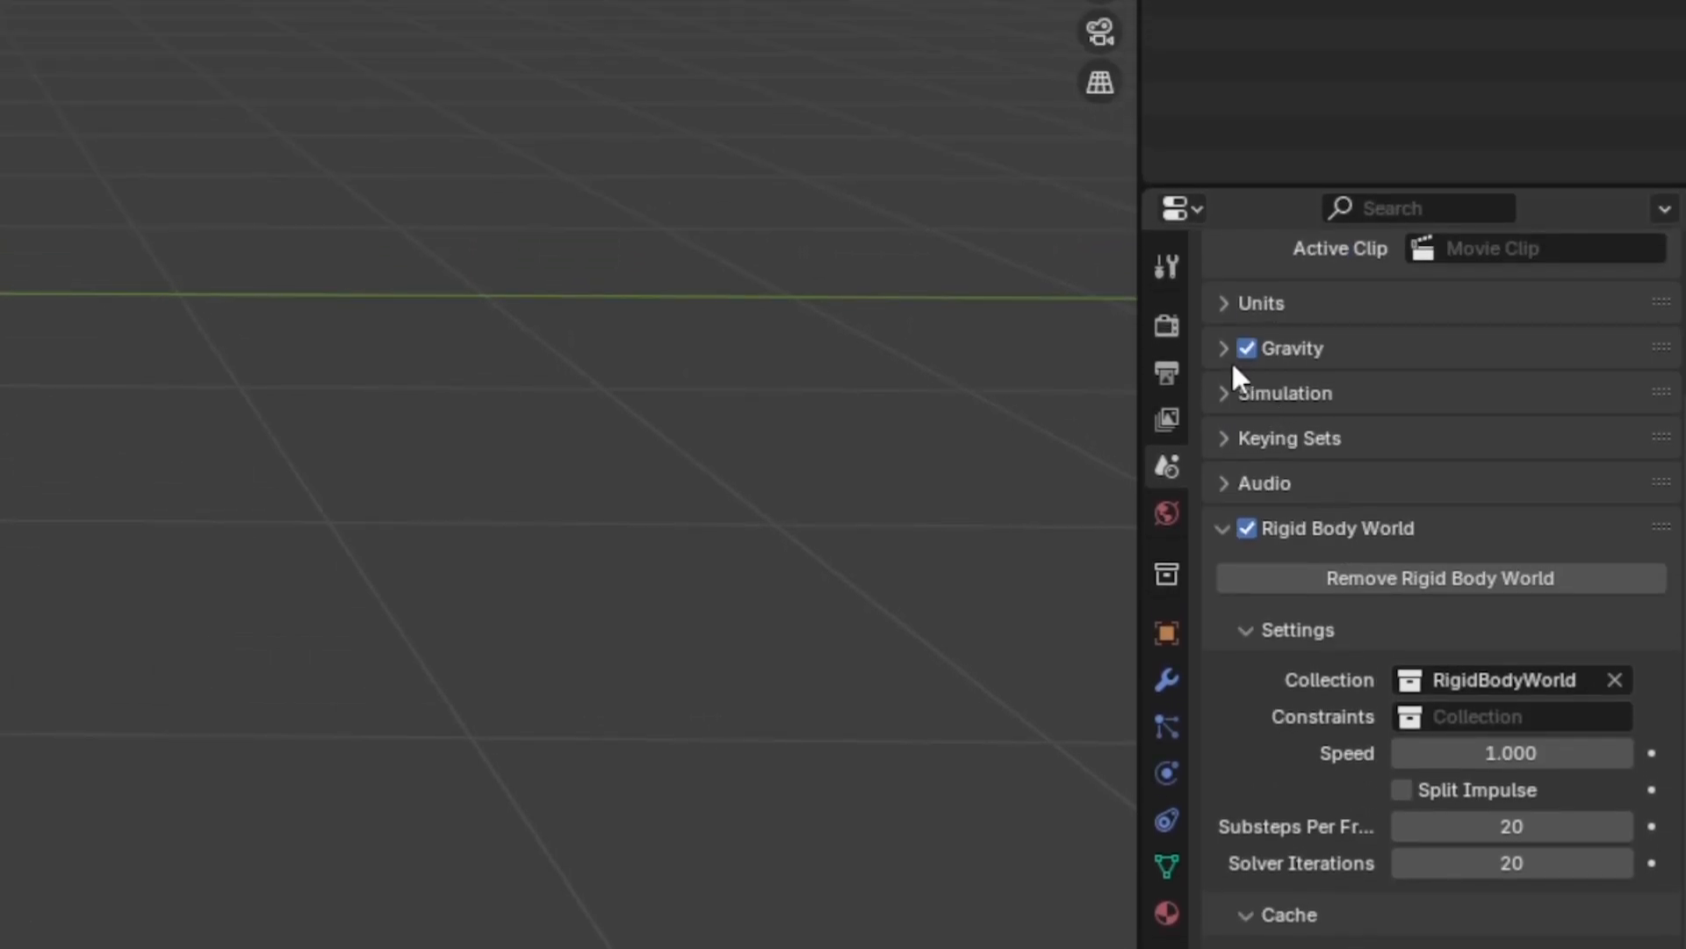
Set the scene's Z gravity to -21 m/s²
left_click(1222, 346)
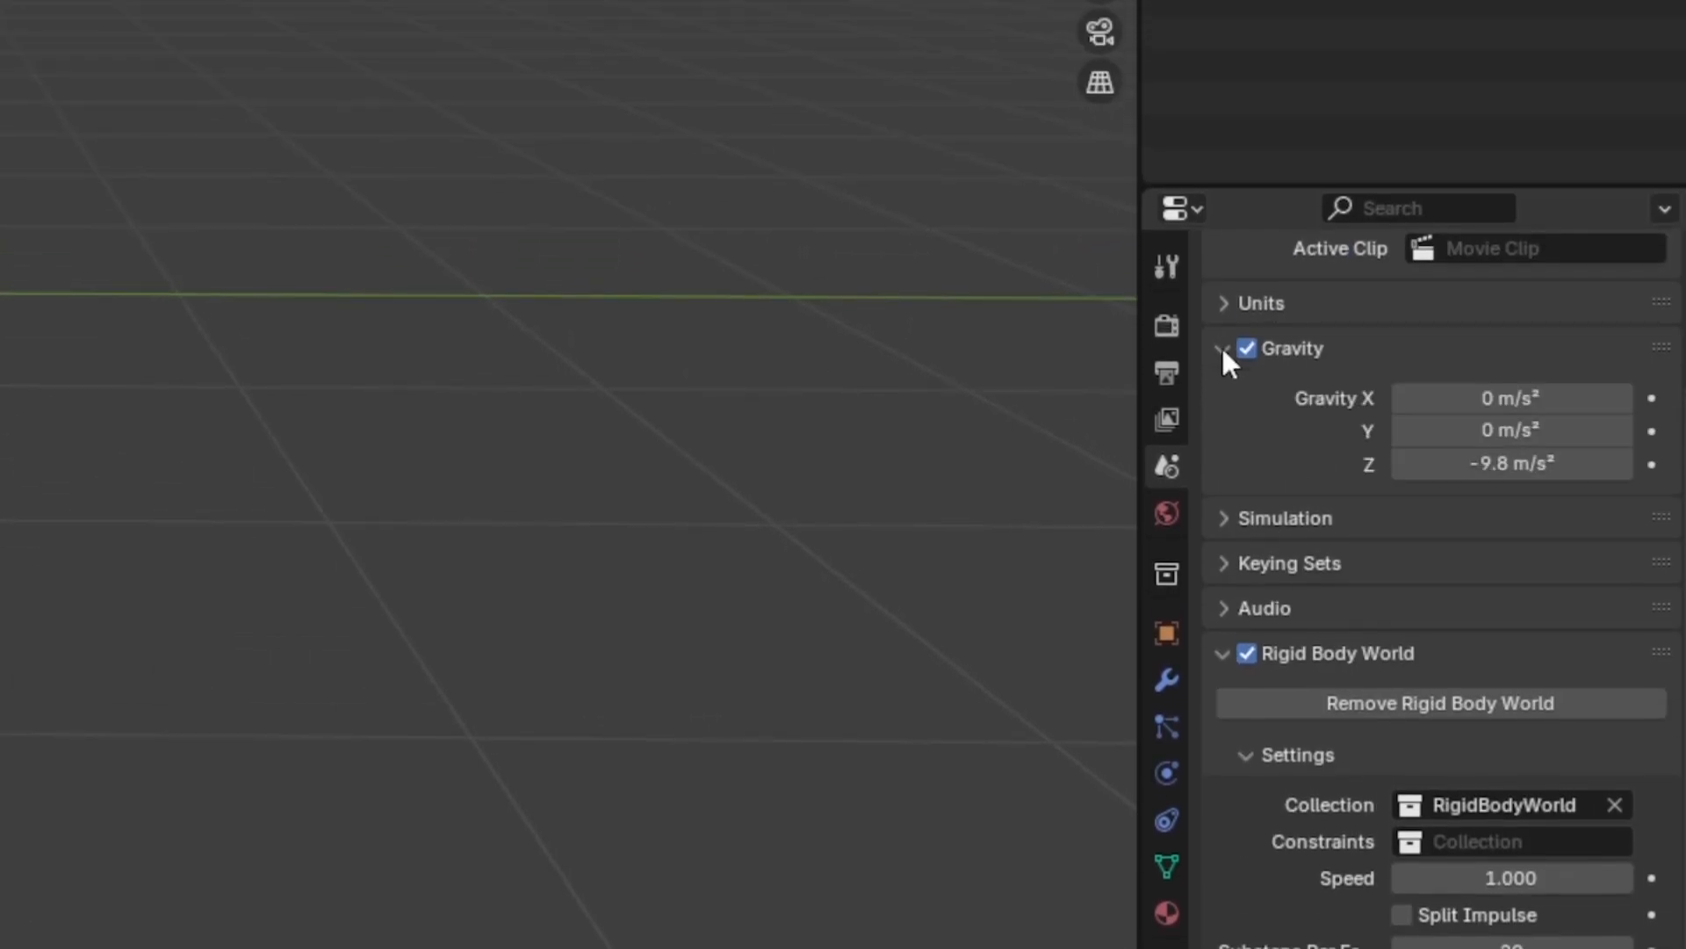
left_click(1520, 465)
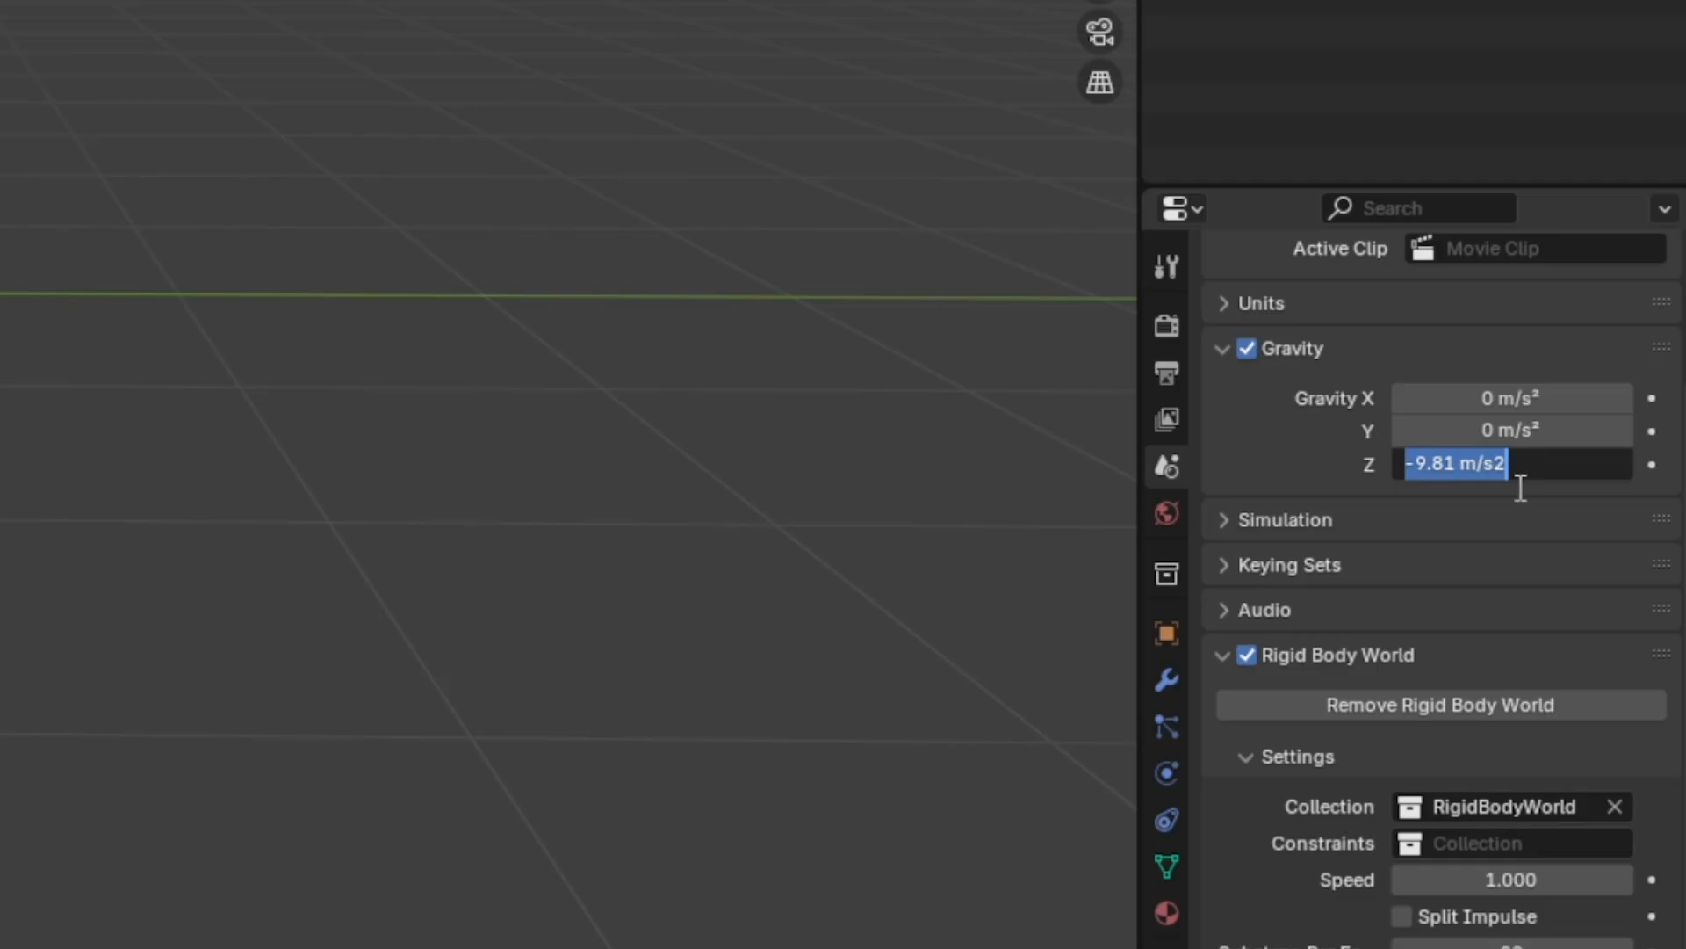
key("Return")
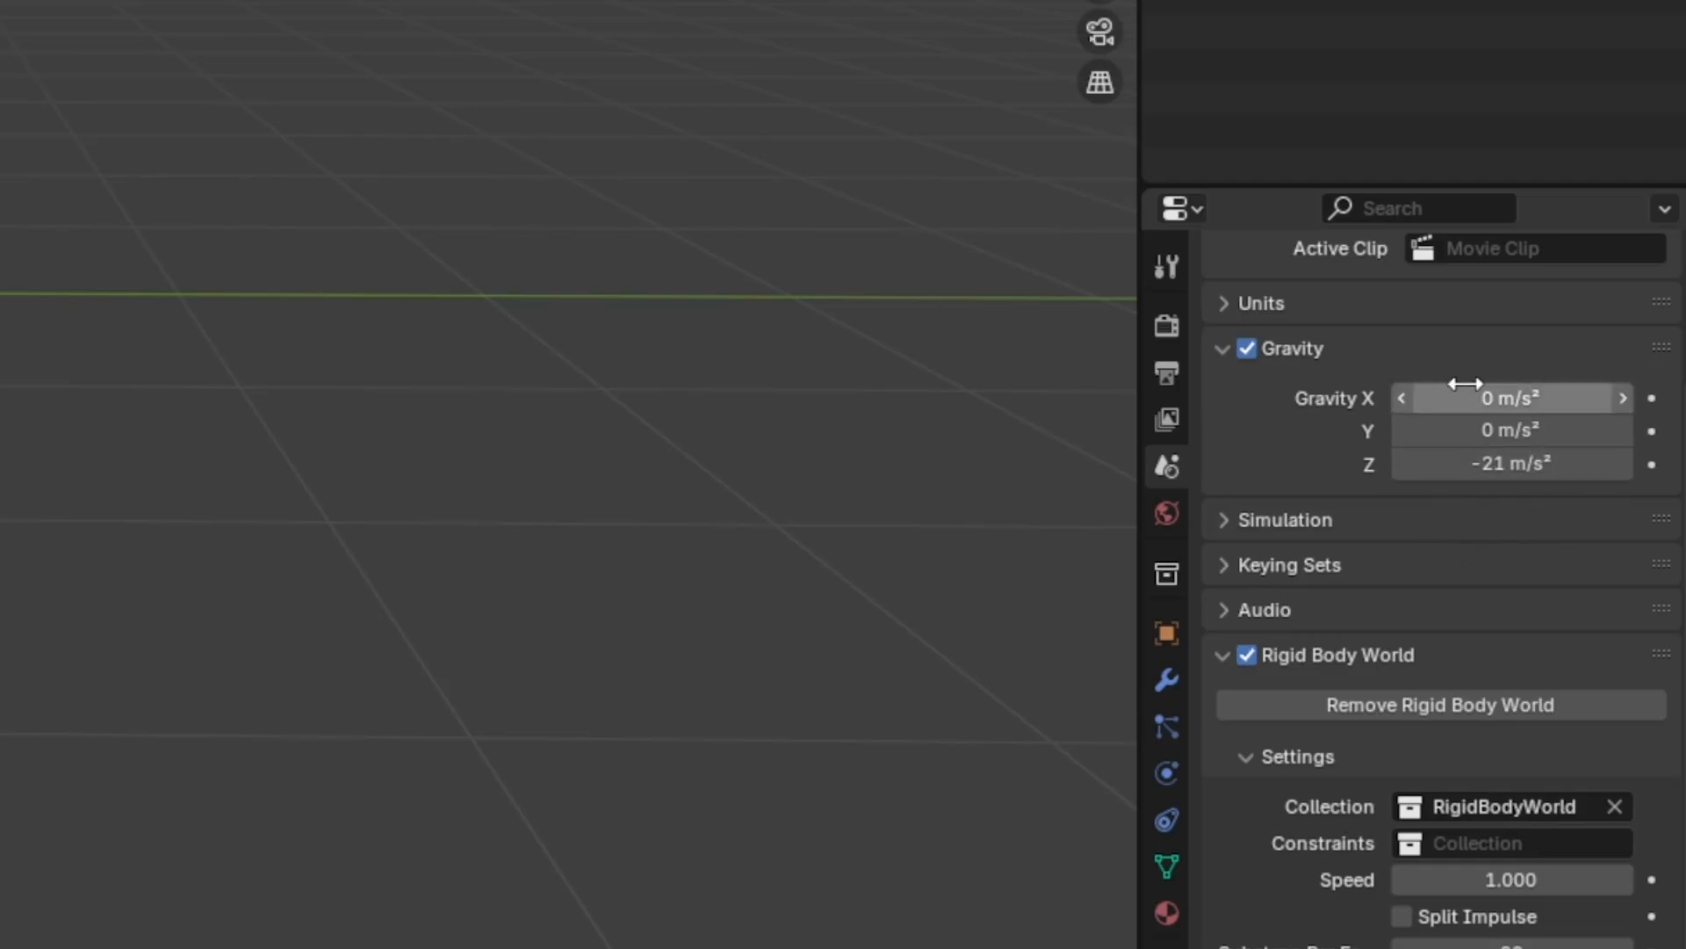
Replay the simulation from the start to check how the sphere falls under the stronger gravity
middle_click_drag(439, 479, 394, 461)
key("space")
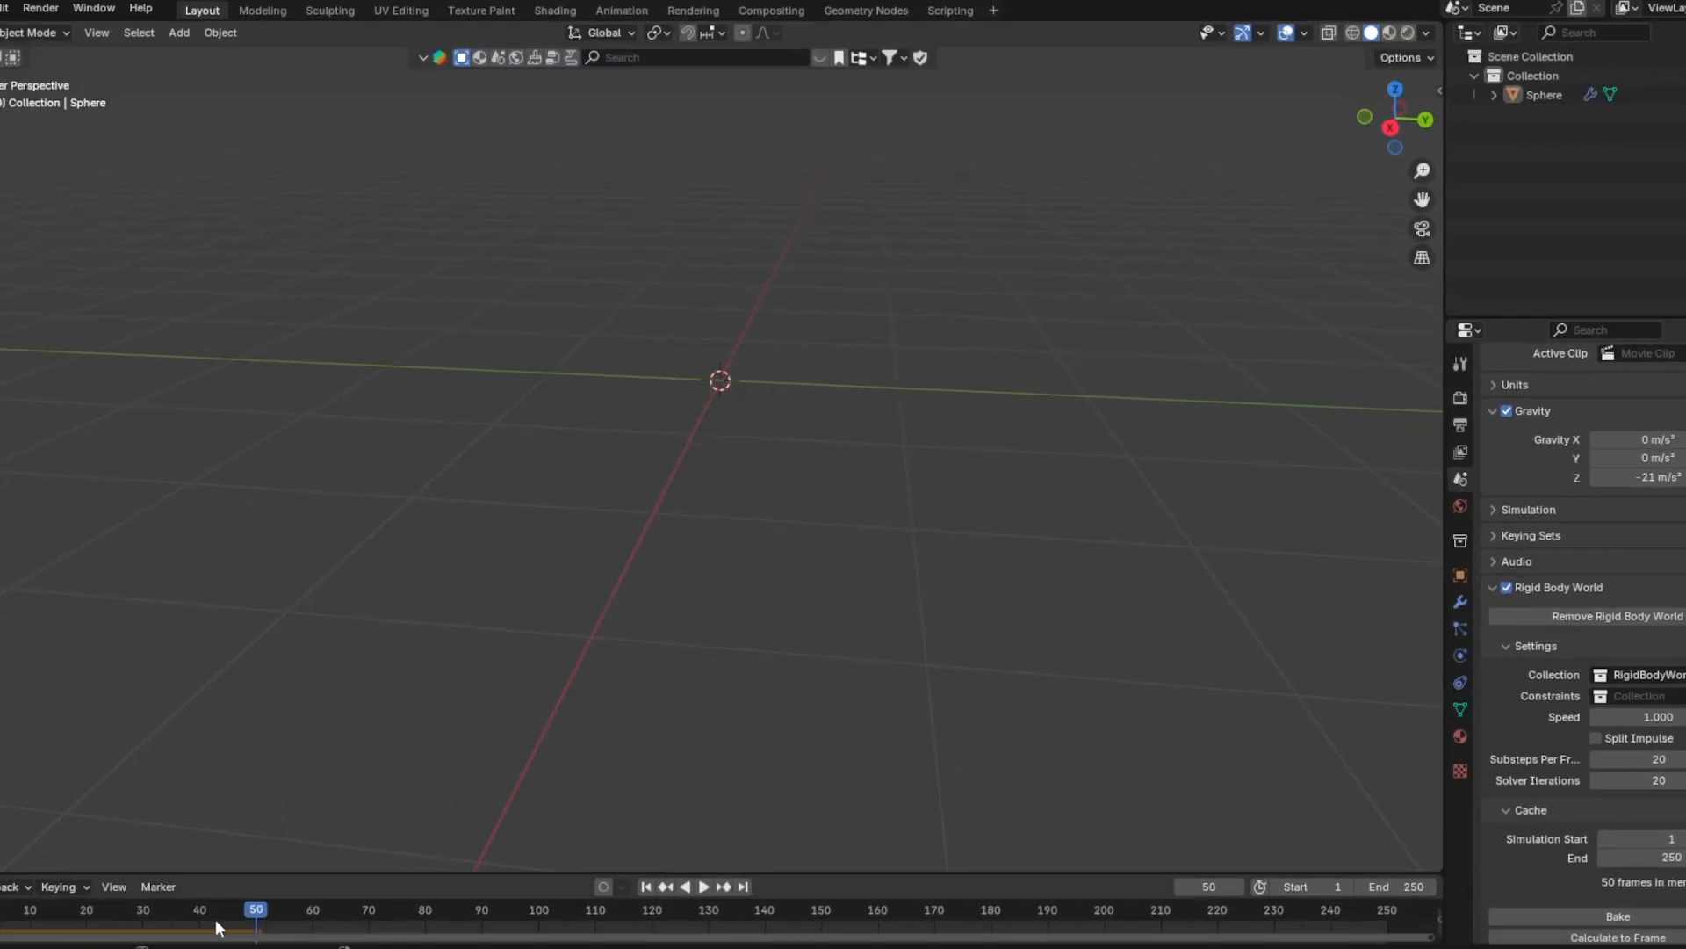
key("Escape")
key("space")
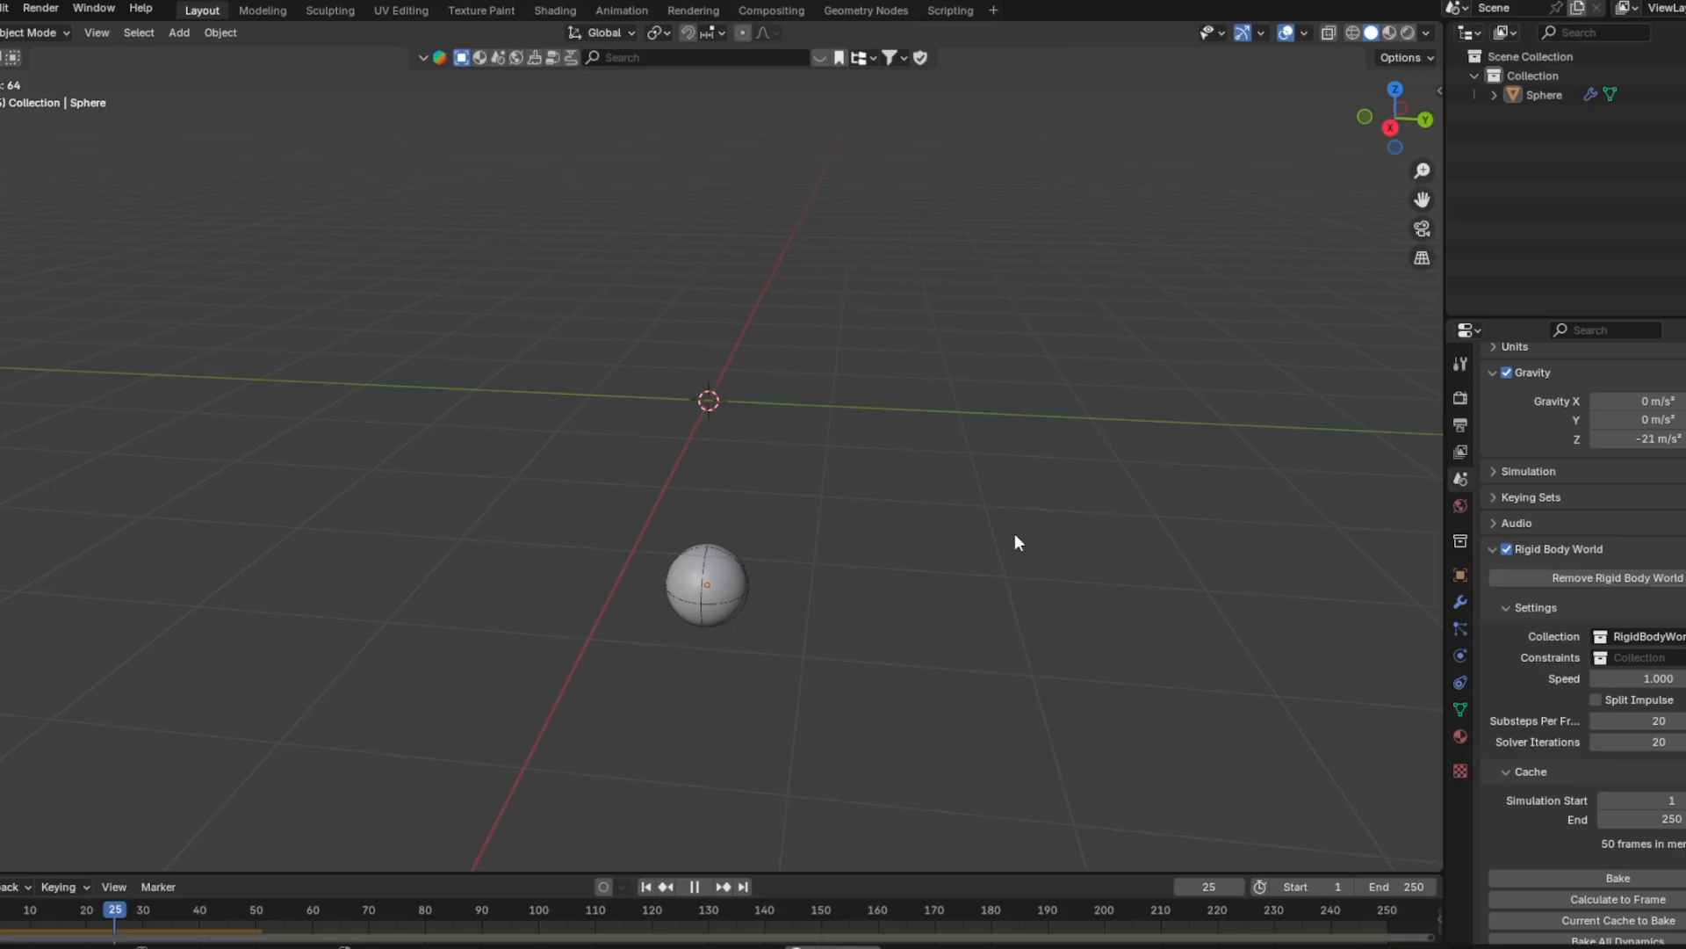
Stop the simulation playback and return to frame 0
key("space")
left_click_drag(239, 909, 0, 912)
key("Escape")
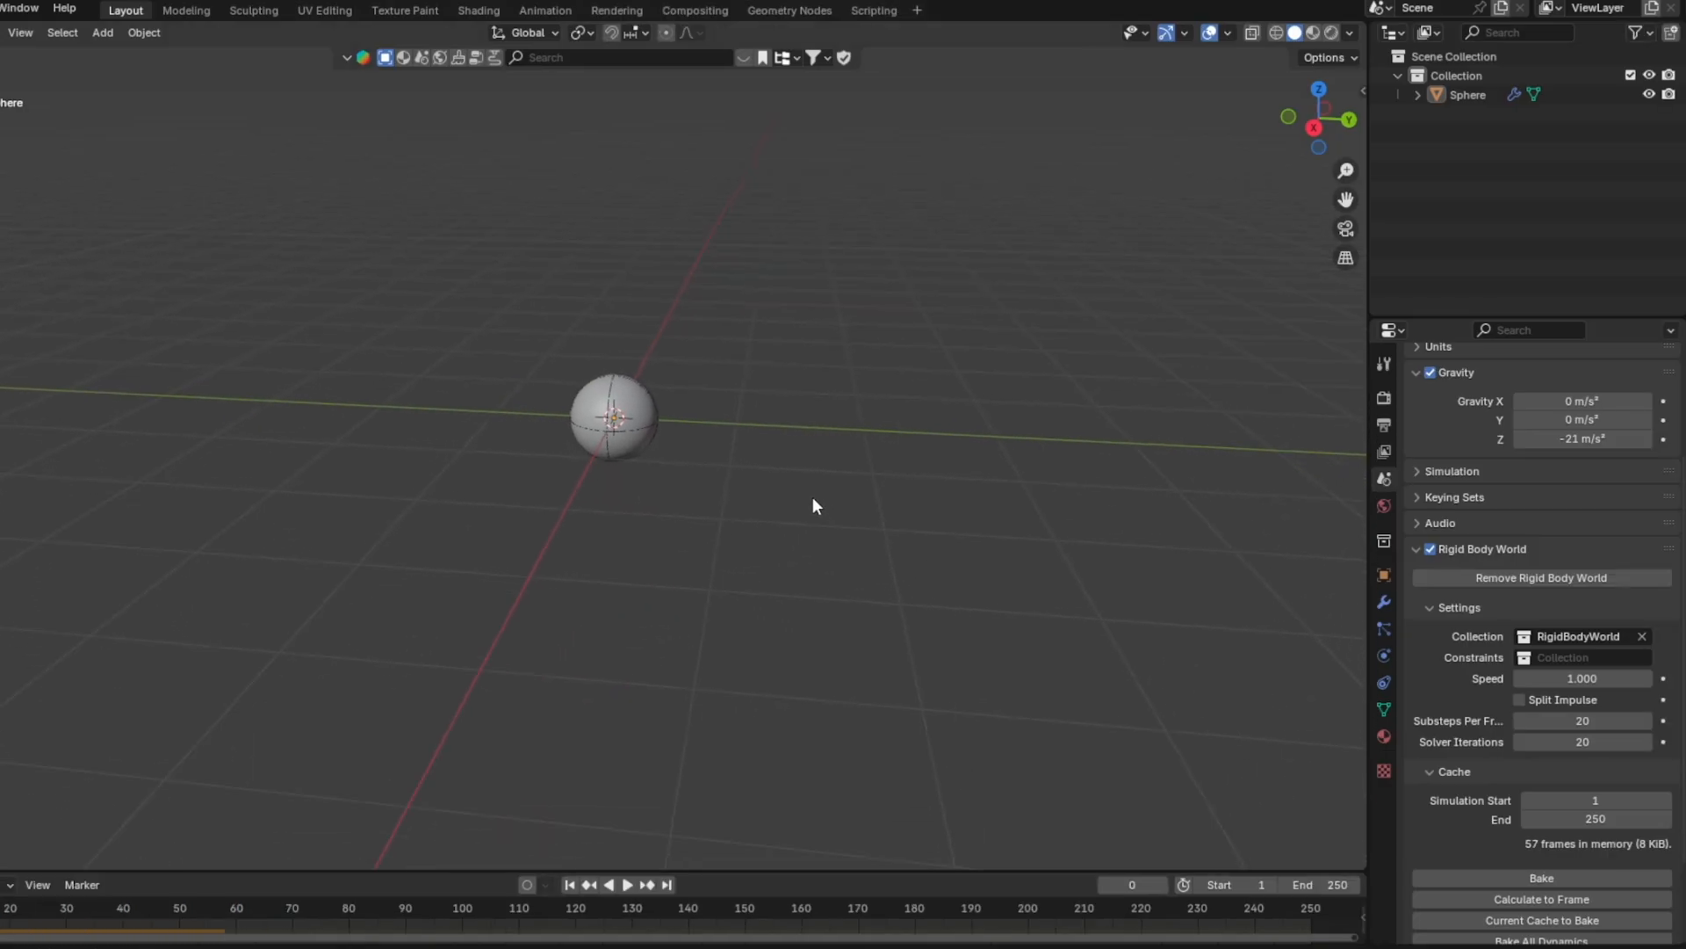
Enlarge the timeline area, split it into two stacked areas, and turn the lower one into a Video Sequencer
left_click_drag(883, 874, 812, 613)
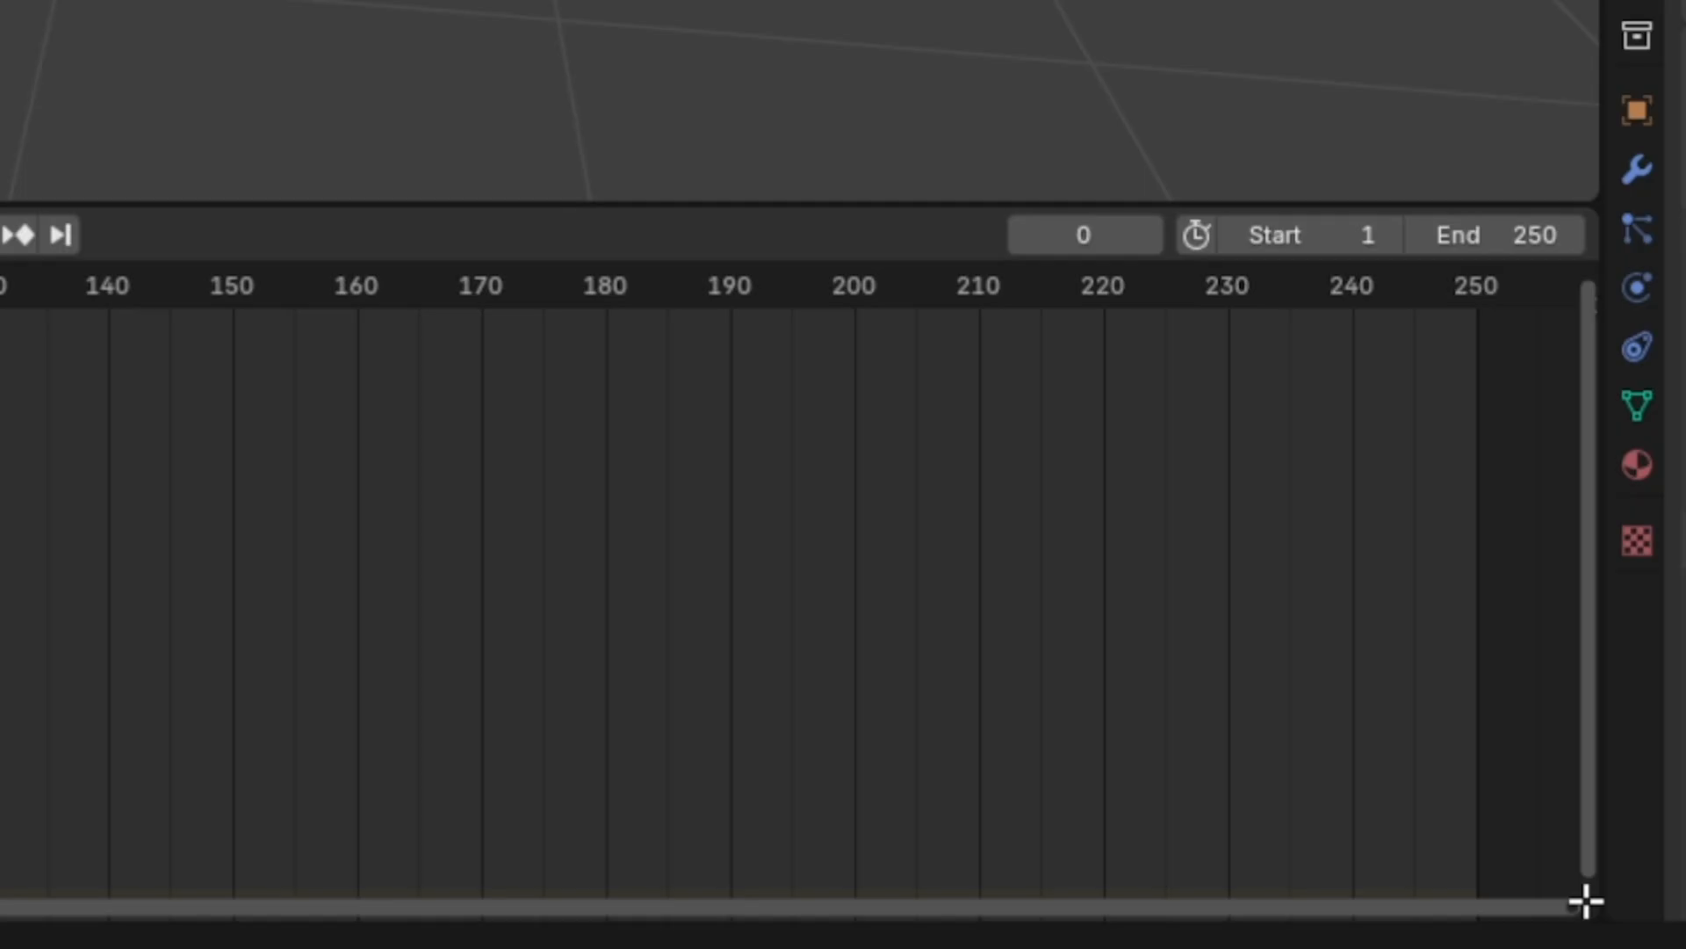
left_click_drag(1578, 874, 1533, 461)
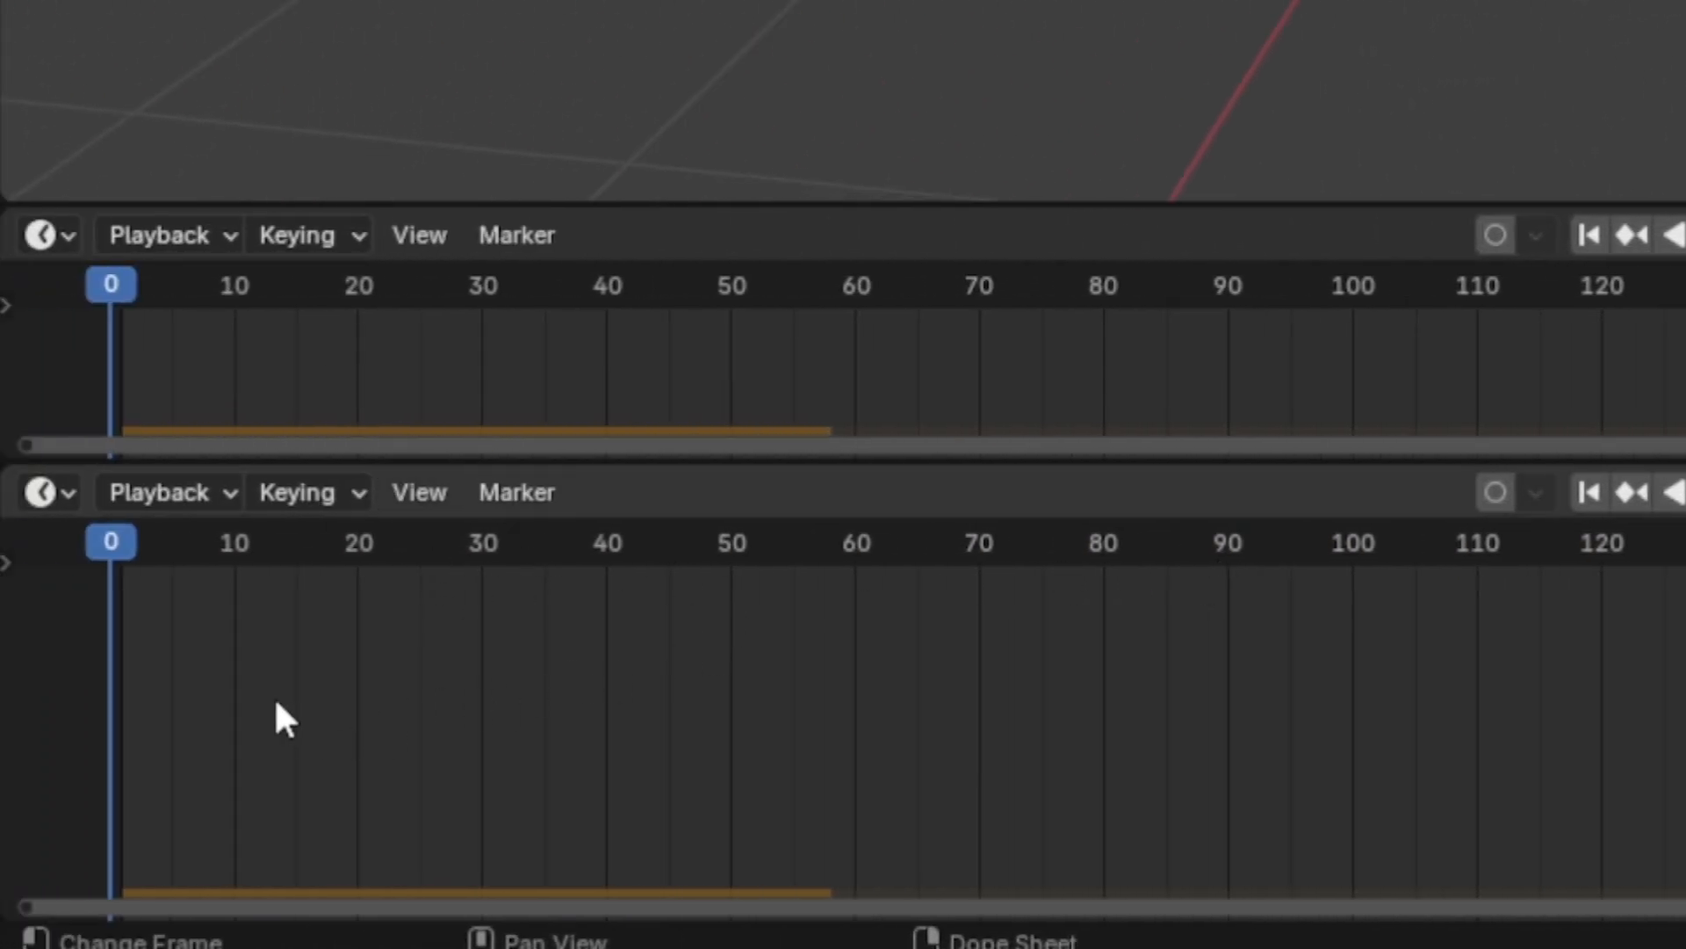
left_click(53, 490)
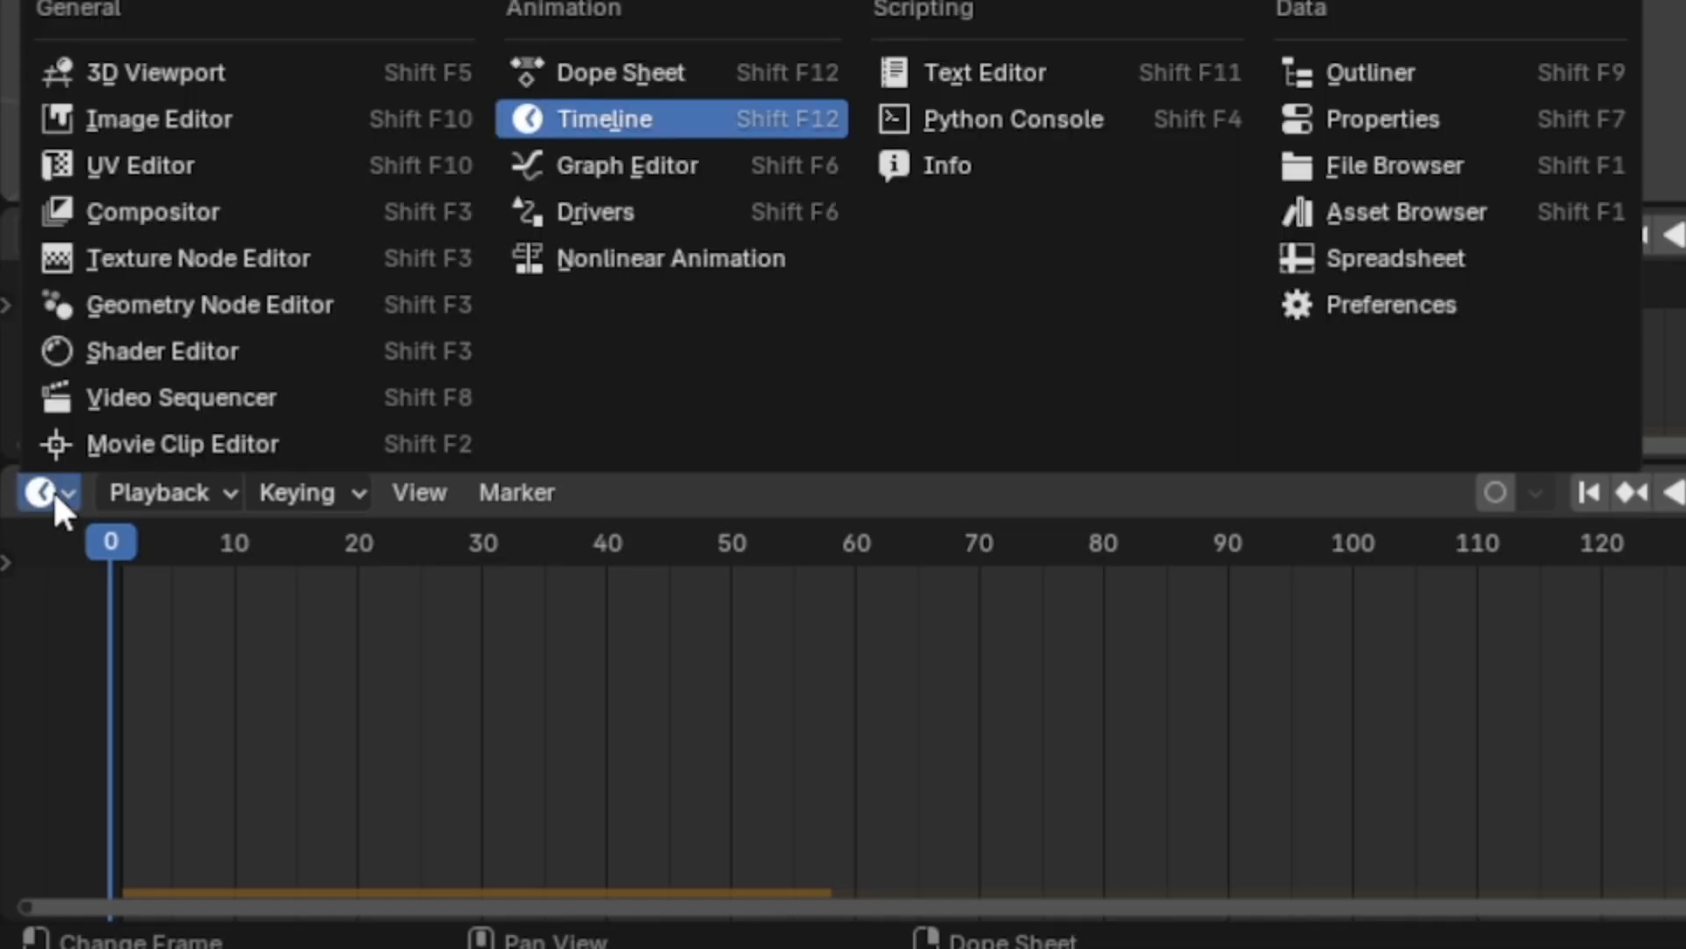
left_click(123, 400)
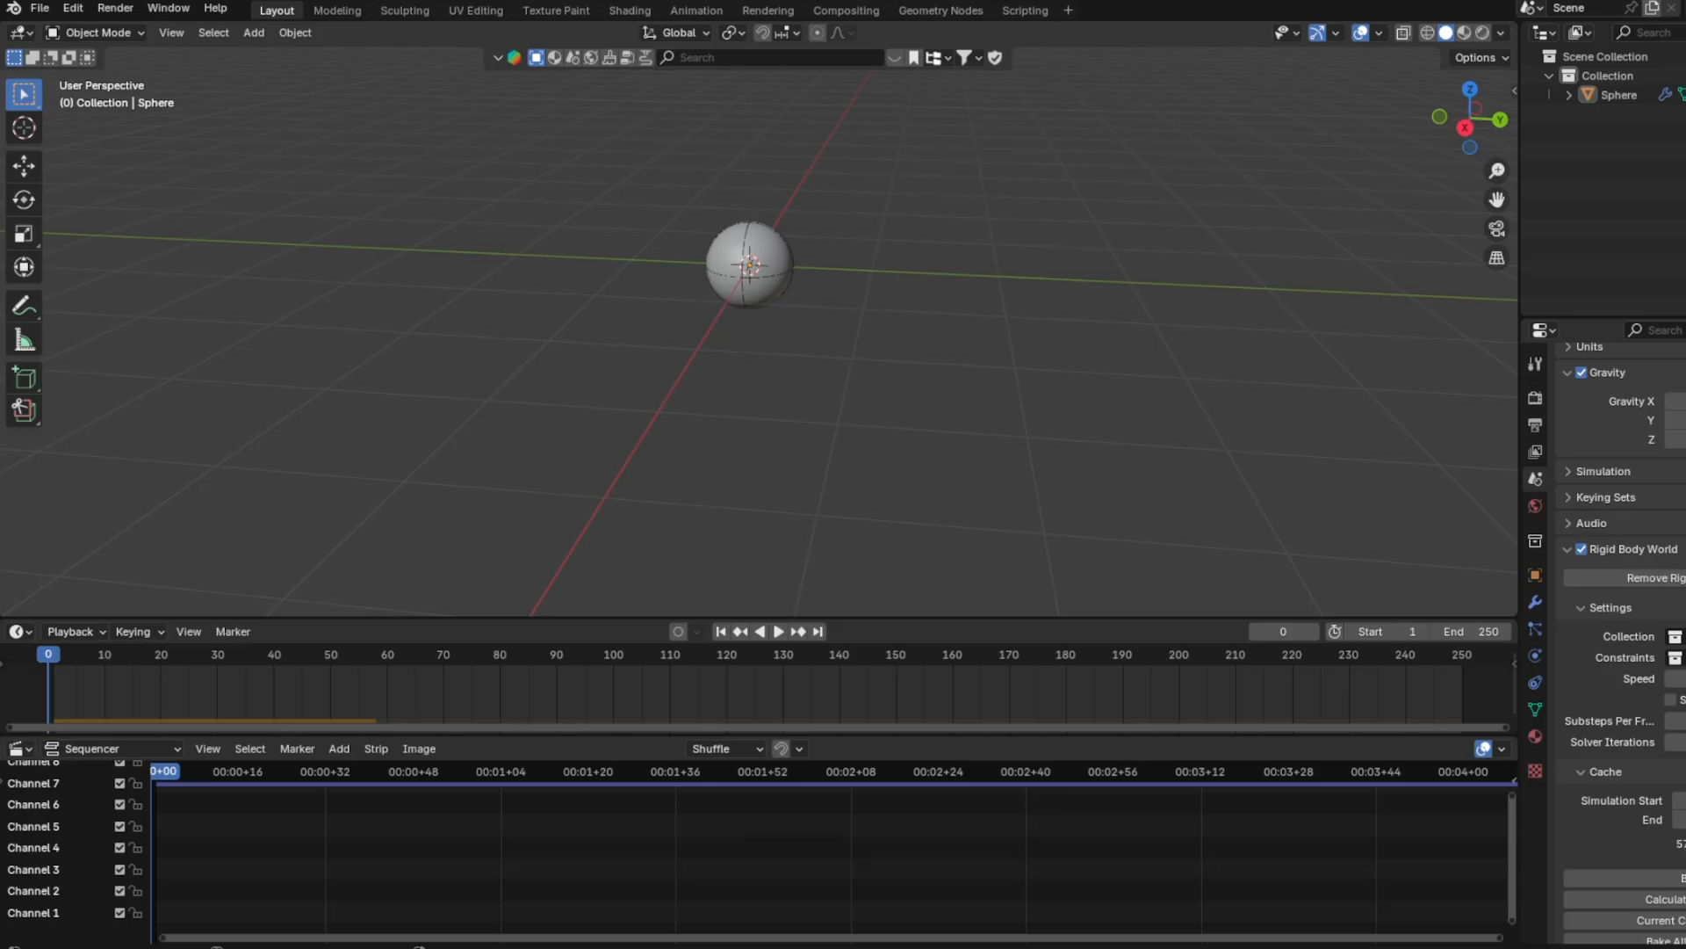
Add SUPER MARIO BROS KALIMBA.mp3 as a sound strip on Channel 1 starting at the playhead, and make the sequencer area taller
left_click_drag(260, 889, 220, 903)
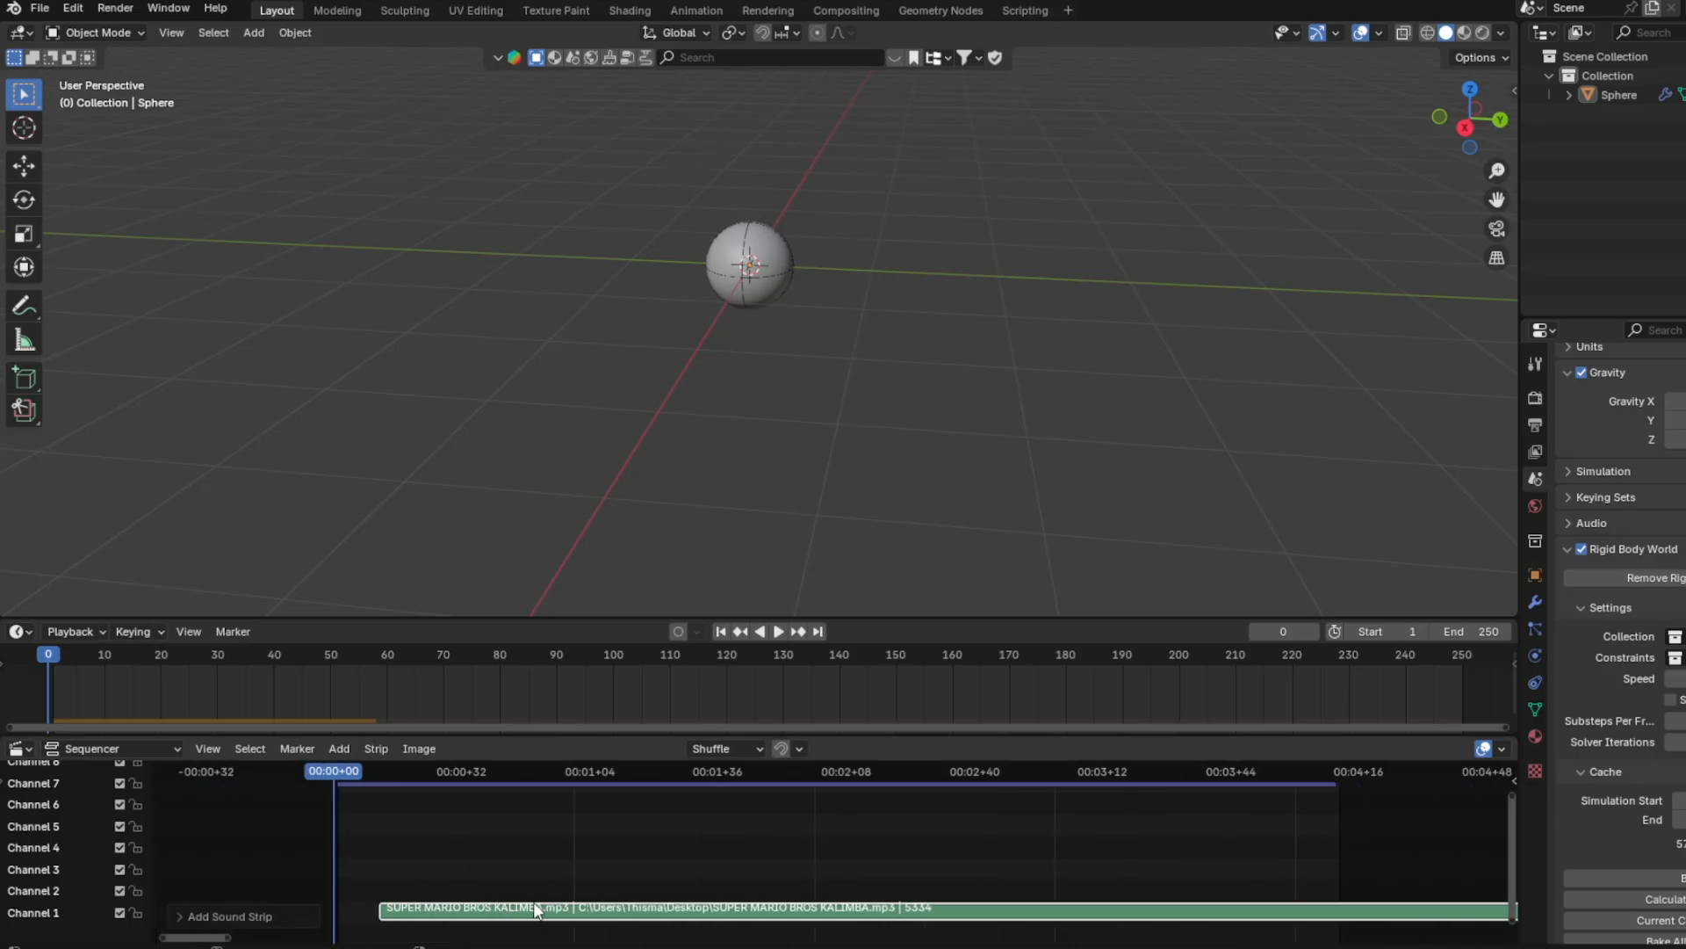
left_click_drag(661, 914, 631, 919)
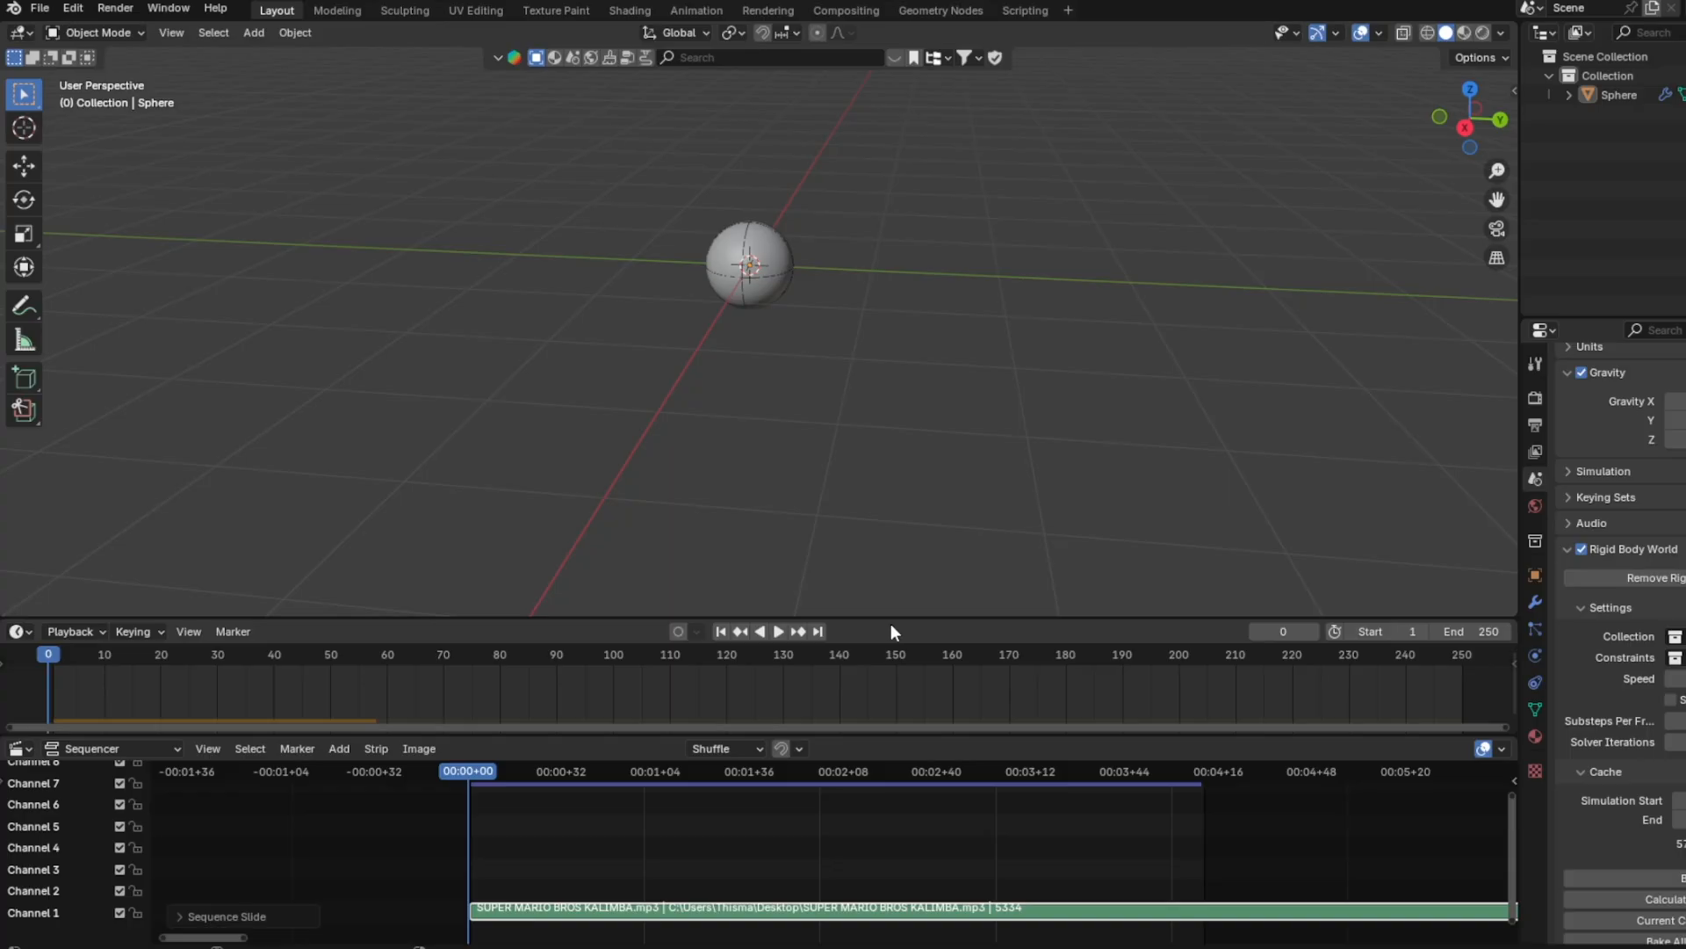
left_click_drag(891, 620, 892, 534)
left_click_drag(858, 733, 848, 643)
Turn on waveform display for the SUPER MARIO BROS KALIMBA.mp3 strip
scroll(947, 797, "down", 3)
middle_click_drag(1051, 789, 963, 786)
scroll(973, 794, "down", 3)
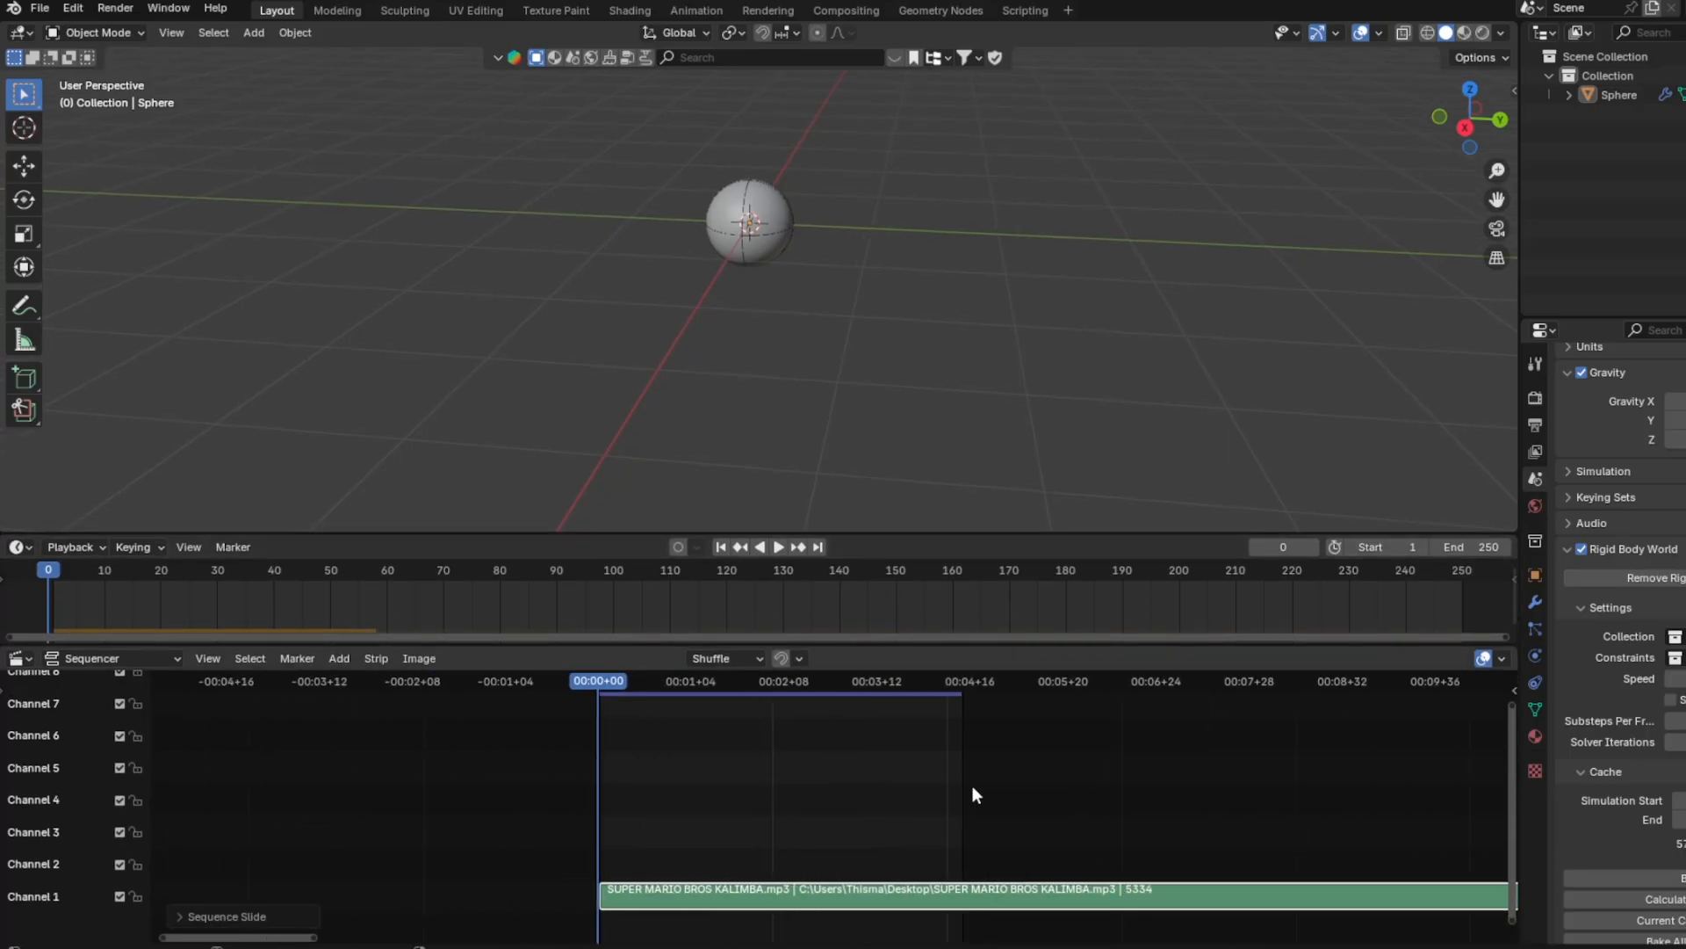
middle_click_drag(803, 829, 873, 813)
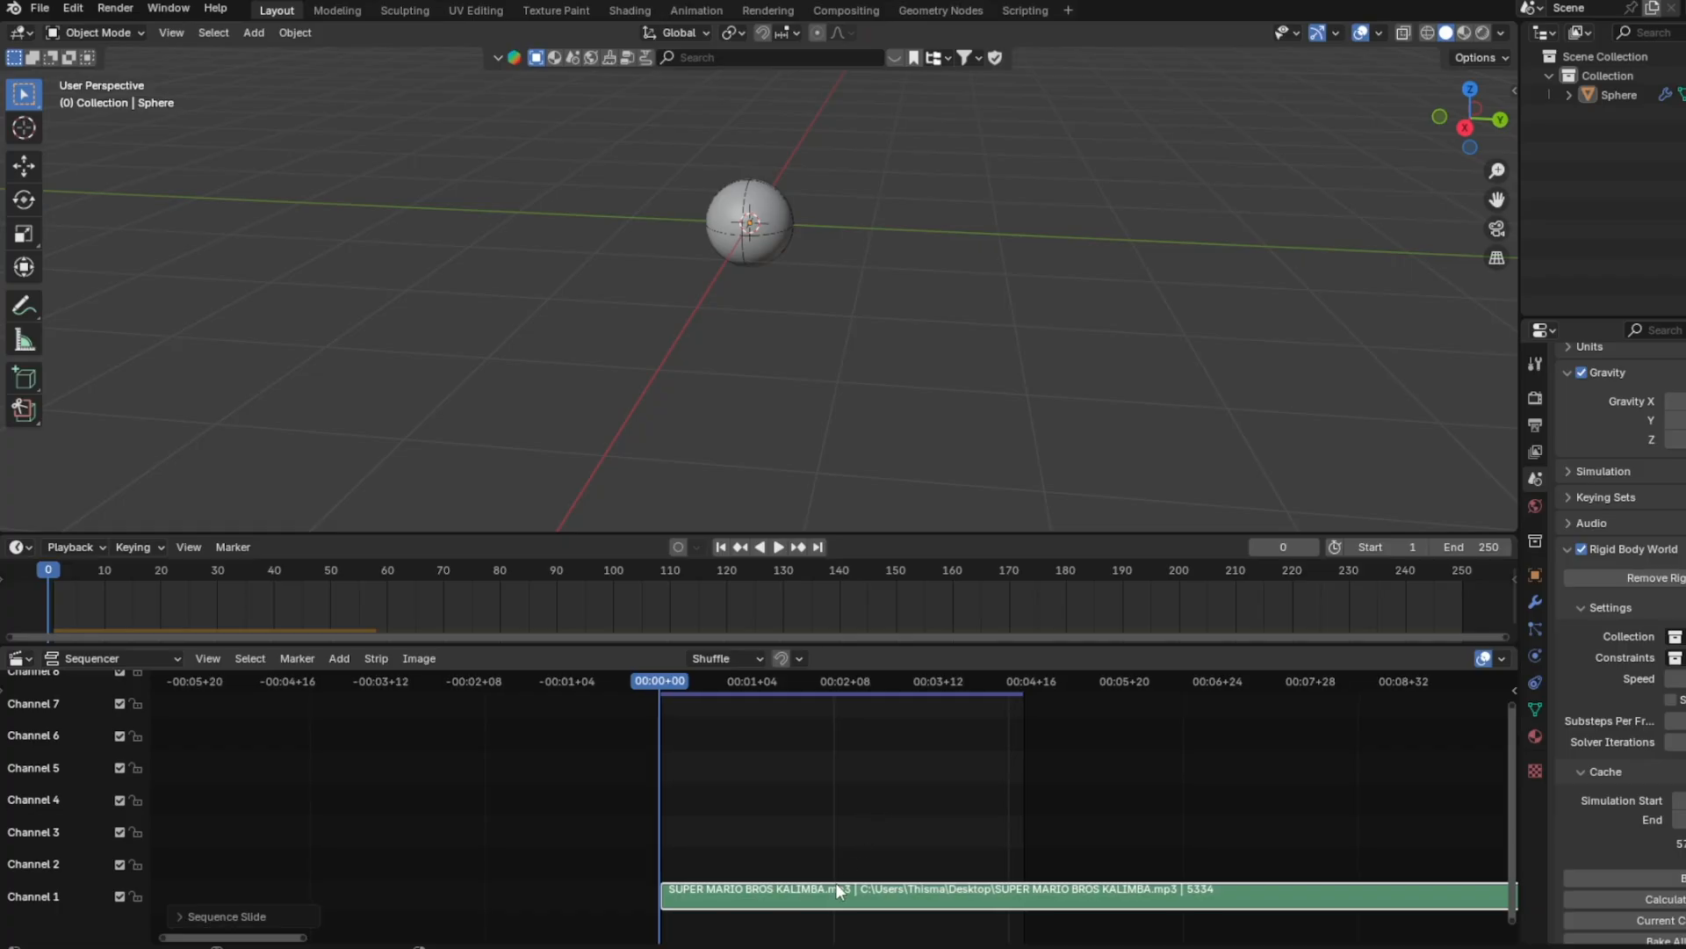
key("n")
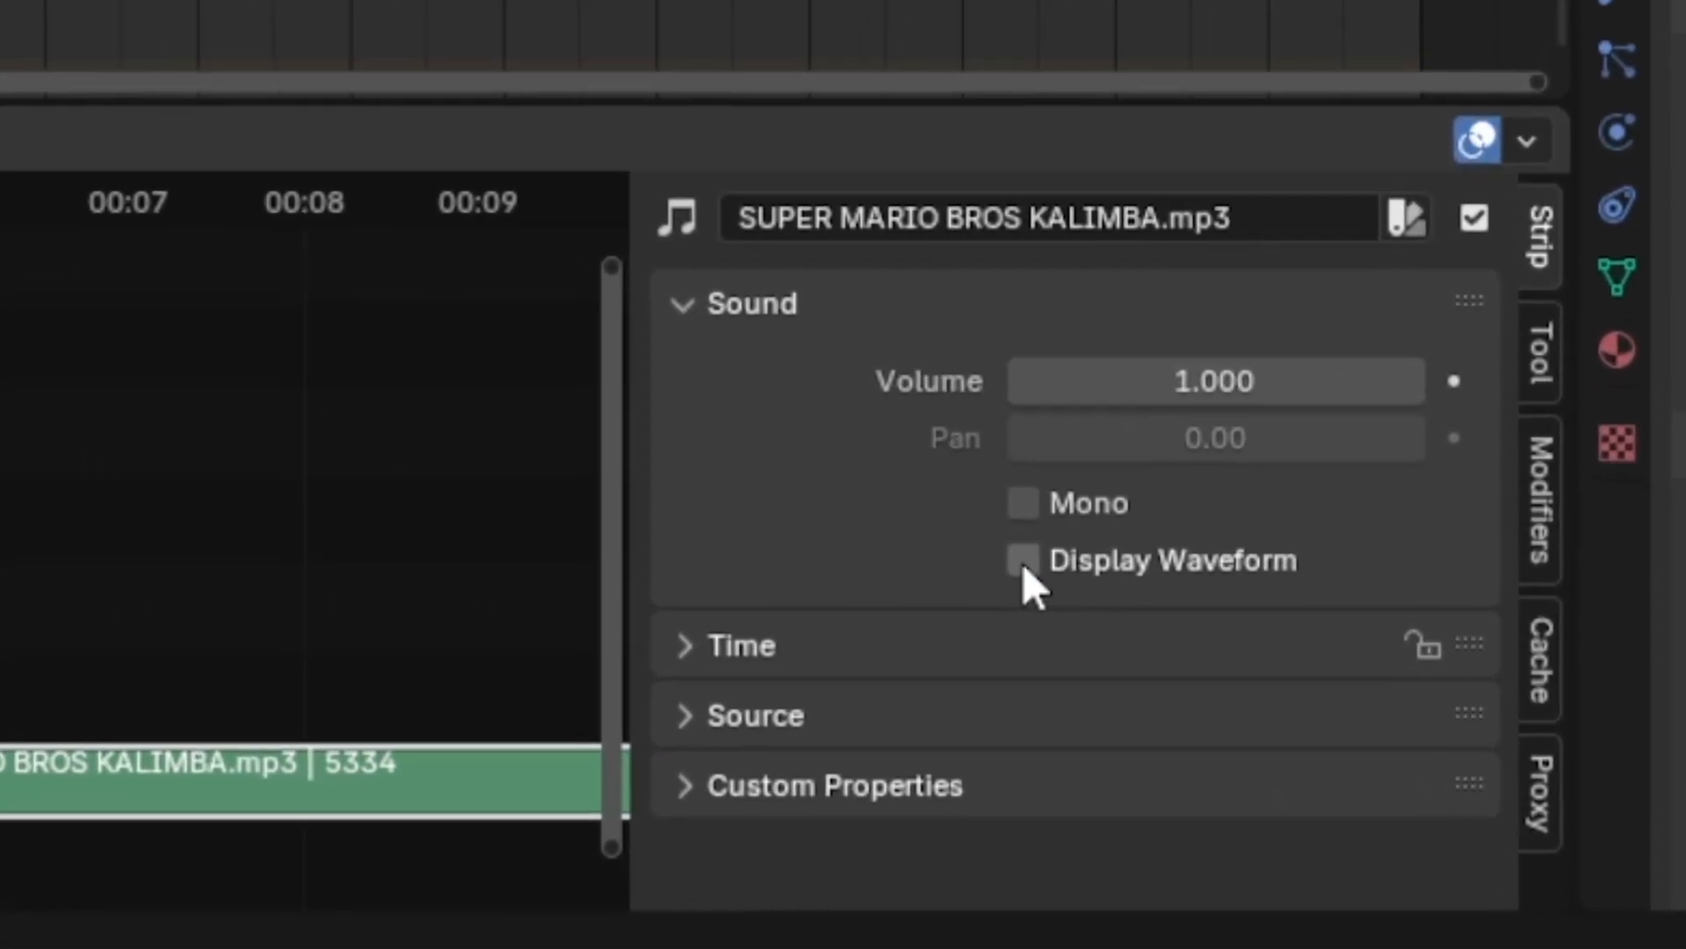
left_click(1218, 729)
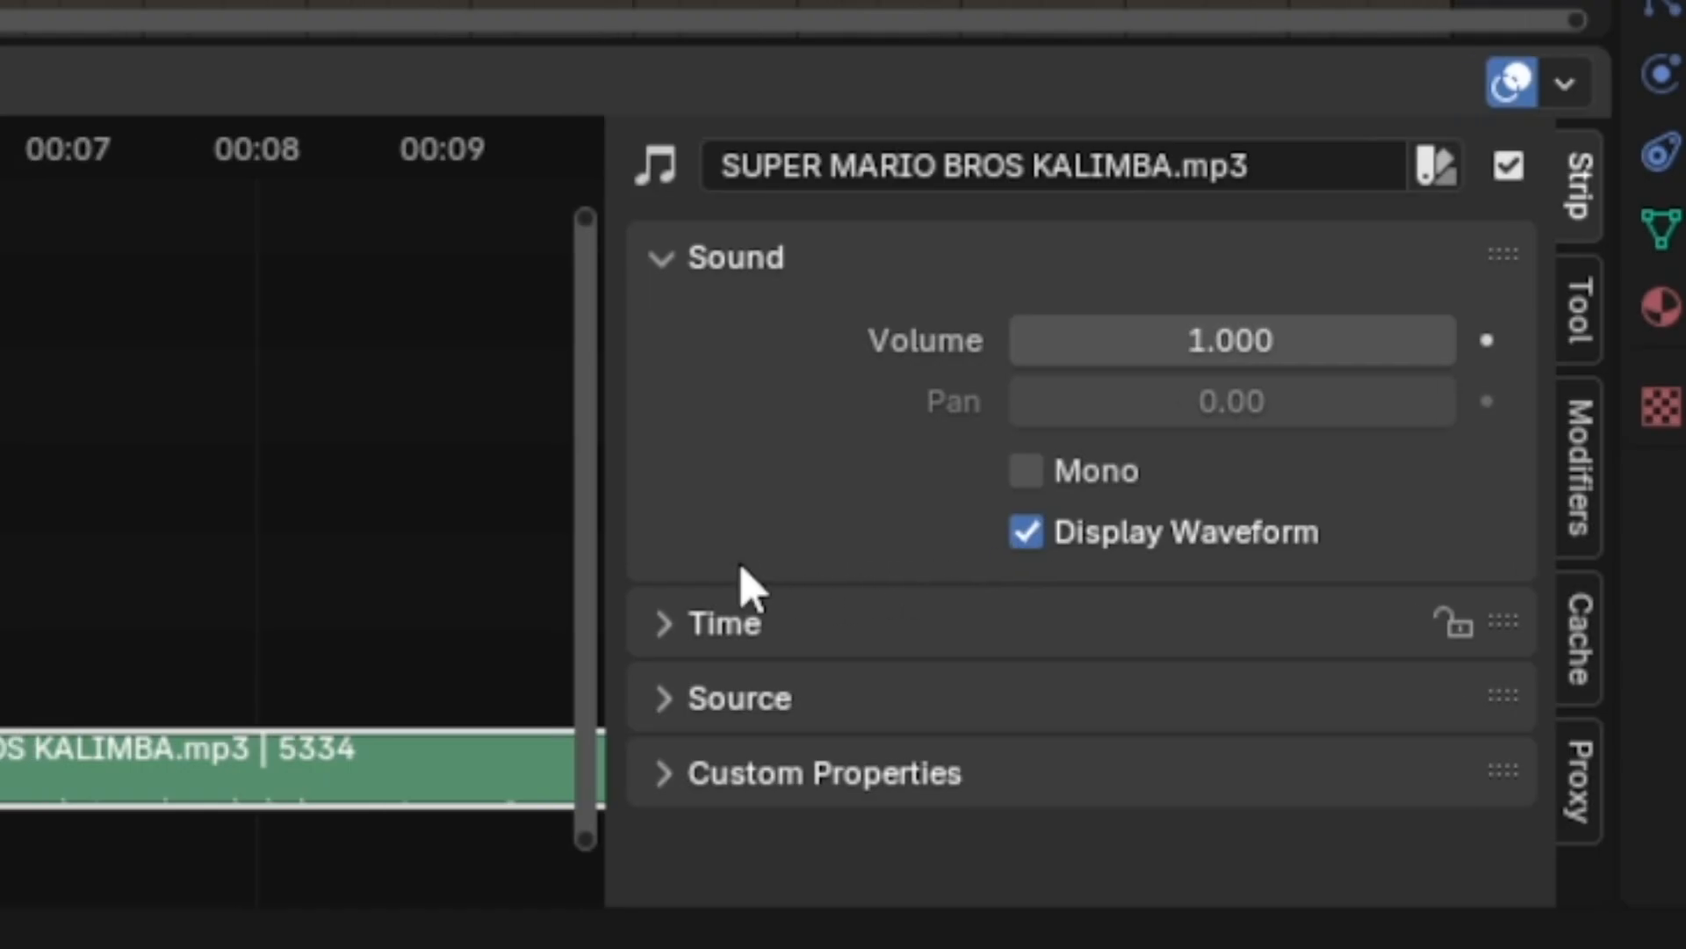
Set the sound strip's volume to 3.9 and slide the strip slightly forward from the start of the sequence
scroll(781, 806, "up", 5)
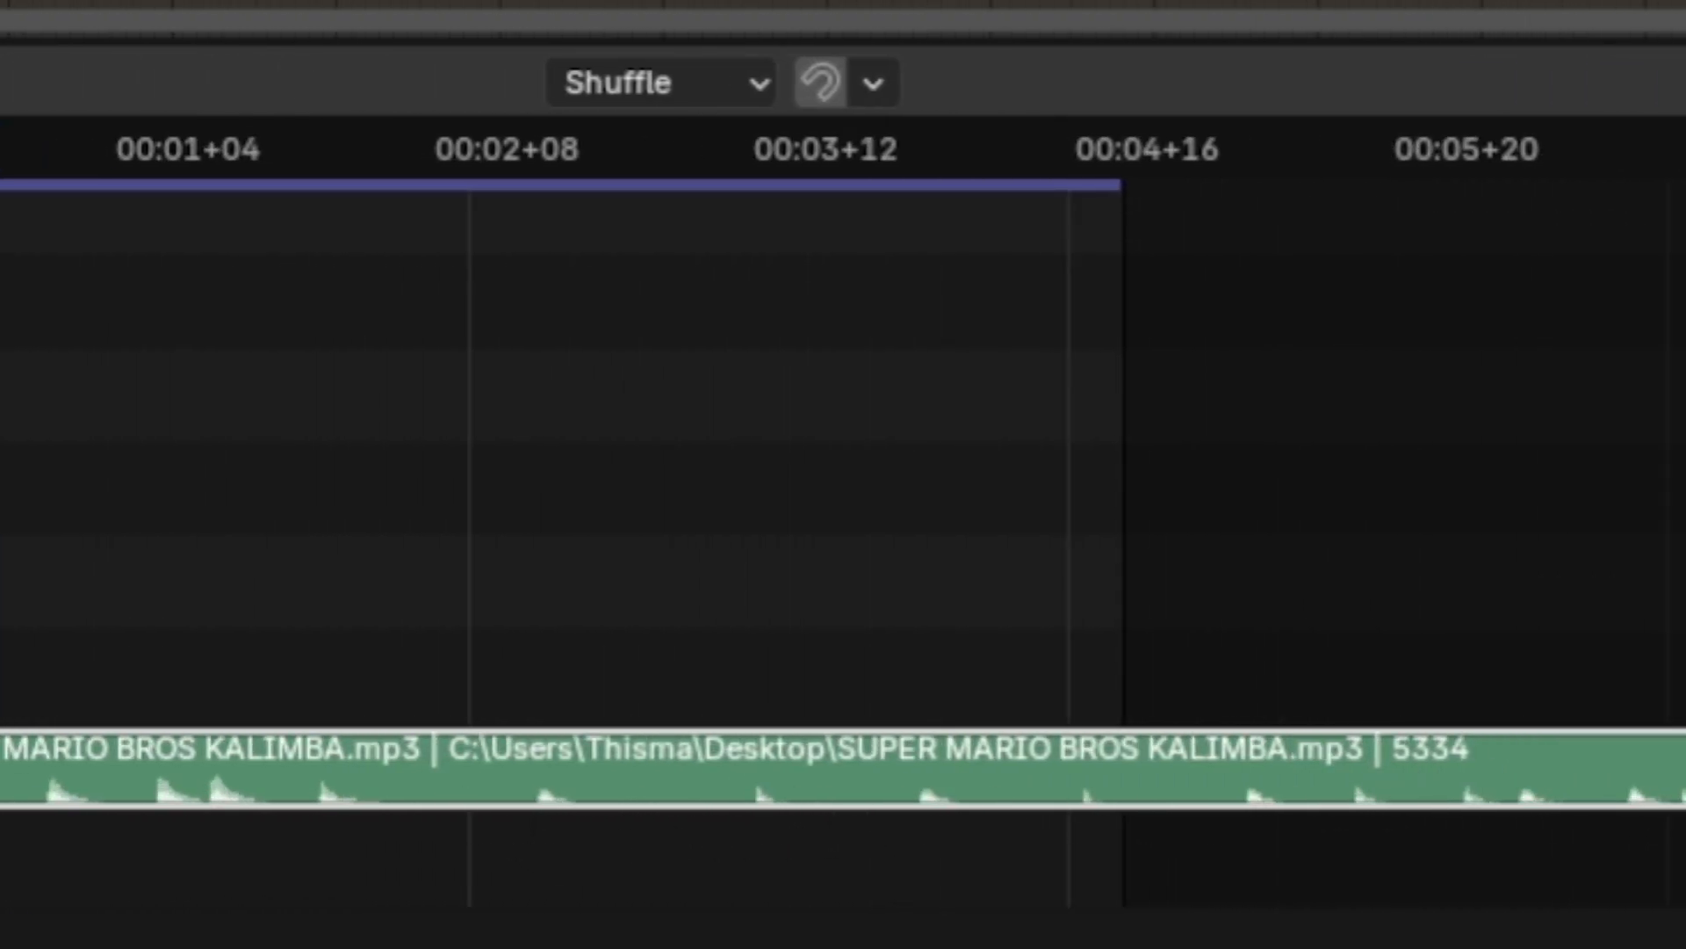
middle_click_drag(389, 783, 500, 708)
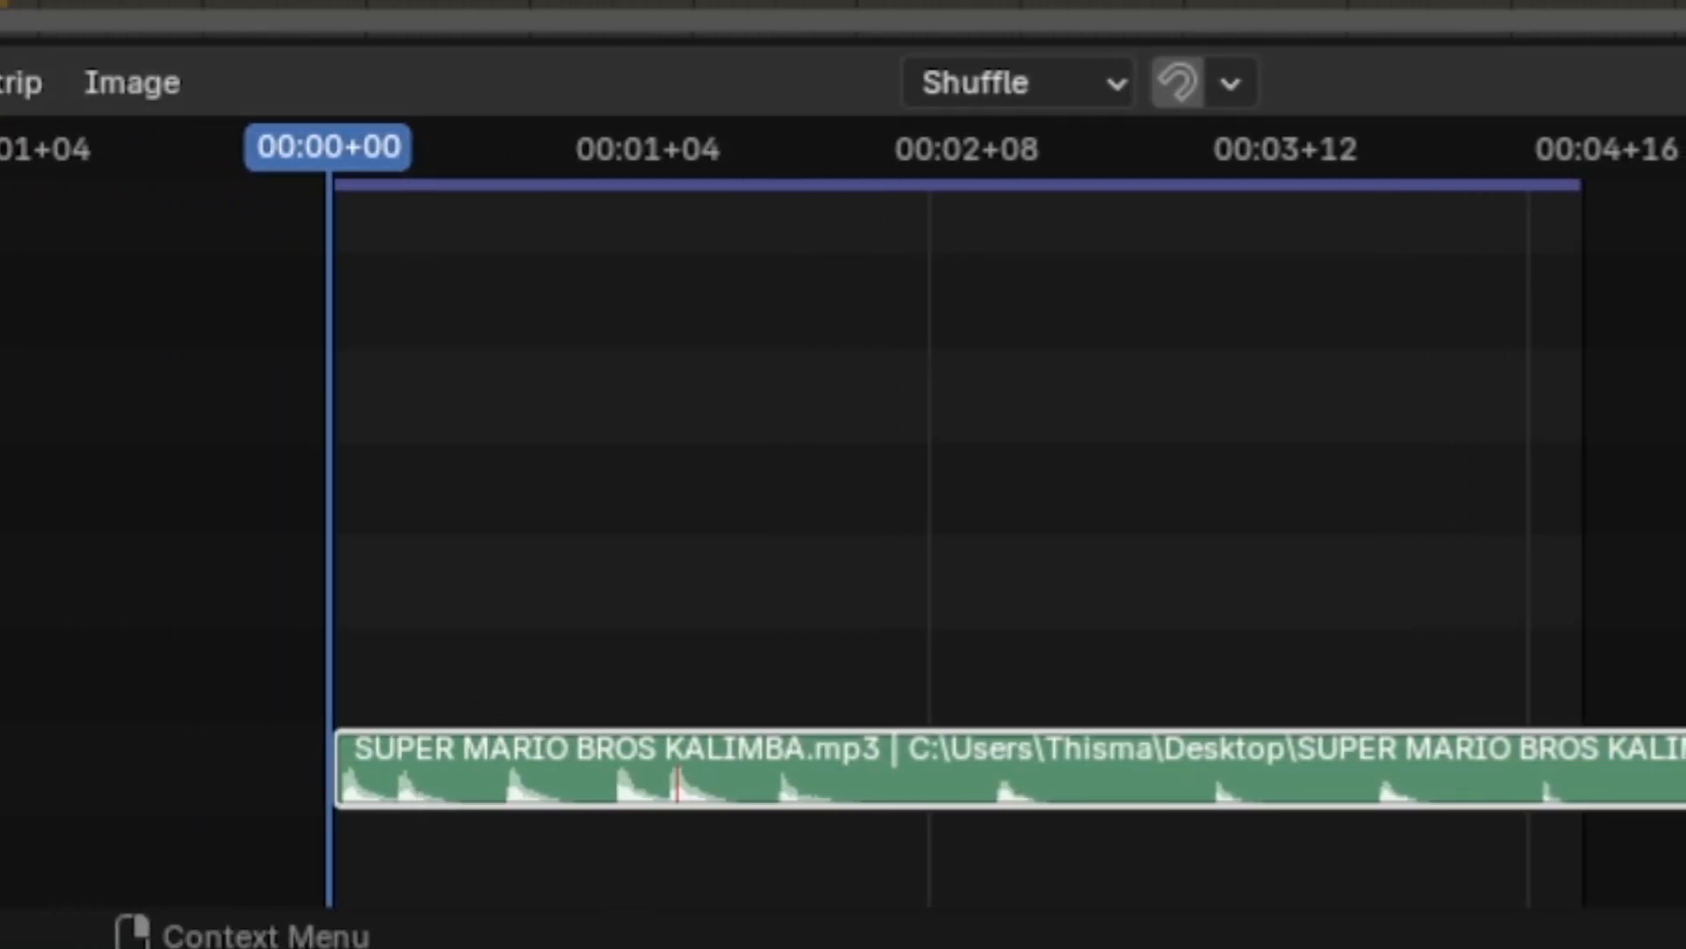
middle_click_drag(870, 667, 911, 664)
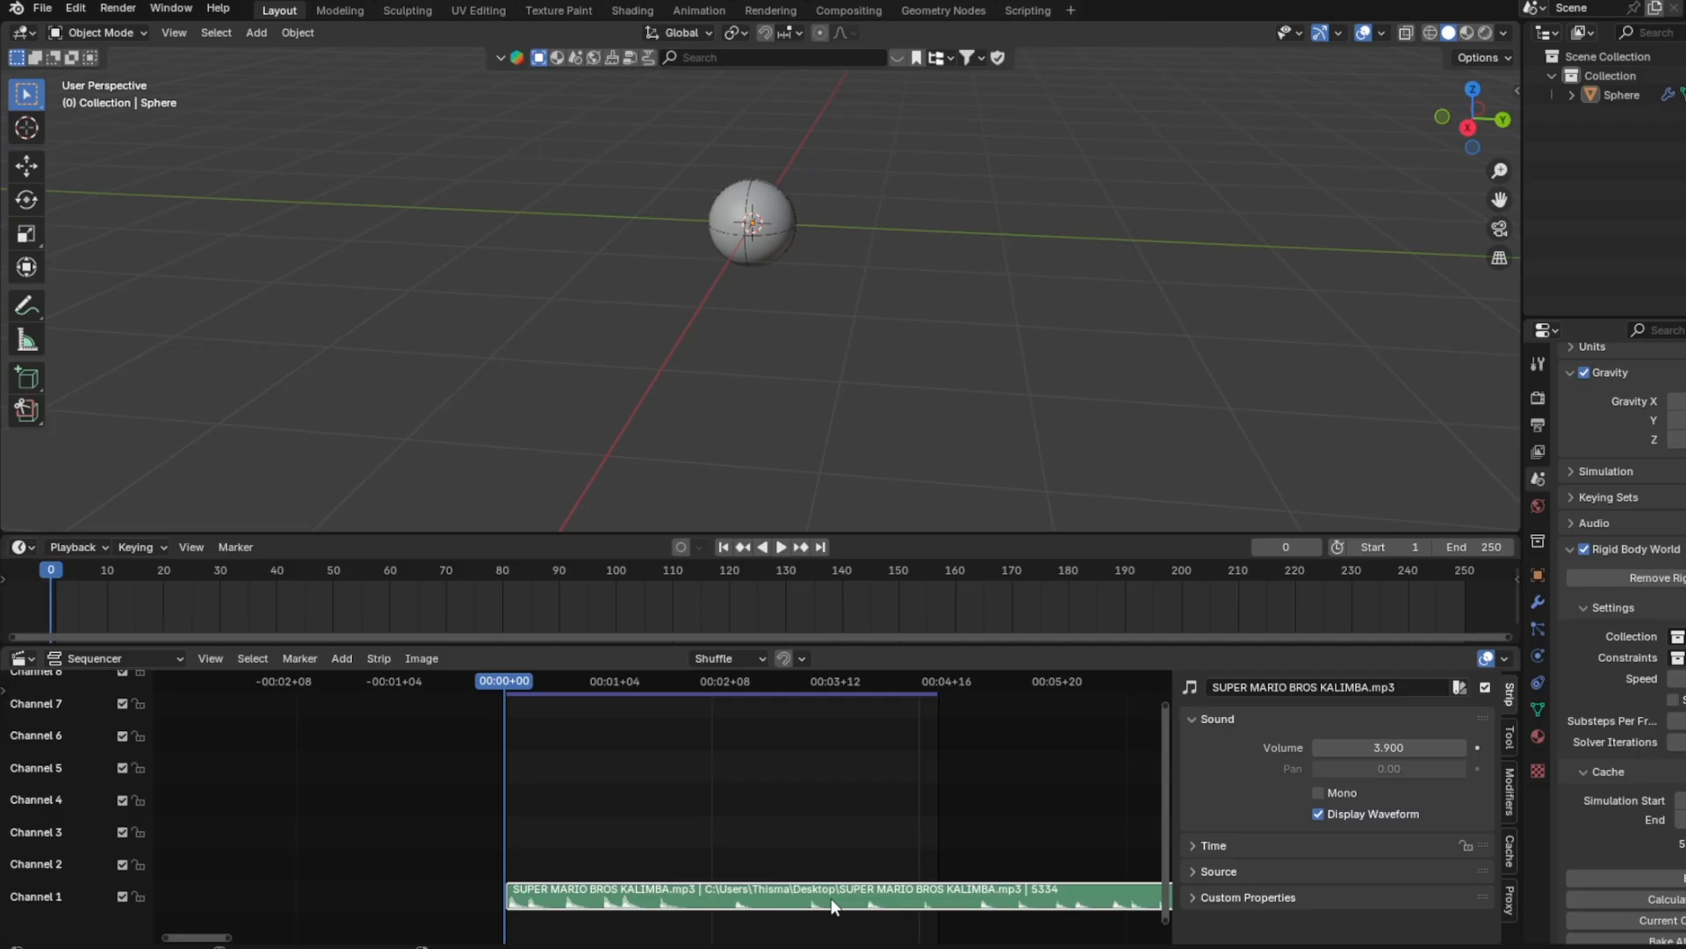
mouse_move(831, 898)
left_mouse_down()
mouse_move(911, 900)
mouse_move(836, 902)
mouse_move(850, 902)
left_mouse_up()
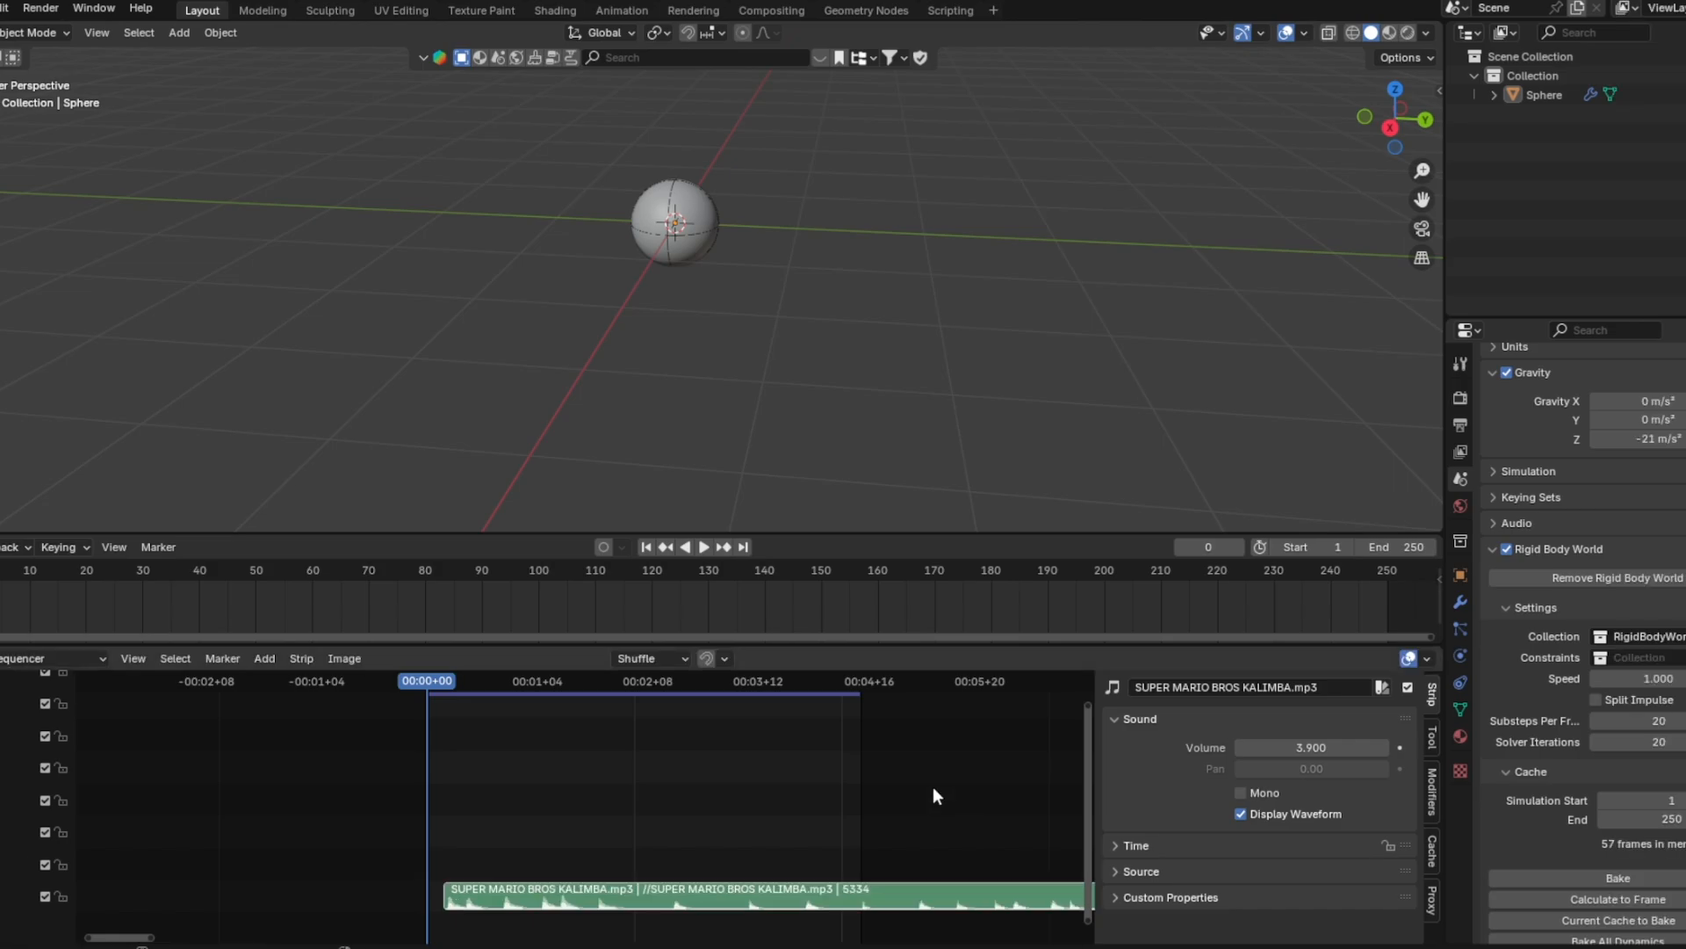
Set both the scene's end frame and the rigid body cache's simulation end to 2938, matching the music's end
scroll(931, 847, "down", 10)
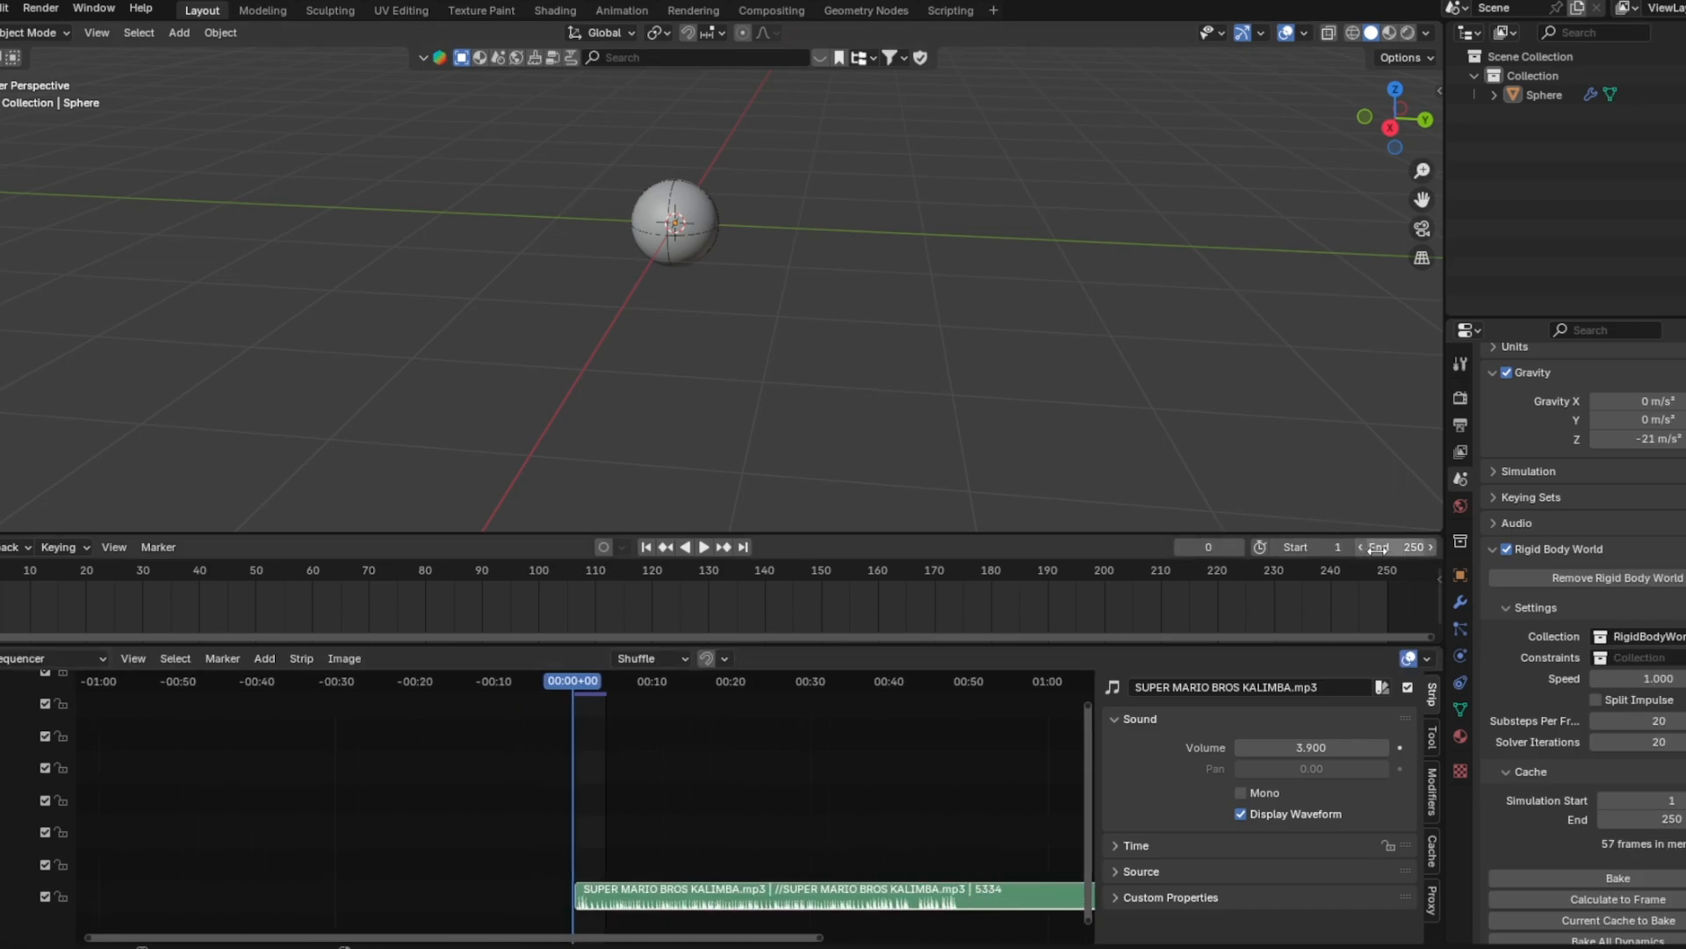
left_click_drag(1377, 548, 1669, 548)
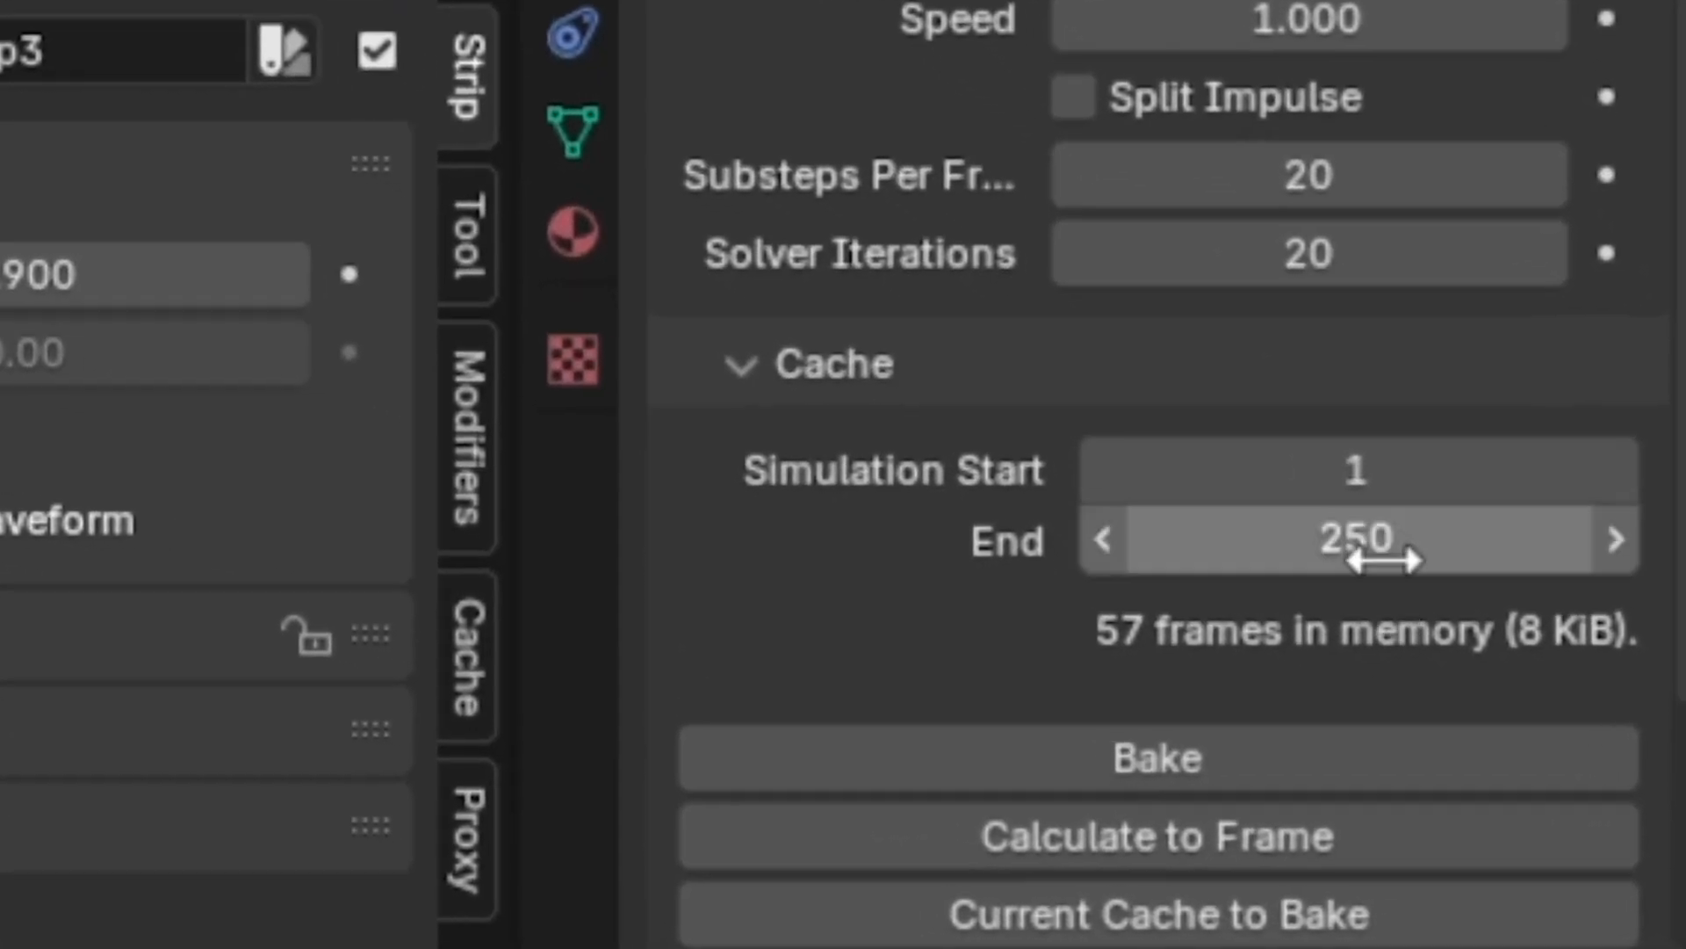
left_click(1682, 820)
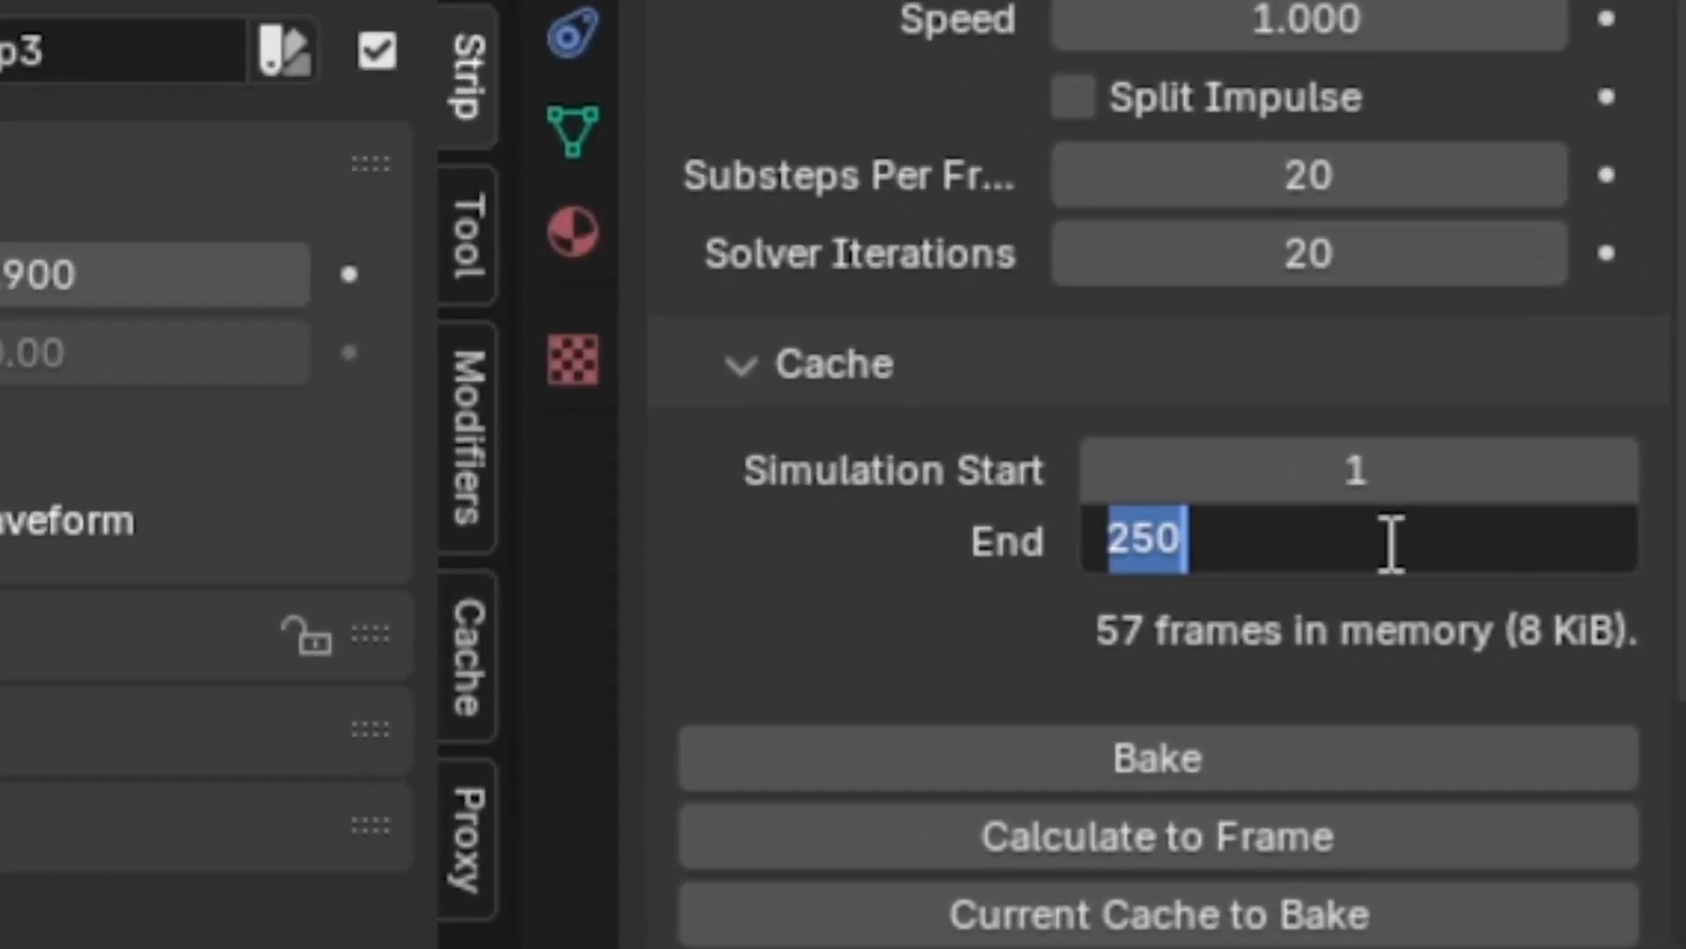
type("2938")
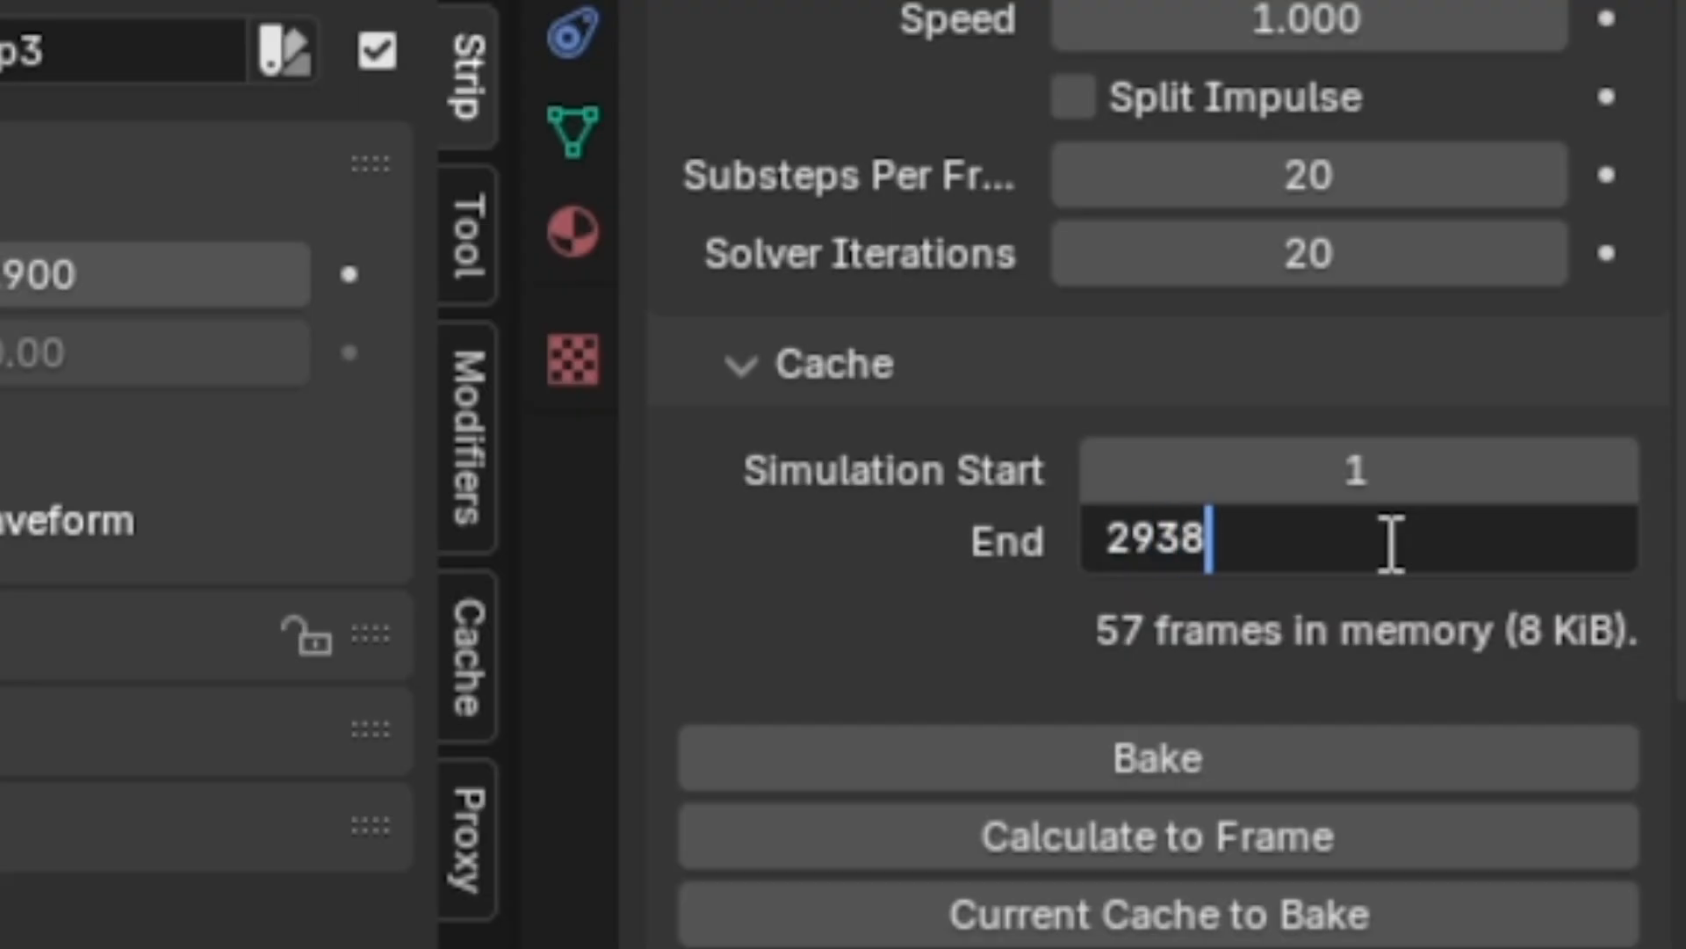
key("Return")
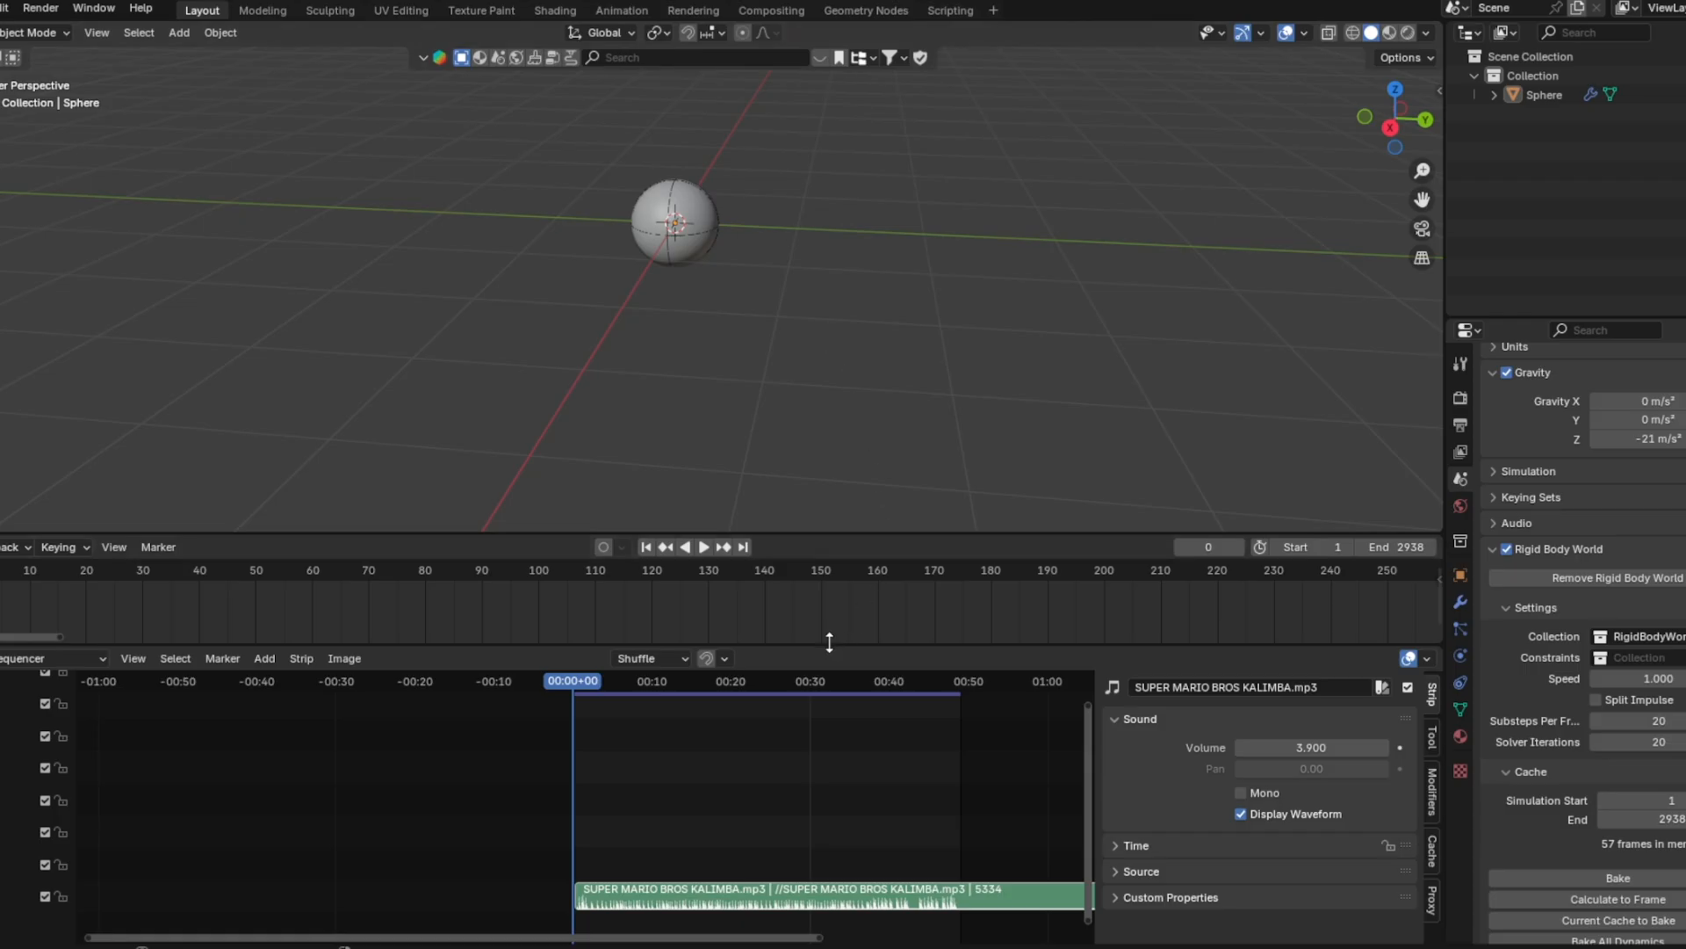
Shrink the sequencer and timeline areas to give the 3D viewport more room
left_click_drag(829, 642, 831, 753)
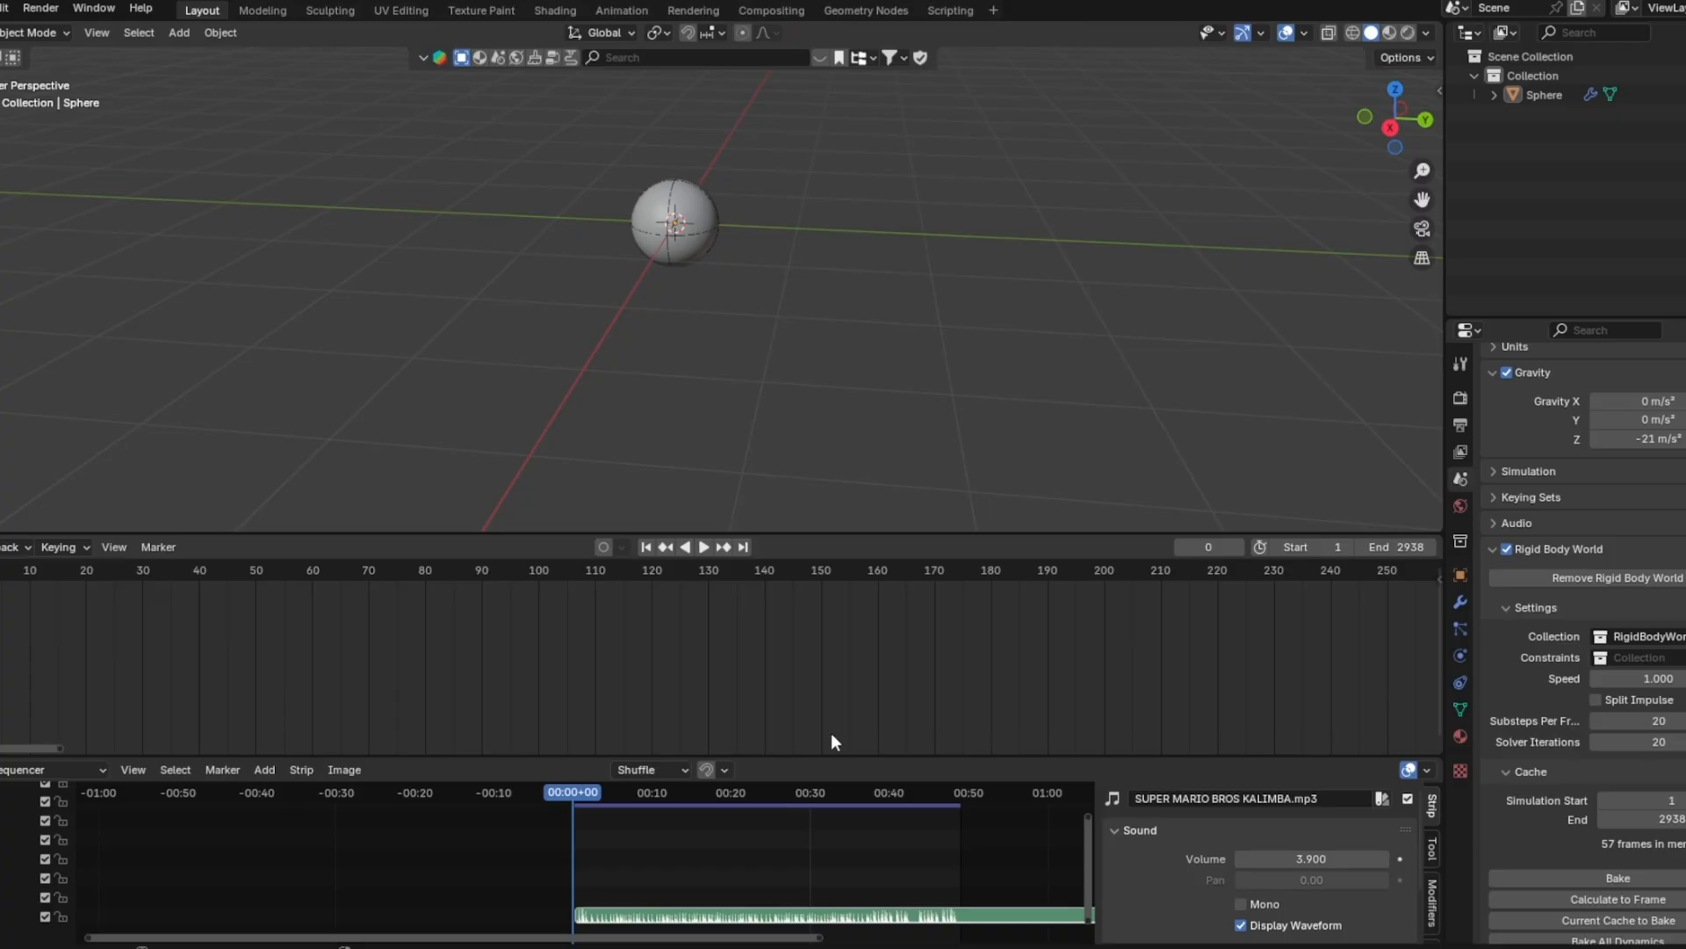
left_click_drag(855, 531, 855, 612)
middle_click_drag(826, 444, 810, 346)
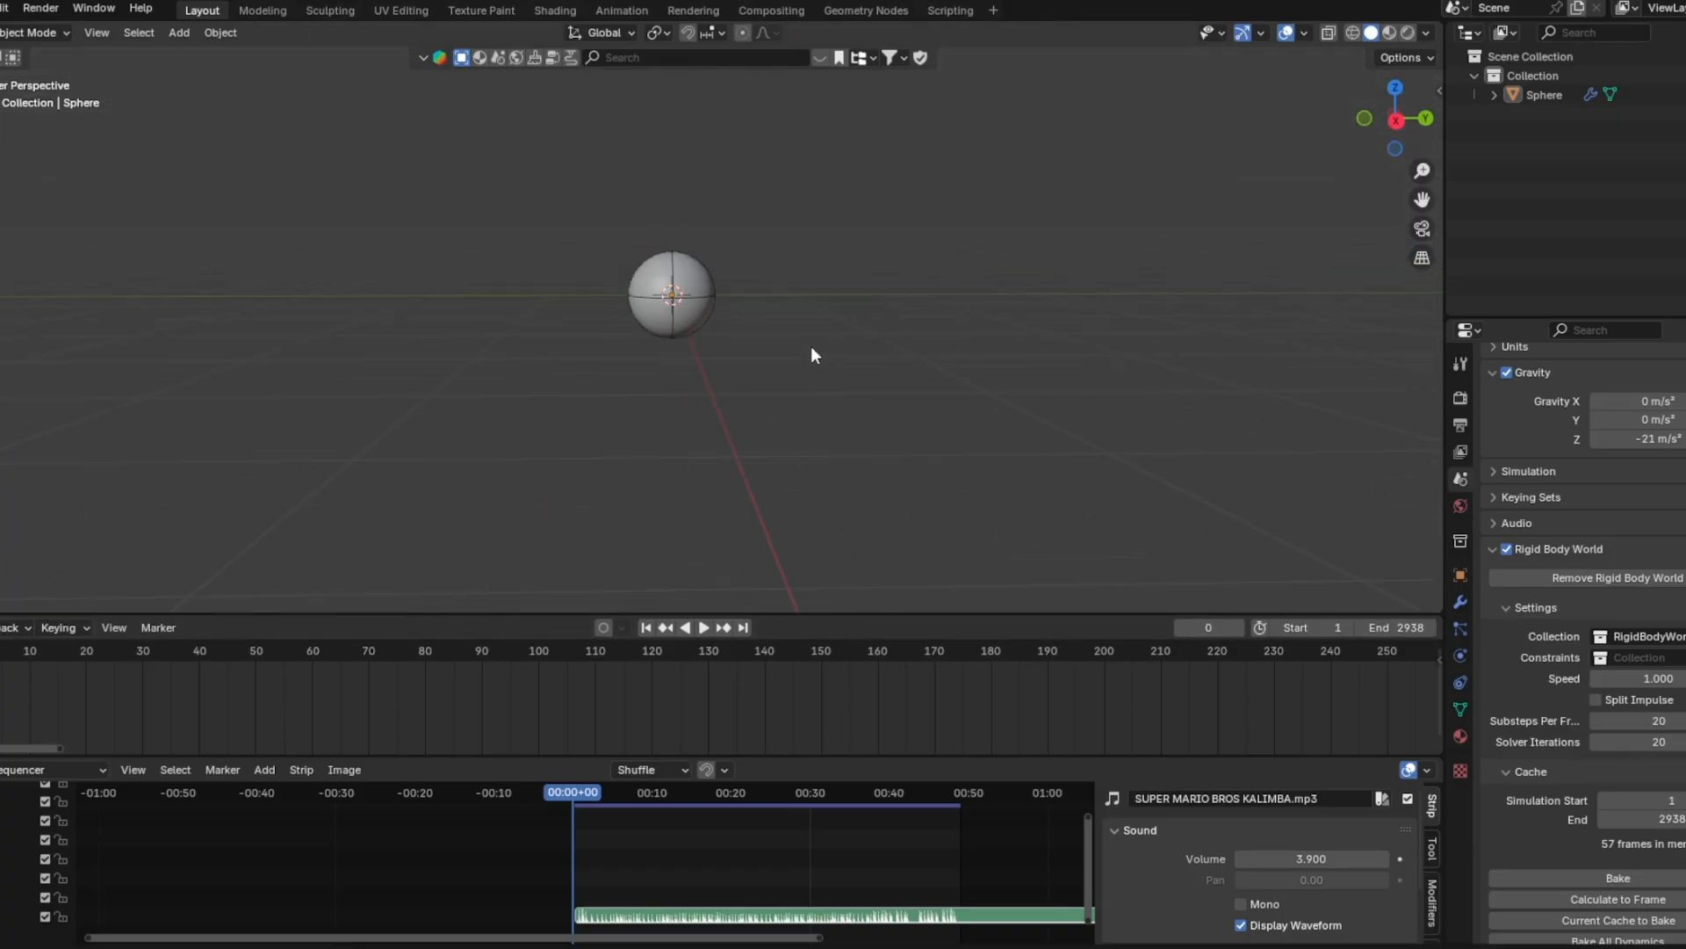
middle_click_drag(810, 346, 813, 382)
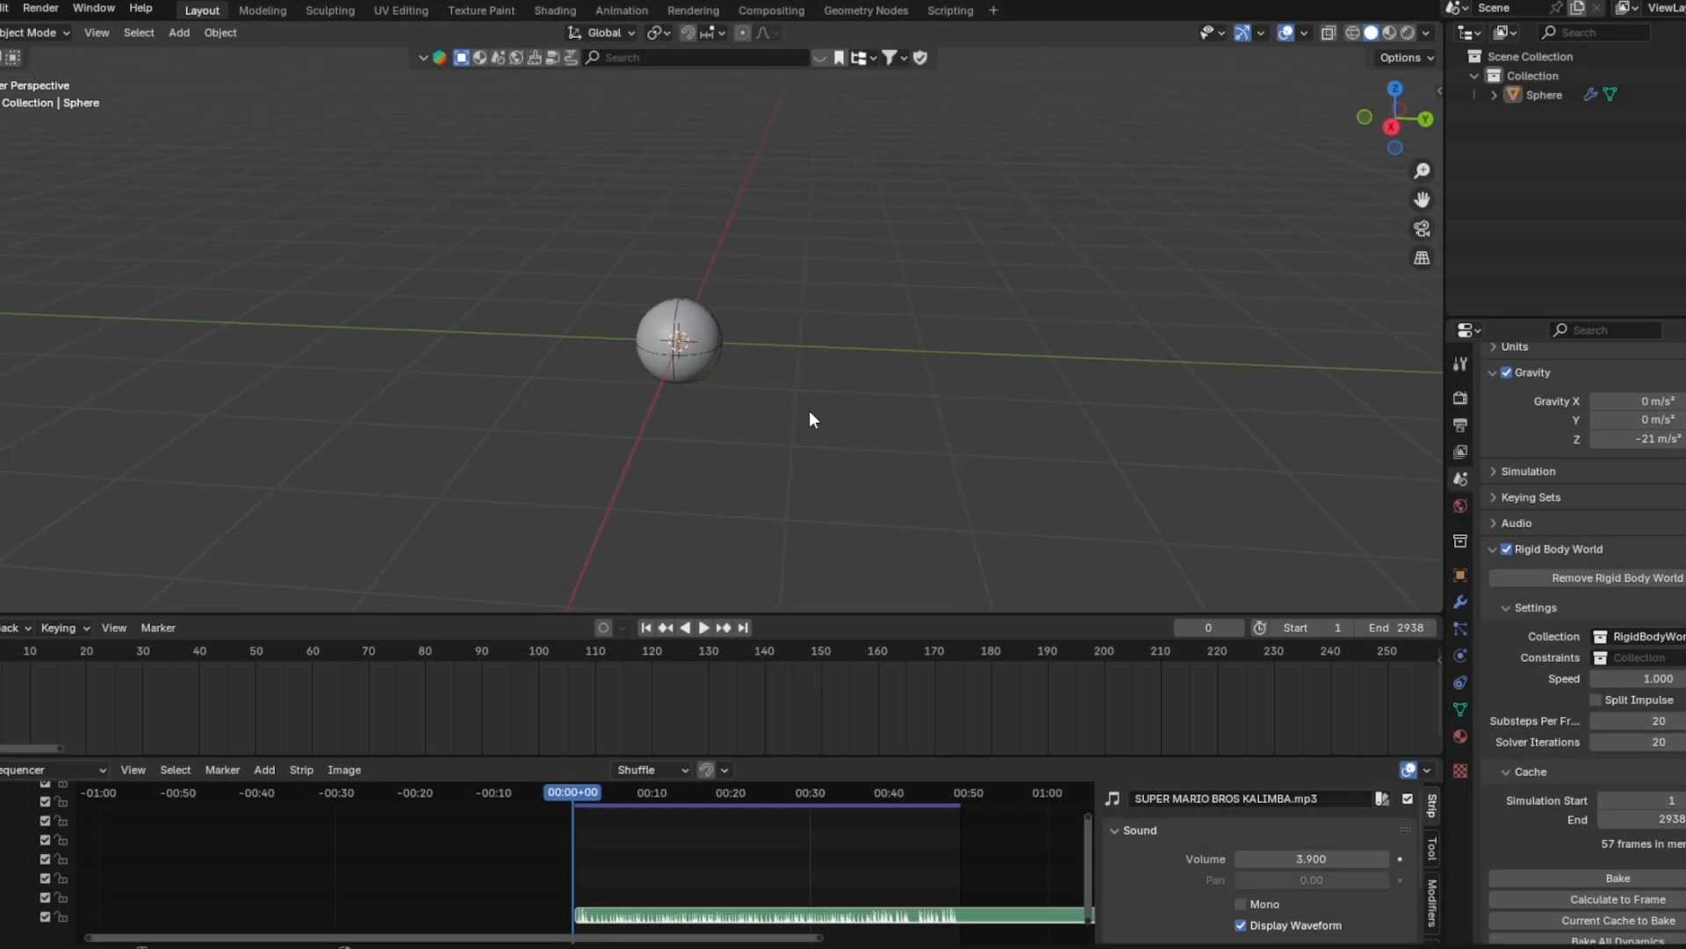
Add a cube at the origin in front view and flatten it along Z into a slab
key("KP_1")
scroll(809, 410, "down", 3)
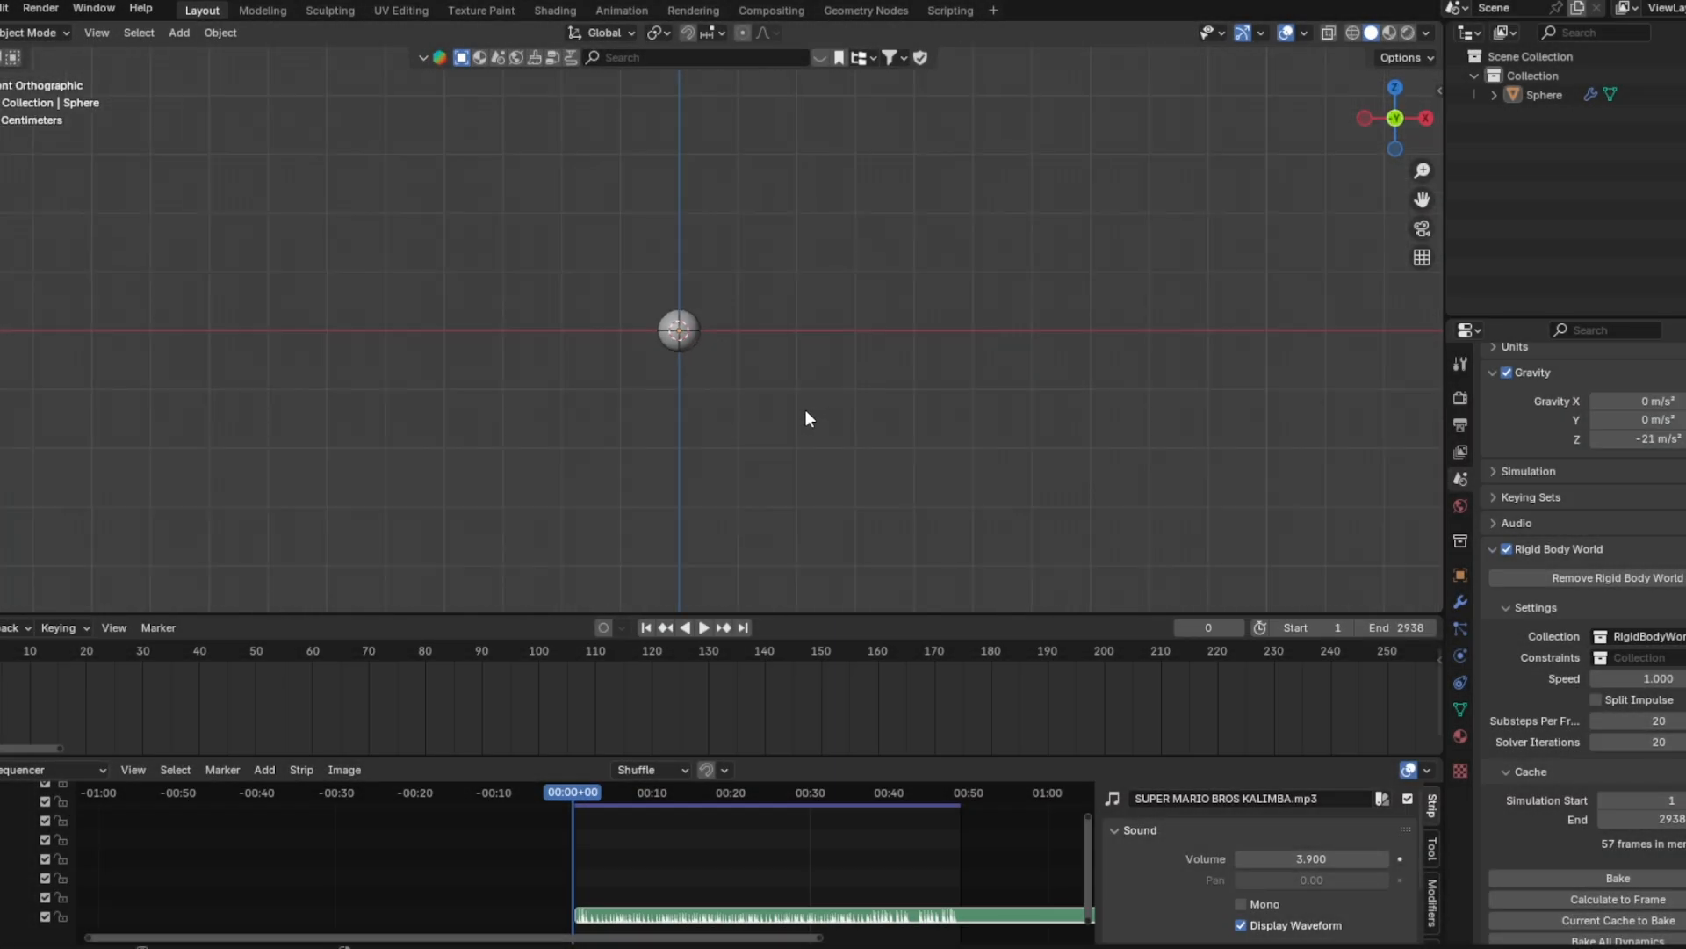
middle_click_drag(770, 424, 782, 371, "shift")
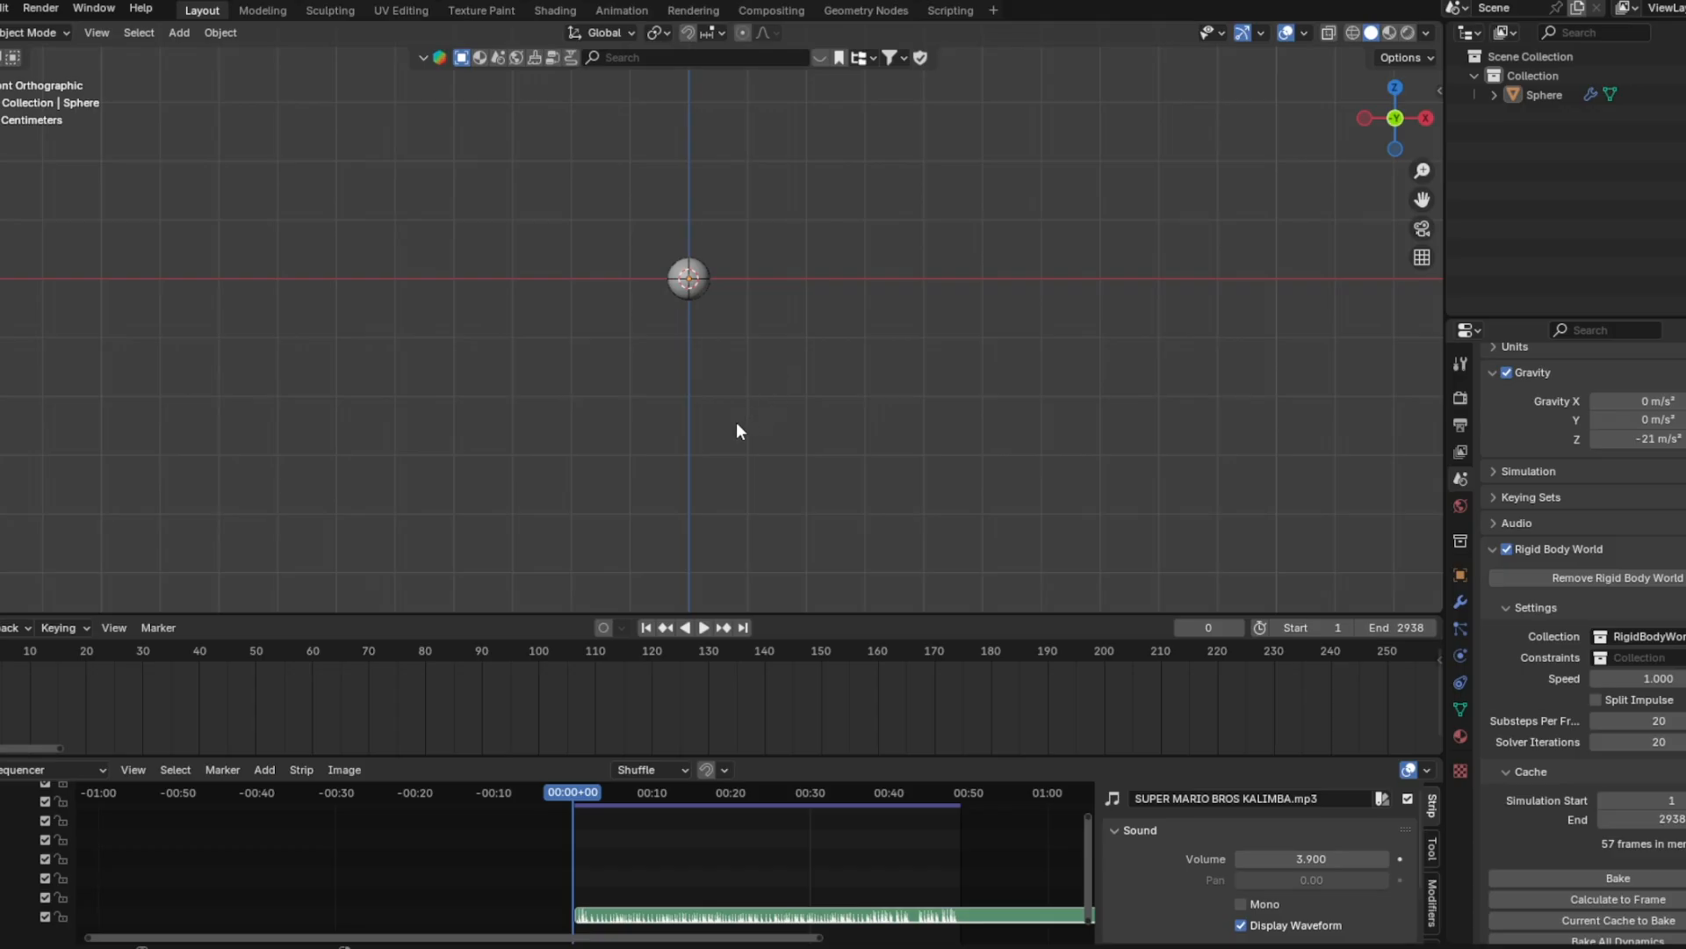
key("shift+a")
mouse_move(702, 429)
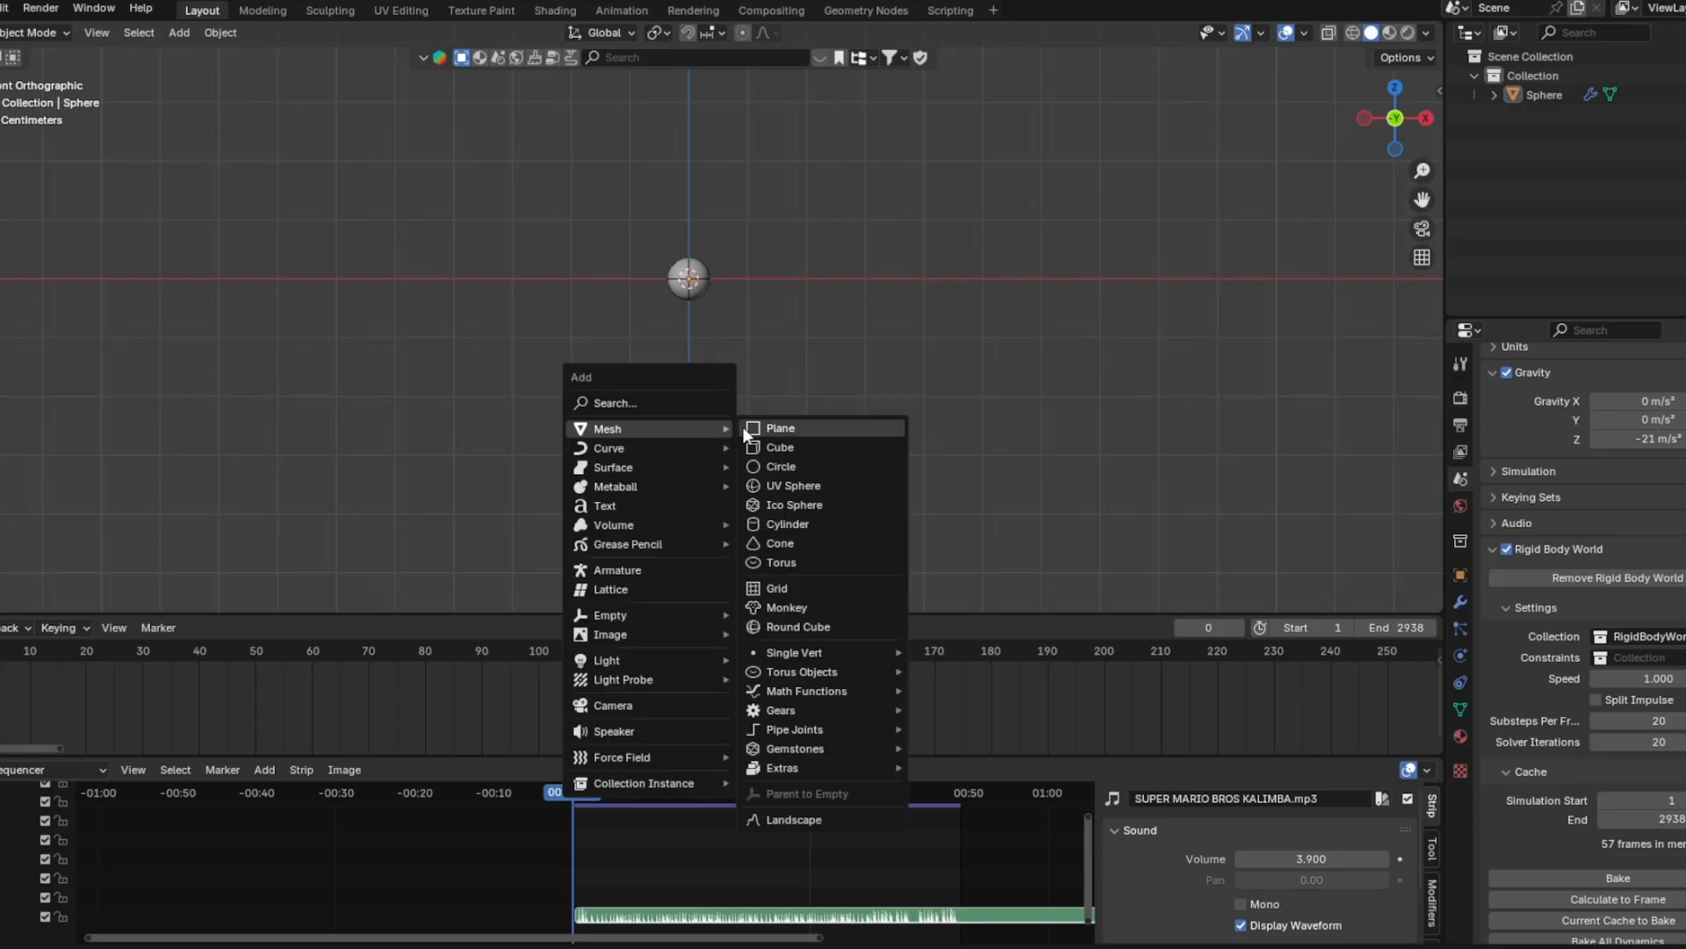
left_click(782, 446)
key("s")
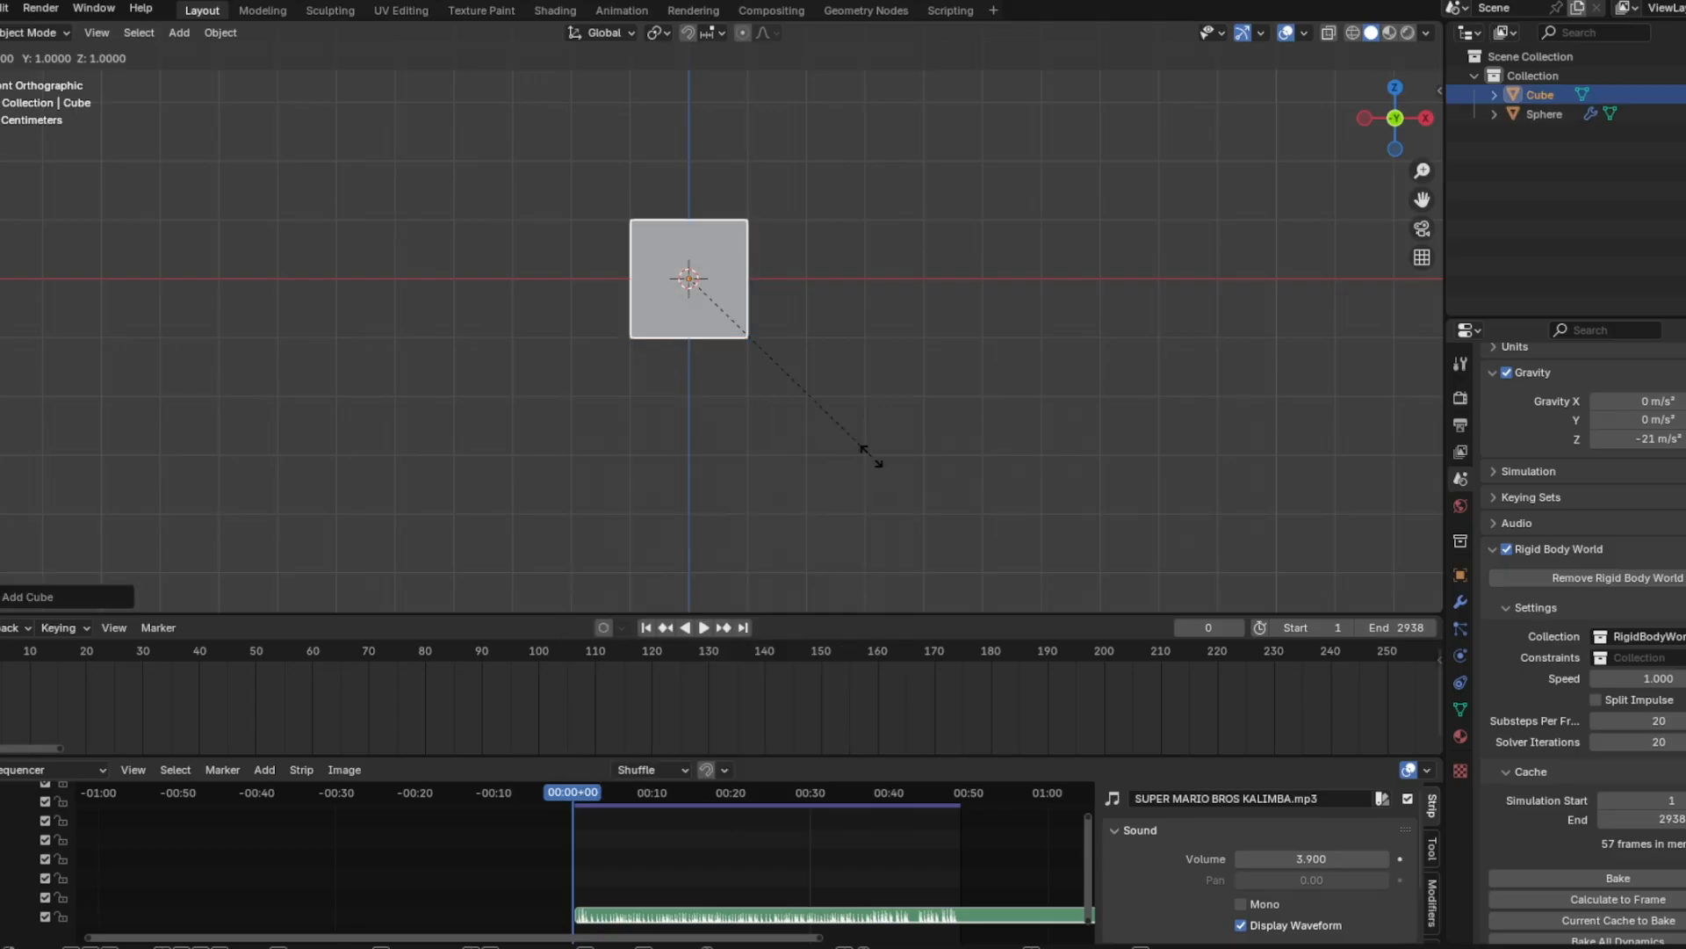
left_click(754, 315)
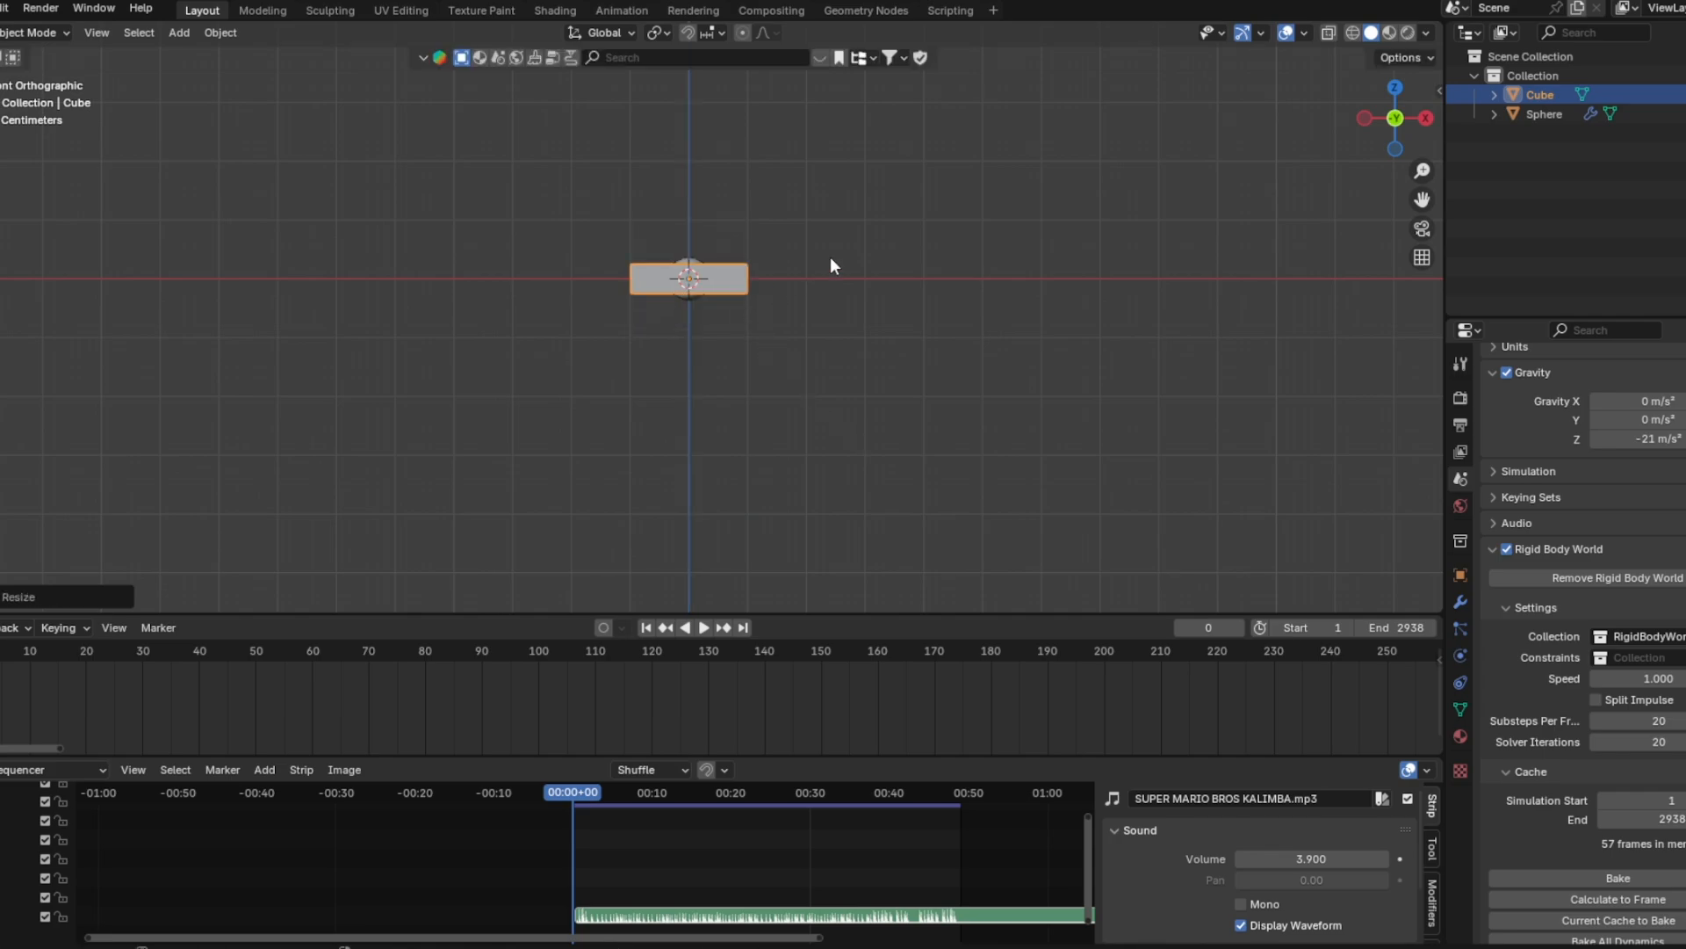
Narrow the slab along X and flatten it further along Z into a thin rectangular plate
middle_click_drag(830, 257, 788, 340)
key("s")
key("x")
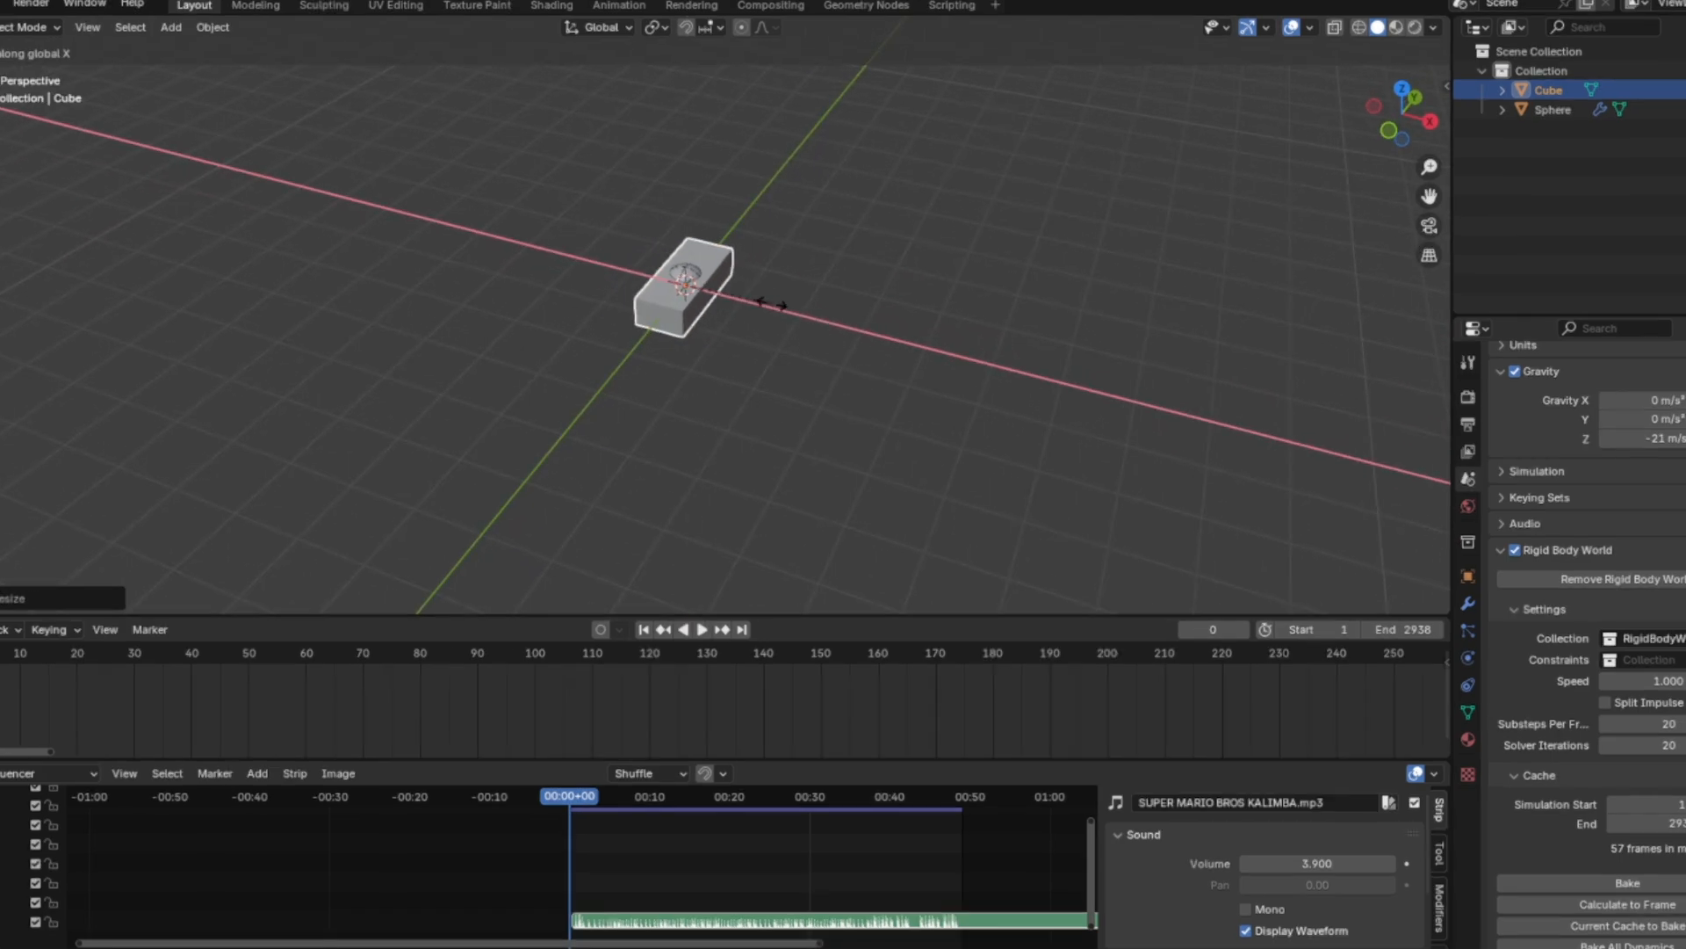
left_click(775, 307)
key("s")
key("z")
left_click(754, 300)
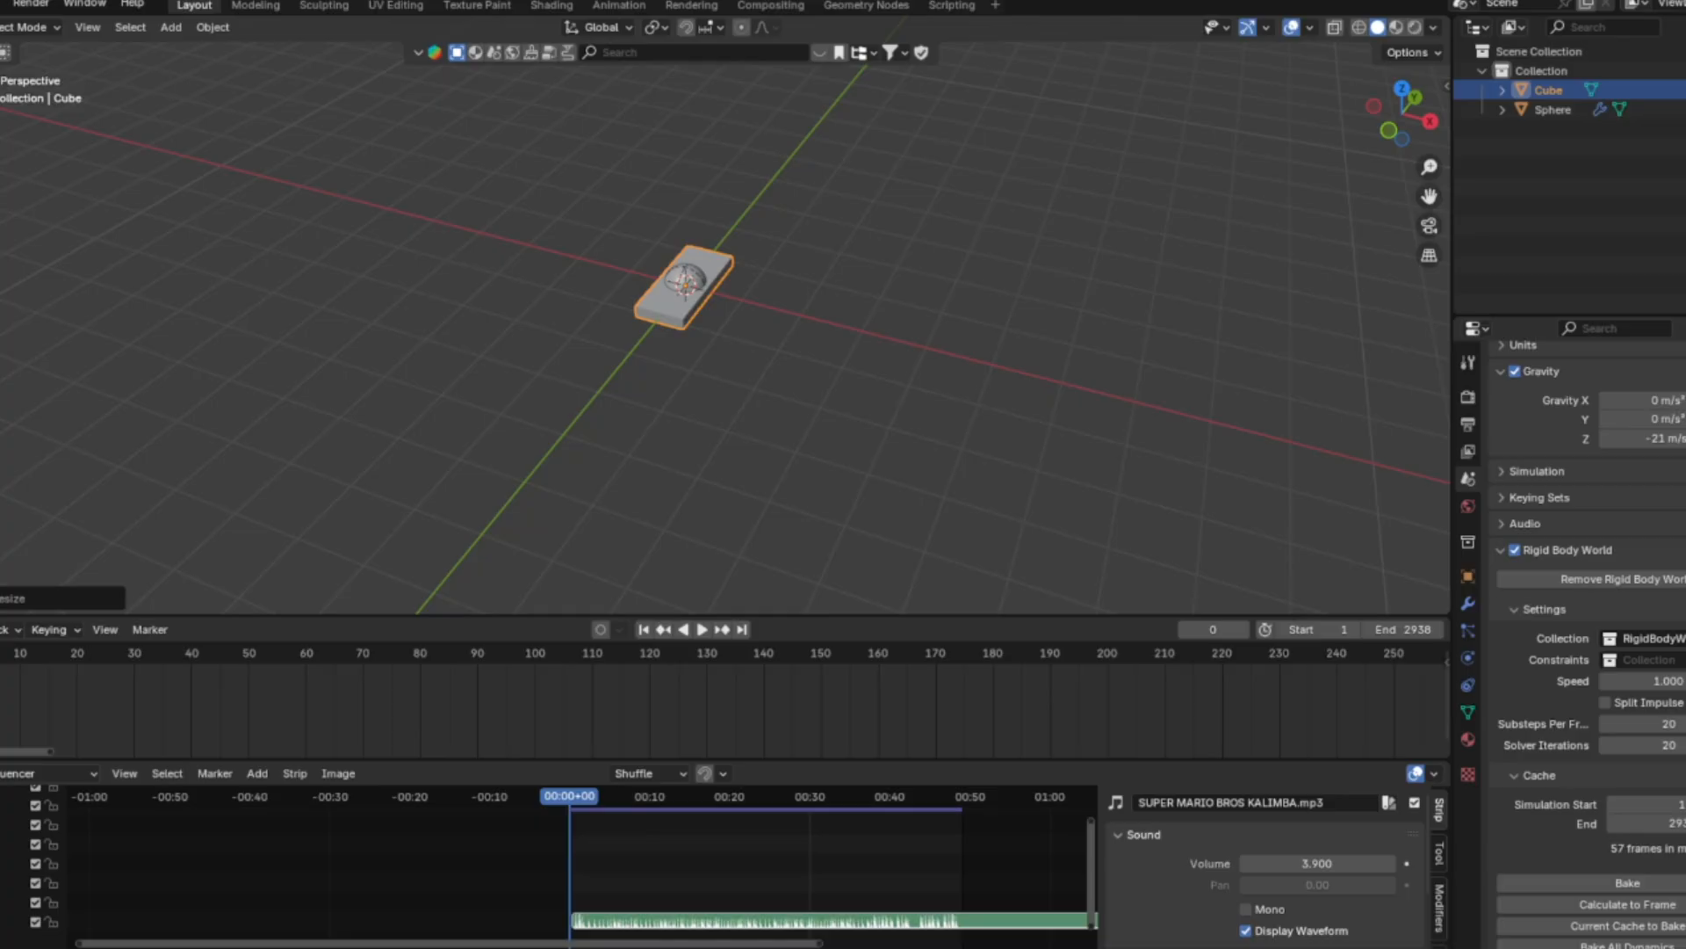
middle_click_drag(755, 300, 764, 355, "shift")
scroll(764, 355, "up", 3)
key("s")
key("z")
left_click(789, 355)
Move the plate straight down along Z so it sits below the sphere
key("KP_1")
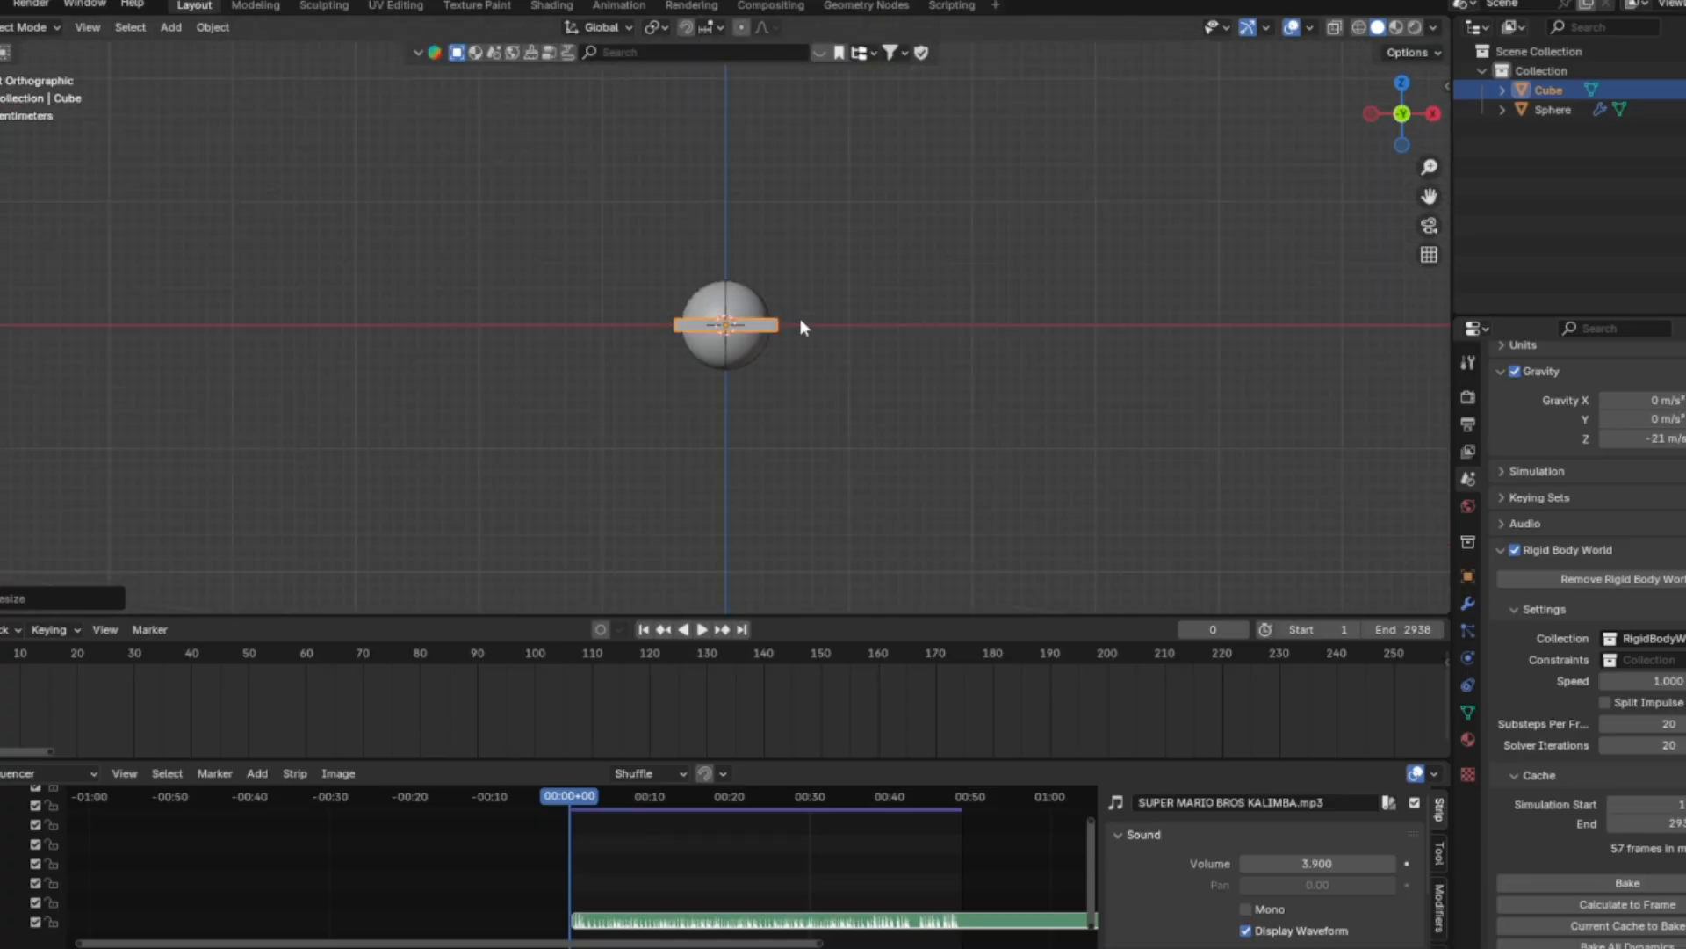
key("g")
key("z")
left_click(790, 459)
middle_click_drag(791, 460, 713, 472)
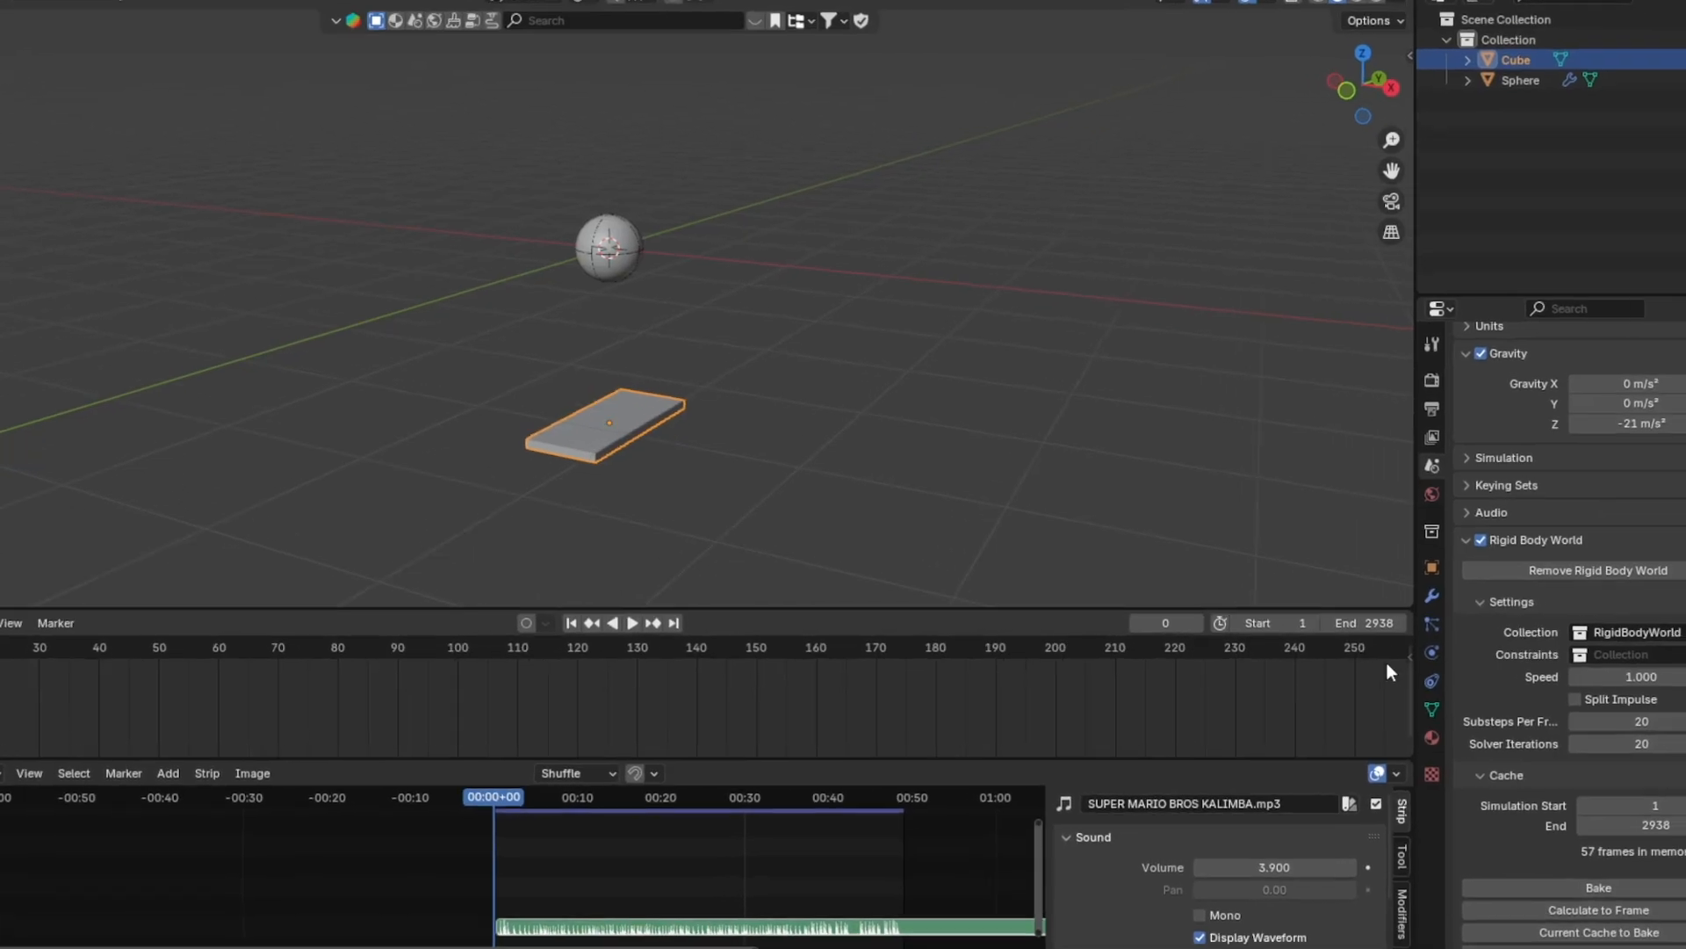
Make the plate a passive rigid body and set its collision shape to Mesh
left_click(1460, 655)
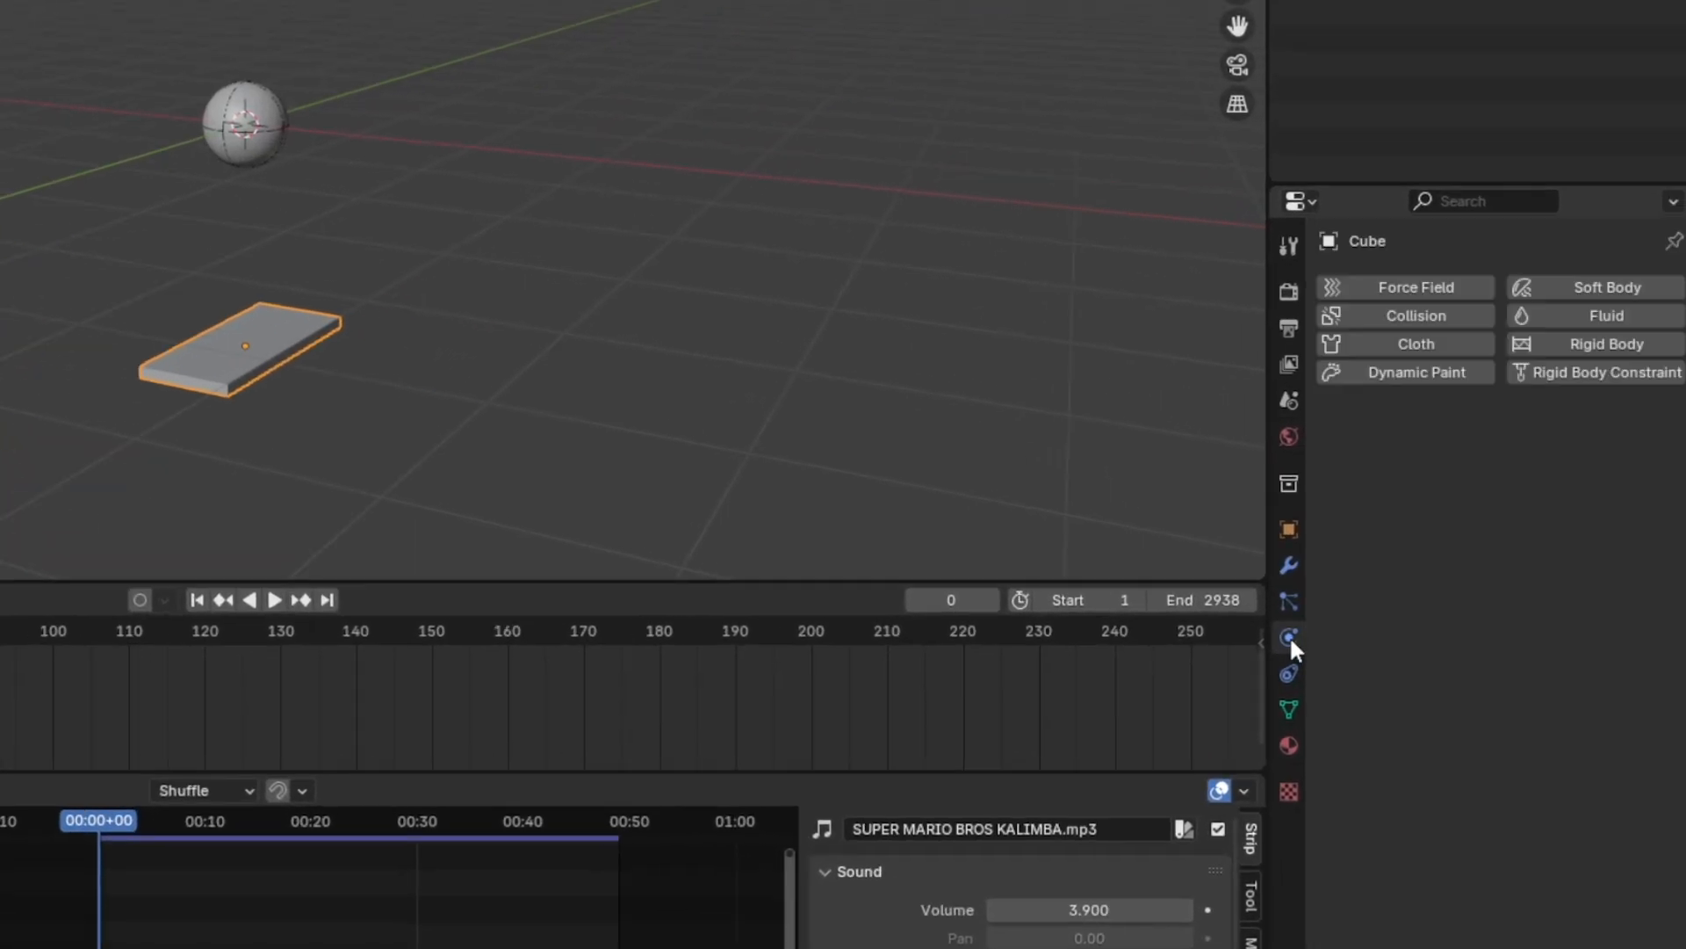
left_click(1580, 346)
left_click(1513, 455)
left_click(1506, 507)
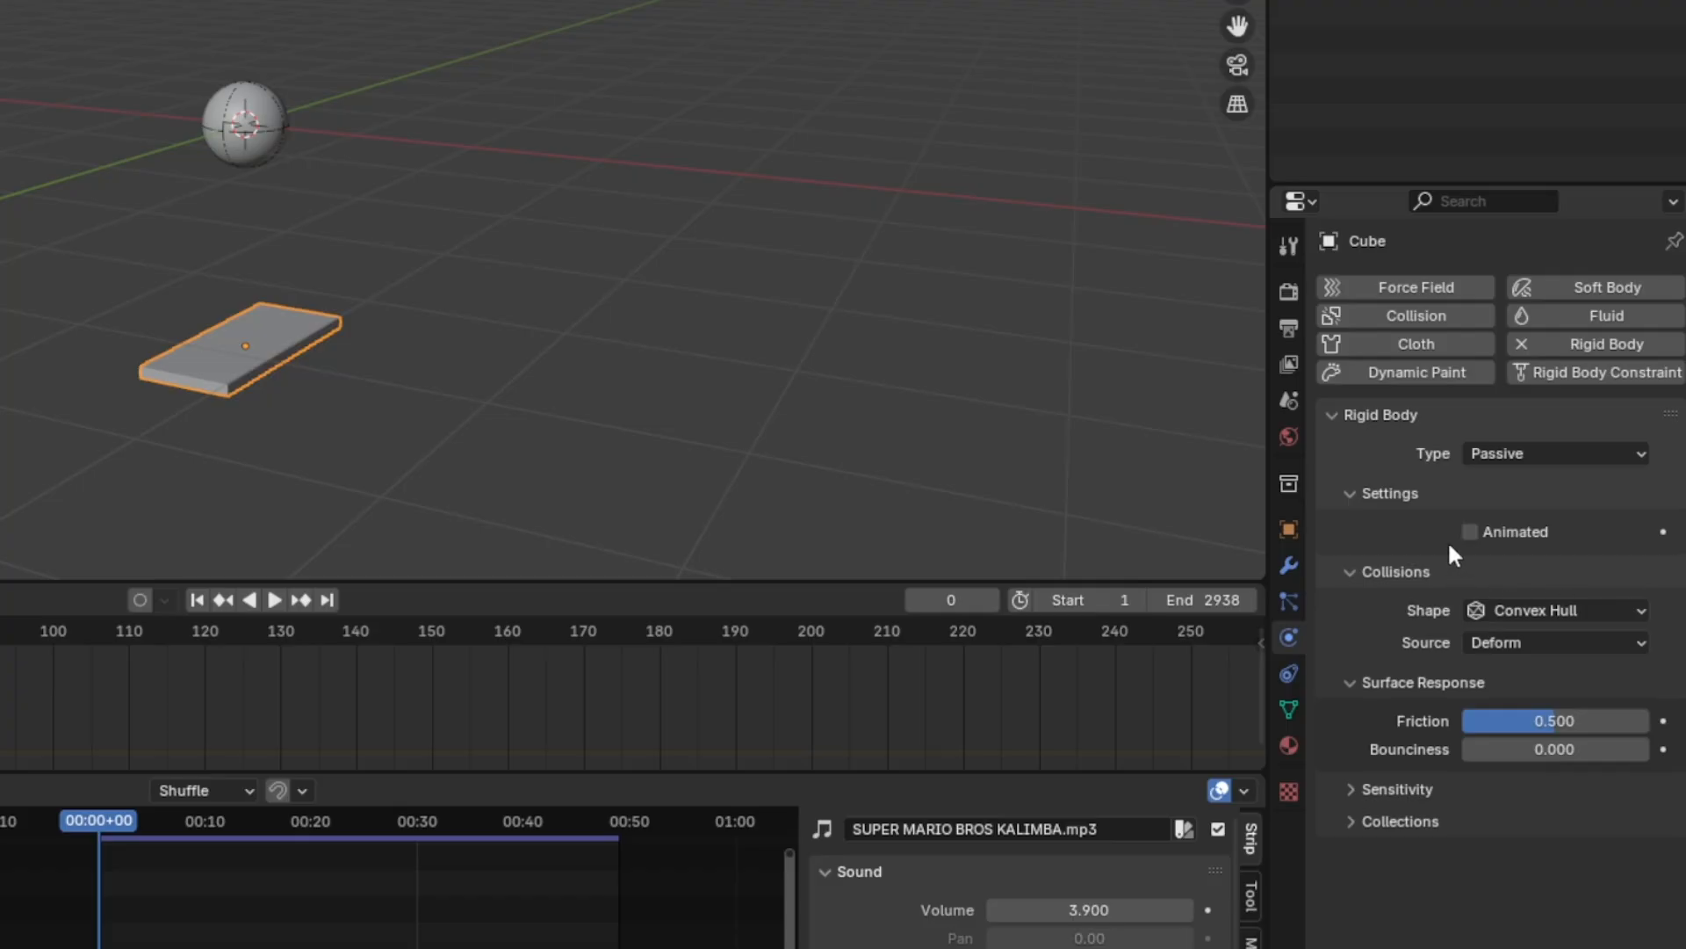
left_click(1516, 608)
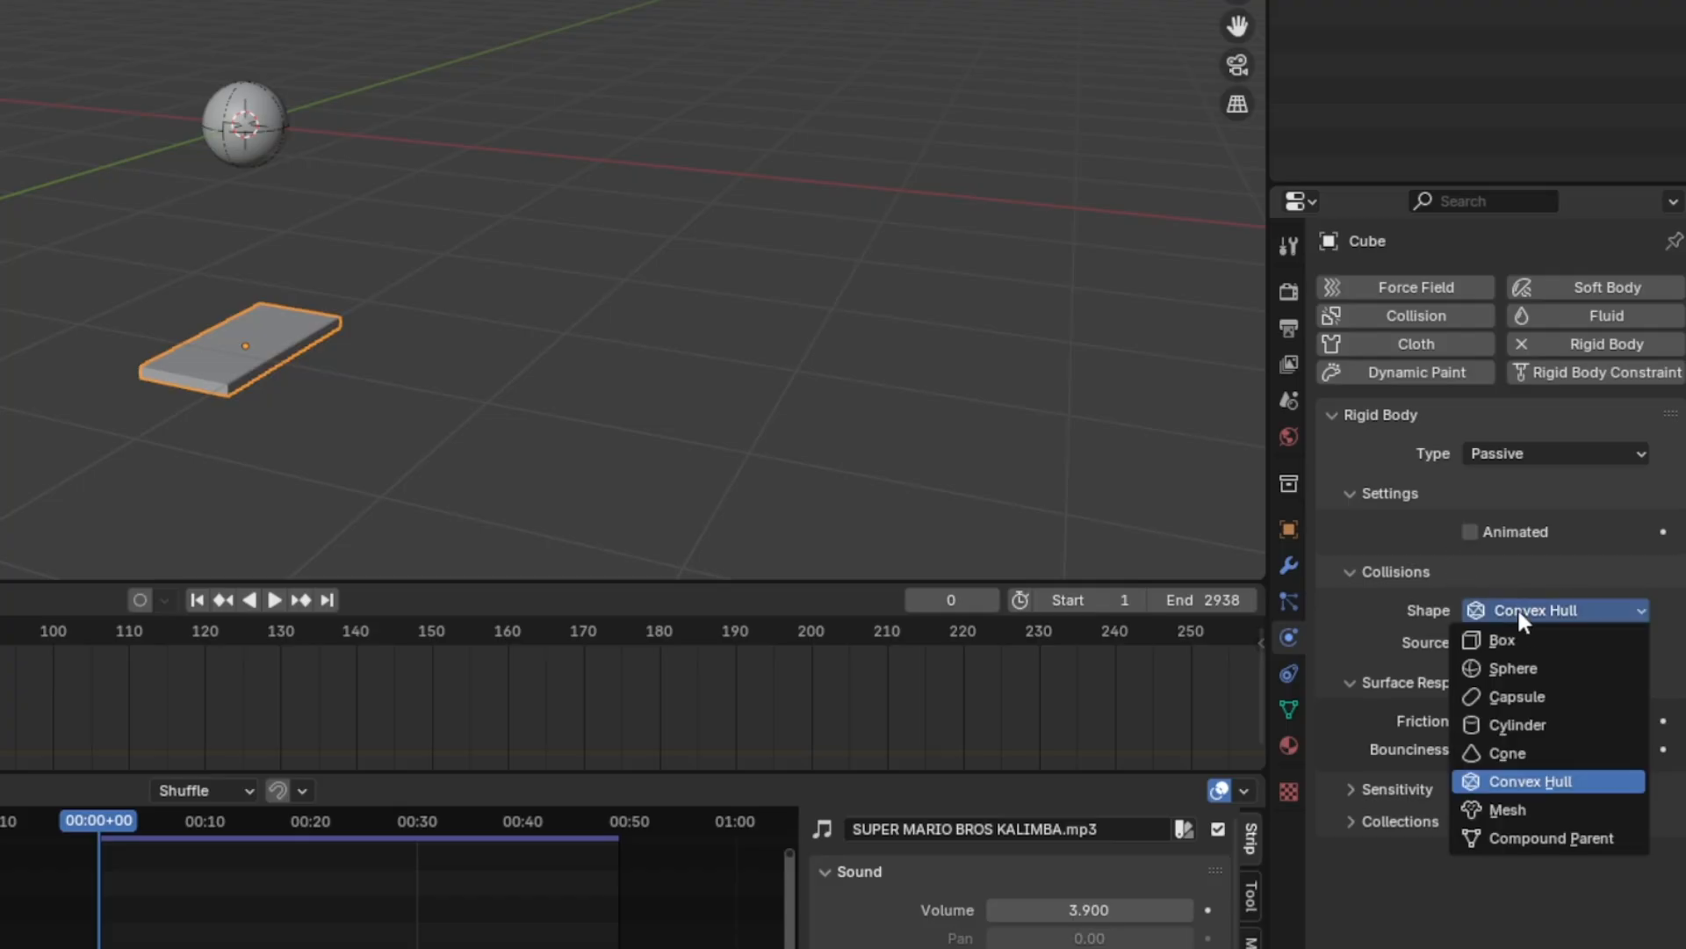
left_click(1525, 803)
Set the plate's rigid body friction to 0.133 and bounciness to 1.000, with a collision margin of 0 m
left_click(1545, 822)
left_click_drag(1553, 861, 1503, 861)
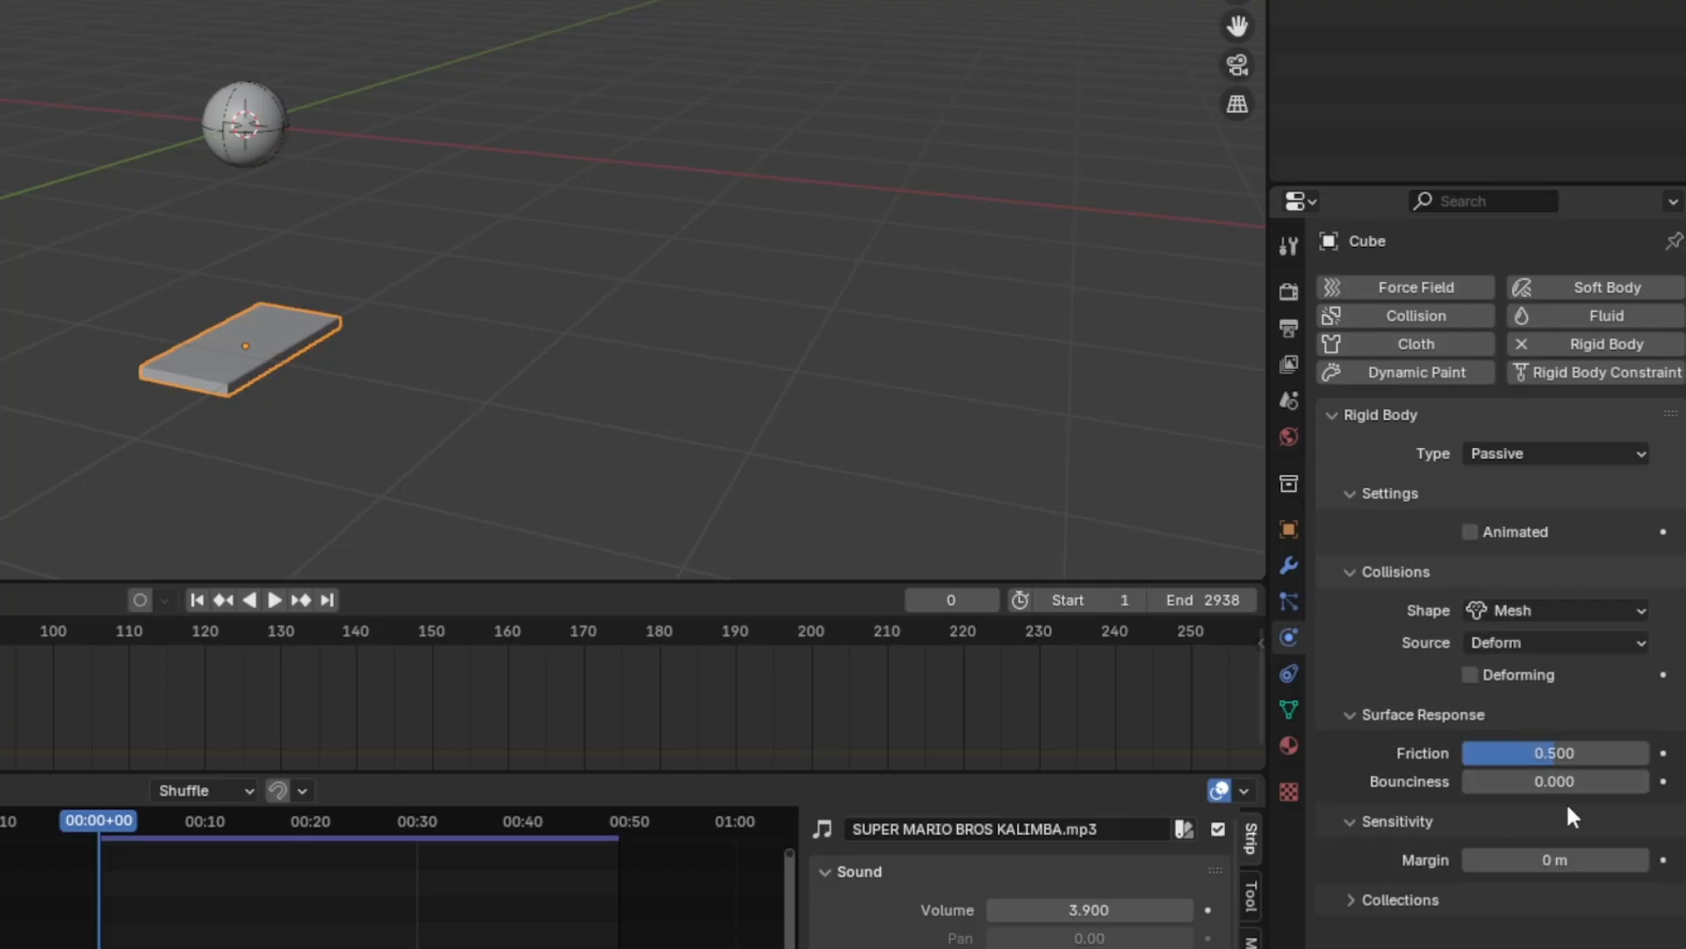
left_click_drag(1563, 784, 1646, 783)
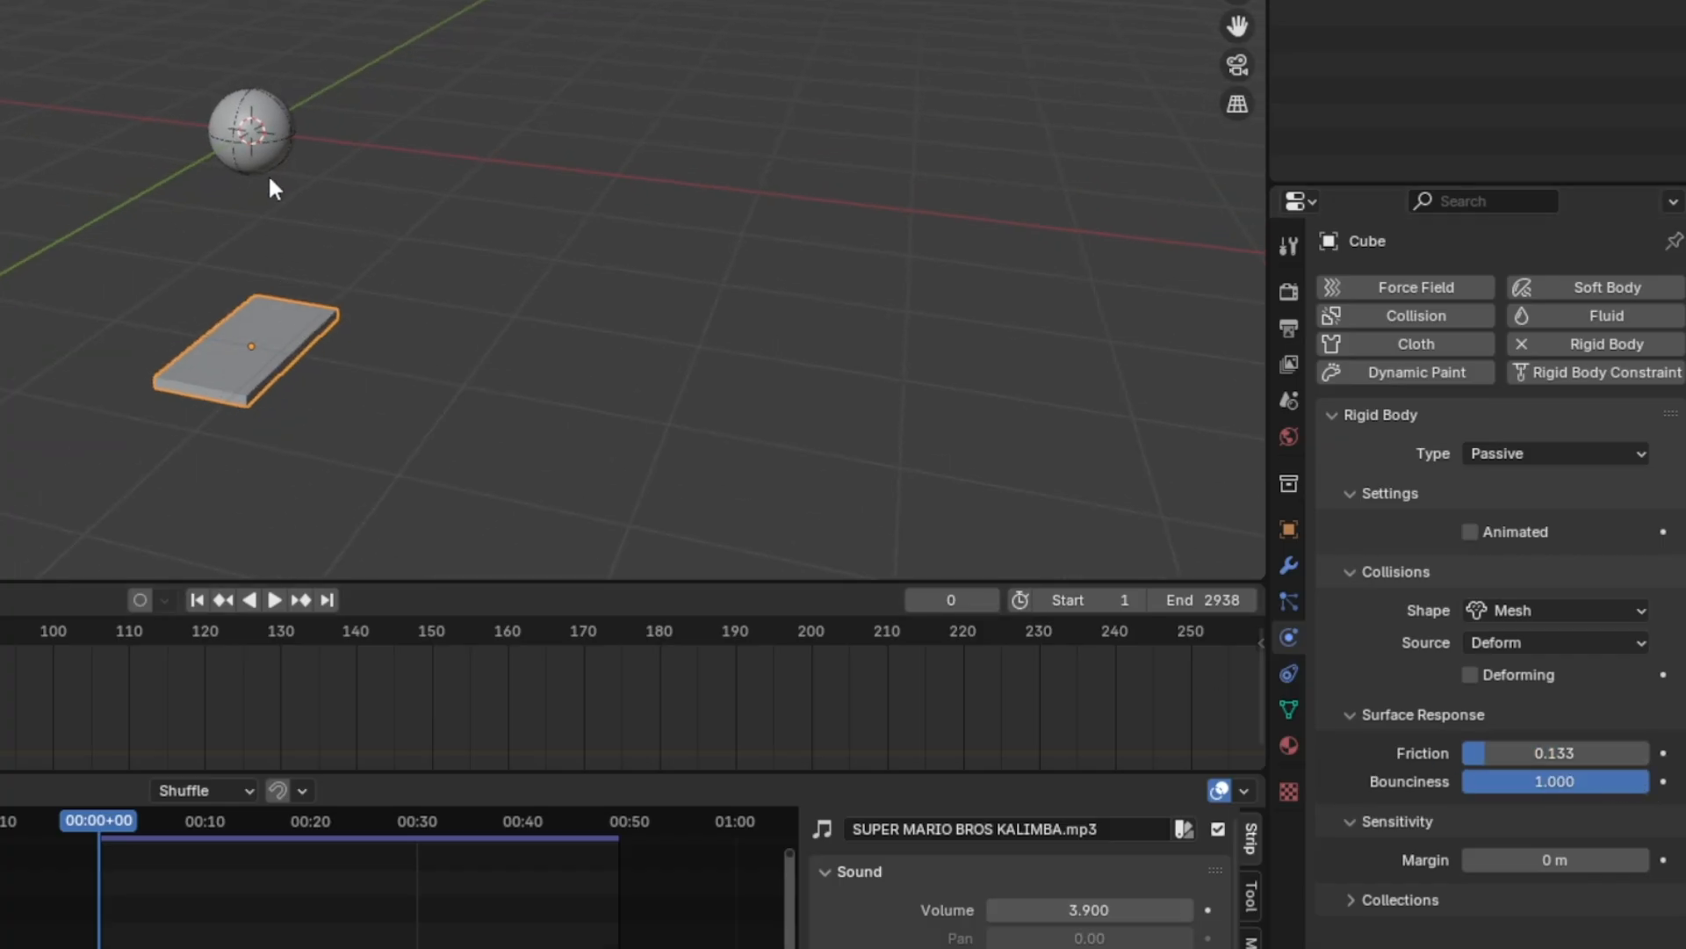
Lock the sphere's location on the Y axis and play the simulation to test its bounce on the plate
left_click(266, 119)
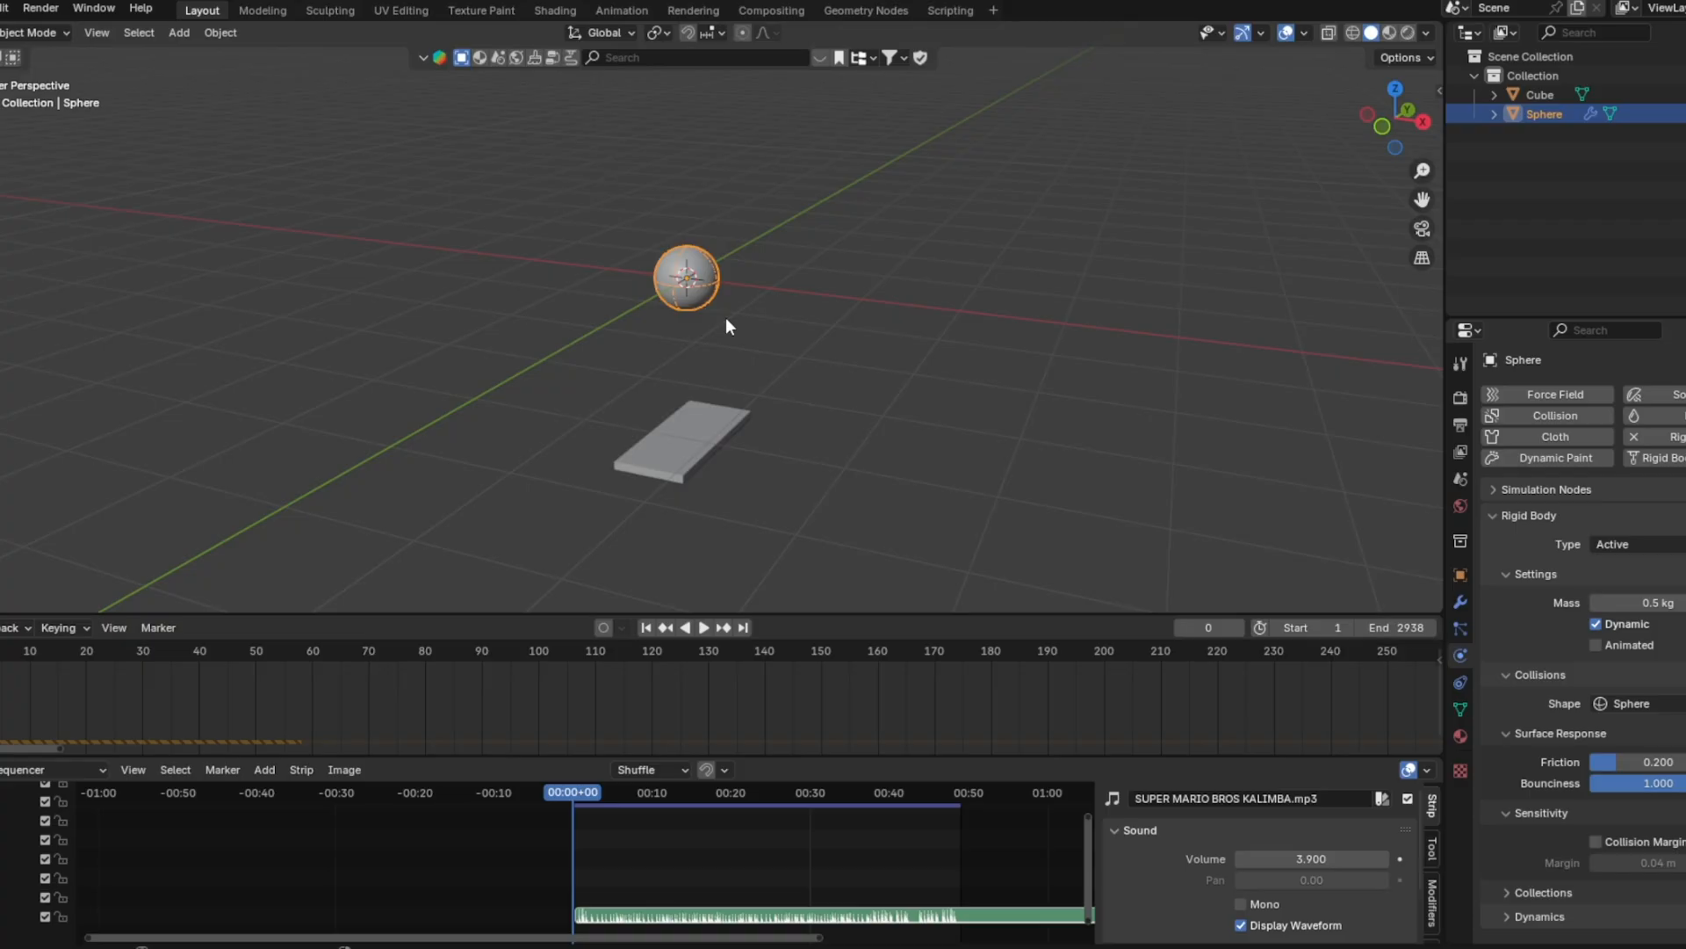
key("n")
mouse_move(791, 263)
middle_mouse_down()
mouse_move(850, 281)
mouse_move(858, 263)
mouse_move(761, 255)
middle_mouse_up()
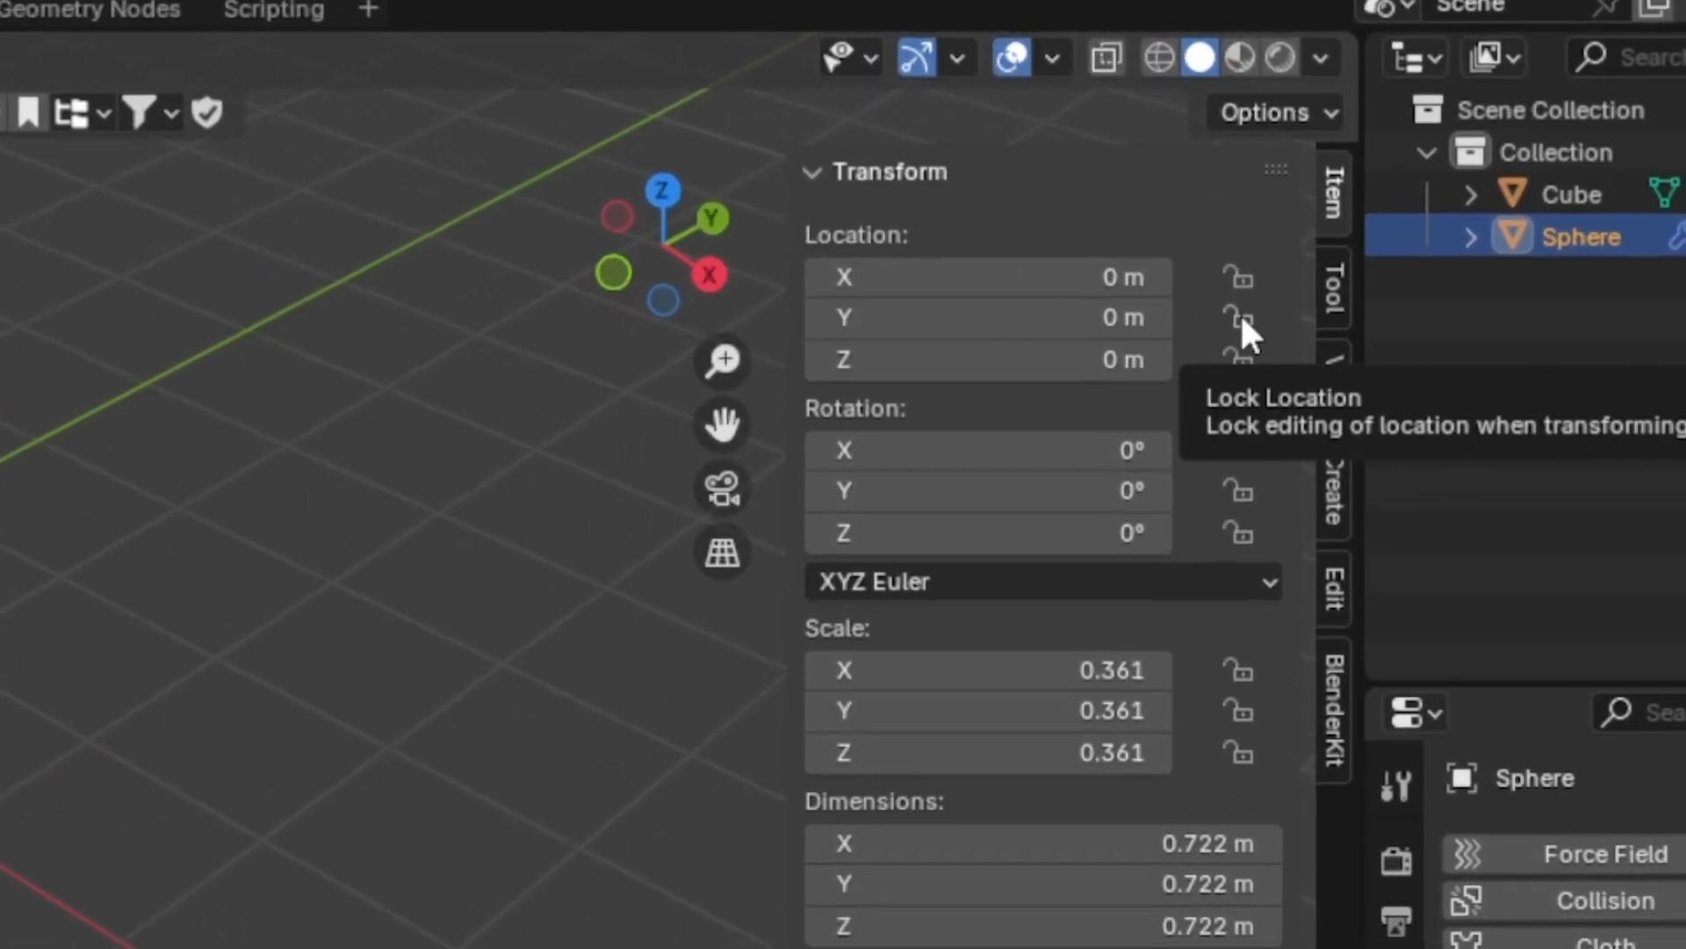
left_click(1389, 150)
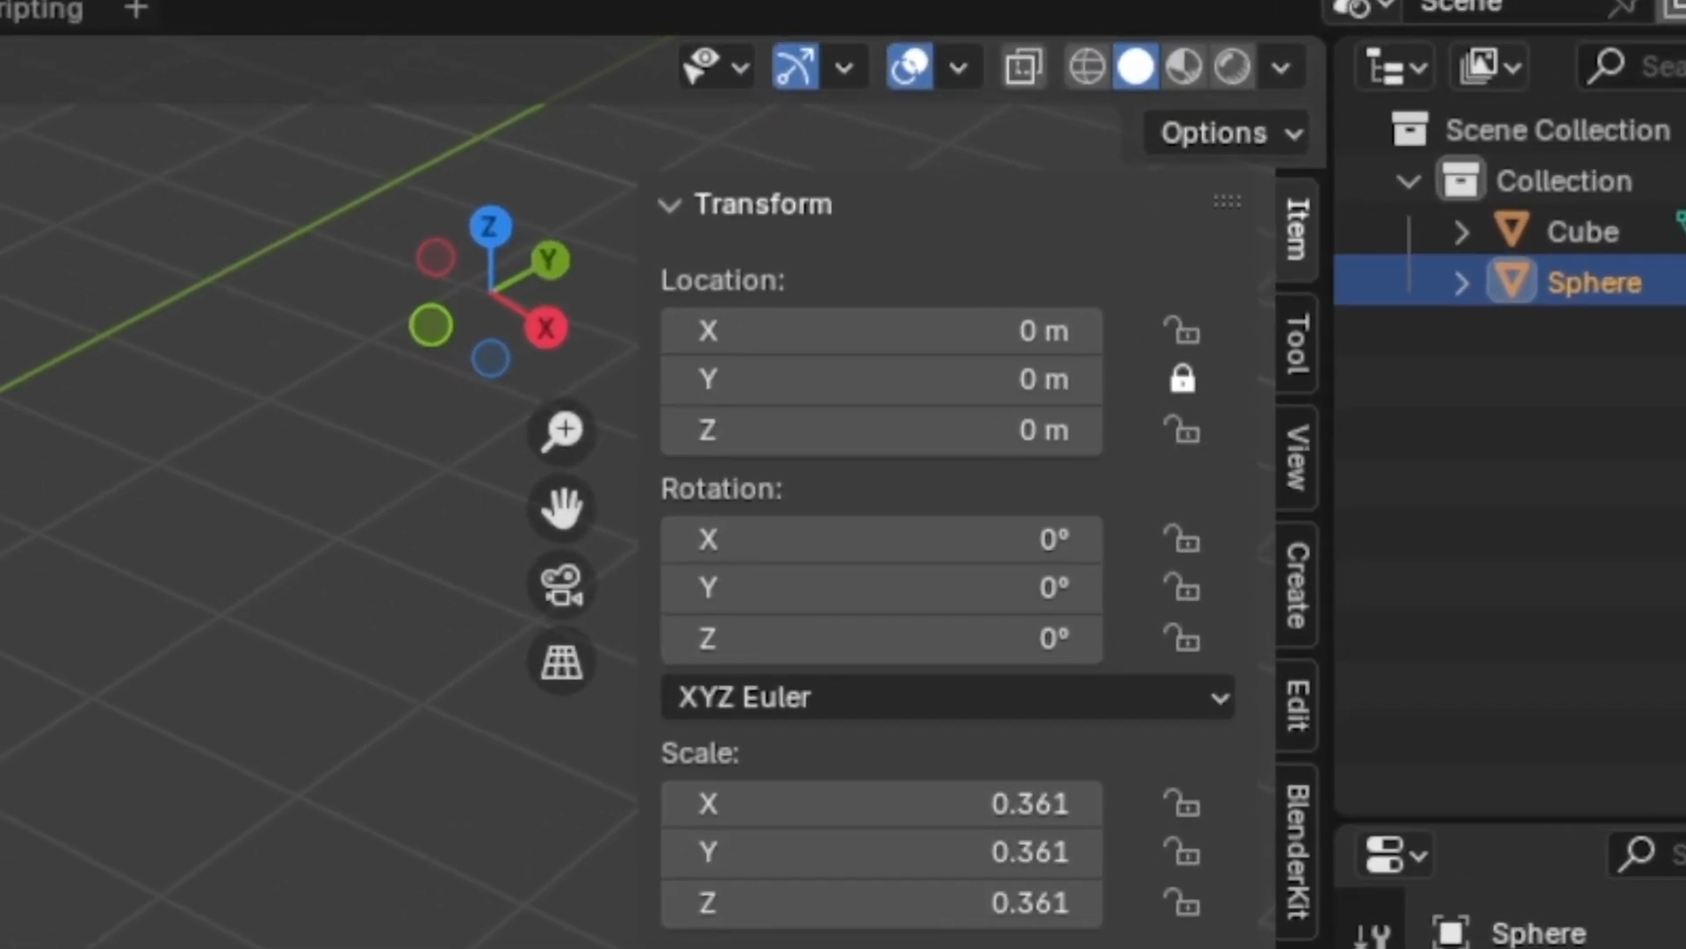
middle_click_drag(106, 597, 340, 465)
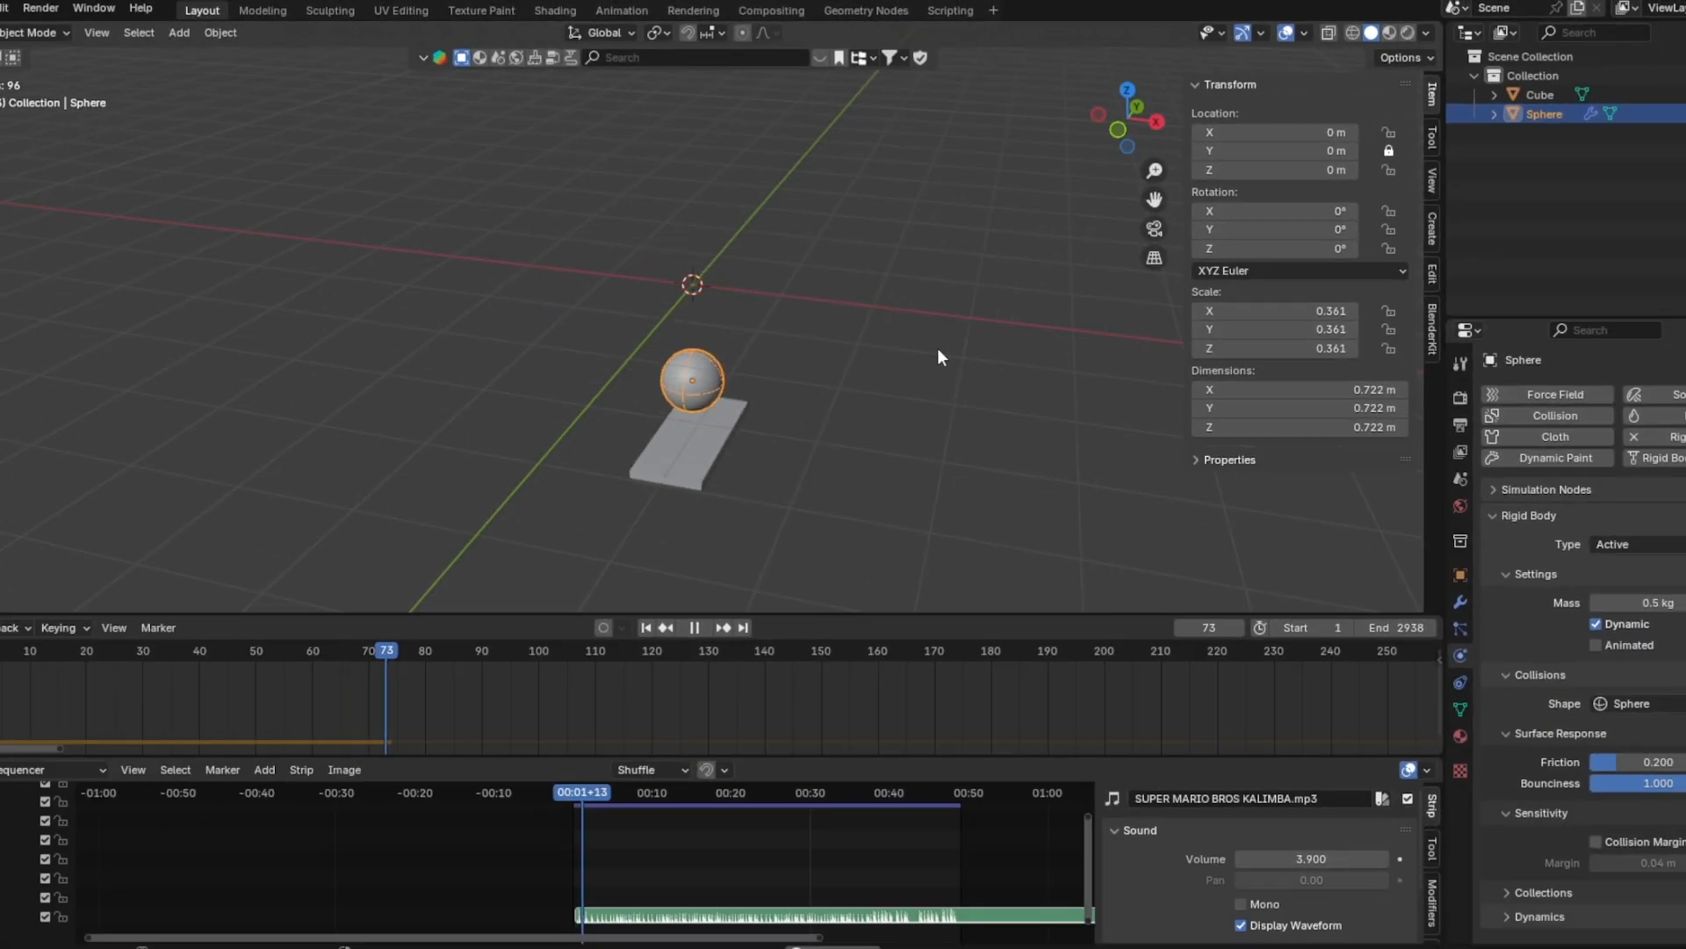
key("space")
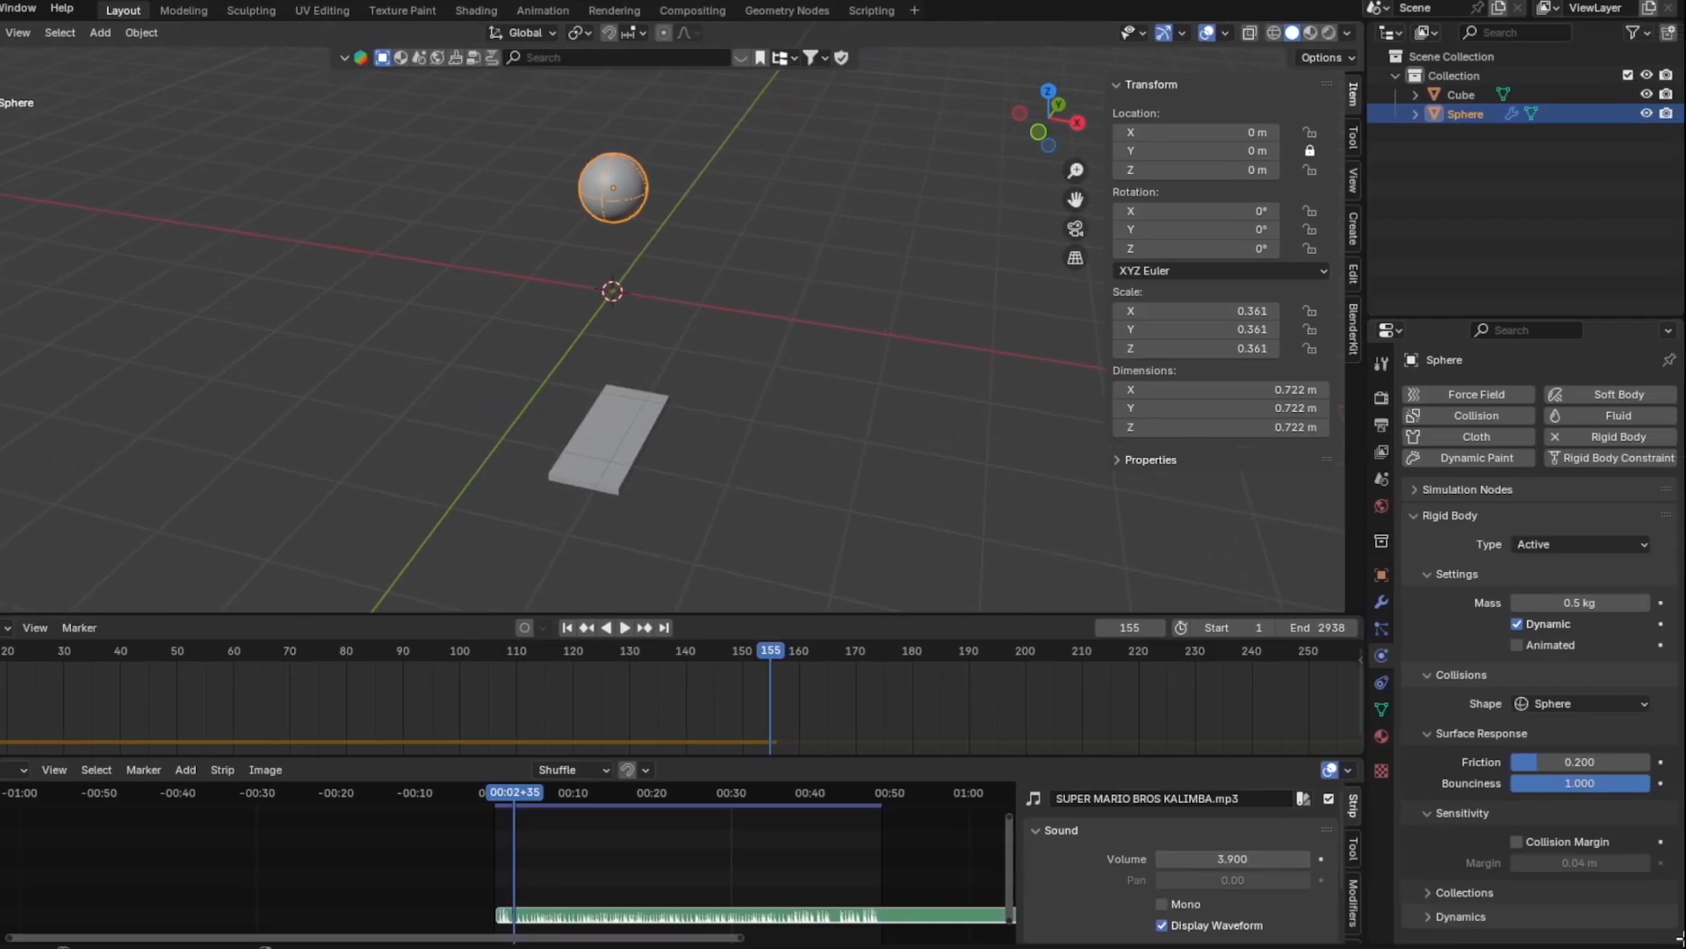
Split the properties editor in two and show the scene's rigid body cache settings in the upper half
left_click_drag(1672, 902, 1662, 545)
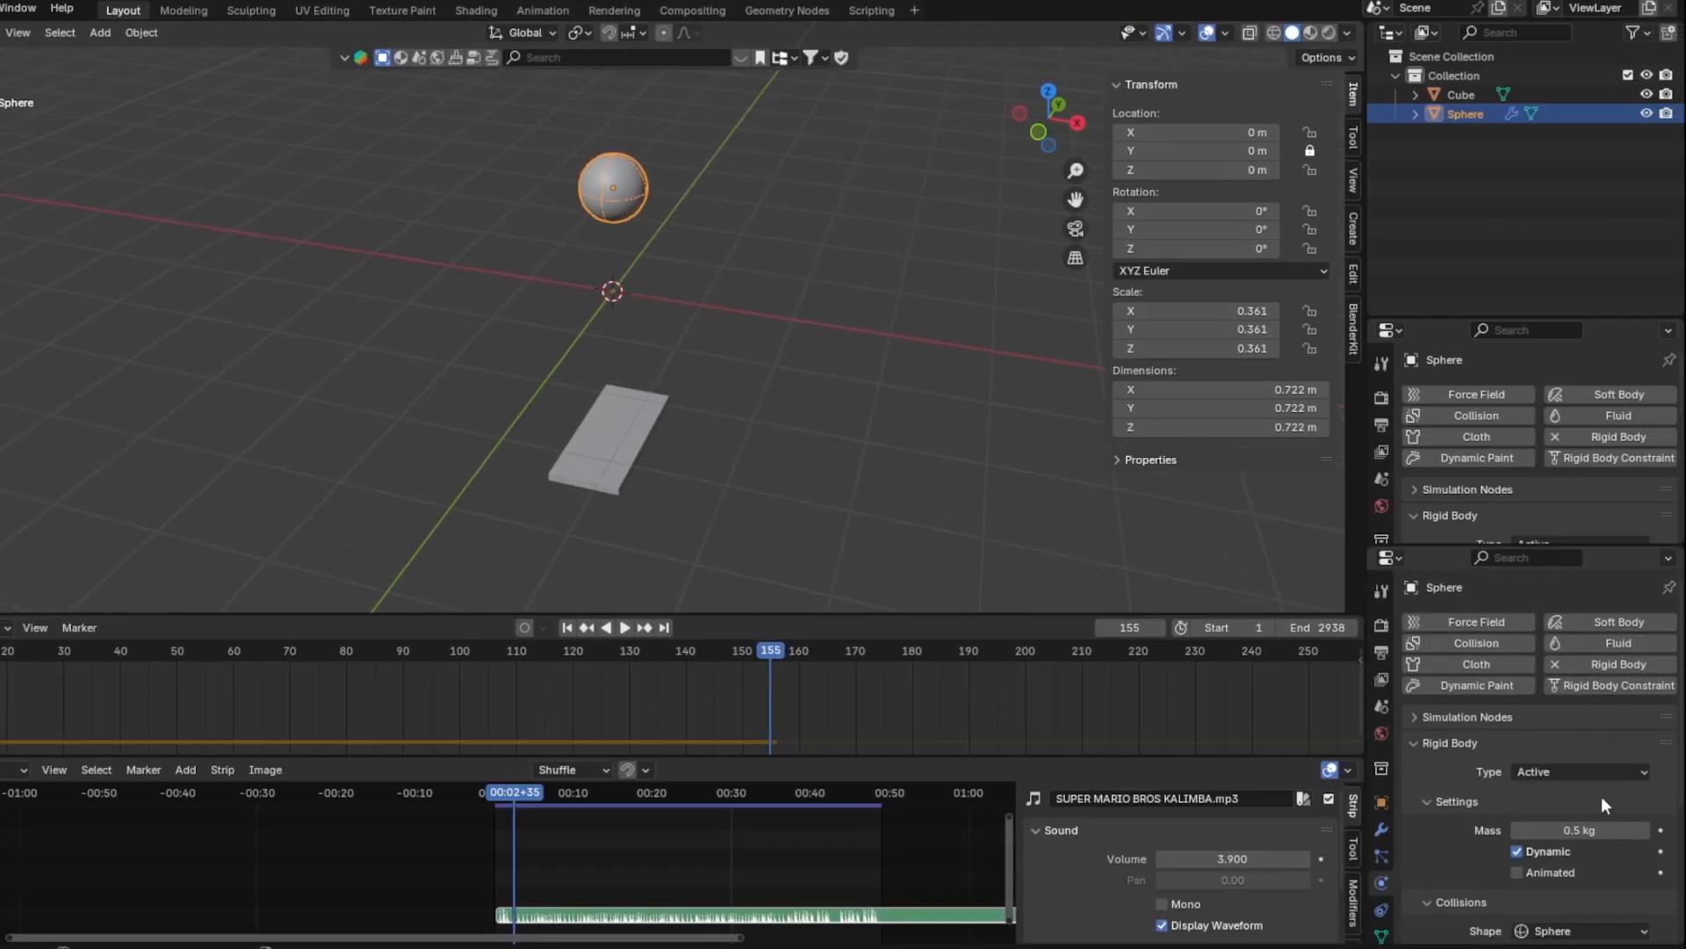
scroll(1600, 797, "down", 5)
left_click(1390, 478)
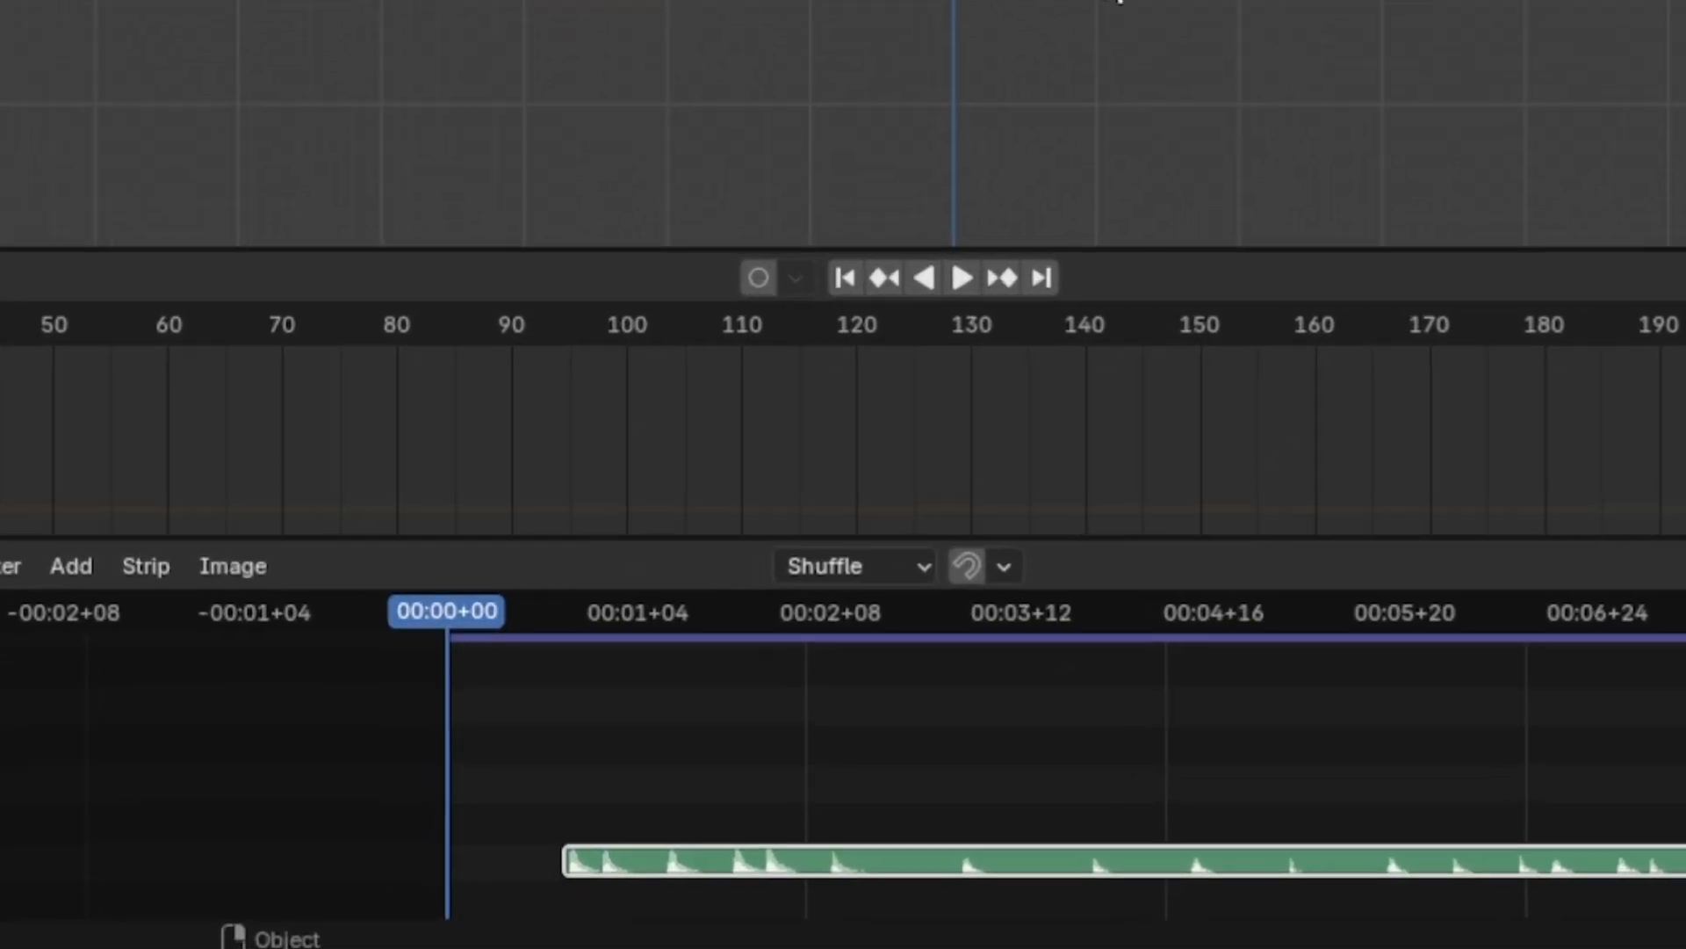
Advance the animation to the first note in the audio waveform, at frame 41, with the waveform enlarged
key("space")
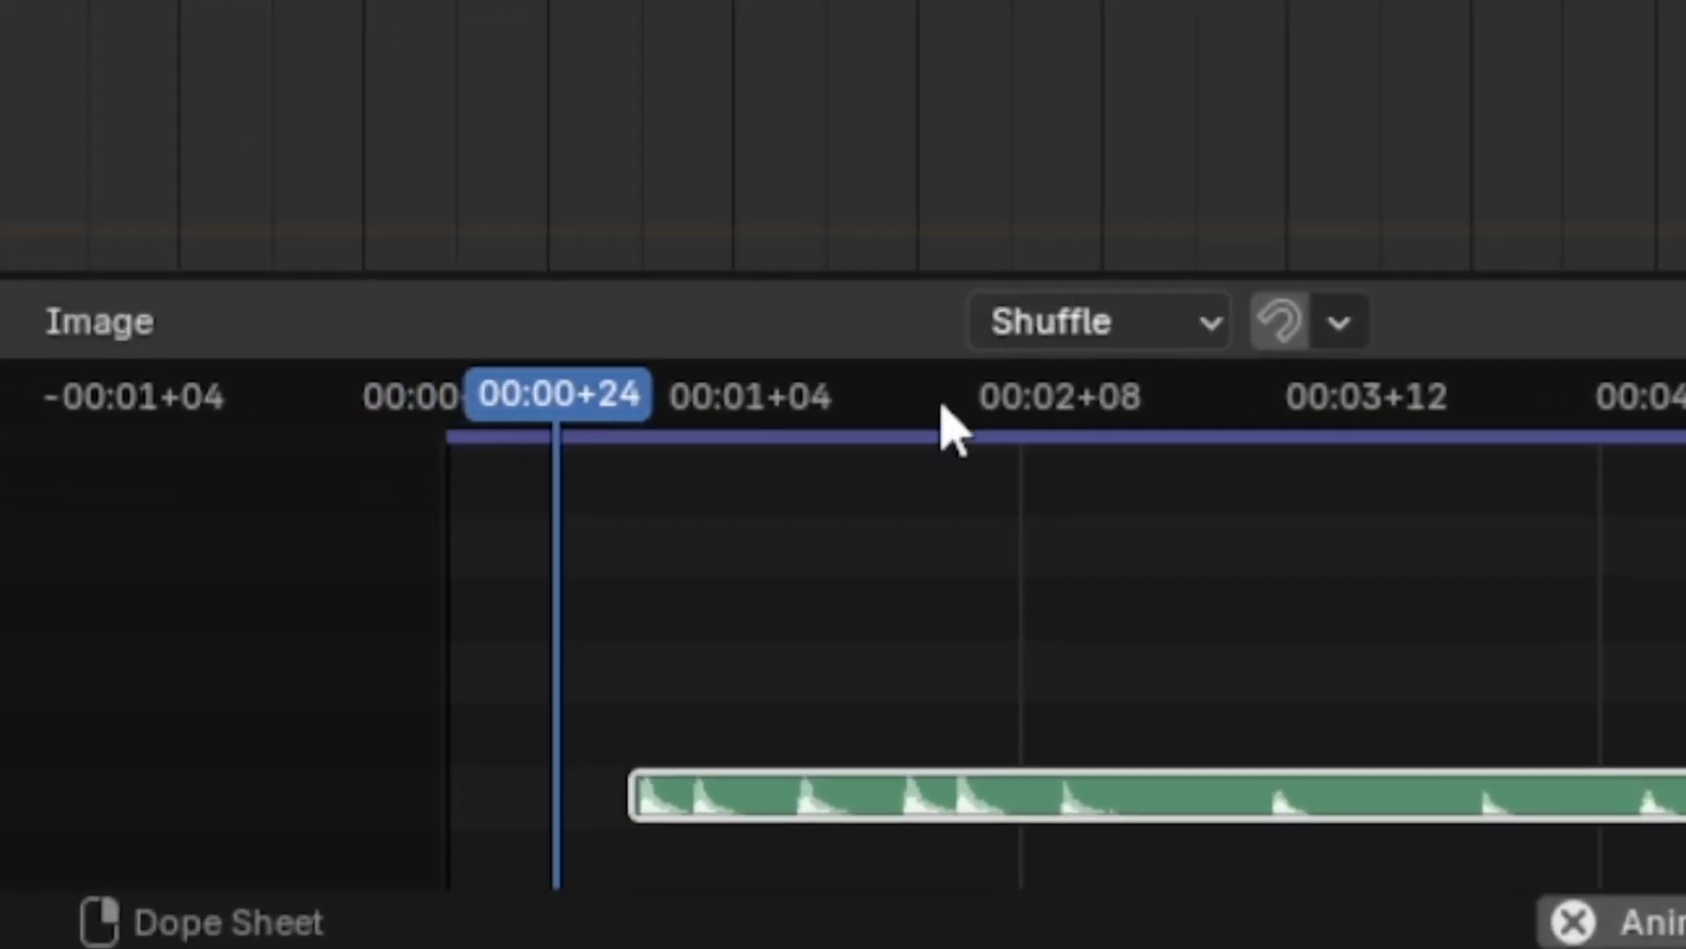
key("space")
scroll(759, 629, "up", 7)
middle_click_drag(650, 694, 871, 696)
scroll(872, 696, "up", 10)
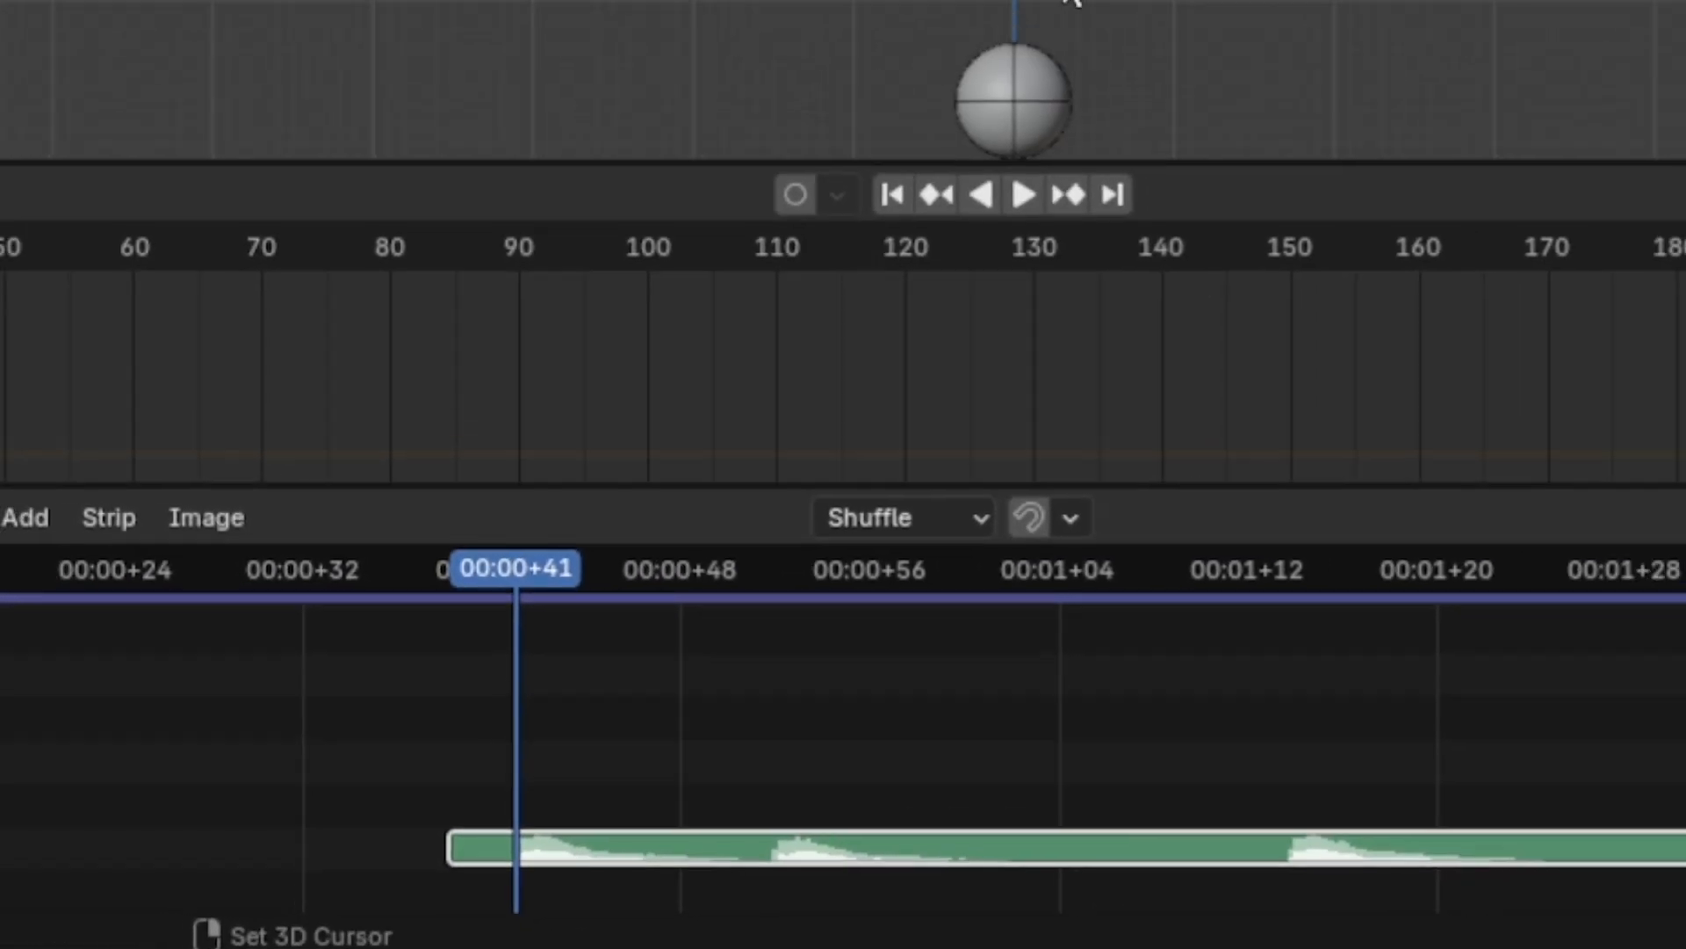
Place the plate against the sphere's underside, tilted about 32° around Y, and enlarge the area showing the cache settings
key("g")
left_click(849, 527)
key("r")
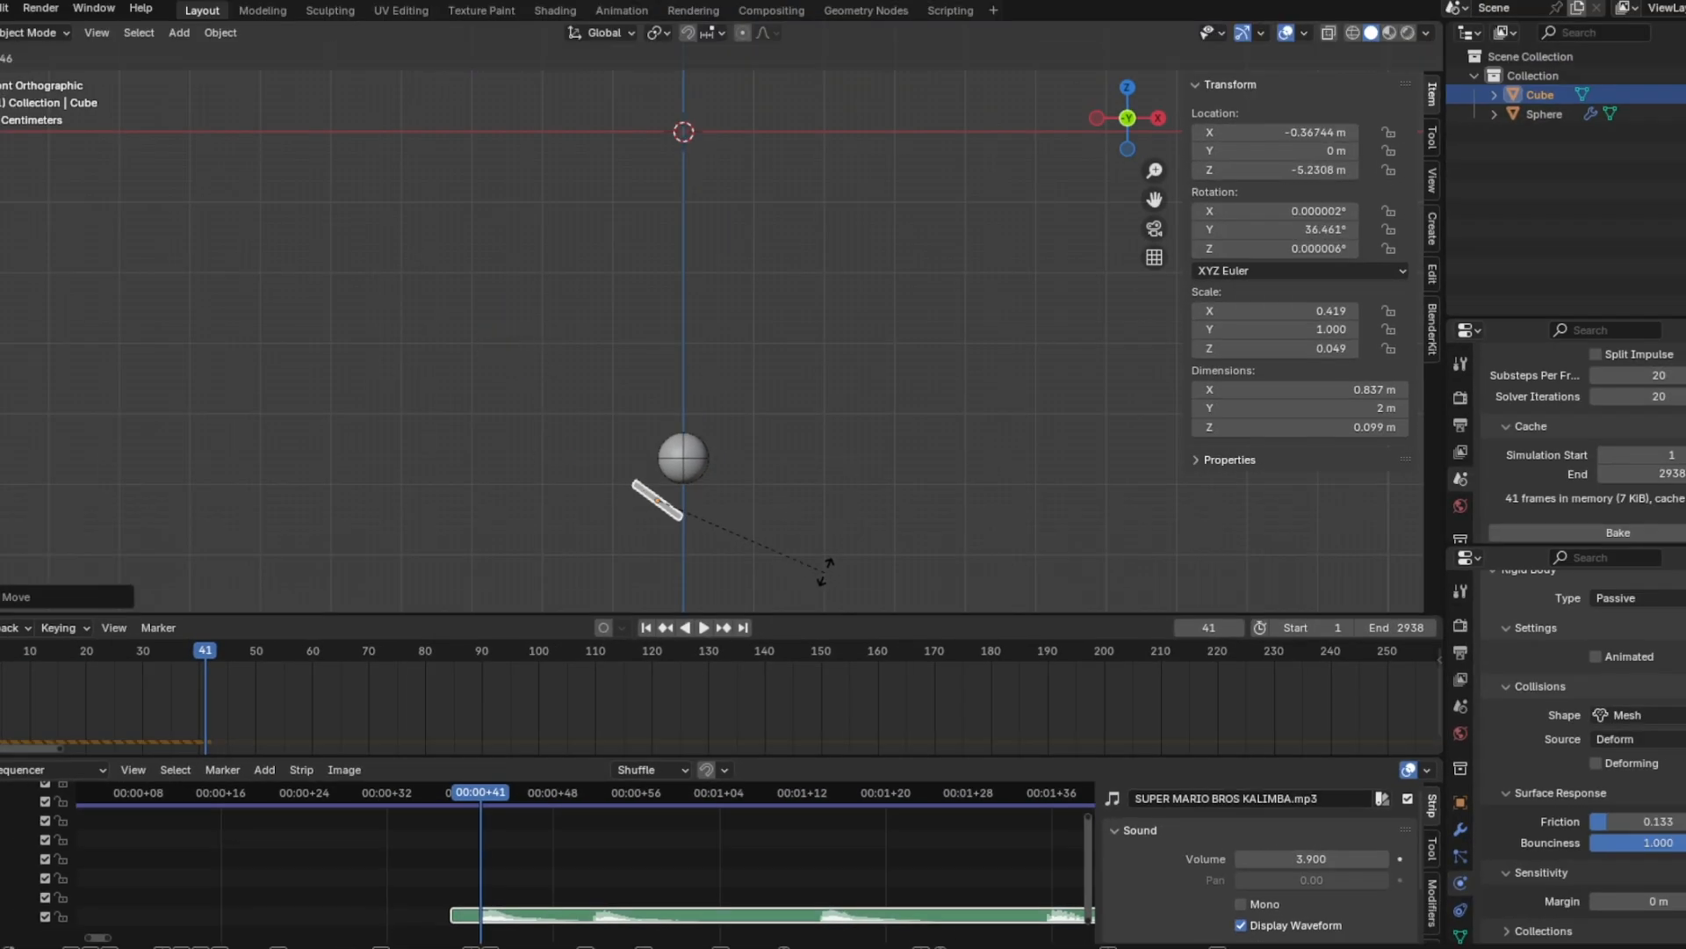
left_click(841, 543)
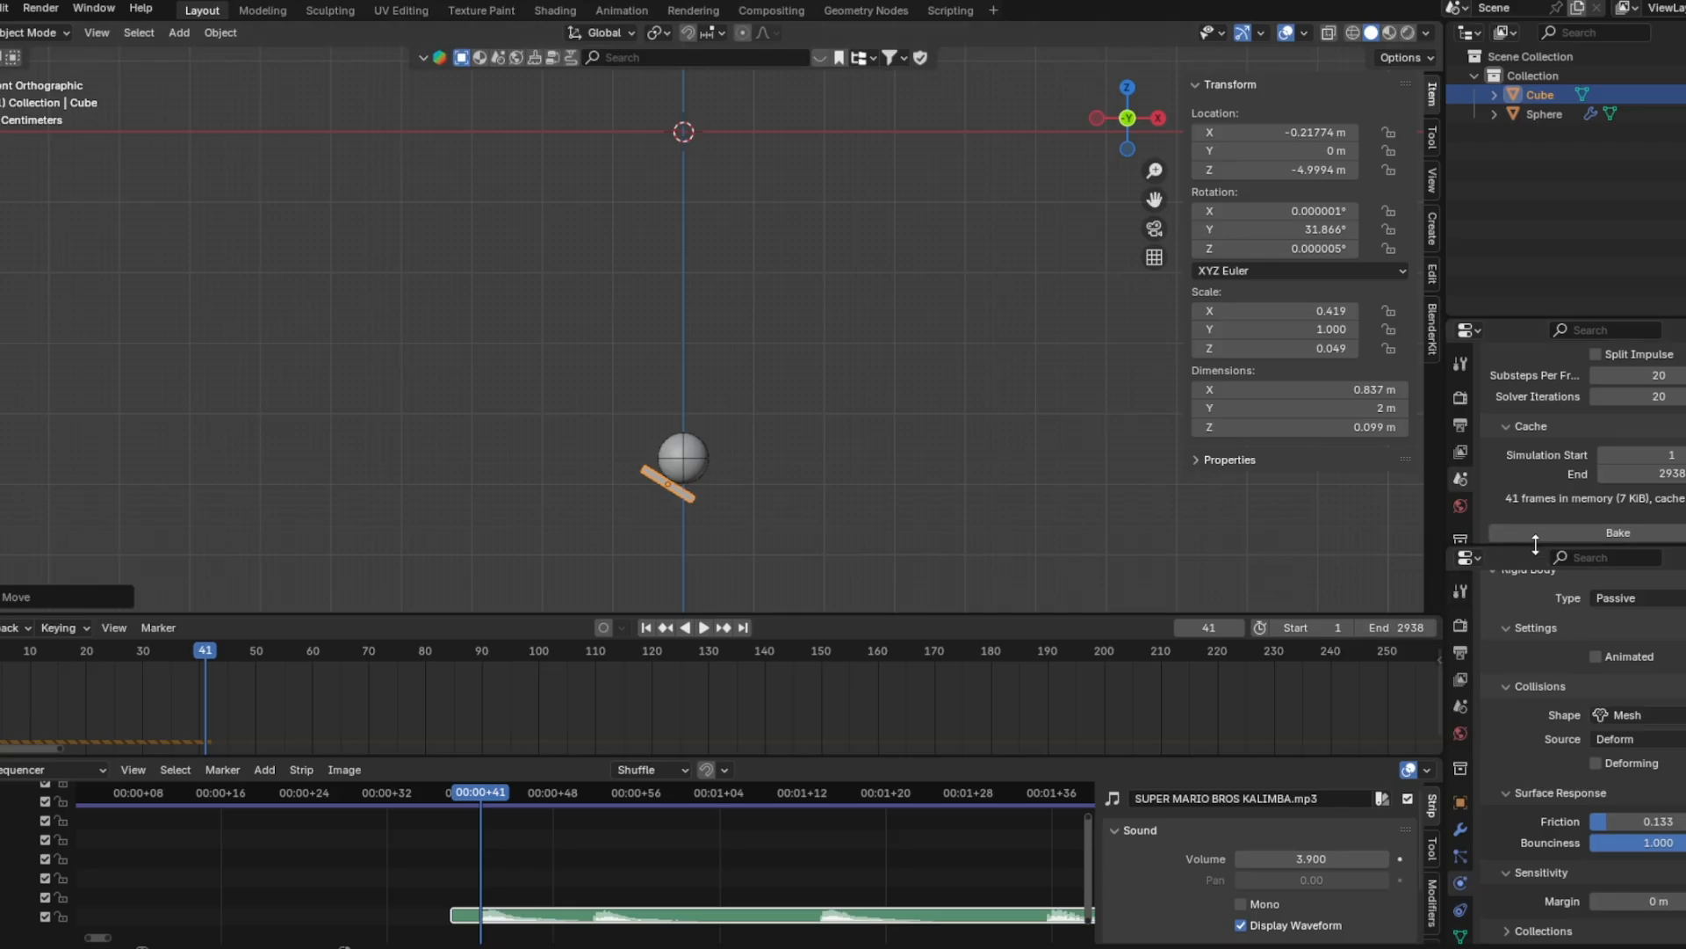
left_click_drag(1535, 545, 1535, 679)
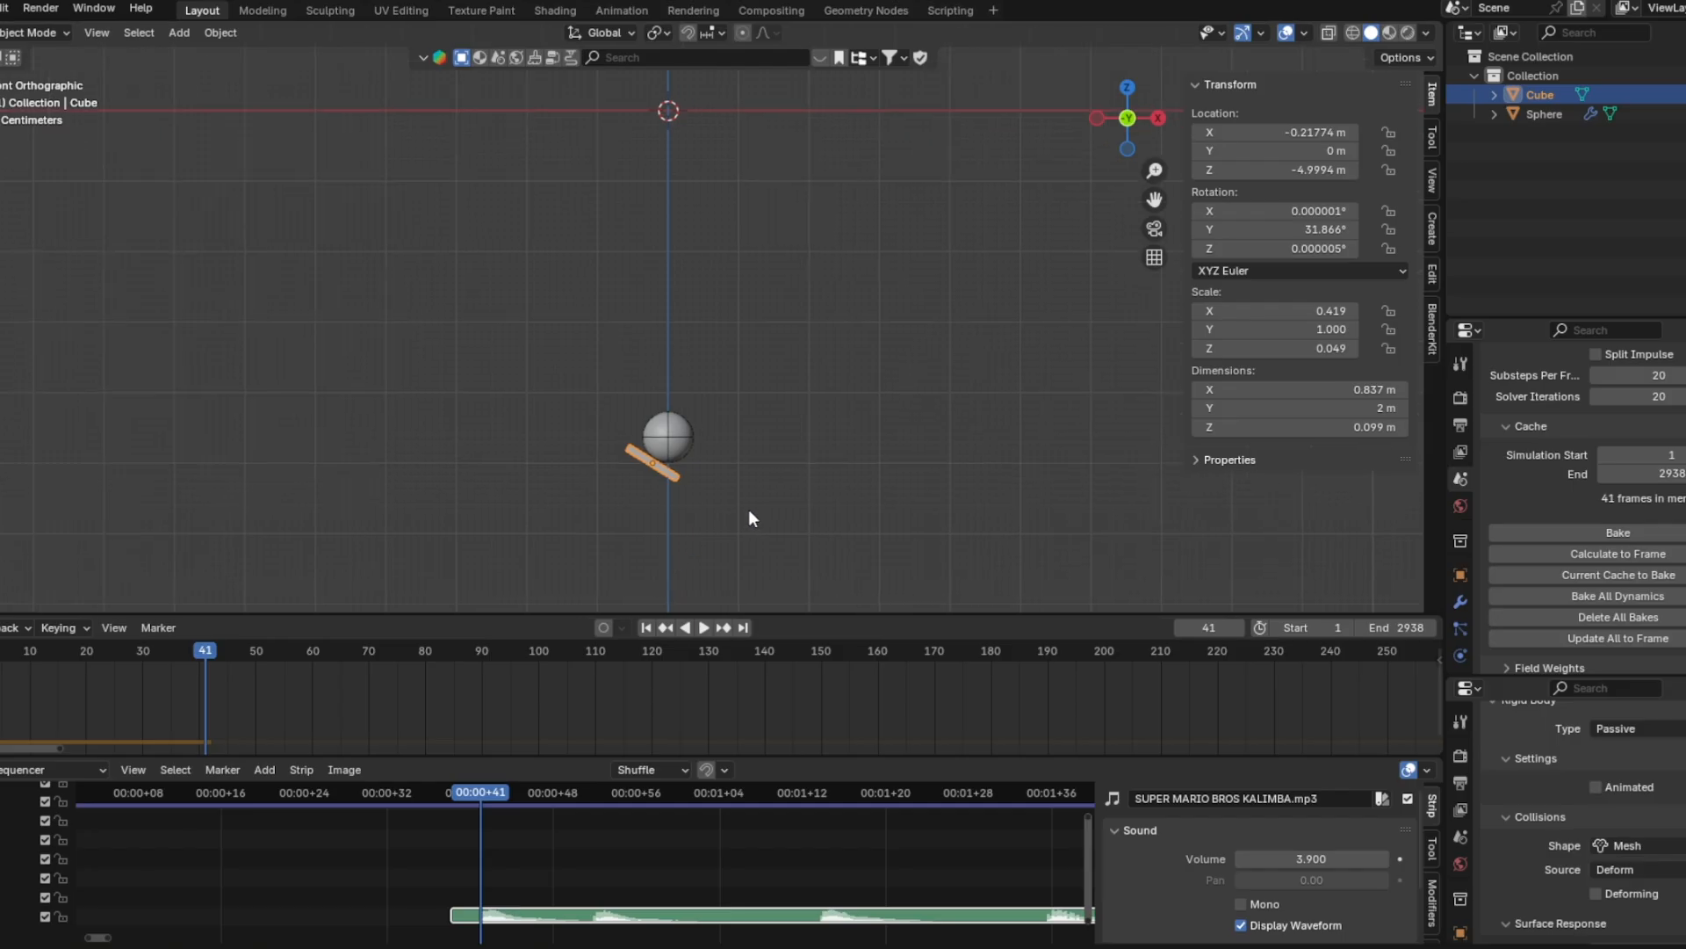
middle_click_drag(749, 510, 663, 435, "shift")
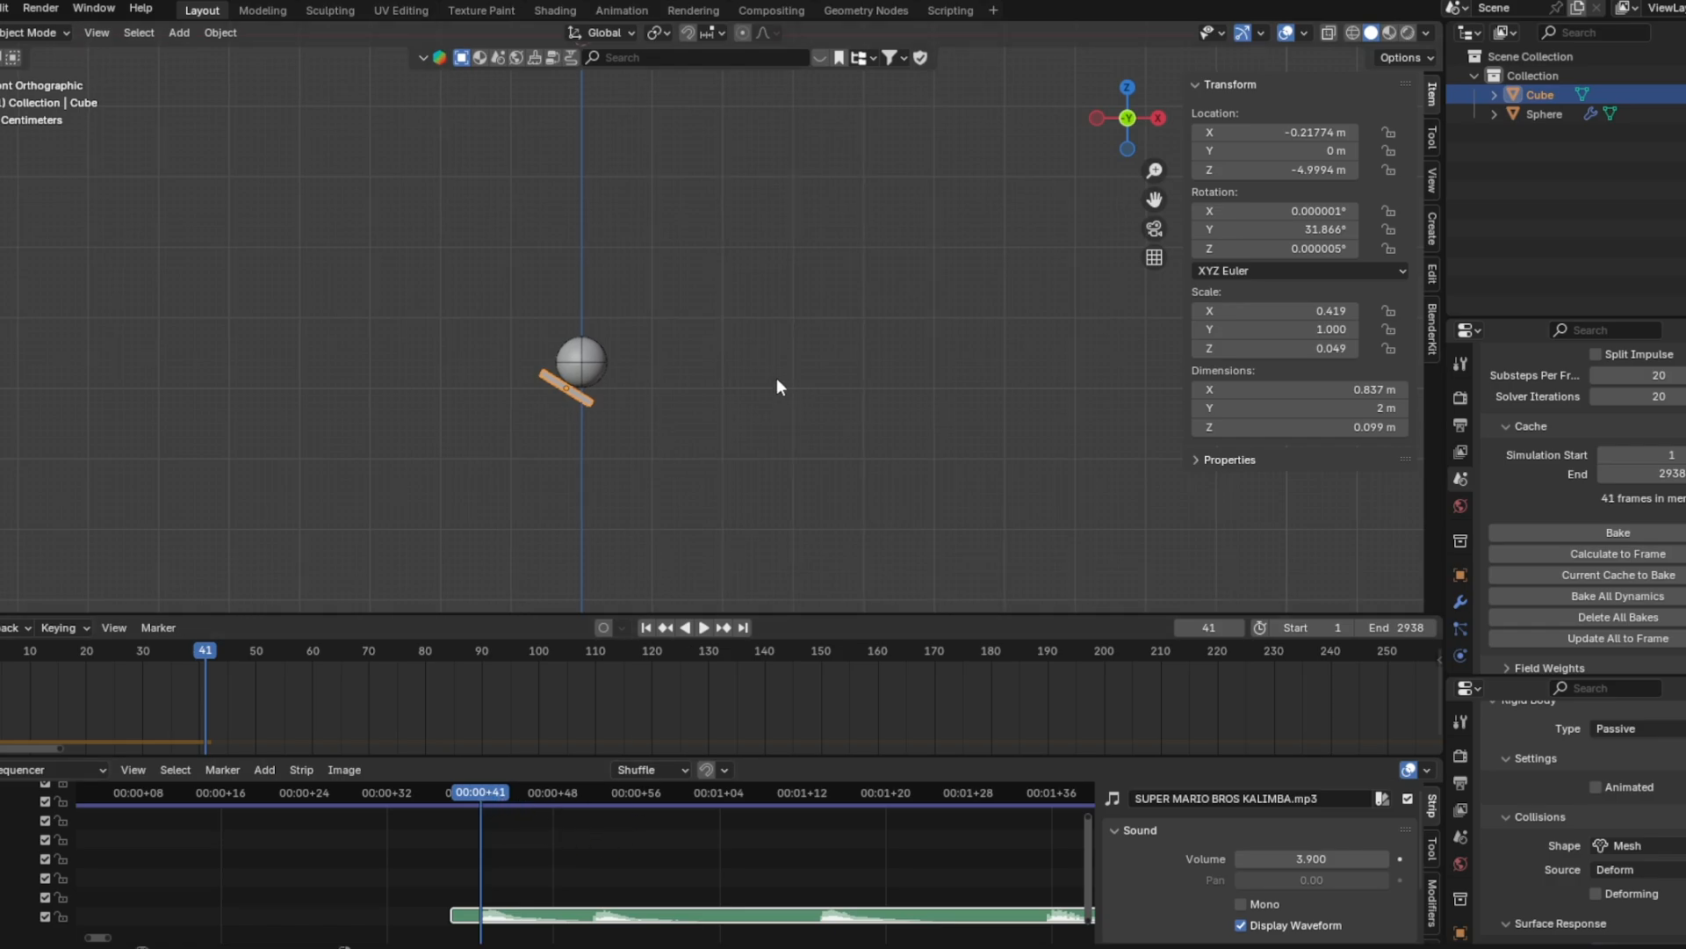
Try tilting the plate to about 43° around Y, moving it against the sphere and calculating the simulation to the current frame
key("r")
left_click(751, 414)
key("g")
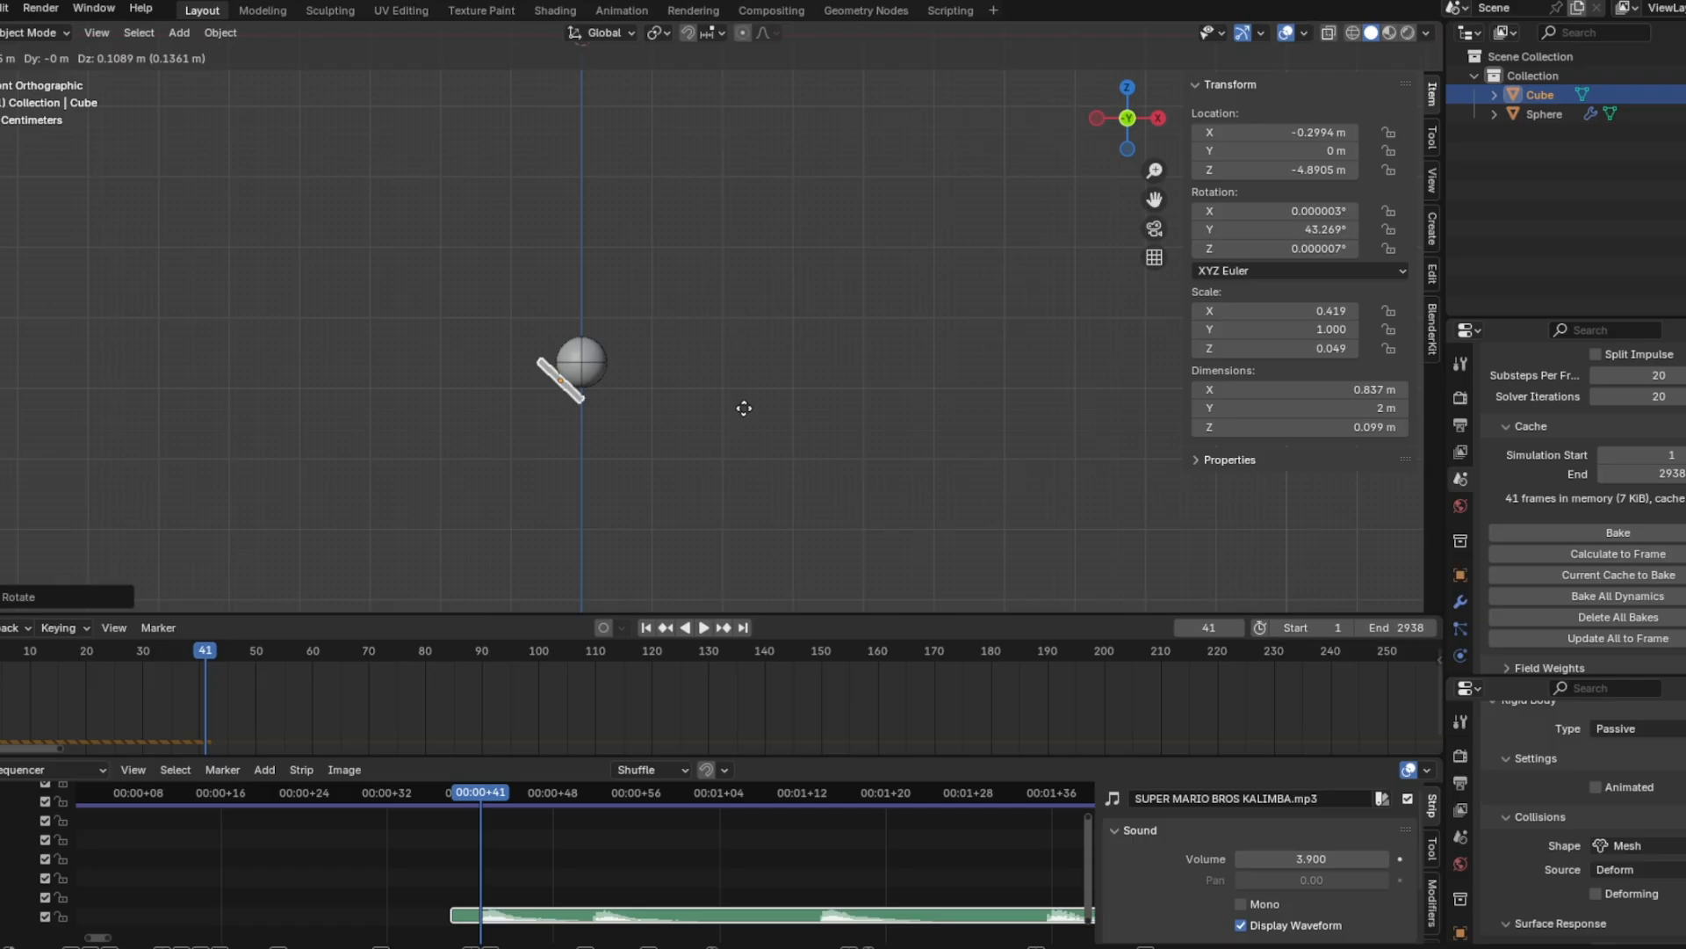
left_click(747, 419)
left_click(1595, 549)
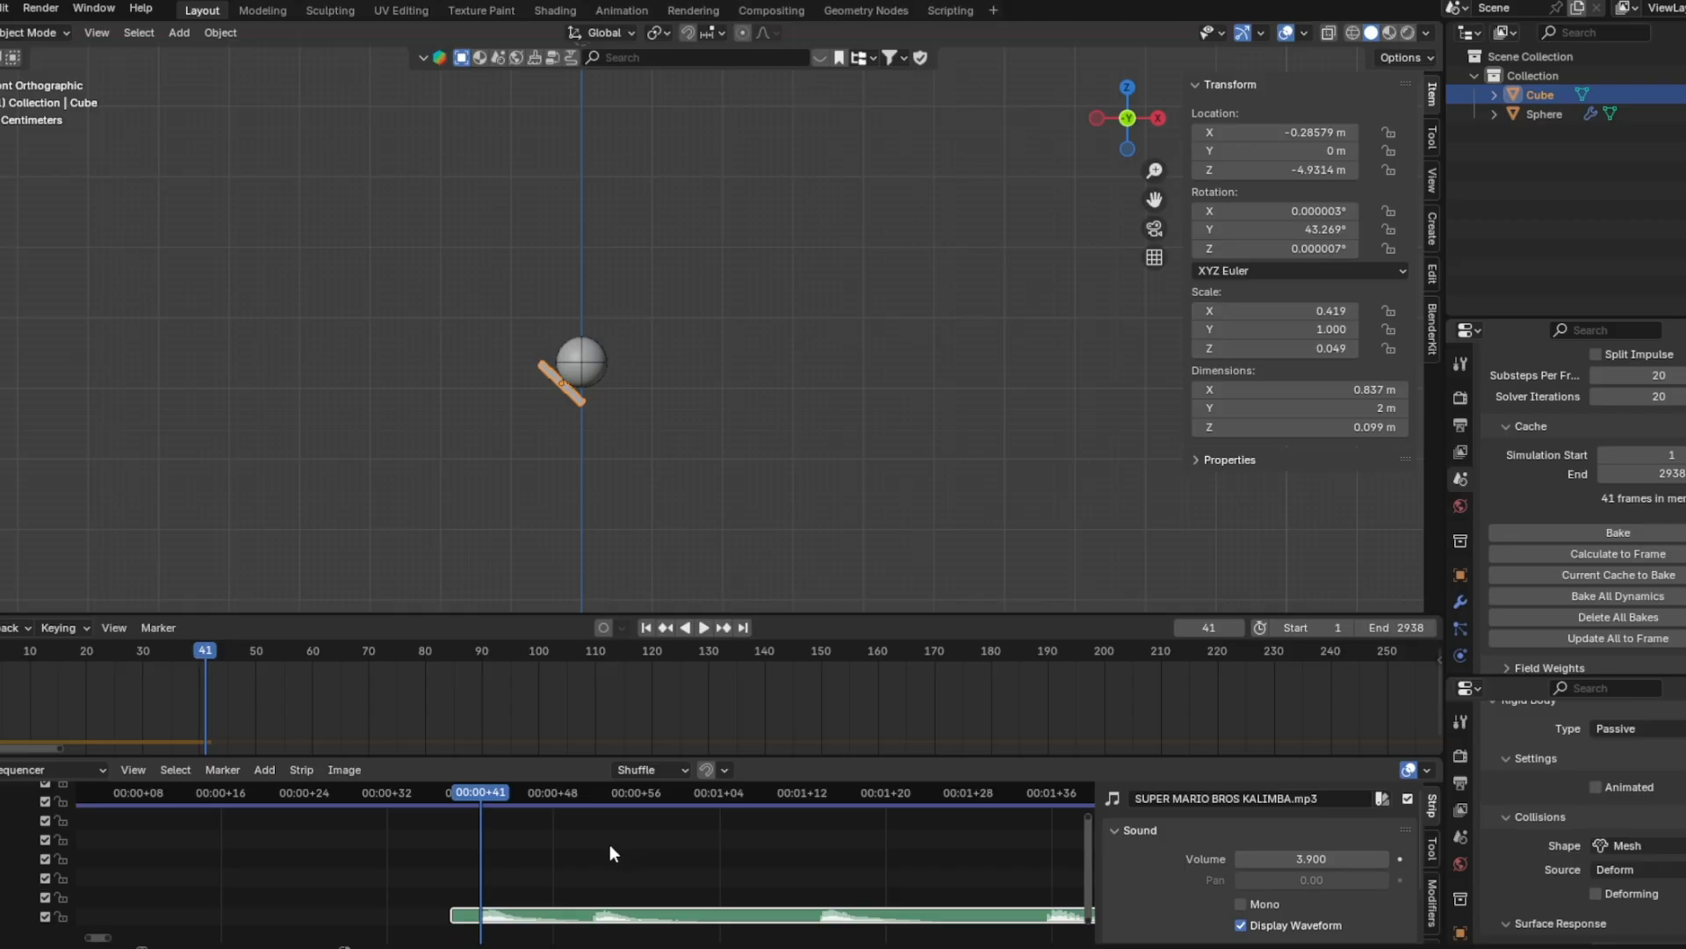
Tilt the plate to about 36.9° around Y, place it at about X -0.259 m, Z -4.959 m, and calculate the simulation to the frame
key("r")
left_click(634, 421)
key("g")
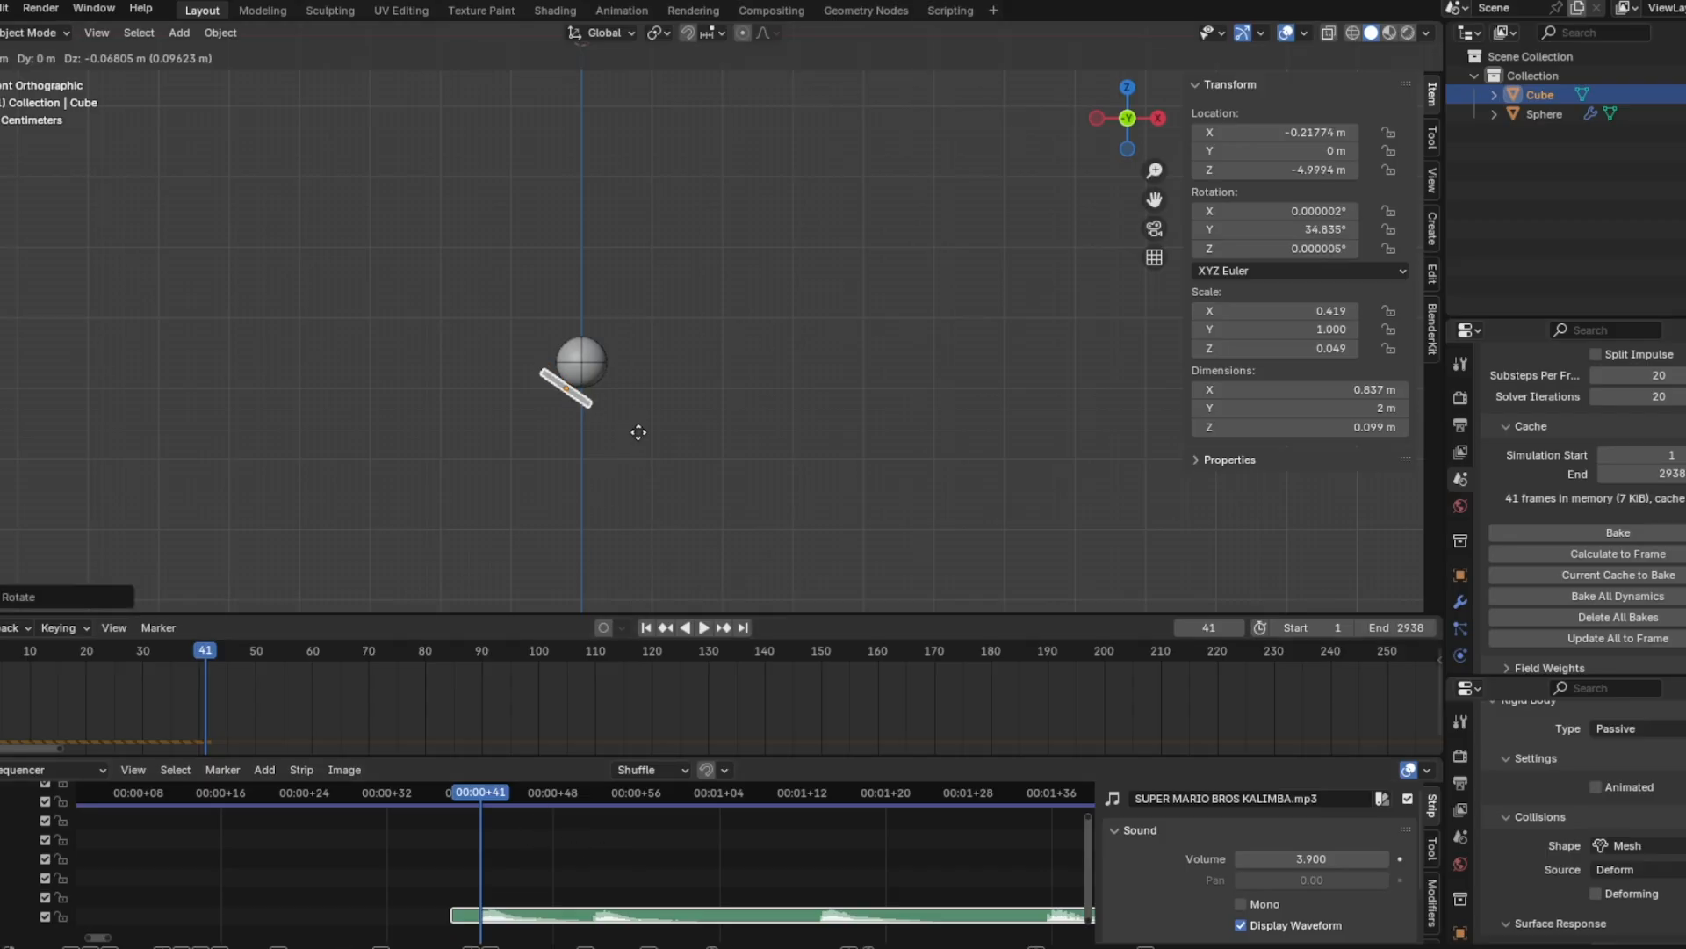
left_click(635, 429)
key("r")
left_click(636, 440)
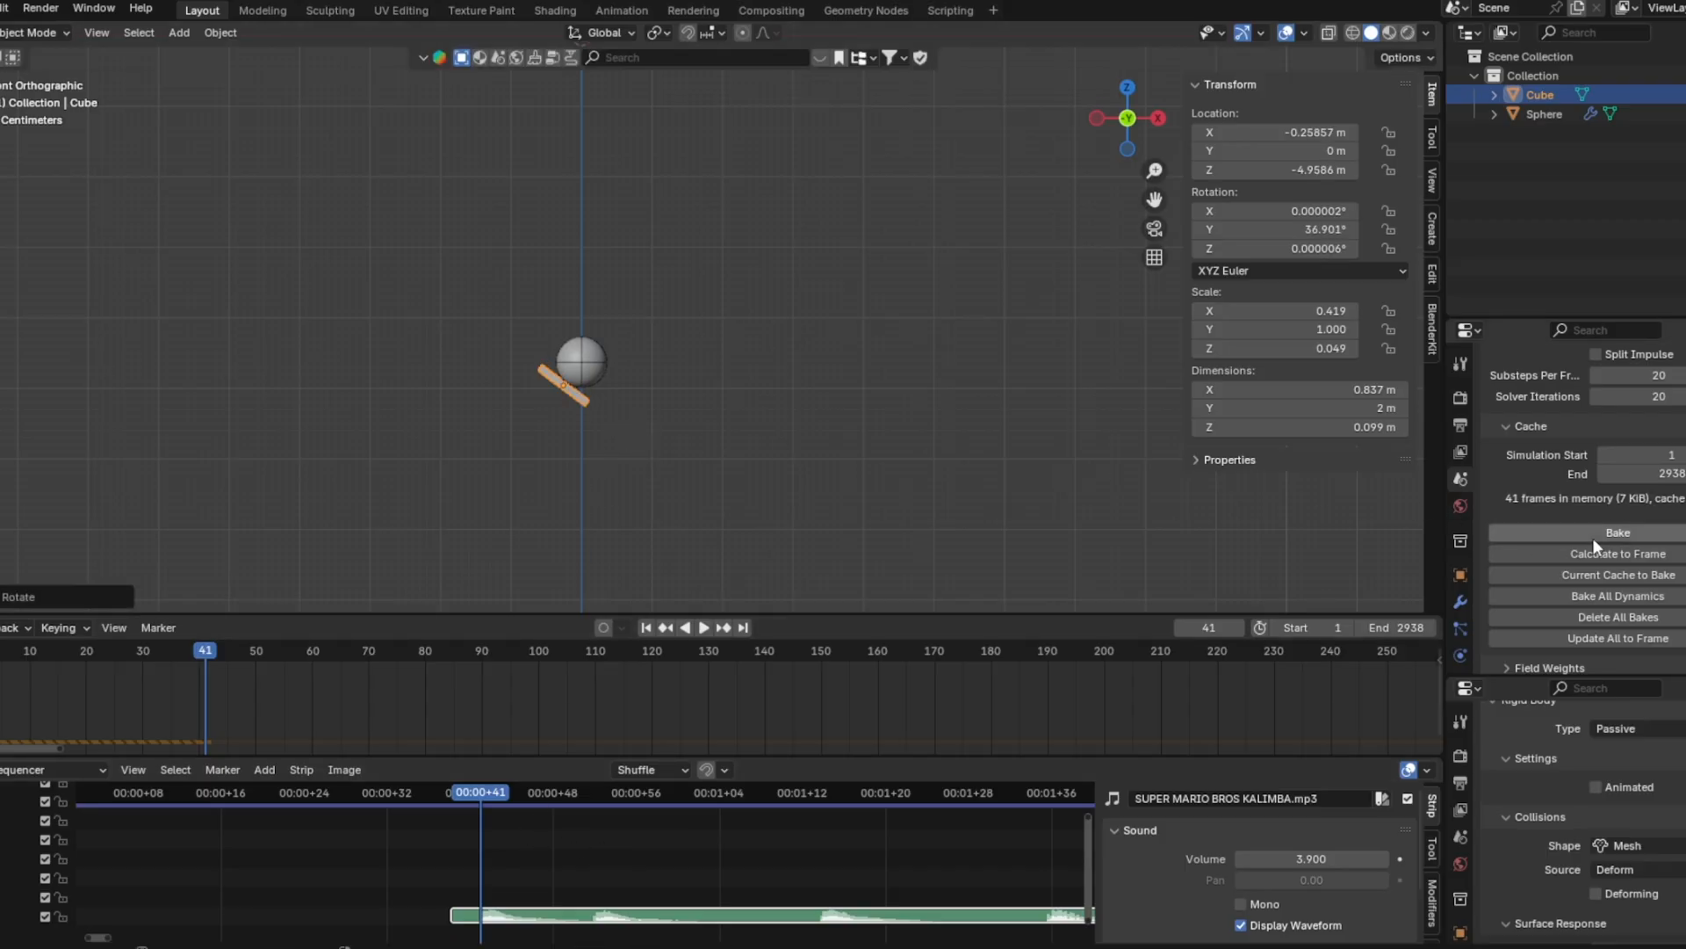
left_click(1602, 555)
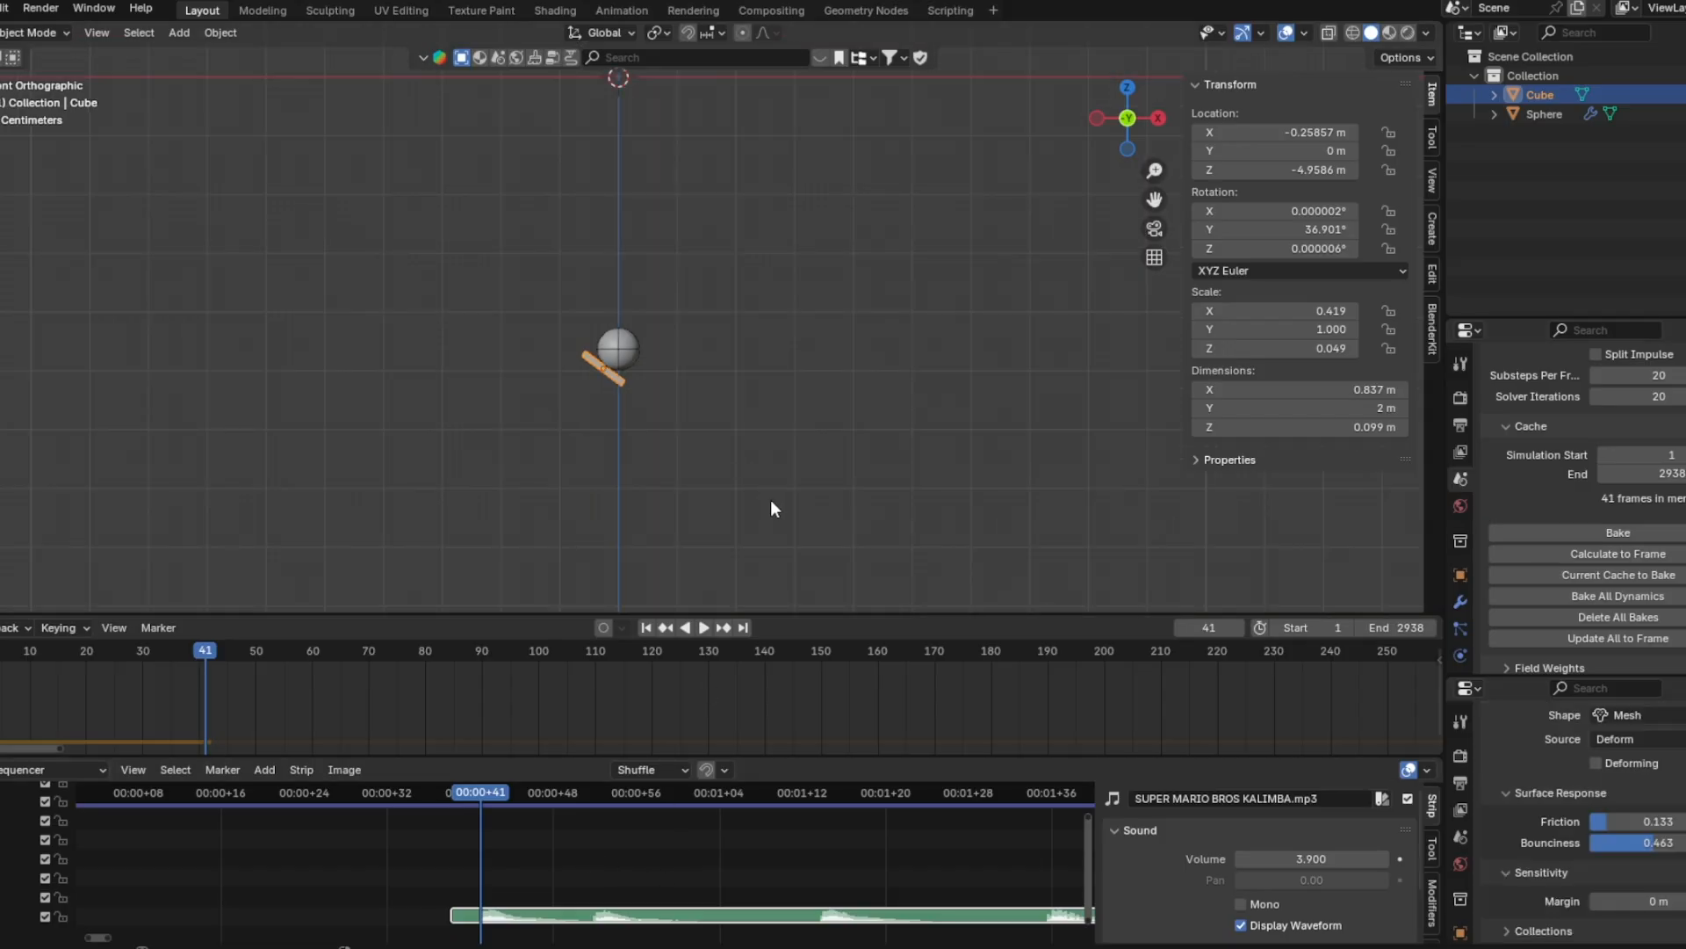
Play the sphere's bounce off the plate and set the current frame to the second note, at frame 52
middle_click_drag(764, 491, 748, 477, "shift")
key("space")
key("space")
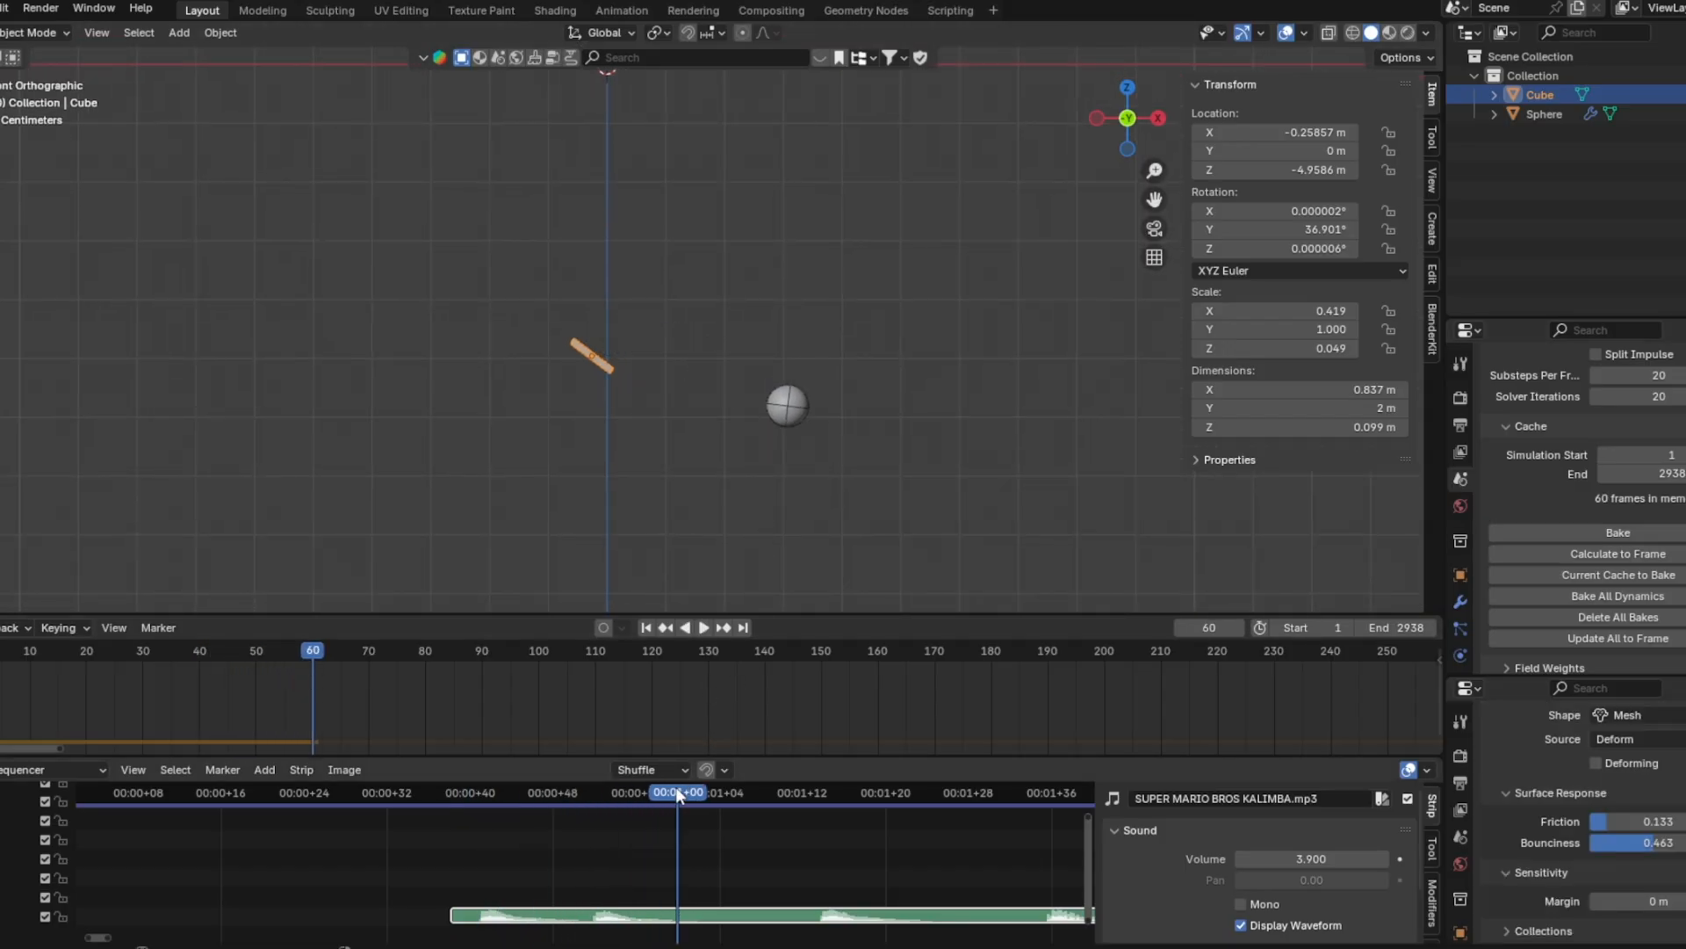
left_click_drag(676, 787, 598, 804)
Duplicate the plate, rotate the copy to about -59° around Y and move it against the sphere's lower right side
key("shift+d")
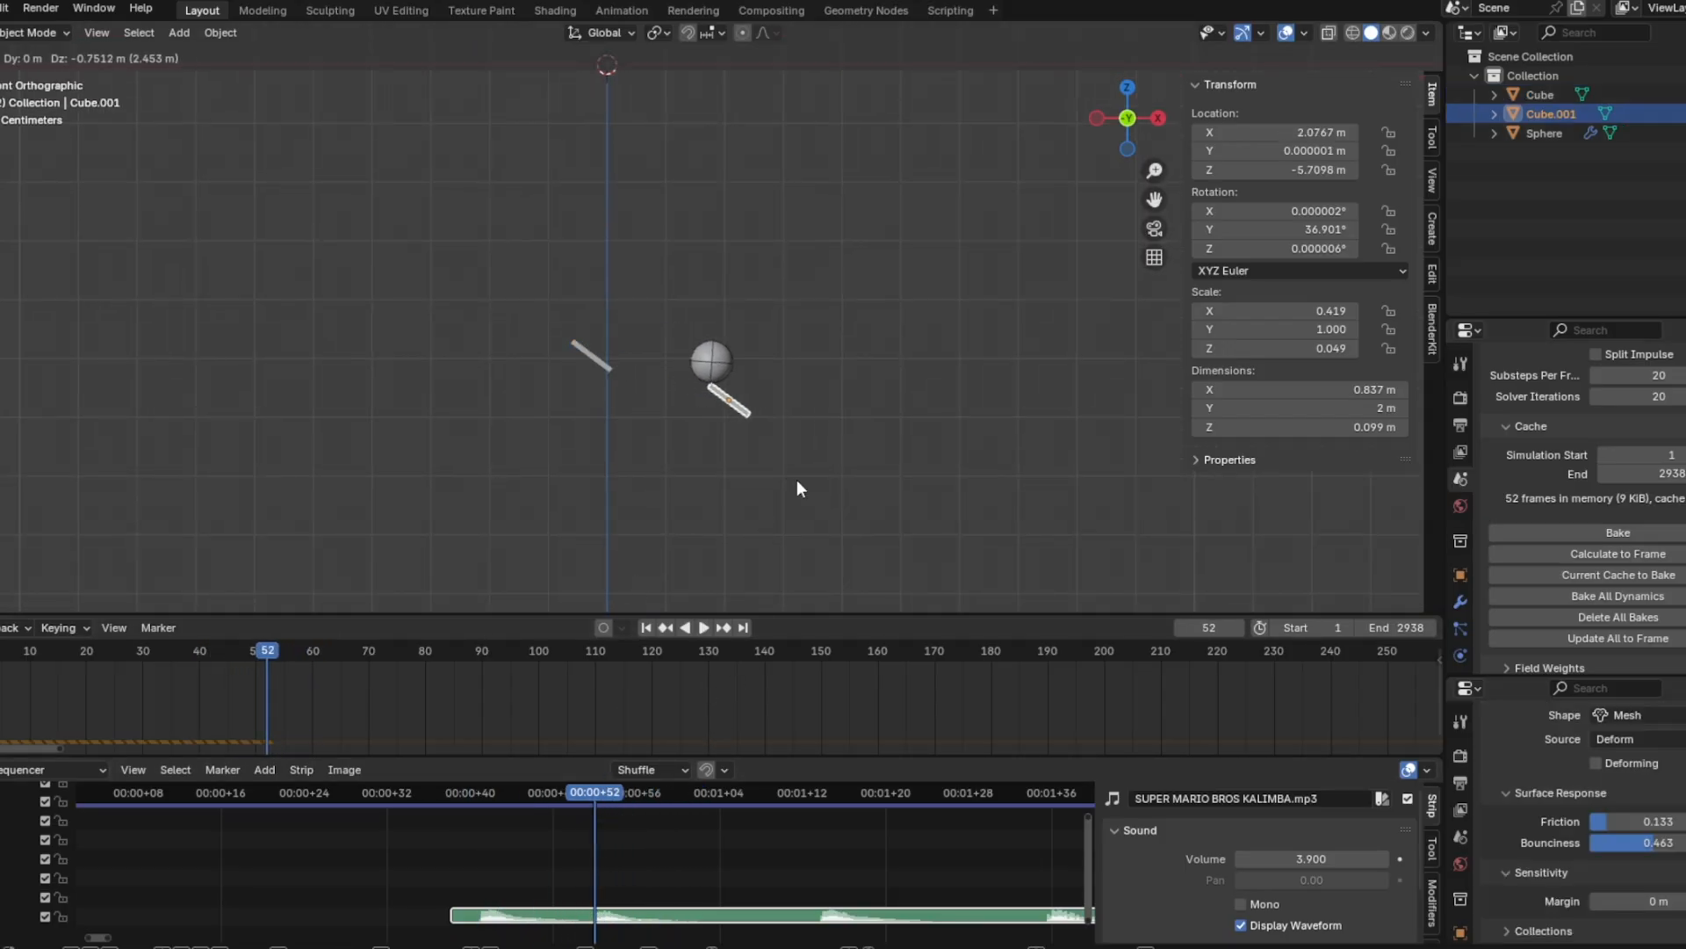
left_click(798, 481)
scroll(820, 422, "up", 3)
key("r")
left_click(766, 337)
key("g")
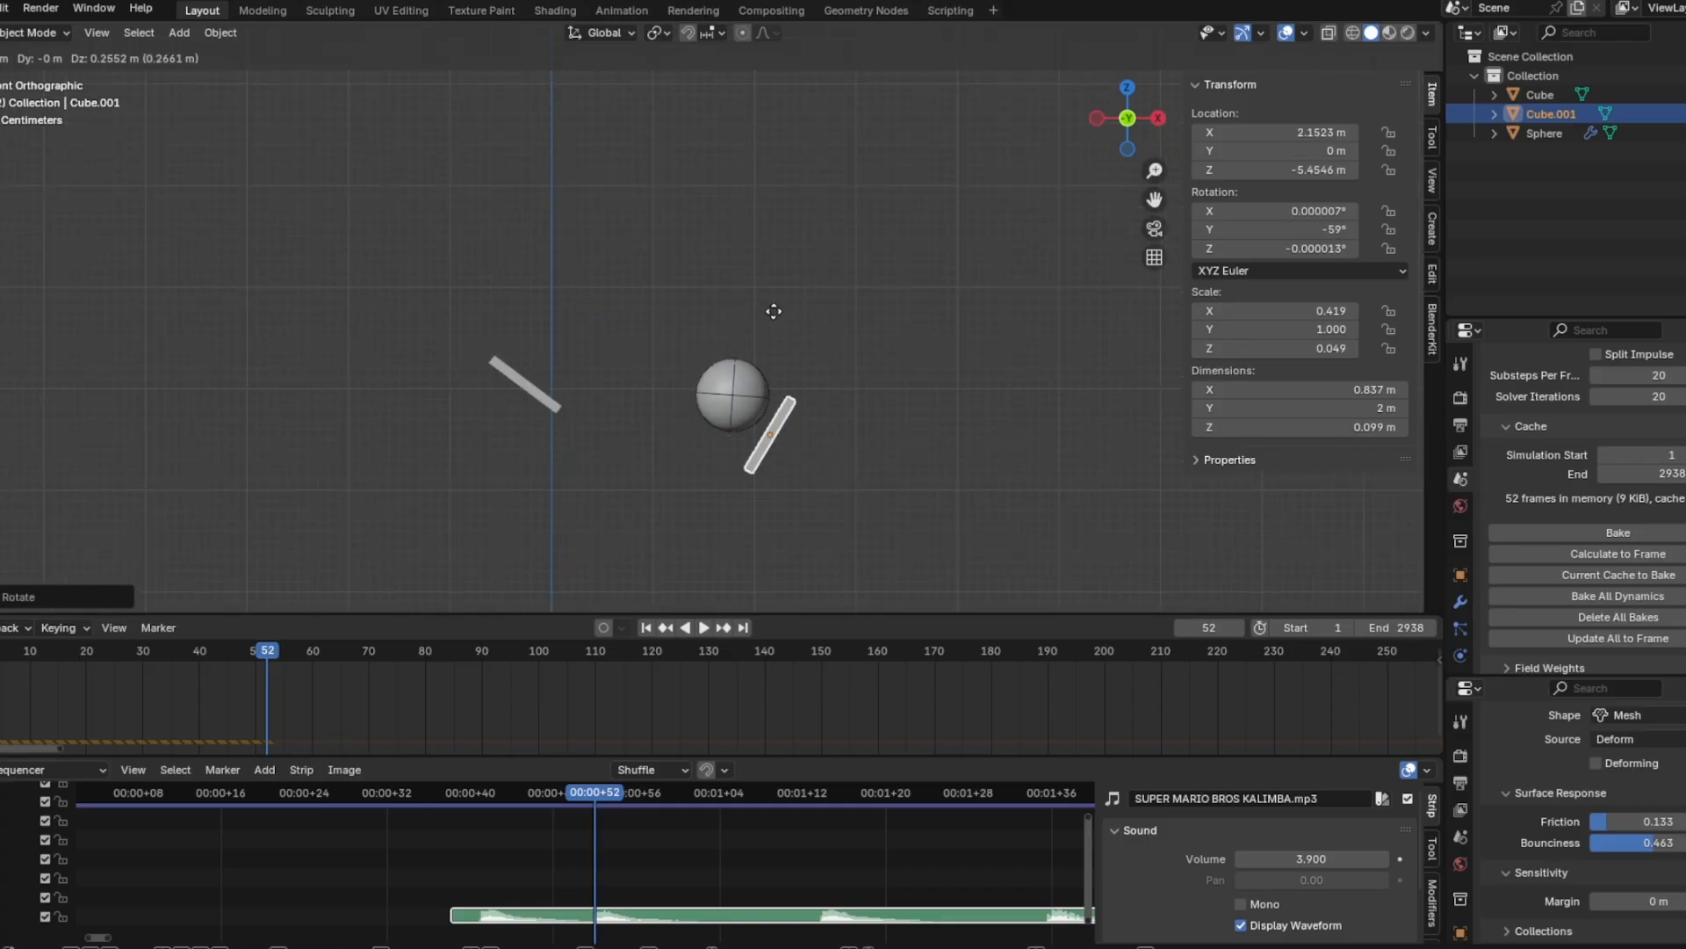
left_click(778, 292)
Adjust the second plate to about -72.6° around Y at X 2.209 m, Z -5.209 m, and calculate the simulation to the frame
key("r")
left_click(746, 279)
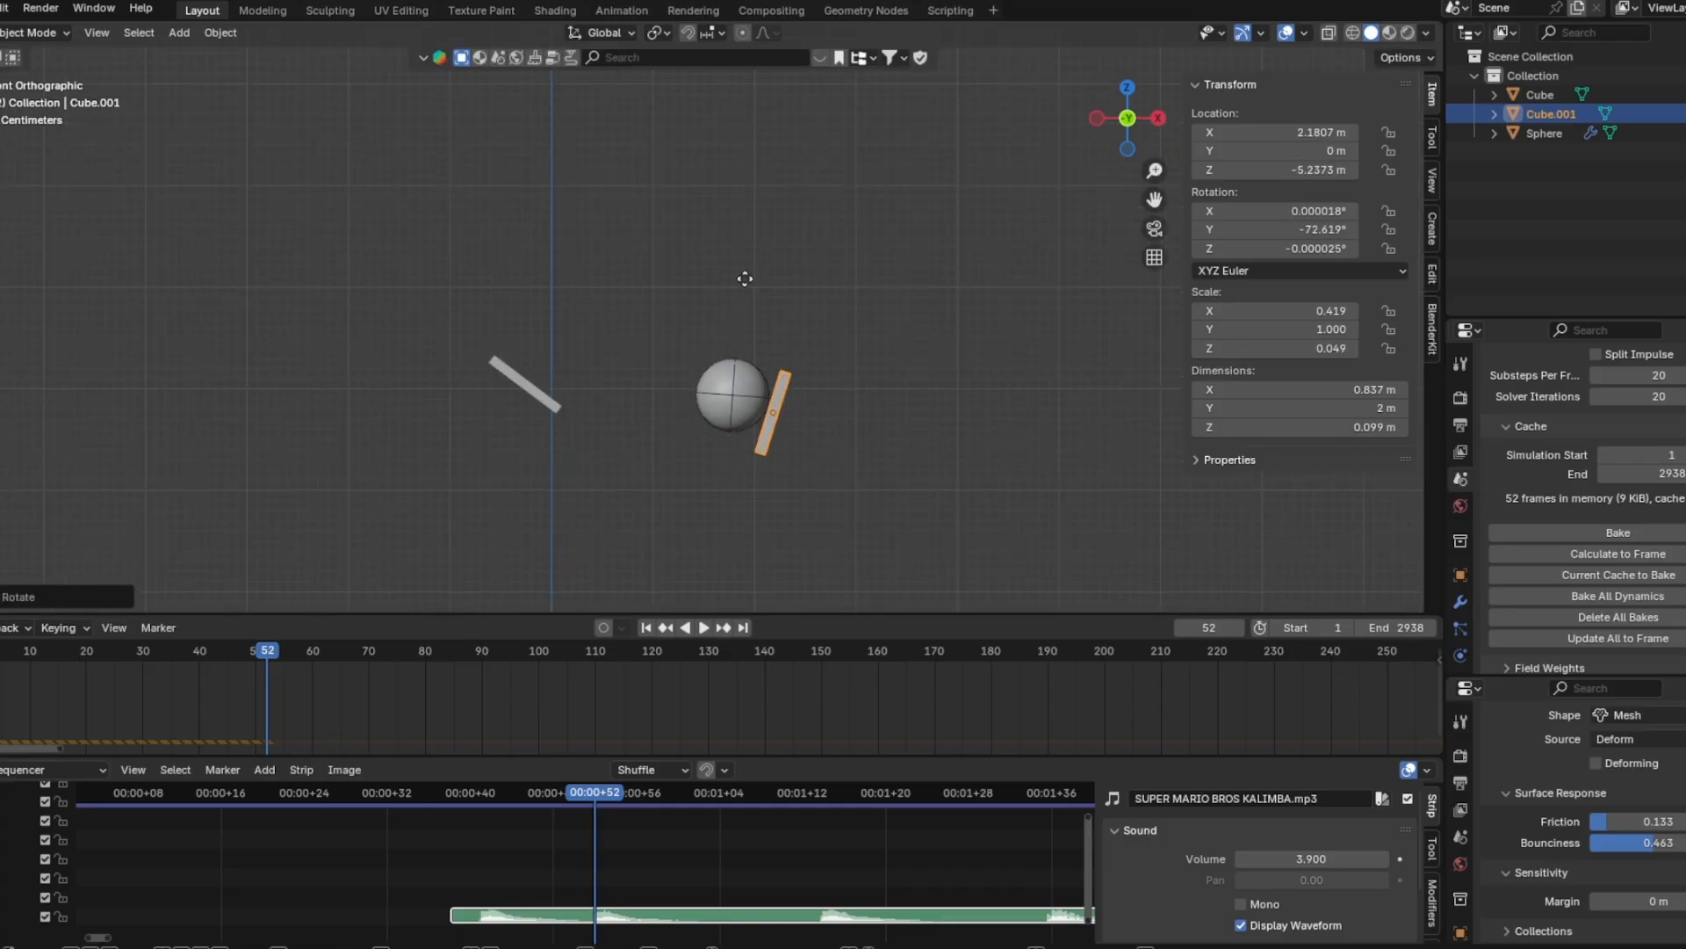
key("g")
left_click(748, 278)
left_click(1641, 553)
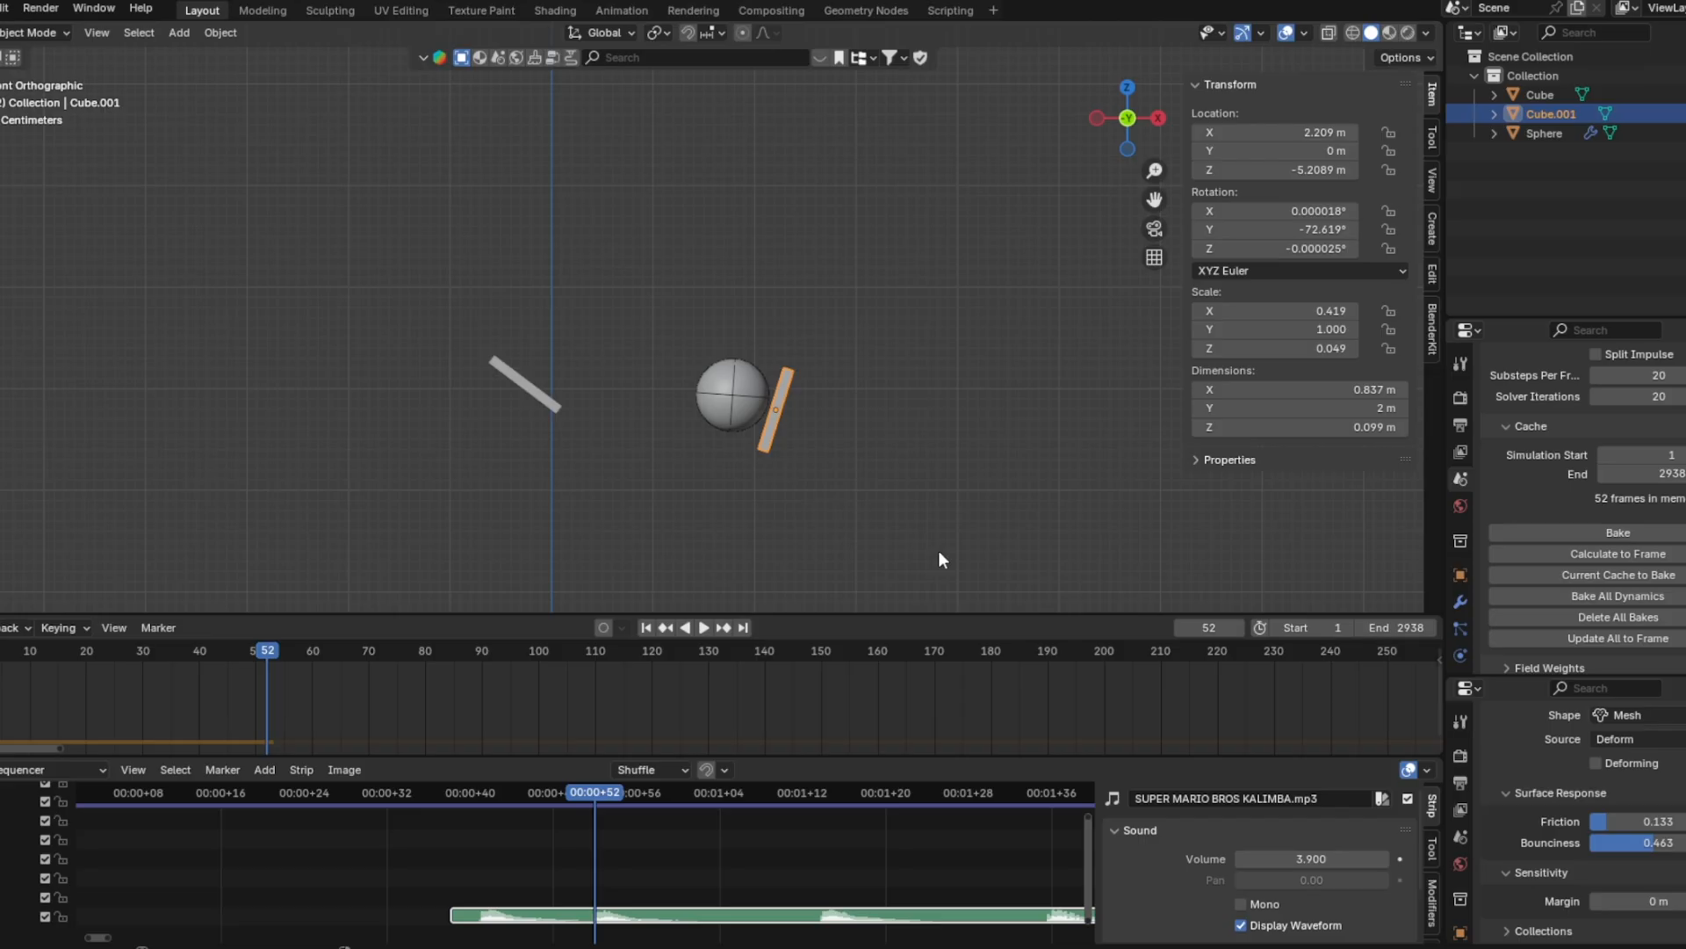
At the third note, frame 74, duplicate the second plate to the sphere's left side and rotate it to about -116° around Y
middle_click_drag(938, 550, 1026, 367, "shift")
left_click_drag(777, 795, 825, 780)
key("shift+d")
left_click(692, 435)
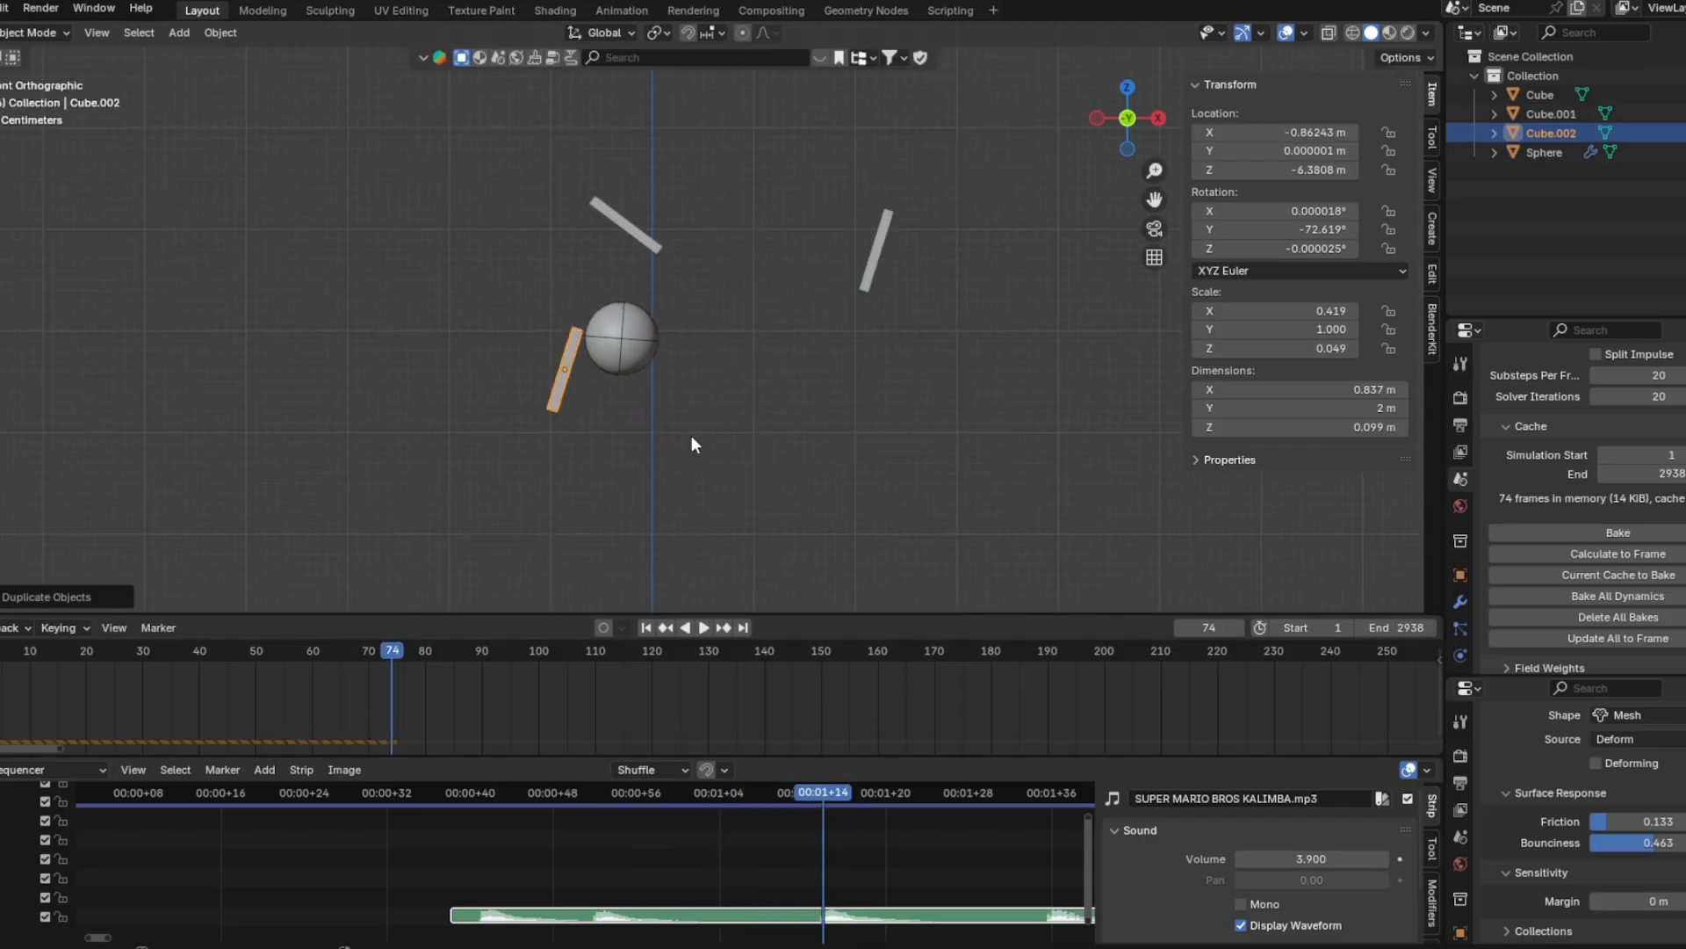
key("r")
left_click(729, 325)
key("g")
left_click(743, 323)
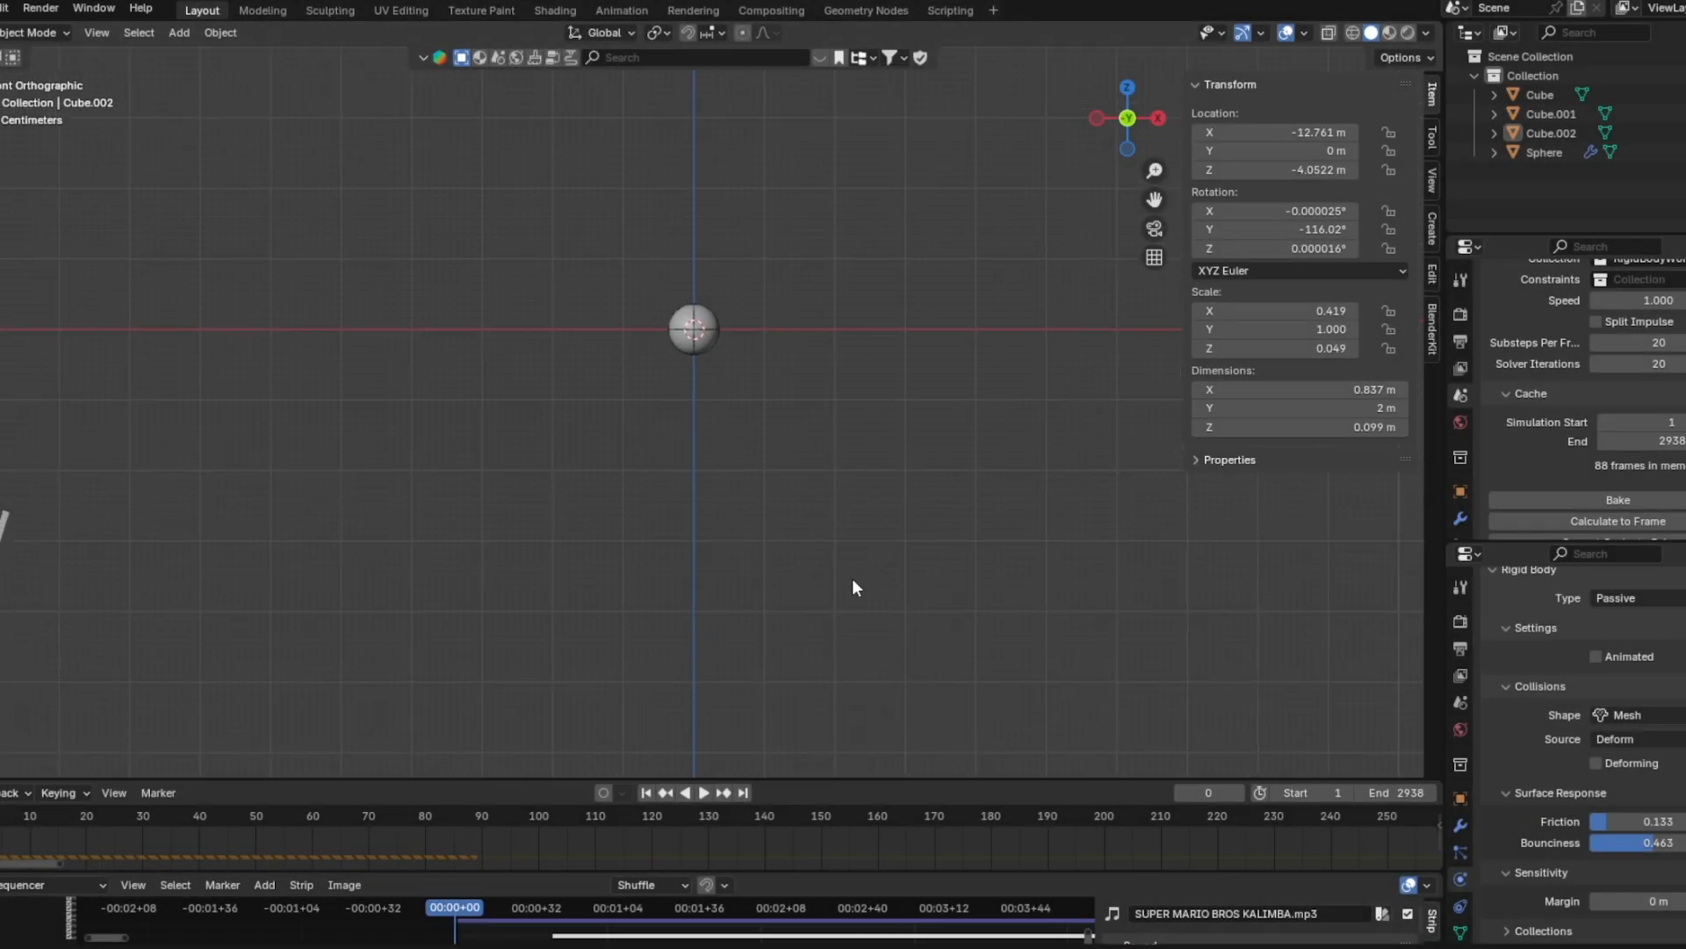
Add a Bézier curve at the world origin, where the sphere starts
middle_click_drag(836, 571, 831, 551, "shift")
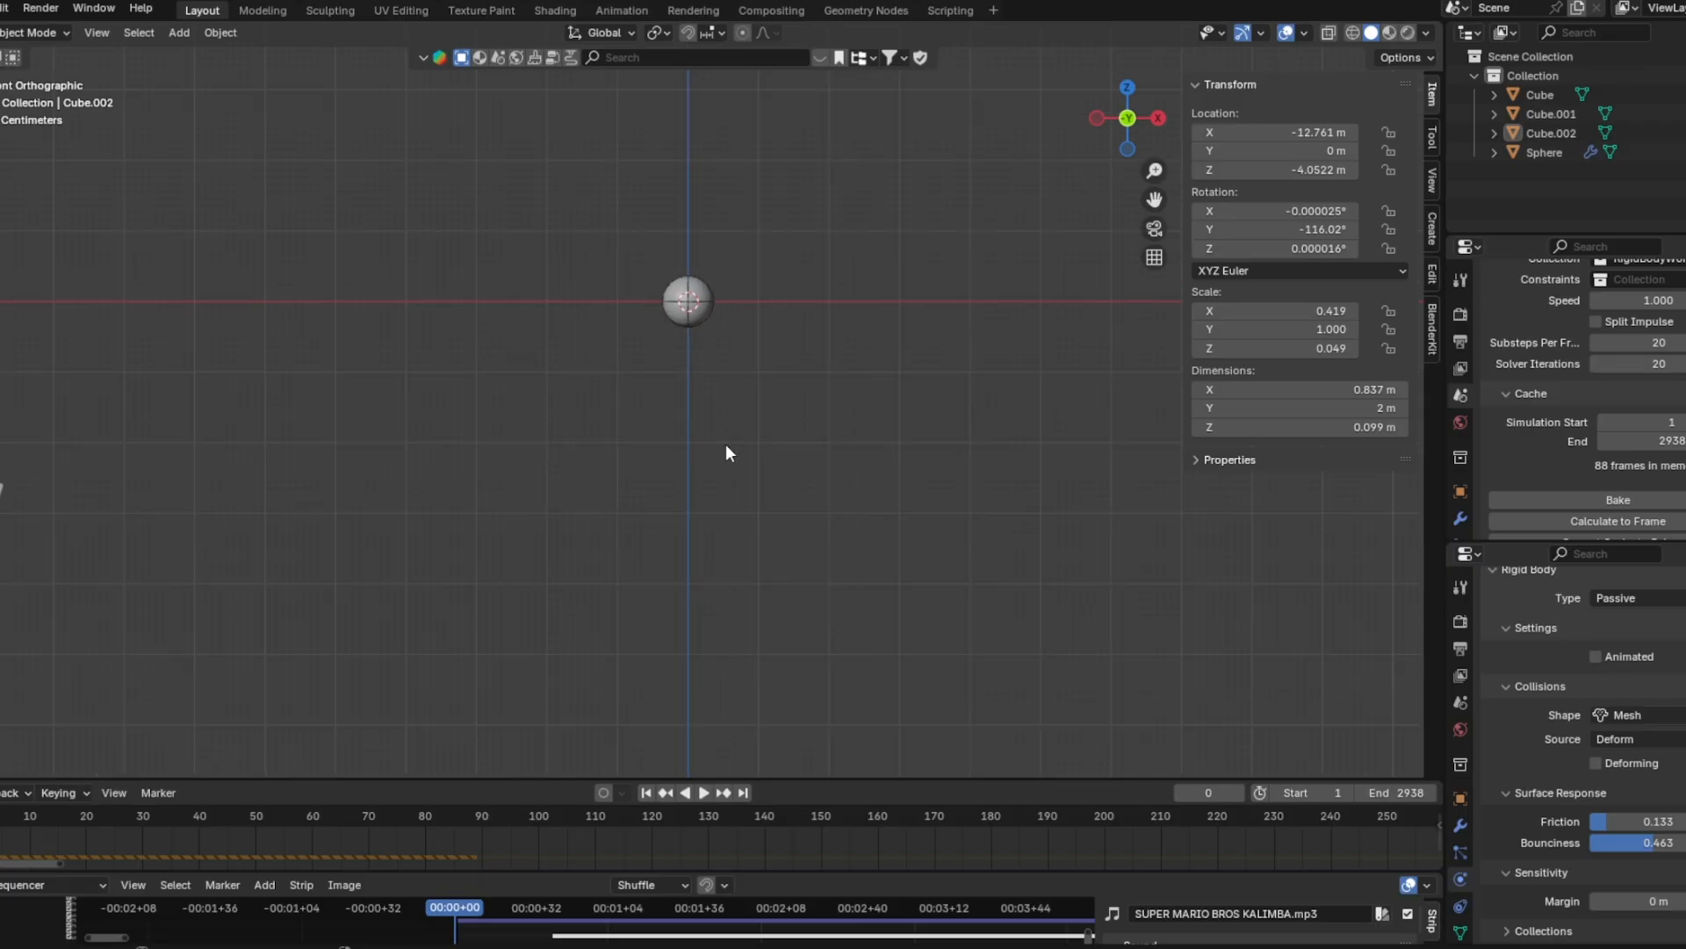
scroll(725, 444, "up", 1)
key("shift+a")
mouse_move(689, 485)
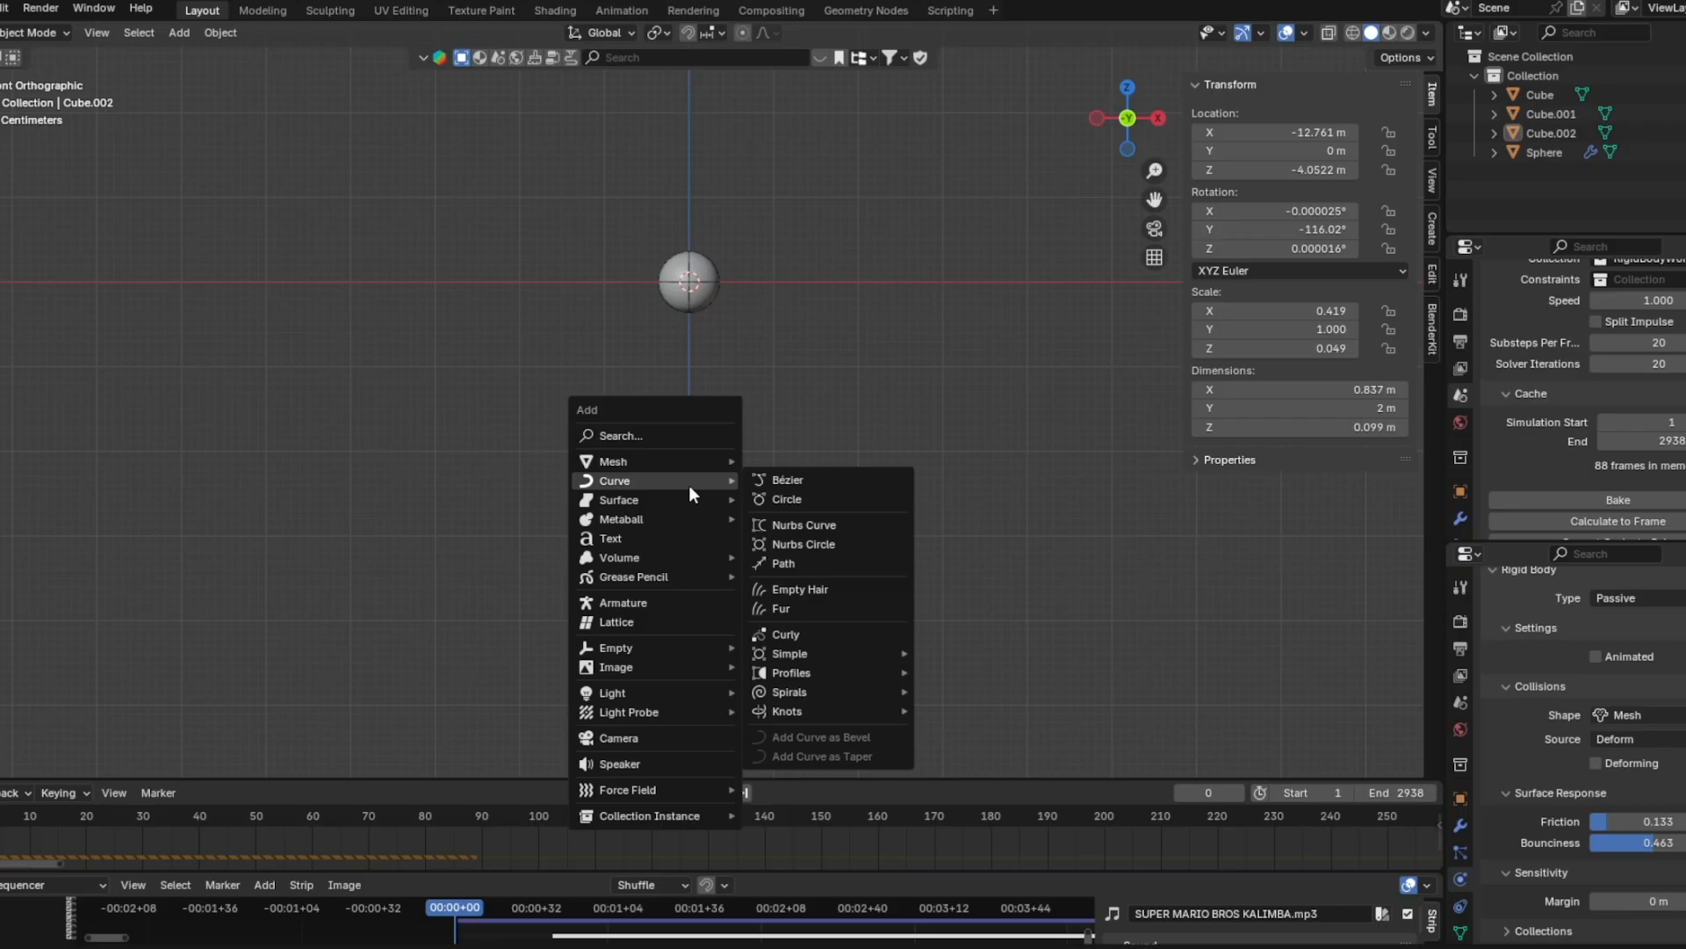
left_click(780, 482)
Flatten all of the Bézier curve's points along the global Y axis in Edit Mode so it lies in one plane
middle_click_drag(784, 480, 830, 451)
key("Tab")
key("s")
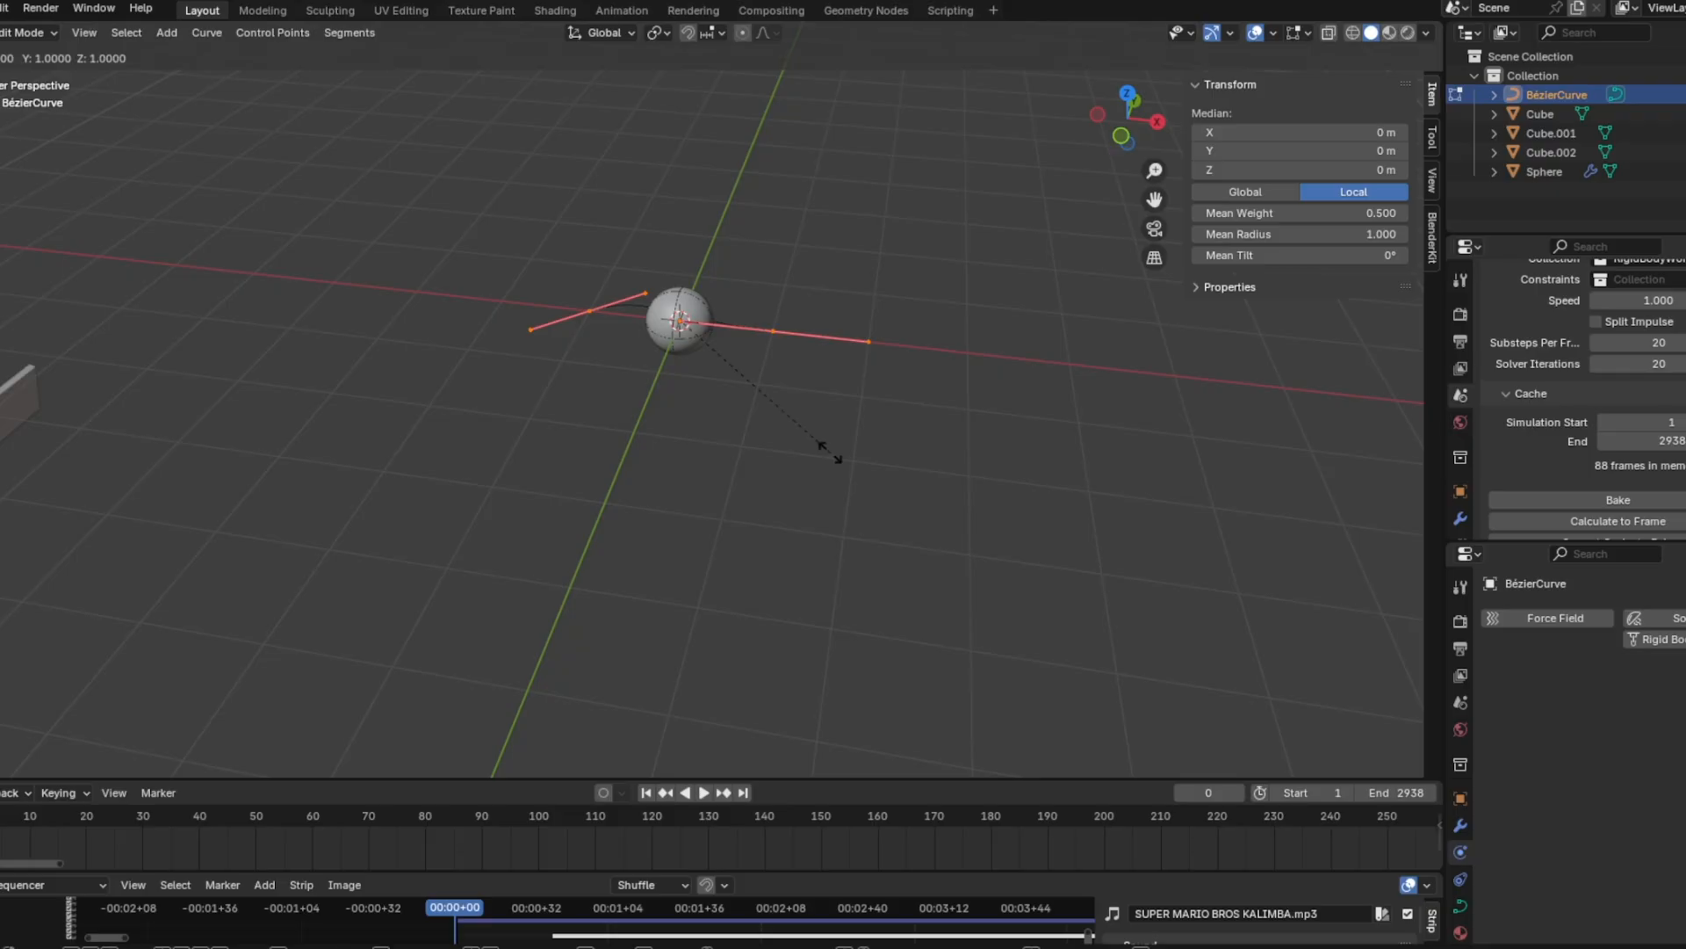
key("y")
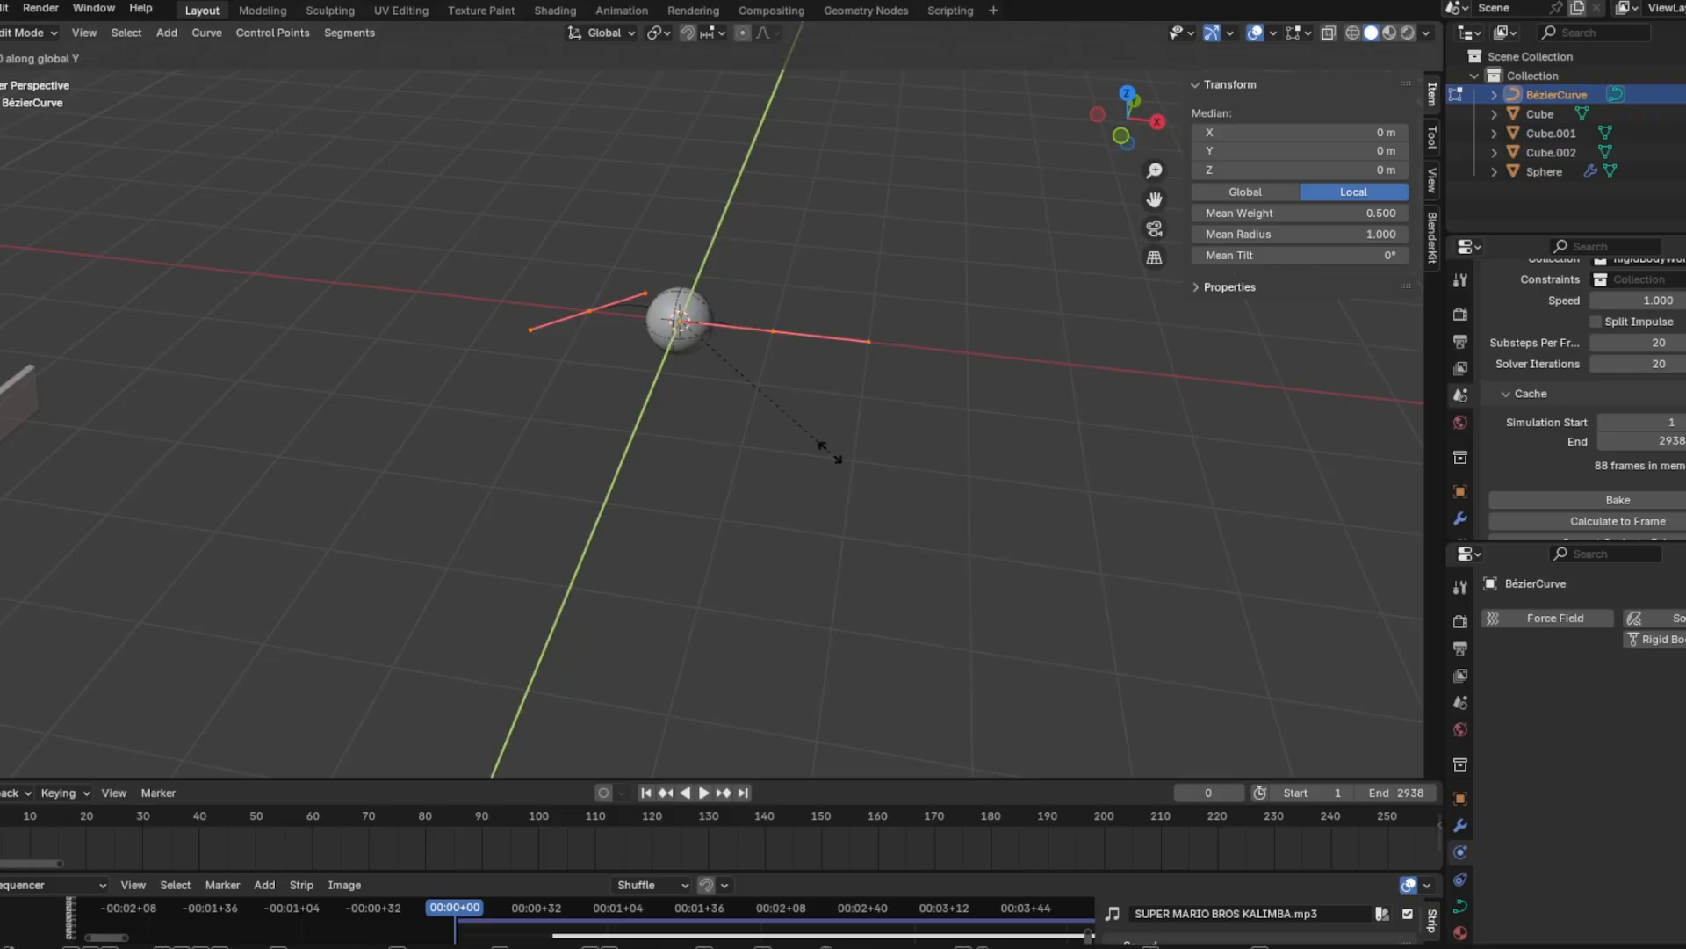
left_click(829, 452)
middle_click_drag(828, 451, 827, 430)
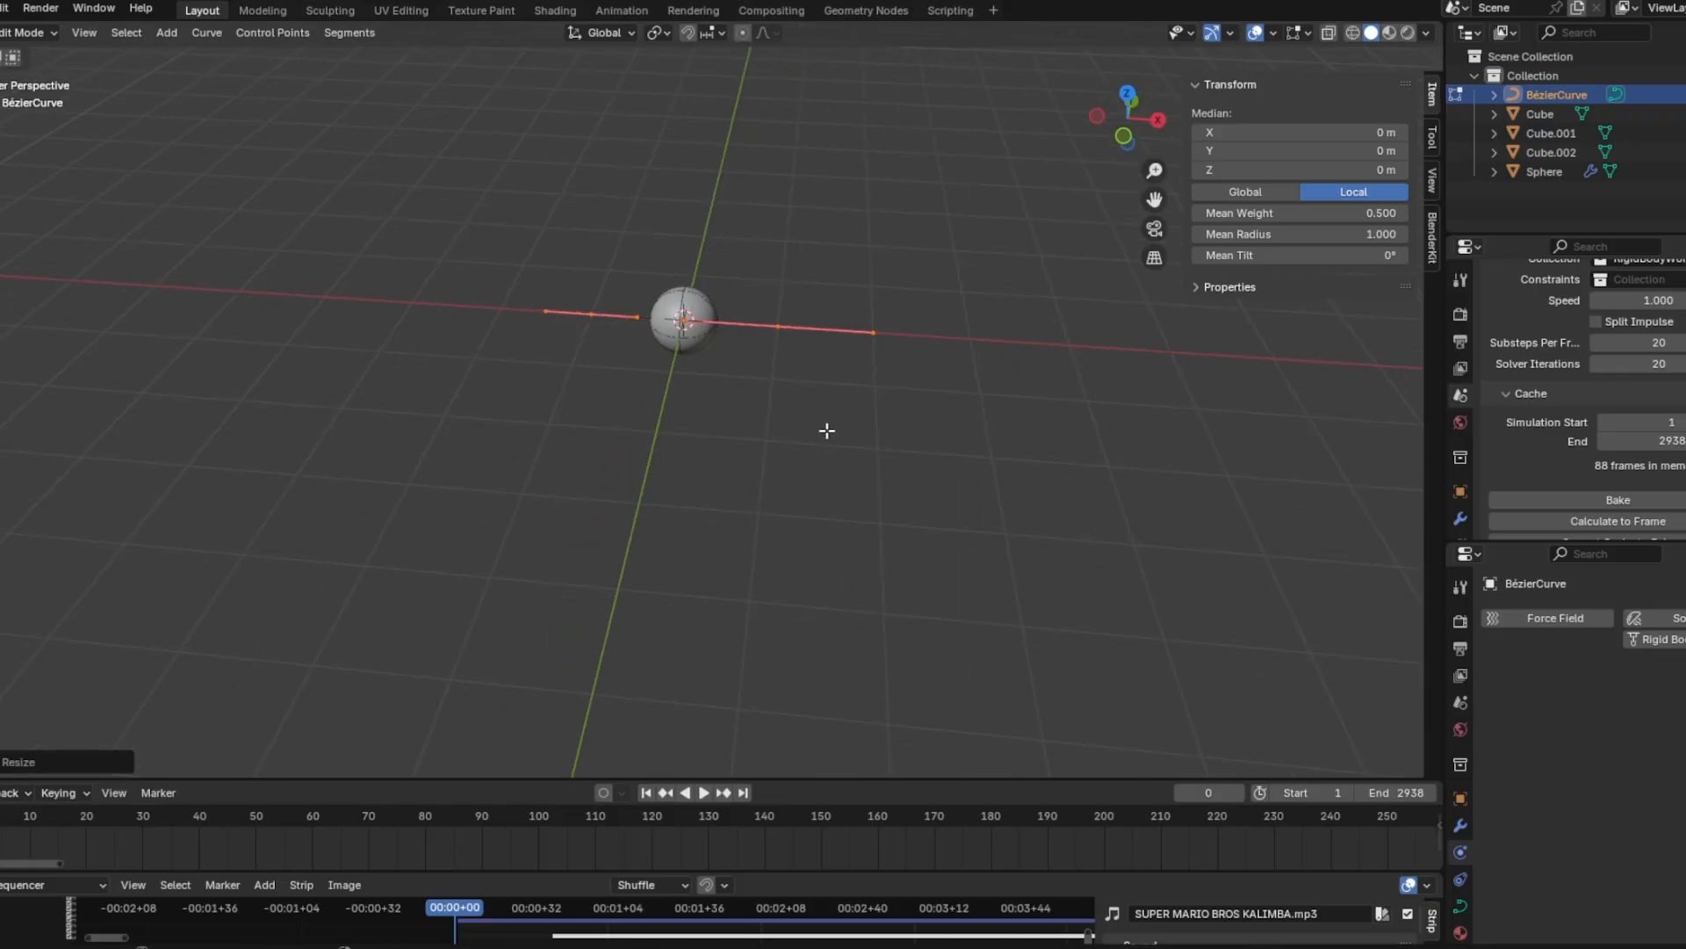
Move all points of the Bézier curve straight down about 2.05 m so it lies below the sphere
key("KP_1")
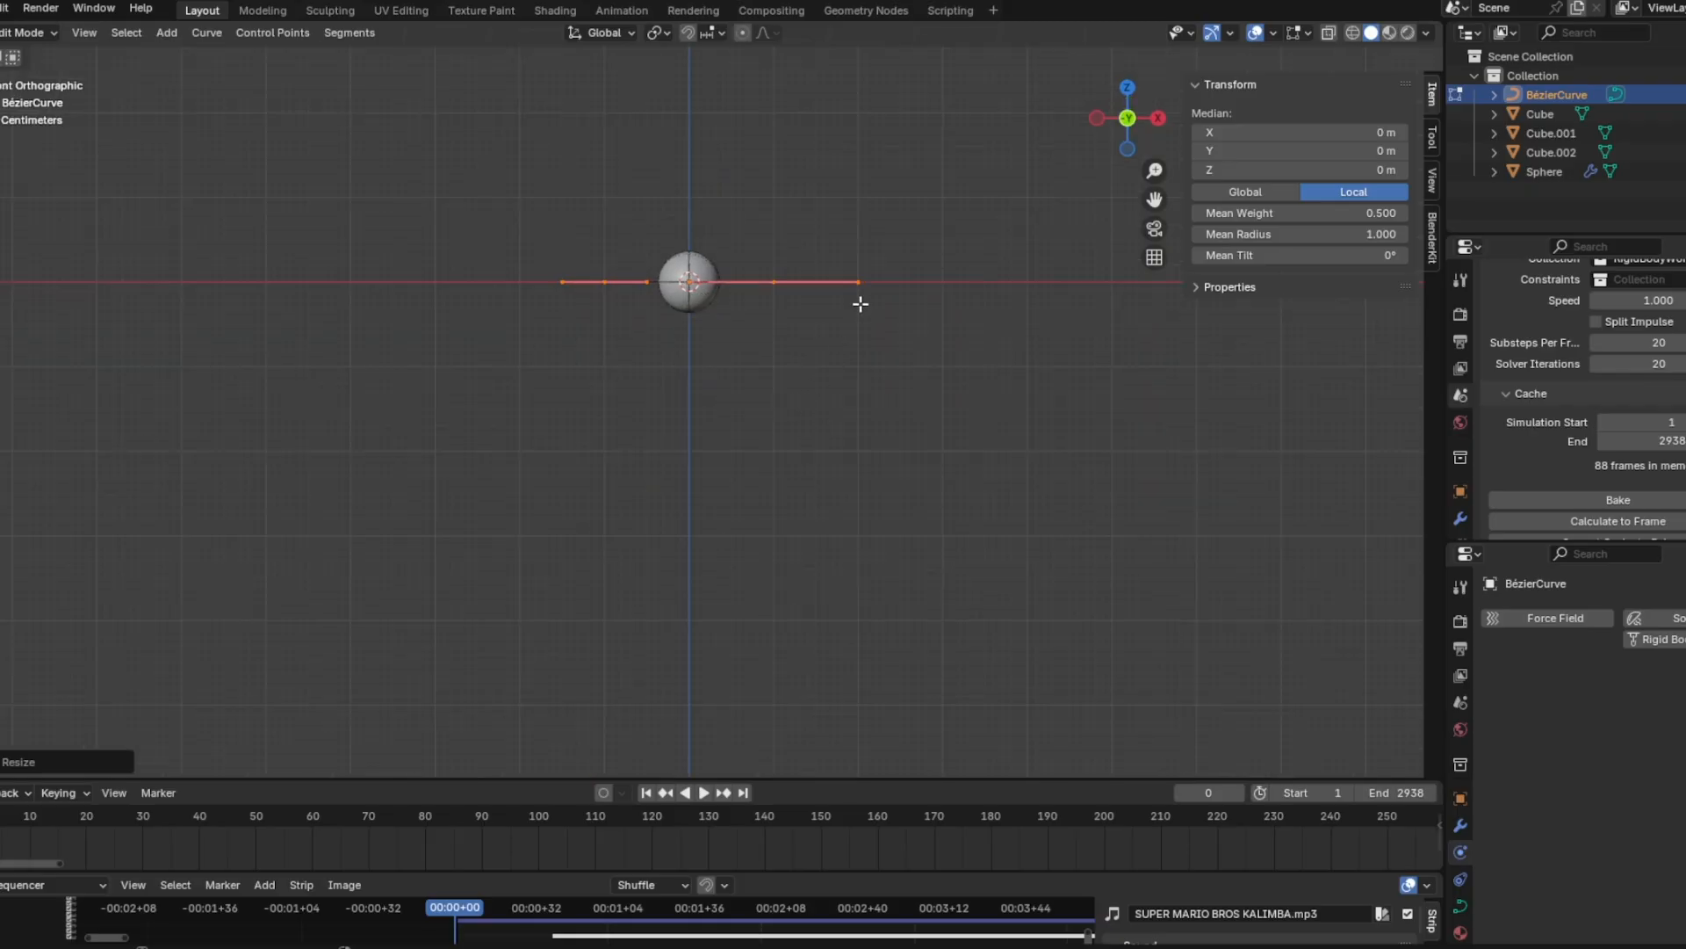
middle_click_drag(860, 304, 835, 294, "shift")
key("g")
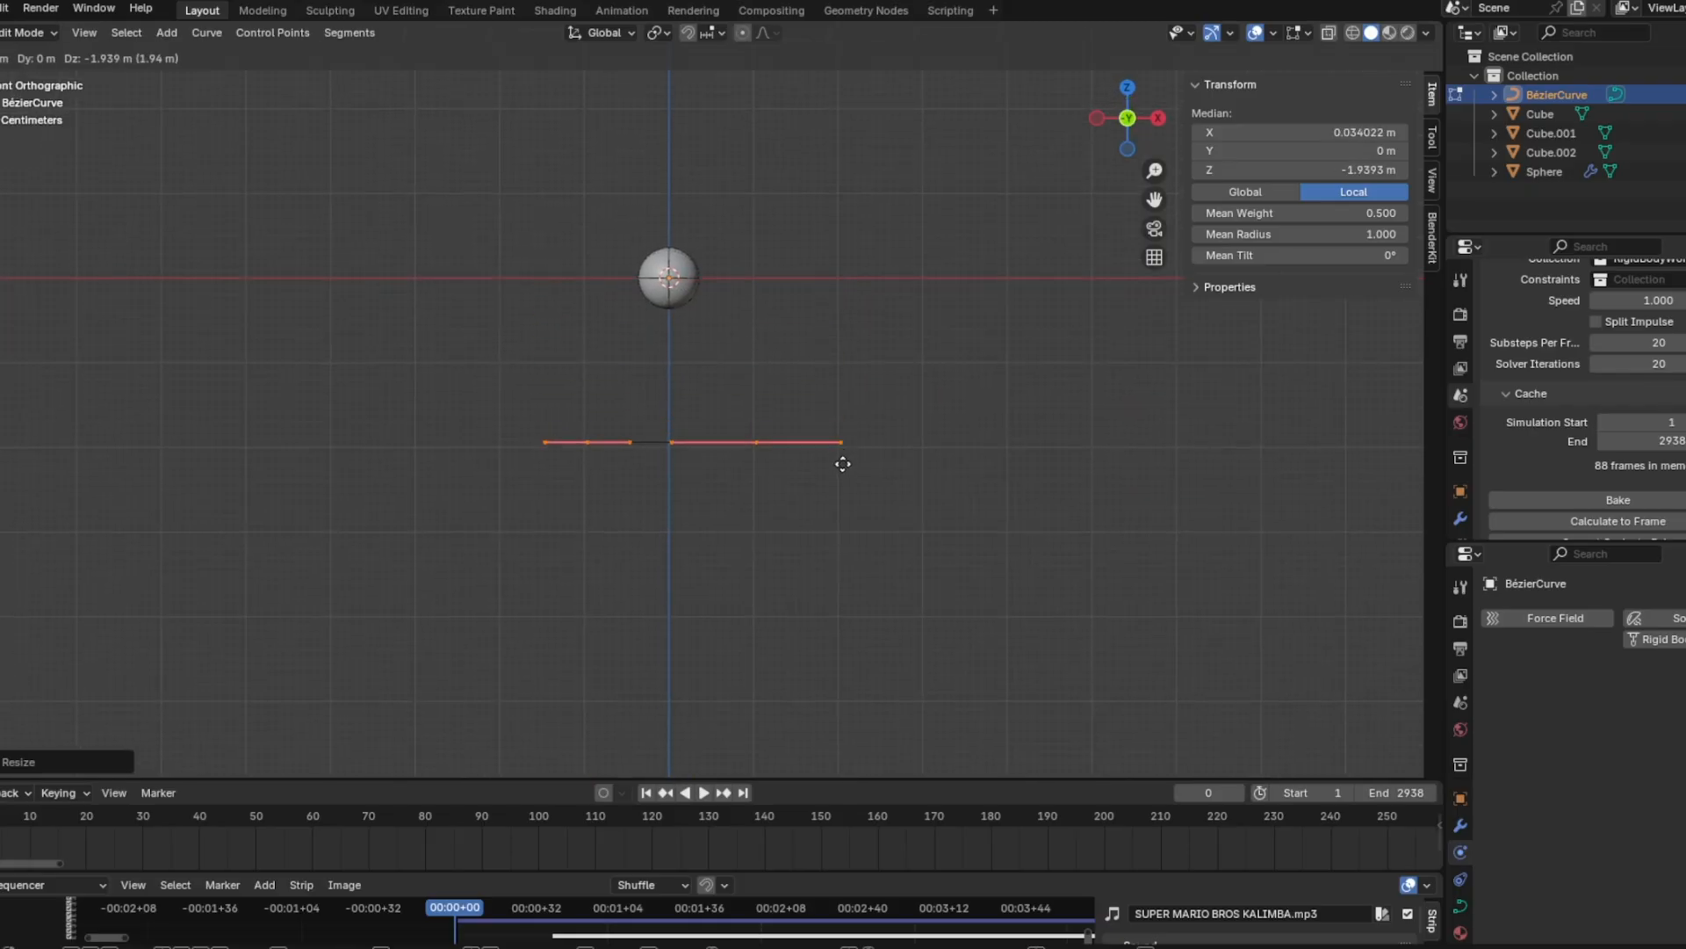
left_click(760, 451)
Move the curve's end point to about X 2.77 m, Z -2.80 m and rotate its handles so the end slopes upward
left_click(760, 451)
key("g")
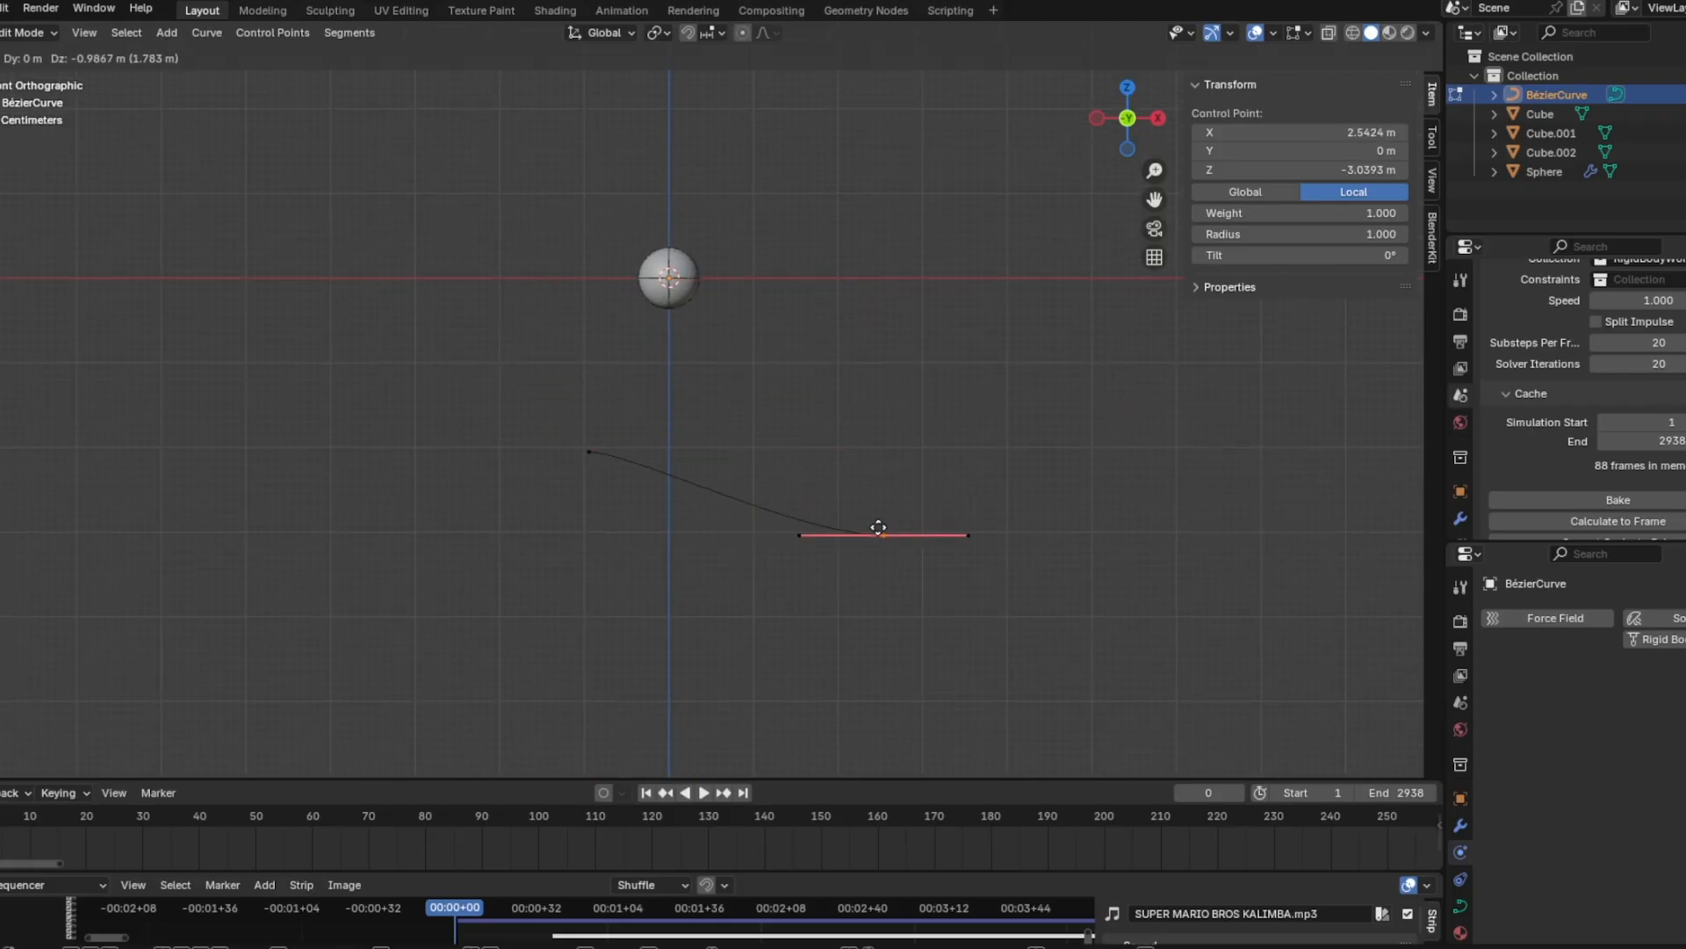
left_click(885, 530)
key("r")
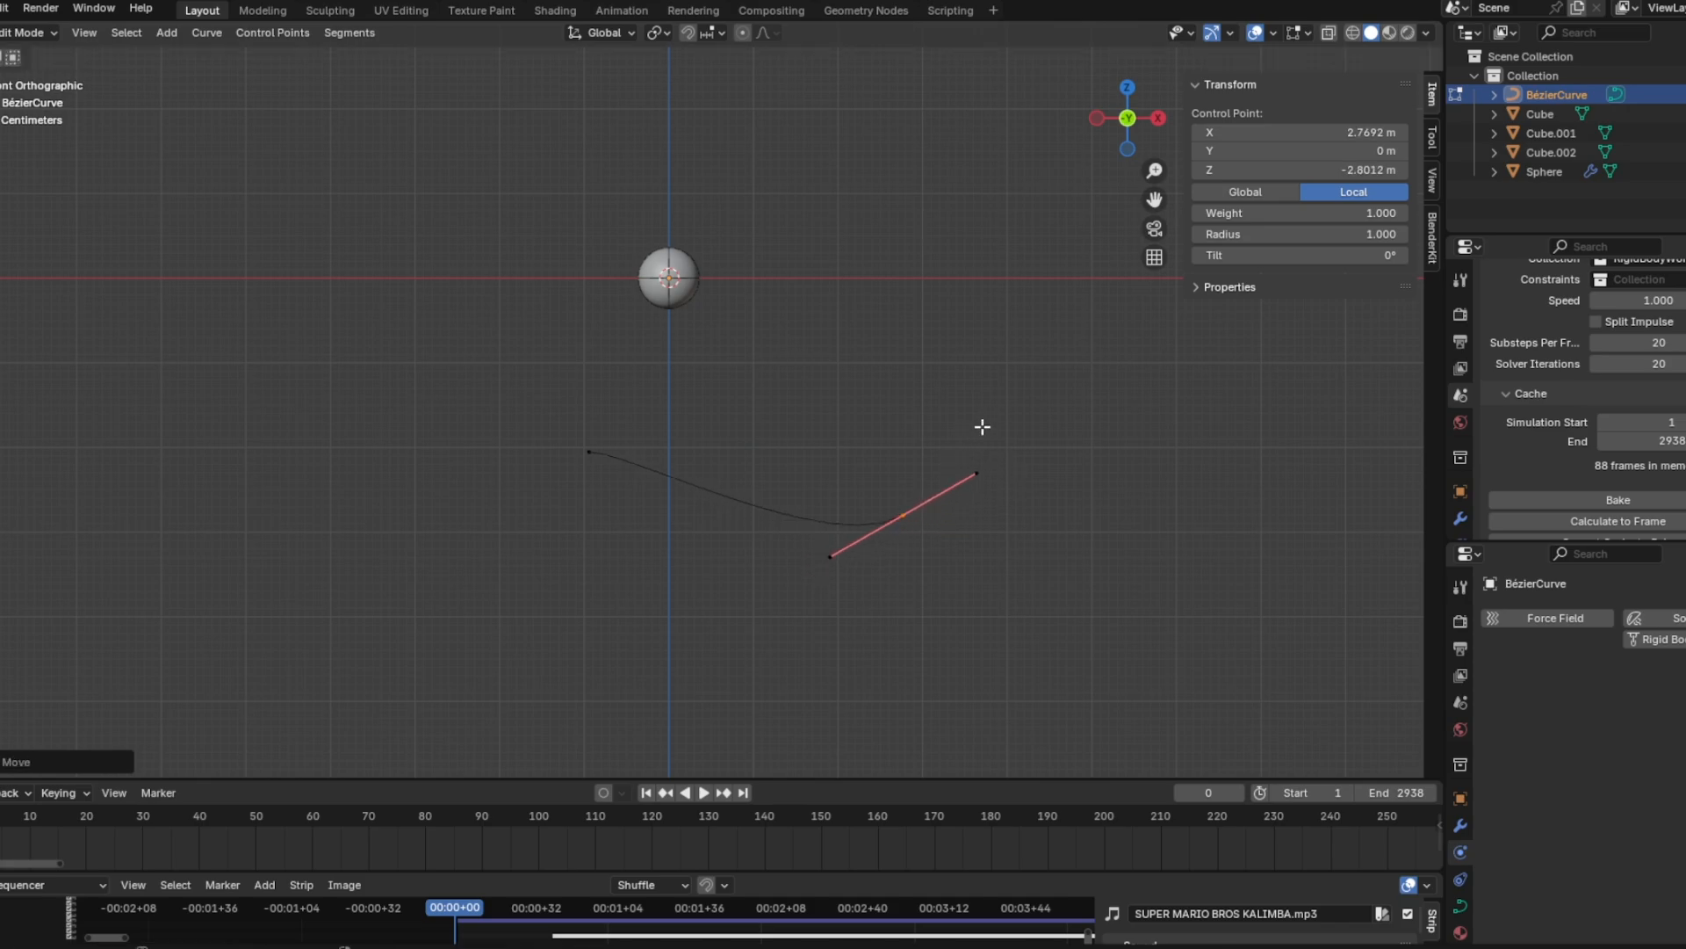
left_click(1072, 415)
Rotate the handles of the curve's start point slightly counterclockwise and scale them longer
left_click_drag(598, 470, 602, 474)
key("r")
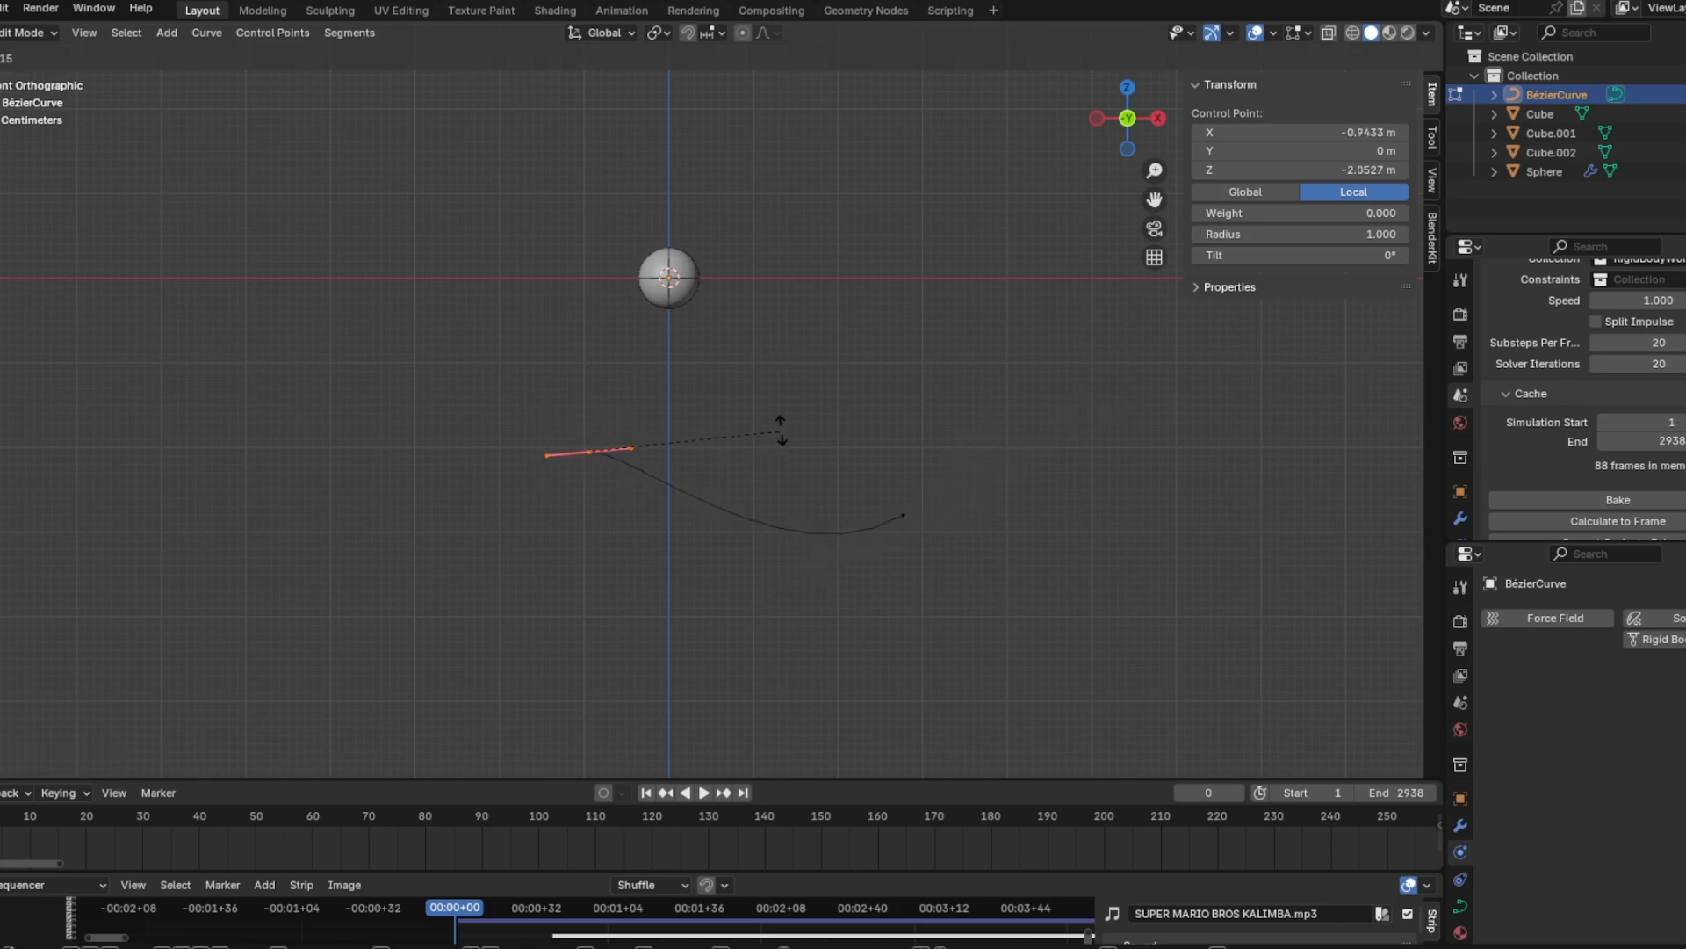
left_click(792, 409)
key("s")
left_click(957, 385)
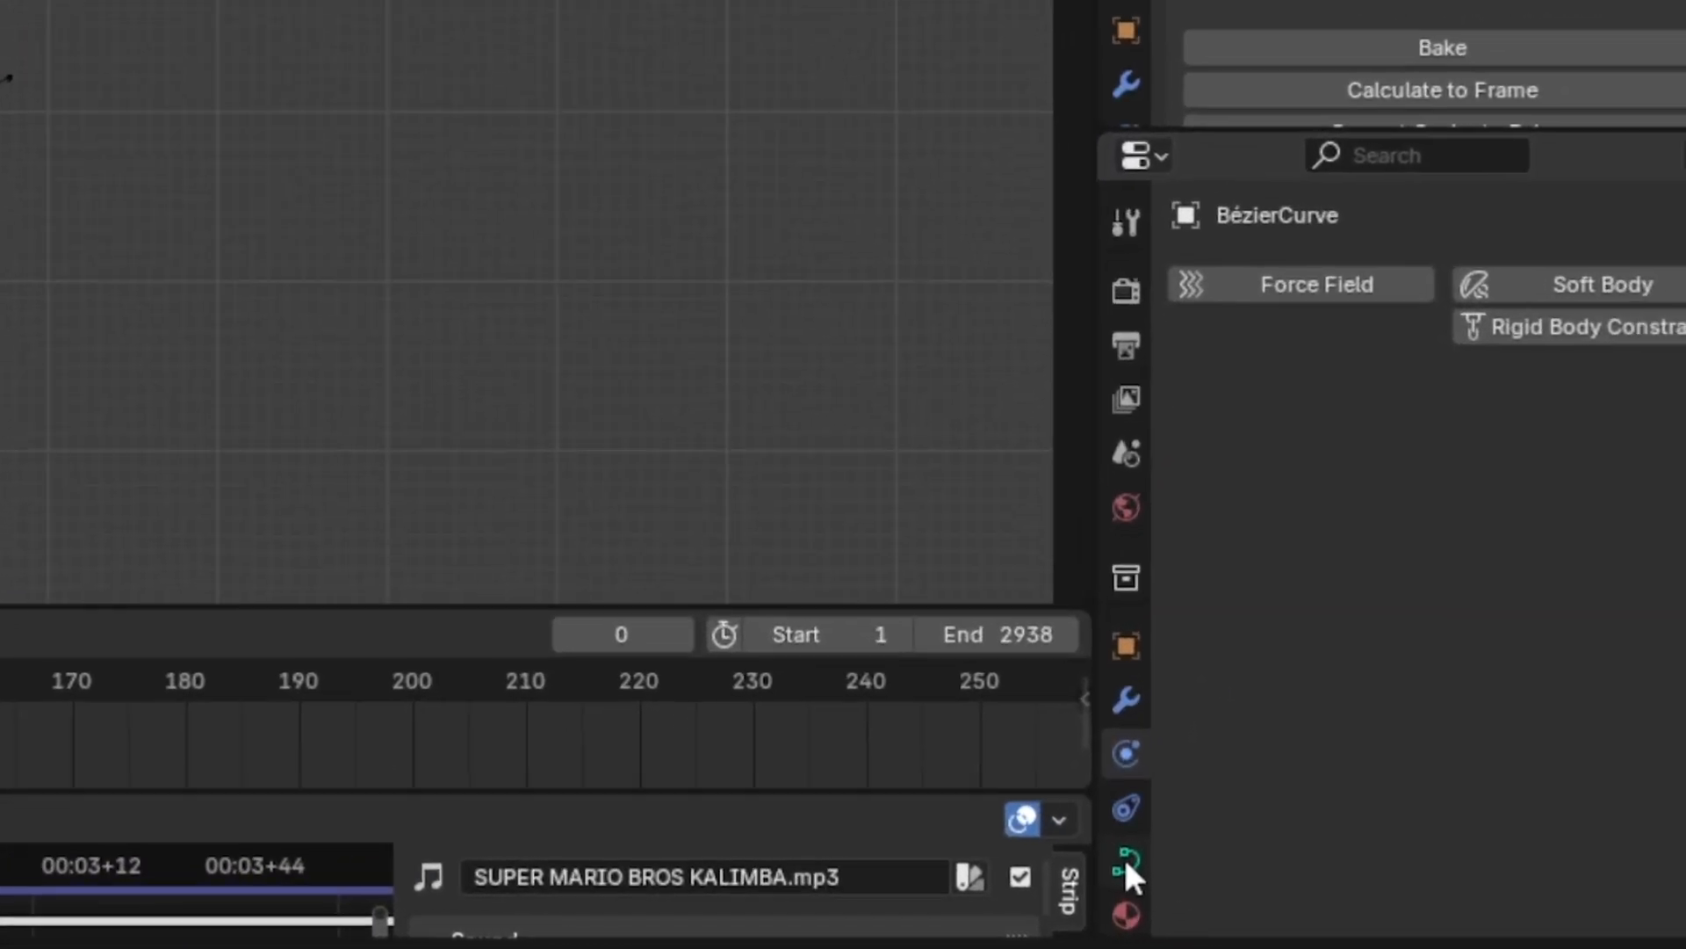
Thicken the curve with a round geometry bevel of 0.03 m depth
left_click(1461, 906)
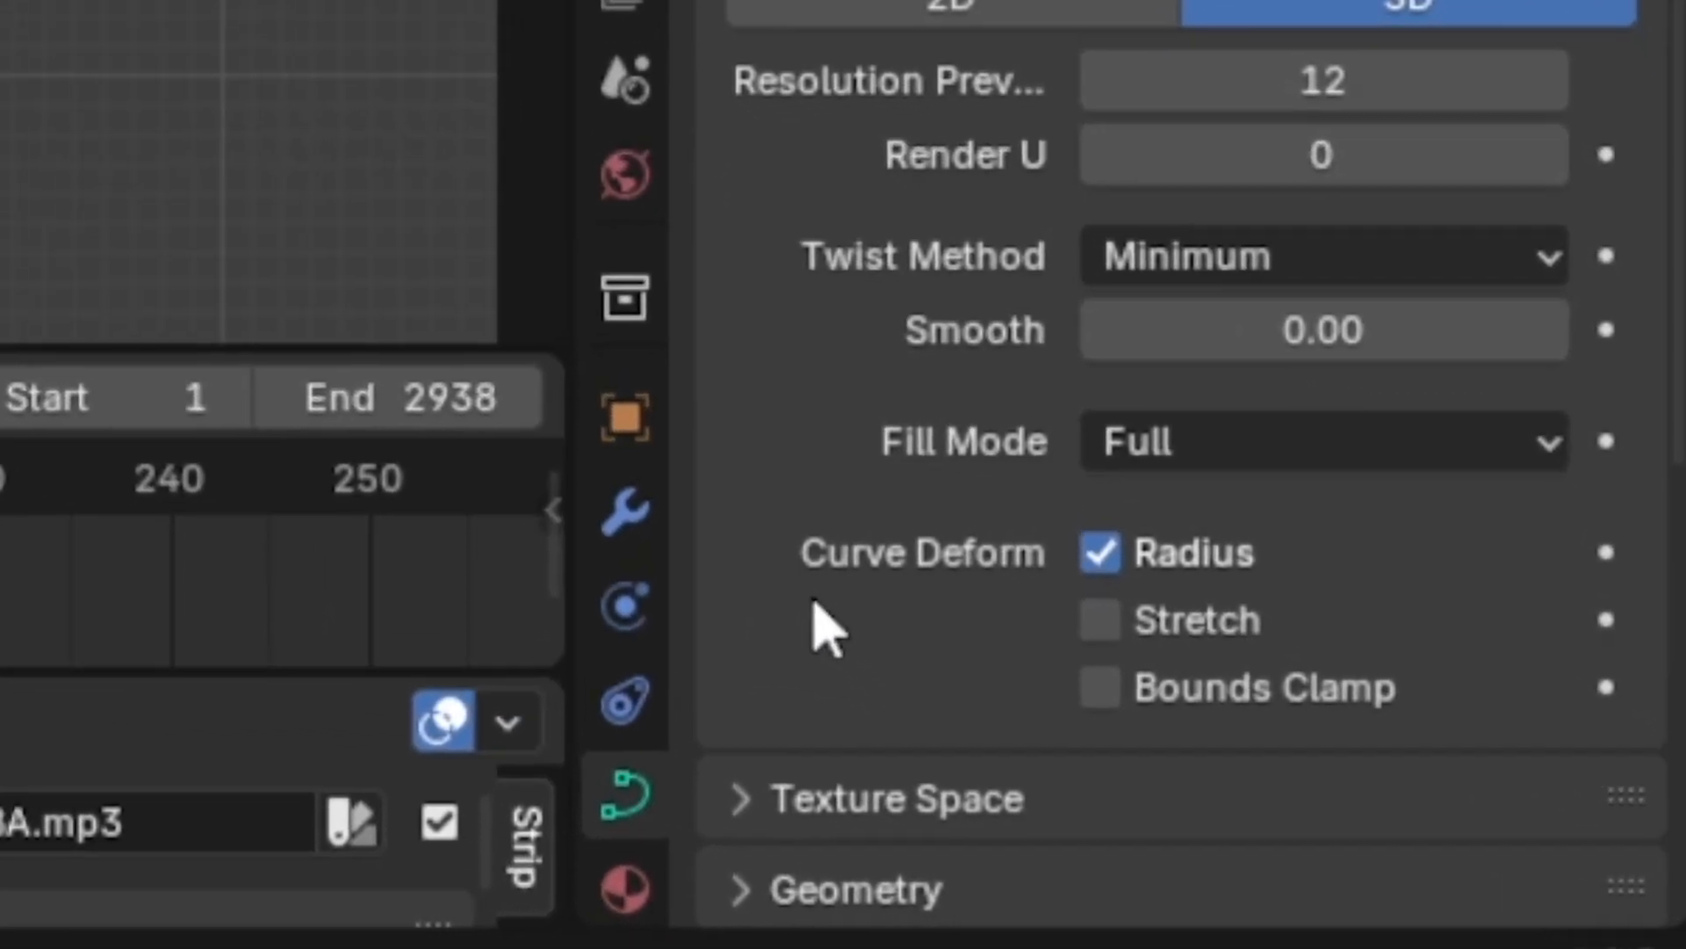
scroll(821, 625, "down", 6)
left_click(748, 349)
scroll(929, 207, "down", 3)
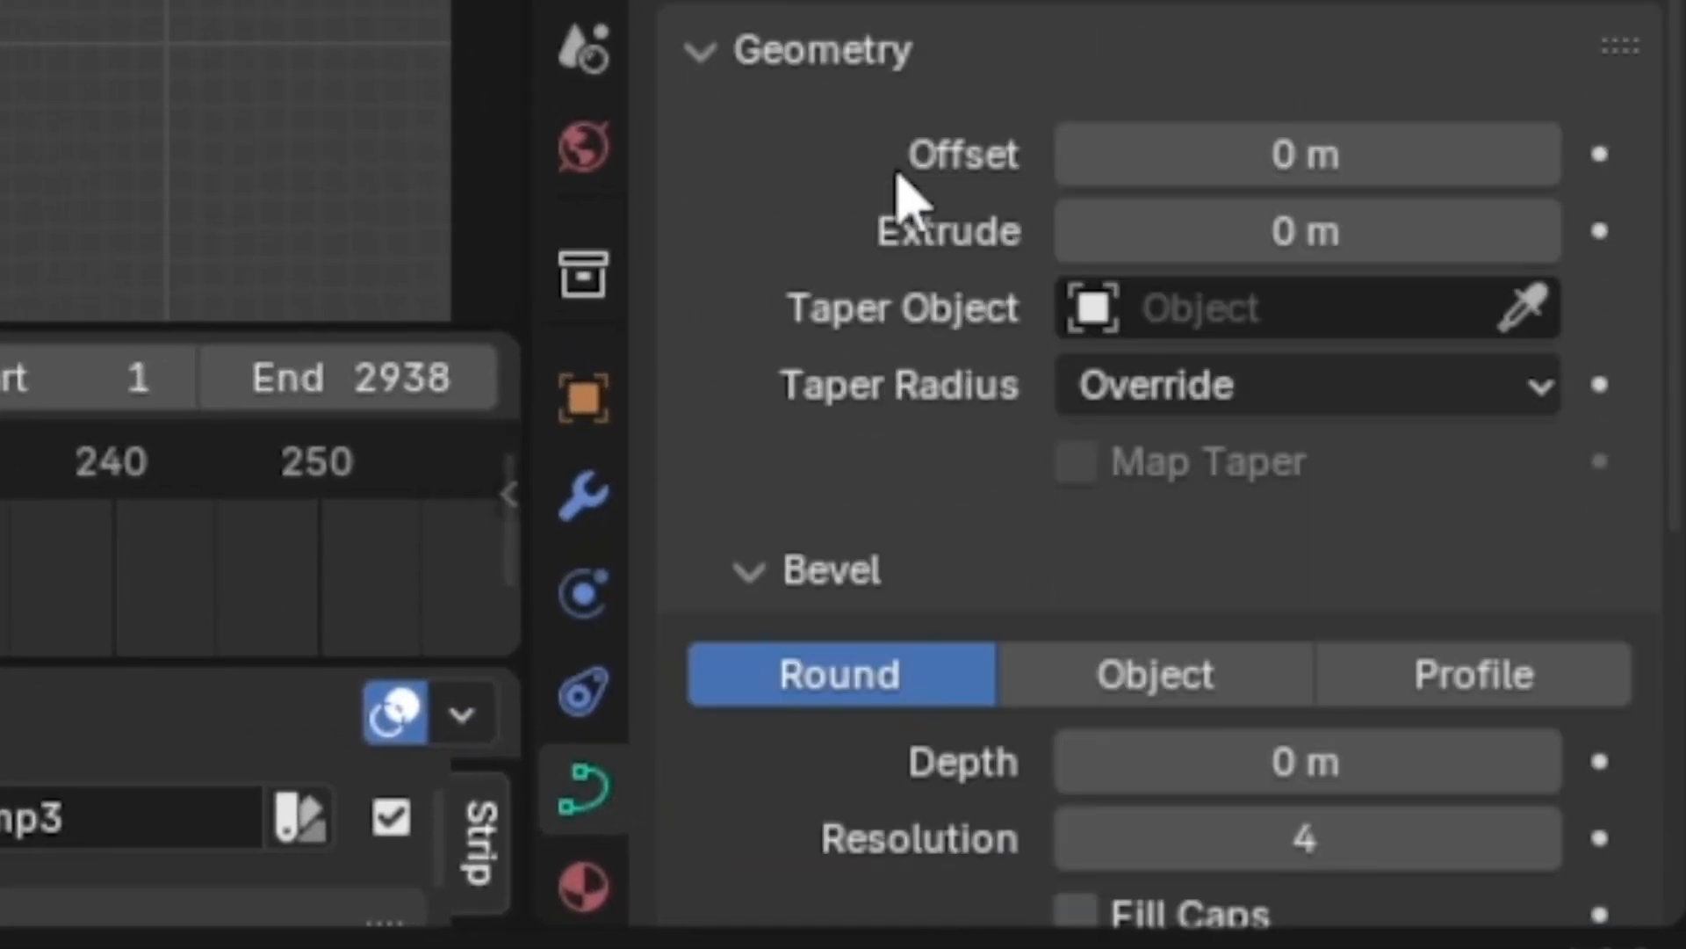
scroll(905, 193, "down", 4)
left_click(1542, 482)
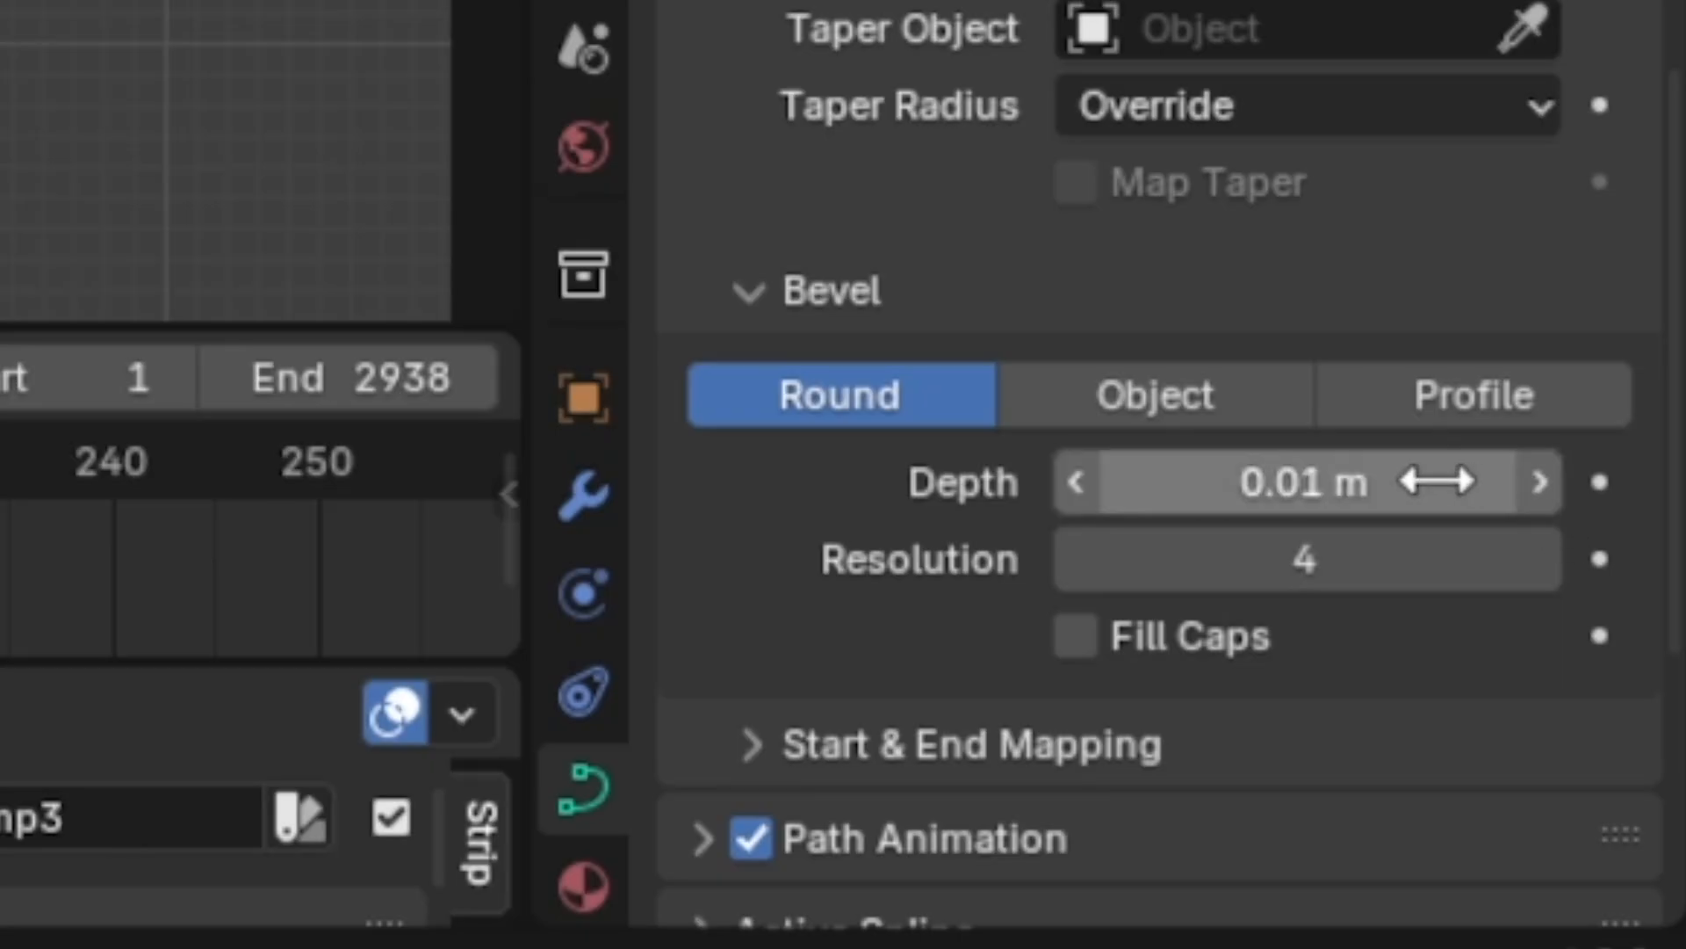
left_click(1539, 488)
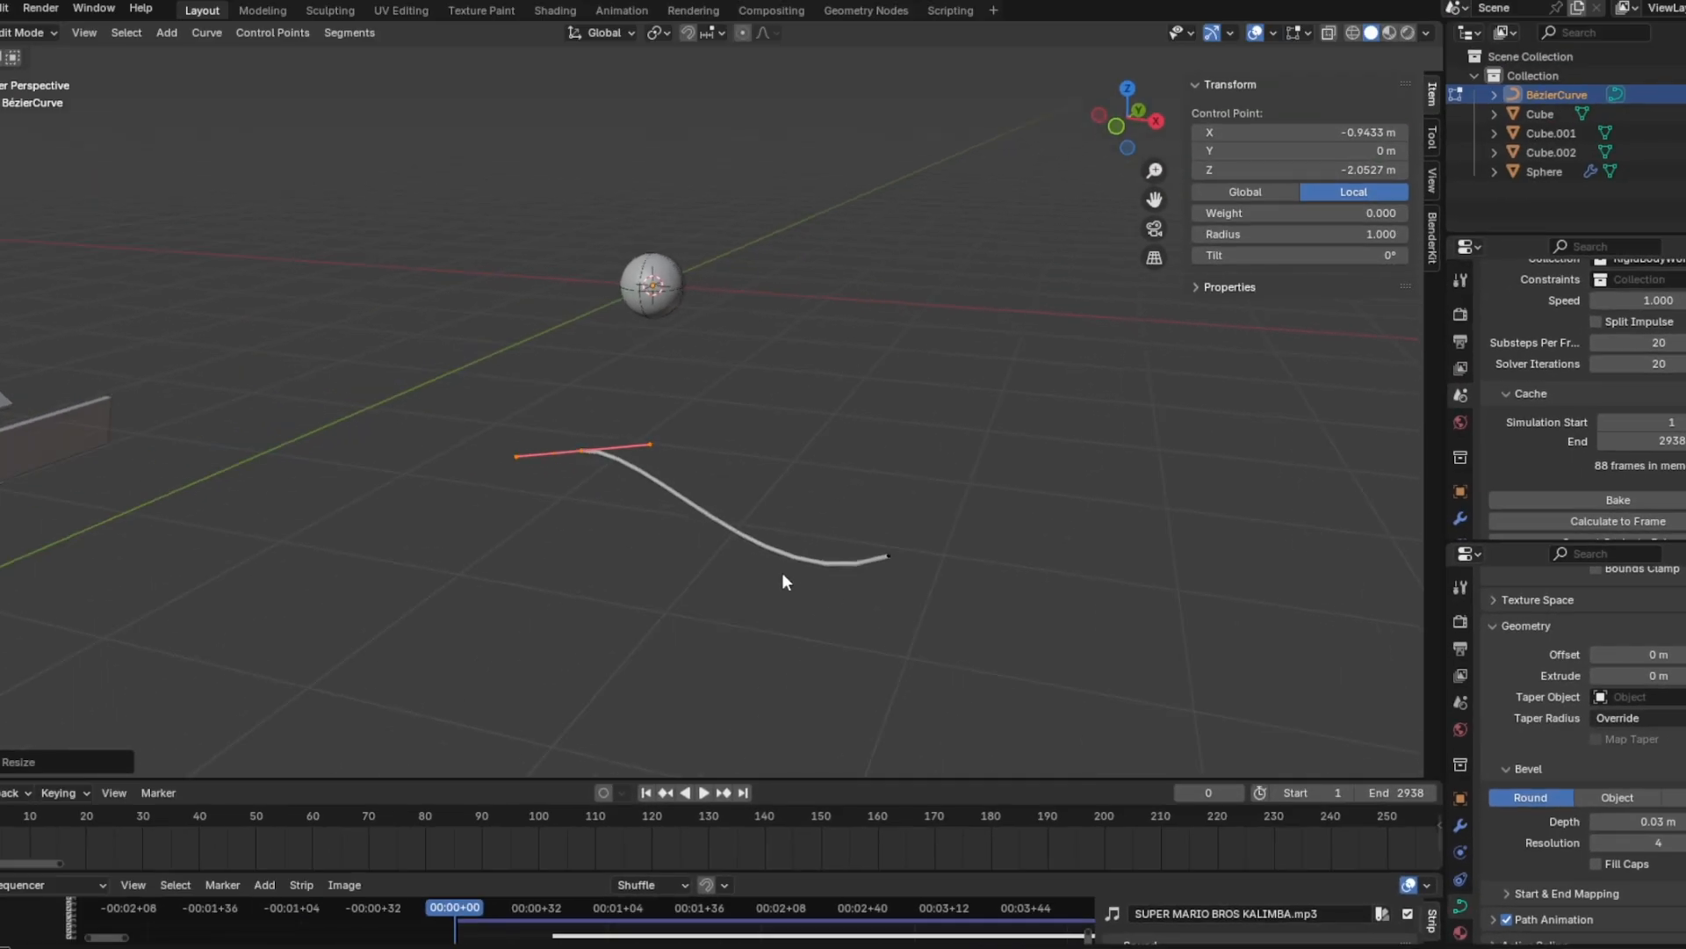
Leave Edit Mode in front view and convert the beveled curve to a mesh
key("KP_1")
key("Tab")
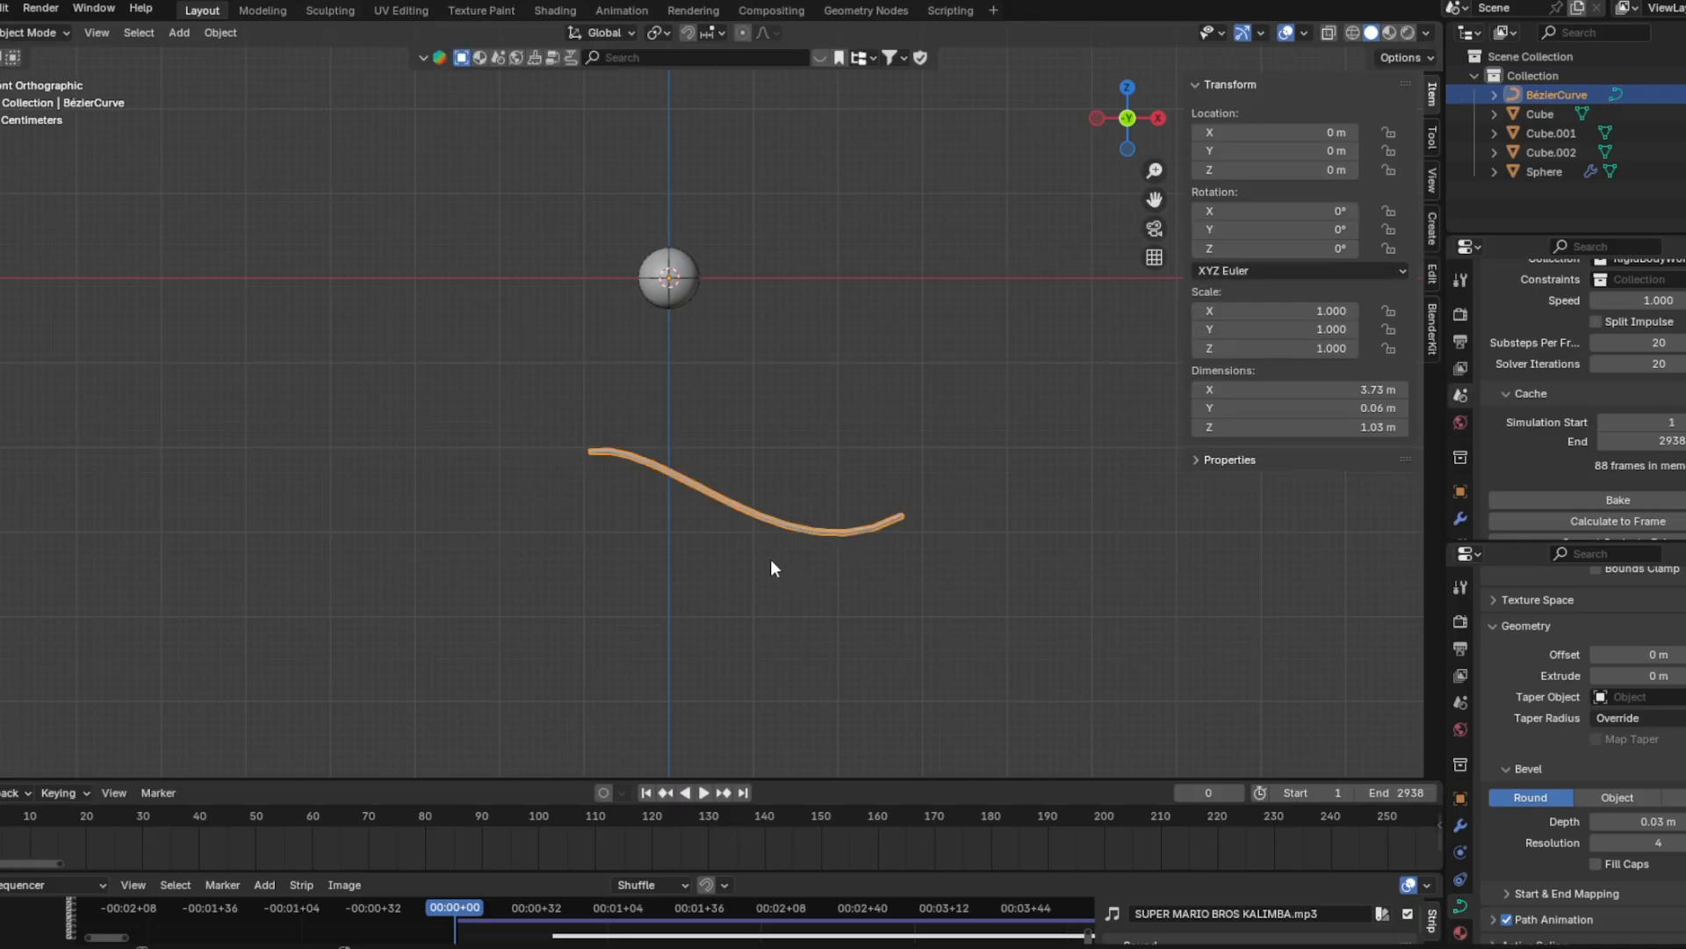
right_click(748, 509)
mouse_move(687, 631)
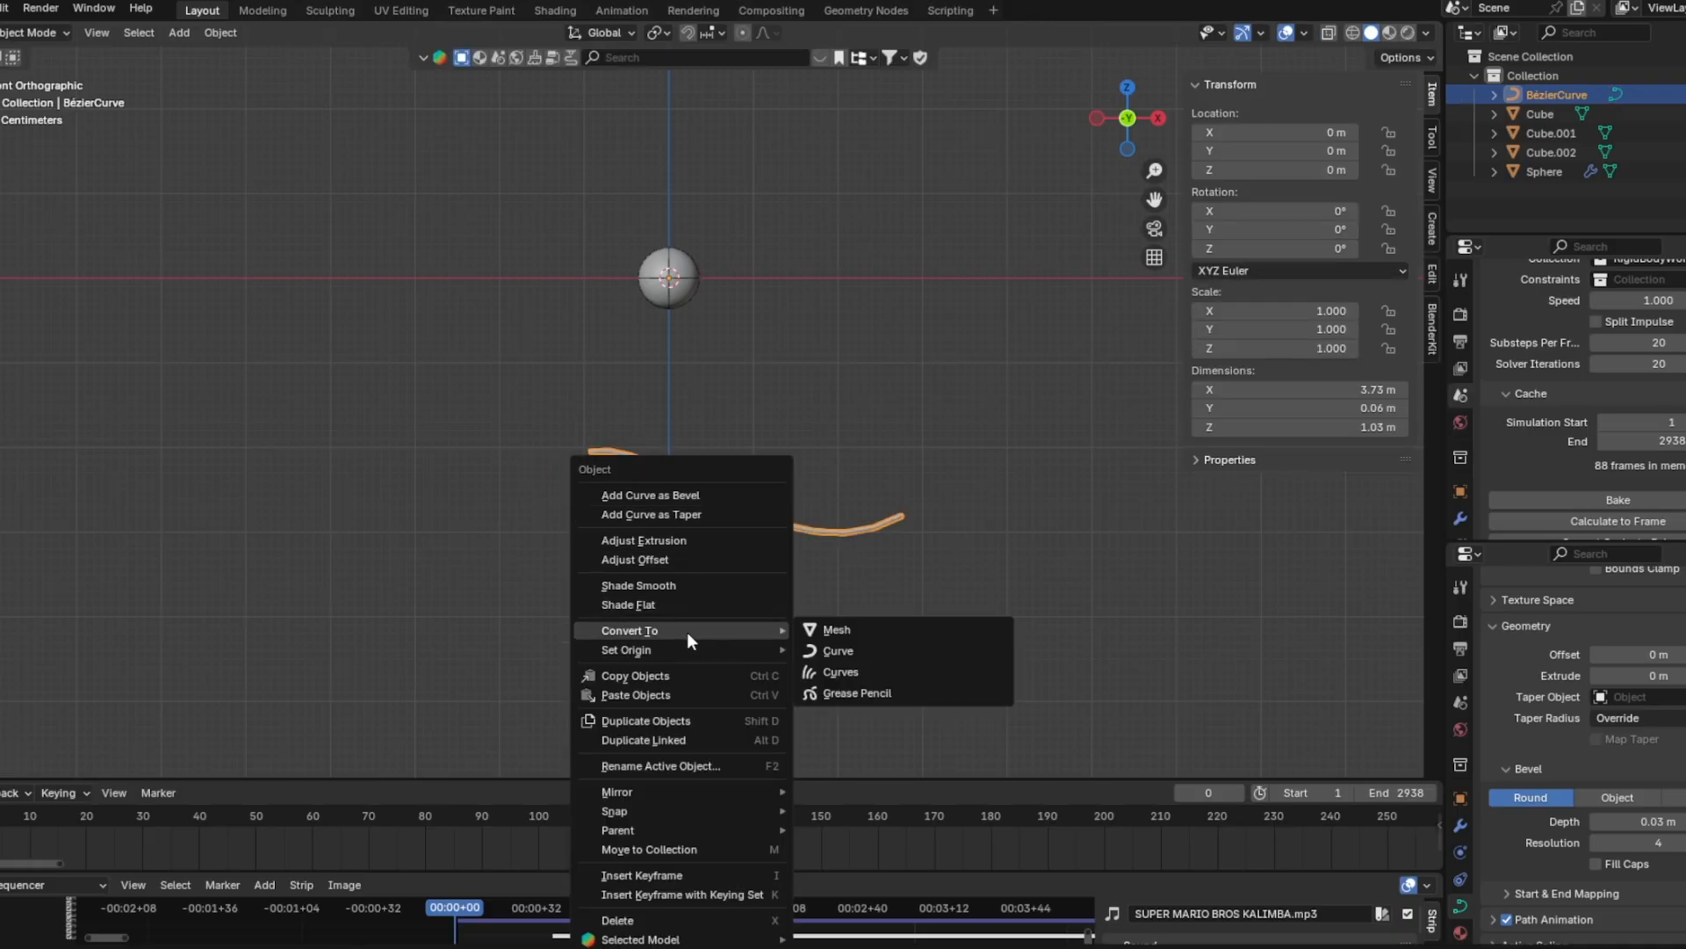
left_click(862, 633)
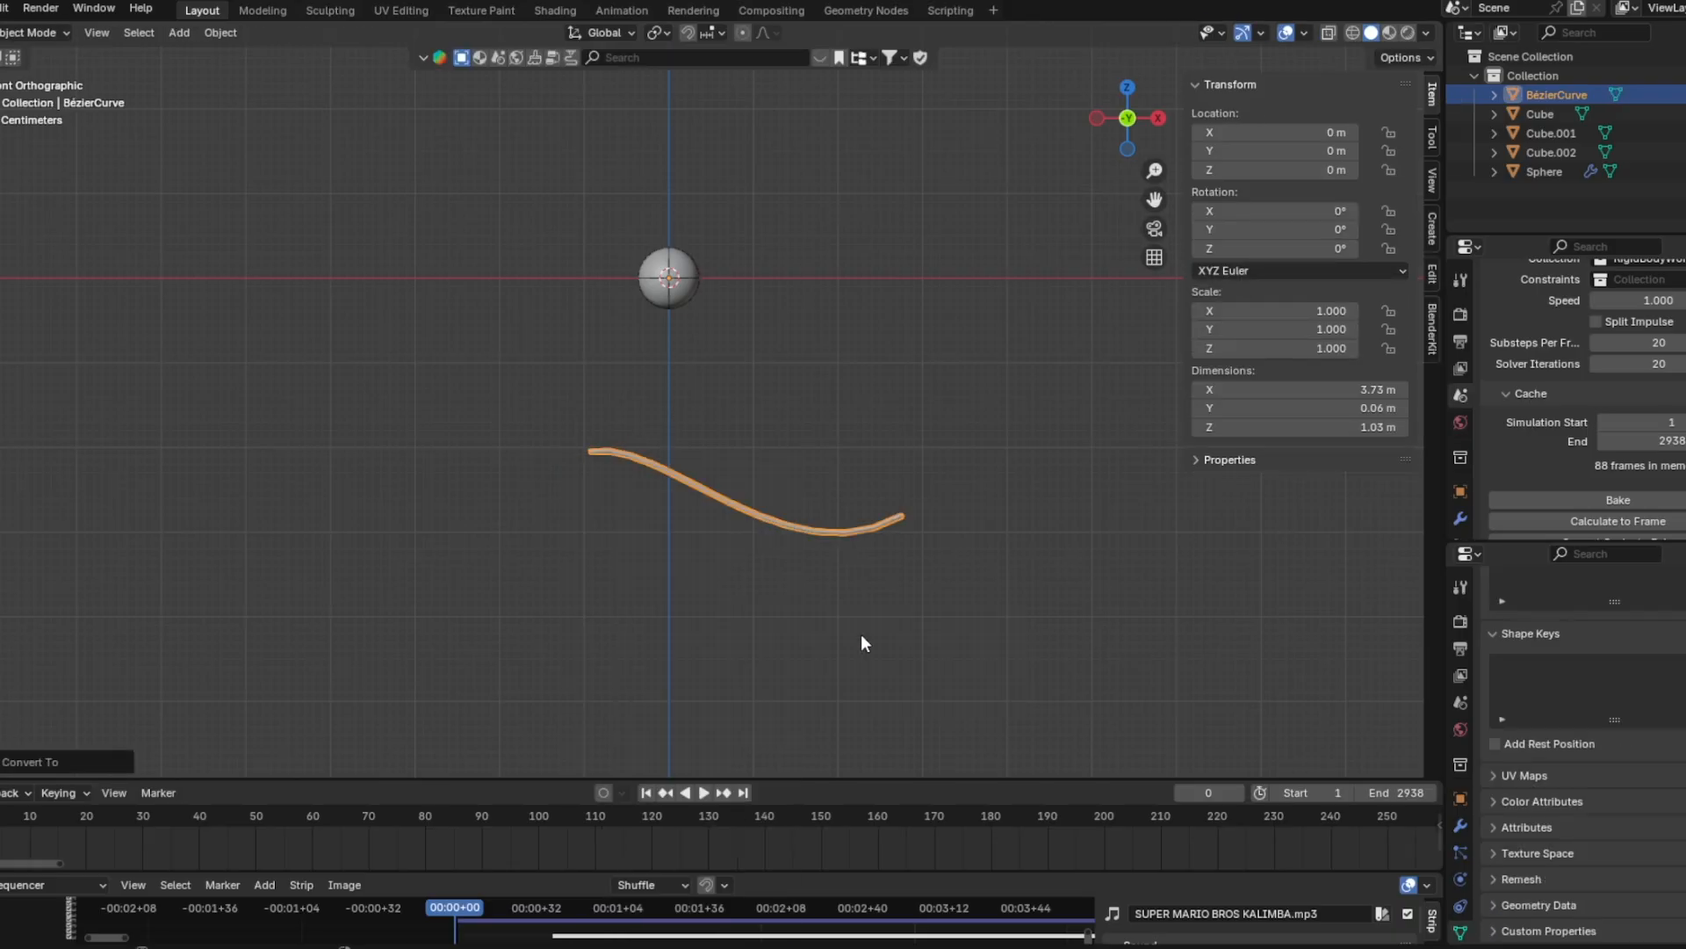
Add rigid body physics to the converted curve with type Passive and collision shape Mesh
left_click(1467, 840)
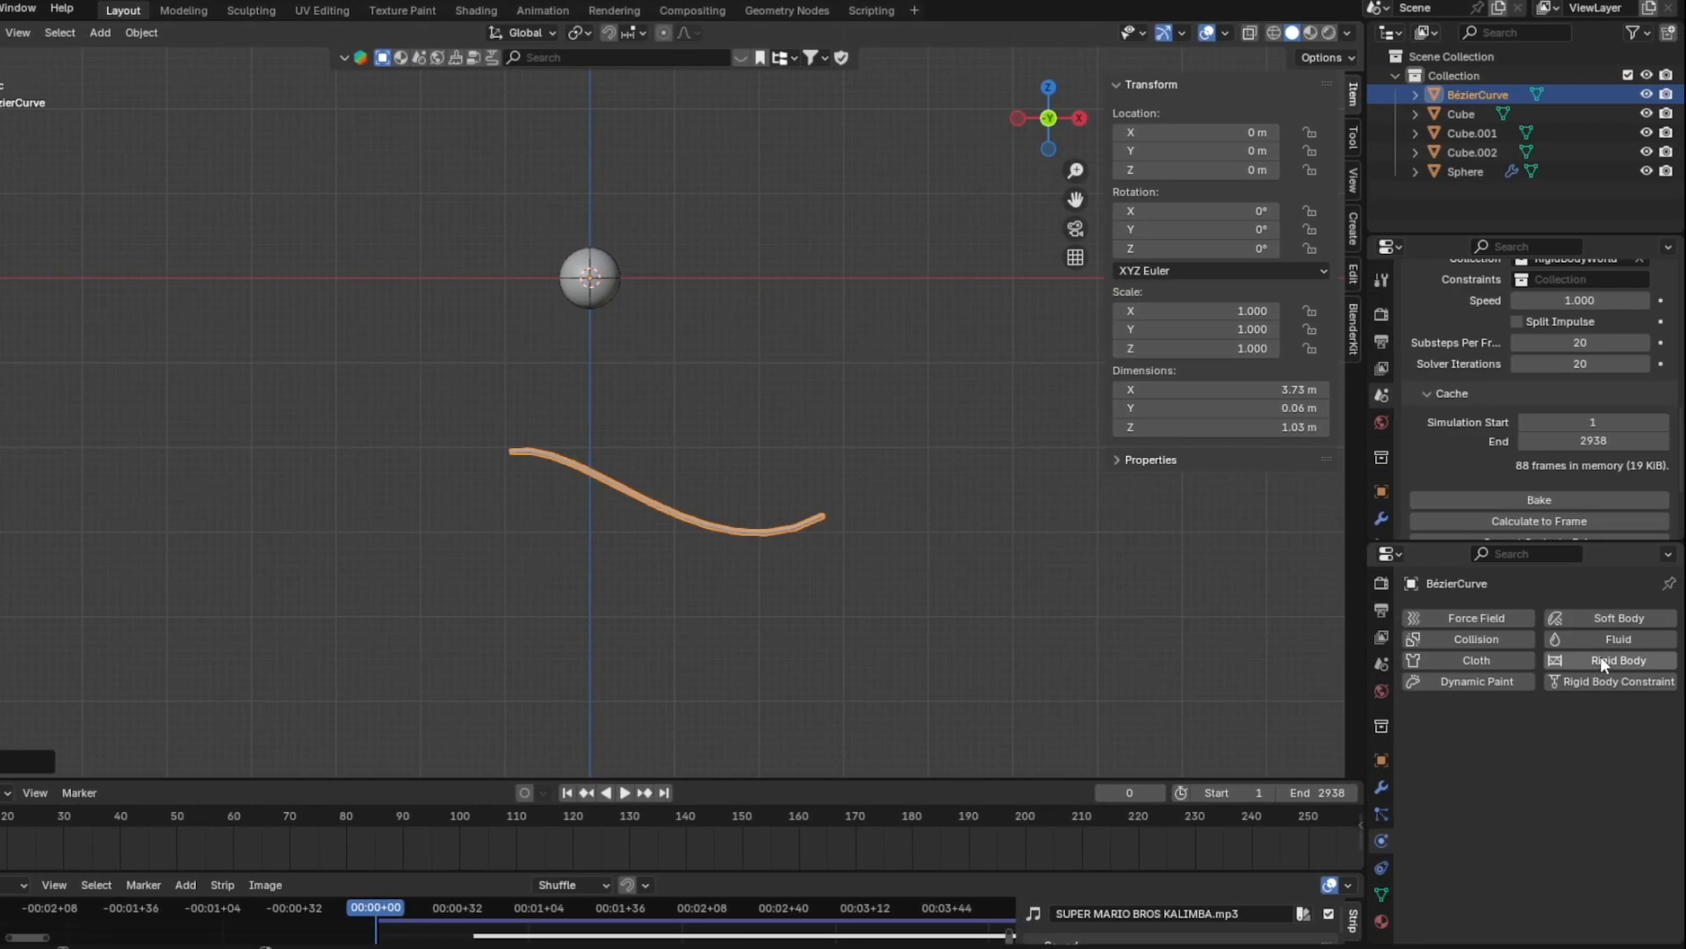
left_click(1600, 659)
left_click(1562, 743)
left_click(1547, 778)
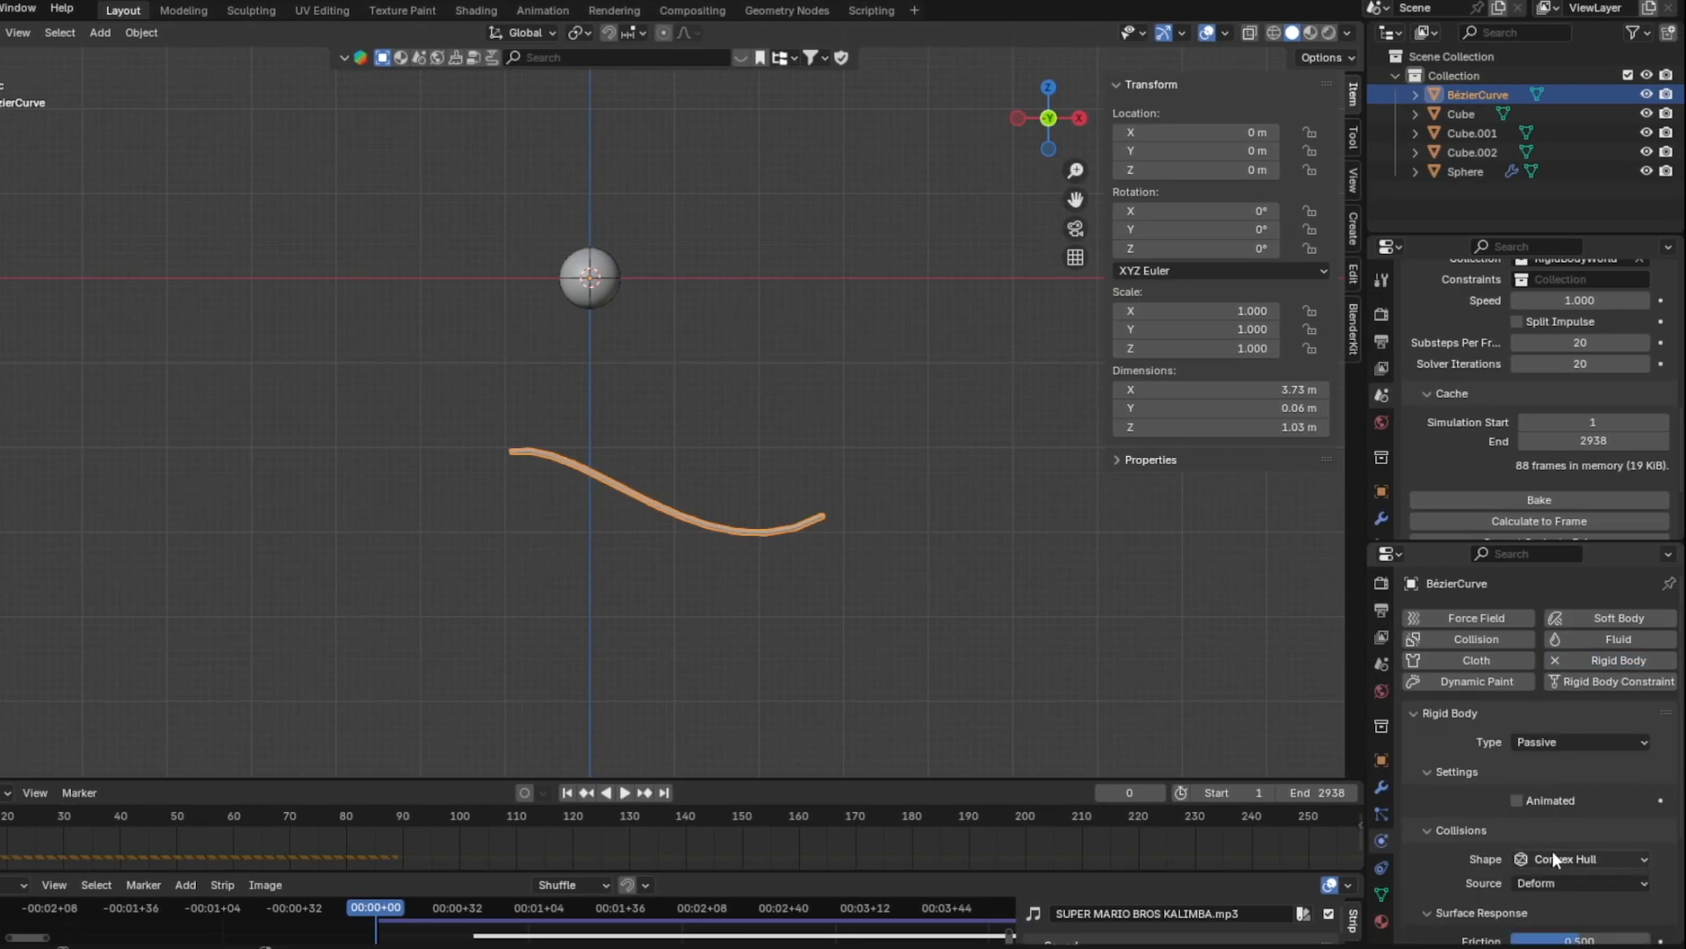
left_click(1552, 850)
left_click(1552, 818)
scroll(1512, 784, "down", 4)
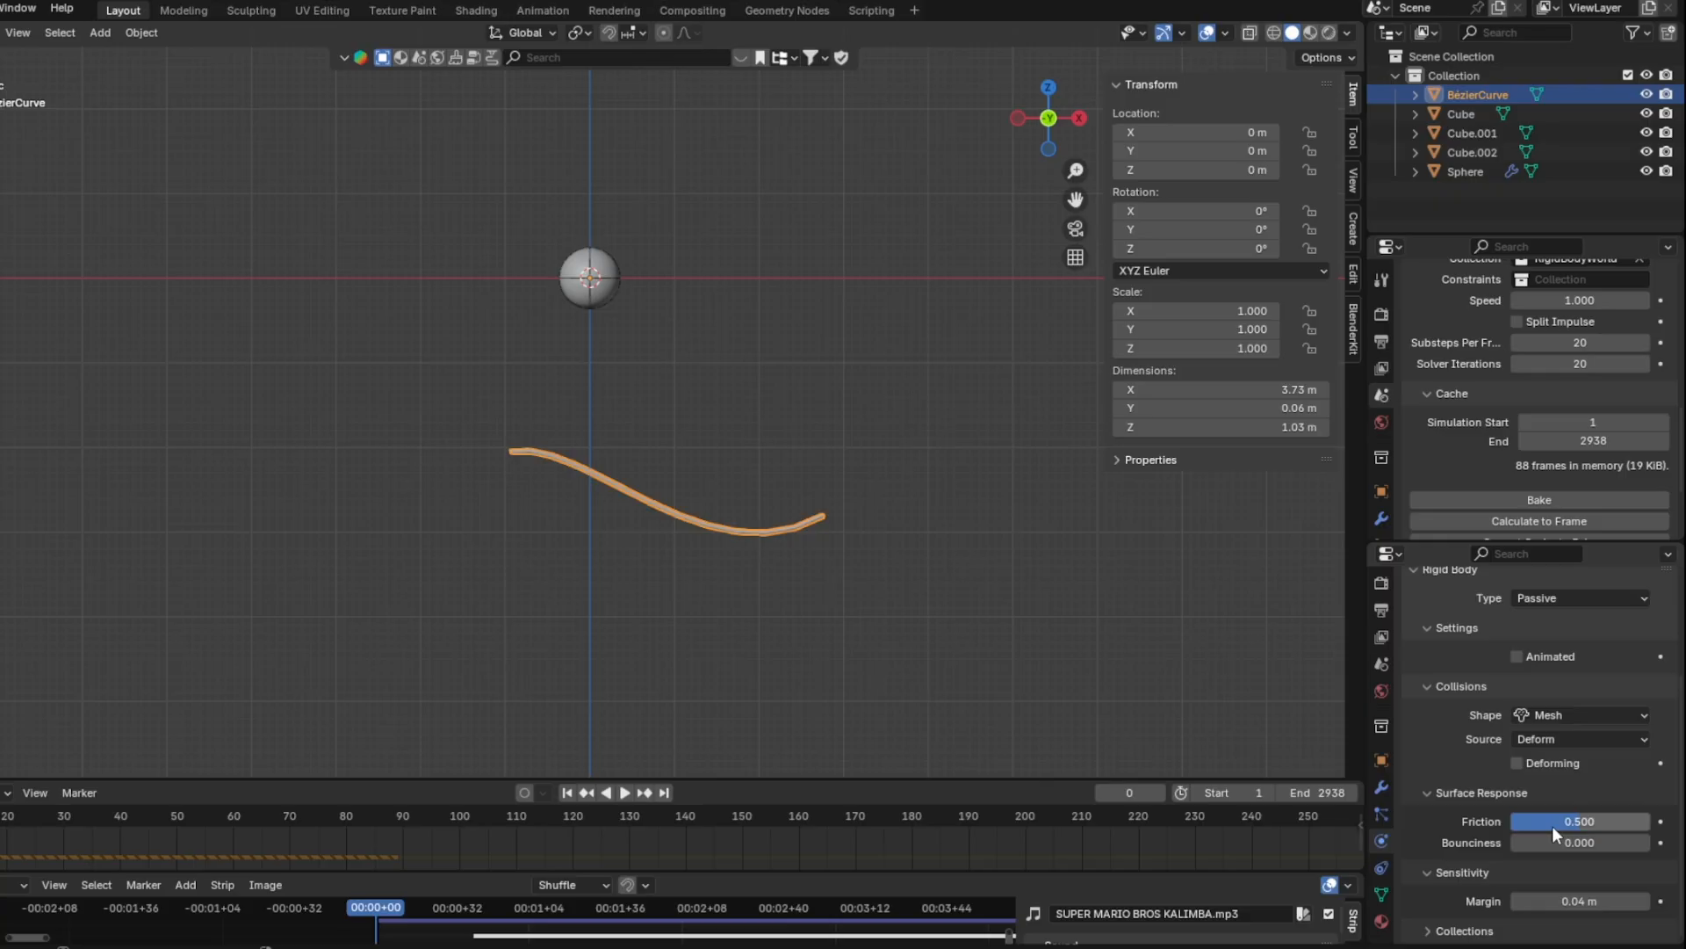
Set the curve's friction to about 0.071, reduce its collision margin, and play the simulation
left_click_drag(1586, 844, 1586, 844)
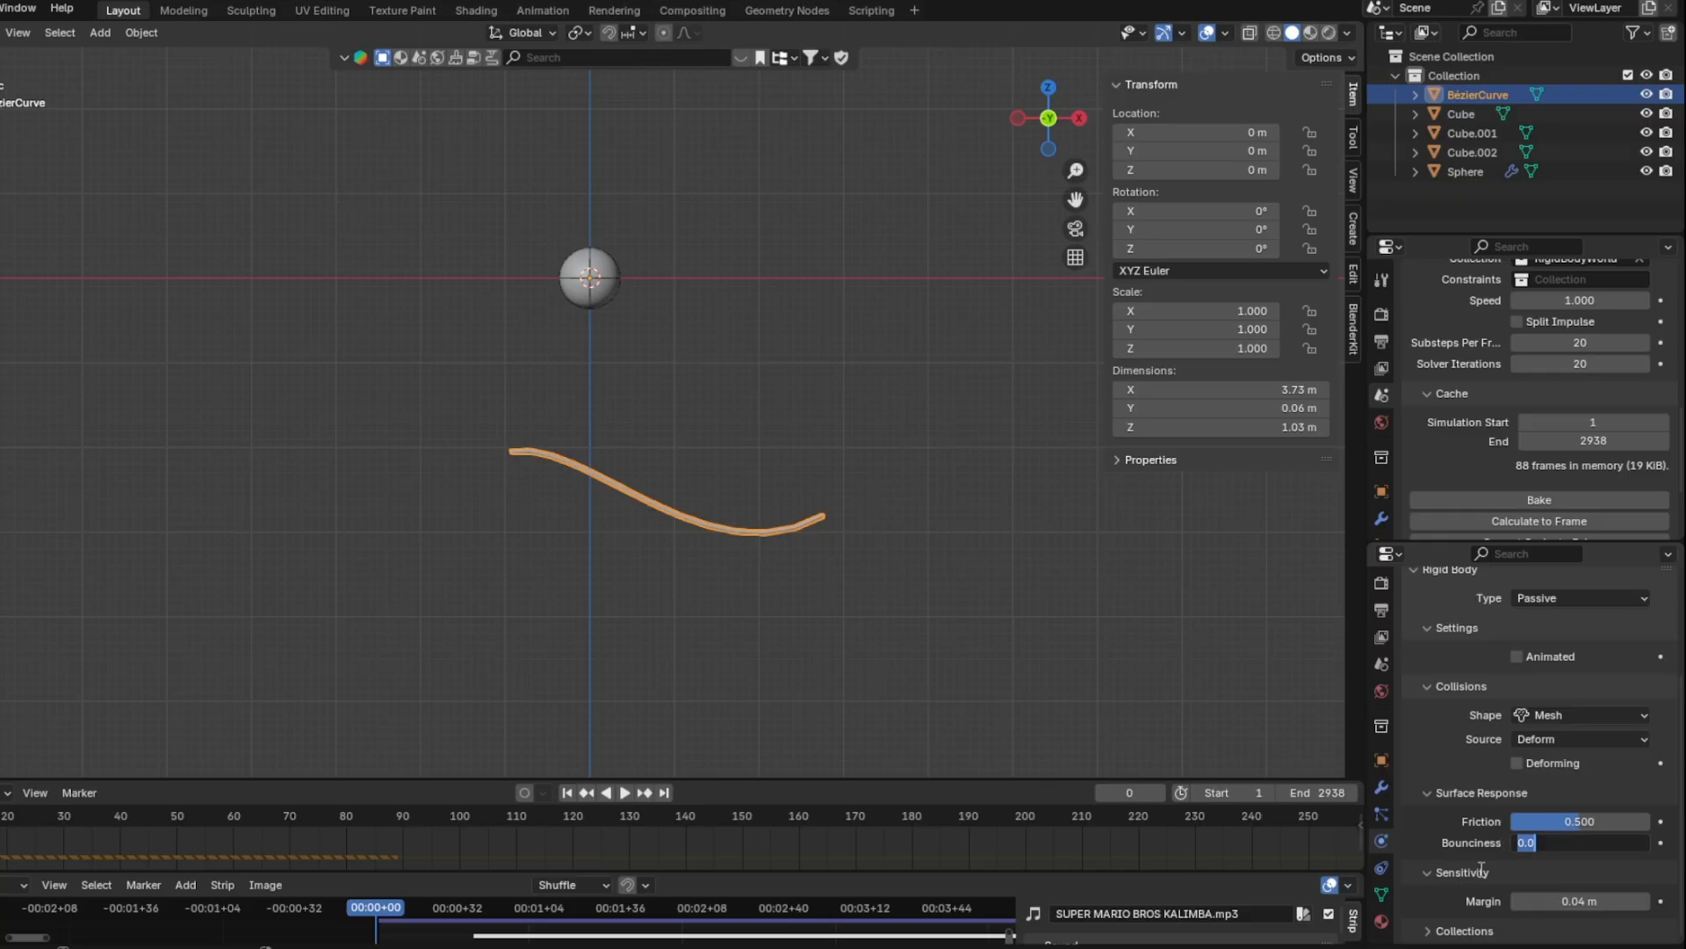
key("Return")
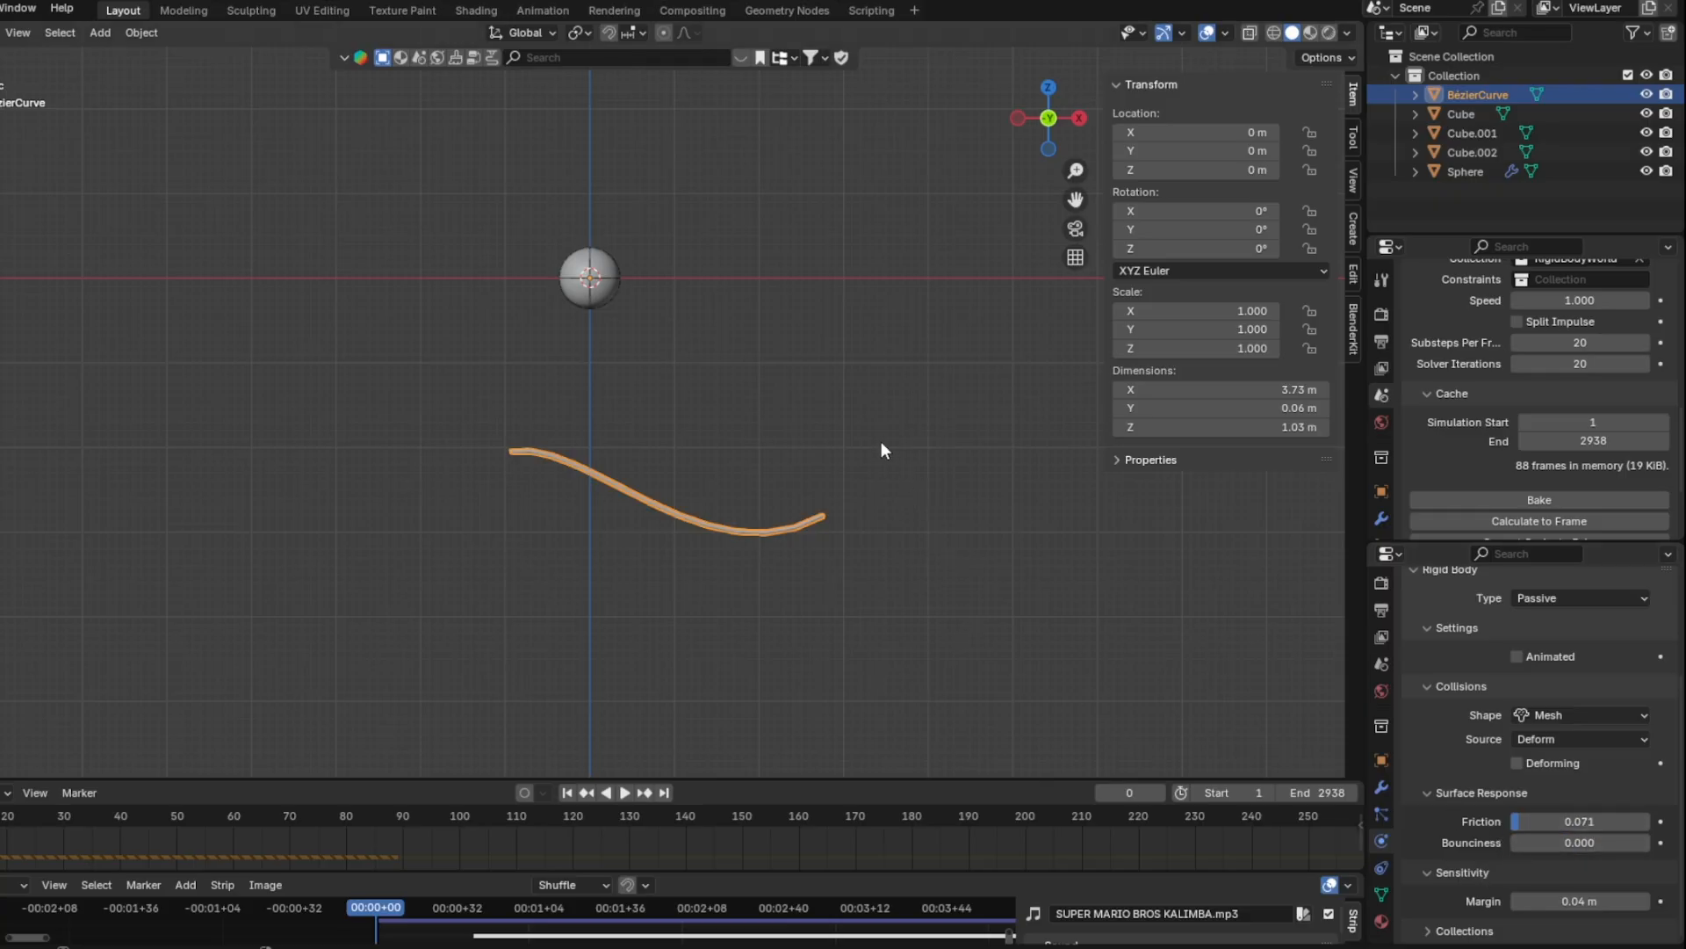
left_click(881, 444)
left_click_drag(1555, 903, 1515, 903)
key("space")
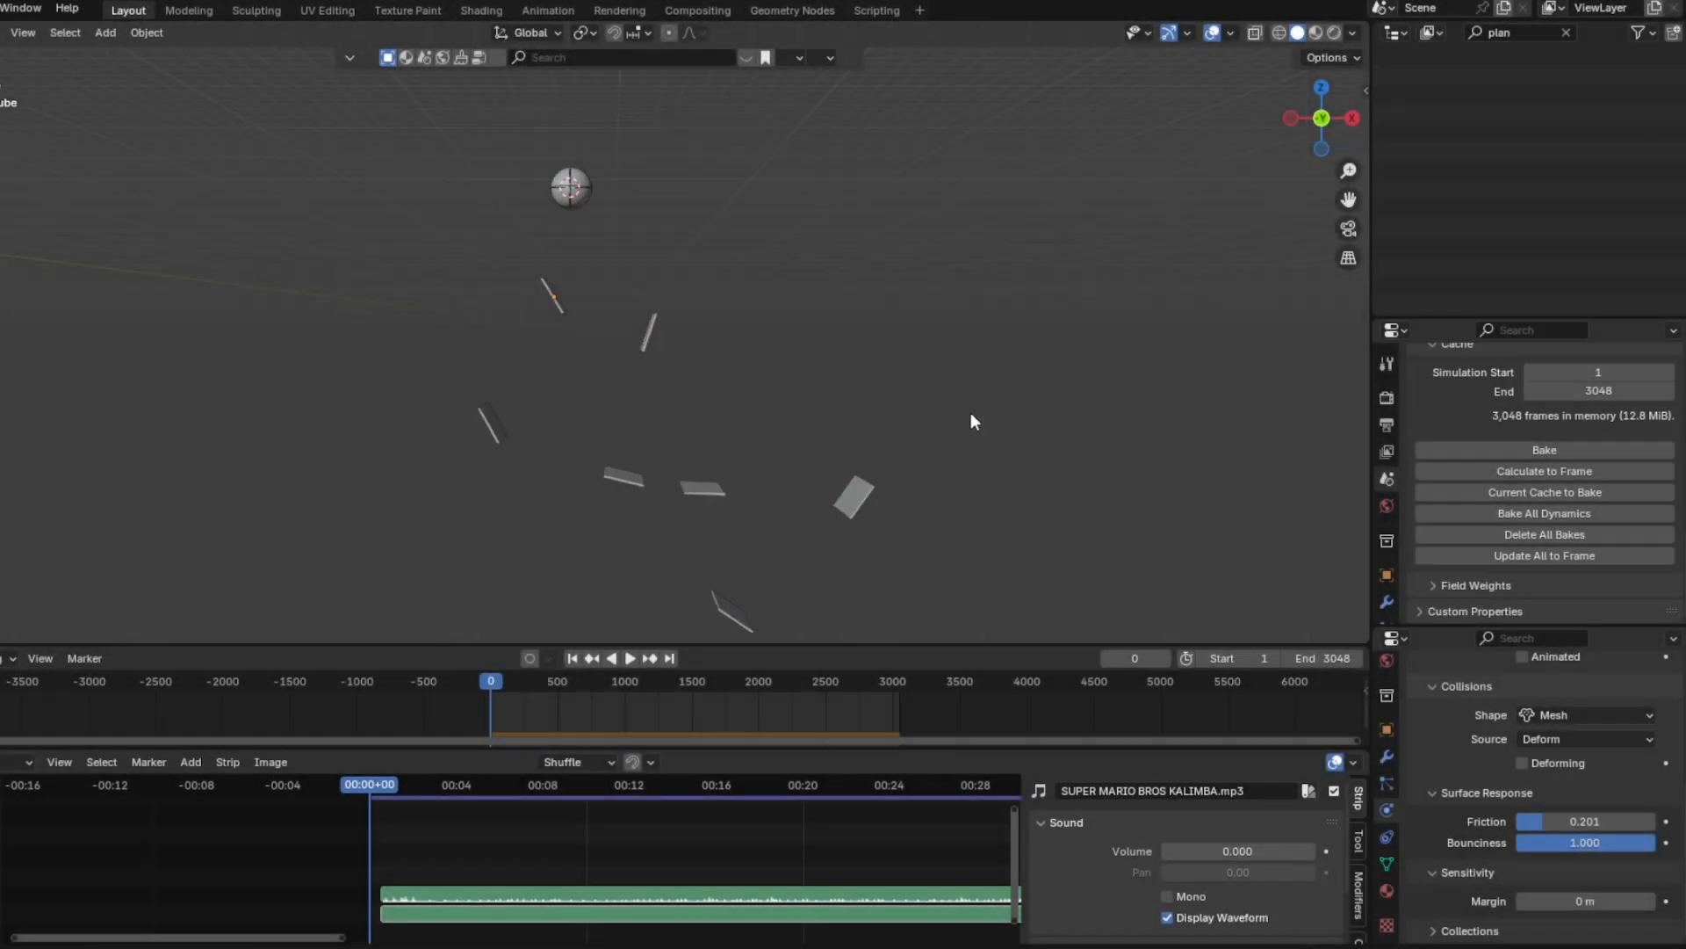
In the finished plate project, bake the rigid body cache and play the simulation to about frame 125
middle_click_drag(972, 421, 956, 455)
key("KP_1")
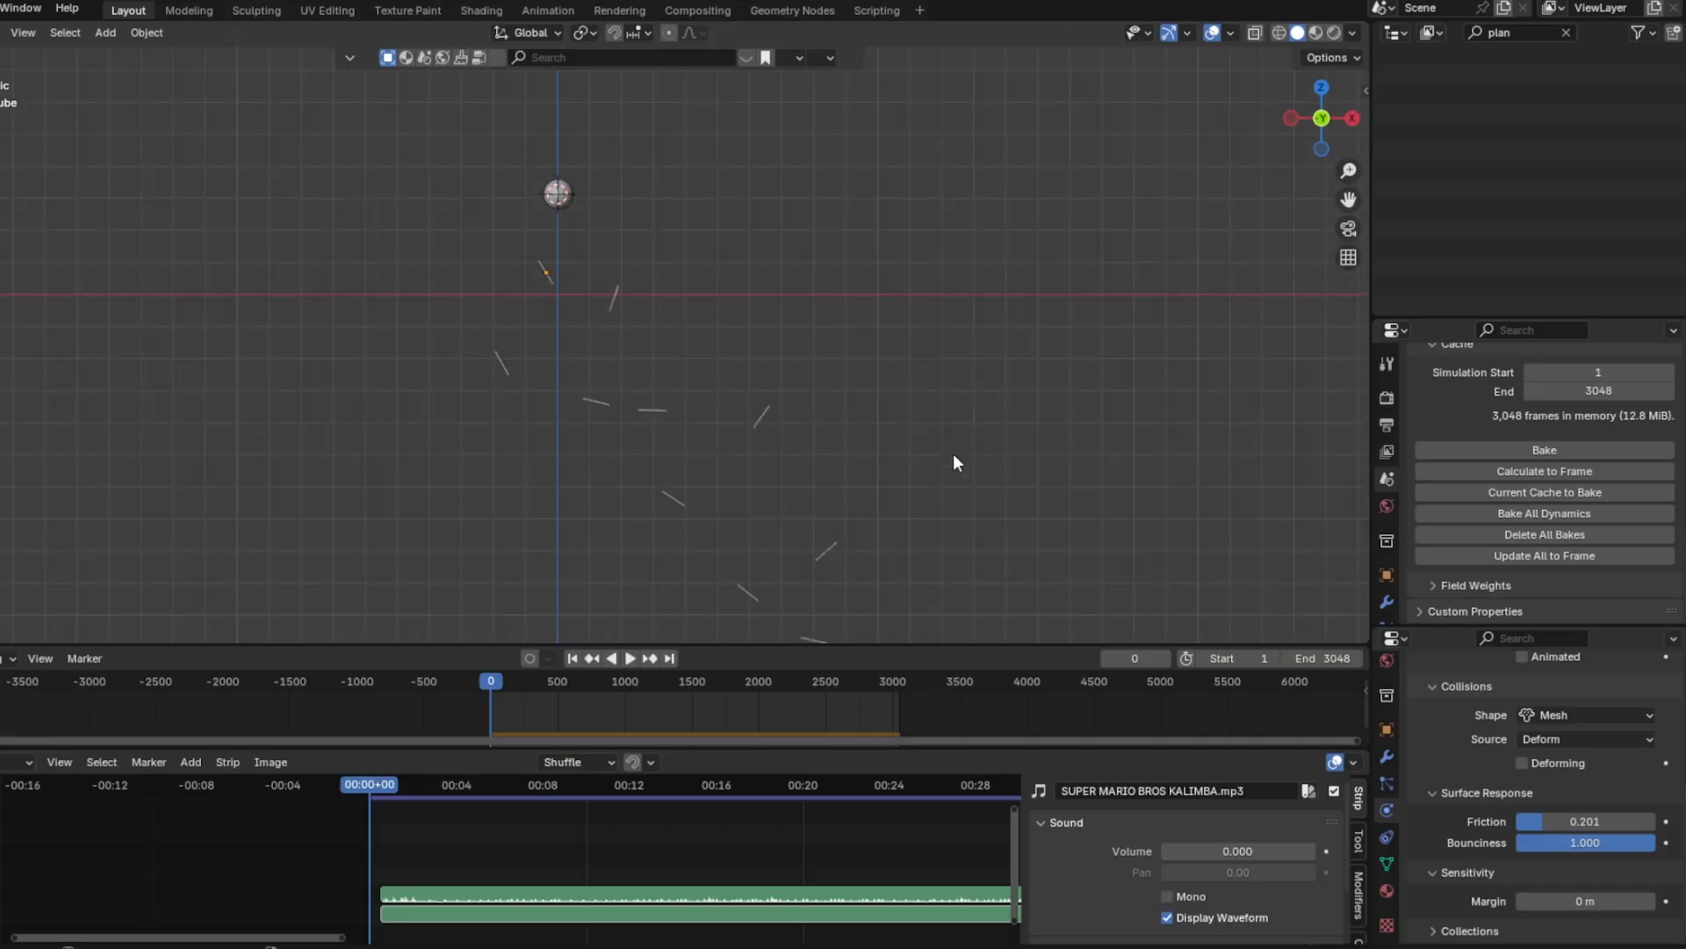
scroll(988, 374, "up", 2)
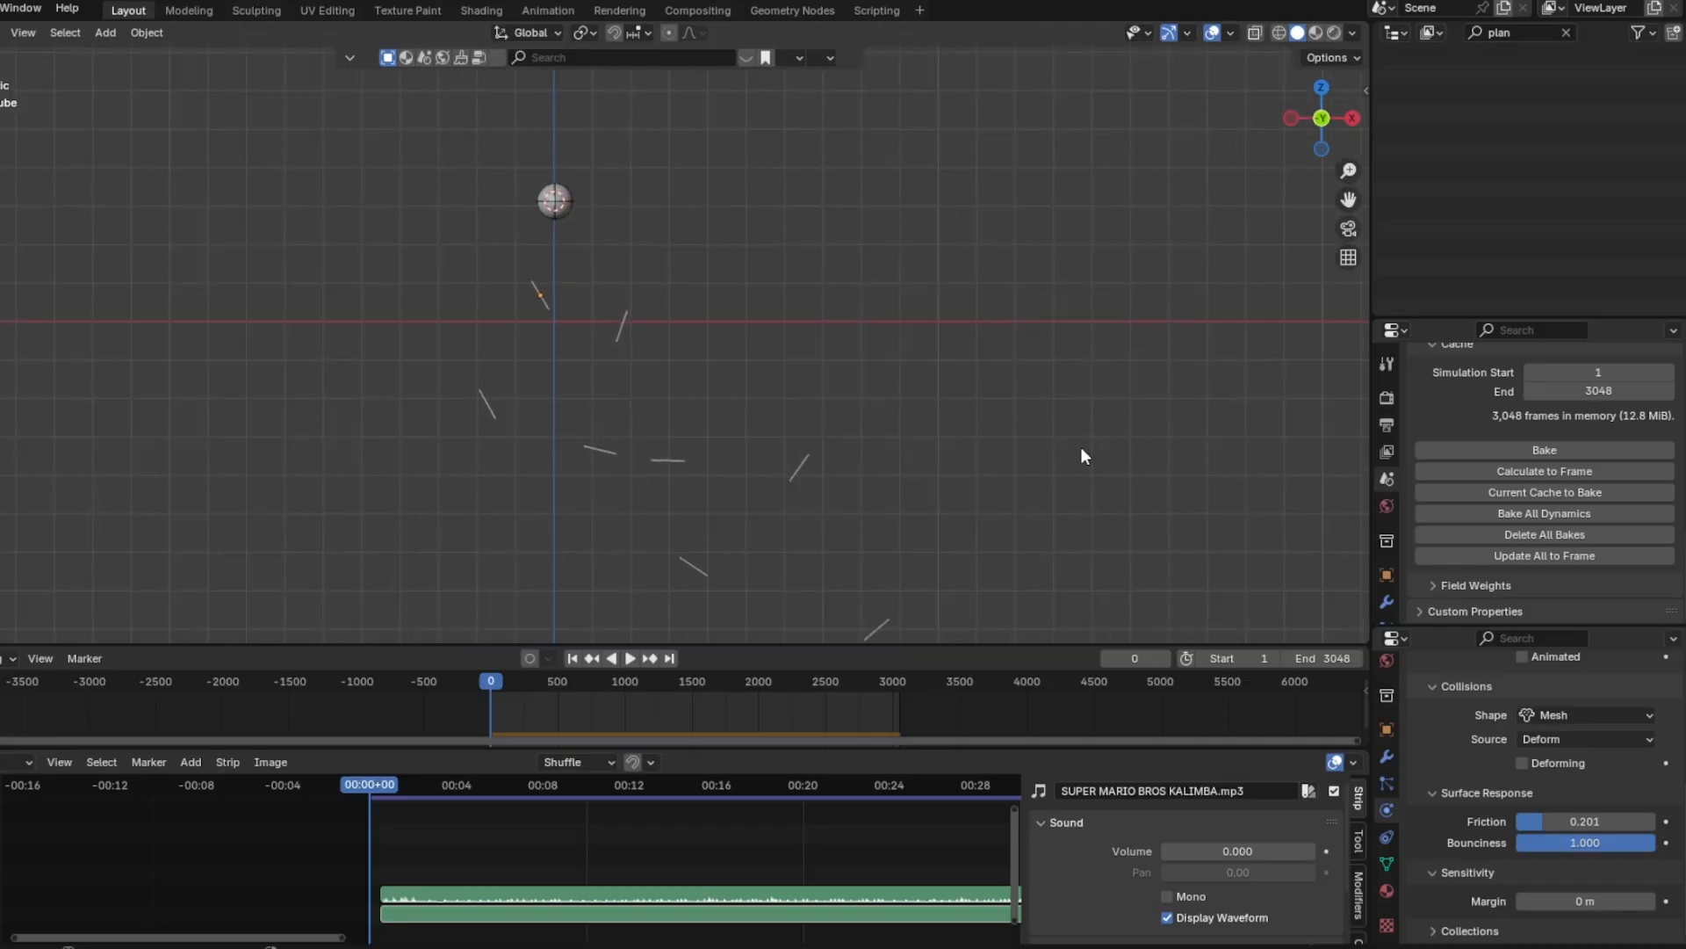
left_click(1553, 451)
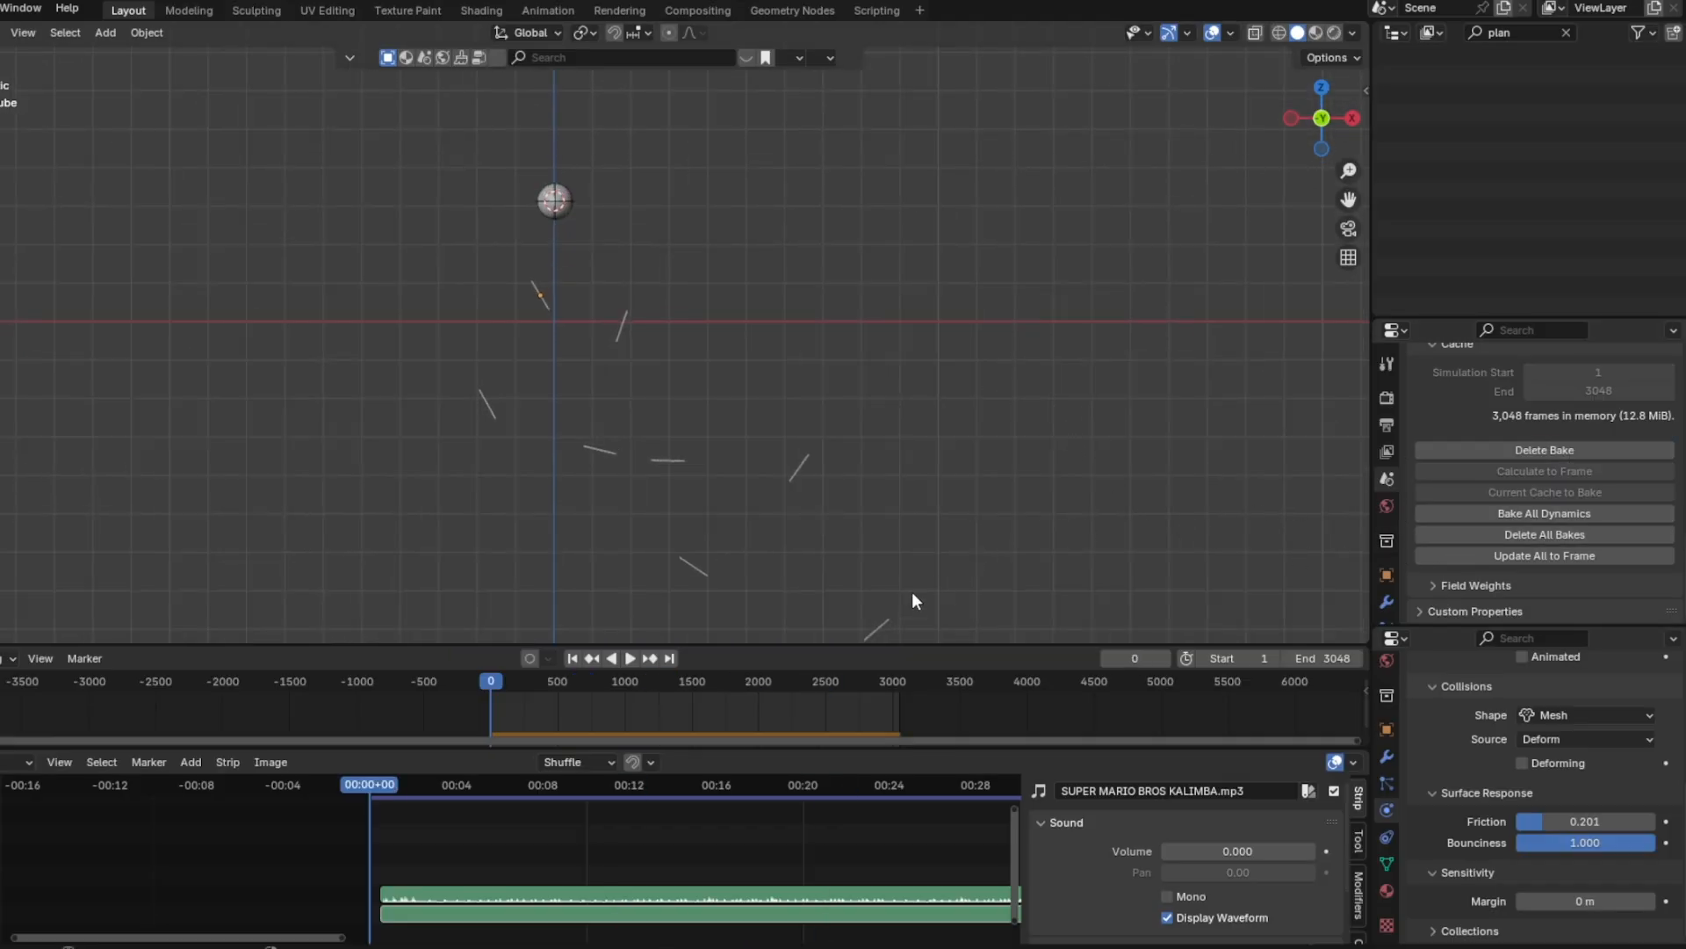
key("space")
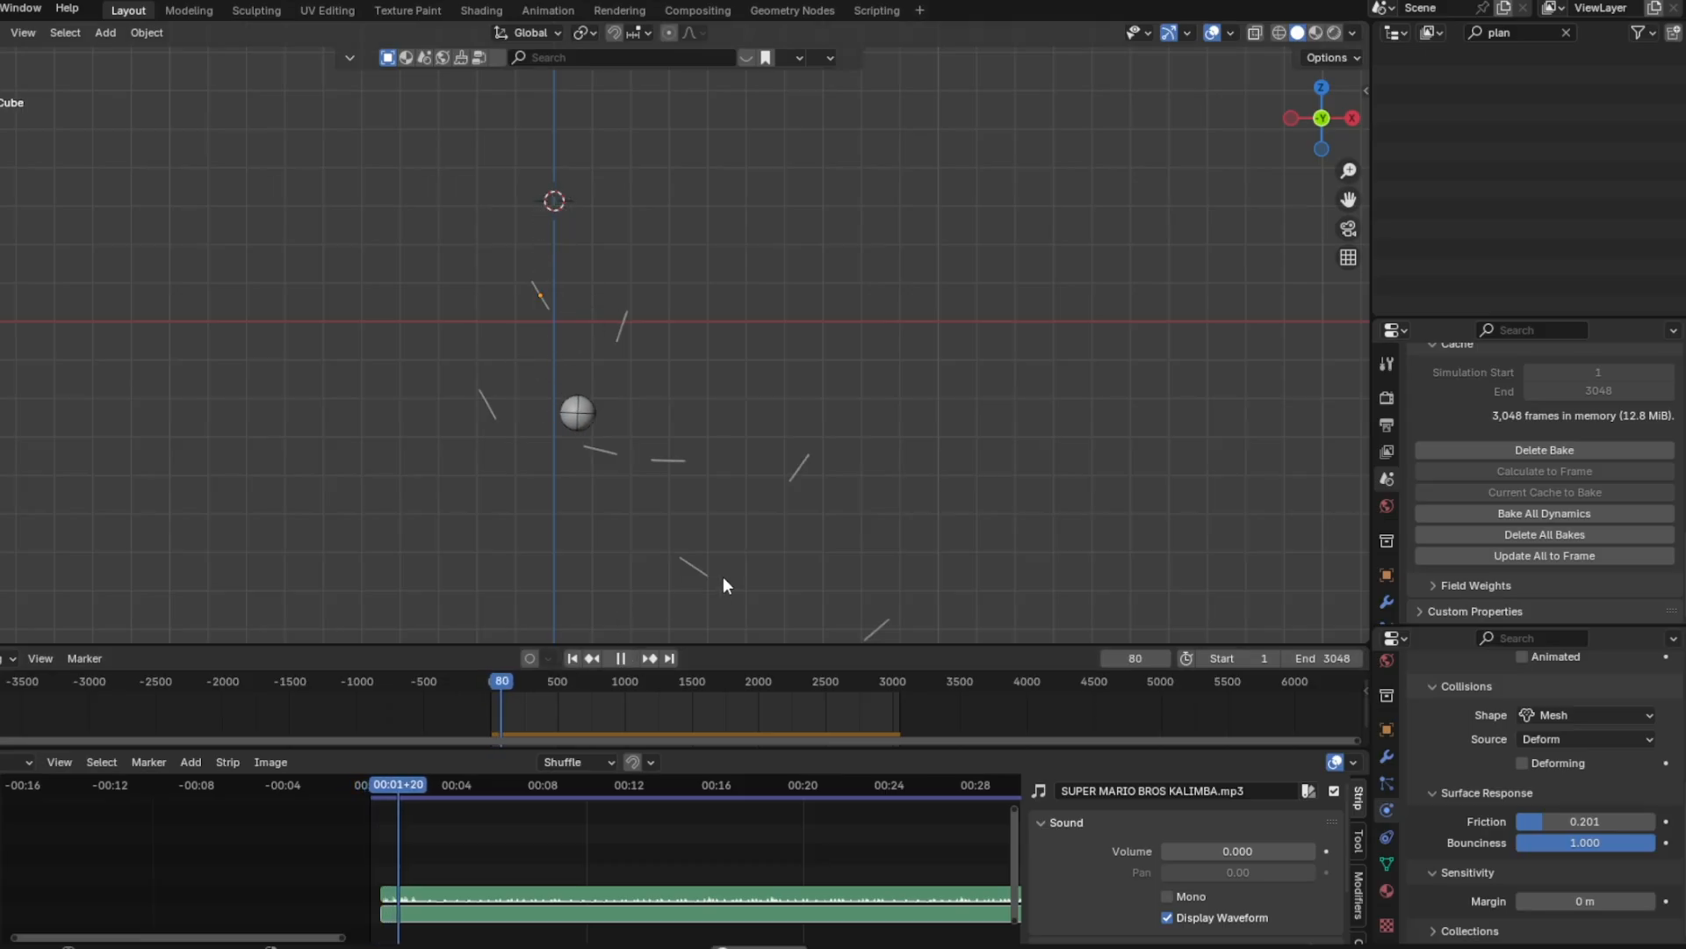
key("space")
Try moving the tilted plate below the sphere far left of its path and continue playing the baked simulation
middle_click_drag(814, 552, 773, 320, "shift")
left_click(668, 346)
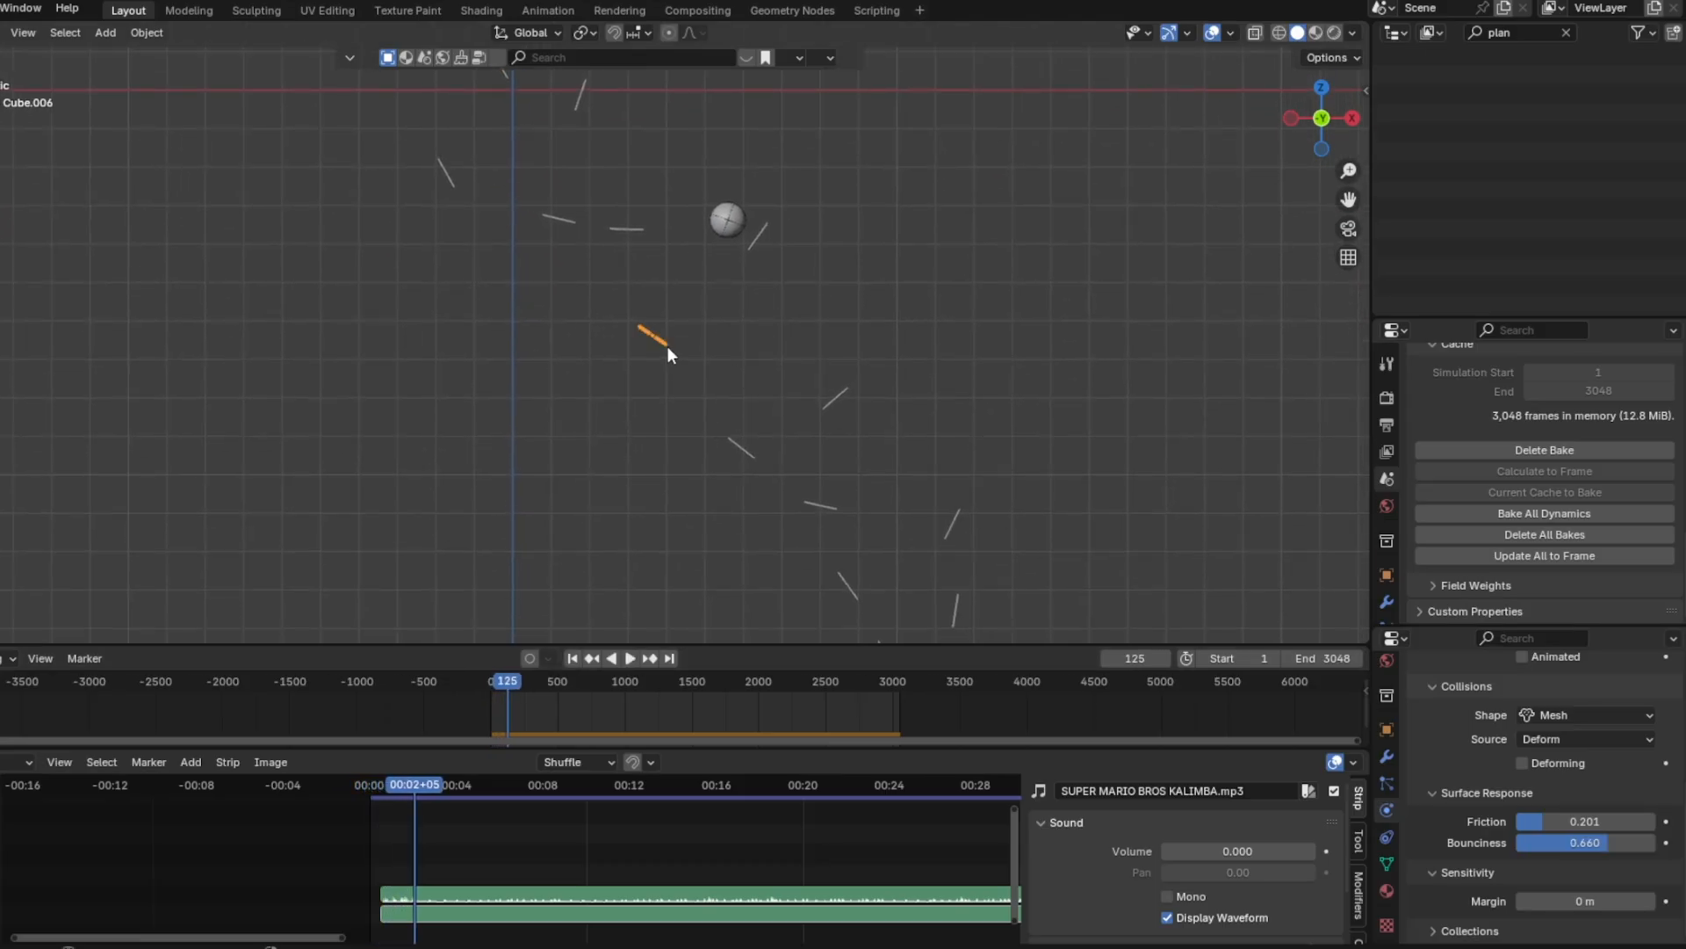
key("g")
left_click(490, 392)
key("space")
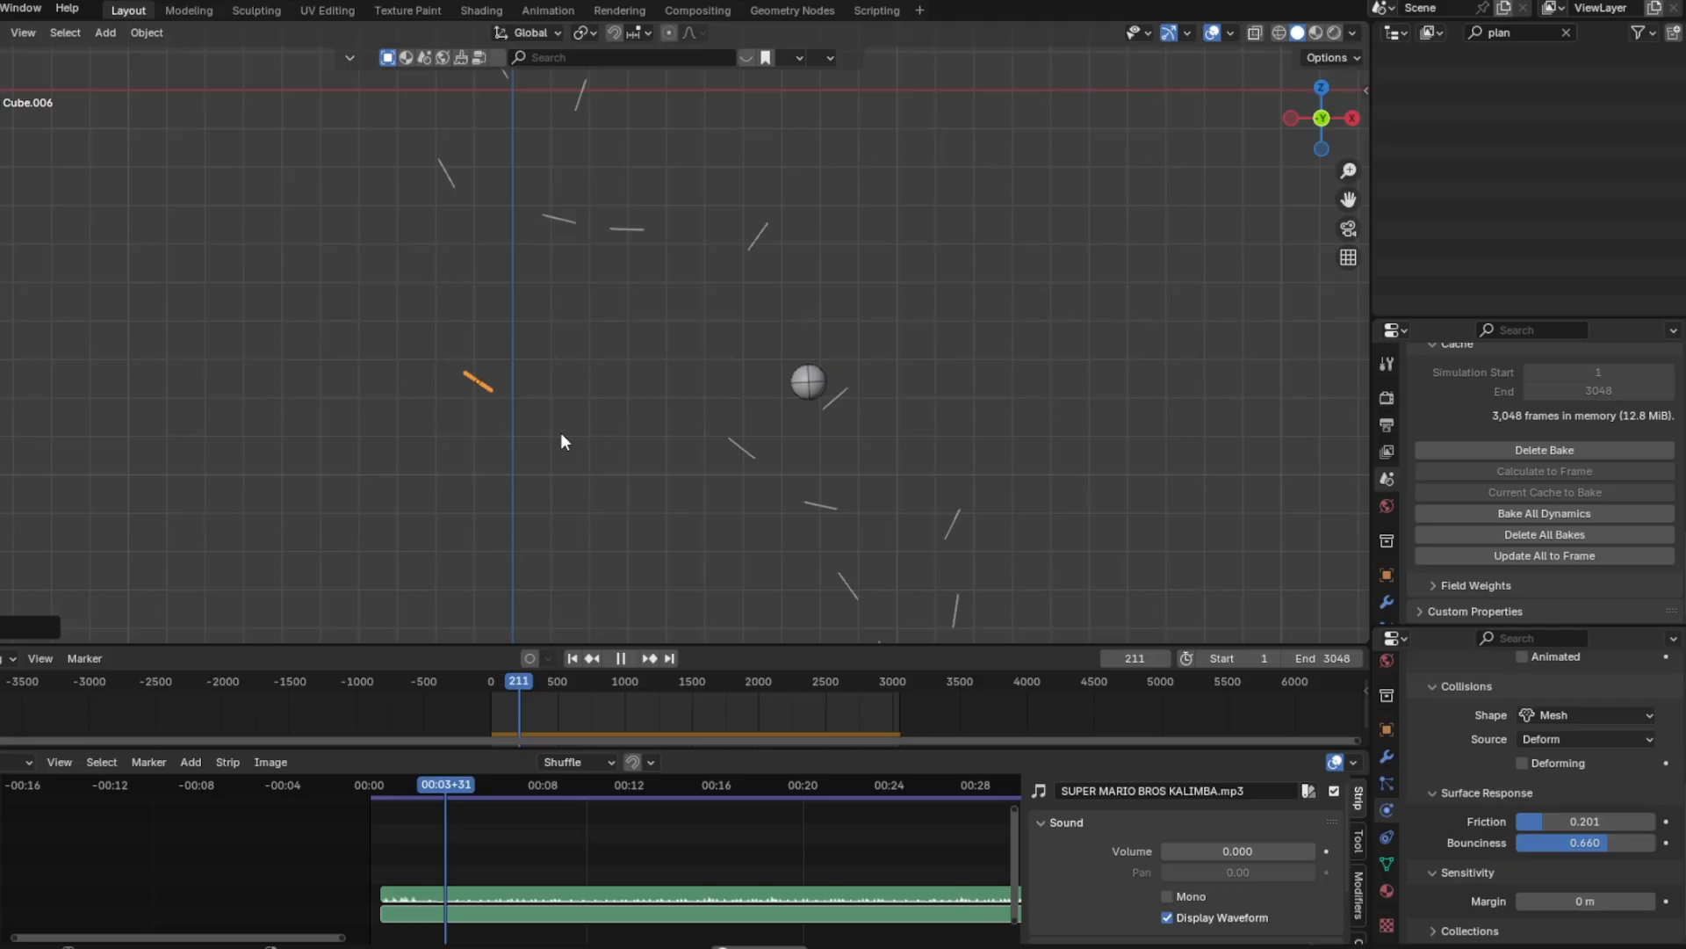
middle_click_drag(843, 462, 620, 257, "shift")
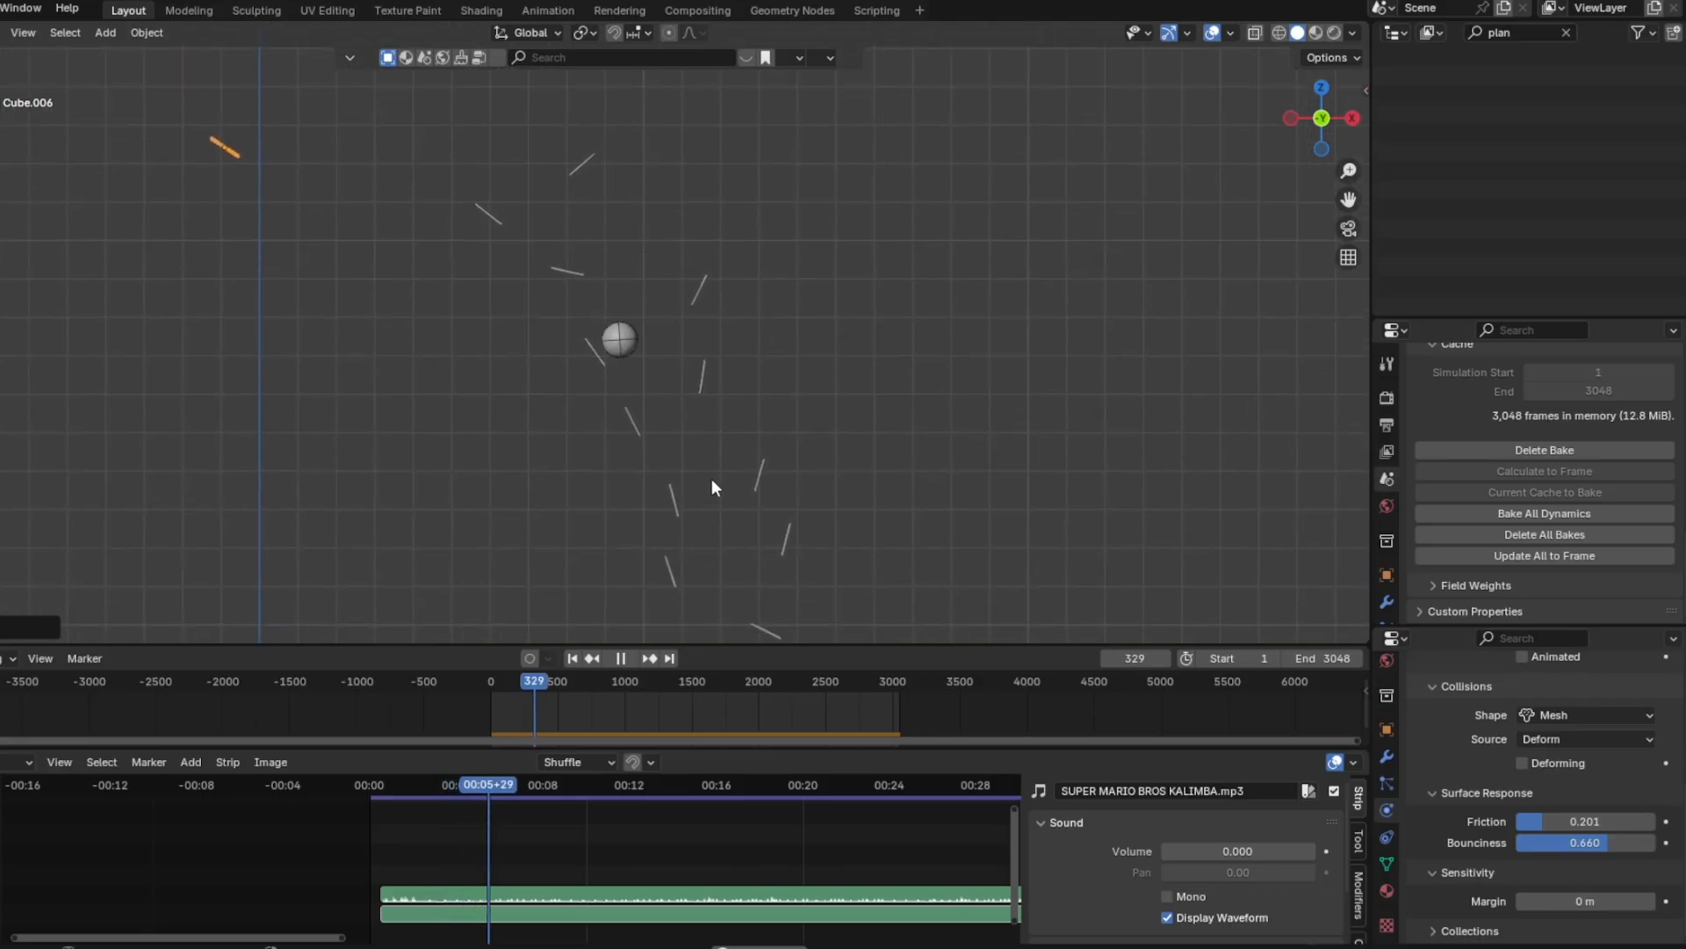
middle_click_drag(809, 525, 760, 421, "shift")
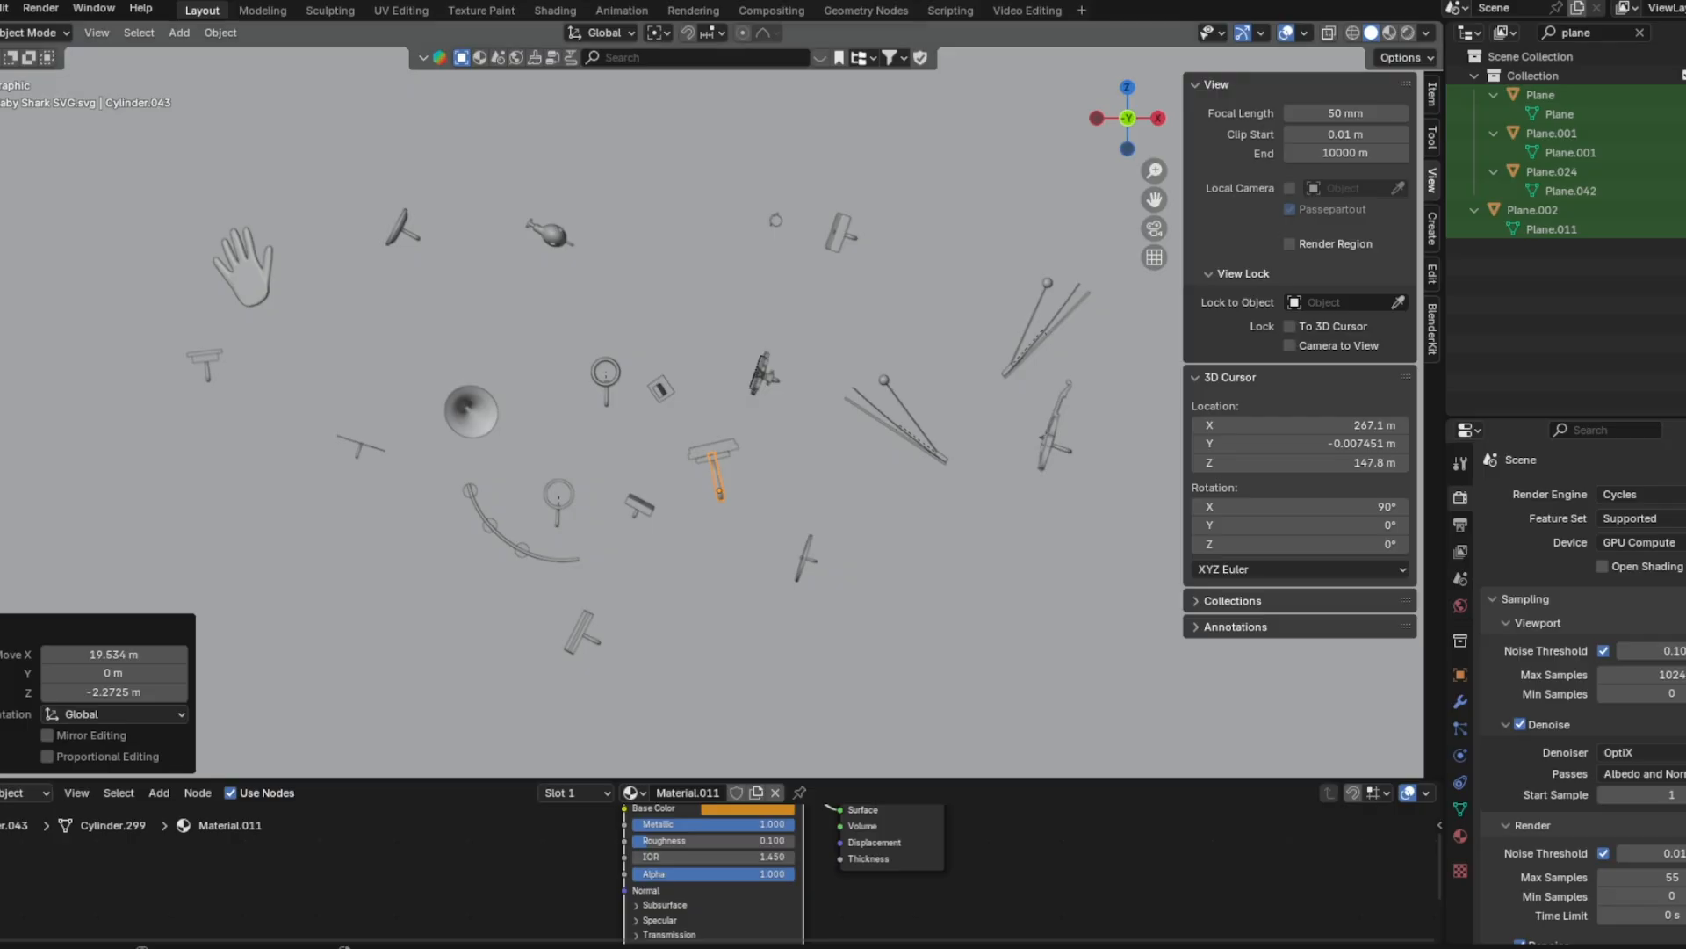
Show the finished instrument scene in rendered shading and examine the obstacles, selecting the purple glass cylinder
middle_click_drag(835, 373, 936, 362)
left_click(1409, 35)
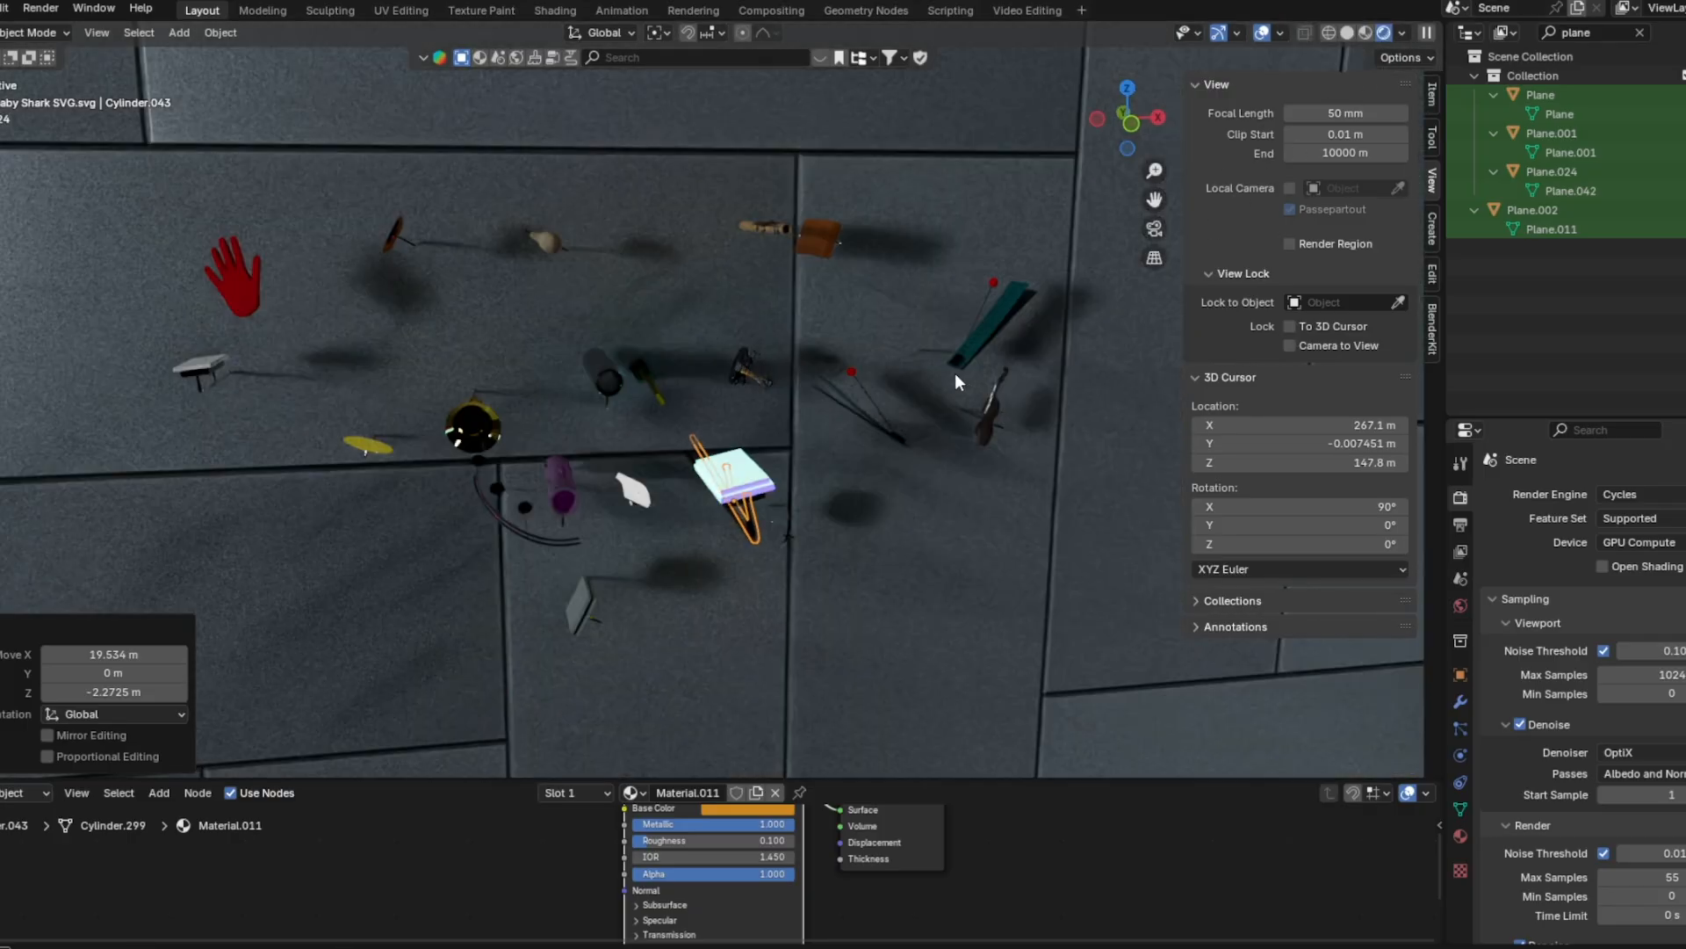
middle_click_drag(991, 355, 978, 534, "shift")
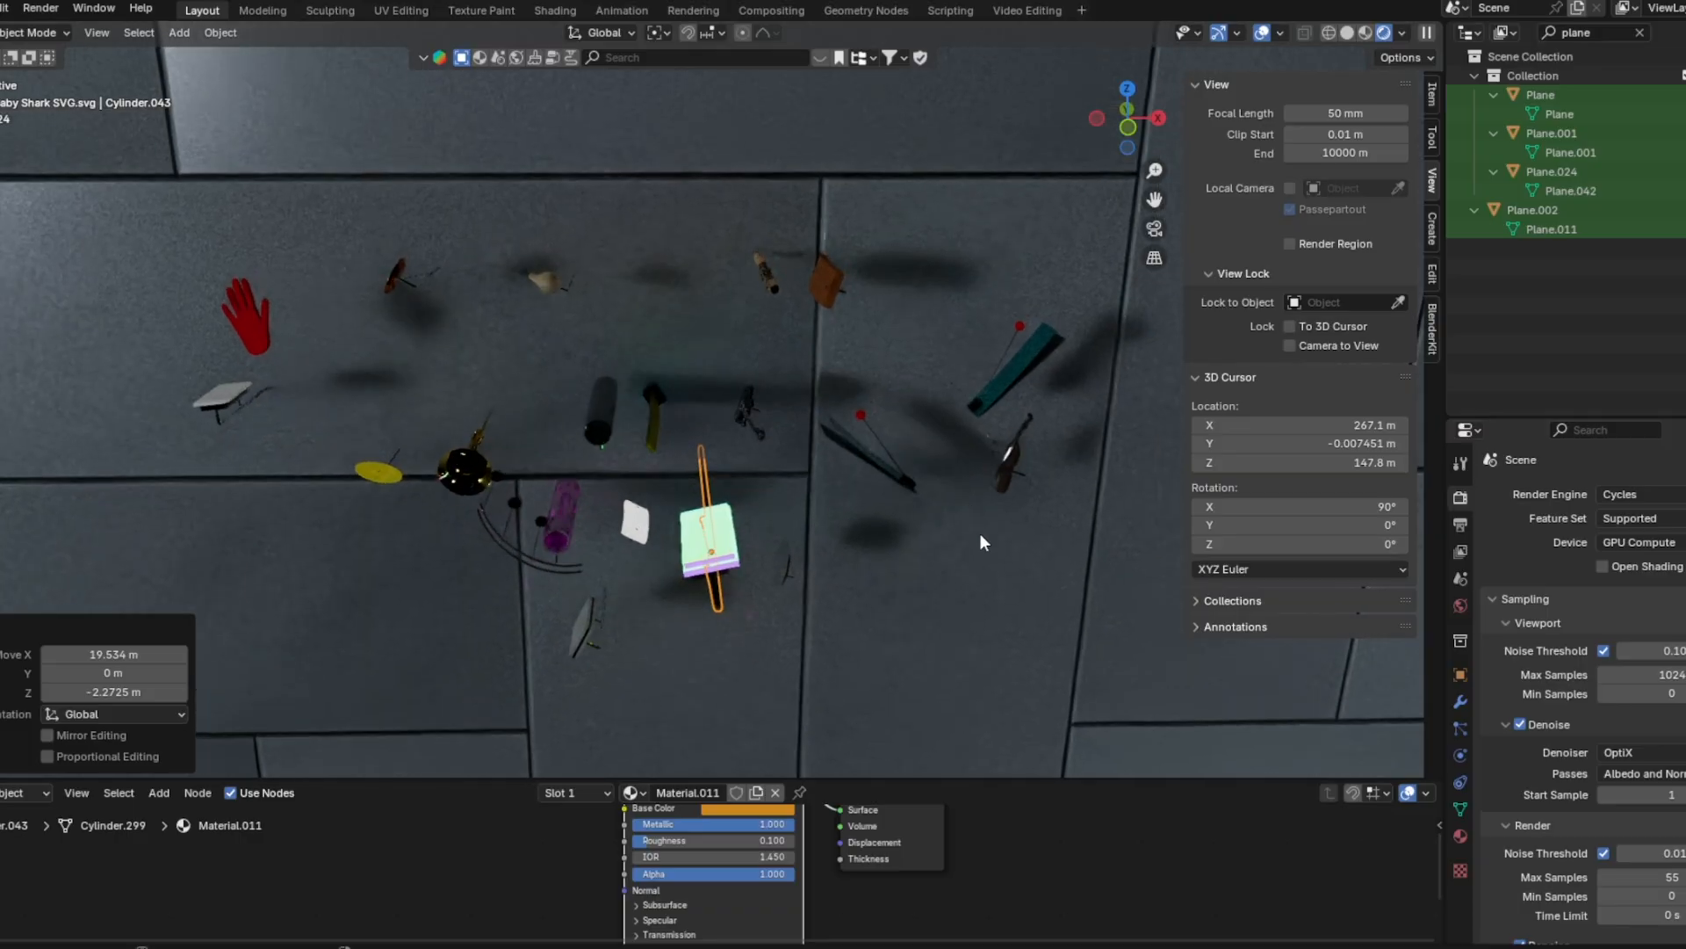
left_click(560, 505)
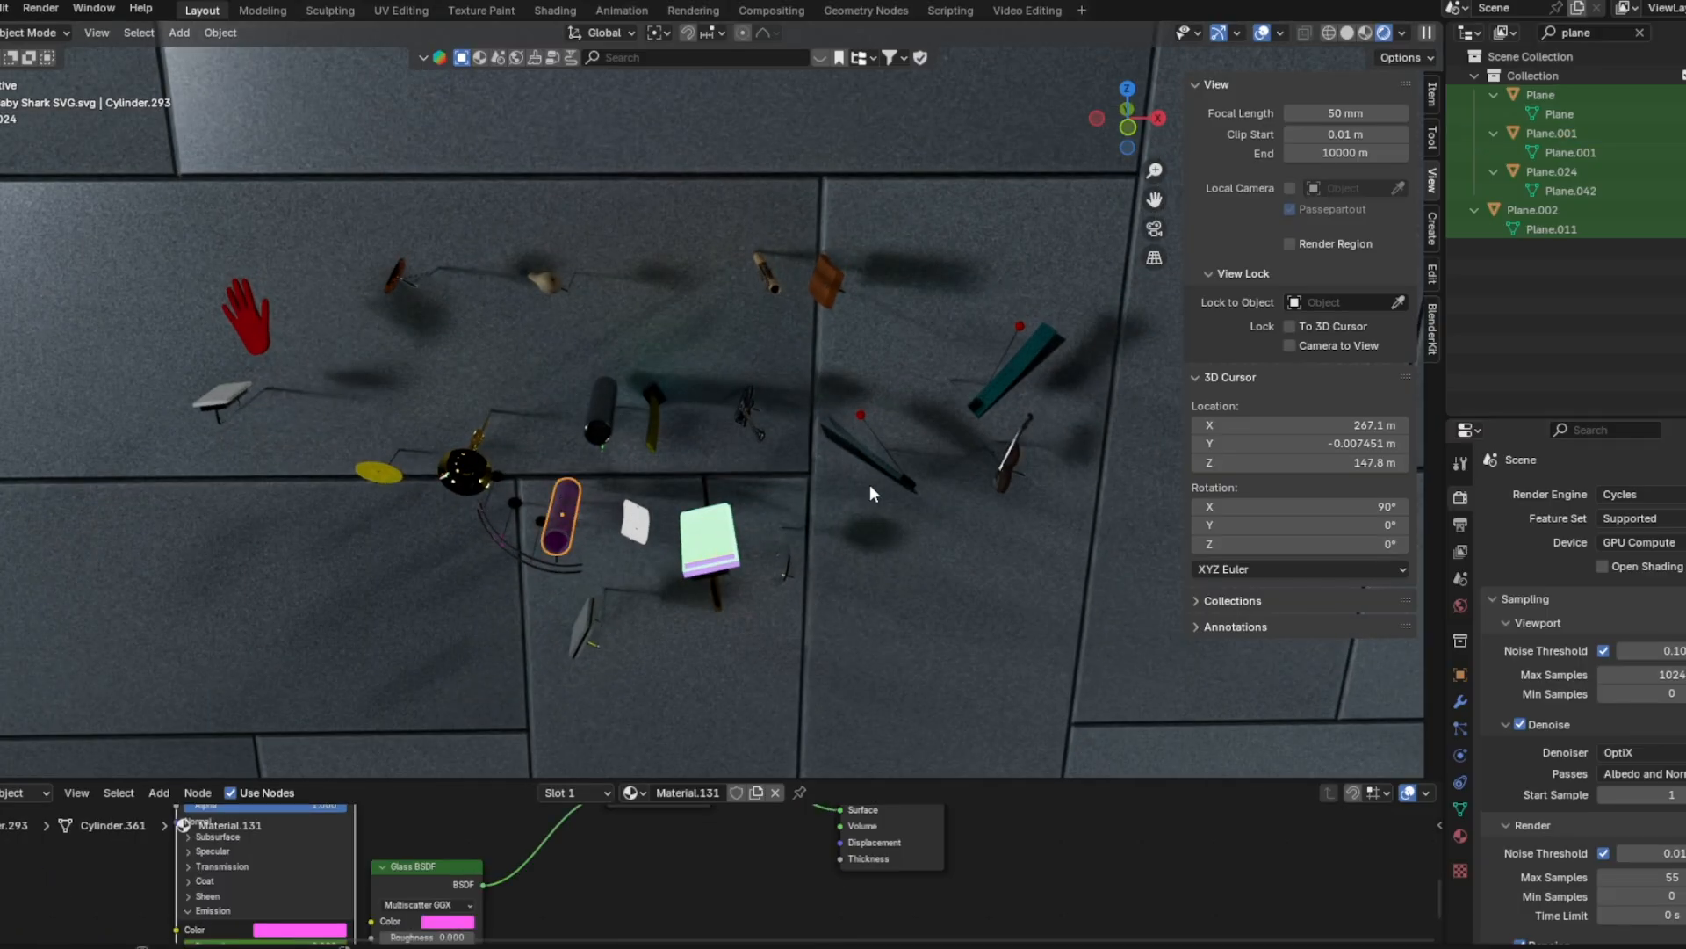
mouse_move(1075, 324)
middle_mouse_down()
mouse_move(1060, 318)
mouse_move(1073, 318)
middle_mouse_up()
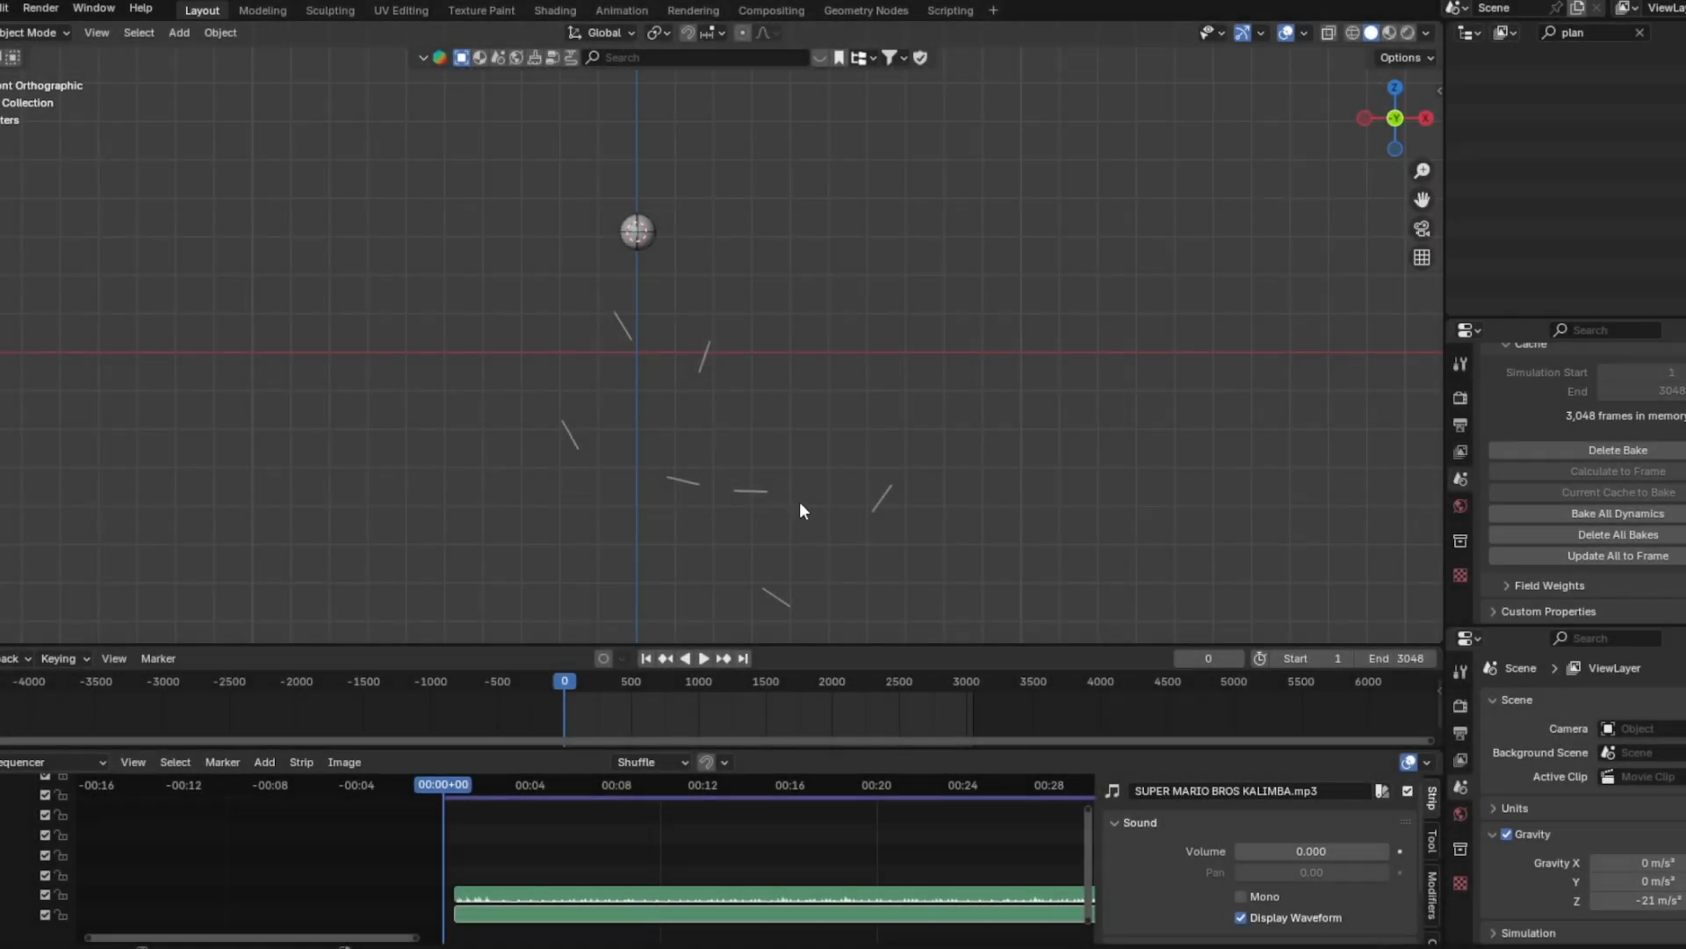
In the baked kalimba project, add a cube at the sphere's start, flatten it along Z and narrow it along X
middle_click_drag(800, 503, 887, 514, "shift")
key("shift+a")
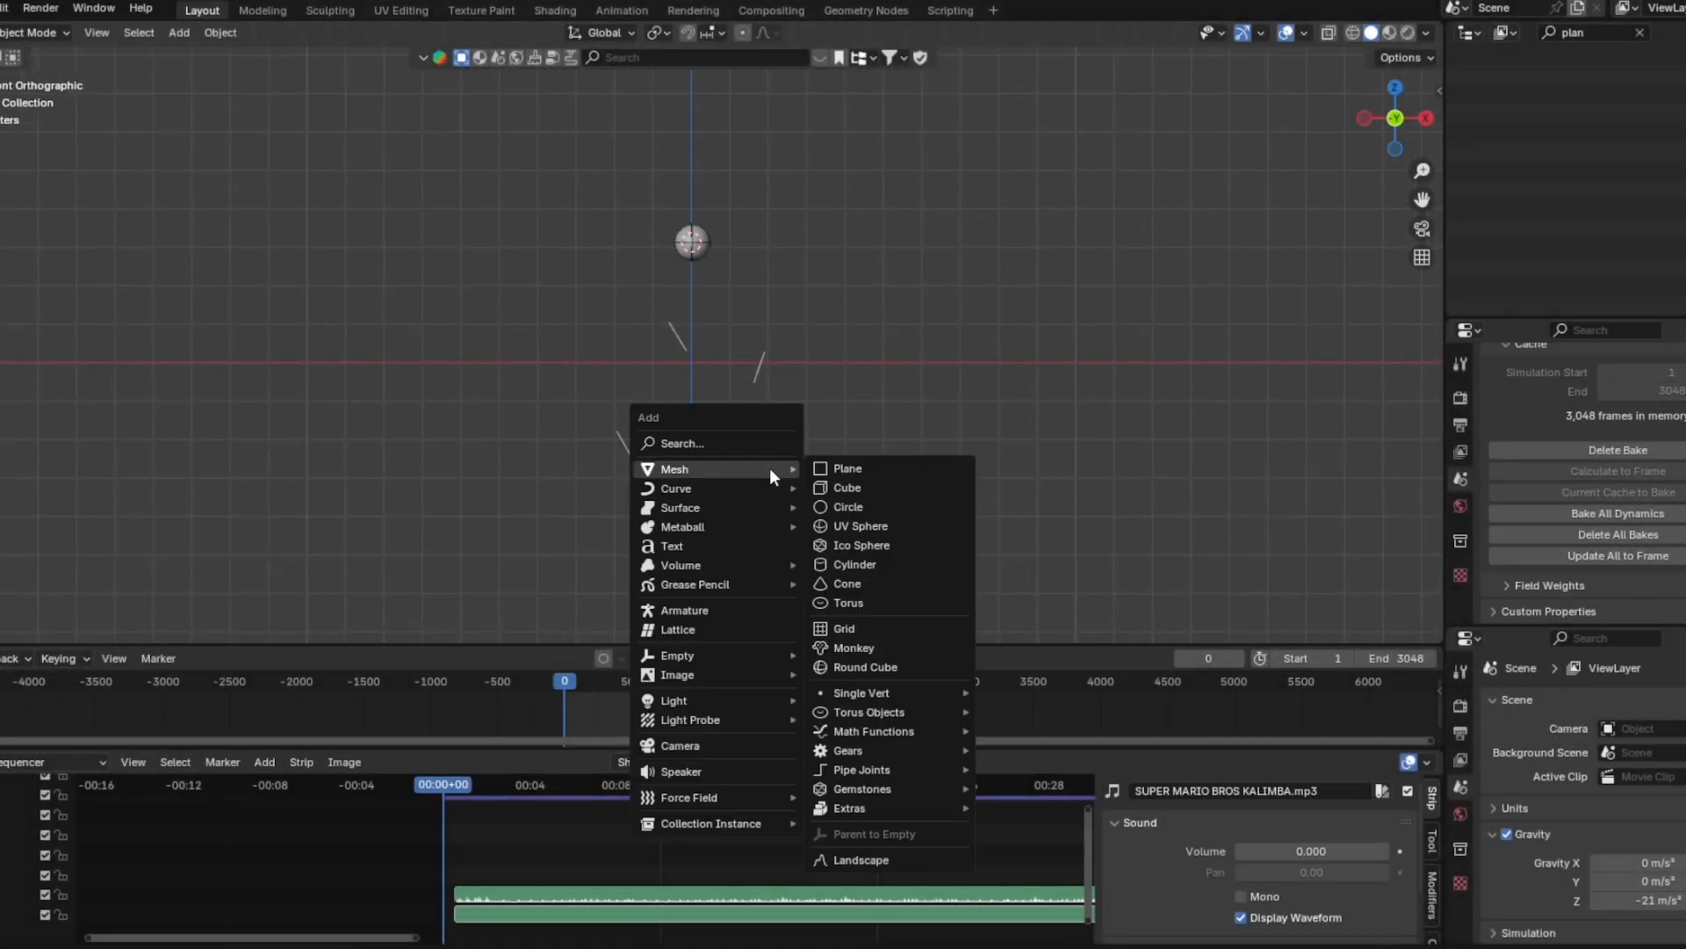
left_click(852, 488)
key("s")
key("z")
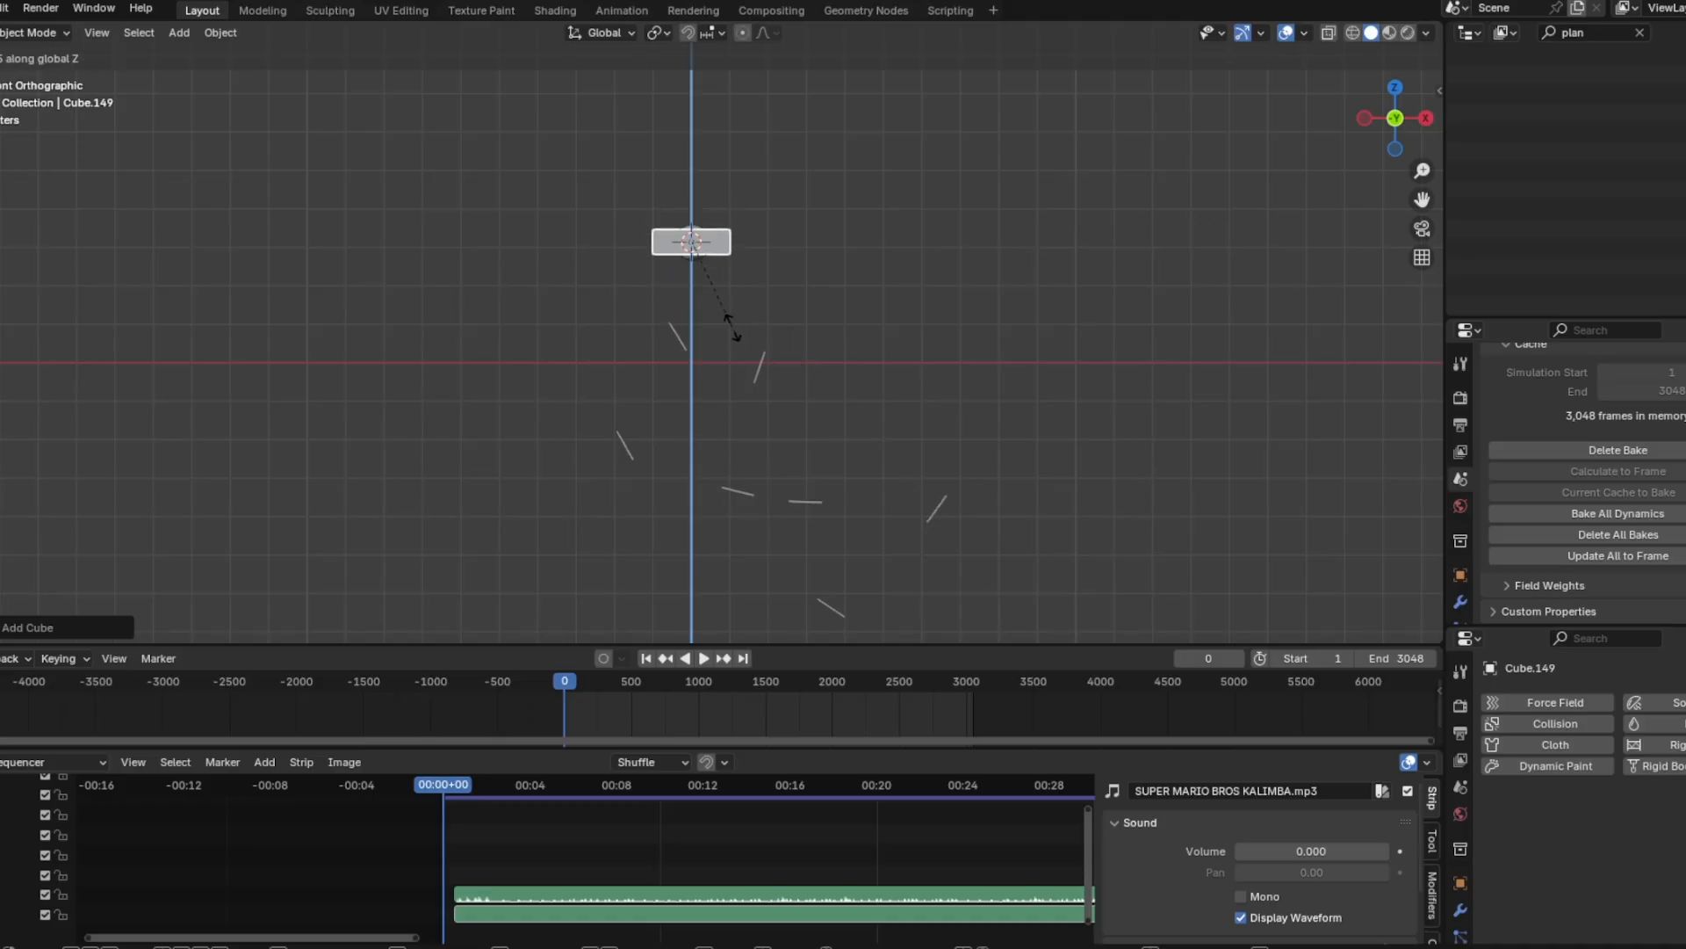
left_click(728, 318)
middle_click_drag(853, 283, 824, 359)
key("s")
key("x")
left_click(847, 388)
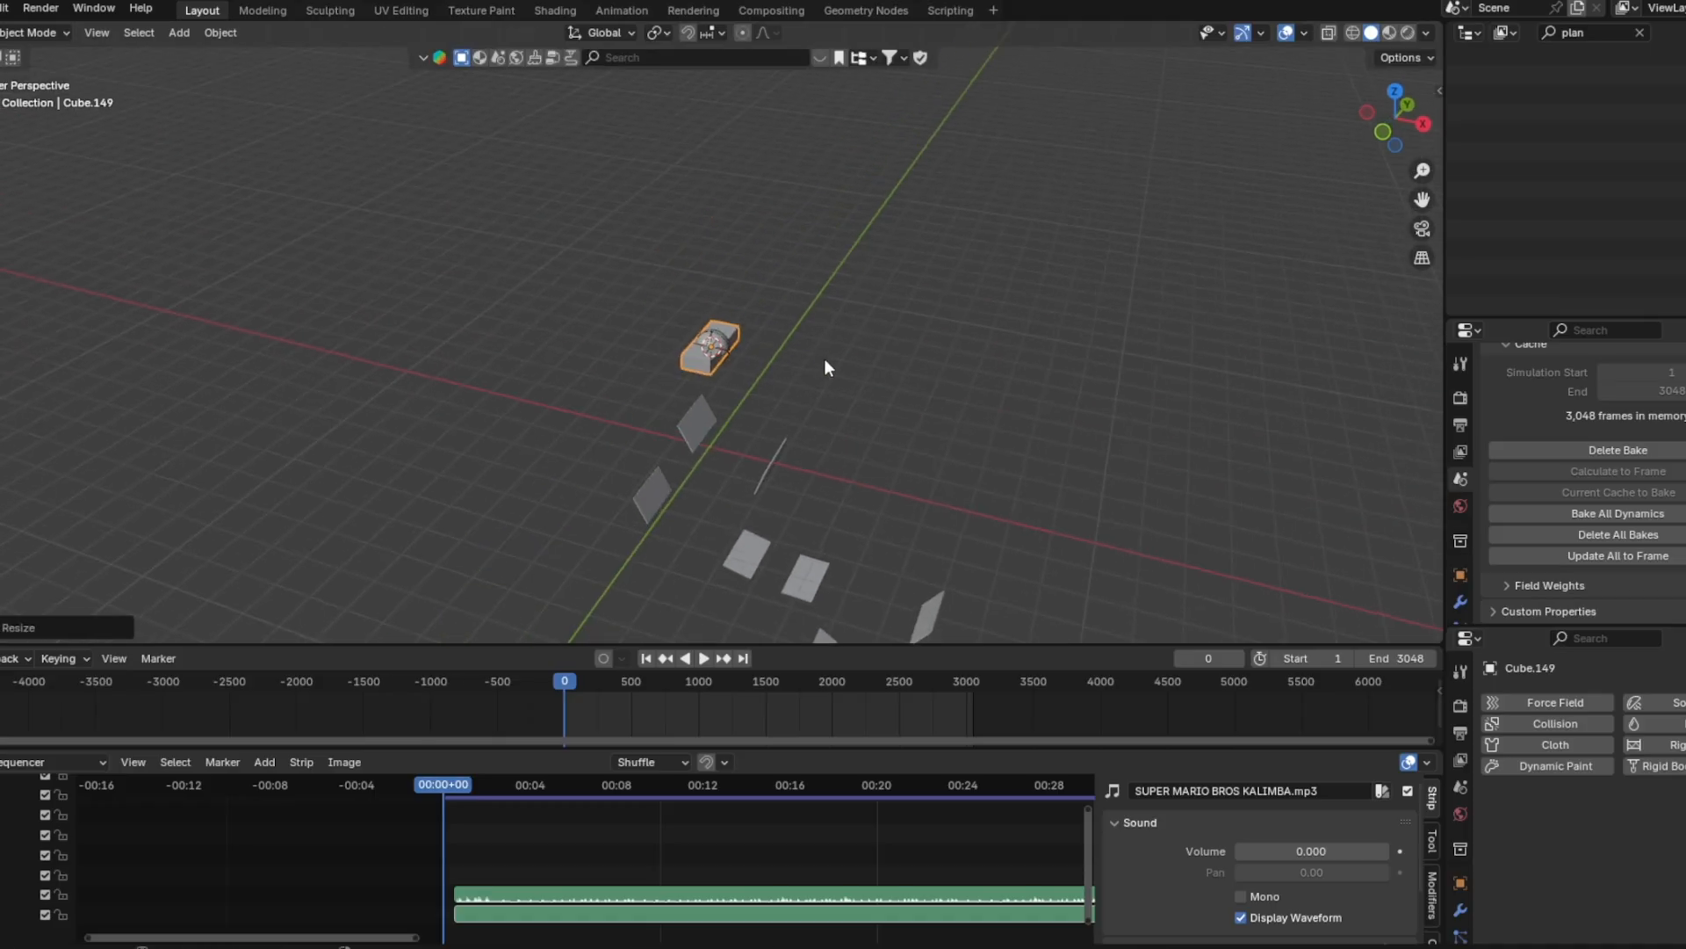
Thin the new cube further along Z into a slab and lower it to just beneath the sphere
scroll(826, 359, "up", 6)
key("s")
key("z")
key("g")
key("z")
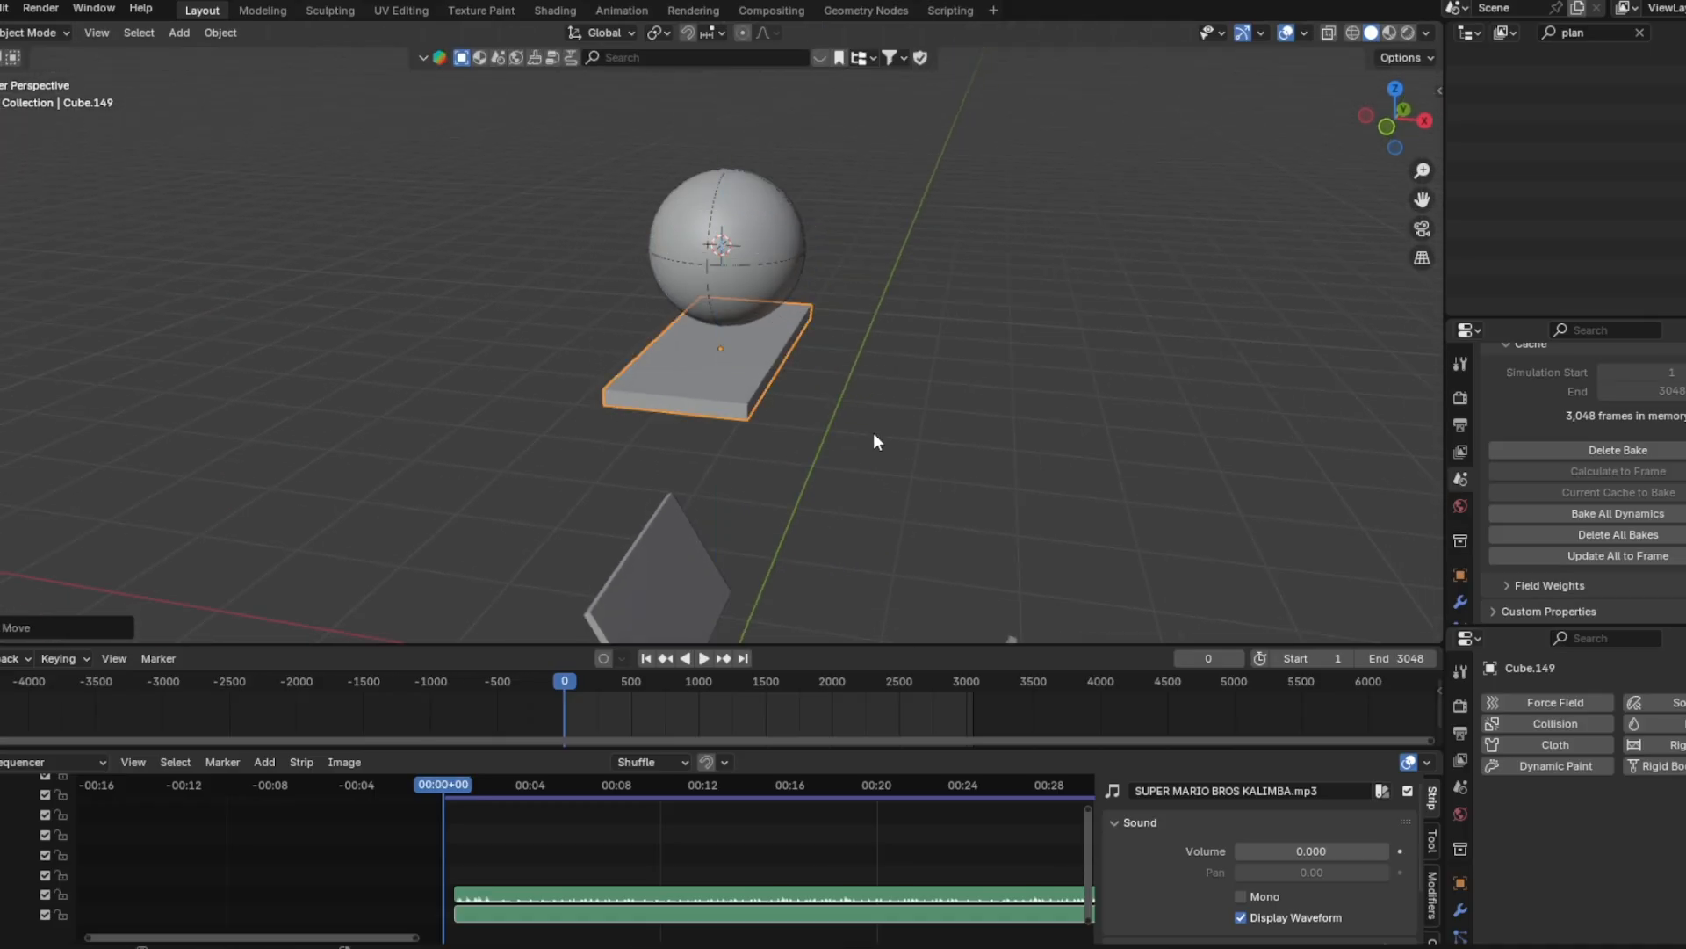
Cut five evenly spaced lengthwise loops into the slab beneath the sphere, keeping them centred
left_click(838, 470)
middle_click_drag(810, 424, 816, 427)
key("Tab")
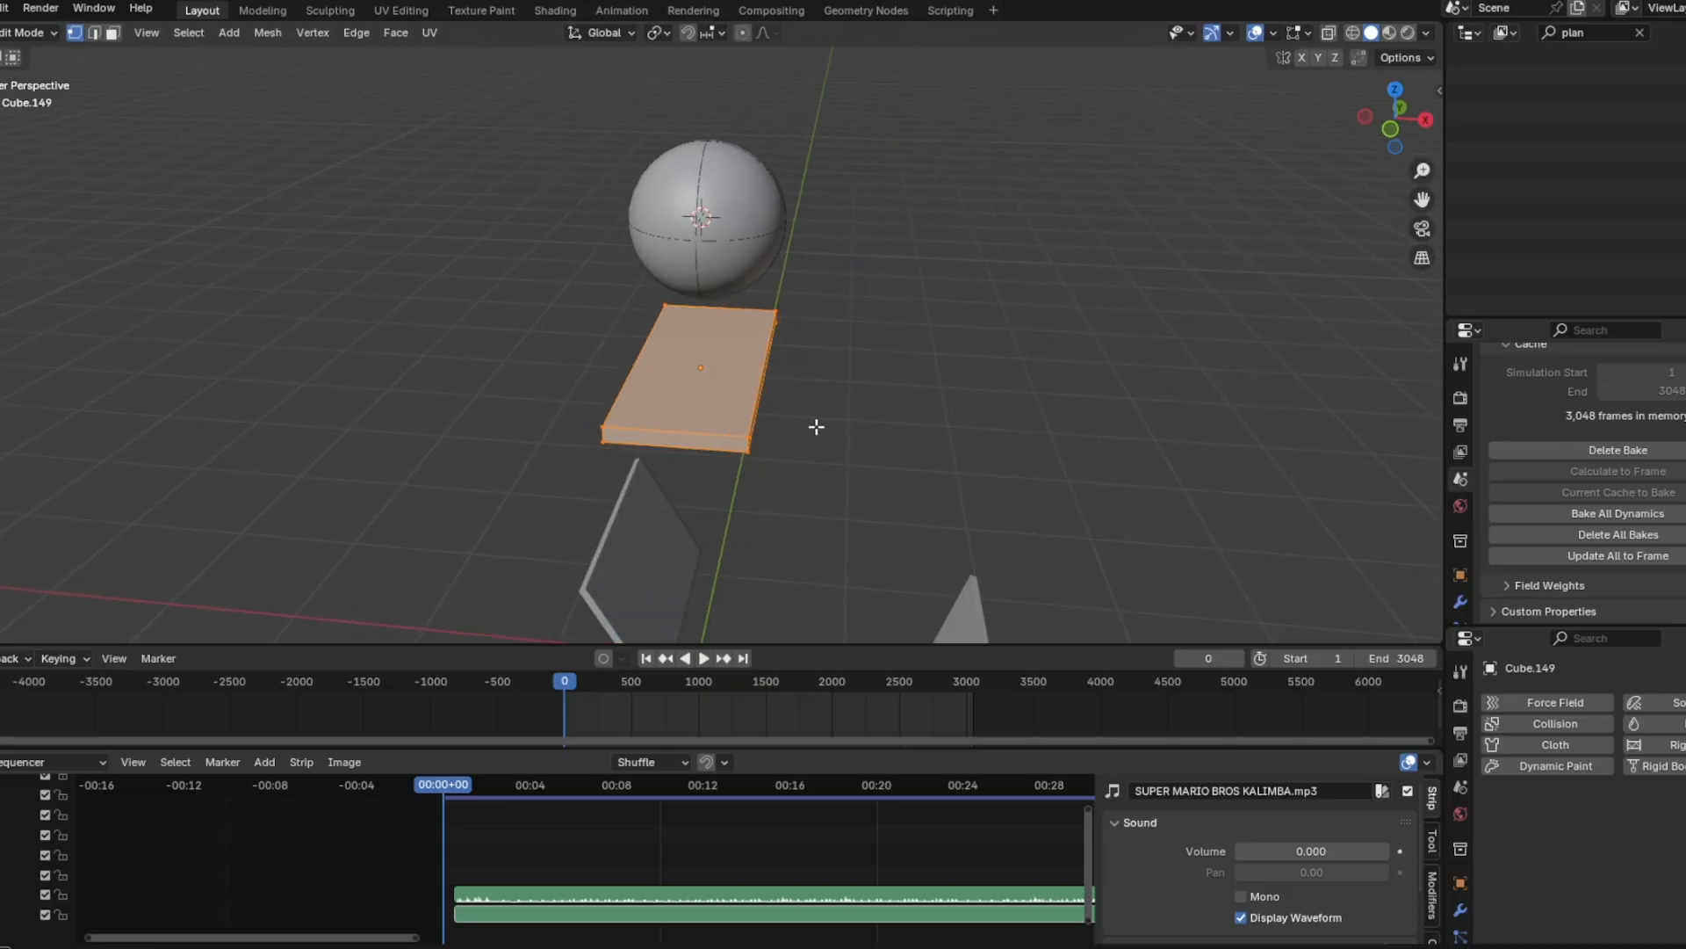
scroll(659, 425, "up", 2)
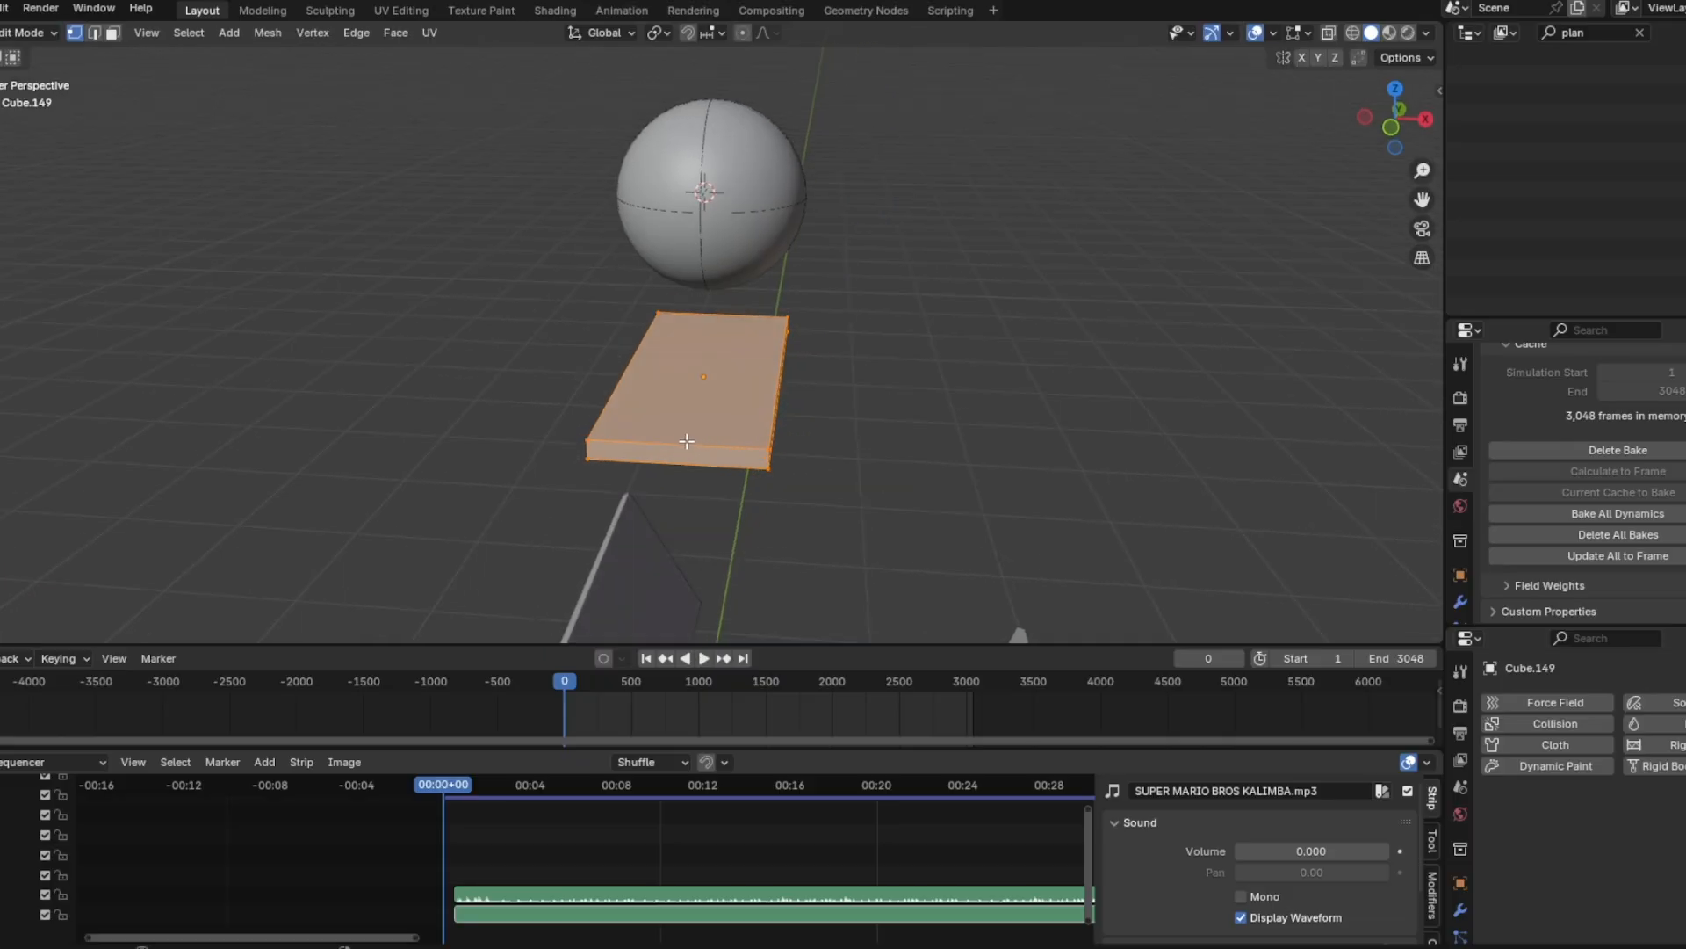
key("ctrl+r")
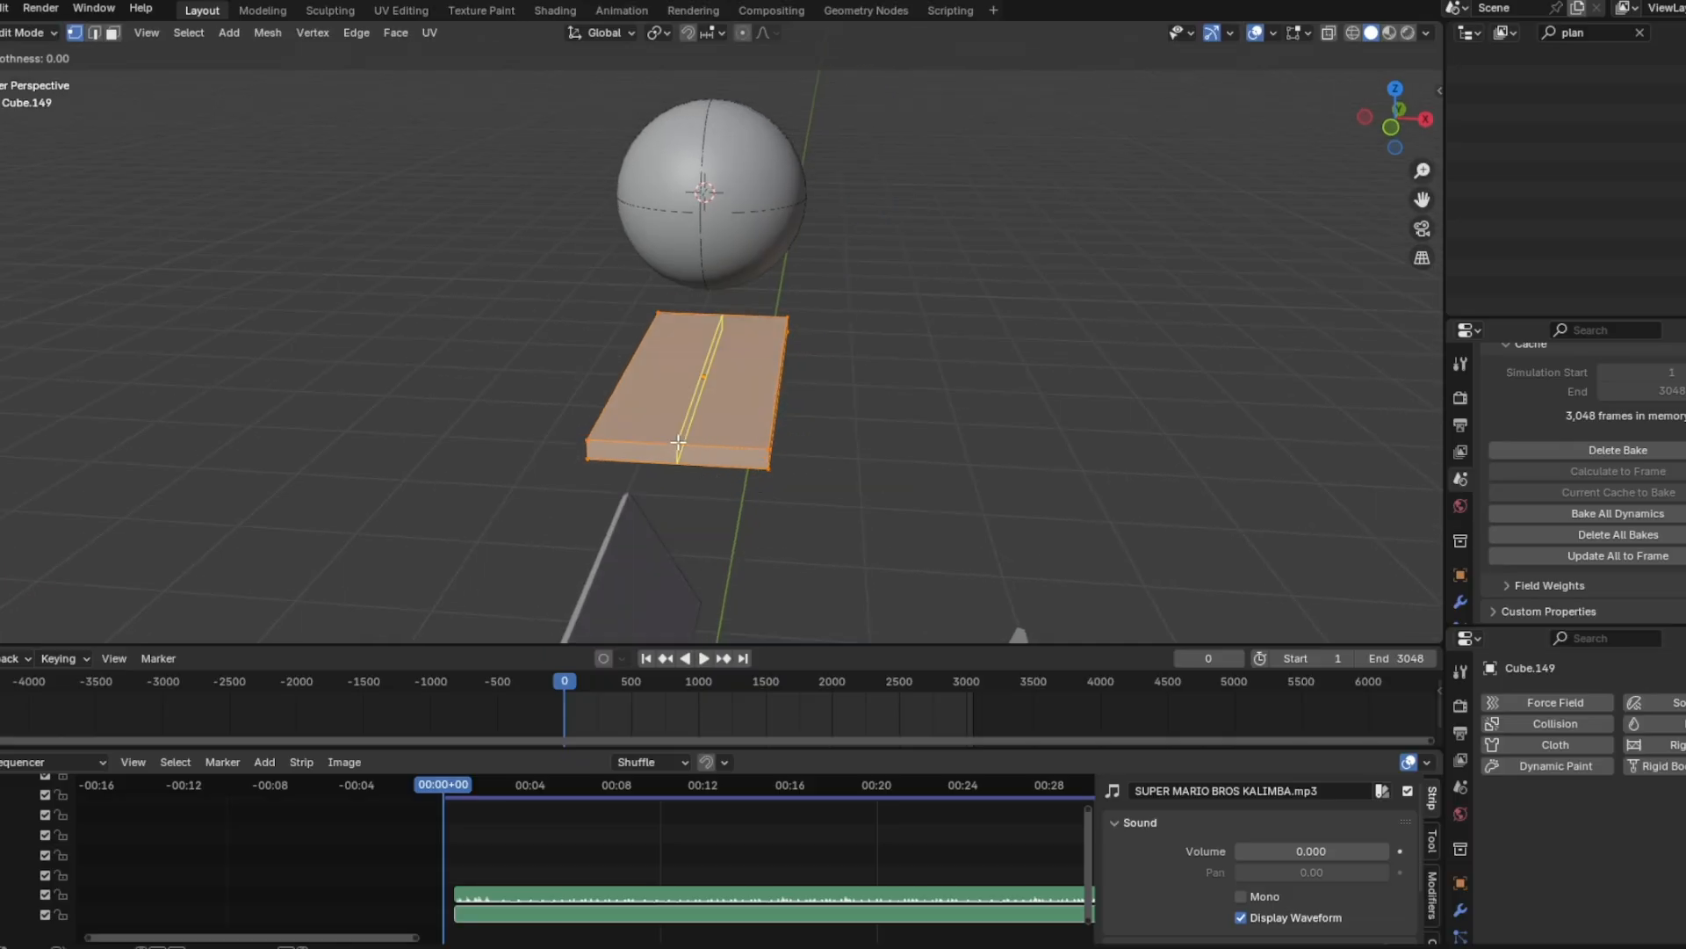
scroll(678, 442, "up", 4)
left_click(678, 441)
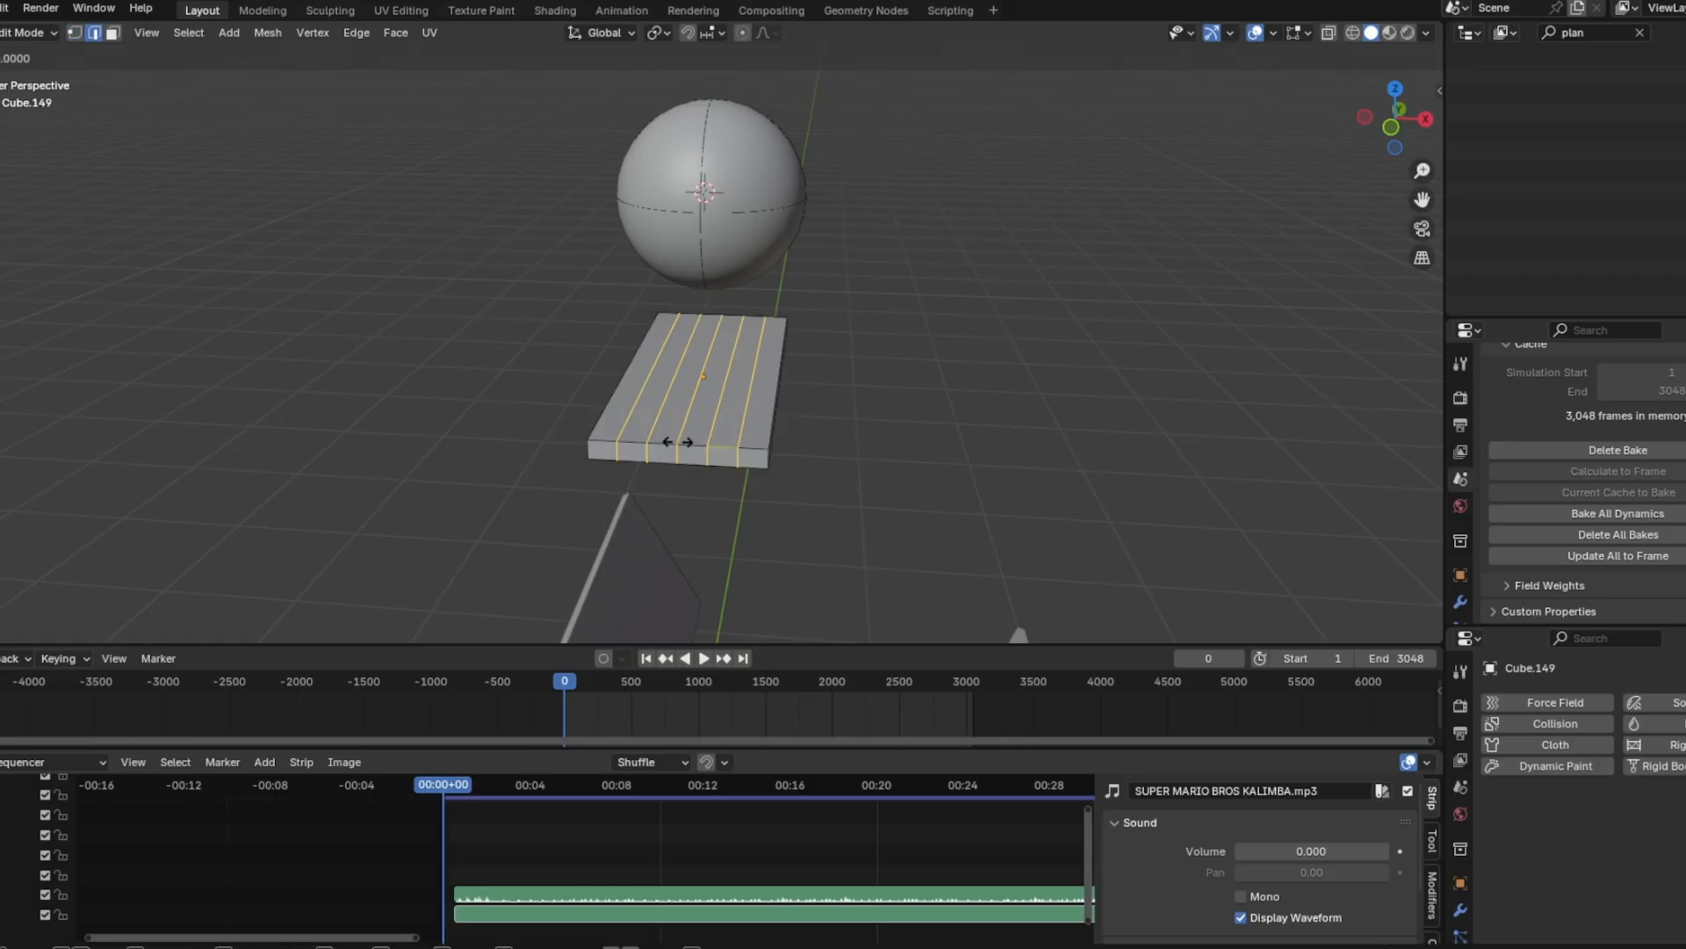
right_click(678, 442)
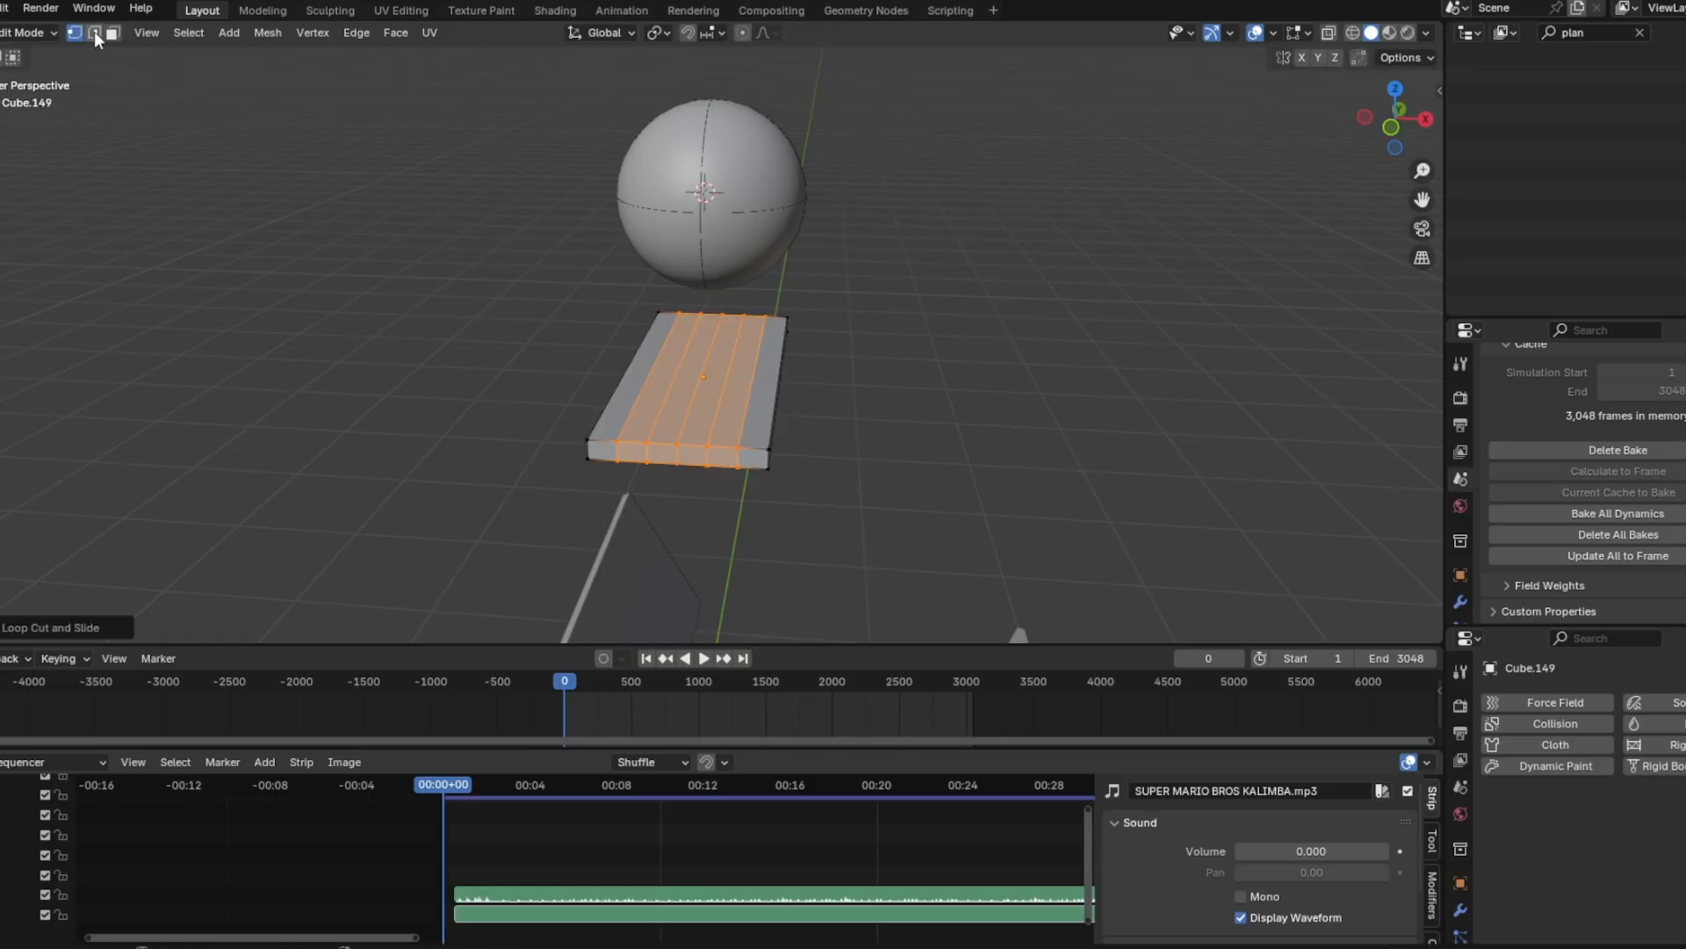
Arch the slab by raising its top centre edge about 0.12 m along Z with smooth proportional editing
left_click(94, 34)
left_click(710, 405)
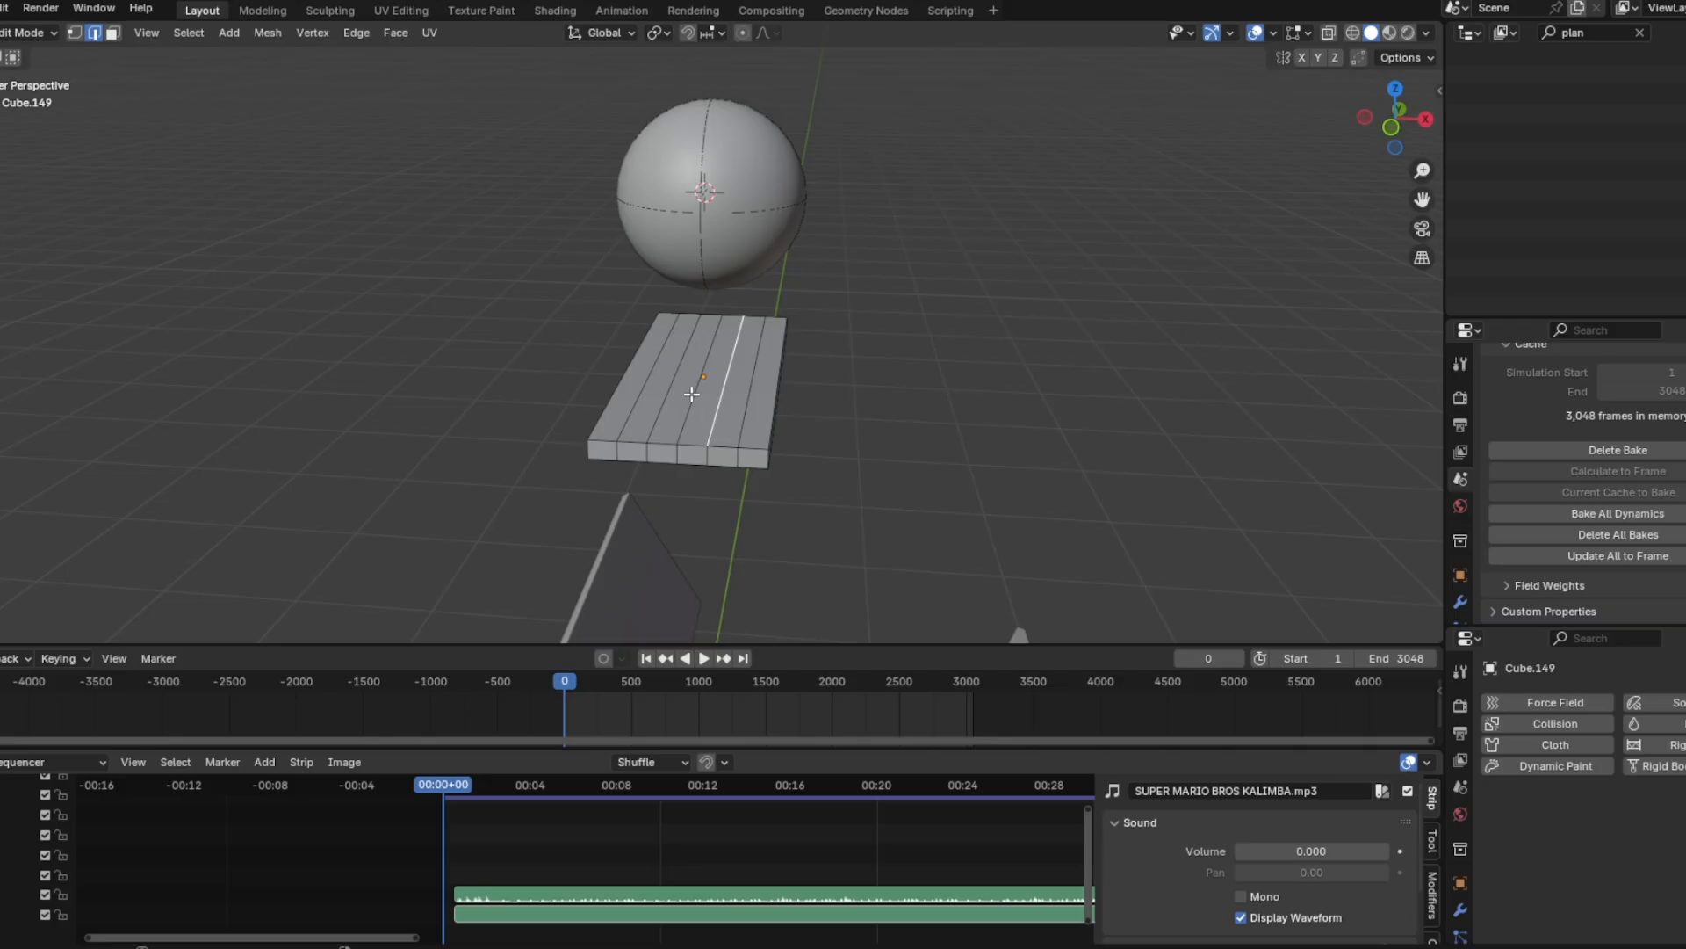
scroll(712, 405, "up", 2)
middle_click_drag(736, 472, 726, 437)
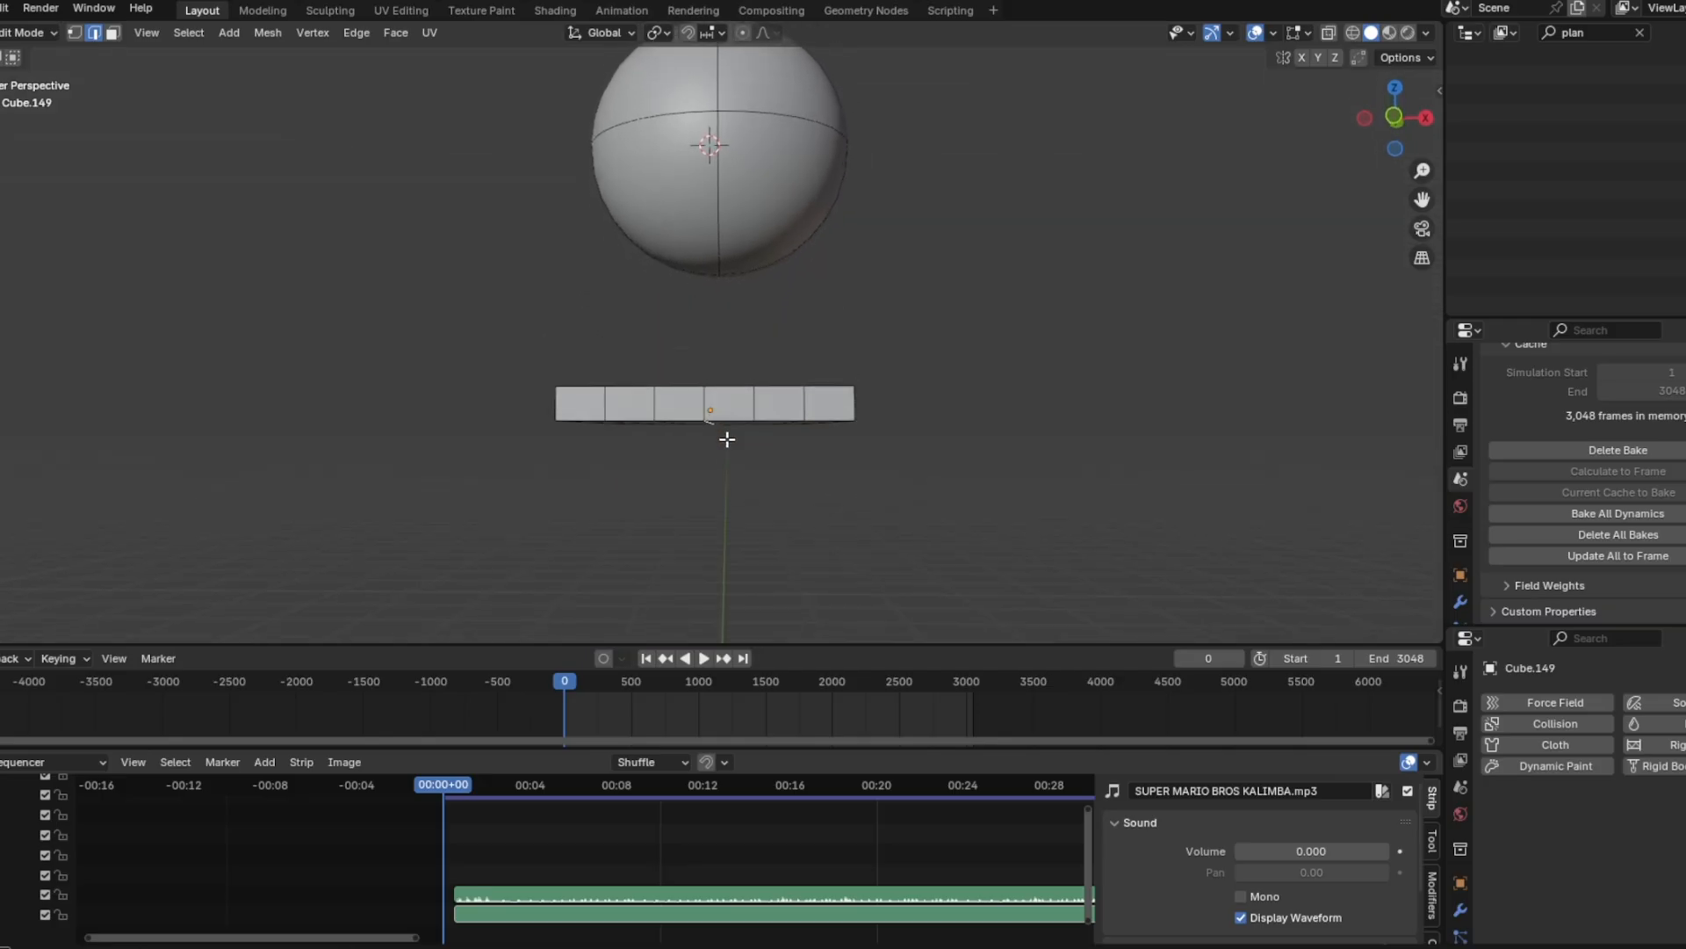
left_click(743, 34)
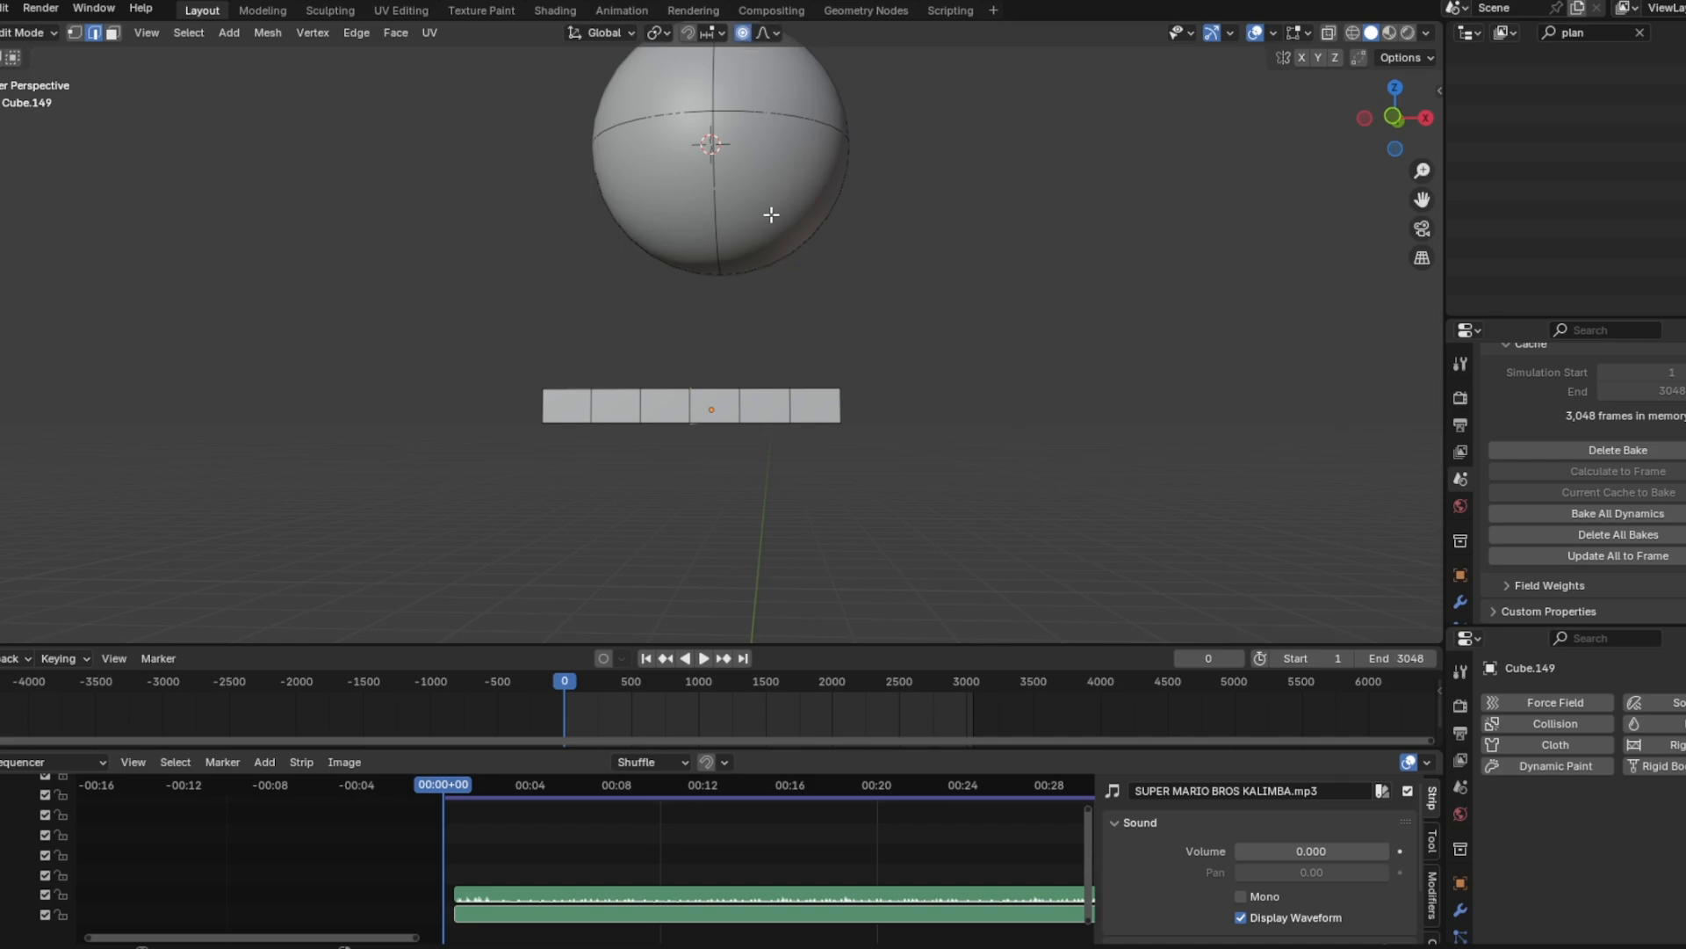
scroll(773, 220, "down", 2)
middle_click_drag(780, 257, 746, 377)
key("g")
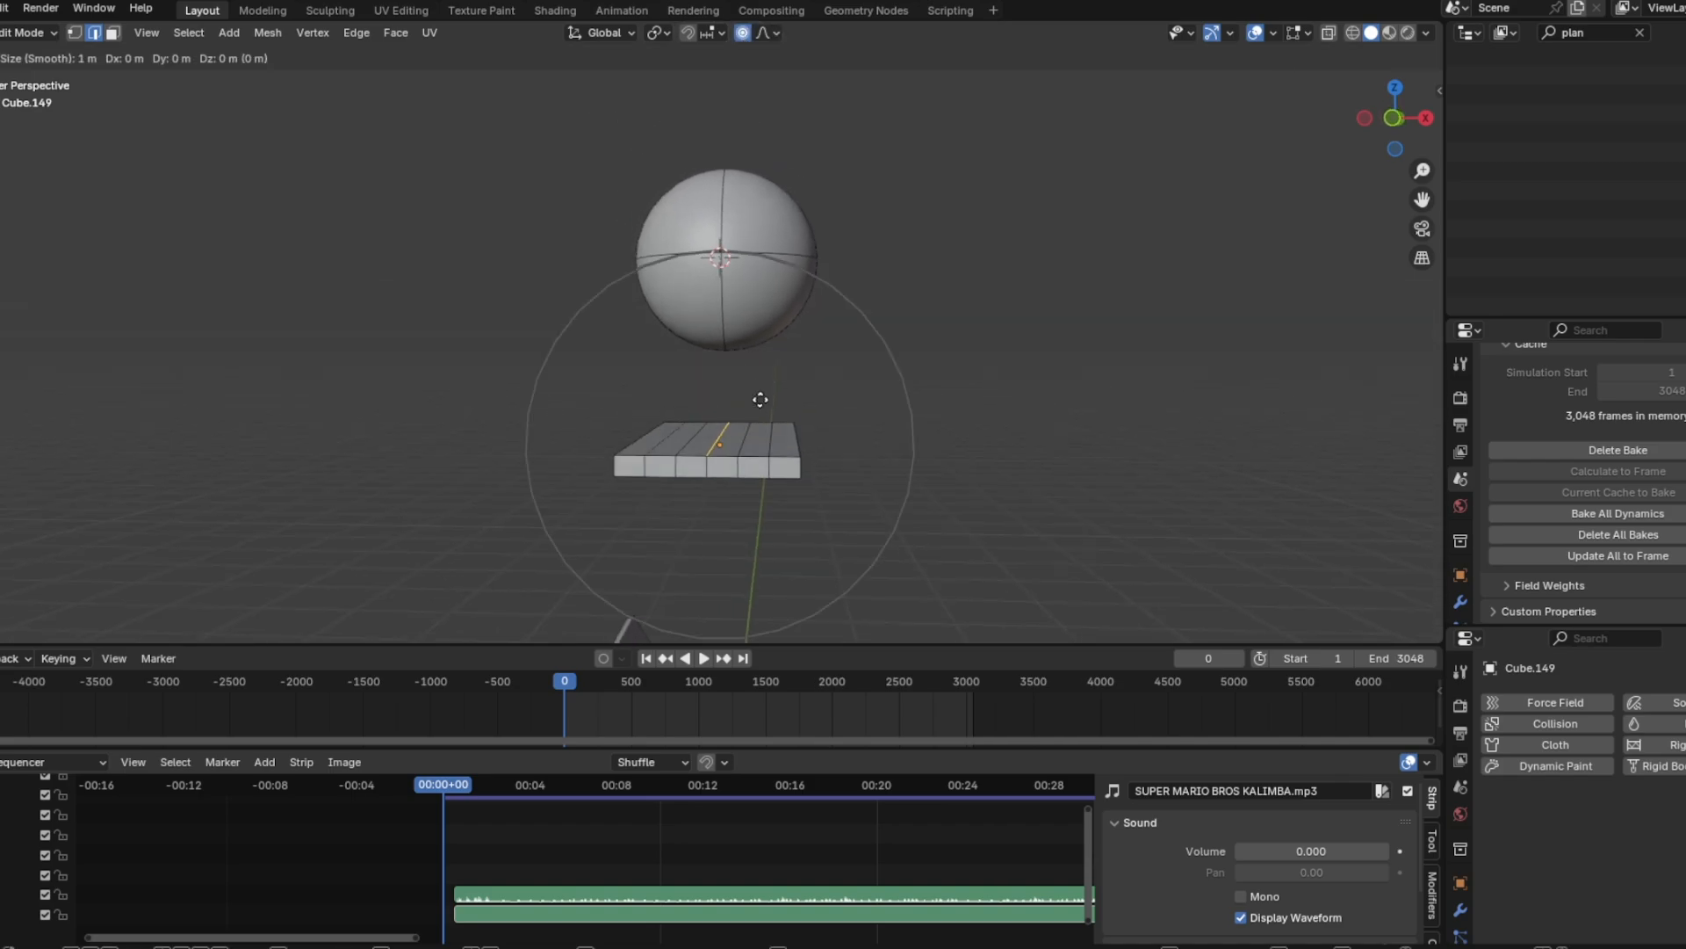
key("z")
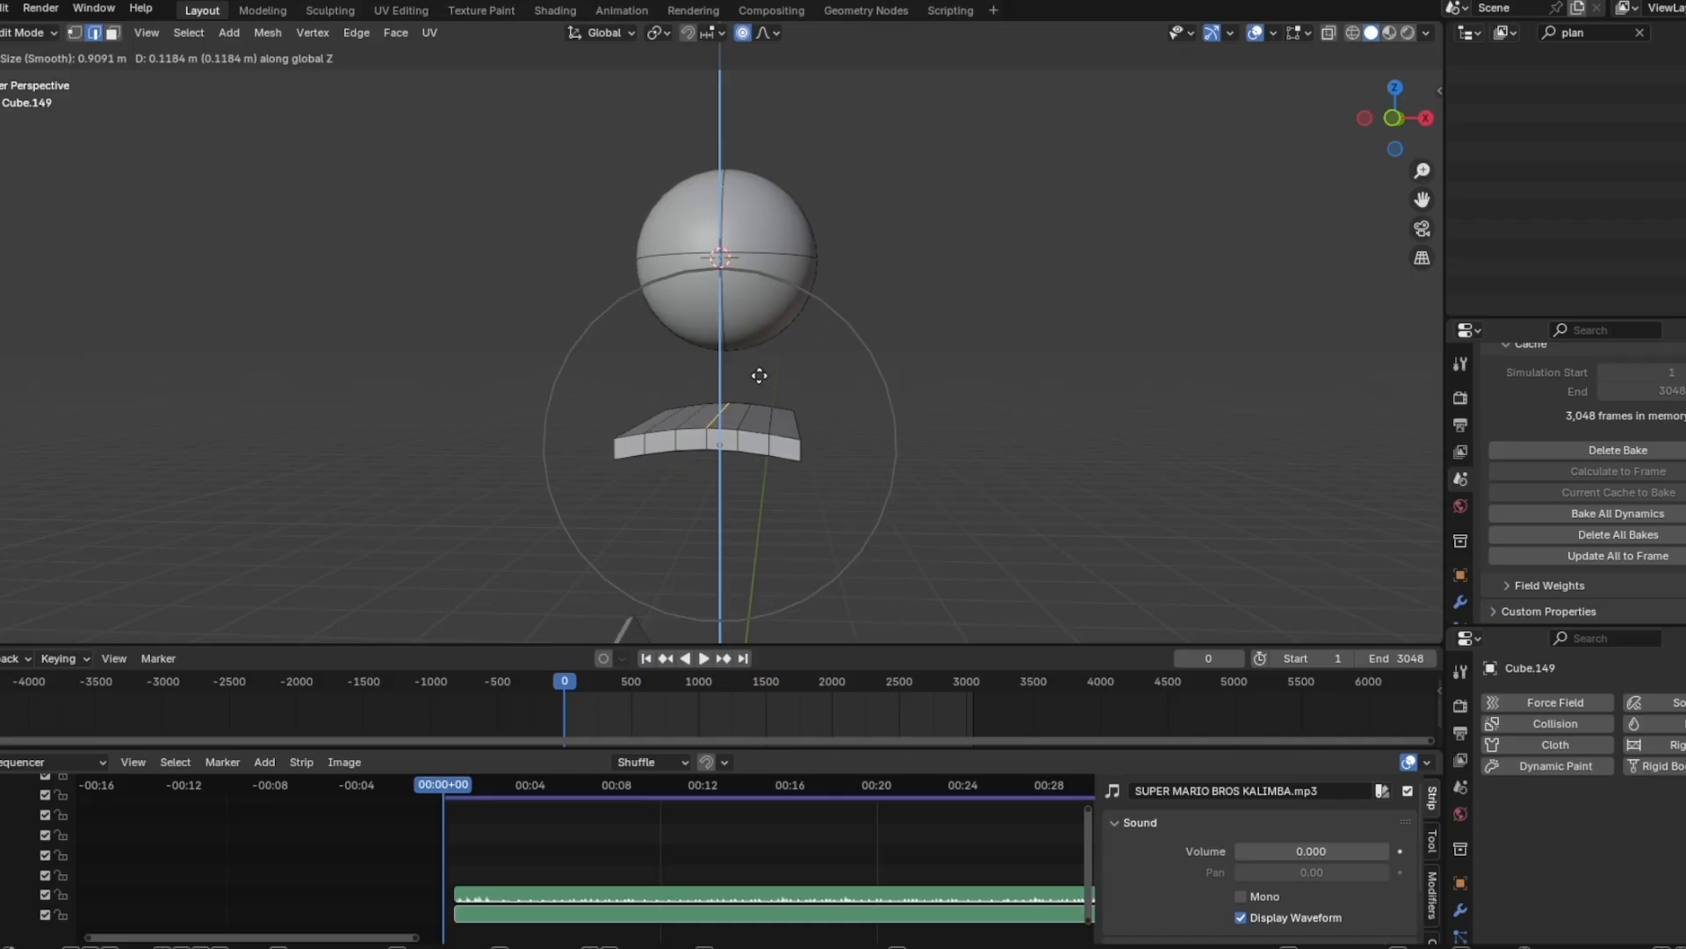
left_click(760, 373)
key("Tab")
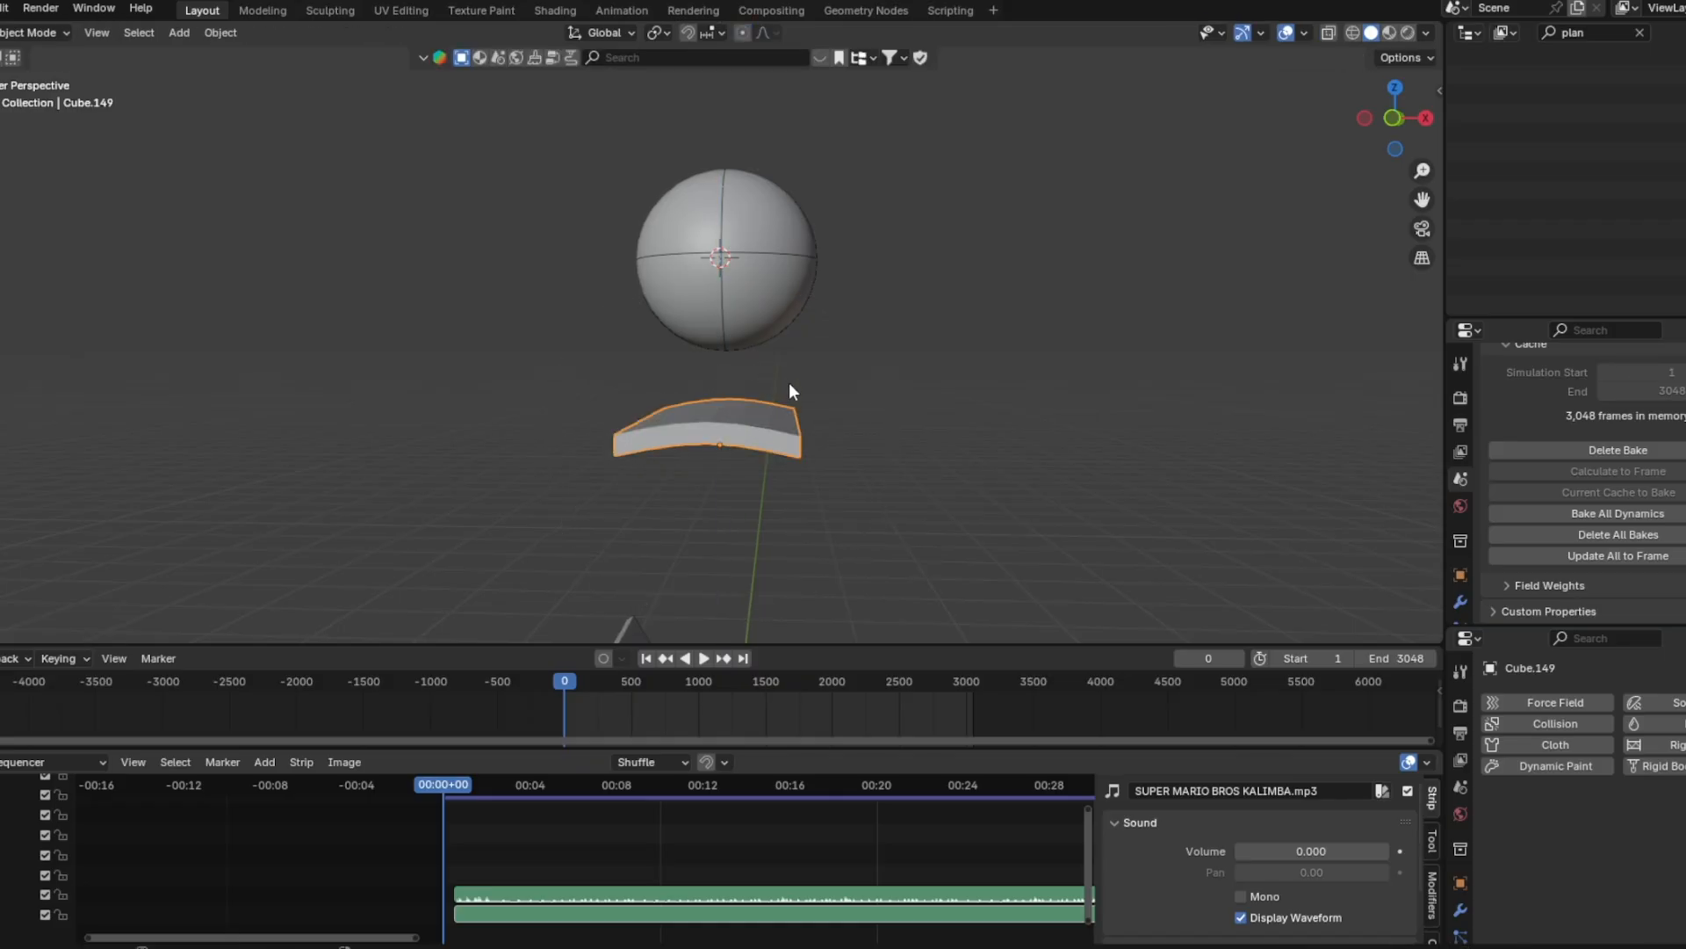
Apply Shade Auto Smooth to the arched slab
middle_click_drag(789, 384, 861, 445)
right_click(793, 431)
left_click(791, 440)
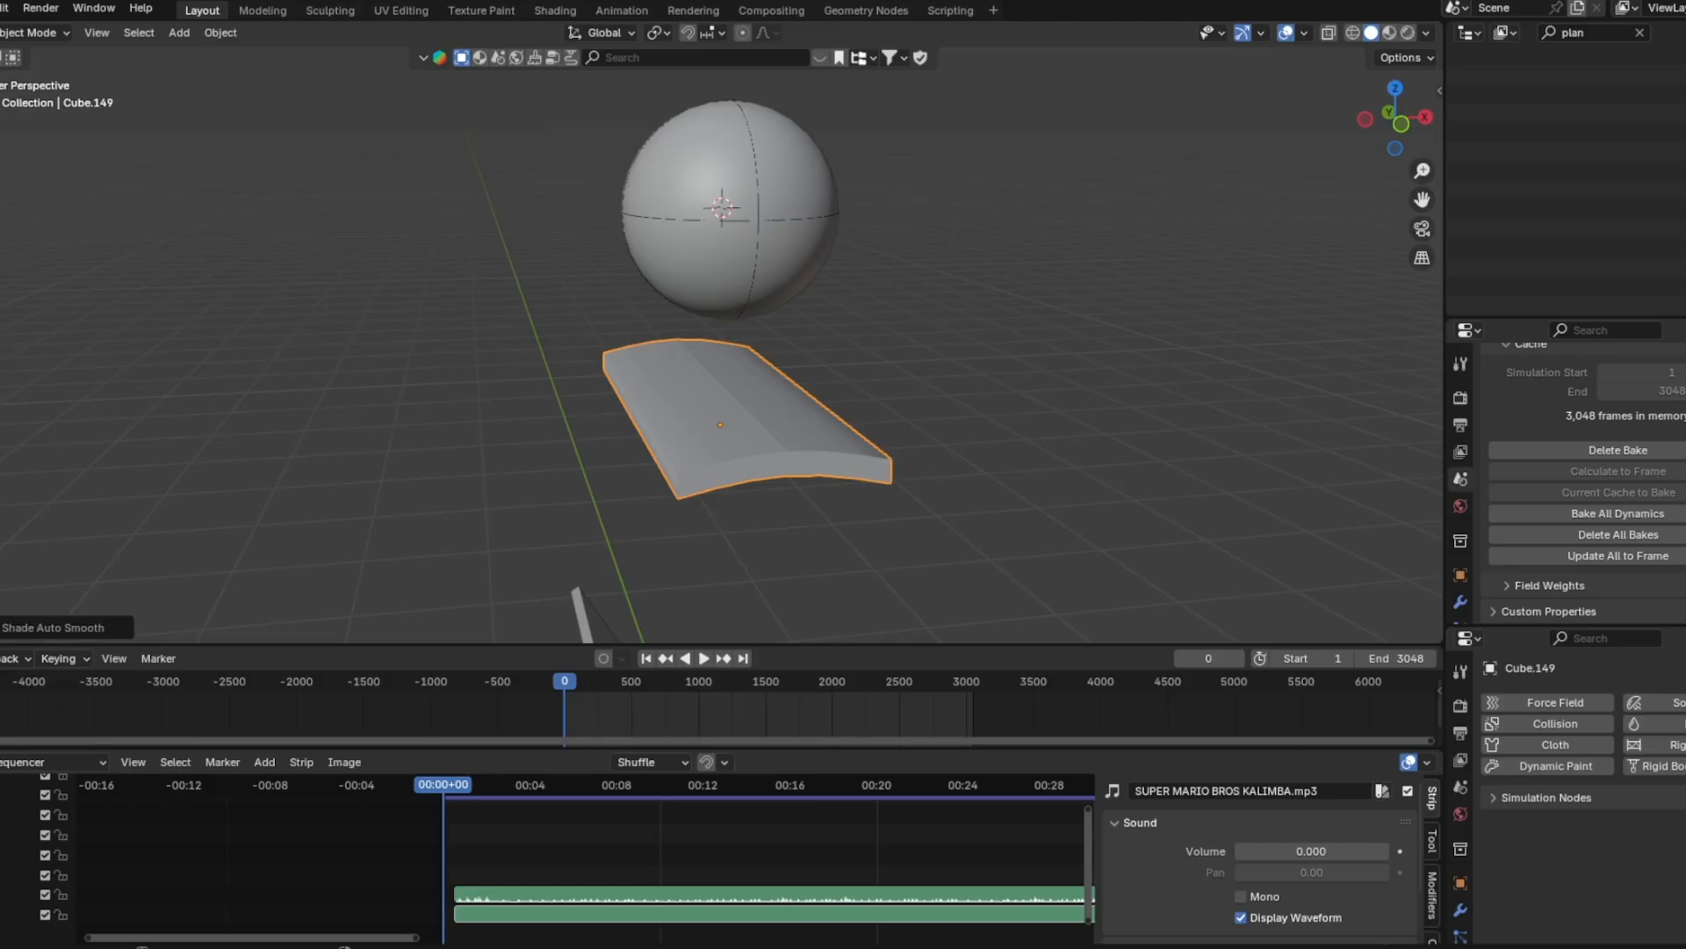
Add a cylinder at the sphere's position and scale it uniformly down to a fraction of the sphere's size
mouse_move(791, 491)
middle_mouse_down()
mouse_move(761, 511)
mouse_move(785, 499)
mouse_move(776, 480)
middle_mouse_up()
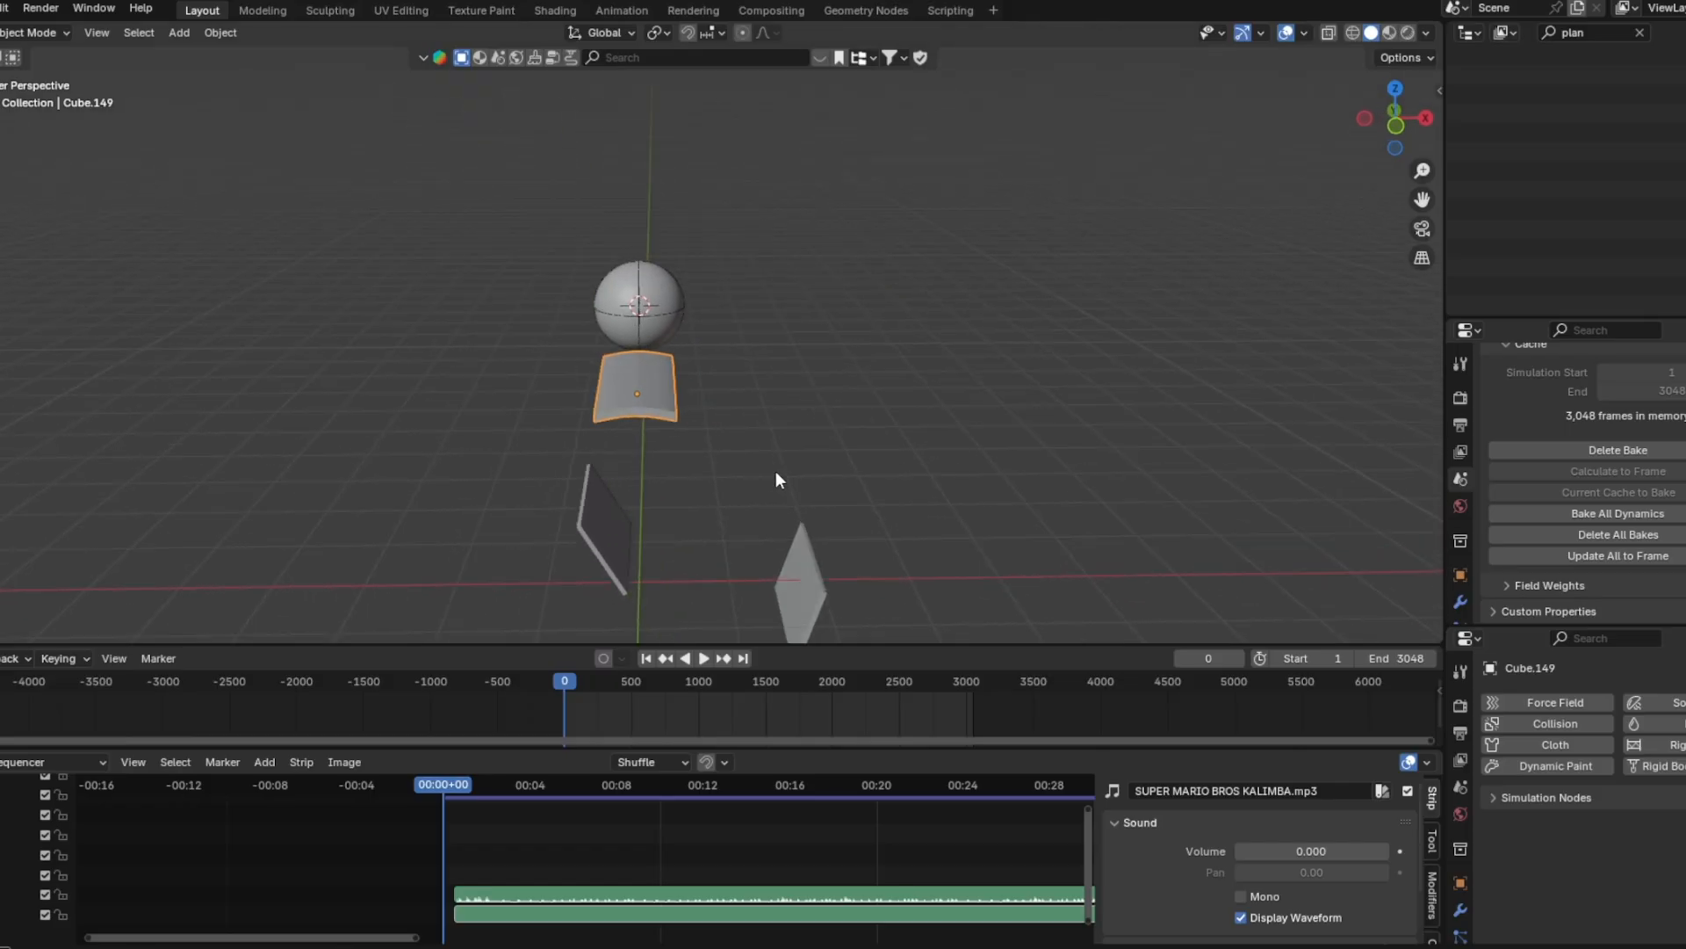
key("shift+a")
left_click(871, 560)
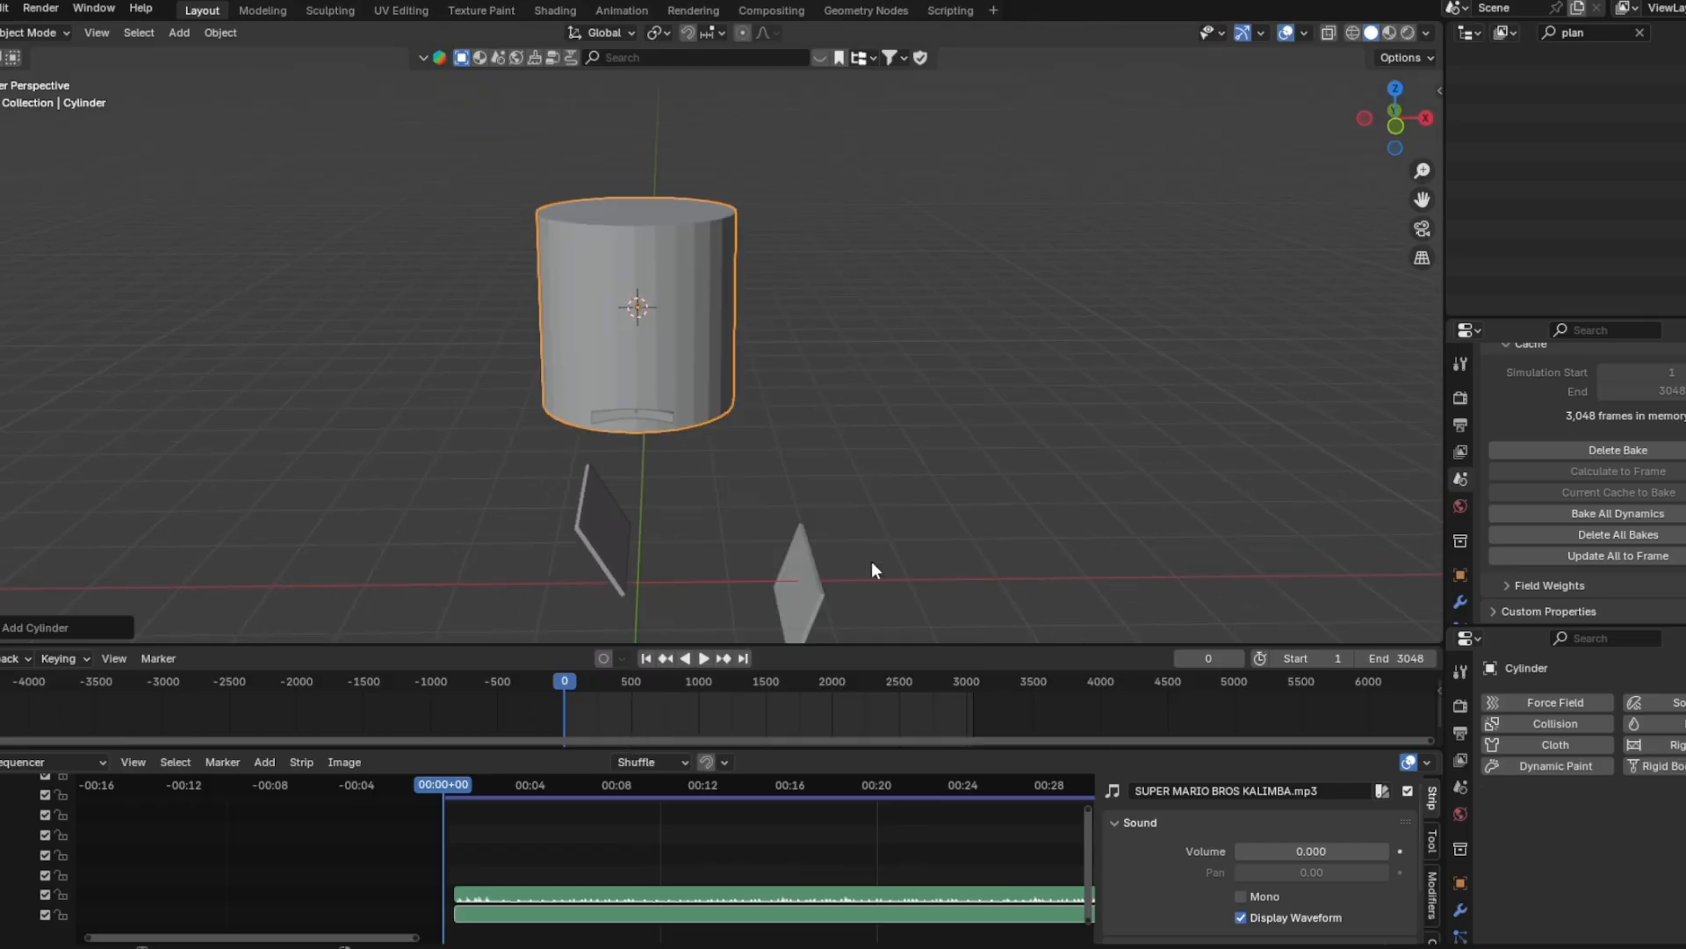
middle_click_drag(871, 561, 902, 464)
key("s")
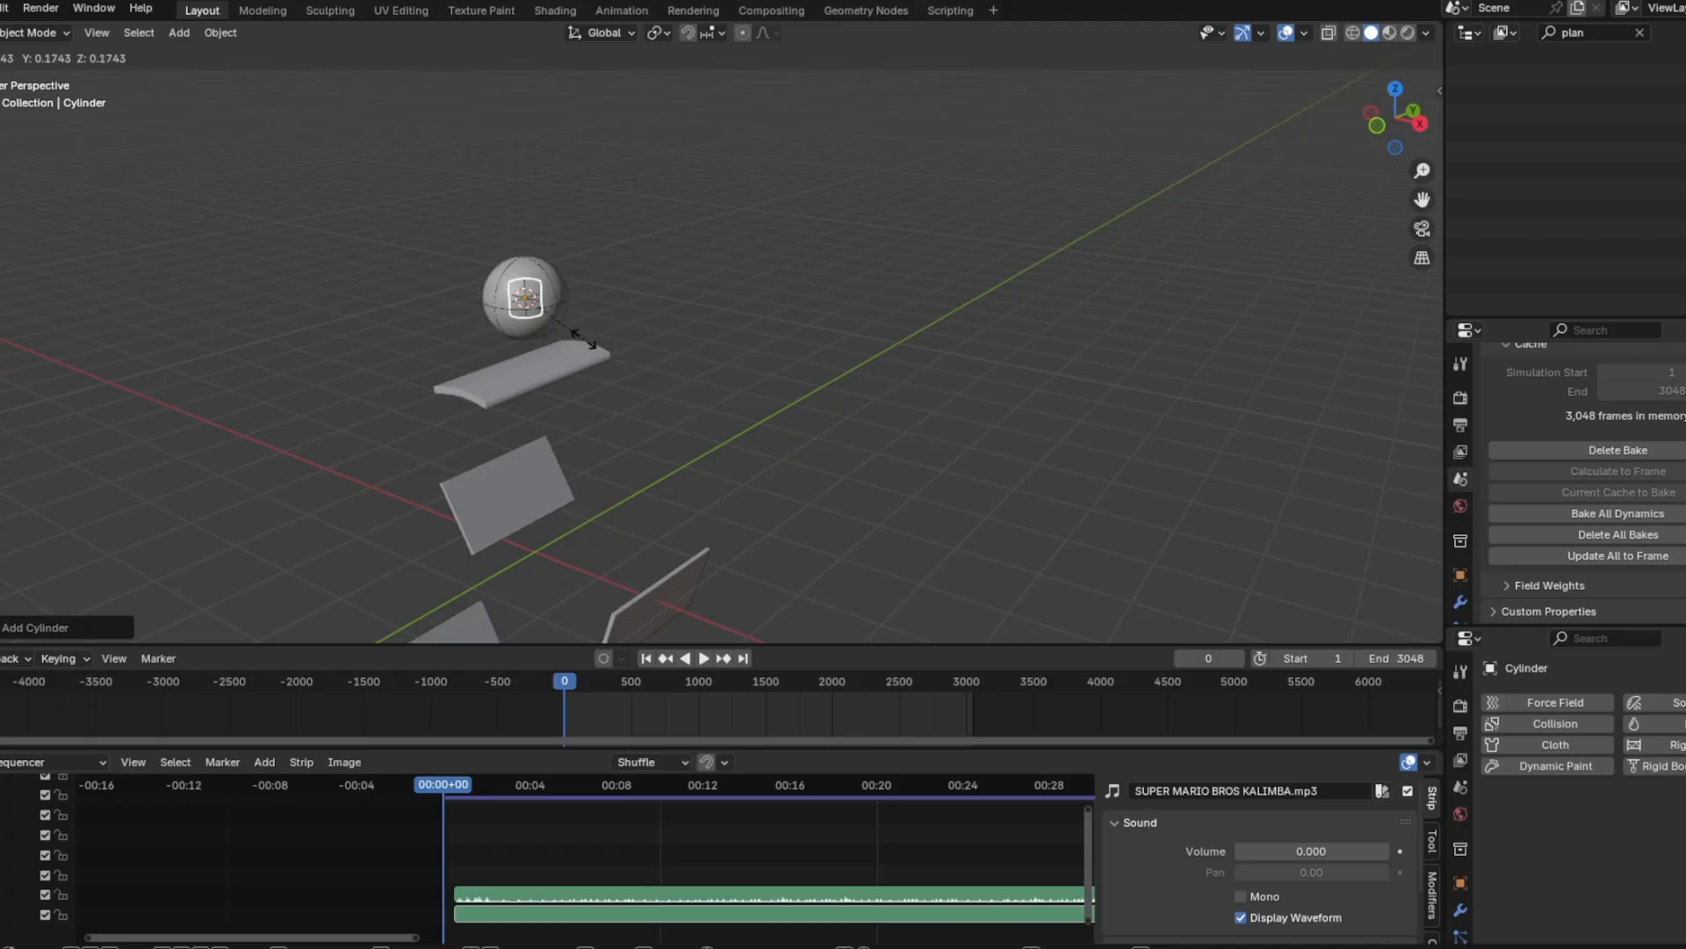
left_click(569, 329)
Rotate the small cylinder about X so it lies along Y, and lower it along Z below the arched slab
key("g")
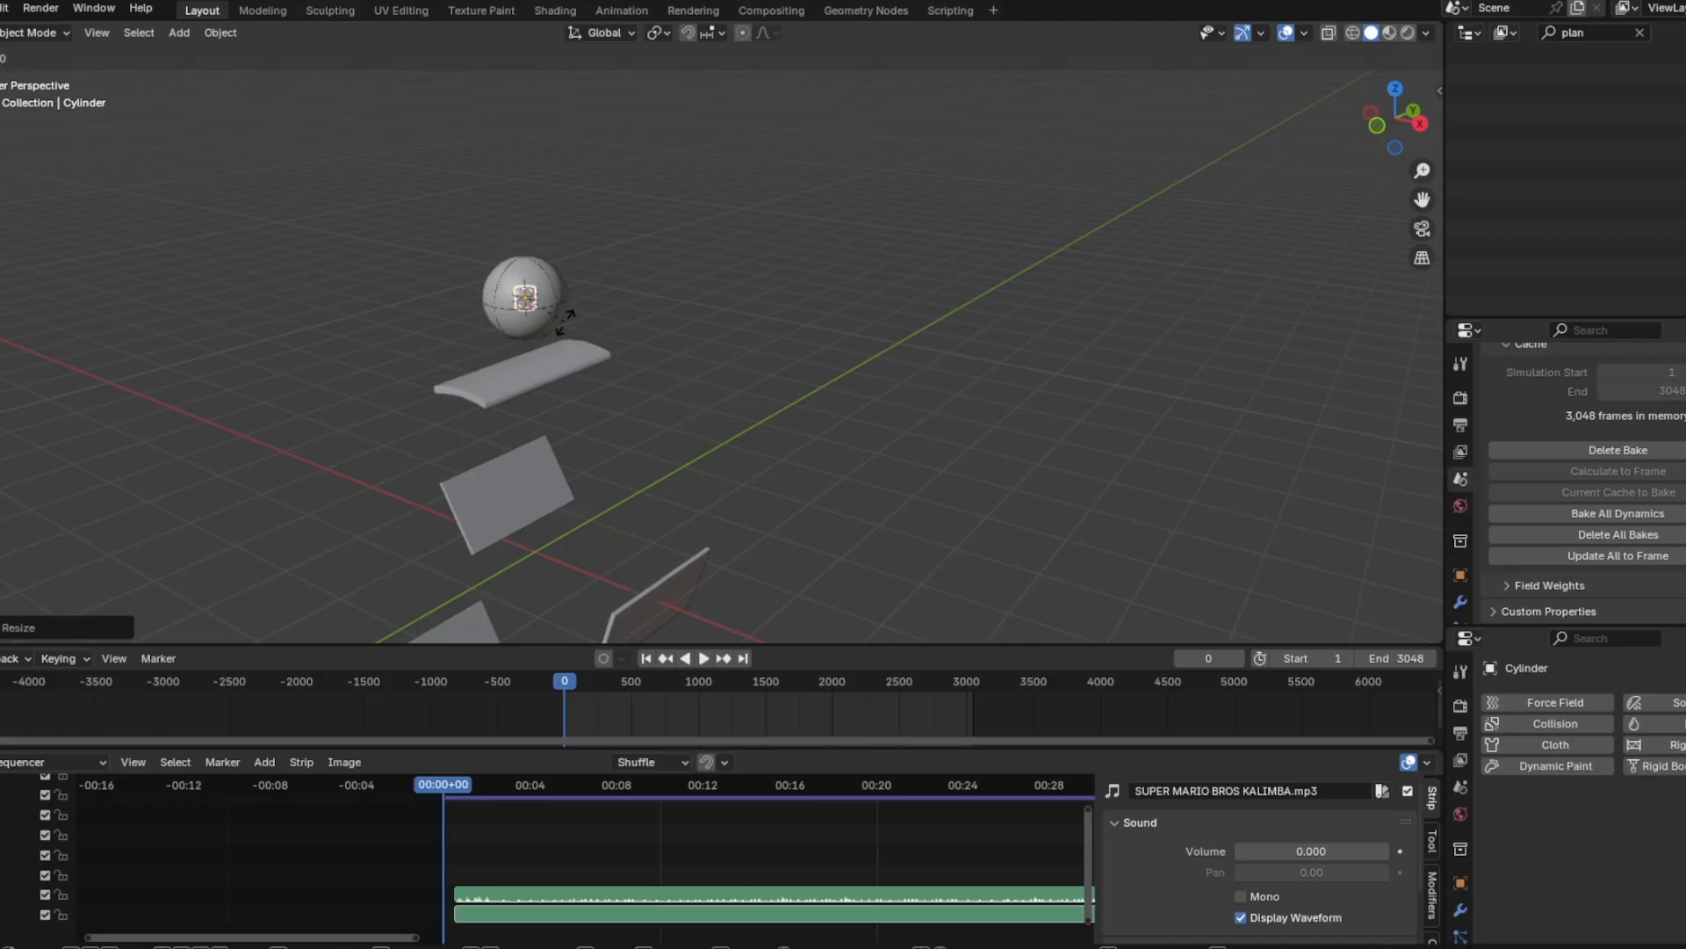
key("x")
key("Return")
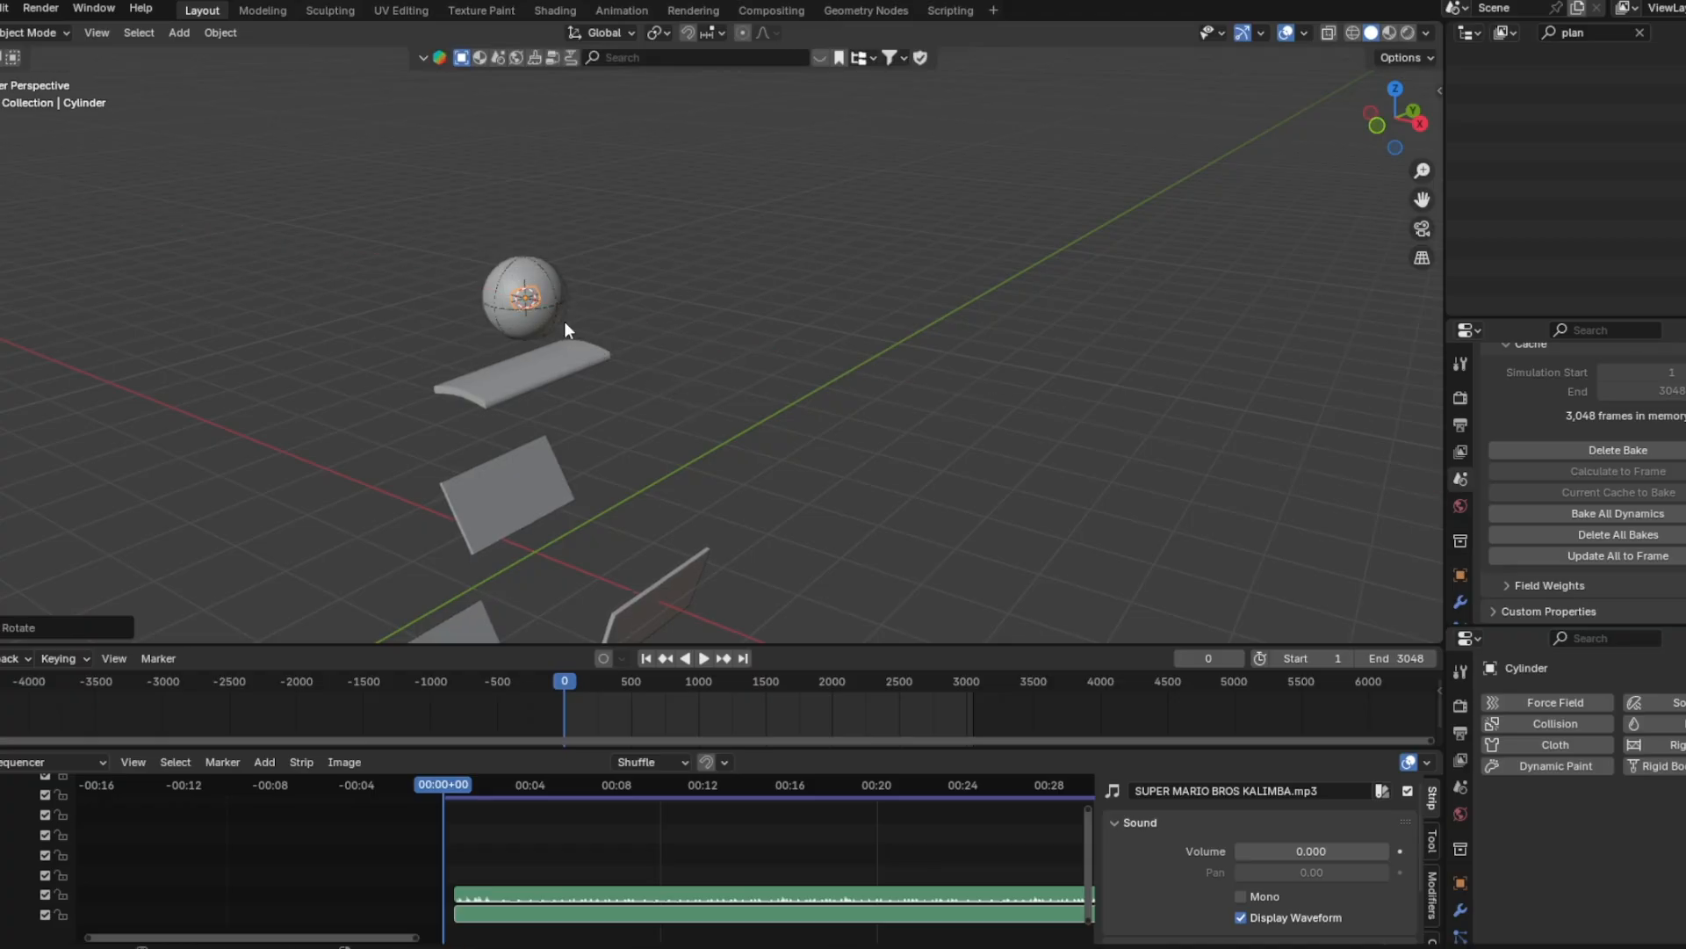
key("g")
key("z")
left_click(560, 446)
middle_click_drag(549, 441, 681, 391, "shift")
scroll(813, 426, "up", 4)
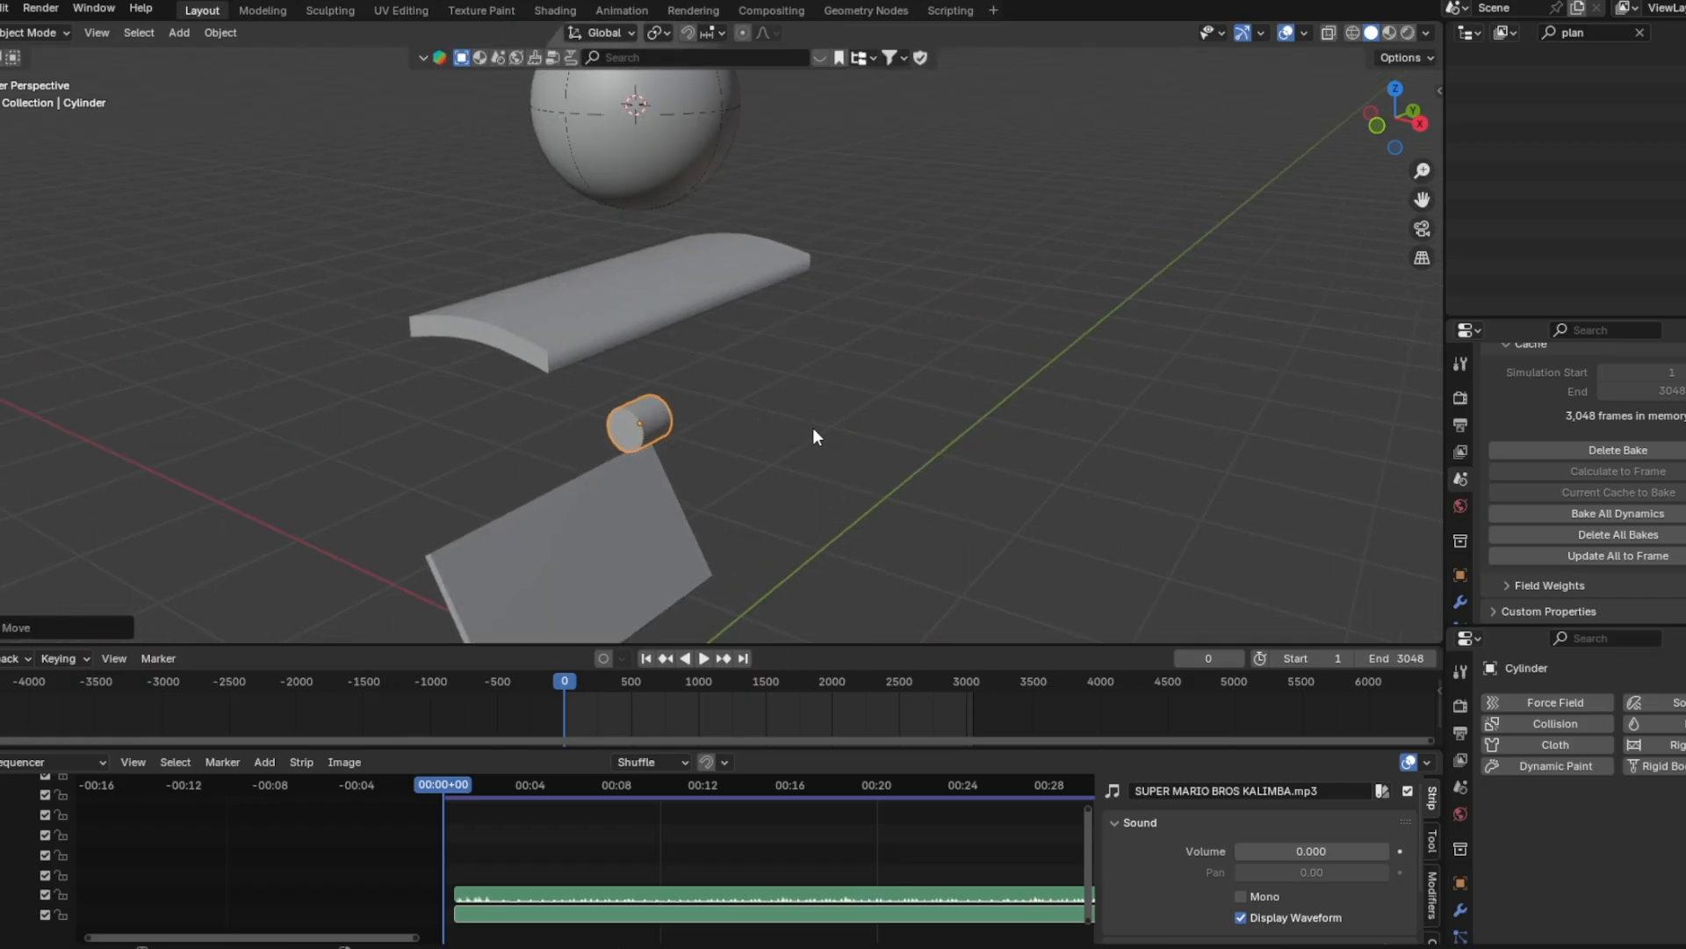
Extrude the cylinder's end face along Y into a long rod reaching well beyond the slab
scroll(764, 465, "up", 2)
middle_click_drag(760, 467, 660, 443)
key("Tab")
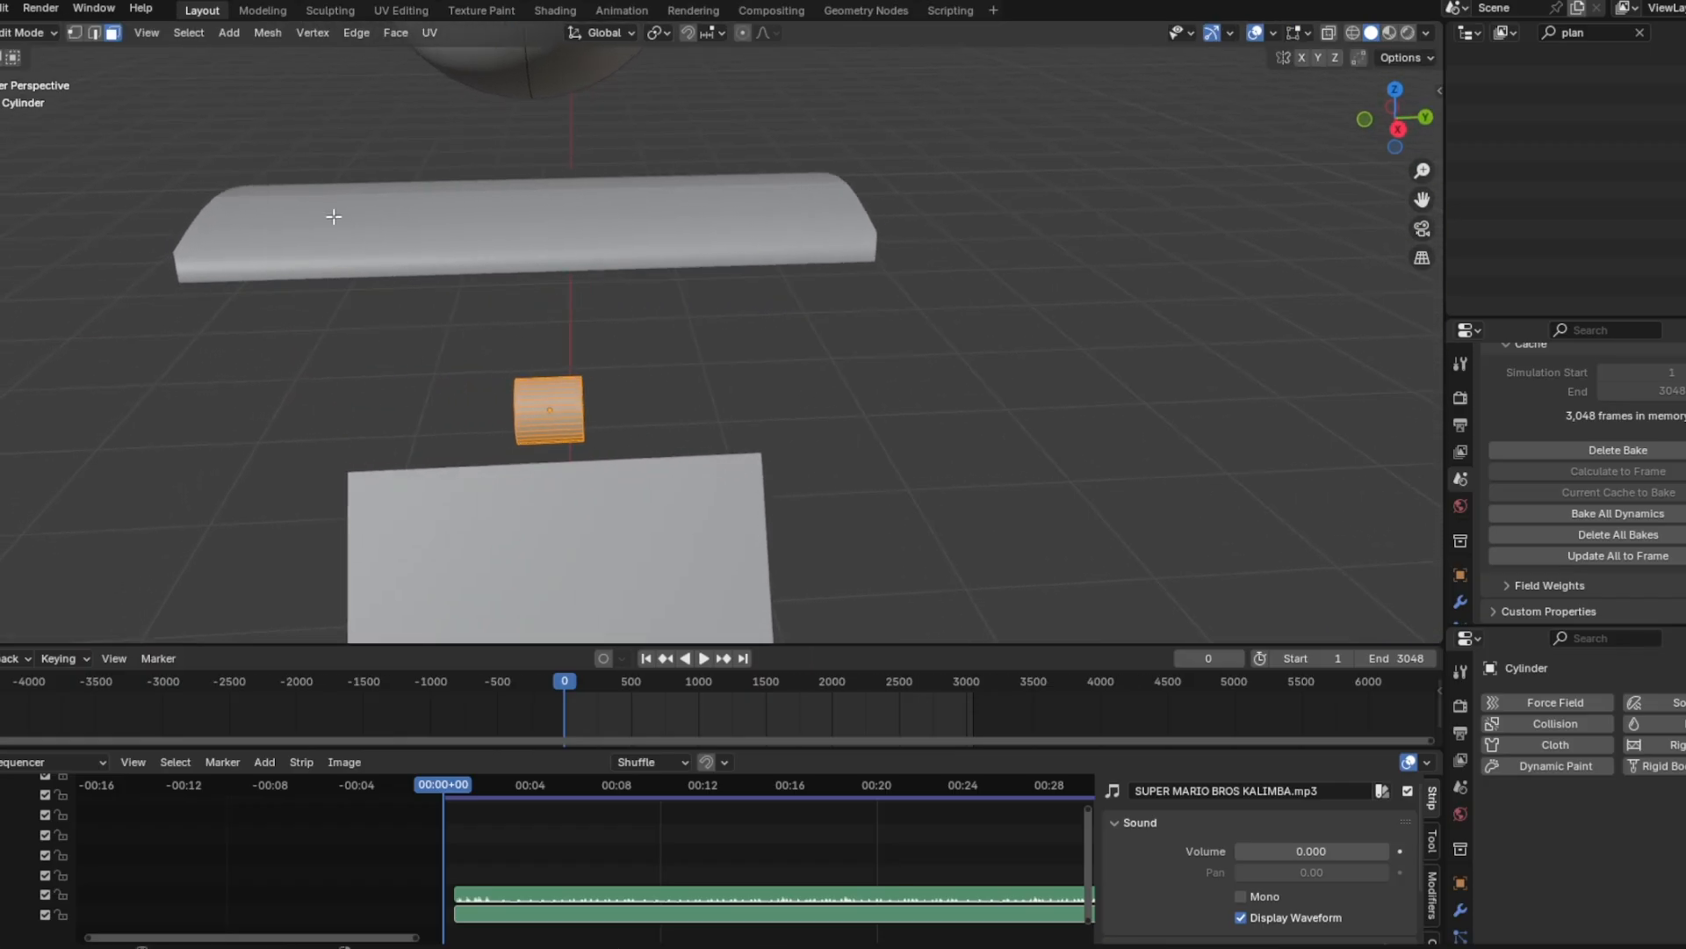
middle_click_drag(520, 374, 676, 474)
left_click(485, 351)
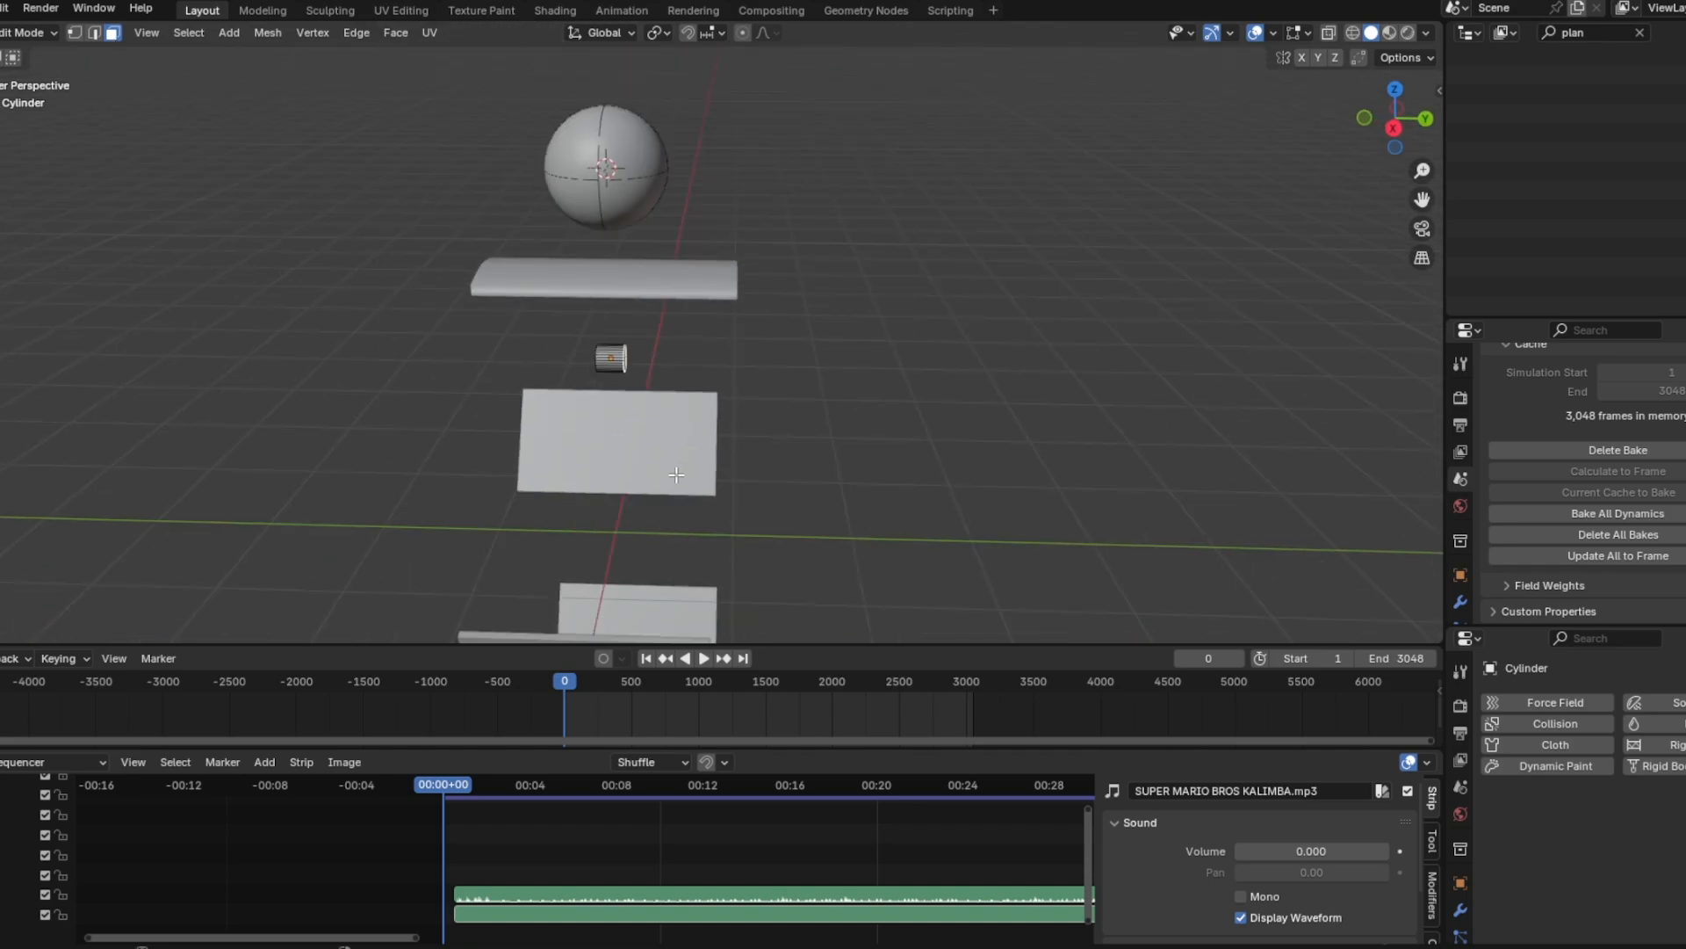
key("e")
key("y")
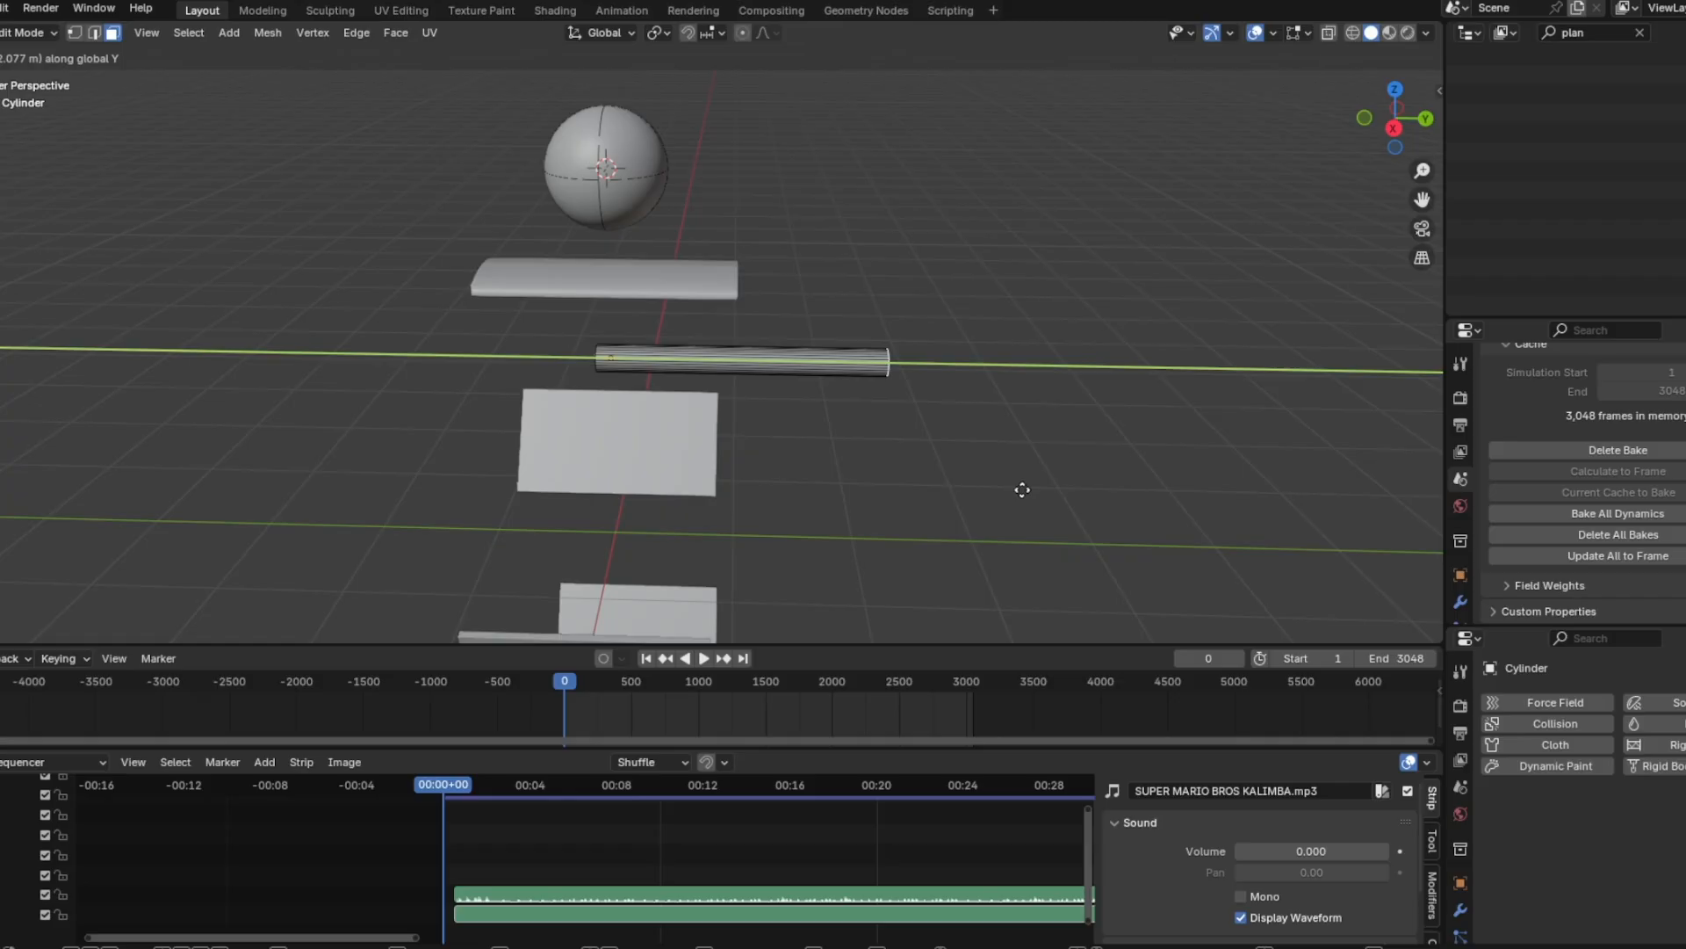
left_click(79, 511)
In top view, place the 3D cursor on the +X side of the rod's far end as the bend centre
middle_click_drag(639, 416, 826, 396)
middle_click_drag(1063, 353, 750, 480, "shift")
key("KP_7")
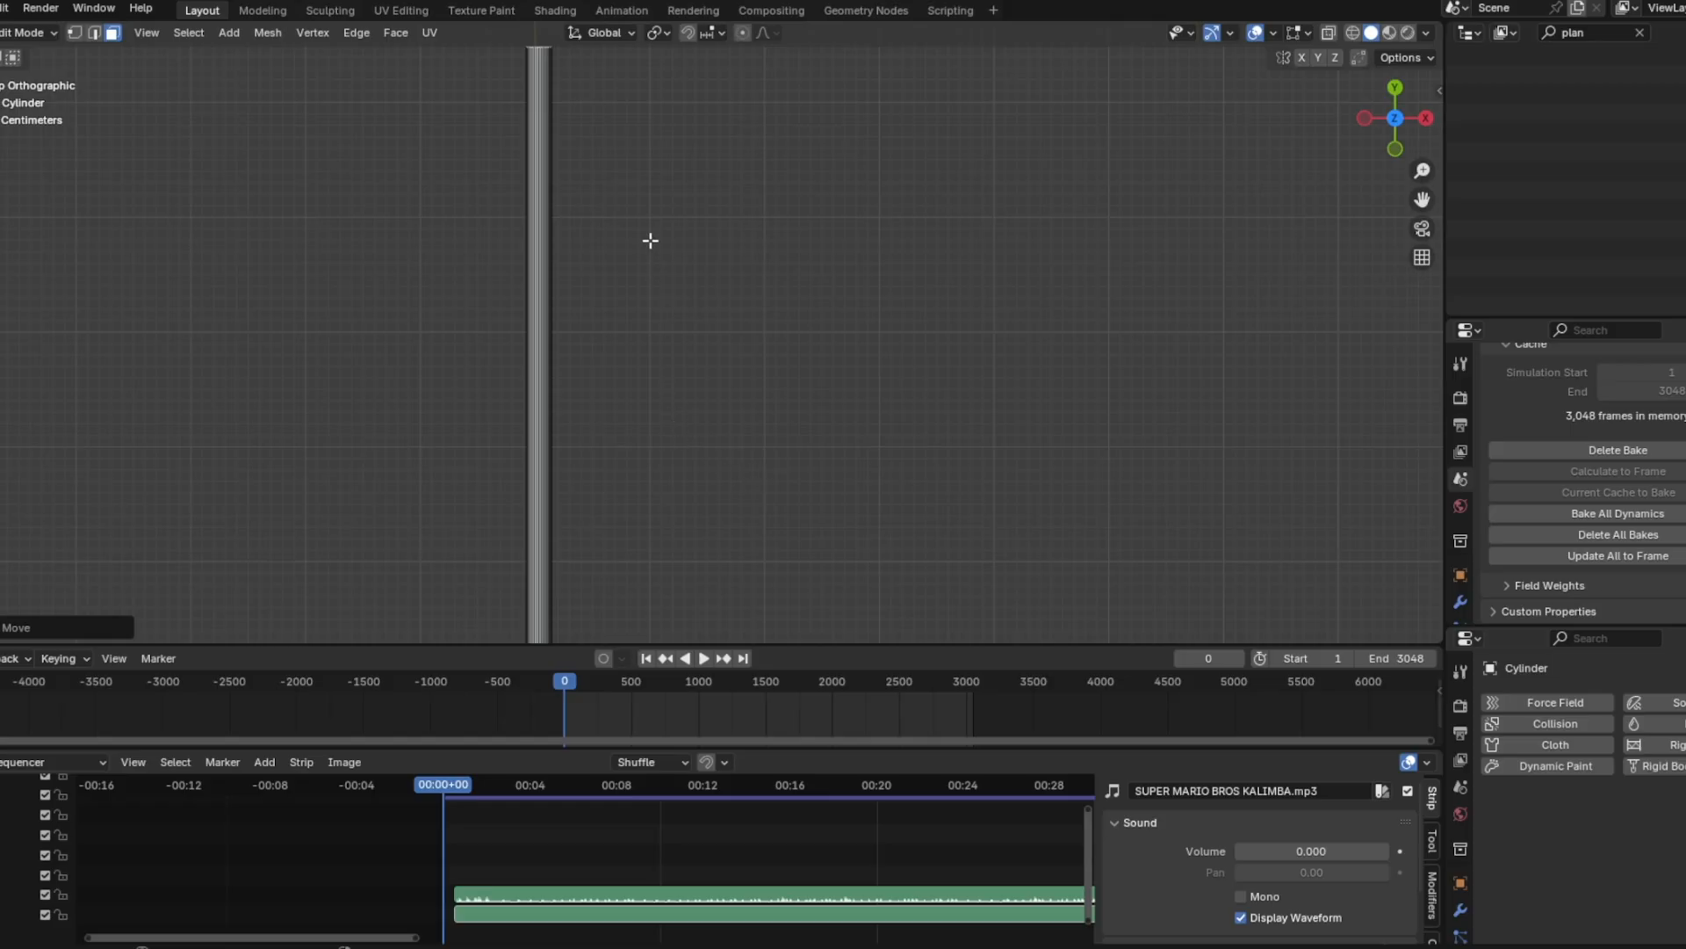
middle_click_drag(650, 241, 750, 532, "shift")
scroll(750, 519, "up", 4)
middle_click_drag(730, 455, 817, 483, "shift")
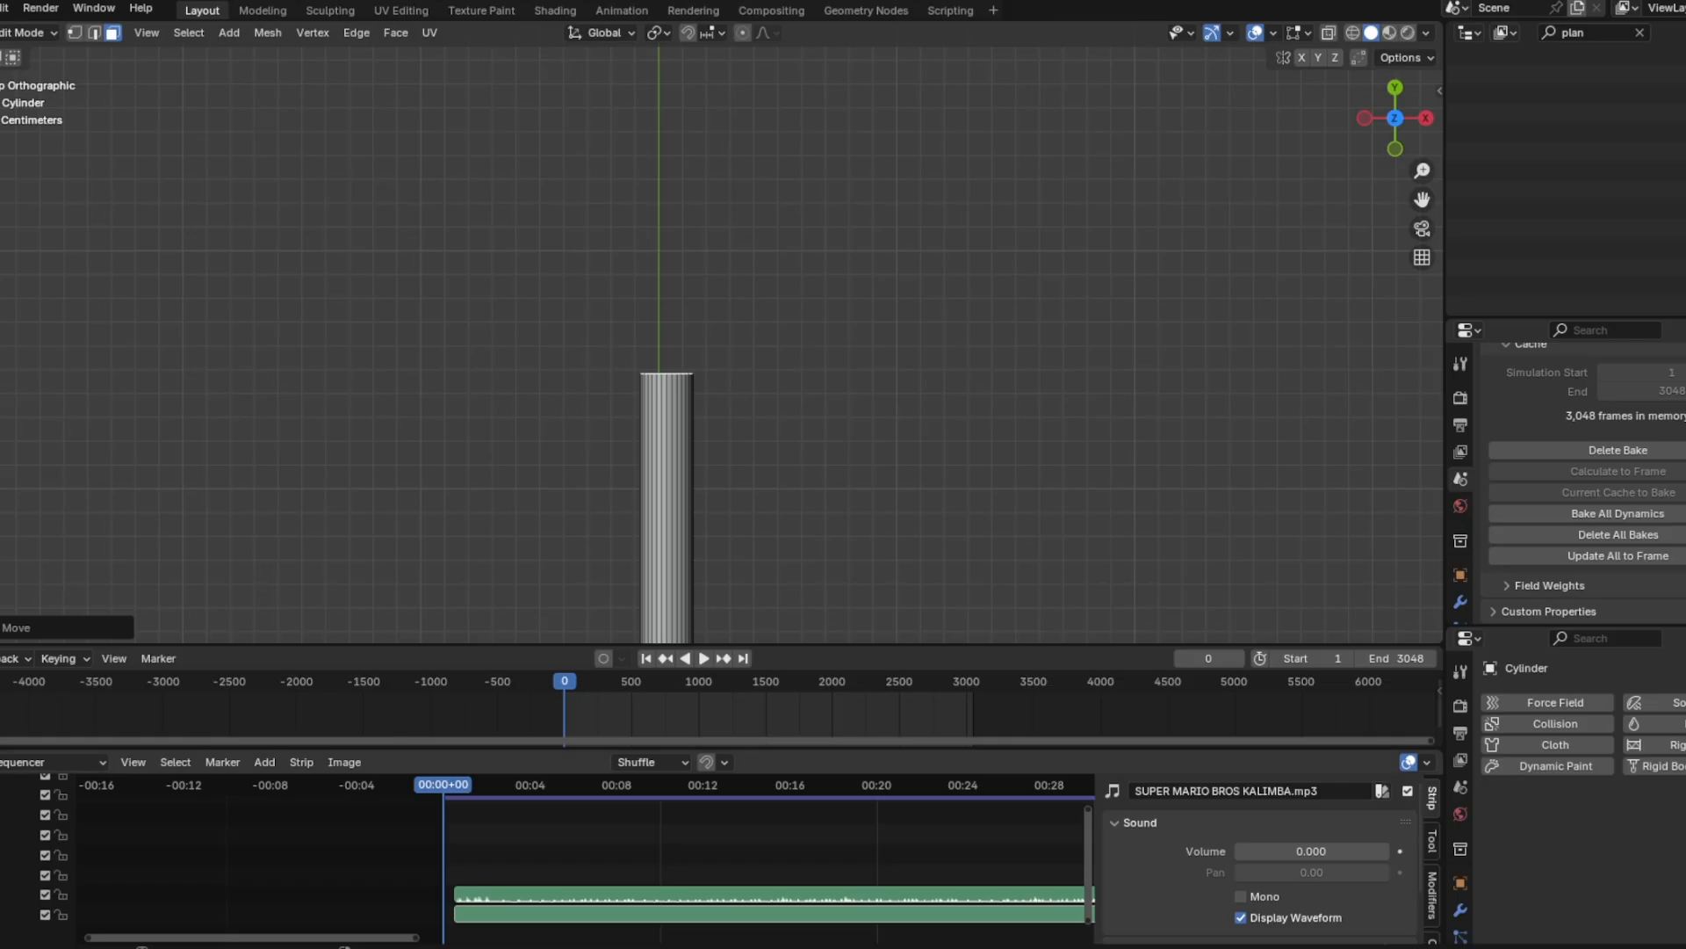
middle_click_drag(591, 316, 584, 275, "shift")
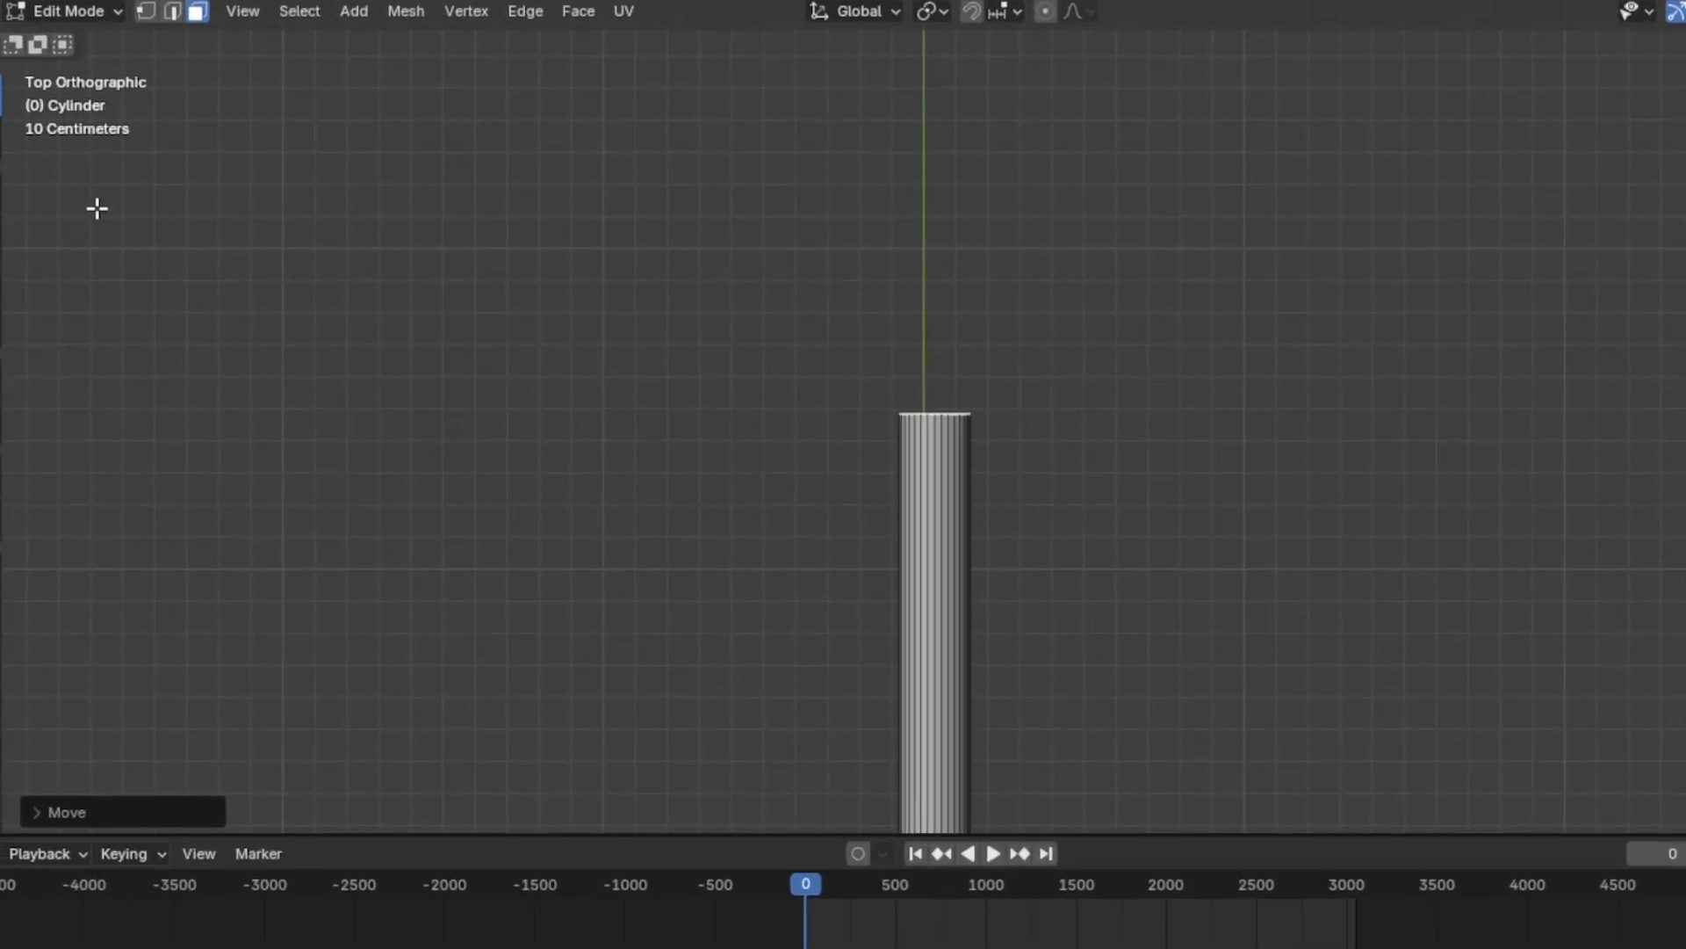
key("t")
left_click(60, 169)
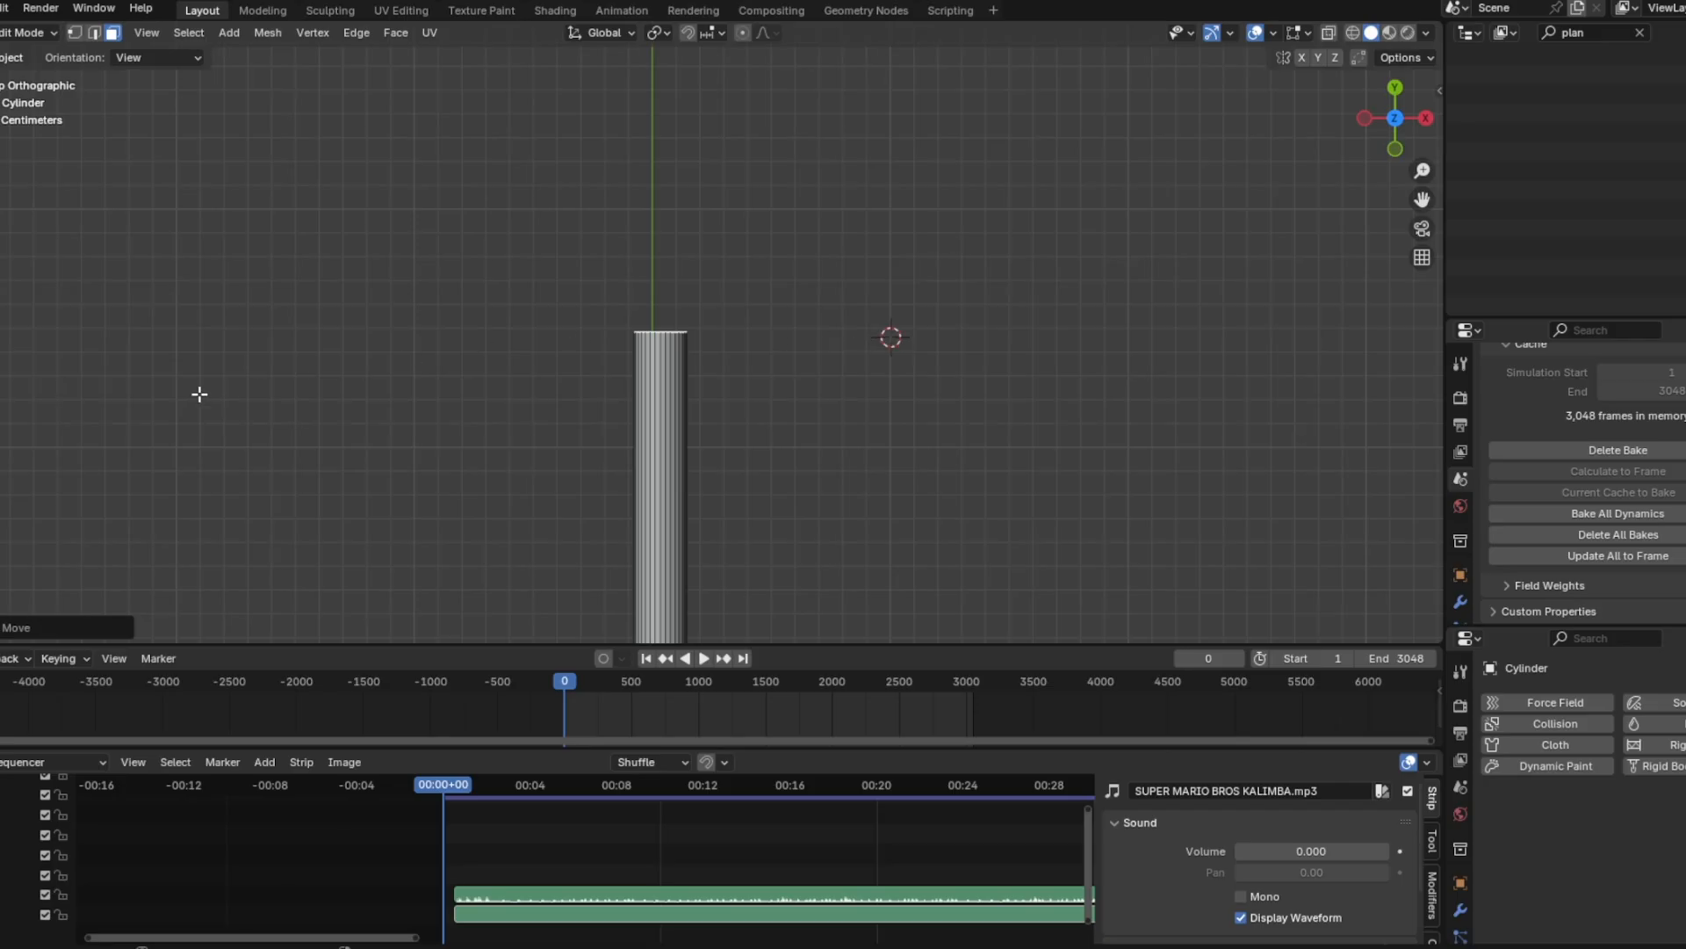
Spin the rod's end face about Z around the 3D cursor in 12 steps to form a bend of roughly 90°
left_click(26, 535)
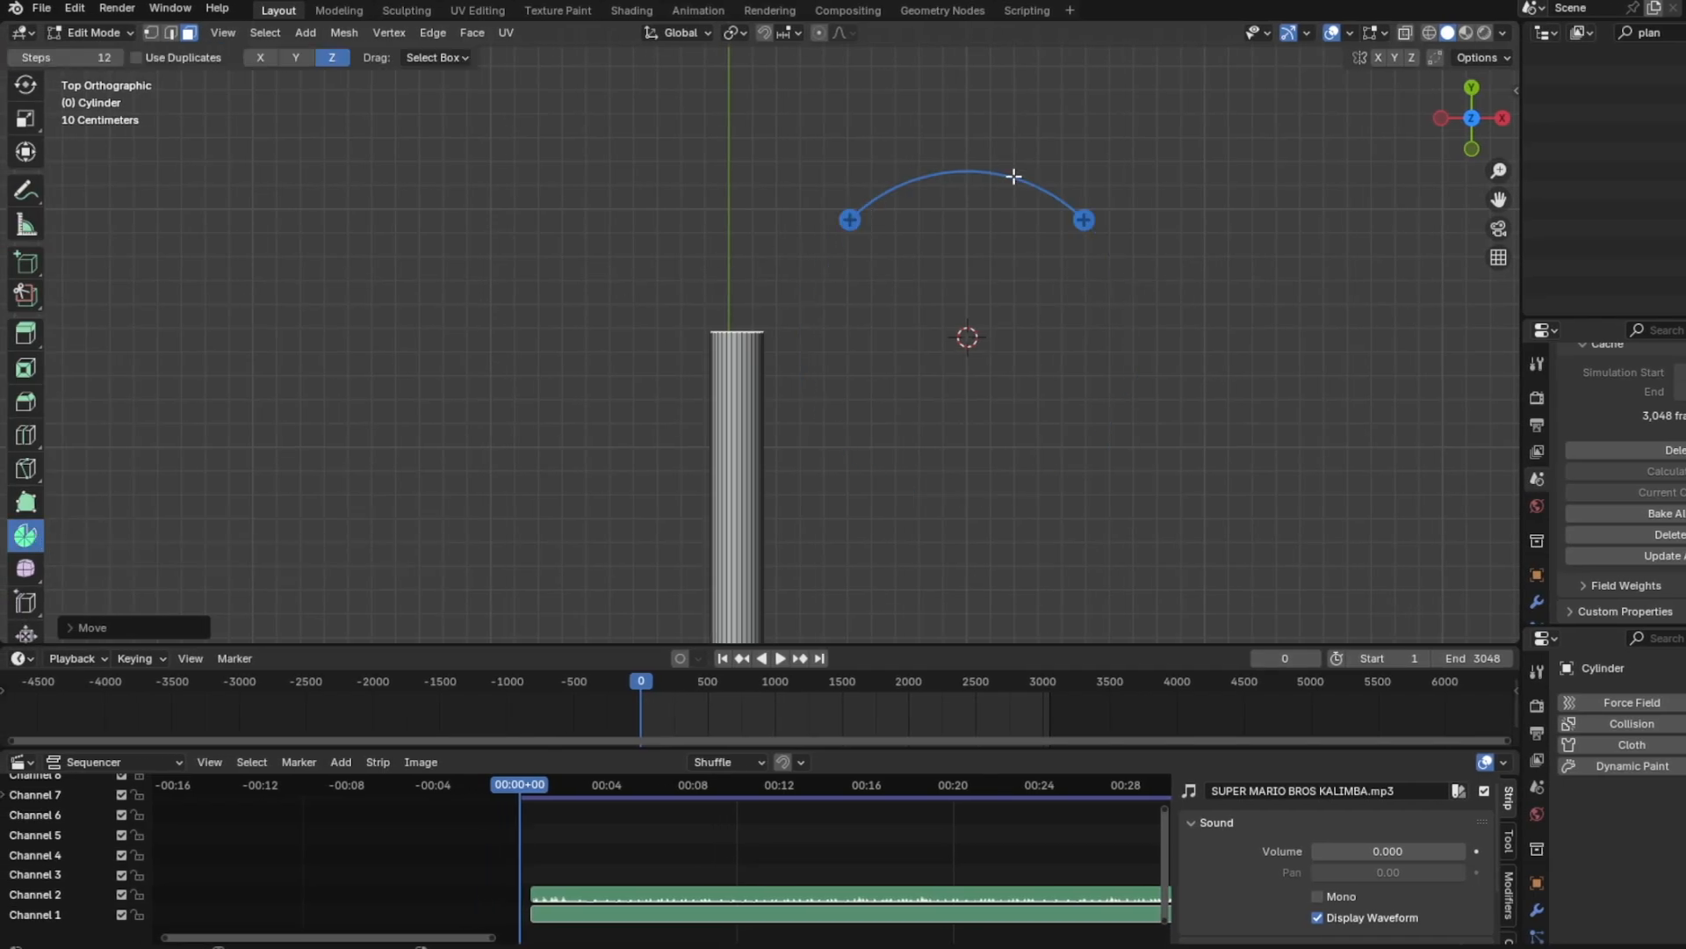
left_click_drag(1013, 176, 1141, 489)
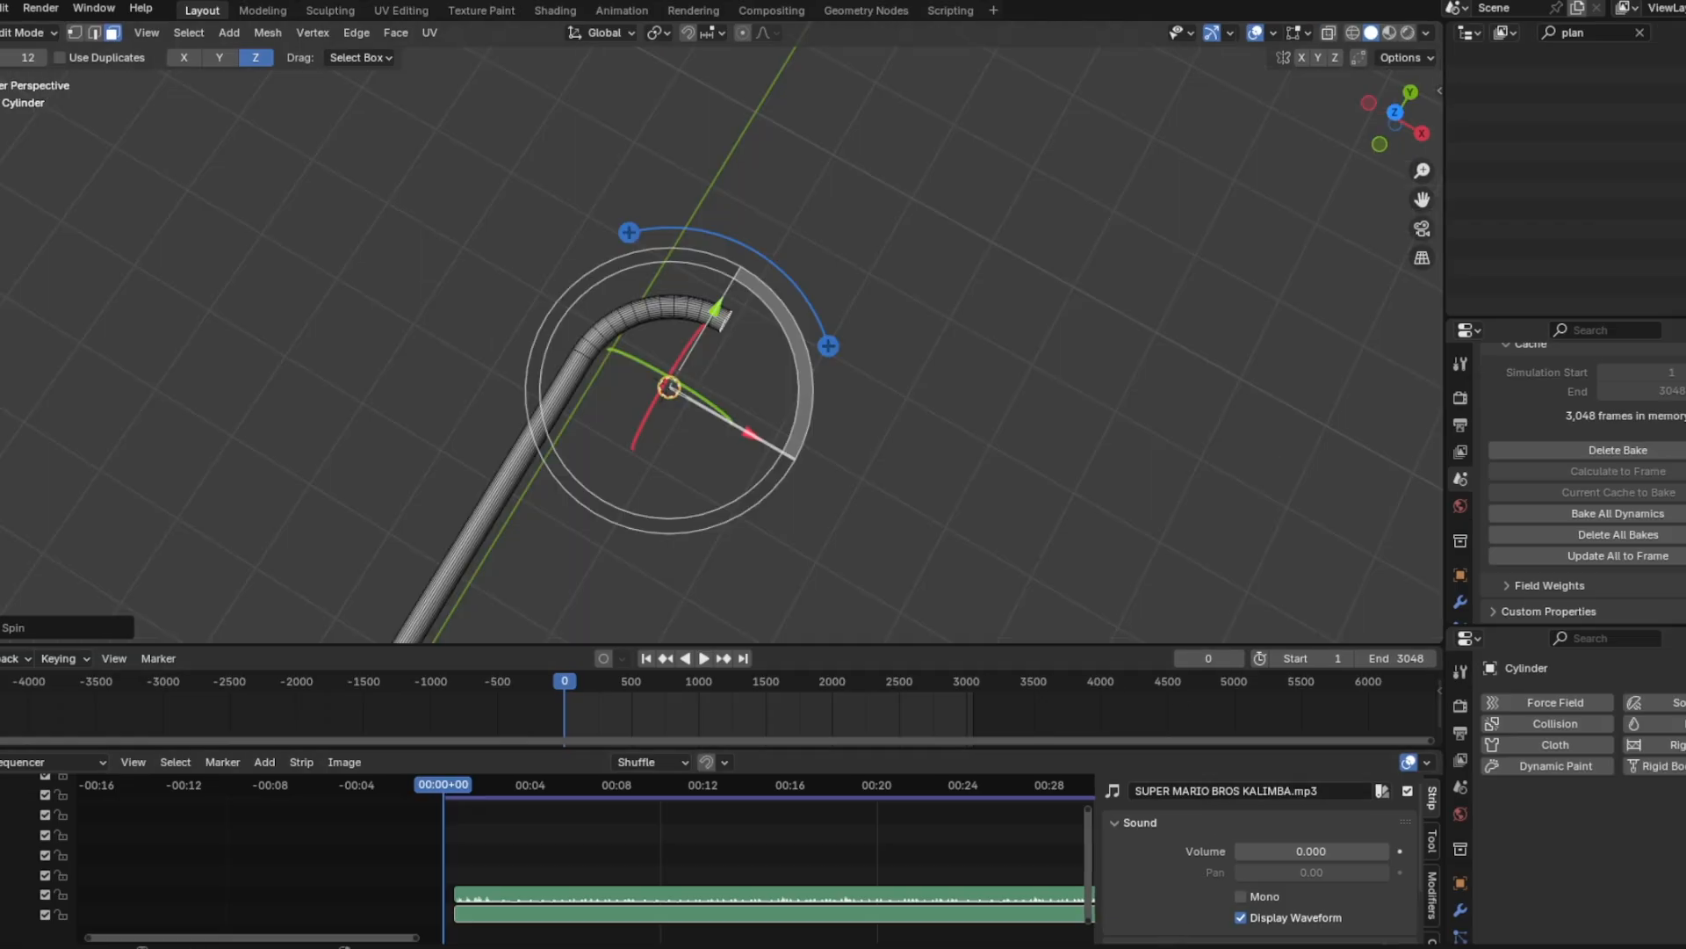
left_click(25, 85)
Extend the bent end along X into a straight arm and turn the rod so this short arm stands upright
middle_click_drag(789, 349, 687, 275, "shift")
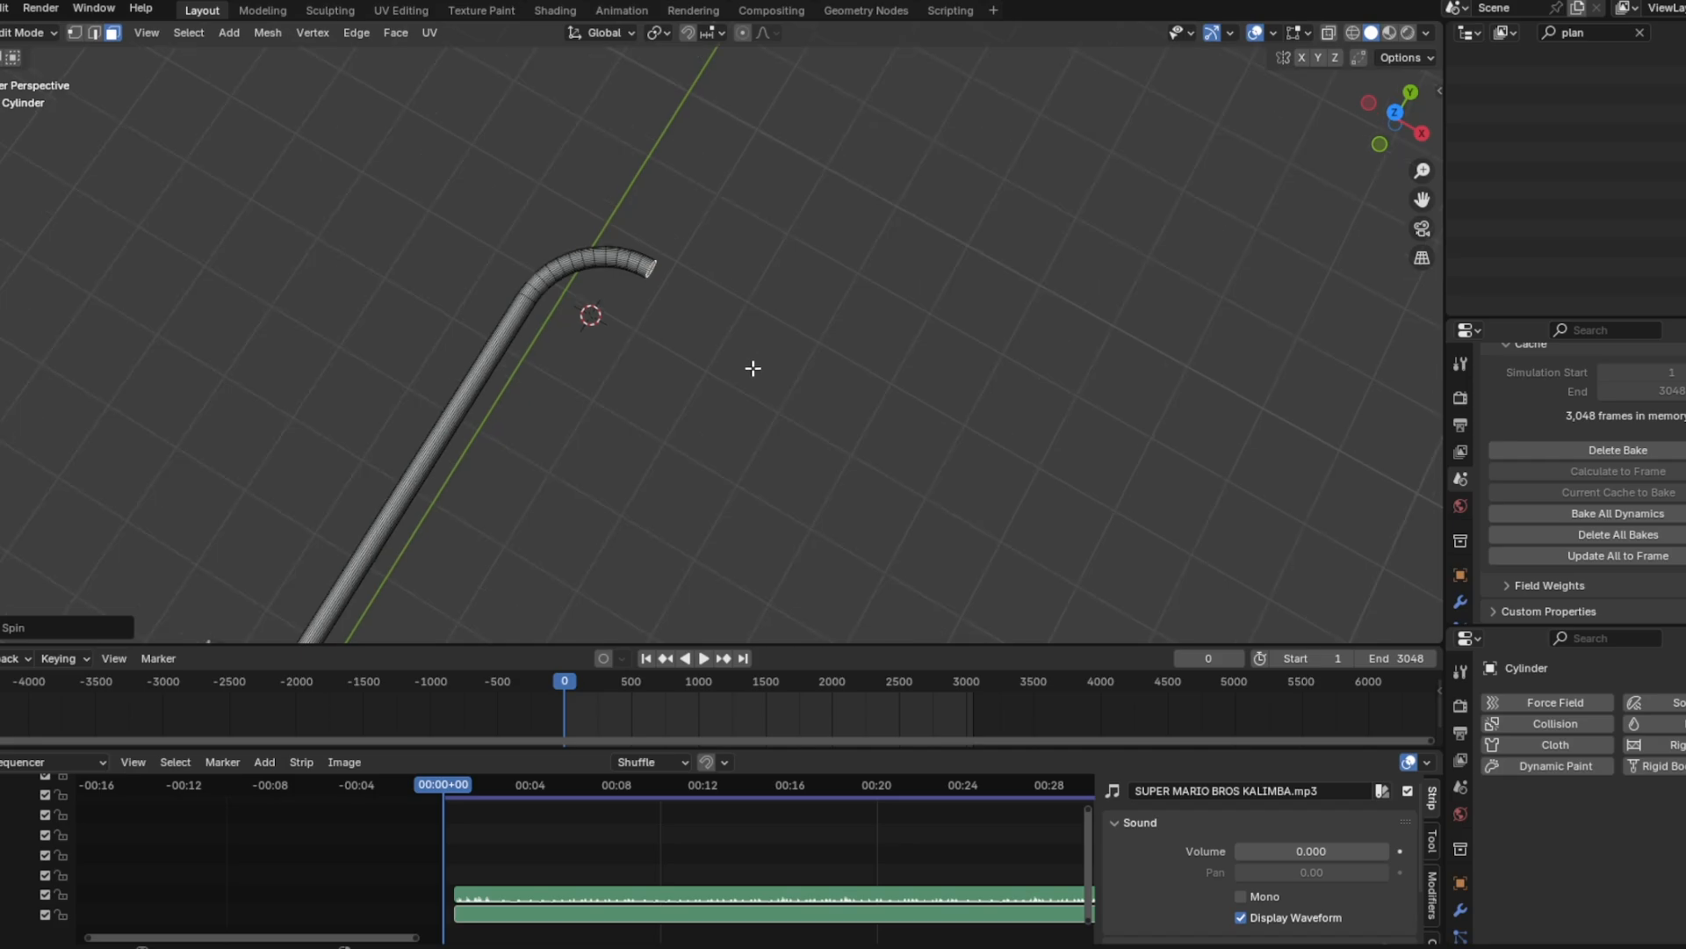
key("g")
key("x")
left_click(1072, 517)
middle_click_drag(973, 504, 967, 462)
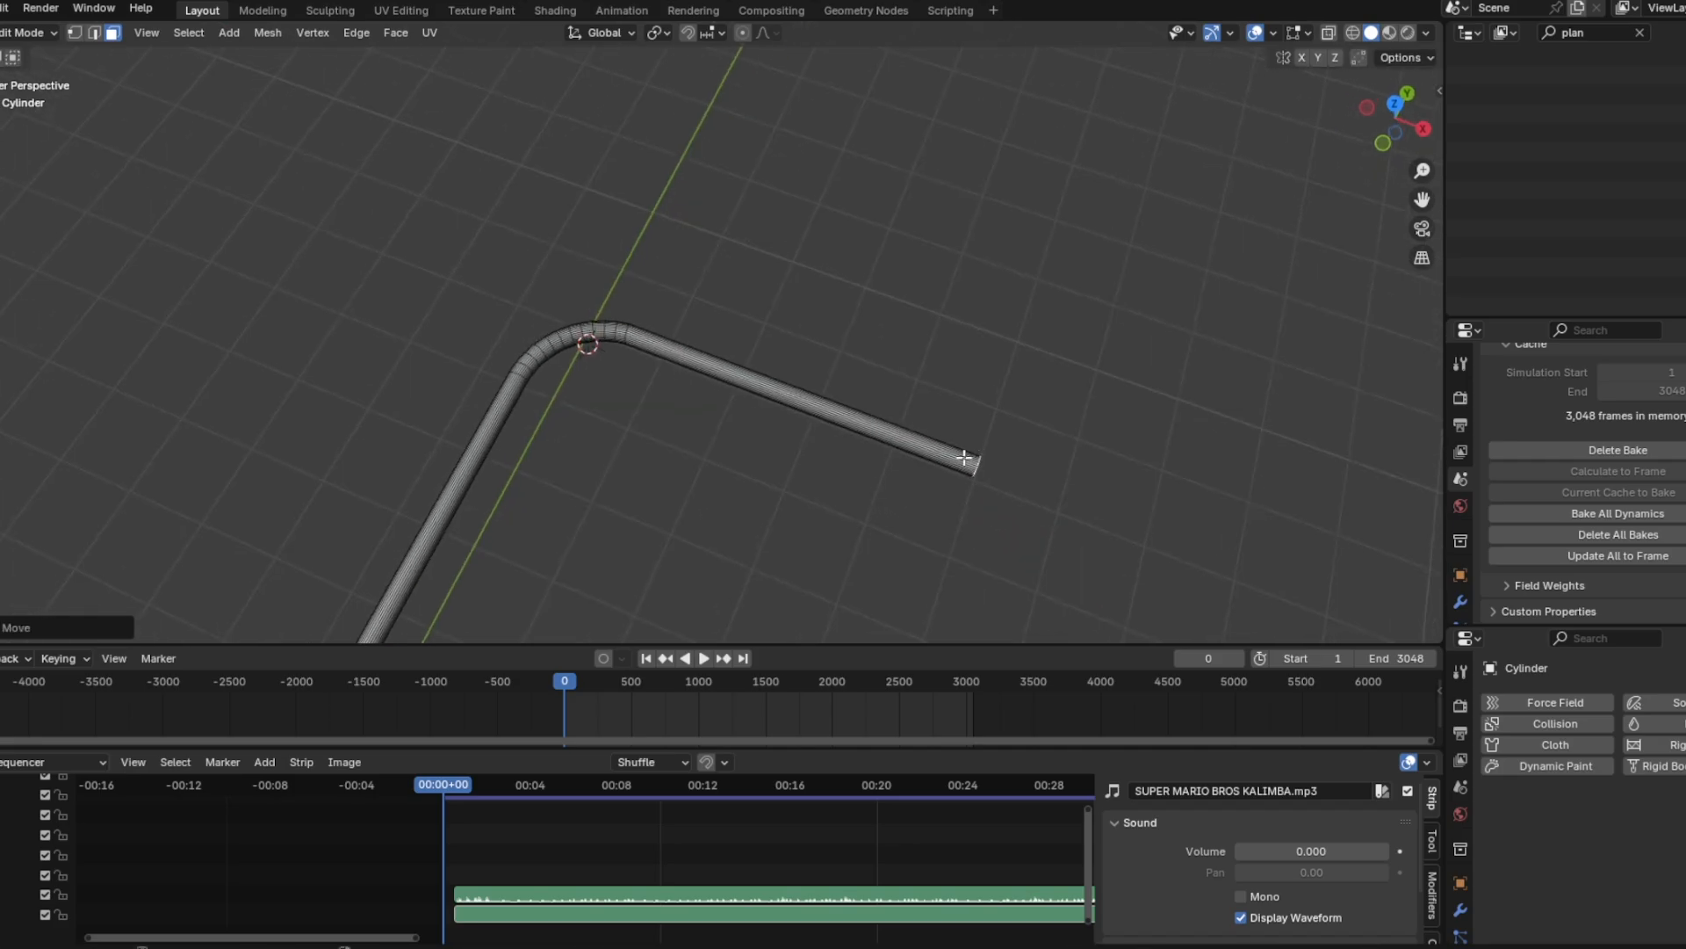
scroll(782, 509, "down", 6)
middle_click_drag(764, 487, 794, 403, "shift")
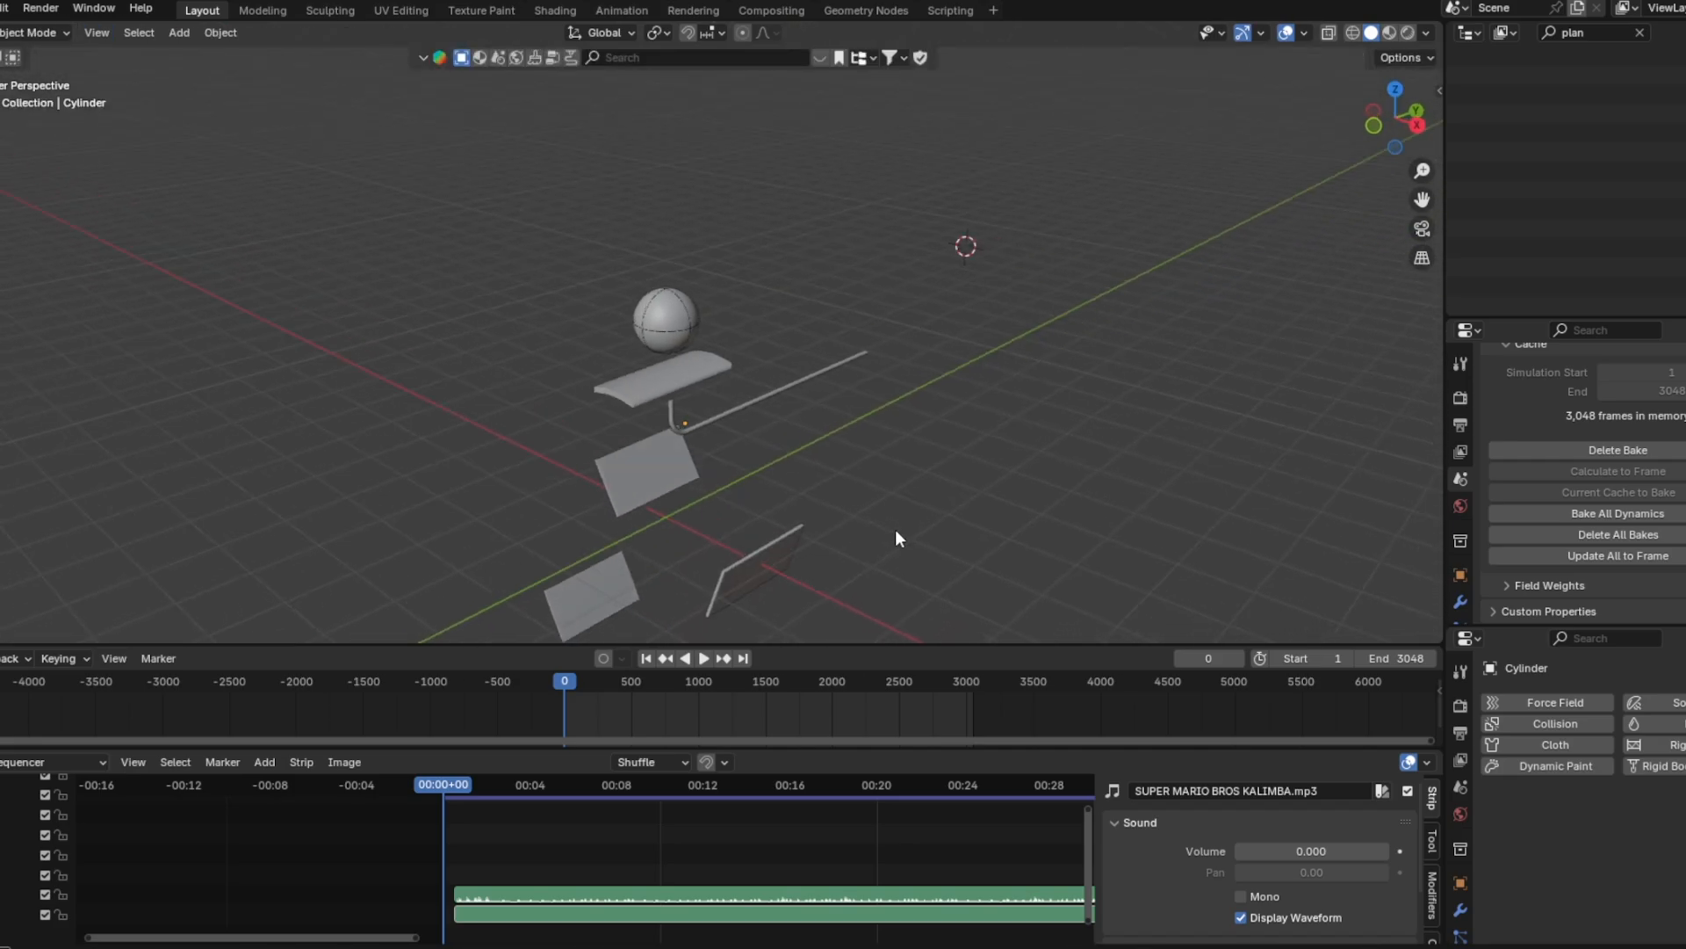
In front view, lower the arched slab onto the top of the rod's upright arm
middle_click_drag(896, 531, 892, 526)
middle_click_drag(893, 526, 922, 449, "shift")
scroll(926, 453, "up", 3)
key("KP_1")
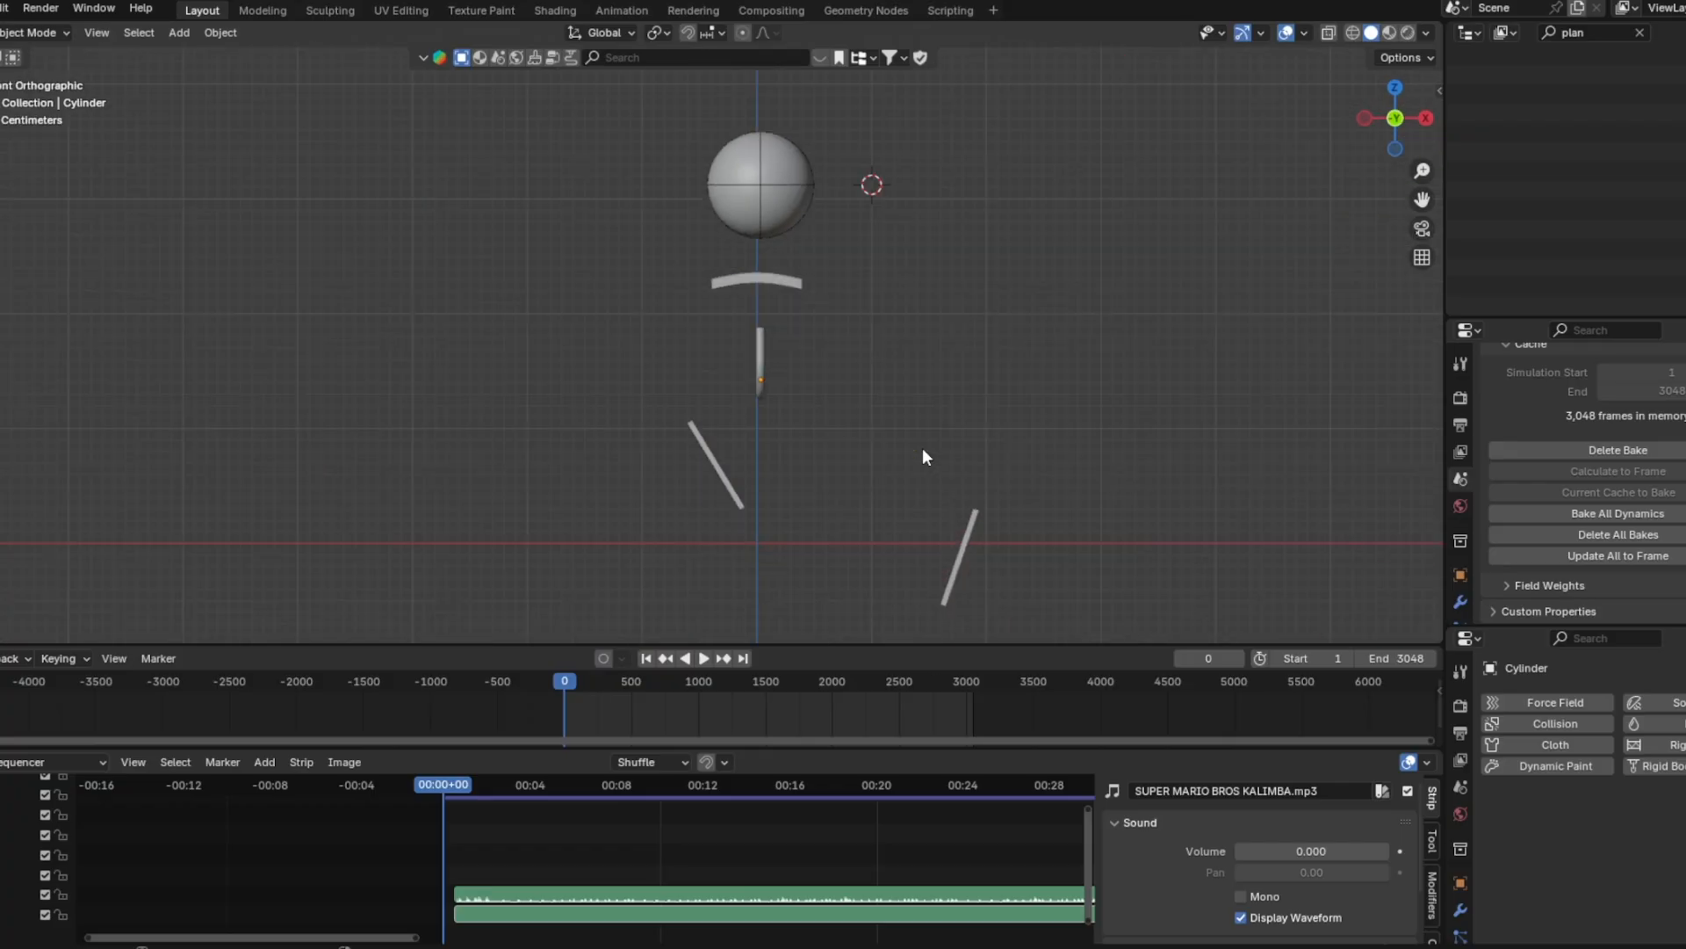
left_click(762, 287)
key("g")
left_click(780, 326)
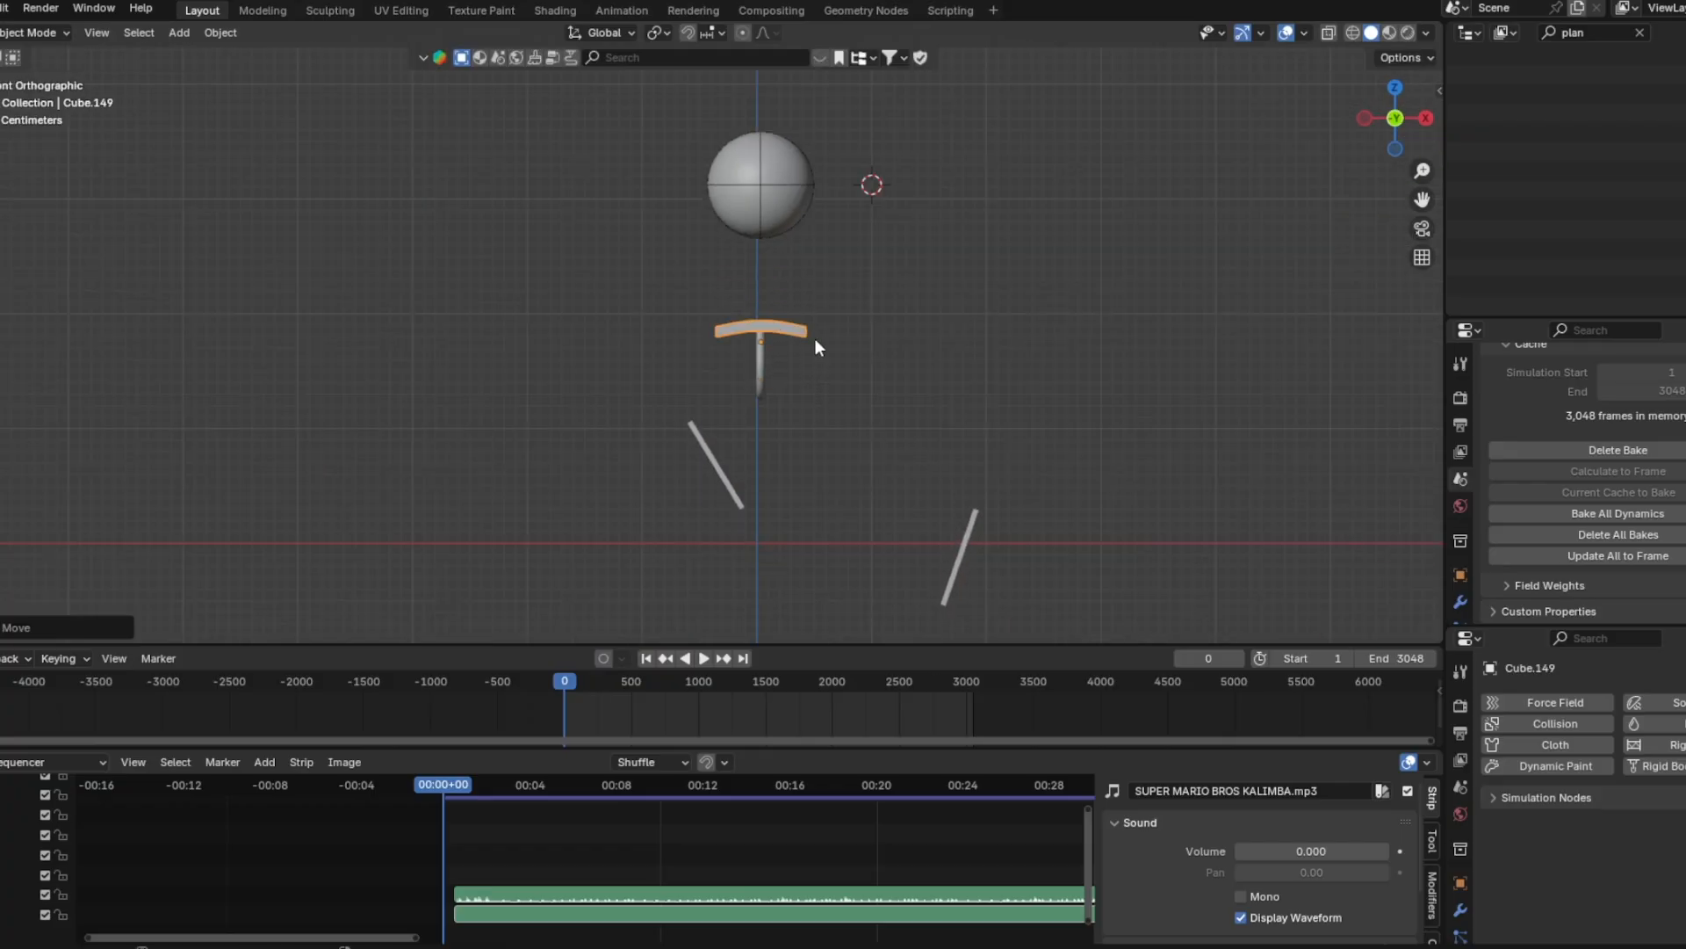
Parent the arched slab to the bent rod with Object (Keep Transform)
middle_click_drag(814, 339, 775, 382)
left_click(752, 407, "shift")
key("ctrl+p")
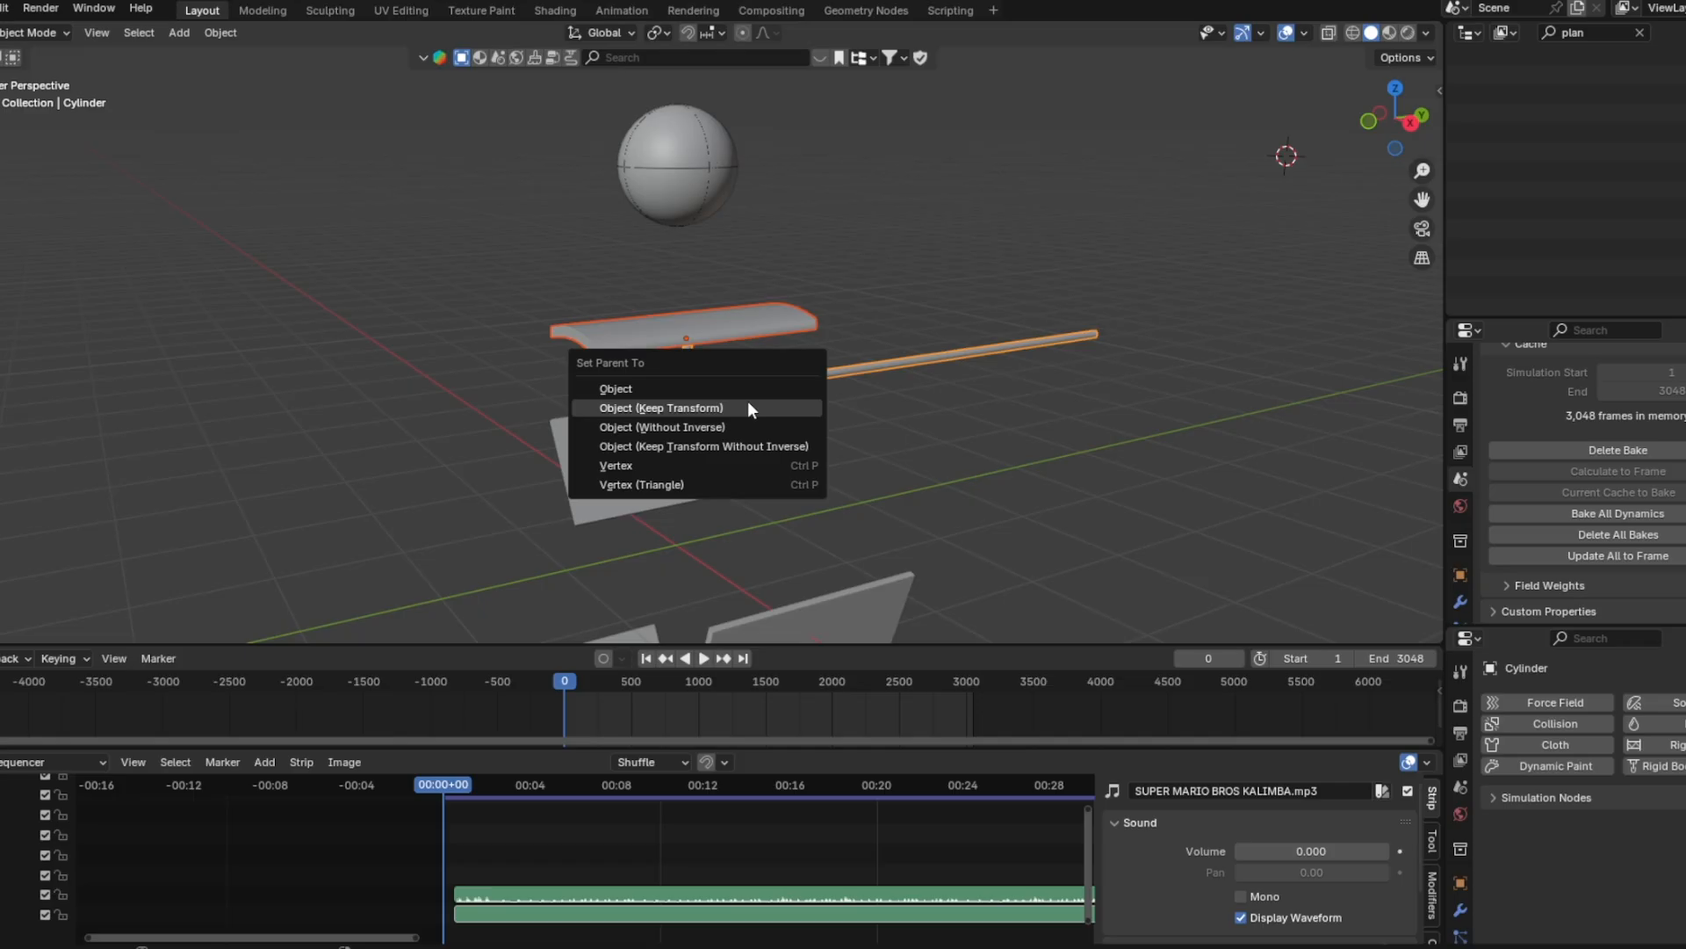
left_click(684, 408)
Move and rotate the slab-and-rod assembly to line up with the first tilted plate below the sphere
middle_click_drag(692, 407, 793, 371)
key("g")
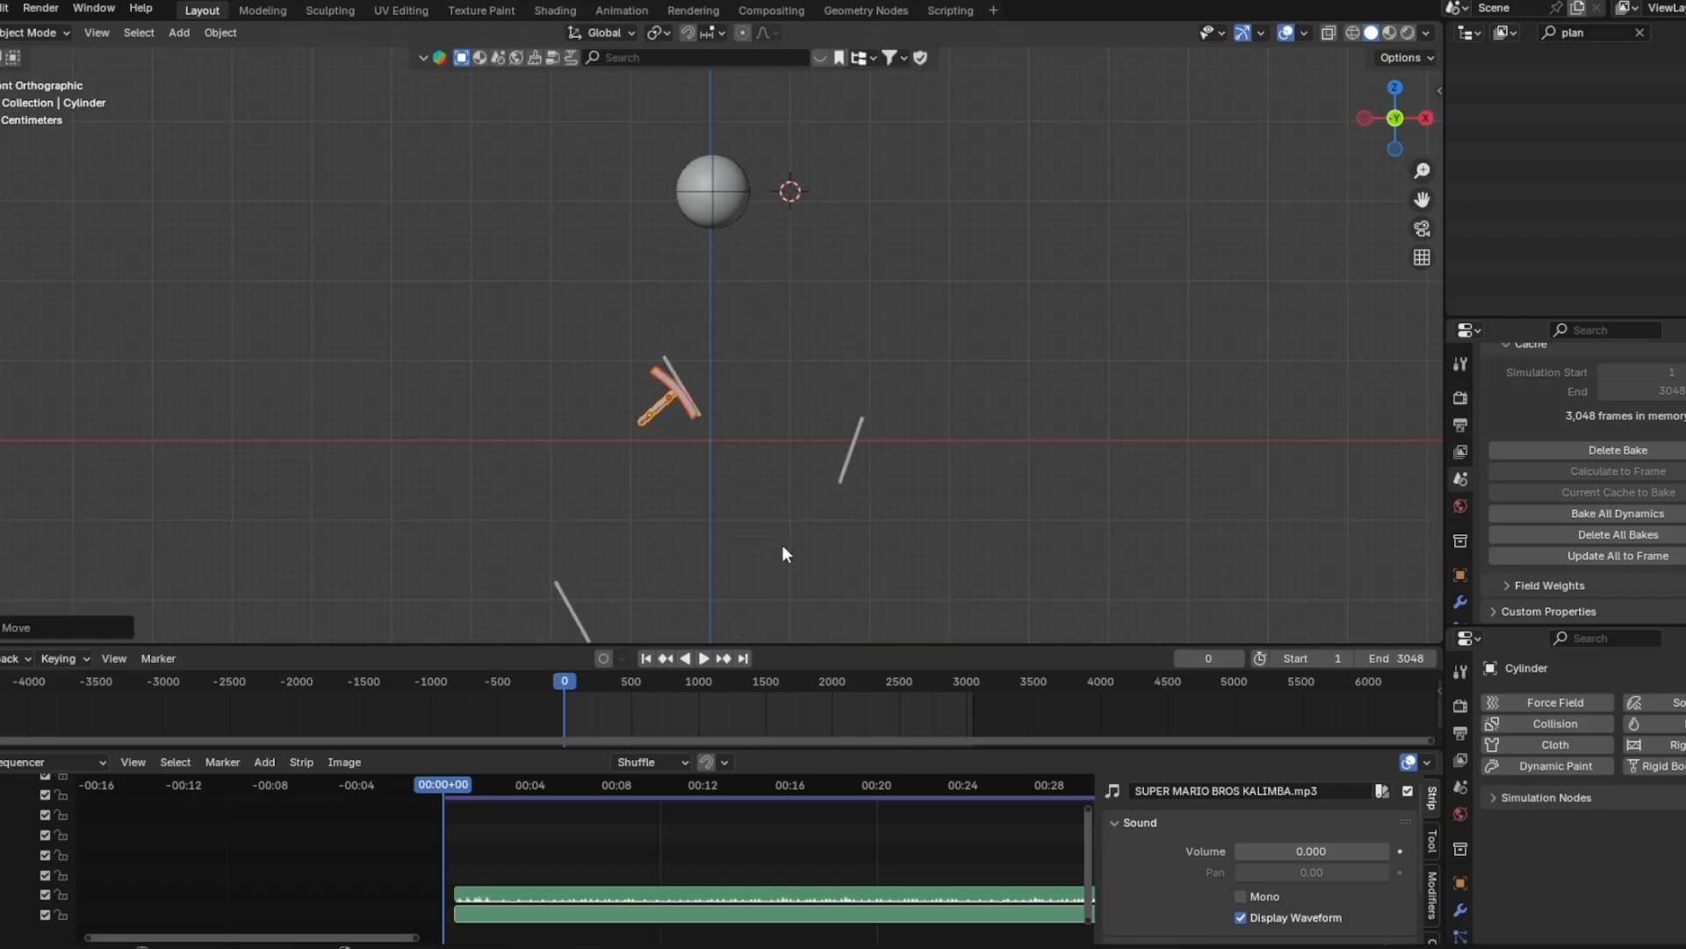
key("r")
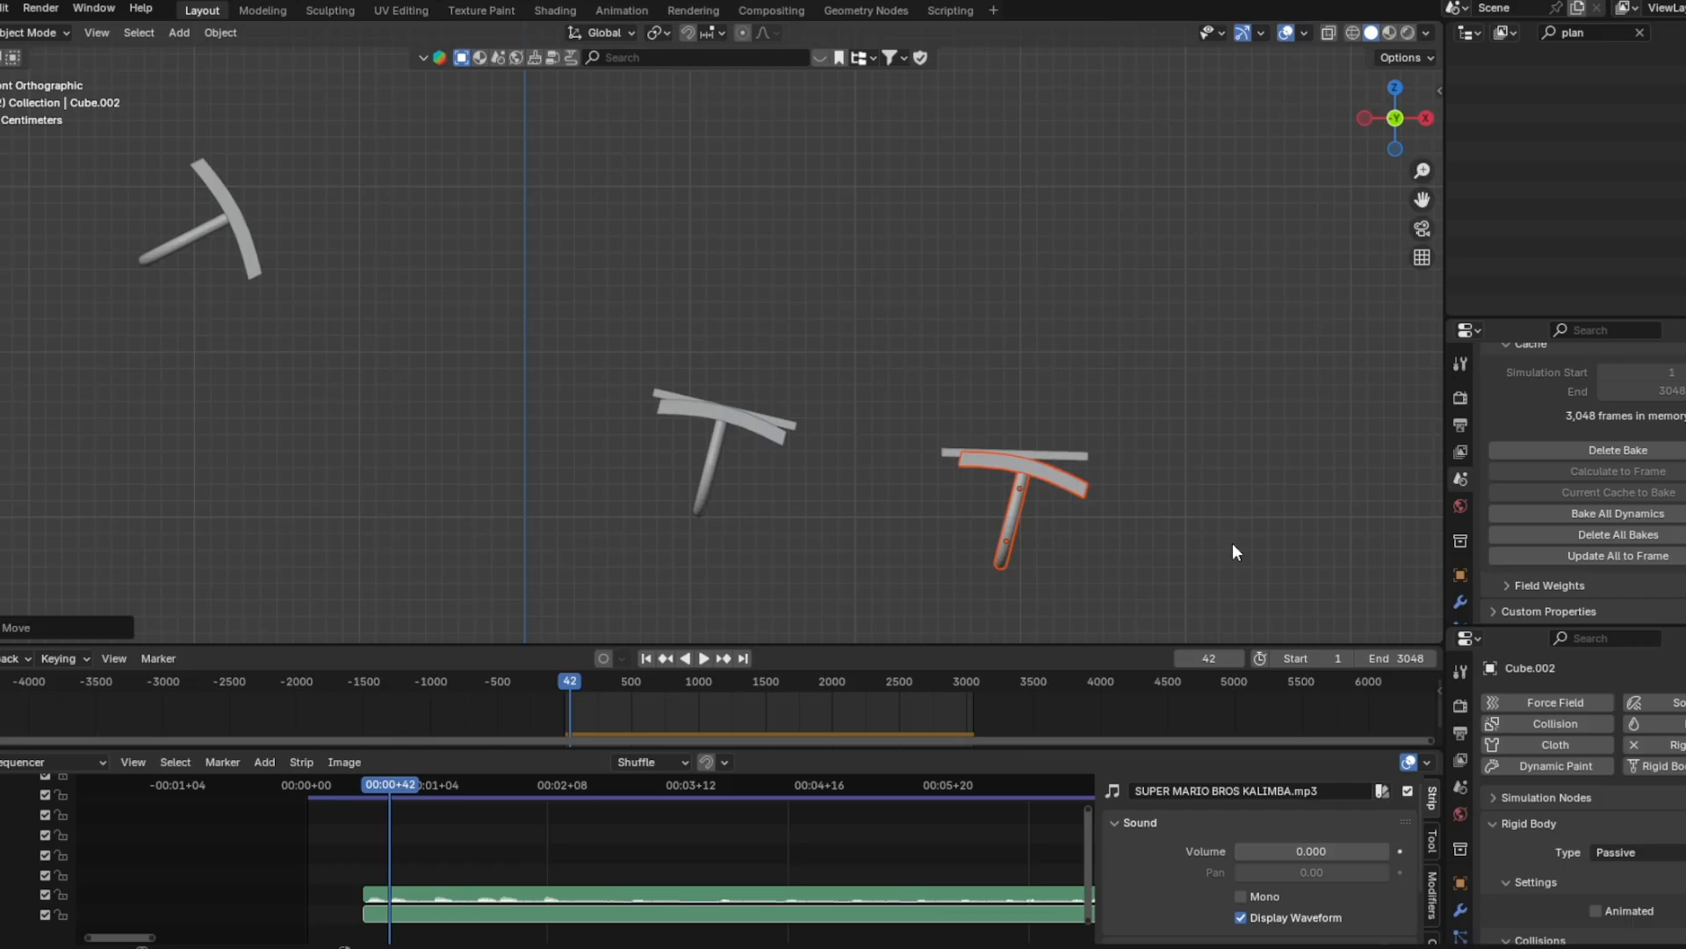
Add a plane mesh and rotate it 90 degrees about X so it stands upright as a backdrop
middle_click_drag(1231, 543, 761, 447)
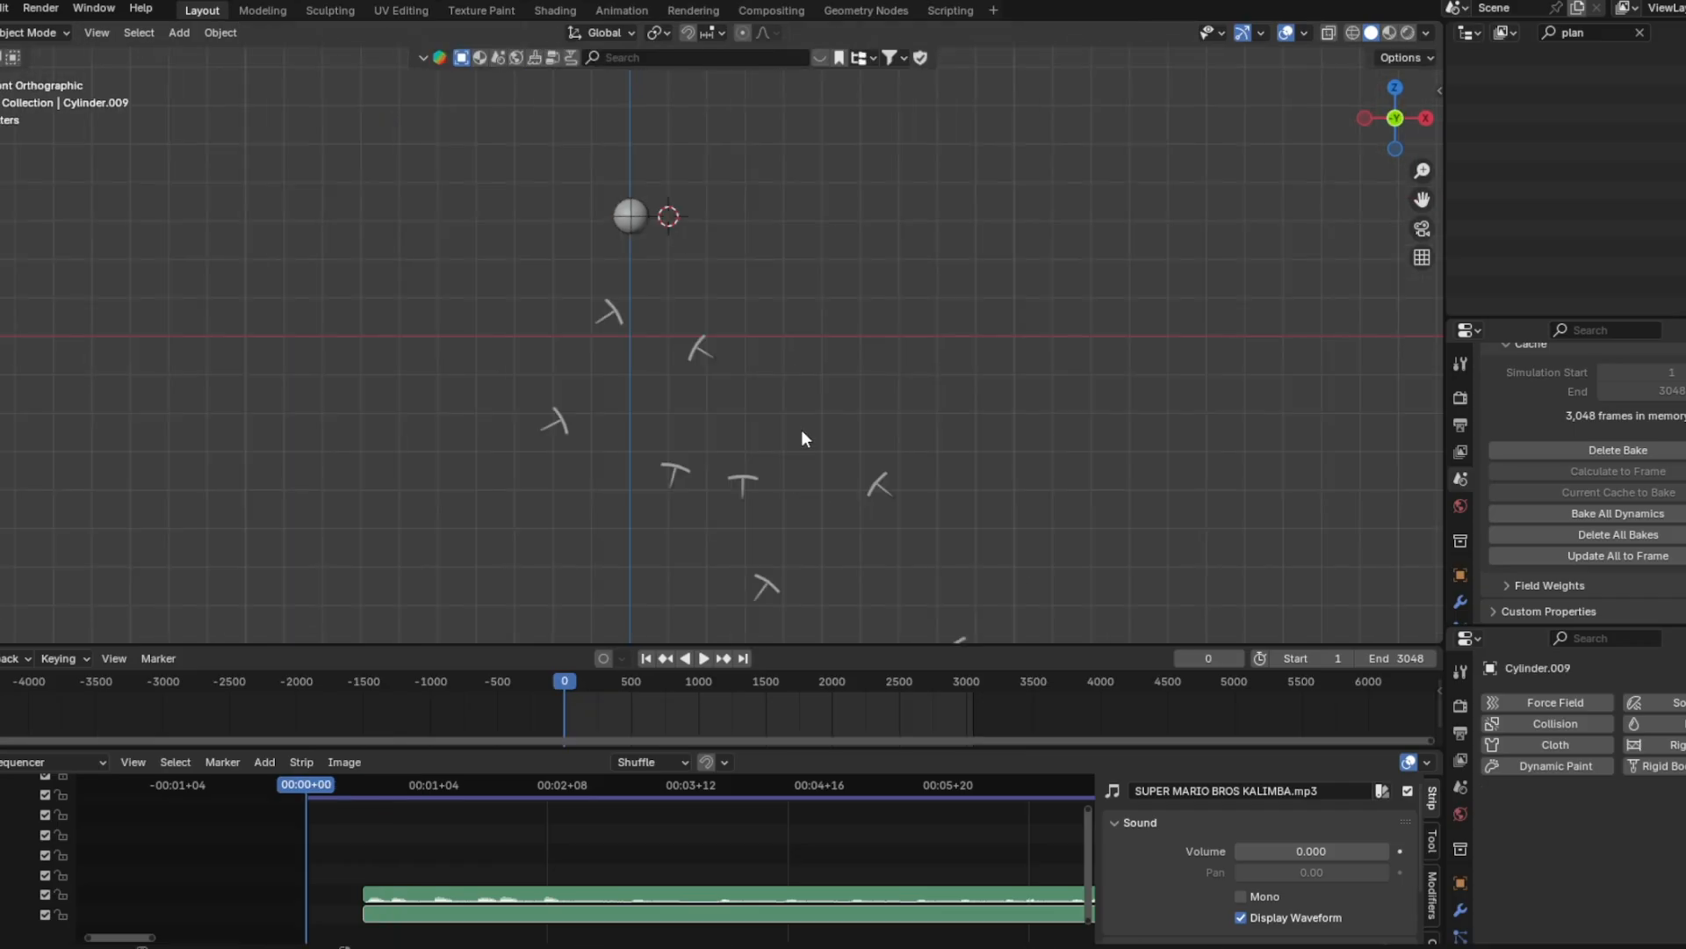
key("shift+a")
mouse_move(851, 419)
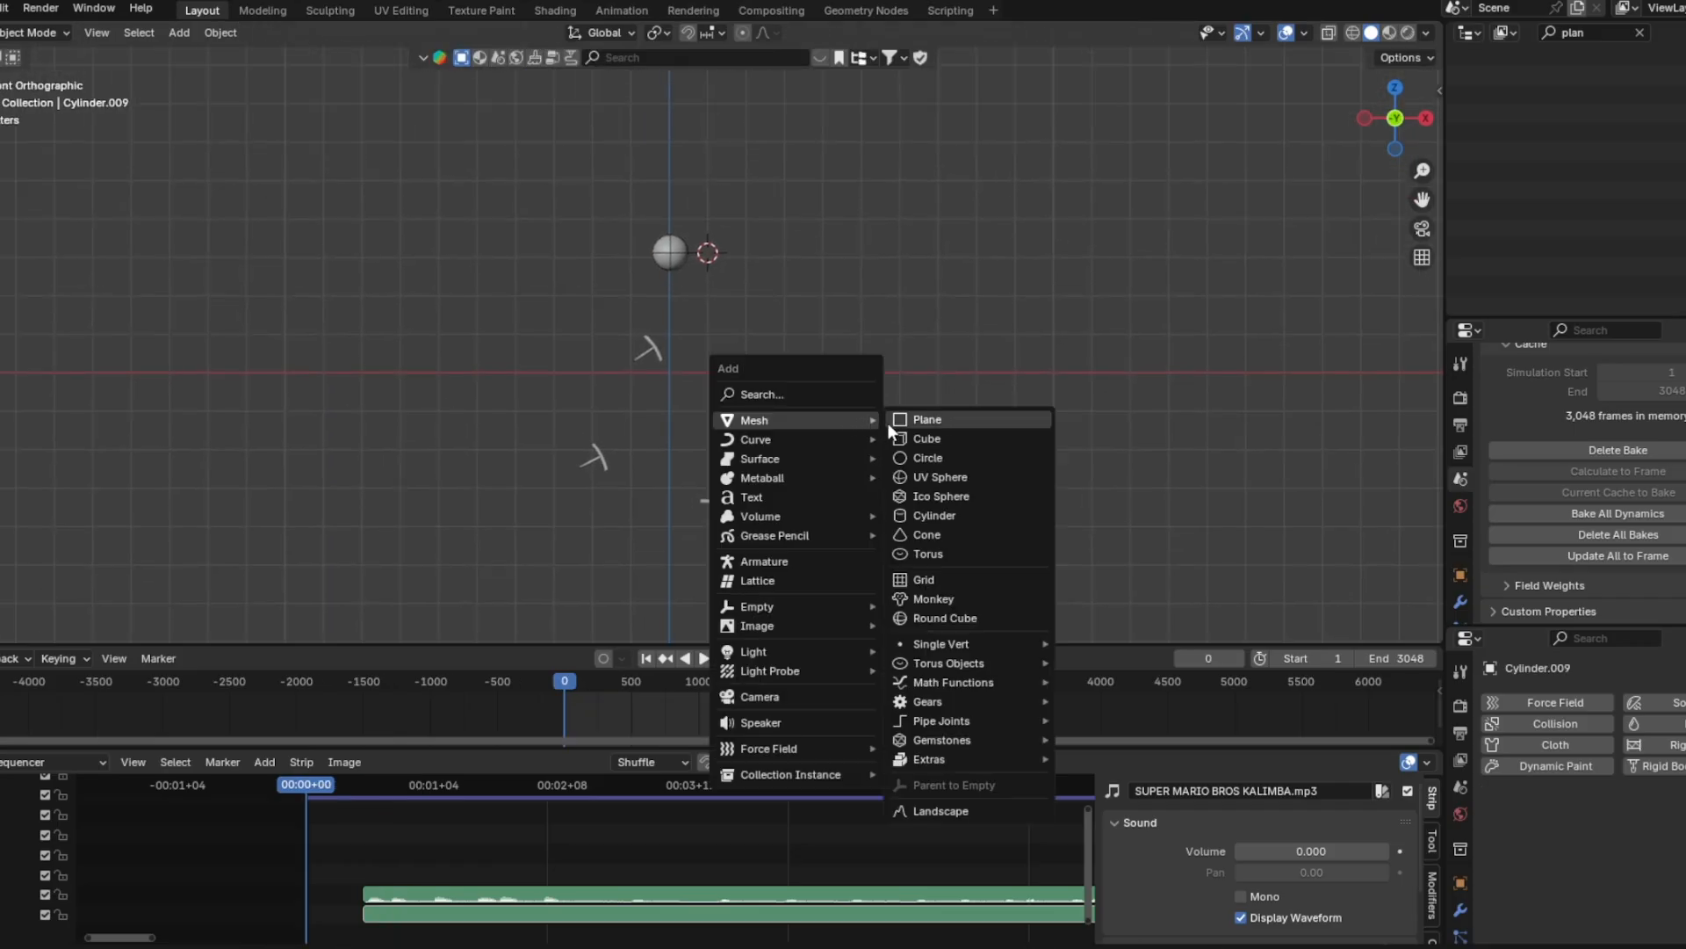
left_click(924, 419)
type("r")
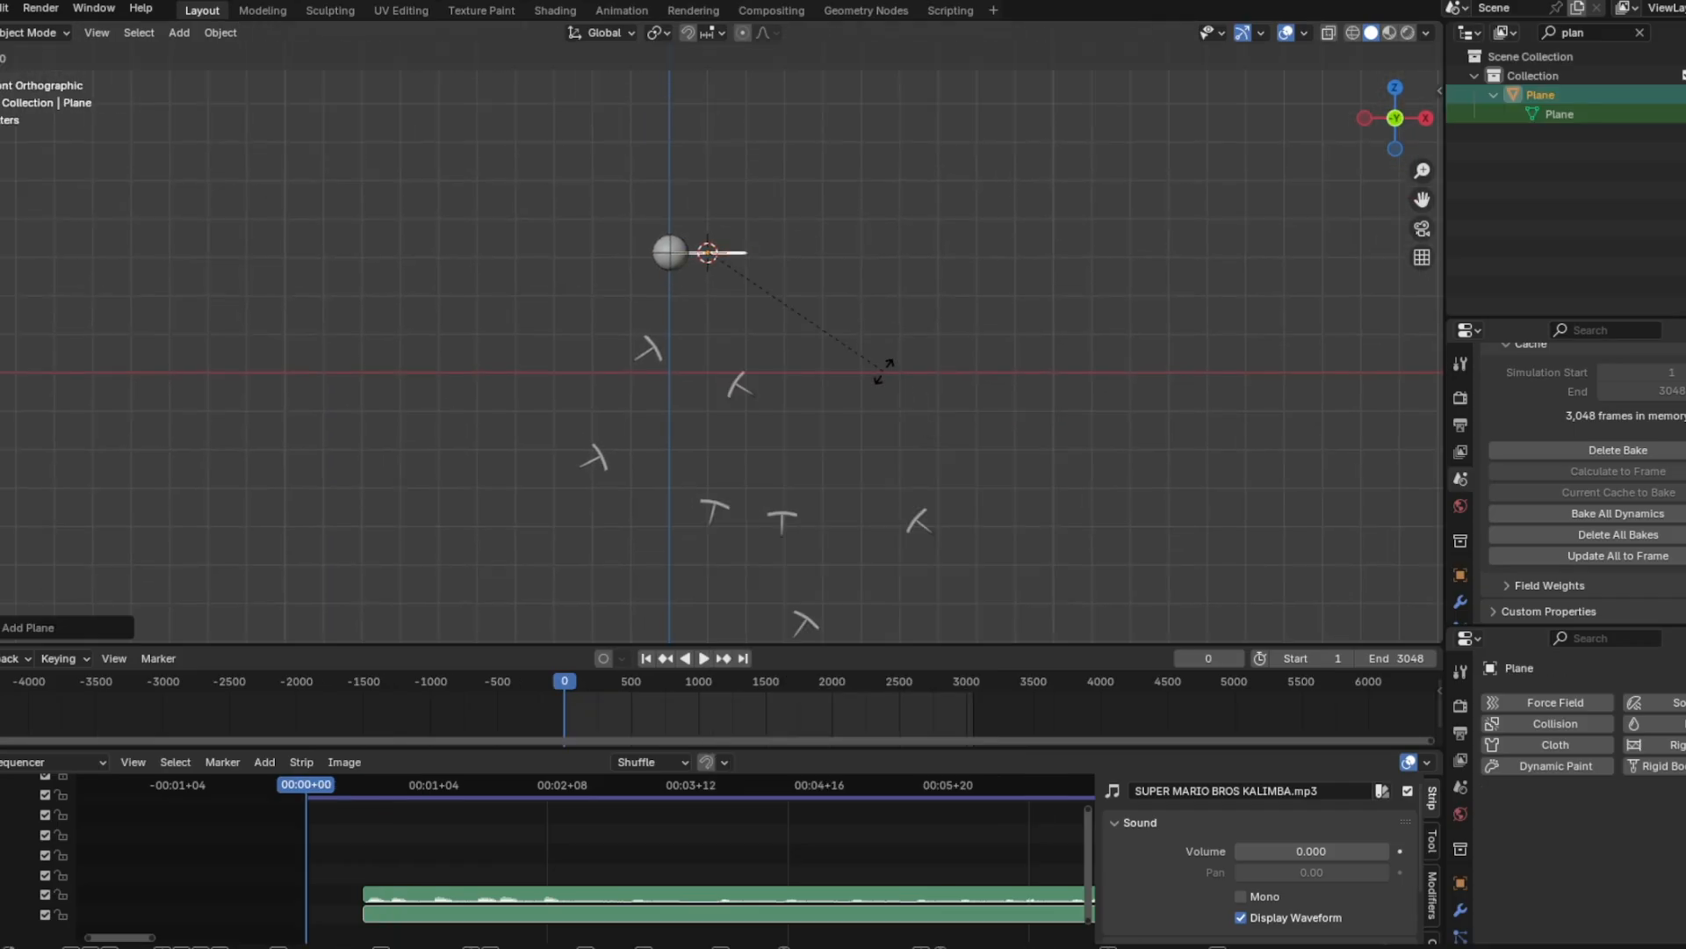
type("x90")
key("Return")
Scale the upright plane up to many times its size around the sphere and obstacles
scroll(883, 370, "down", 3)
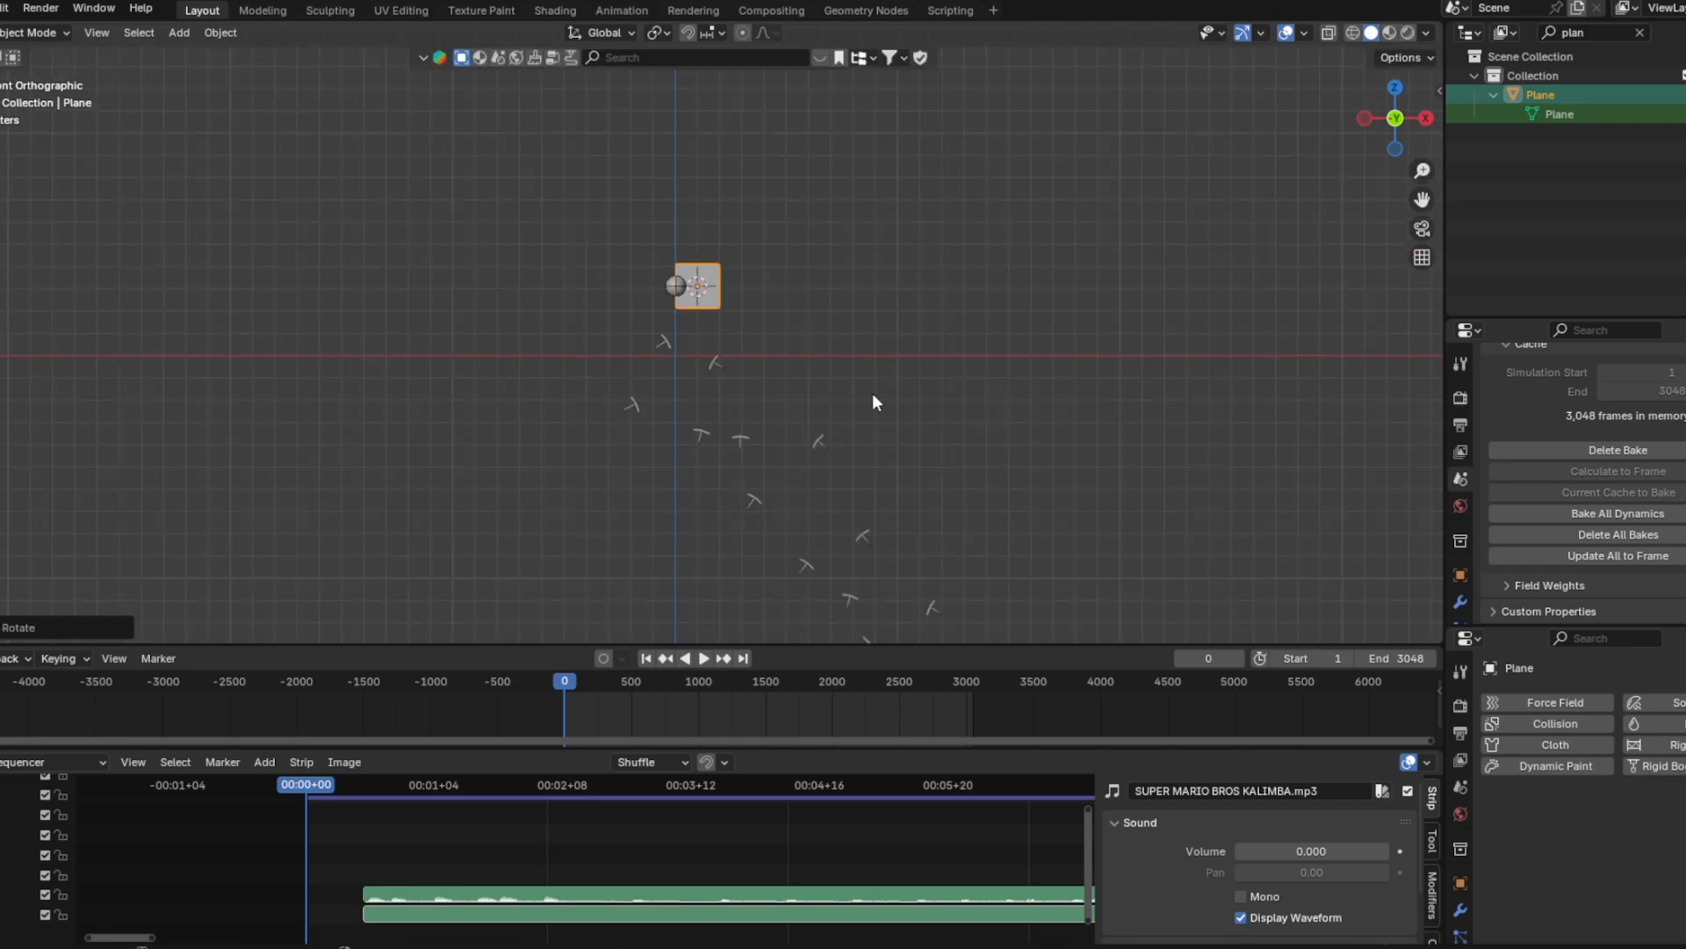
scroll(797, 364, "down", 4)
middle_click_drag(873, 393, 793, 244, "shift")
key("s")
left_click(82, 176)
scroll(798, 418, "down", 5)
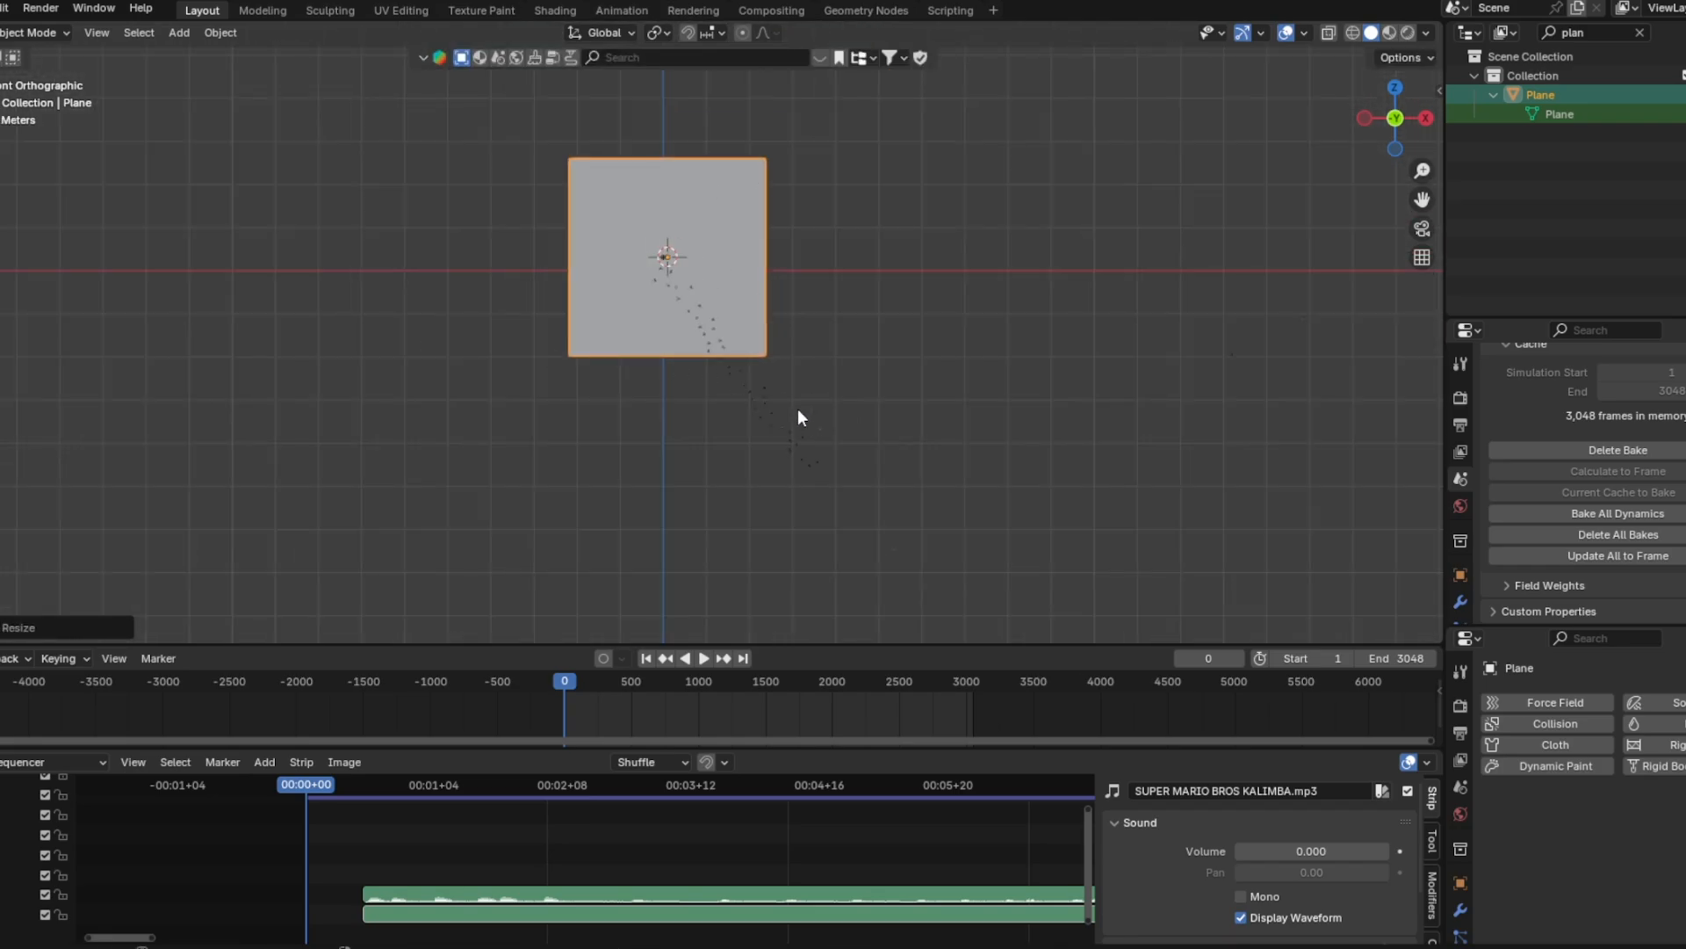
Lower the backdrop plane along Z and enlarge it further so it covers the whole obstacle path
scroll(798, 413, "up", 10)
scroll(873, 399, "down", 2)
key("g")
key("z")
left_click(926, 404)
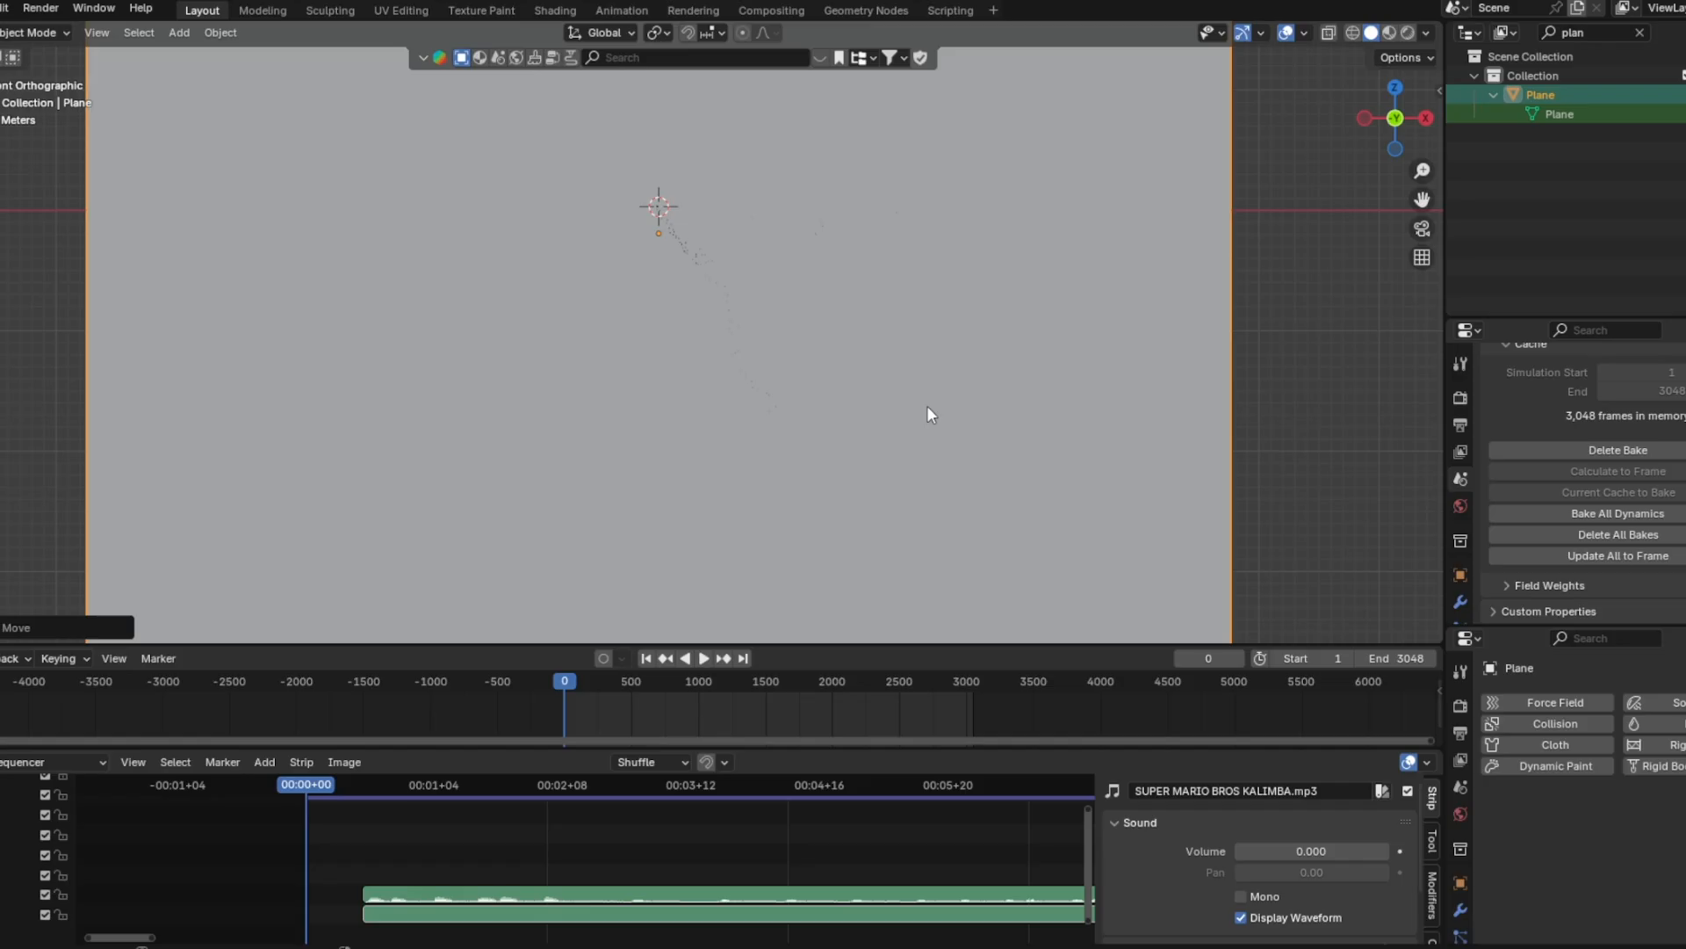
key("s")
left_click(1126, 364)
Move the backdrop plane along Y so it sits at the far ends of the obstacle rods
middle_click_drag(949, 318, 836, 360)
scroll(836, 360, "up", 5)
left_click(692, 304)
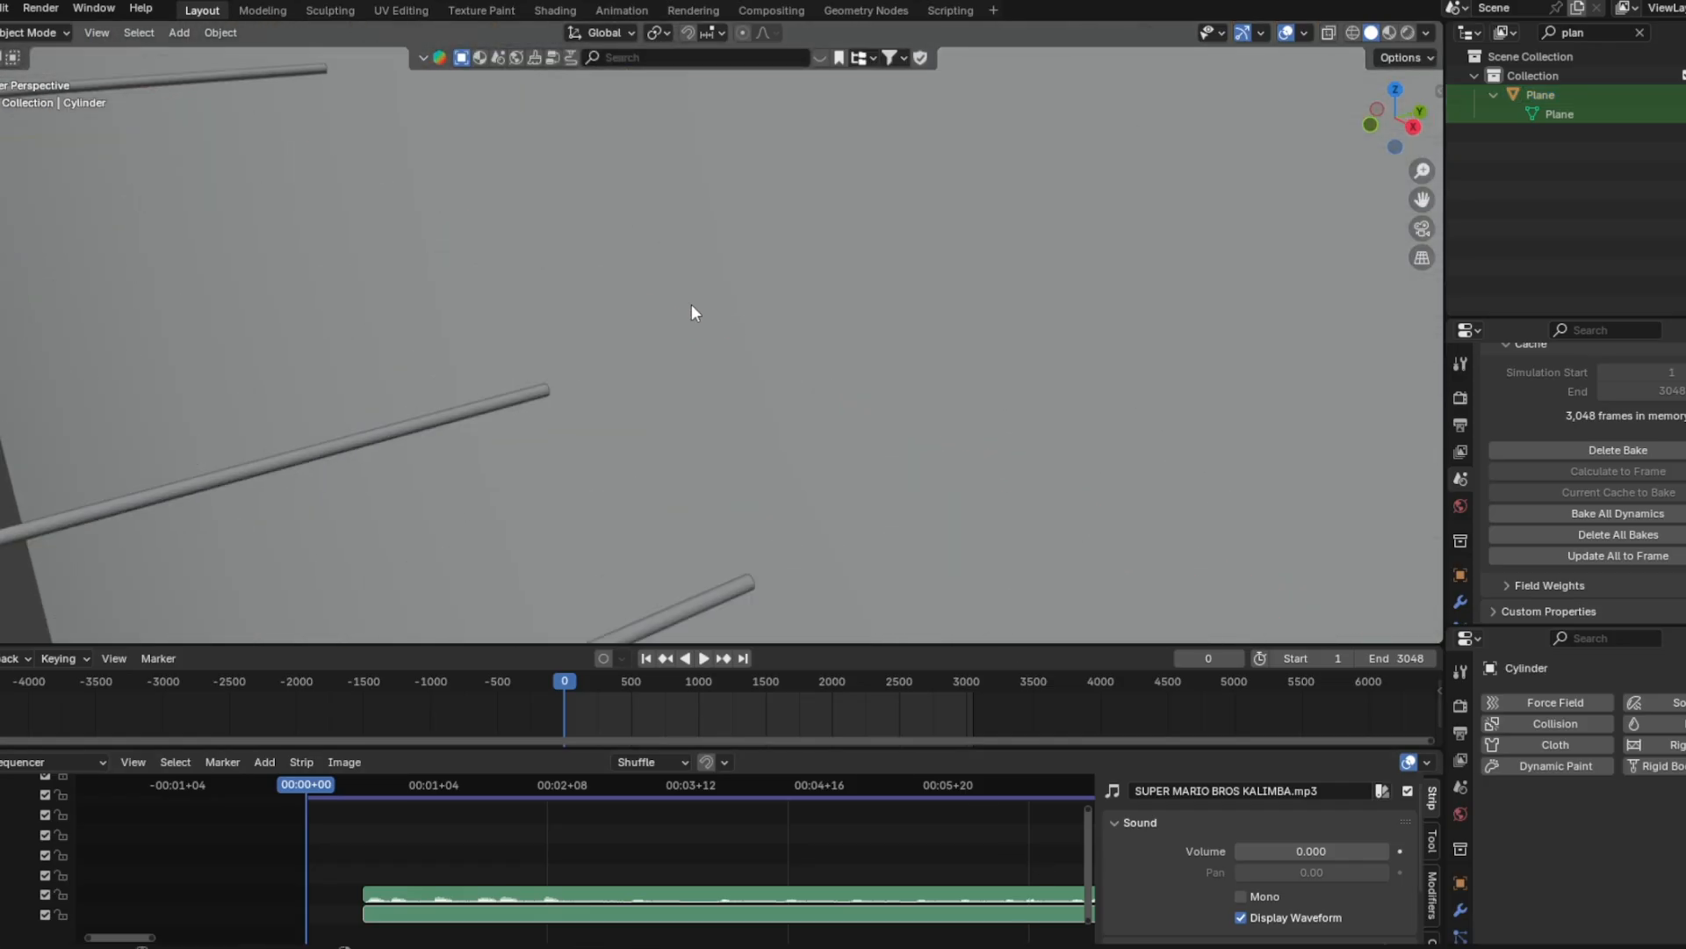
middle_click_drag(692, 304, 750, 346)
scroll(807, 216, "down", 3)
left_click(807, 216)
scroll(842, 256, "down", 4)
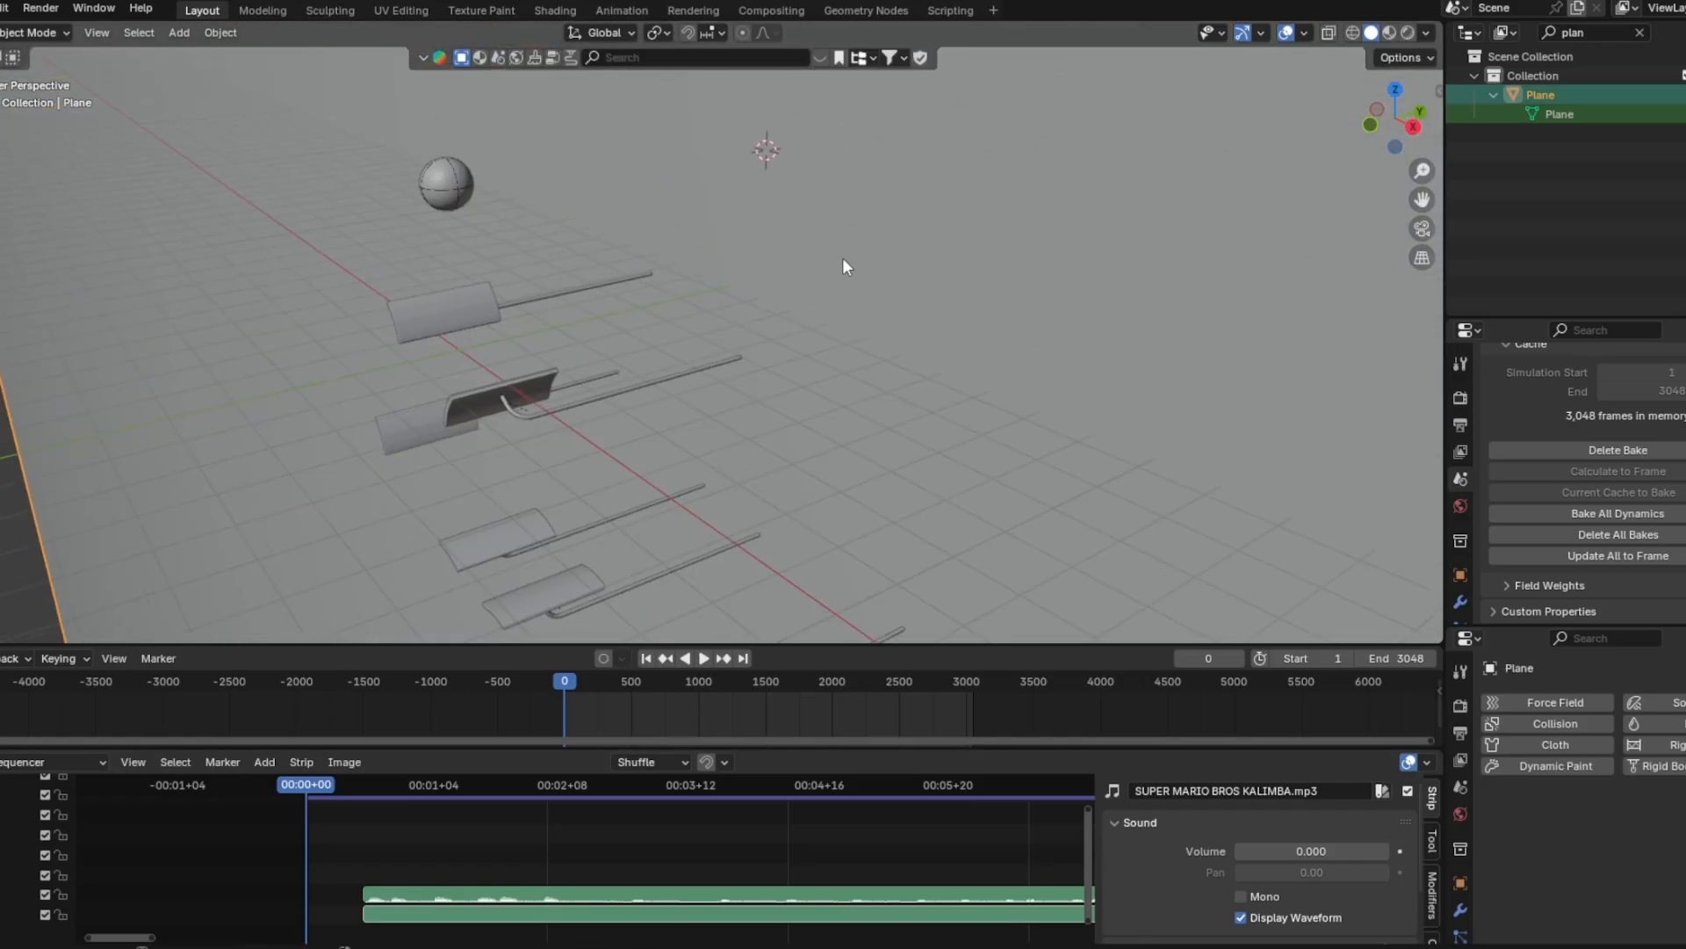
key("g")
key("y")
left_click(773, 302)
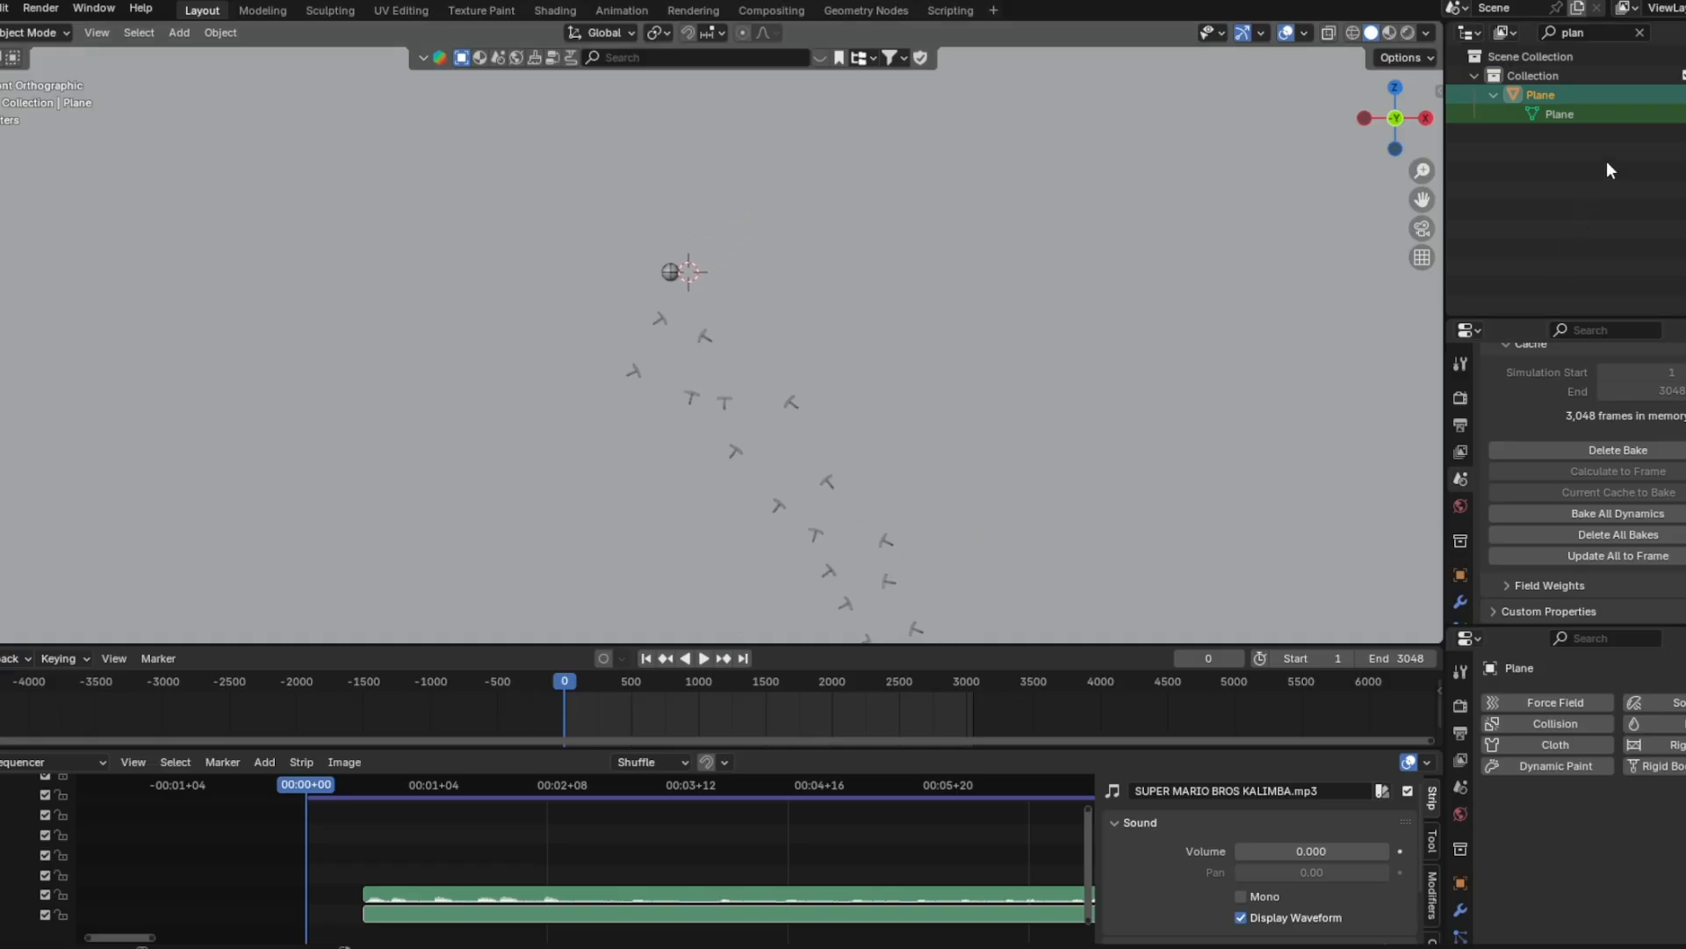
Preview the scene in rendered shading with Scene World off, lit by the bright interior studio HDRI at adjusted settings
left_click(1409, 32)
left_click(1402, 36)
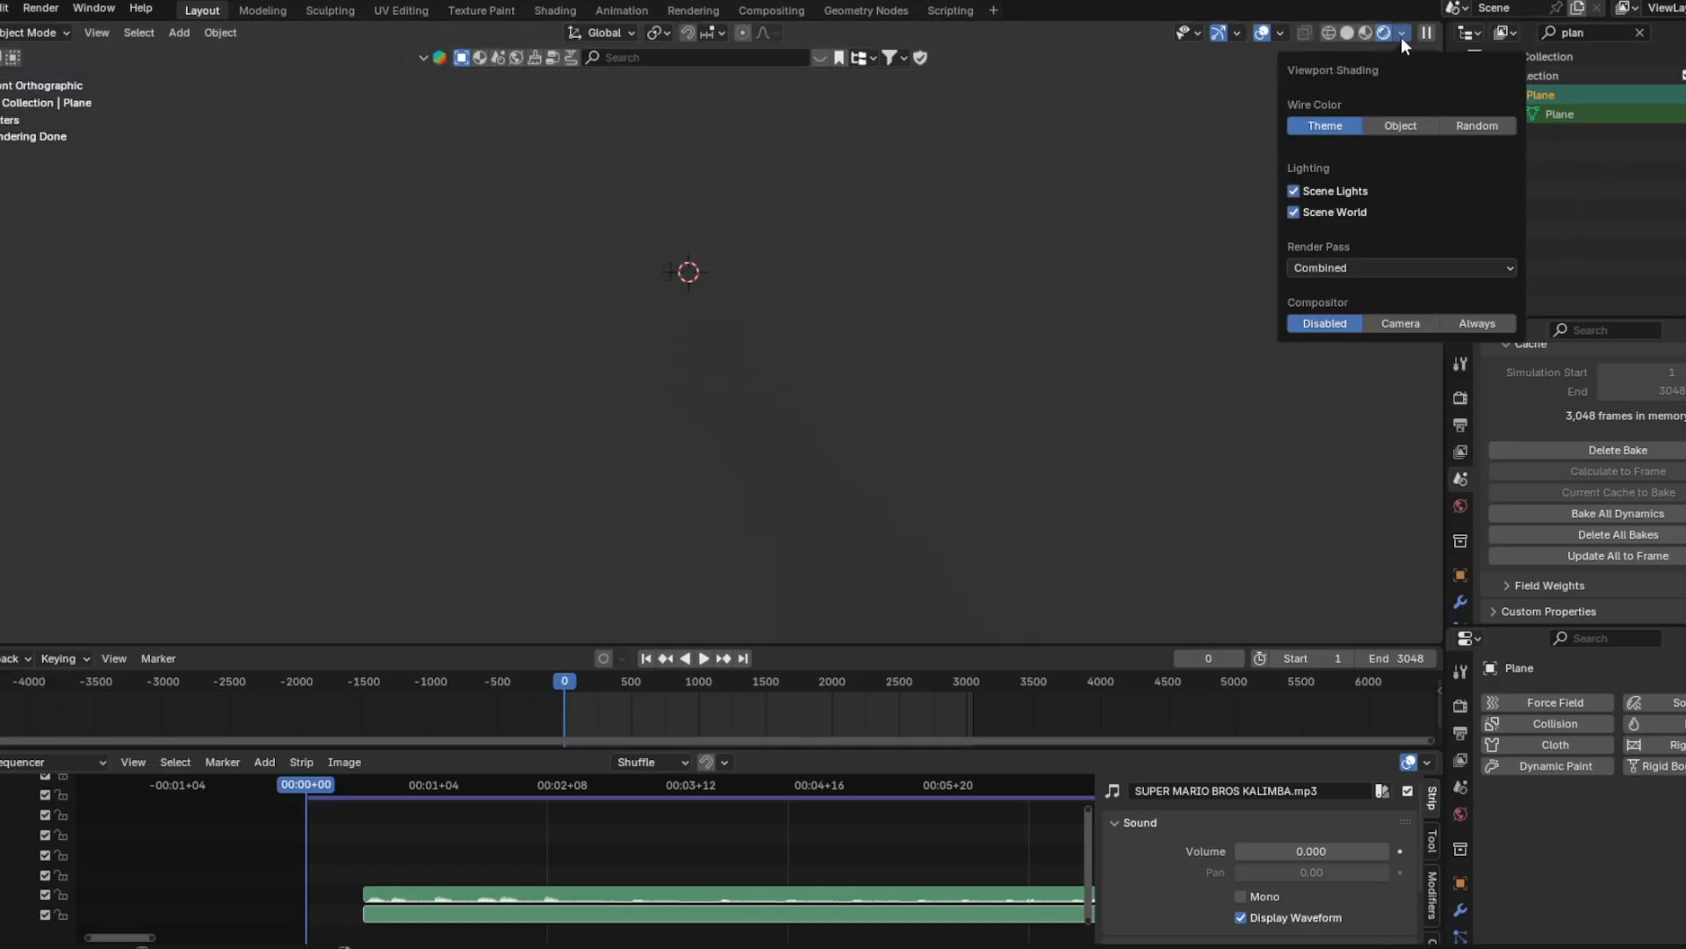
left_click(1294, 213)
left_click(1377, 259)
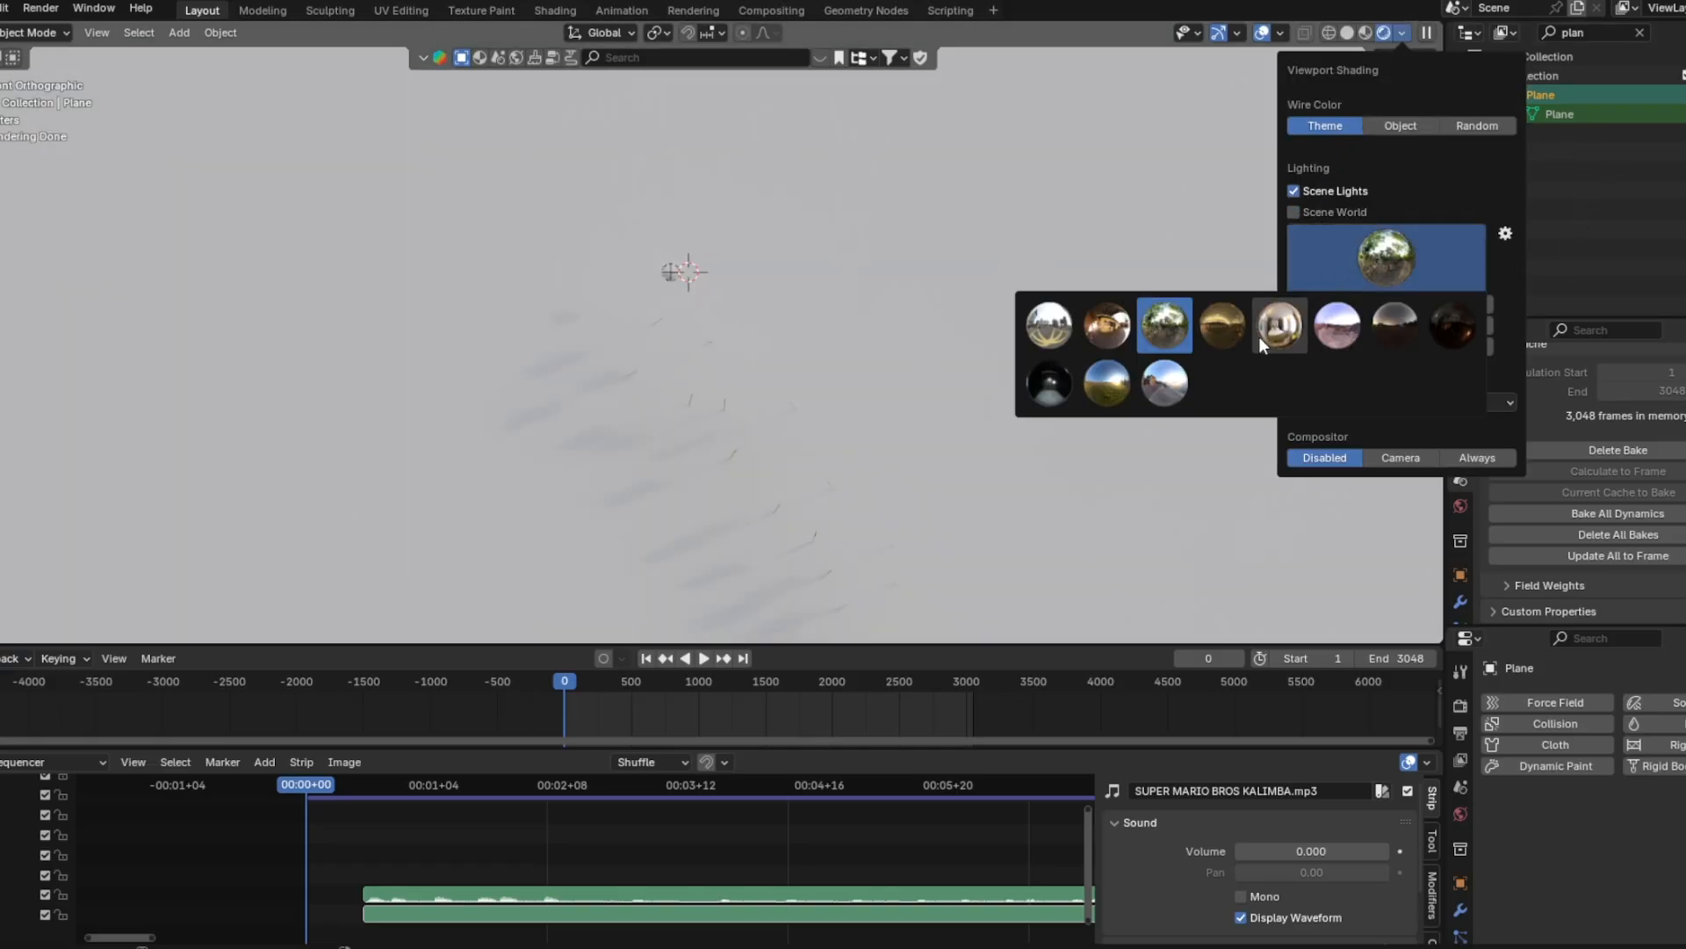
left_click(1282, 328)
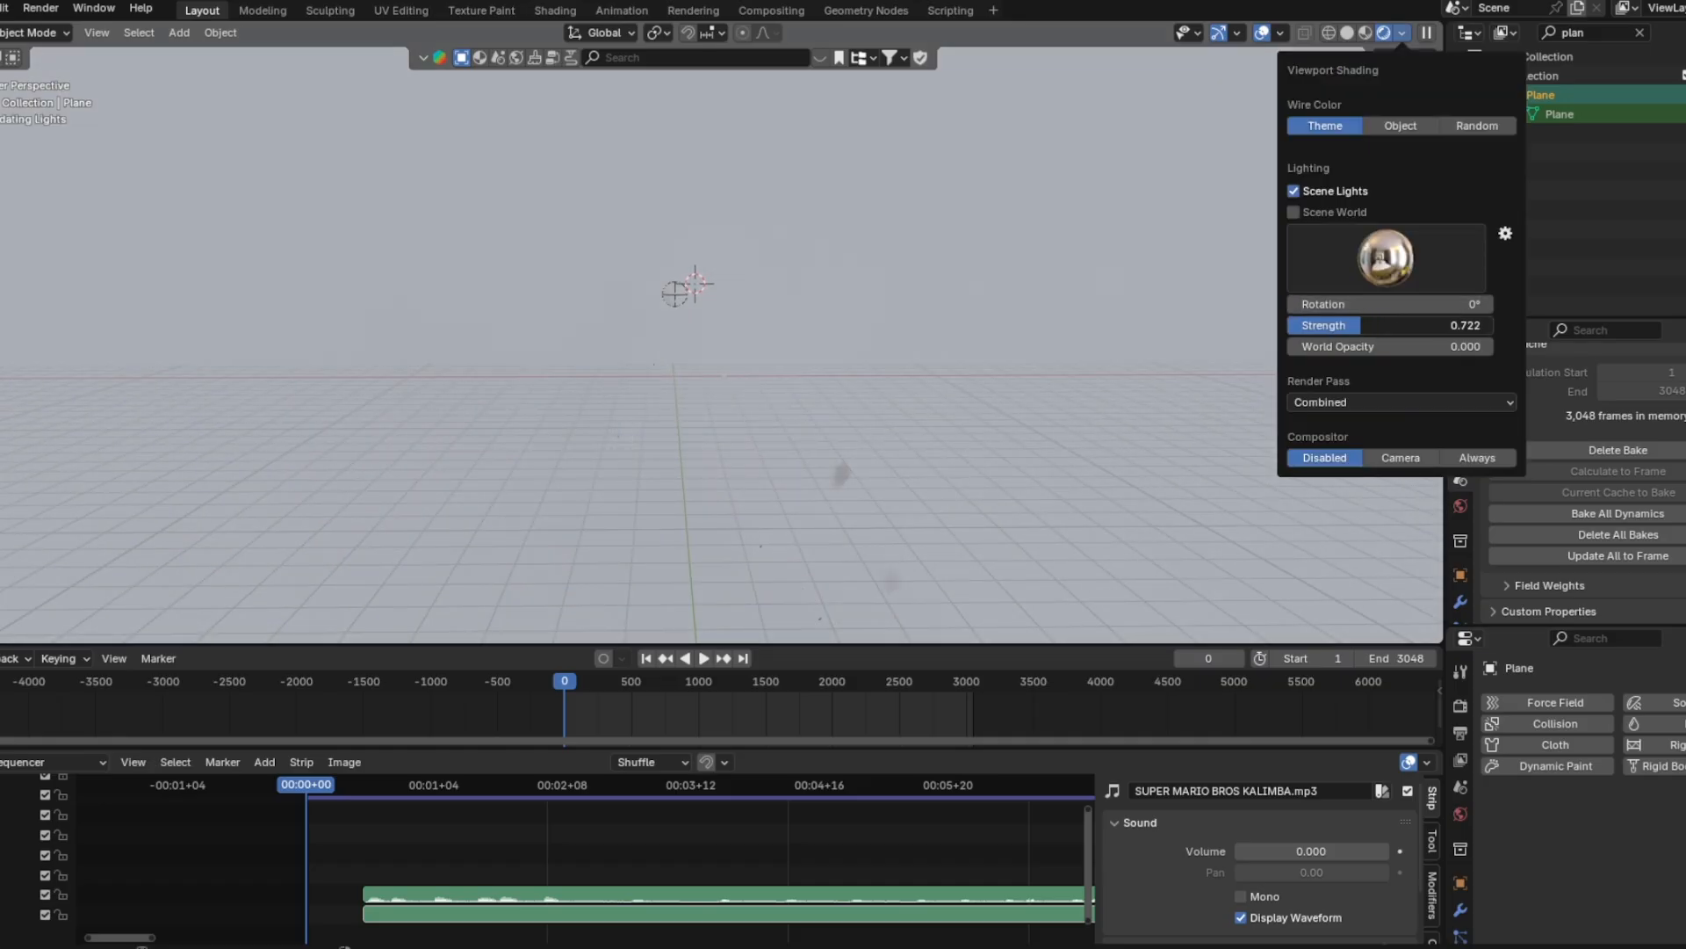
left_click_drag(1363, 303, 1351, 304)
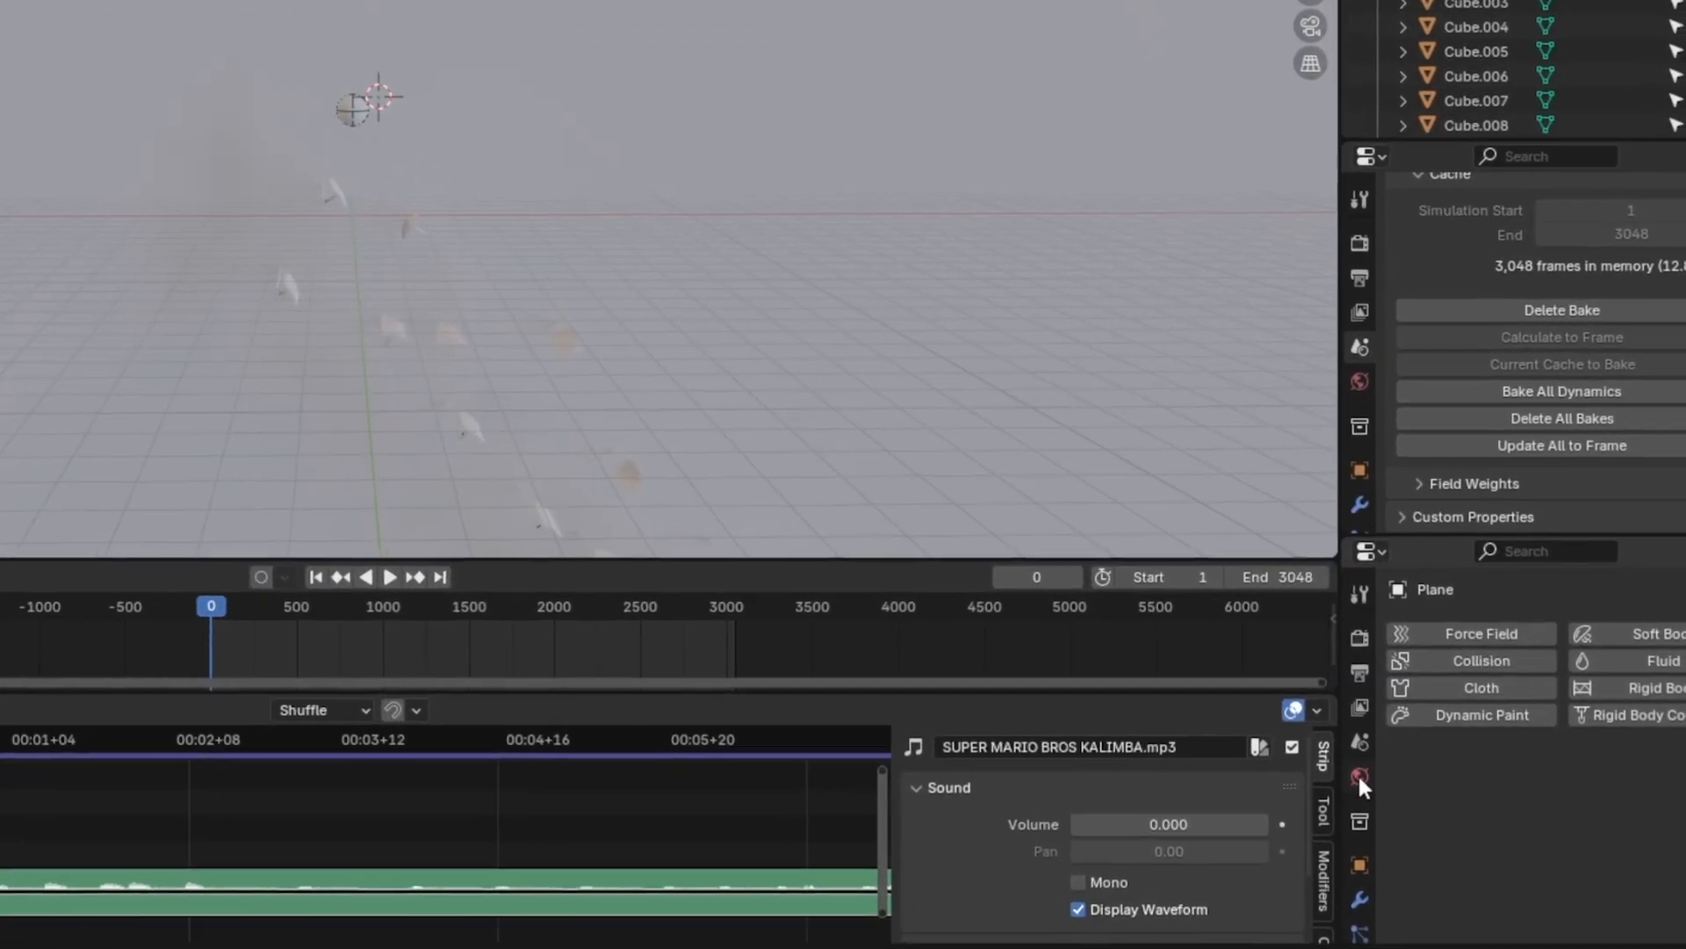
Give the backdrop plane a new material with a pale beige base colour, hue about 0.075 and saturation about 0.29
left_click(1461, 814)
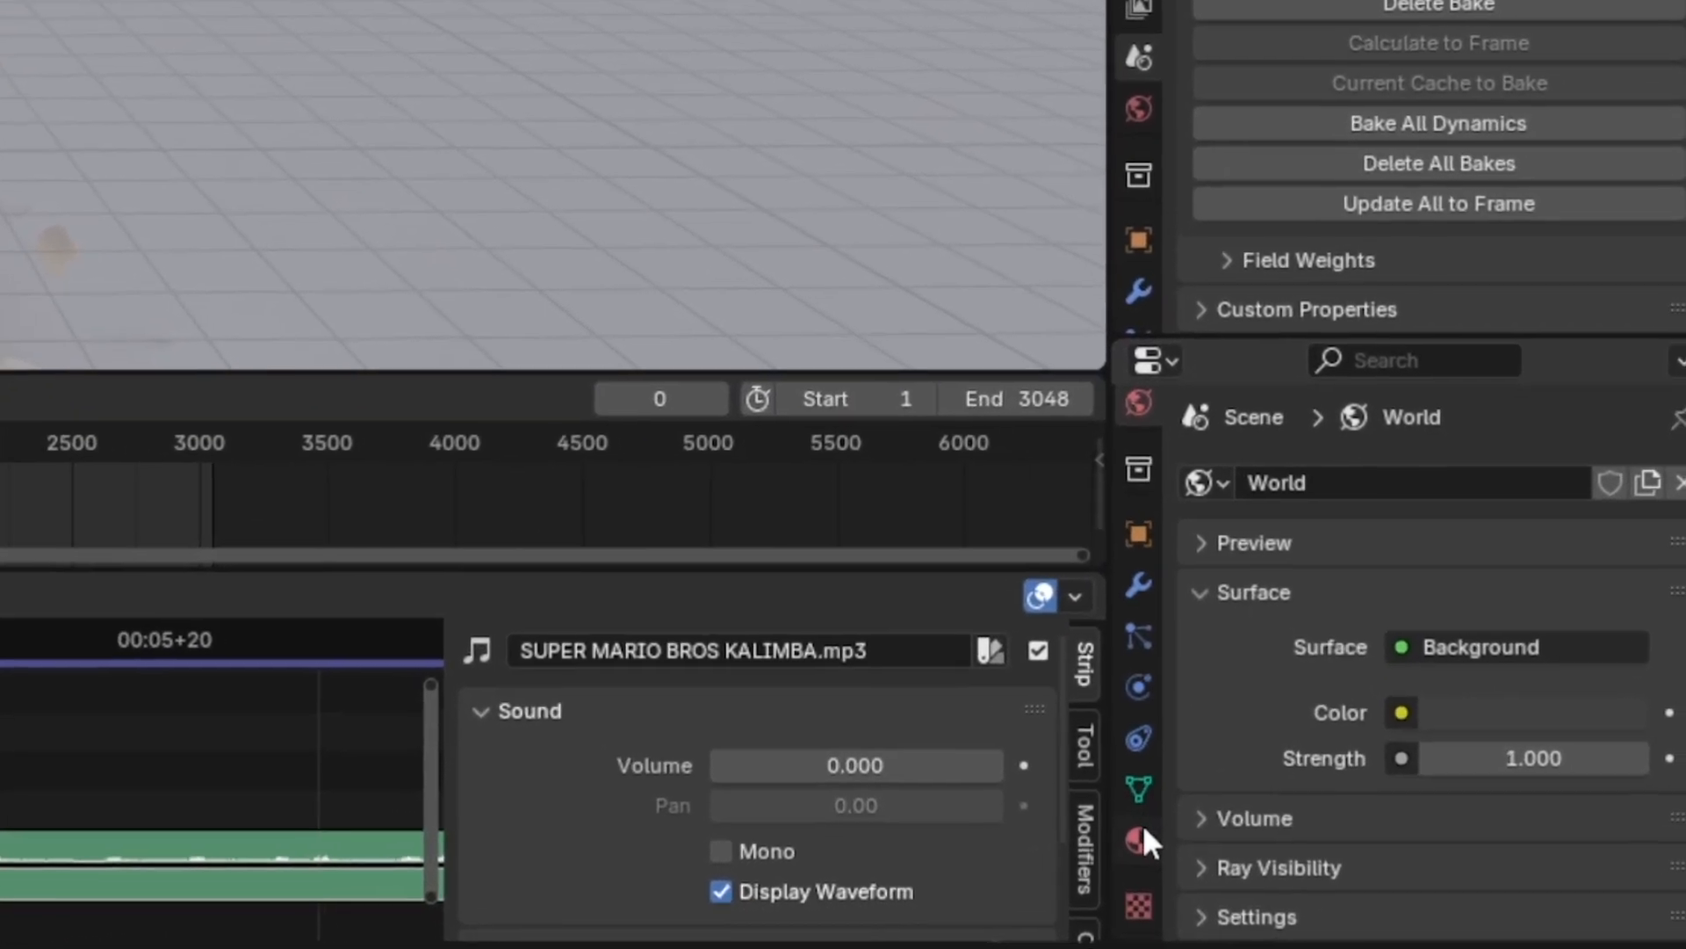
left_click(1212, 850)
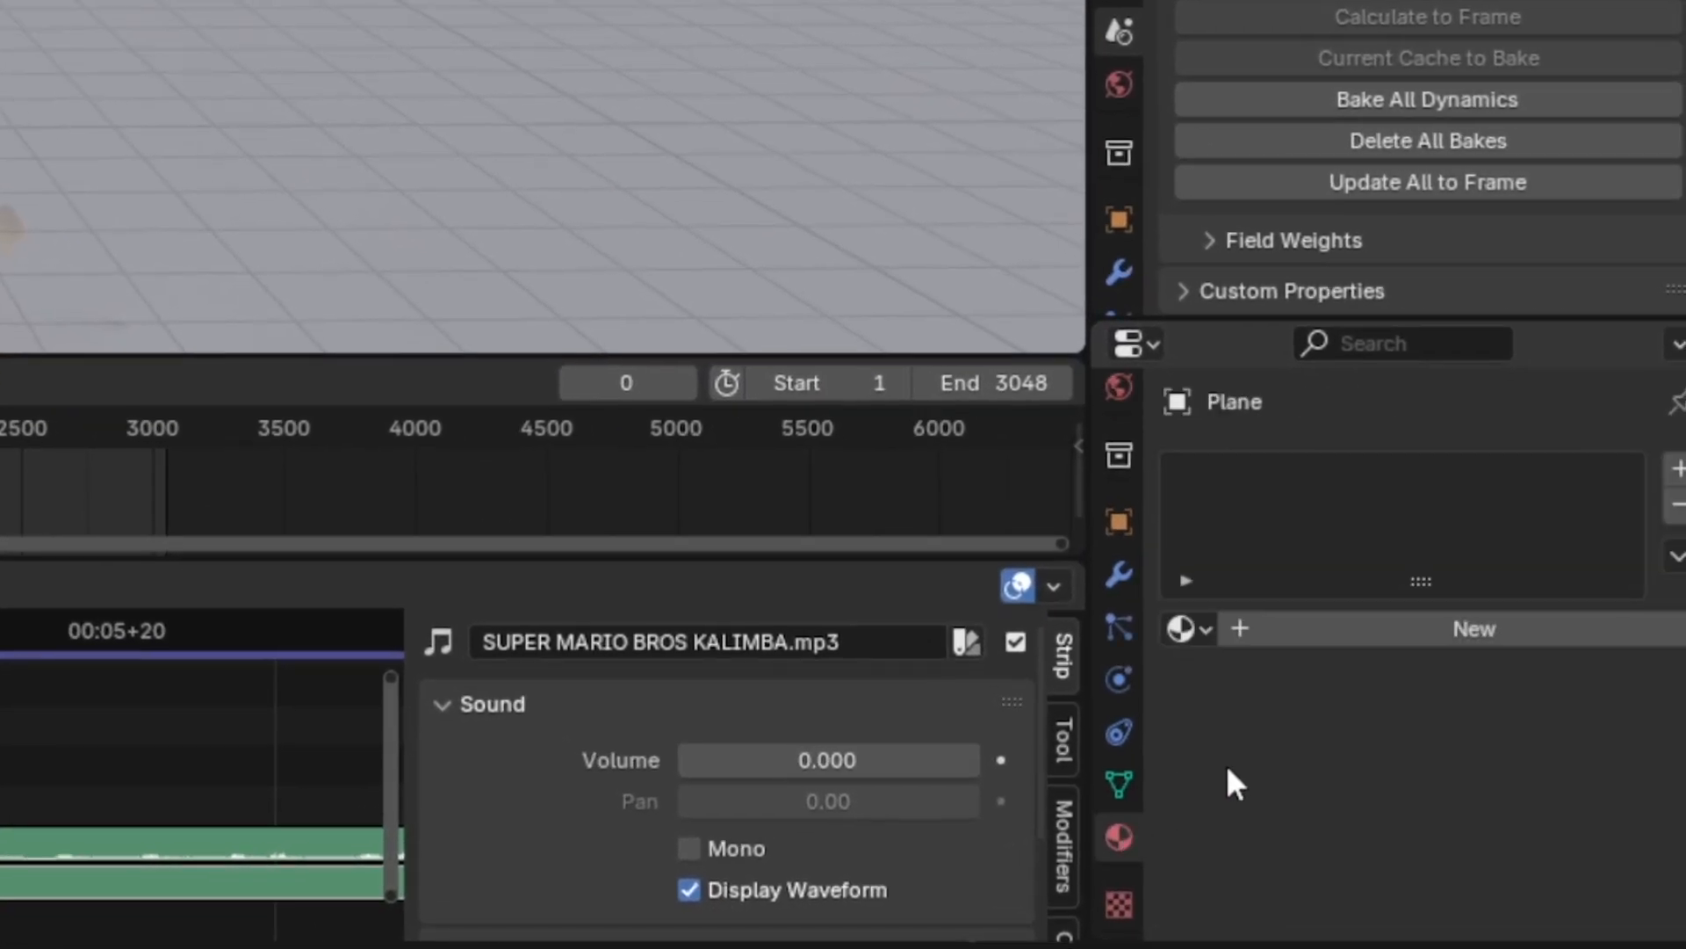
left_click(1400, 669)
scroll(1363, 676, "down", 5)
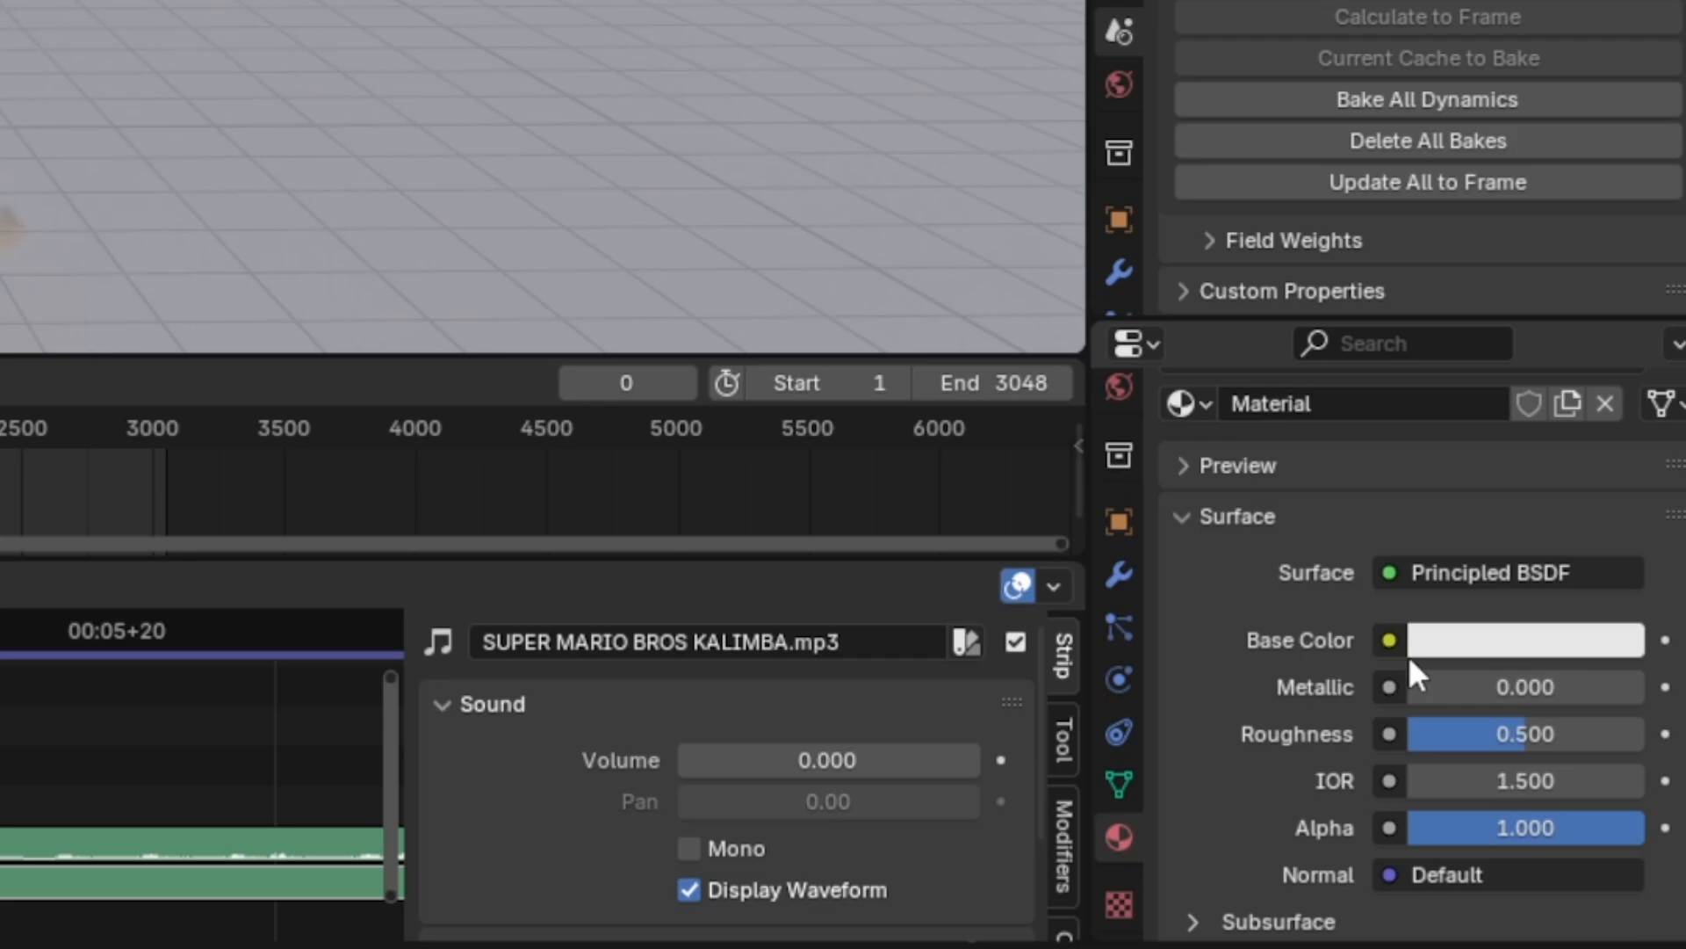
left_click(1461, 640)
left_click(1405, 247)
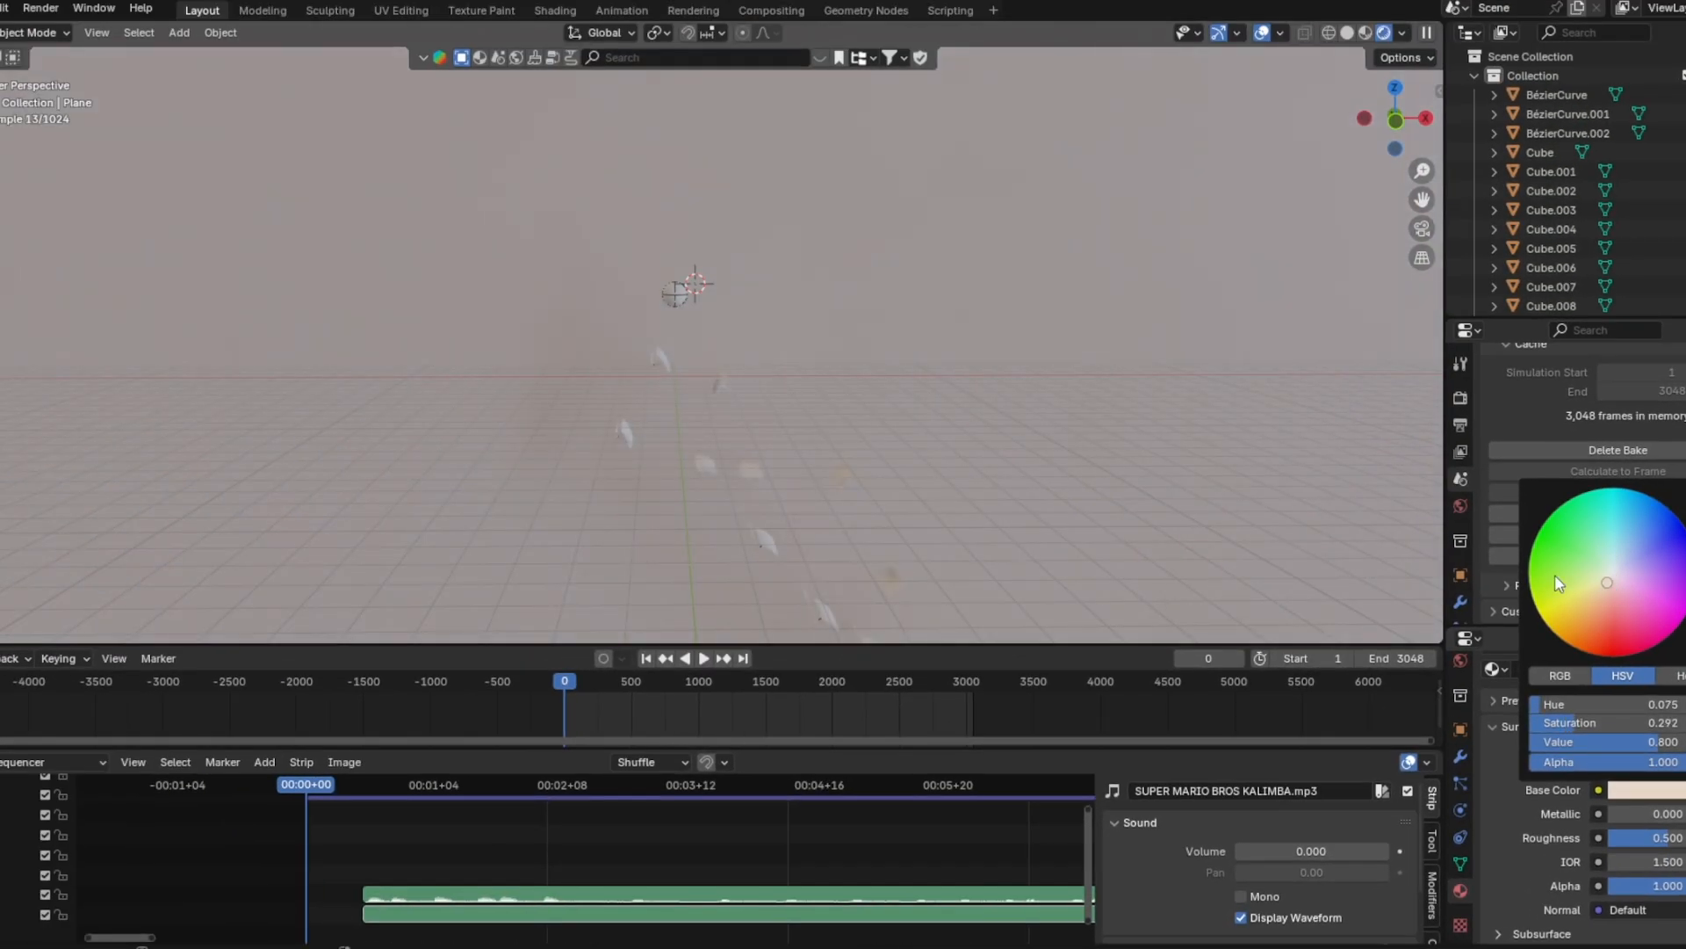
Give the sphere a new pale gold material with Metallic 1.000 and Roughness 0.201
mouse_move(943, 438)
middle_mouse_down()
mouse_move(966, 424)
mouse_move(947, 453)
middle_mouse_up()
scroll(671, 428, "up", 8)
left_click(704, 356)
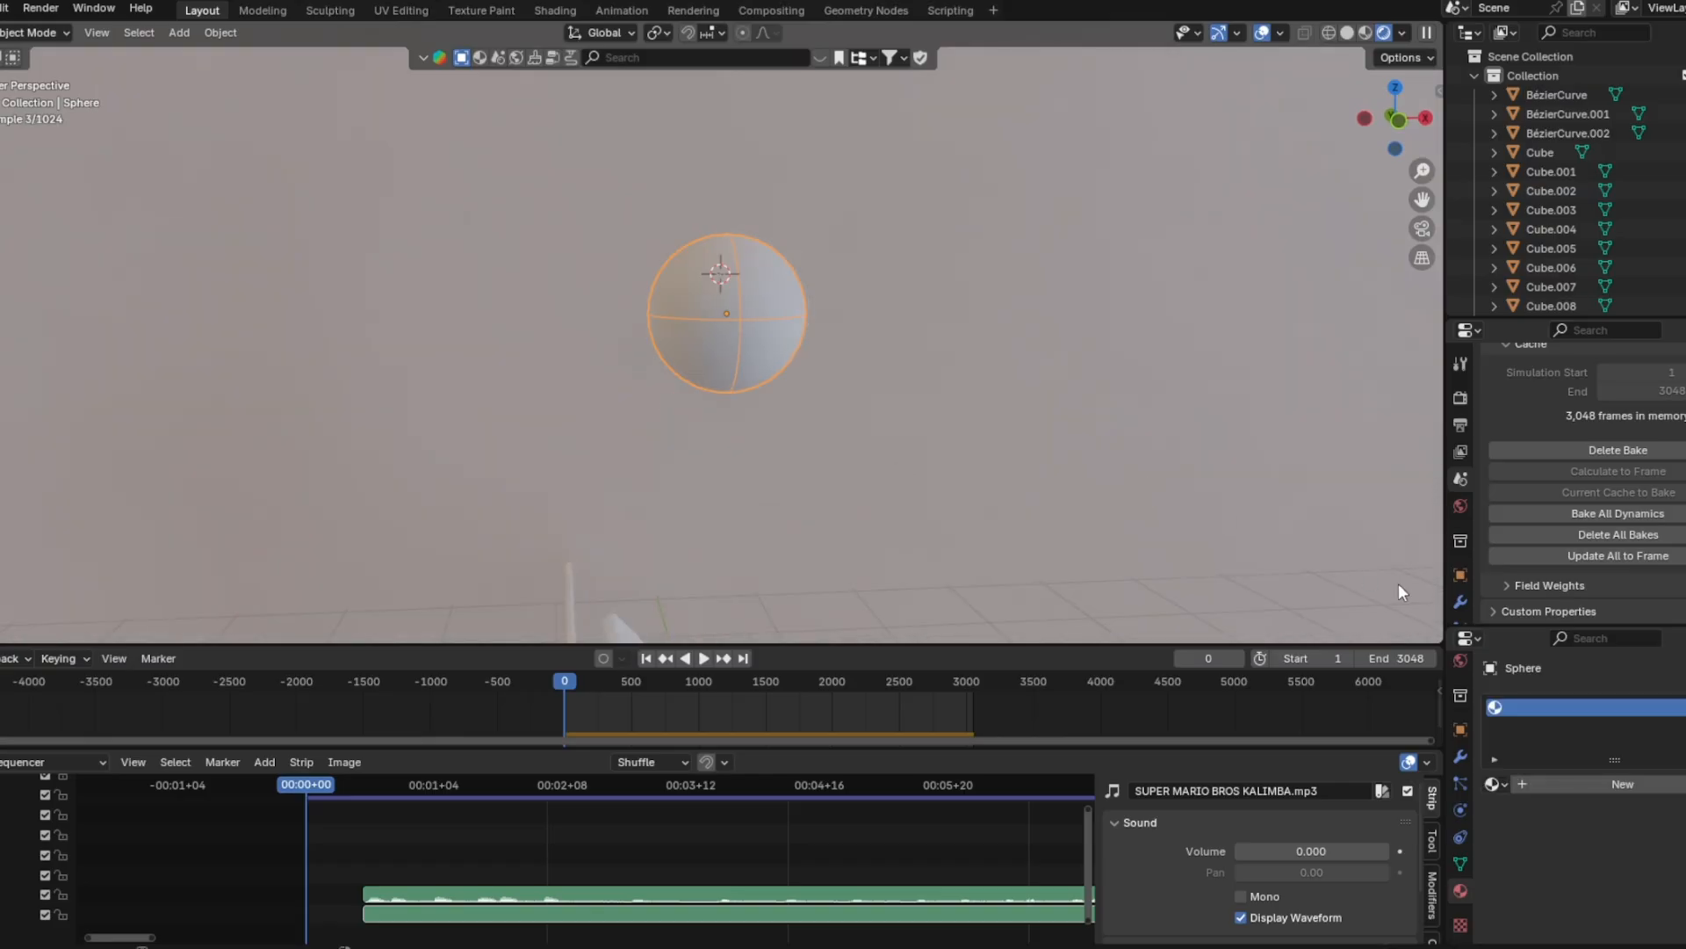
left_click(1579, 787)
left_click(1657, 910)
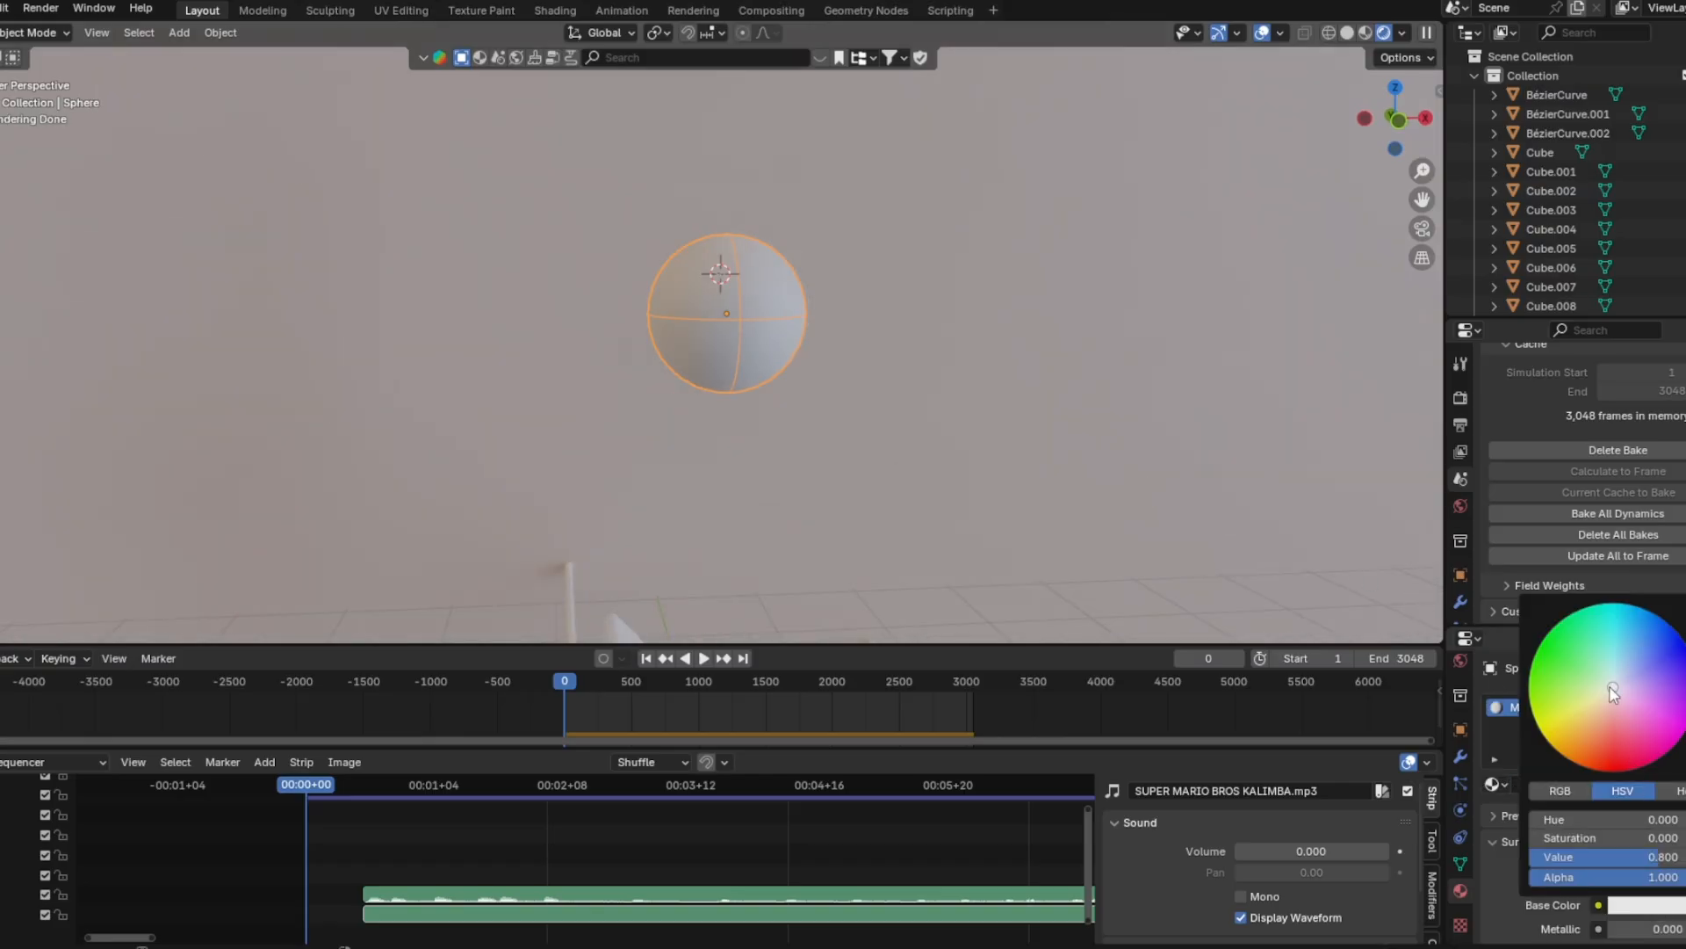
left_click_drag(1604, 696, 1599, 717)
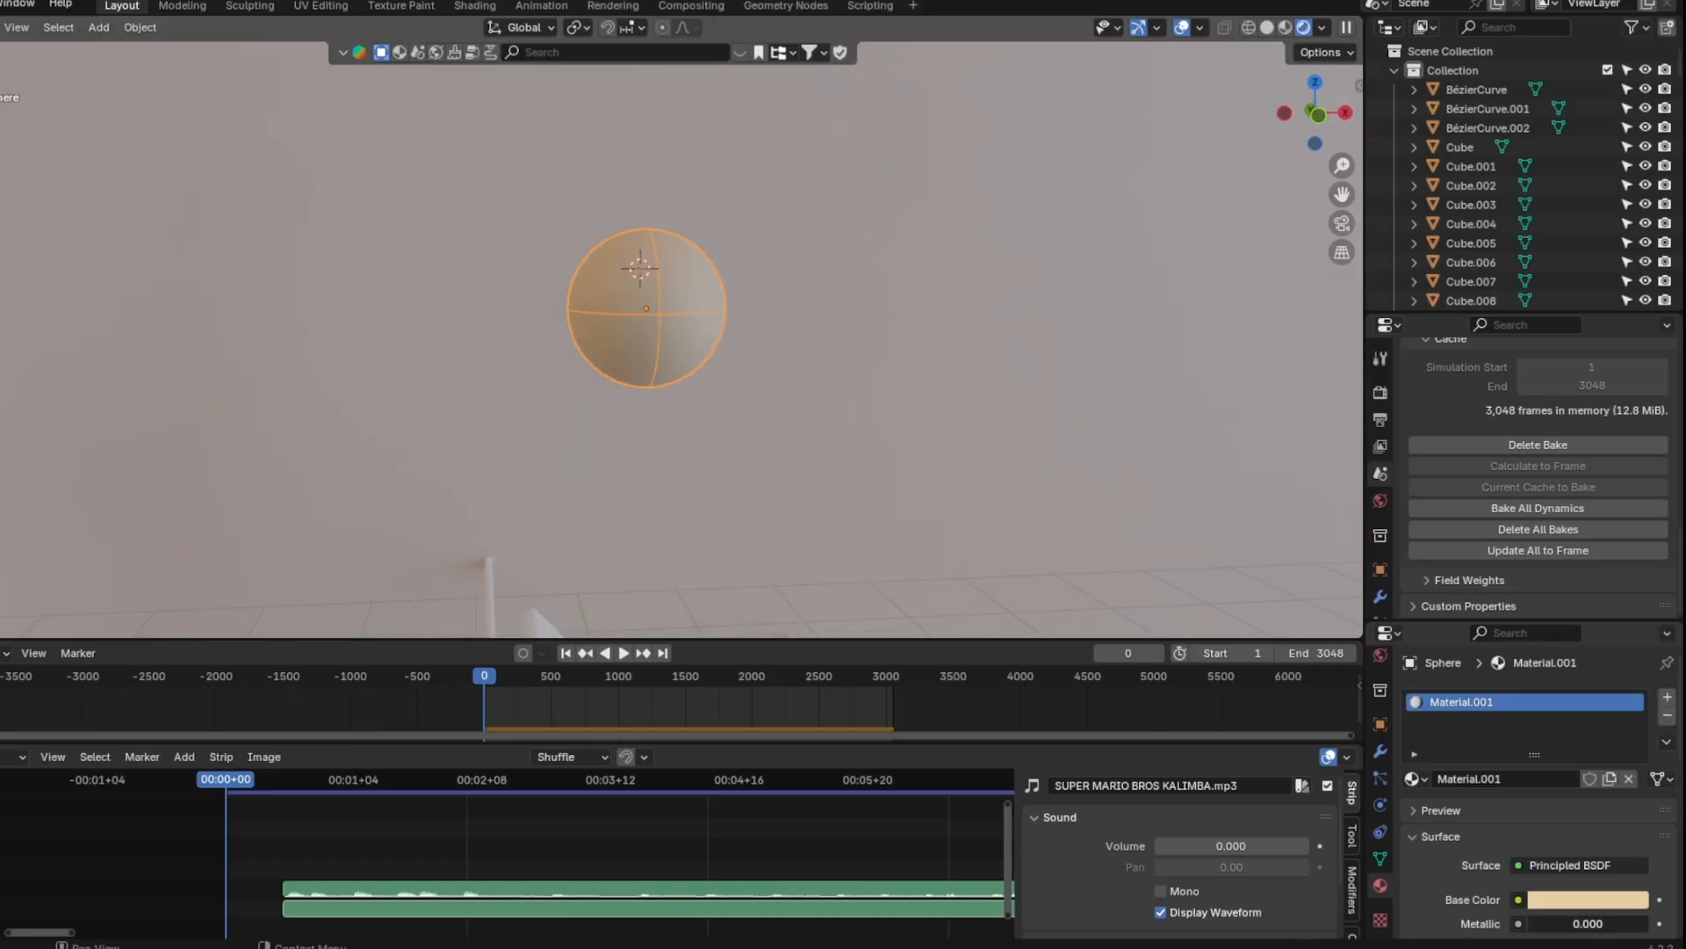
left_click_drag(1625, 928, 1685, 928)
scroll(1623, 878, "down", 2)
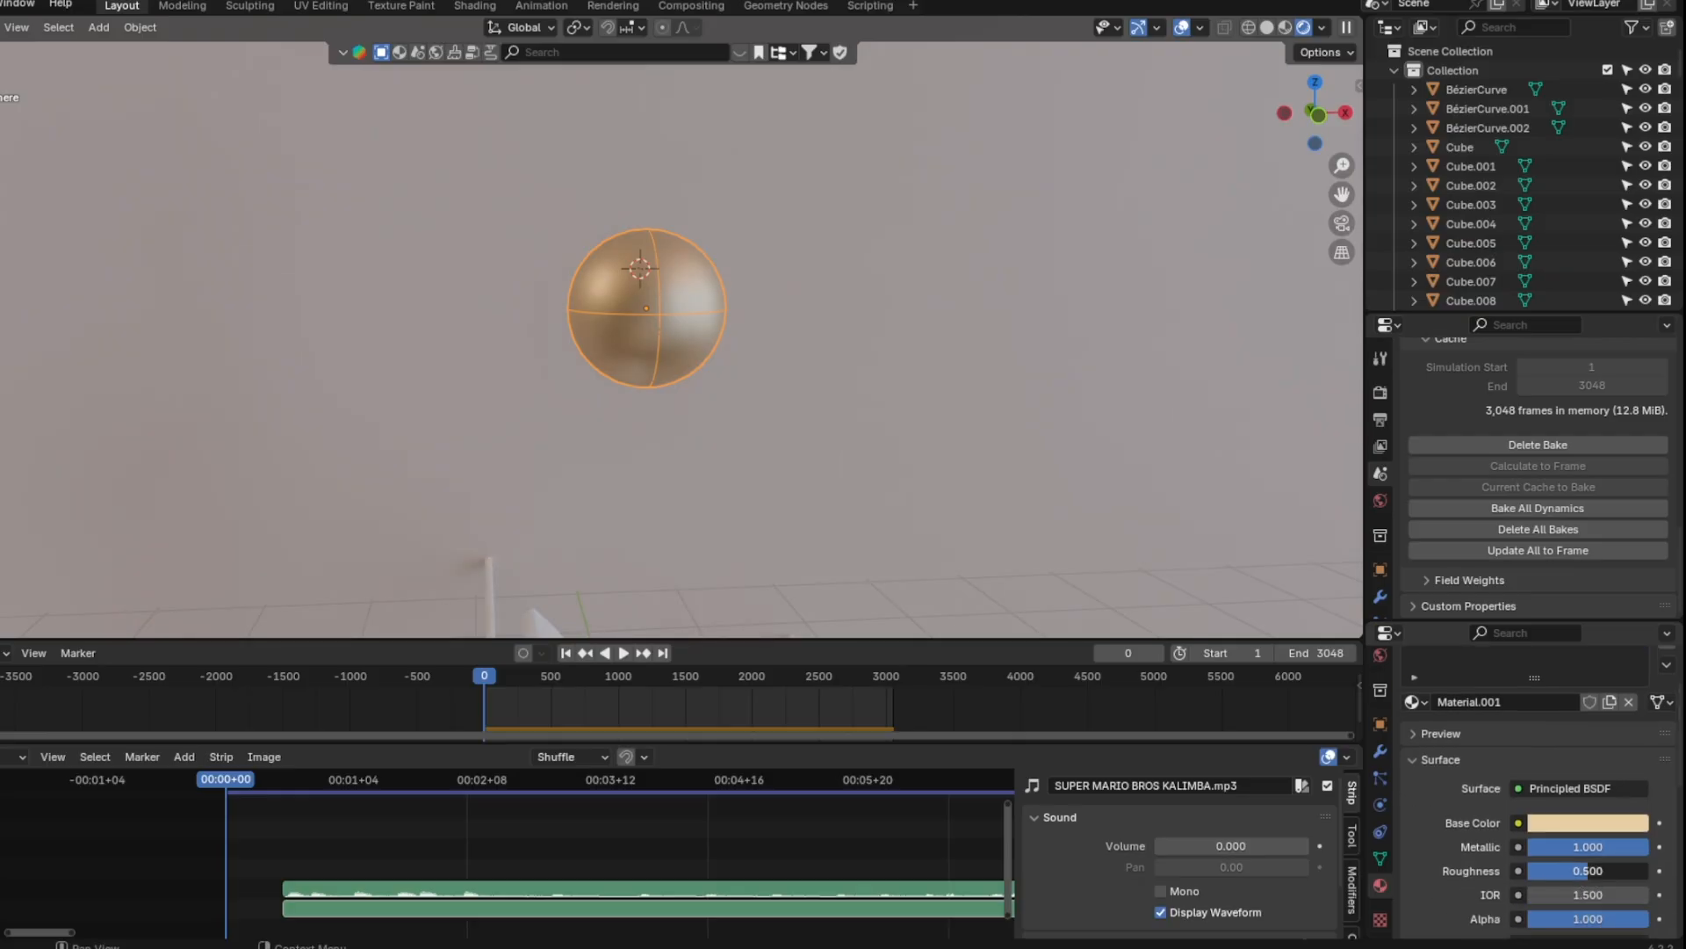
left_click_drag(1571, 870, 1556, 870)
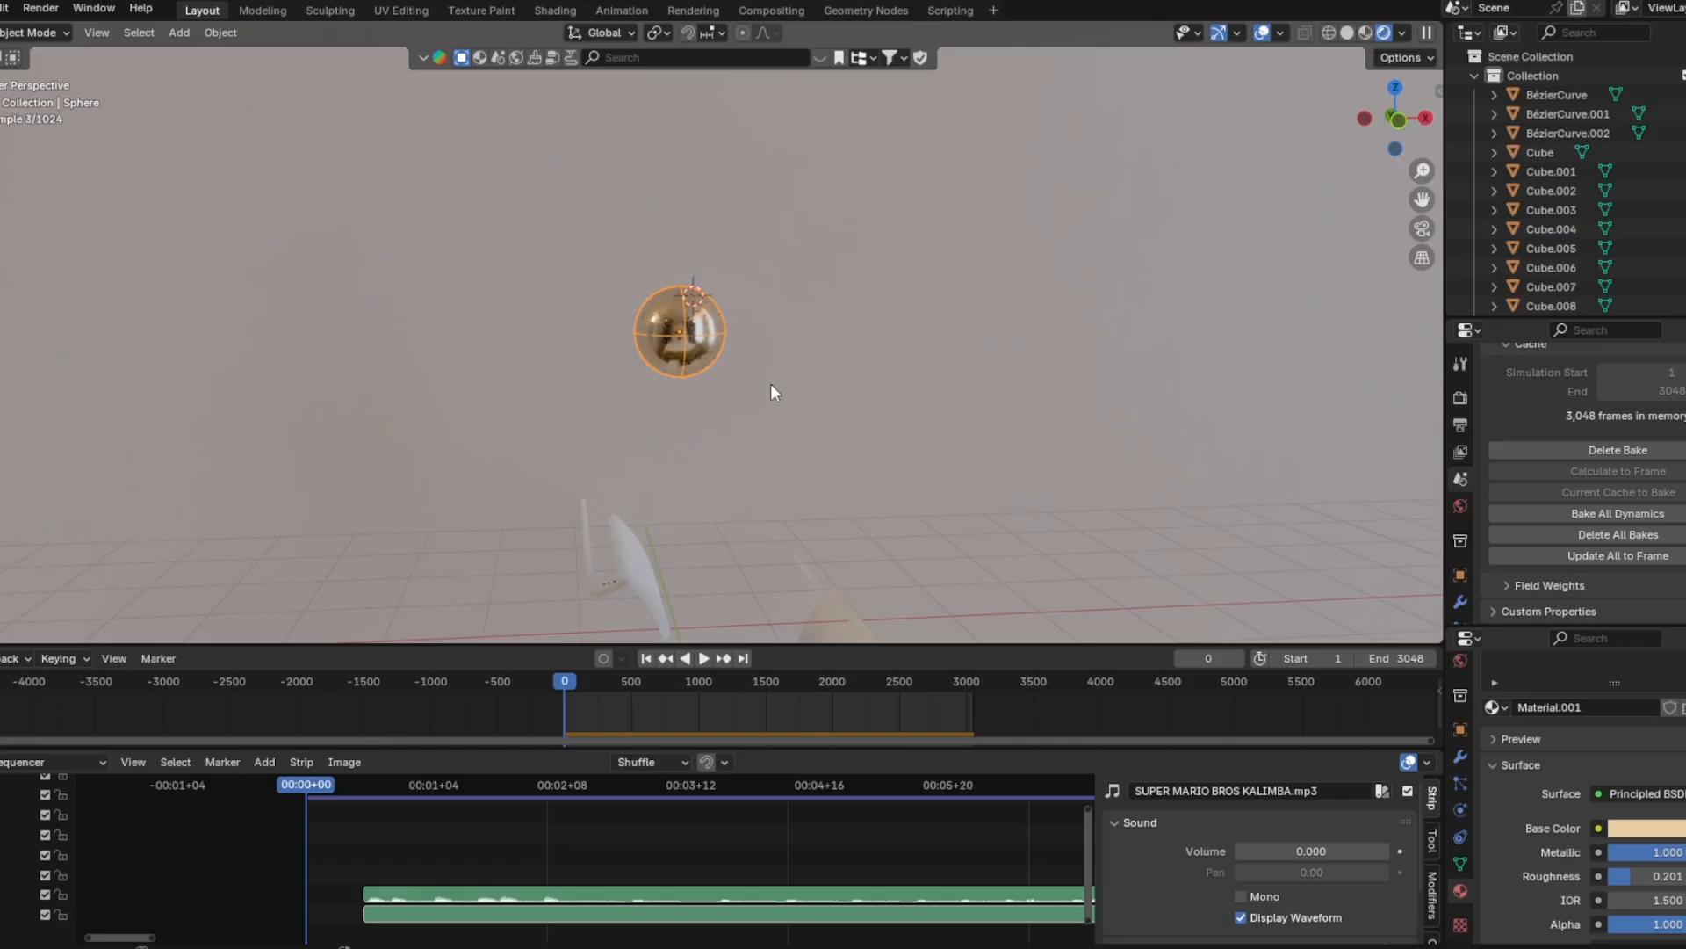
In Edit Mode, select the two adjacent horizontal face loops around the middle of the sphere
key("Tab")
left_click(708, 373)
scroll(694, 361, "up", 5)
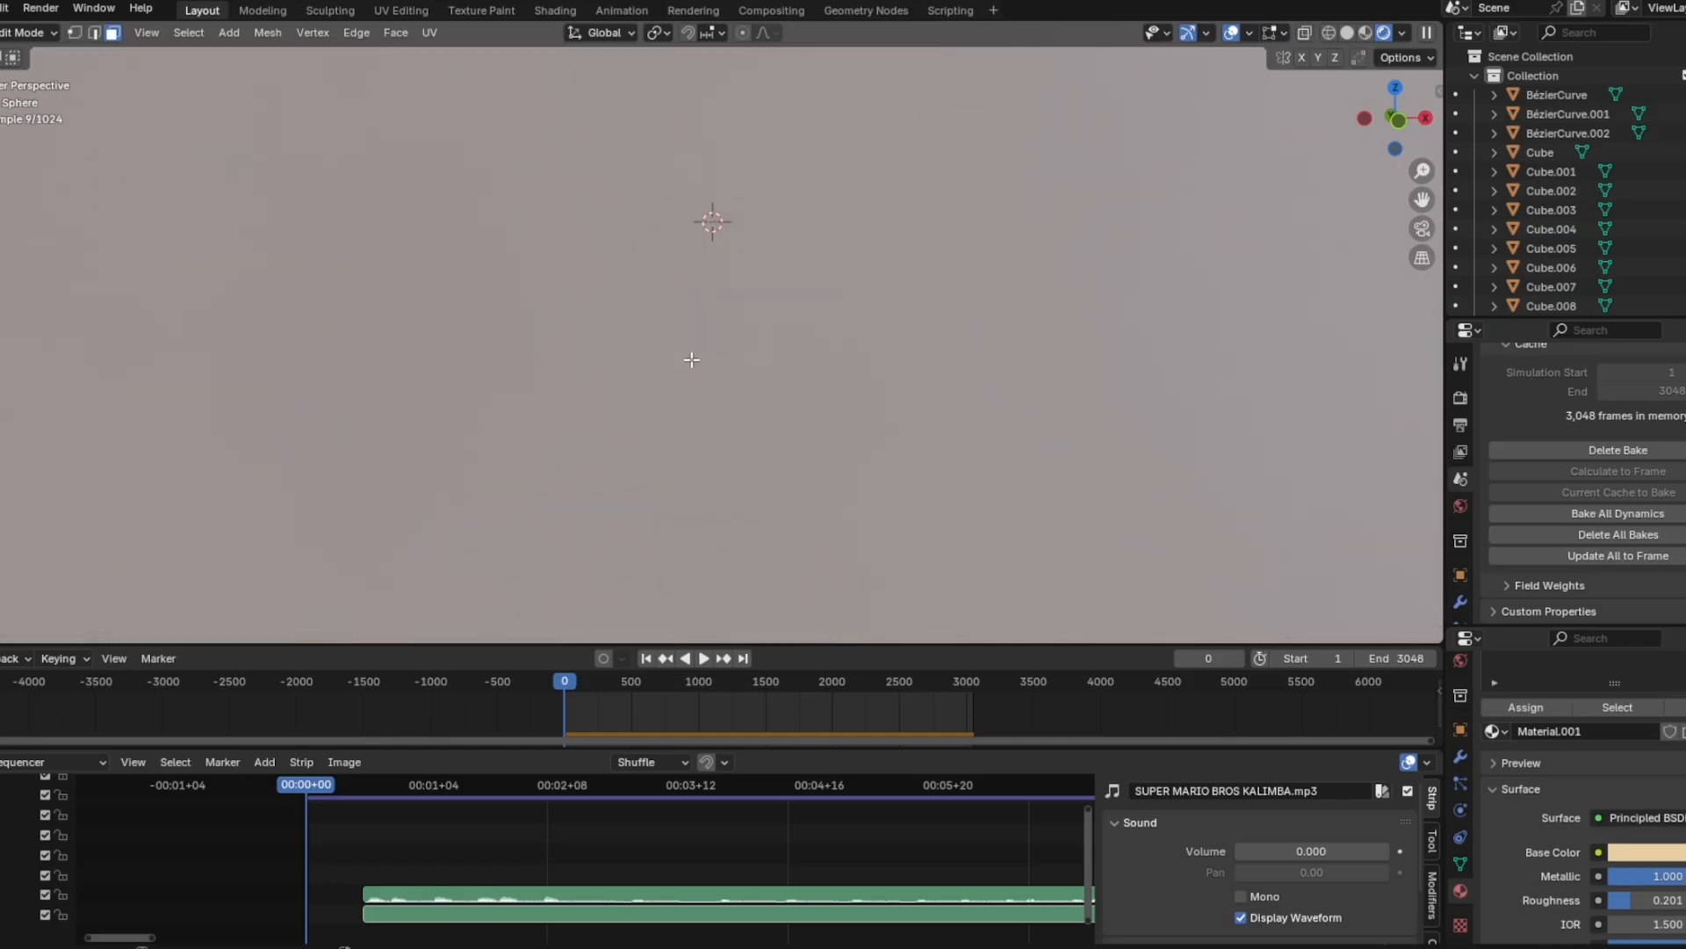
left_click(692, 337, "alt")
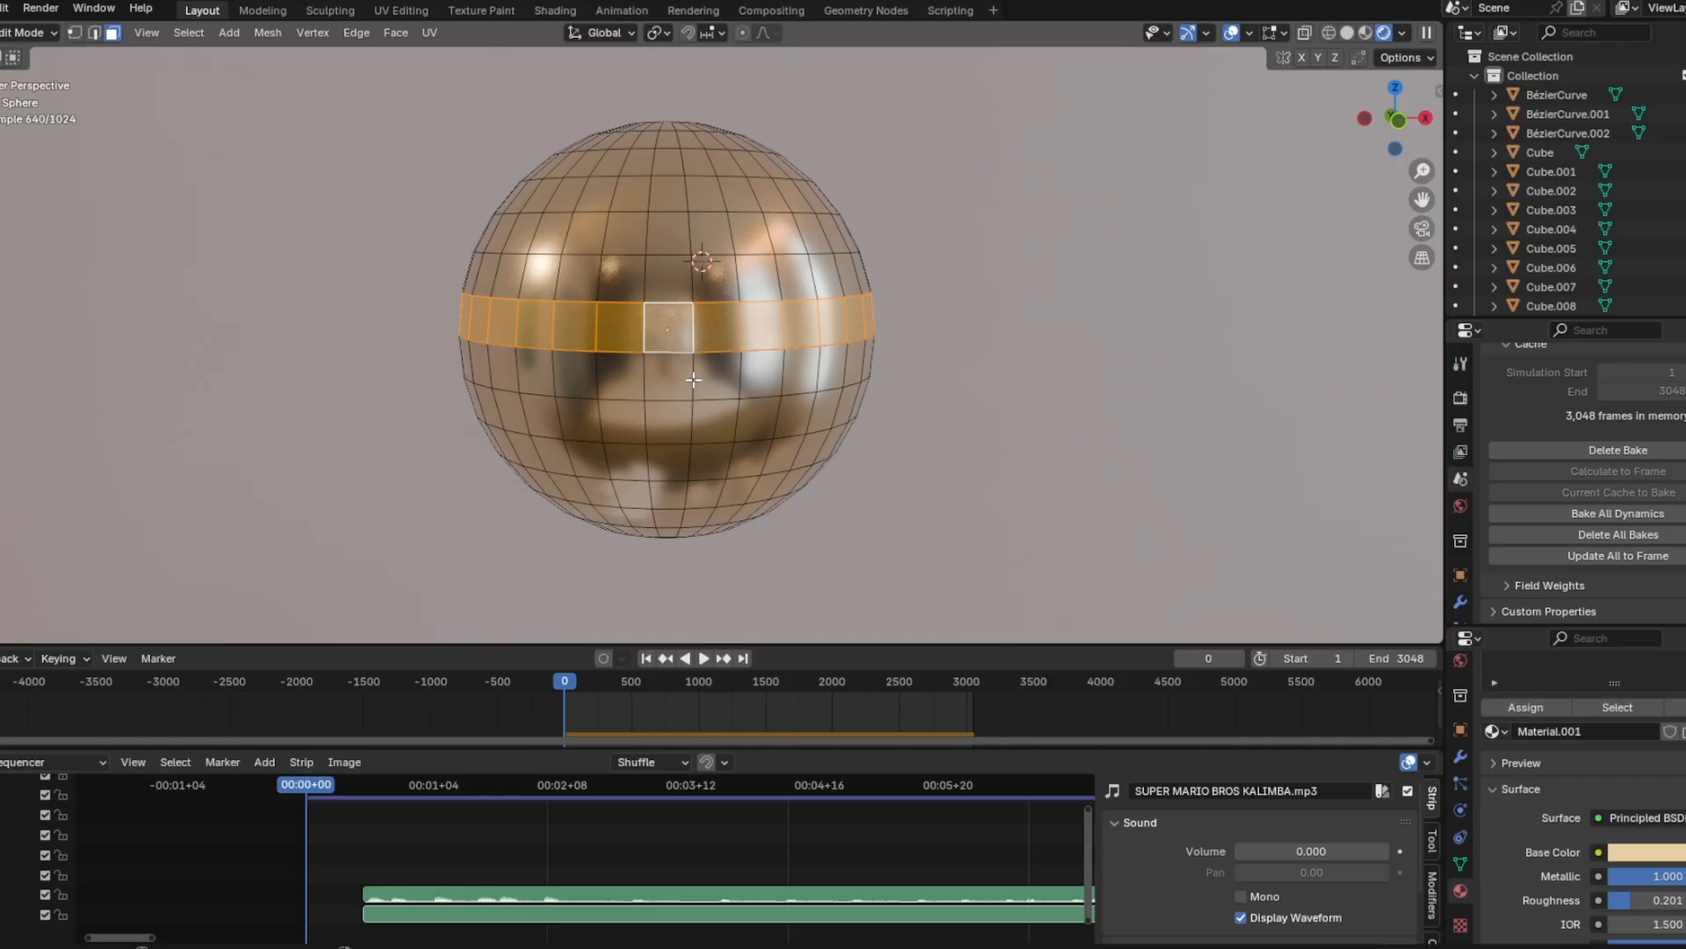
left_click(693, 380, "alt+shift")
middle_click_drag(779, 383, 772, 382)
scroll(787, 393, "down", 2)
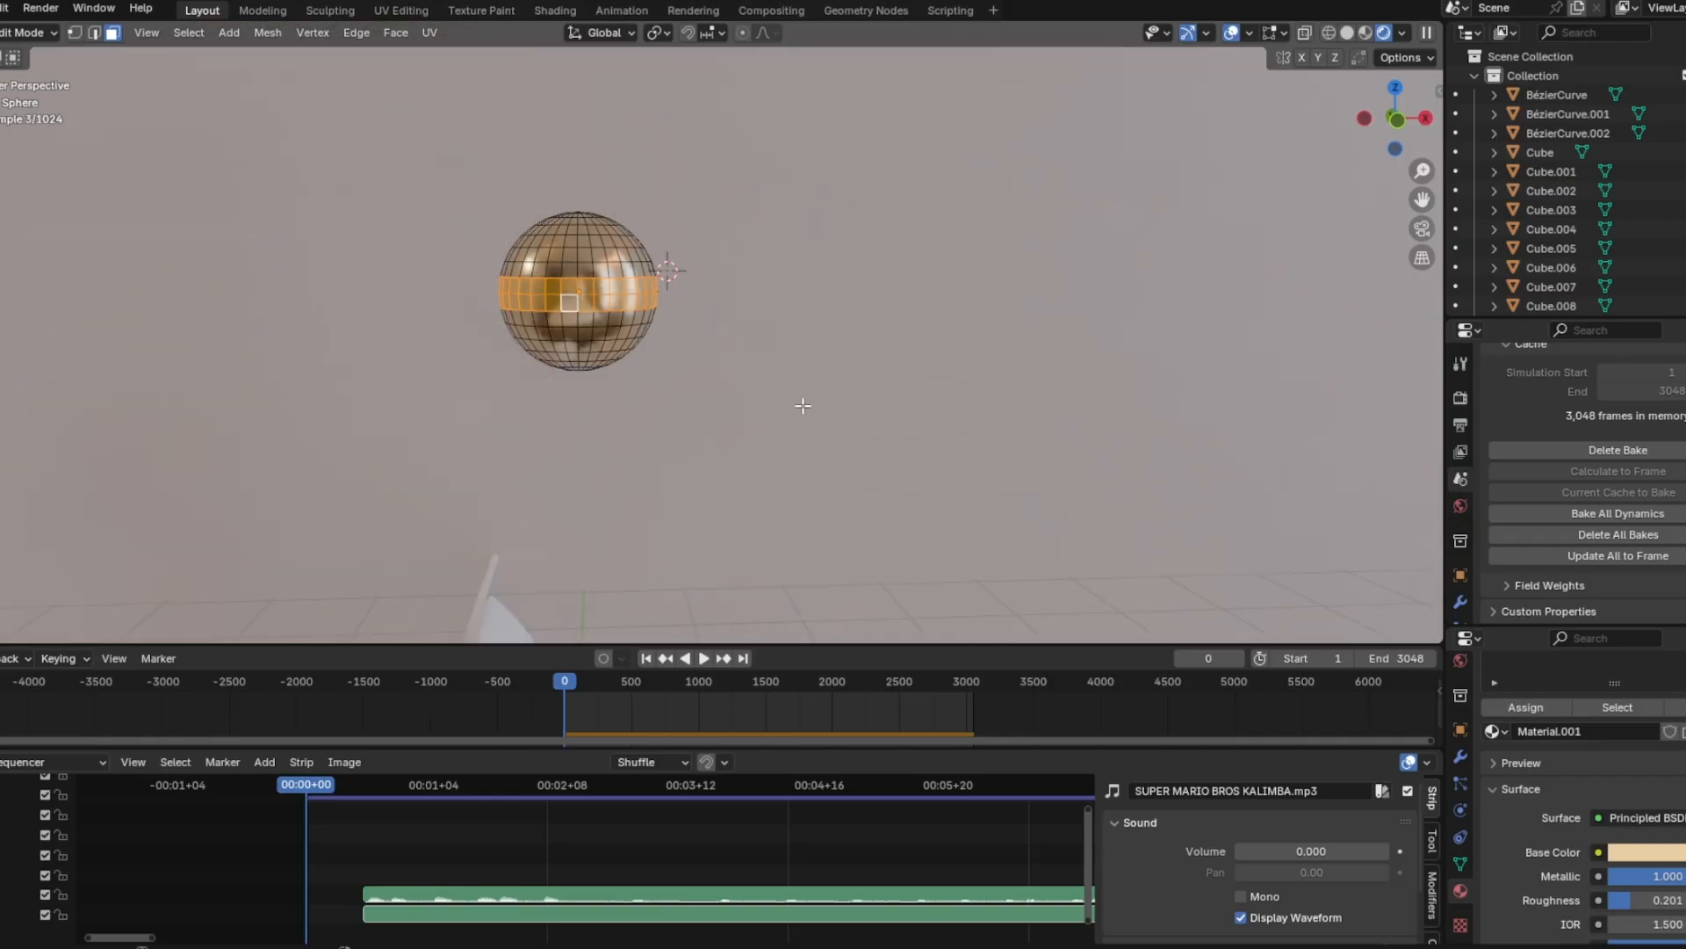
Add a second material with a saturated red base colour to the sphere and assign it to the selected face loops
middle_click_drag(1638, 682, 1677, 758)
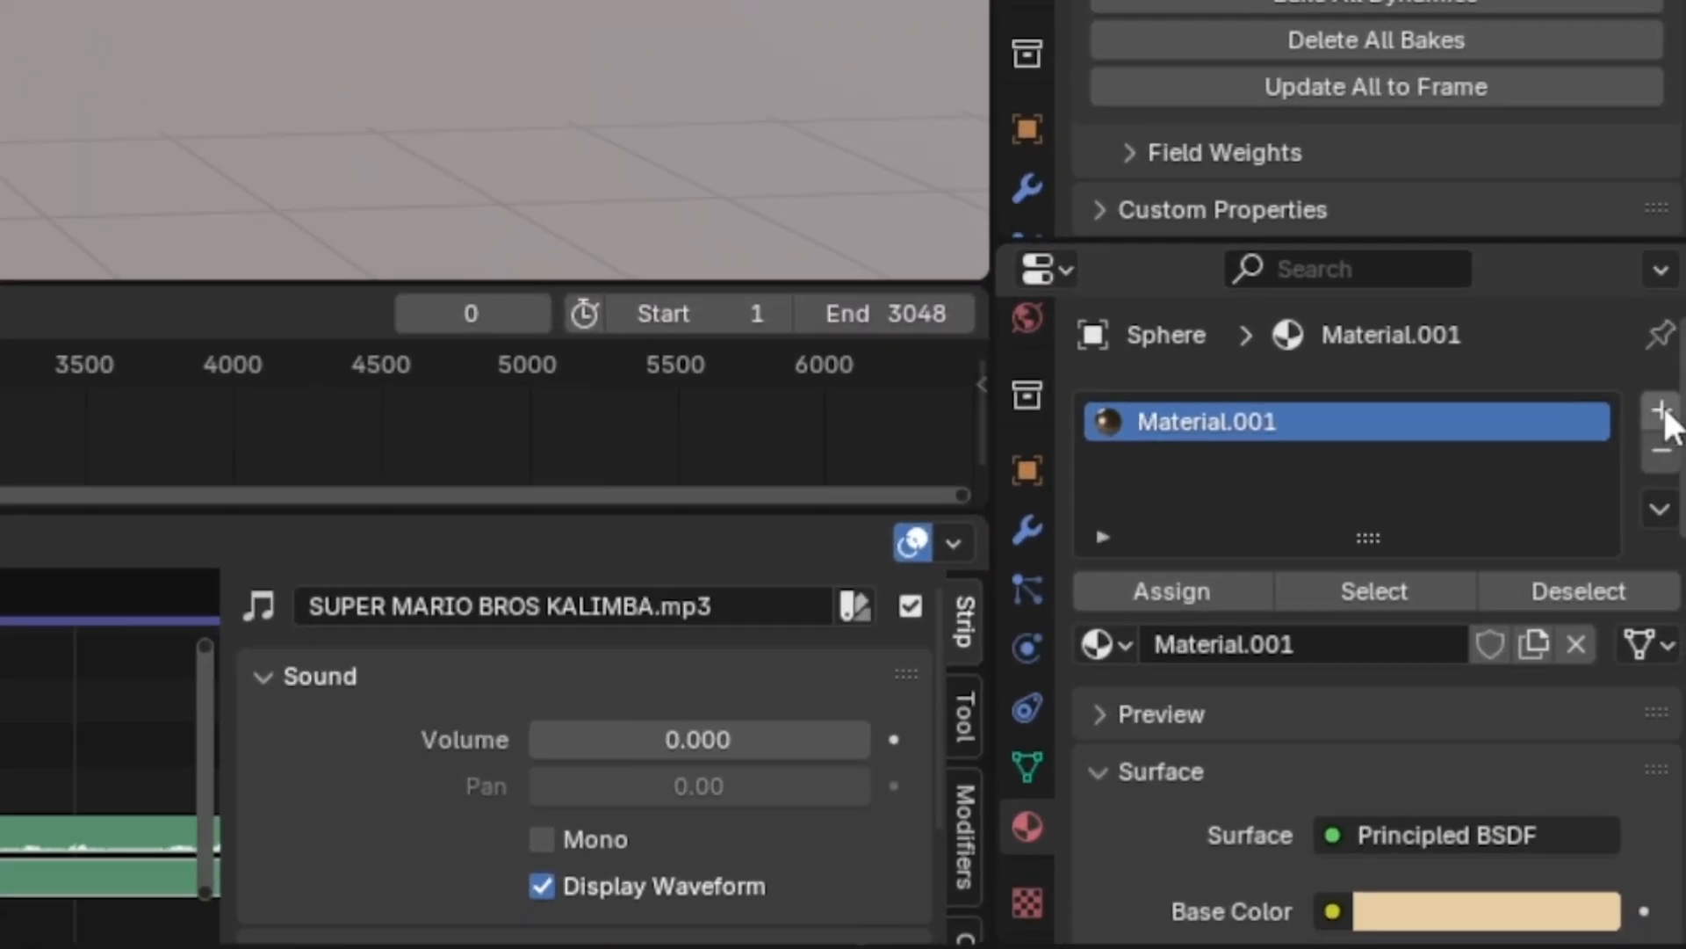
left_click(1661, 409)
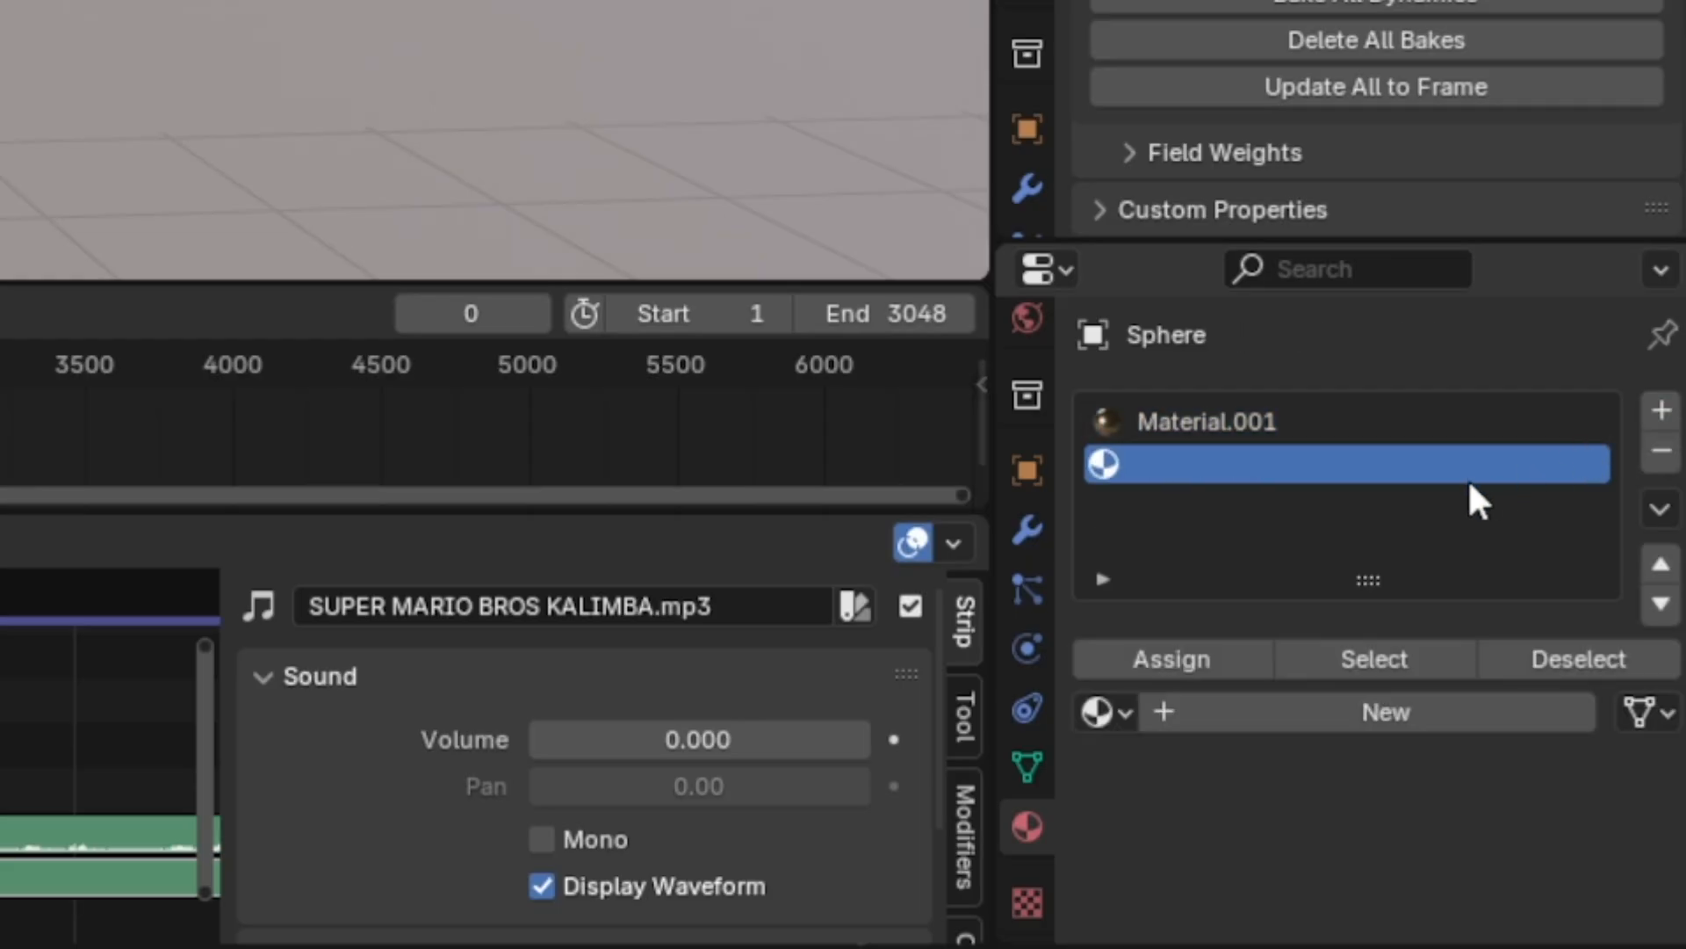
left_click(1367, 708)
left_click(1441, 724)
left_click(1366, 323)
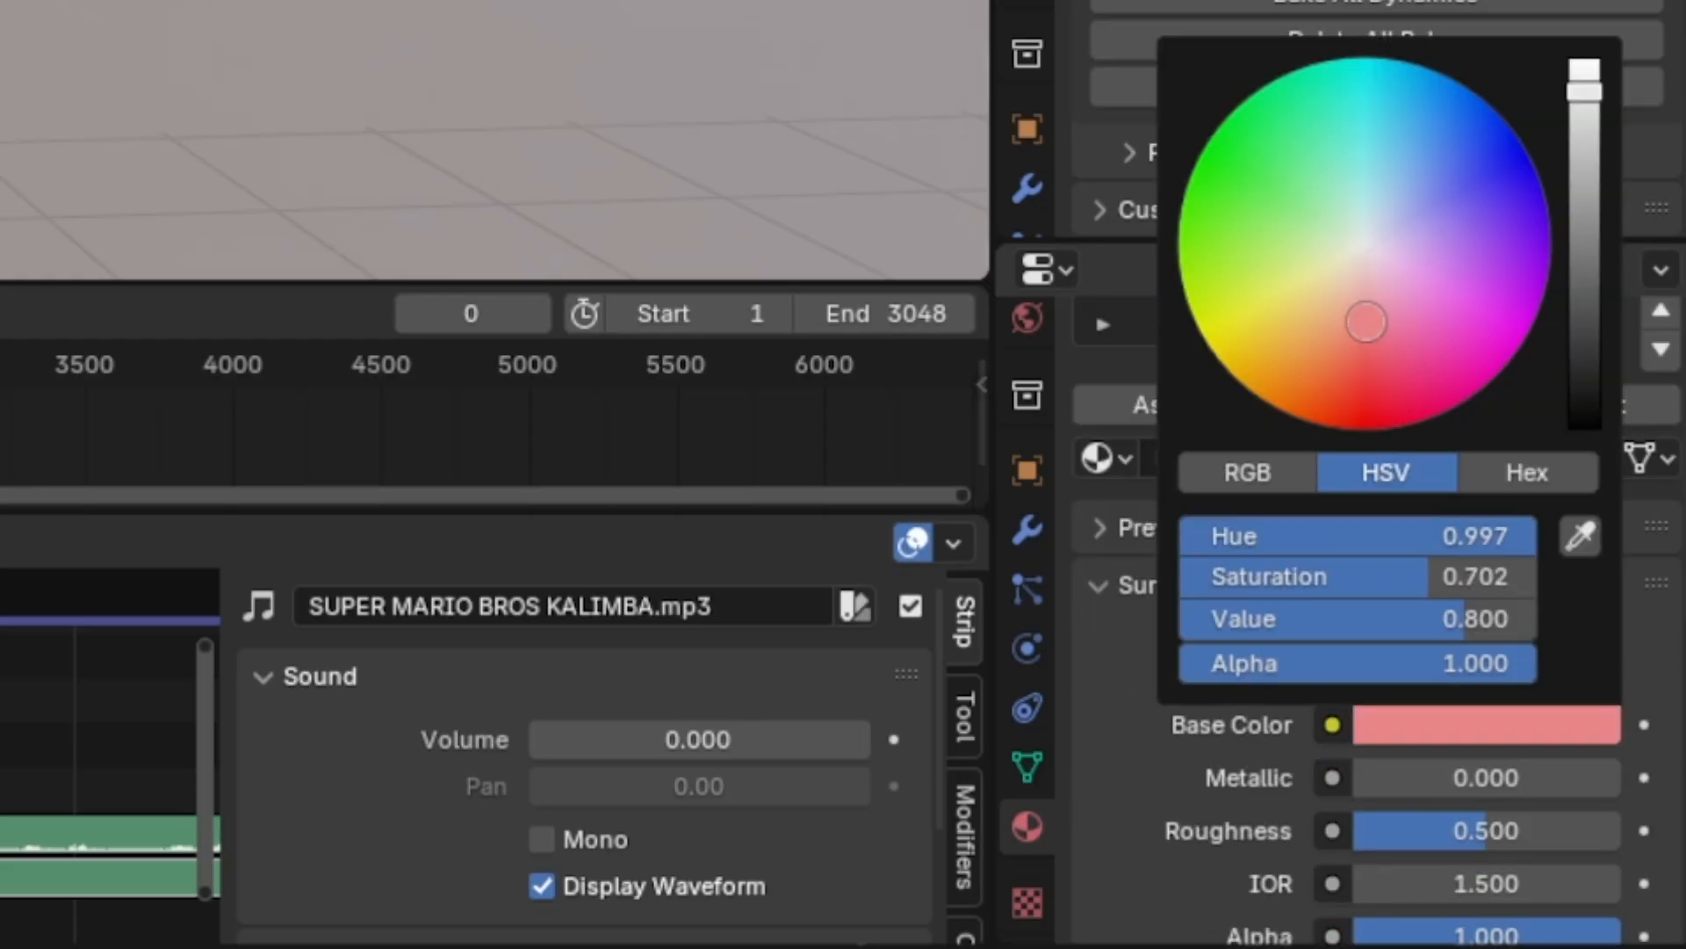
left_click_drag(1367, 322, 1366, 432)
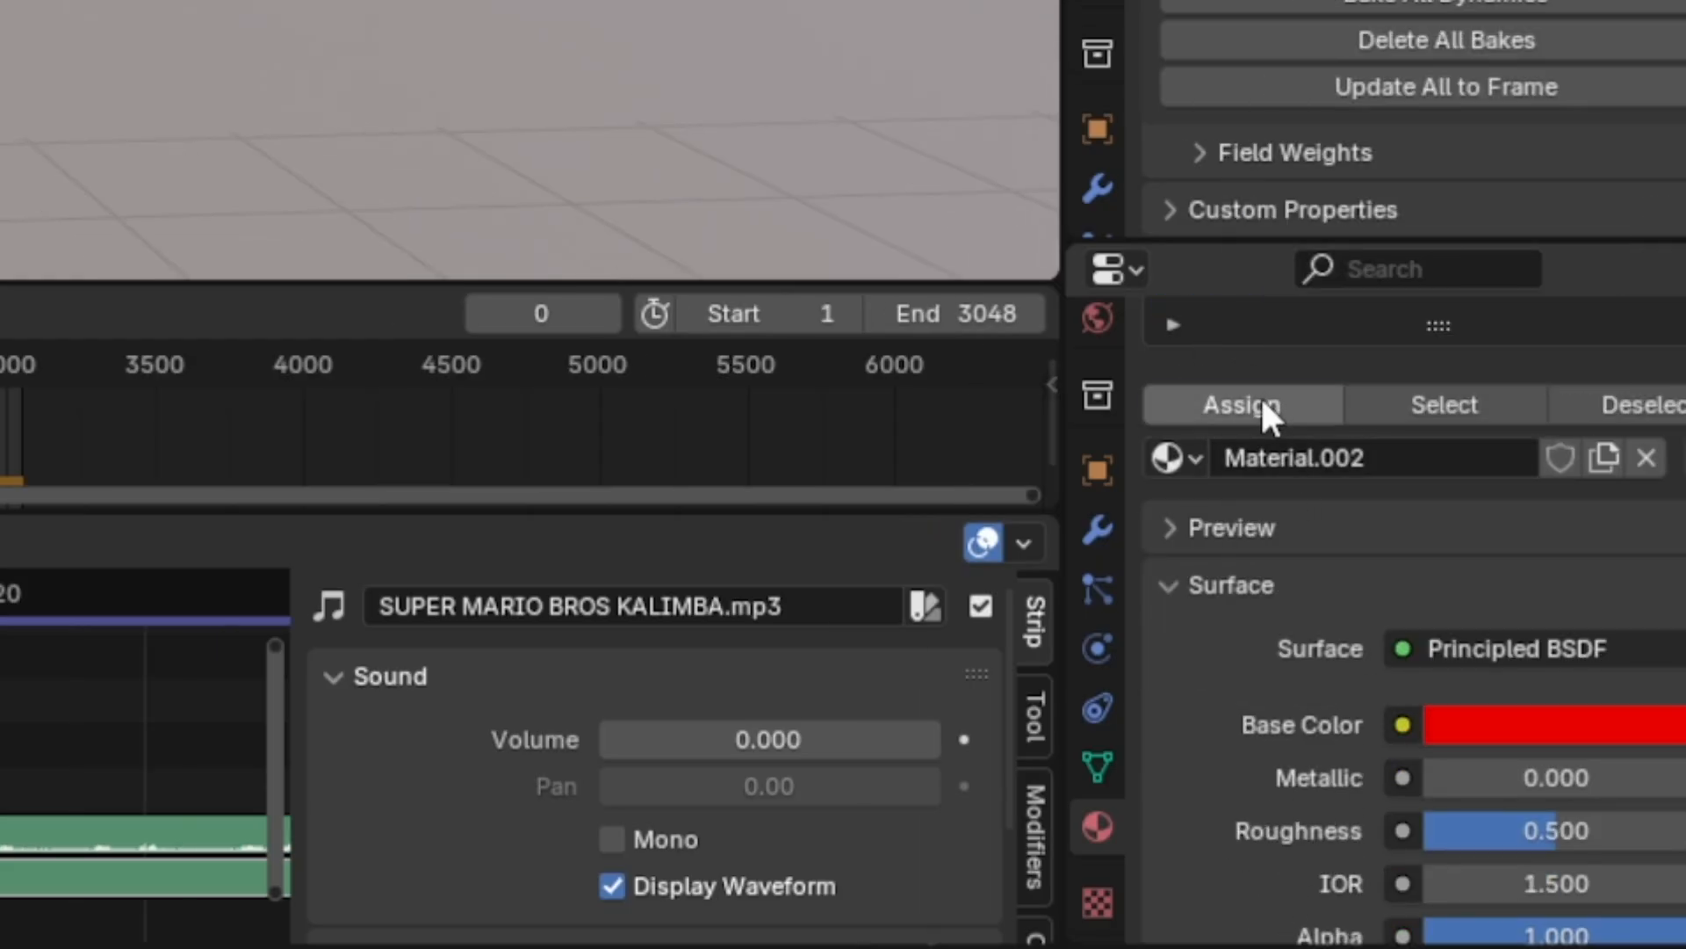
left_click(1262, 404)
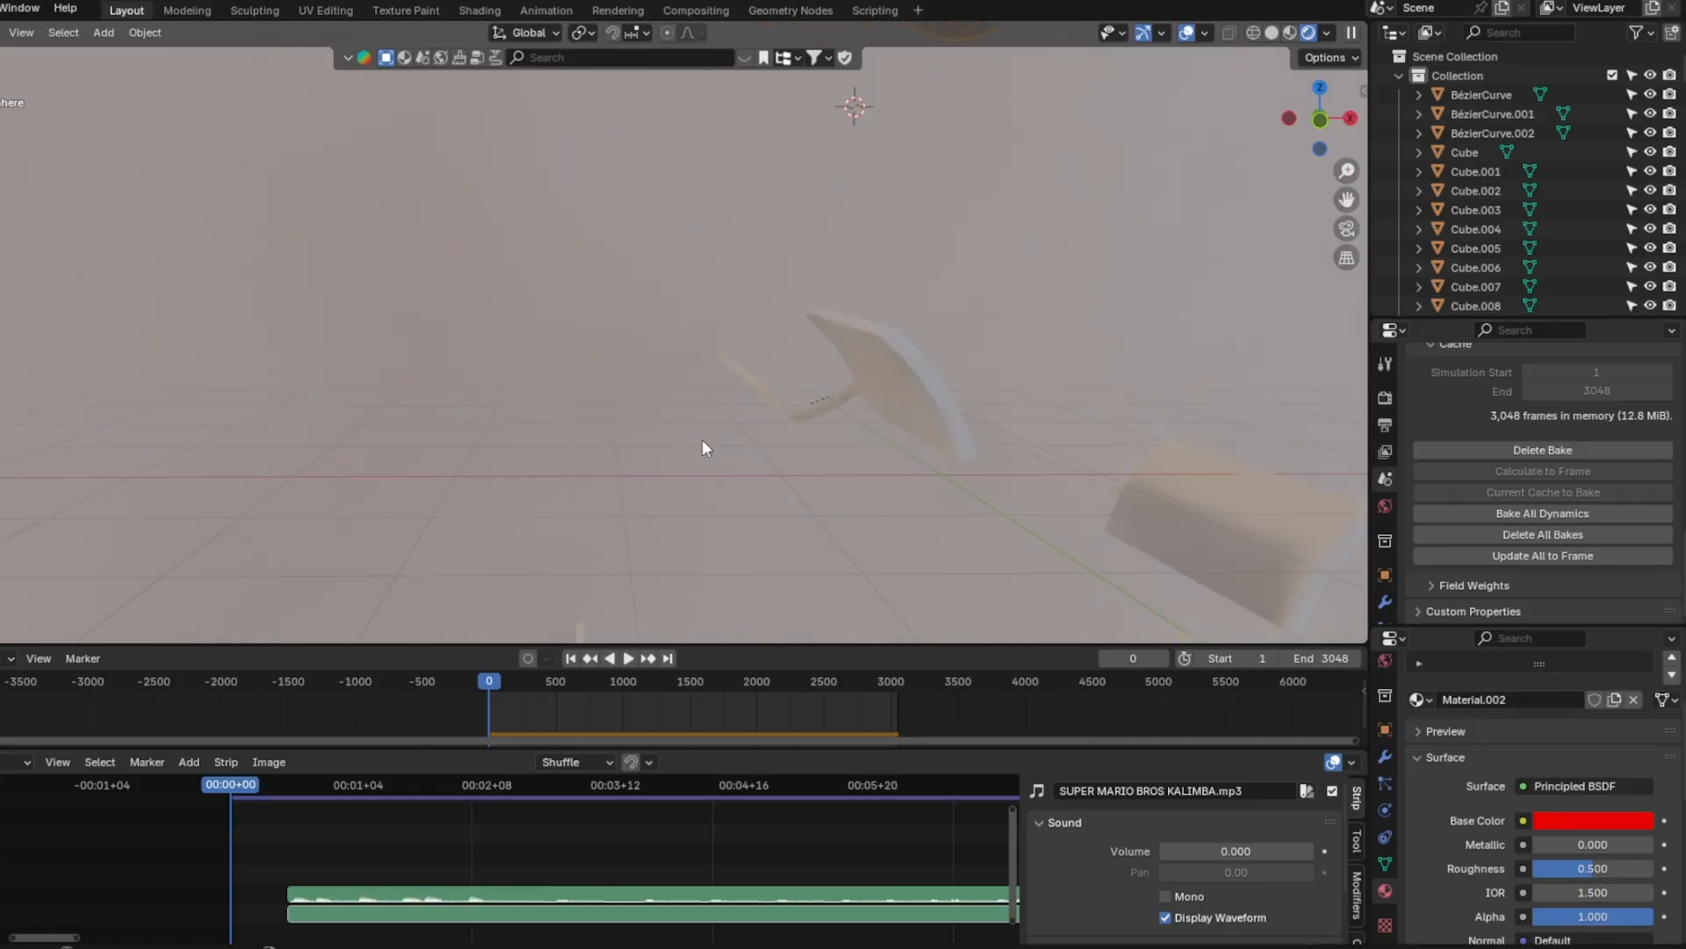
Give the bent rod of the first obstacle a new dark grey material with base colour value 0.283 and raise its Metallic
left_click(799, 425)
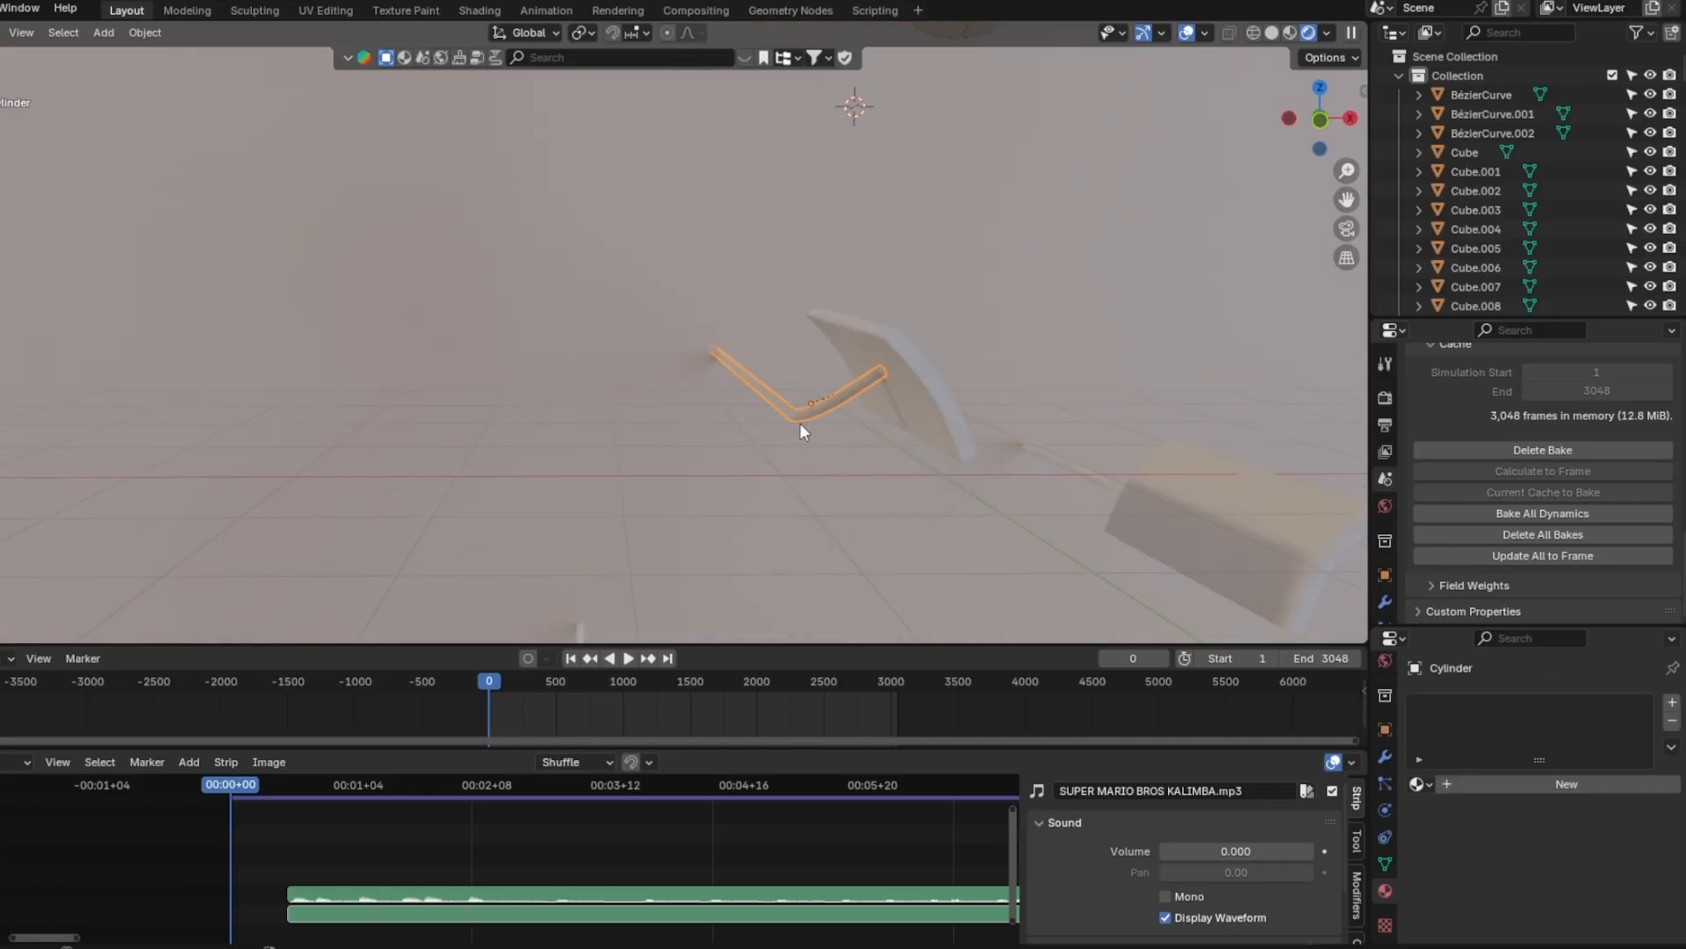
left_click(1495, 785)
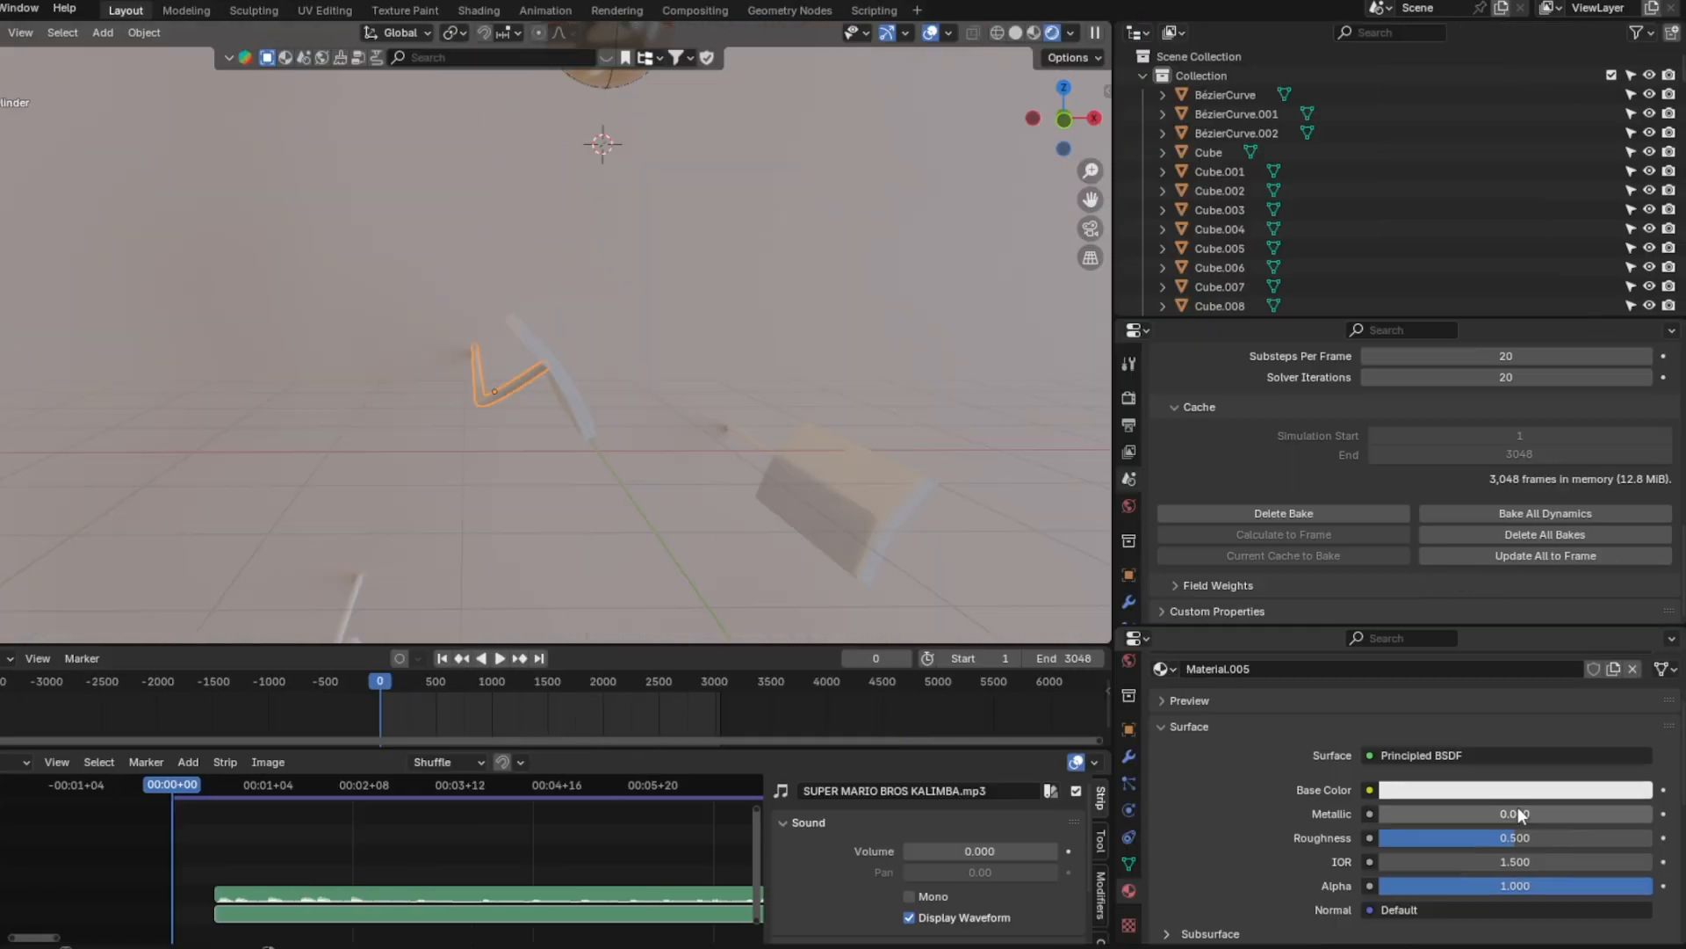
left_click(1495, 788)
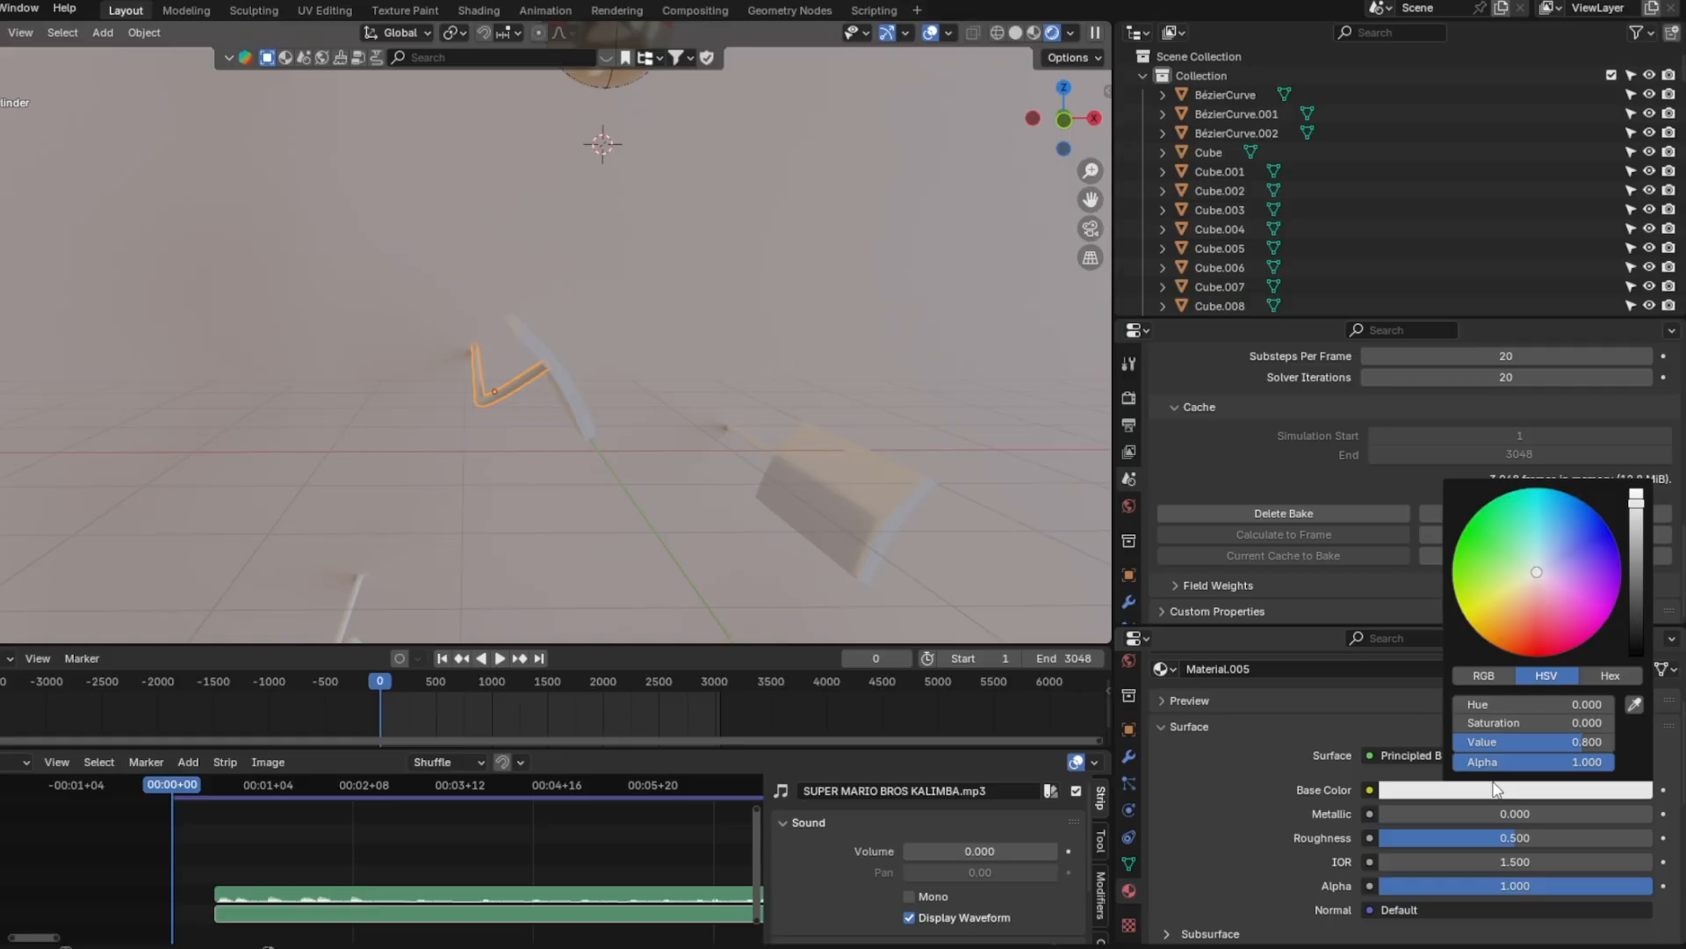
left_click_drag(1639, 529, 1636, 559)
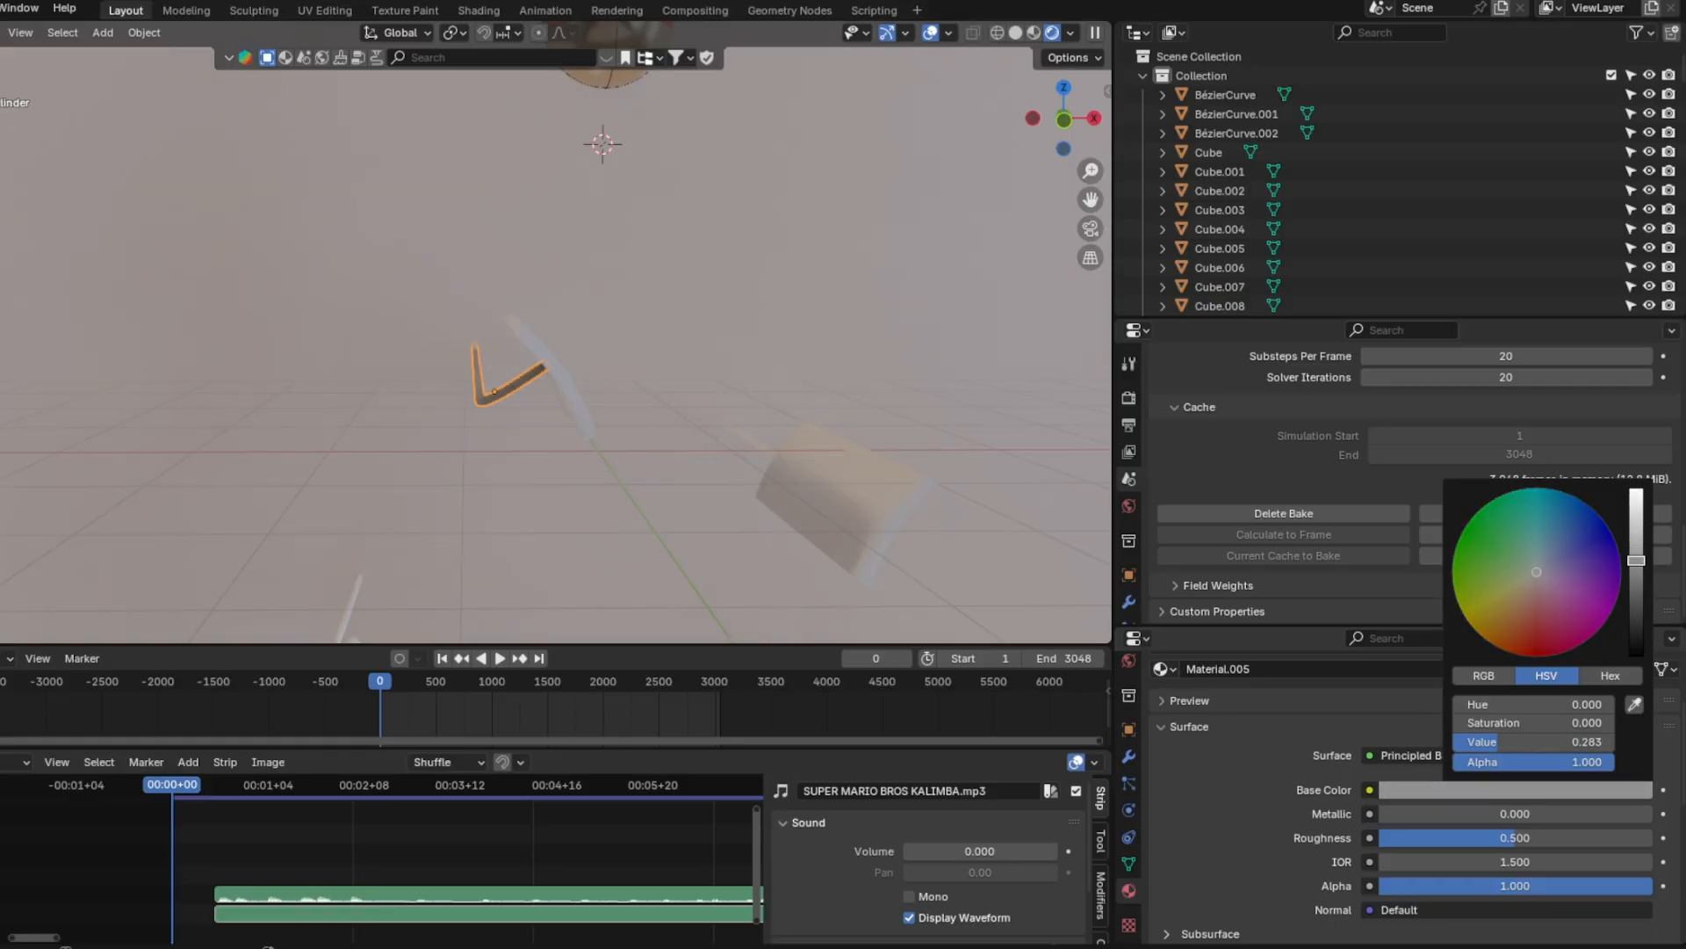
left_click_drag(1478, 815, 1619, 838)
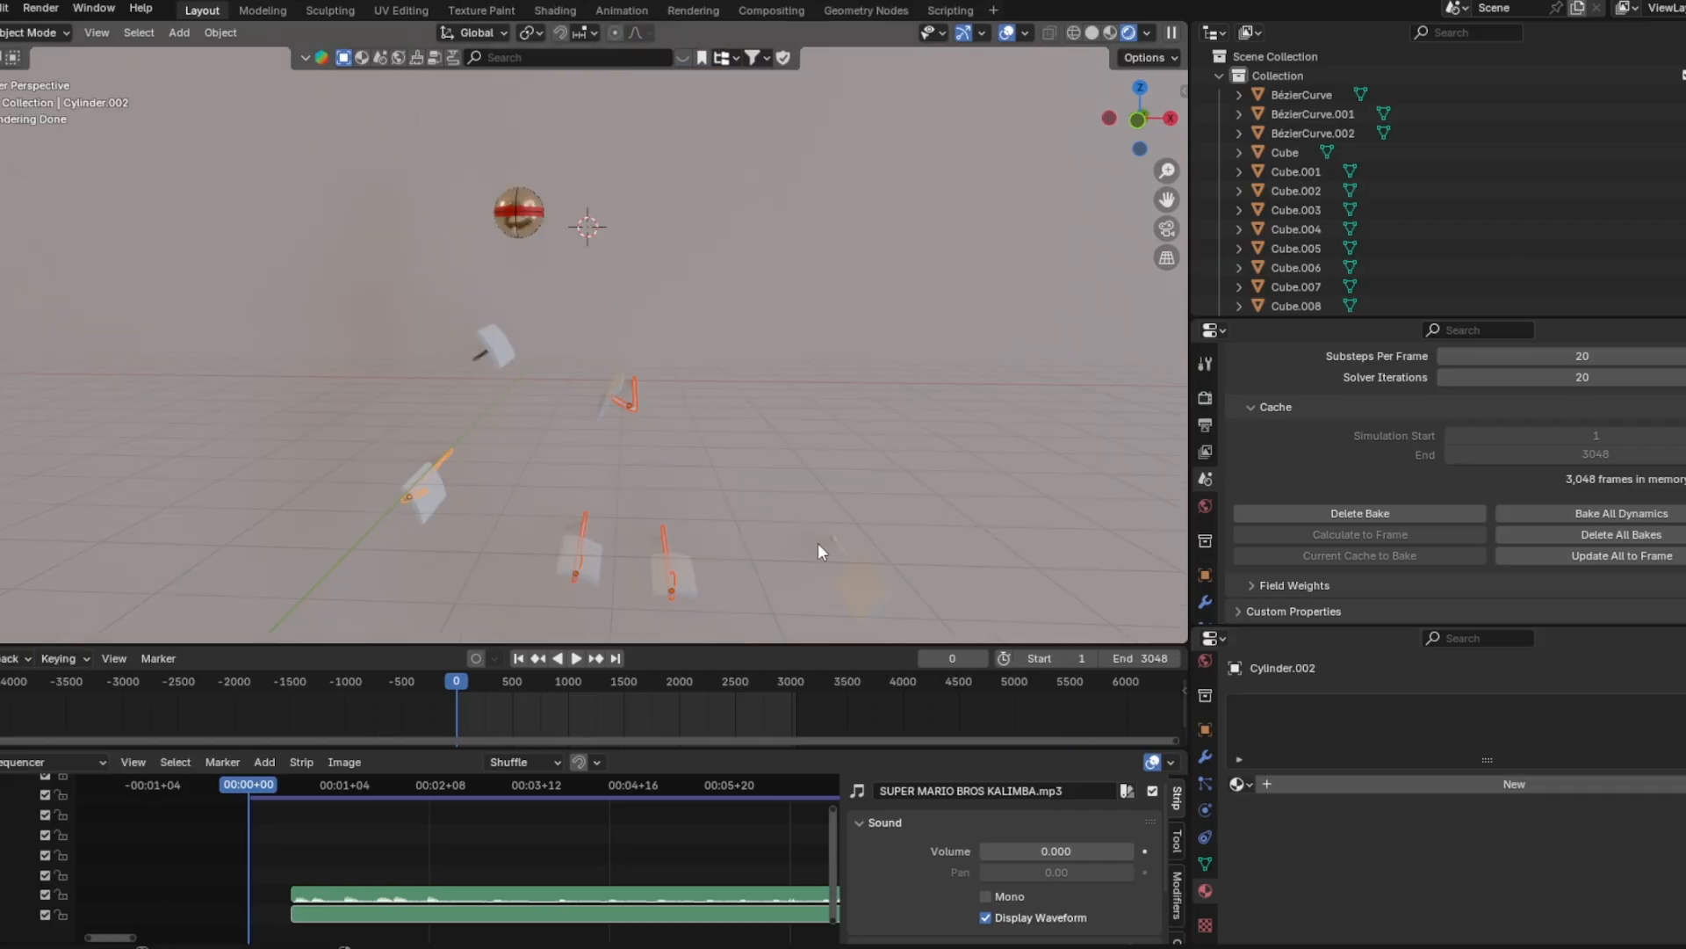
Link the first obstacle's dark grey rod material to all the other selected obstacle rods
middle_click_drag(620, 425, 683, 443, "shift")
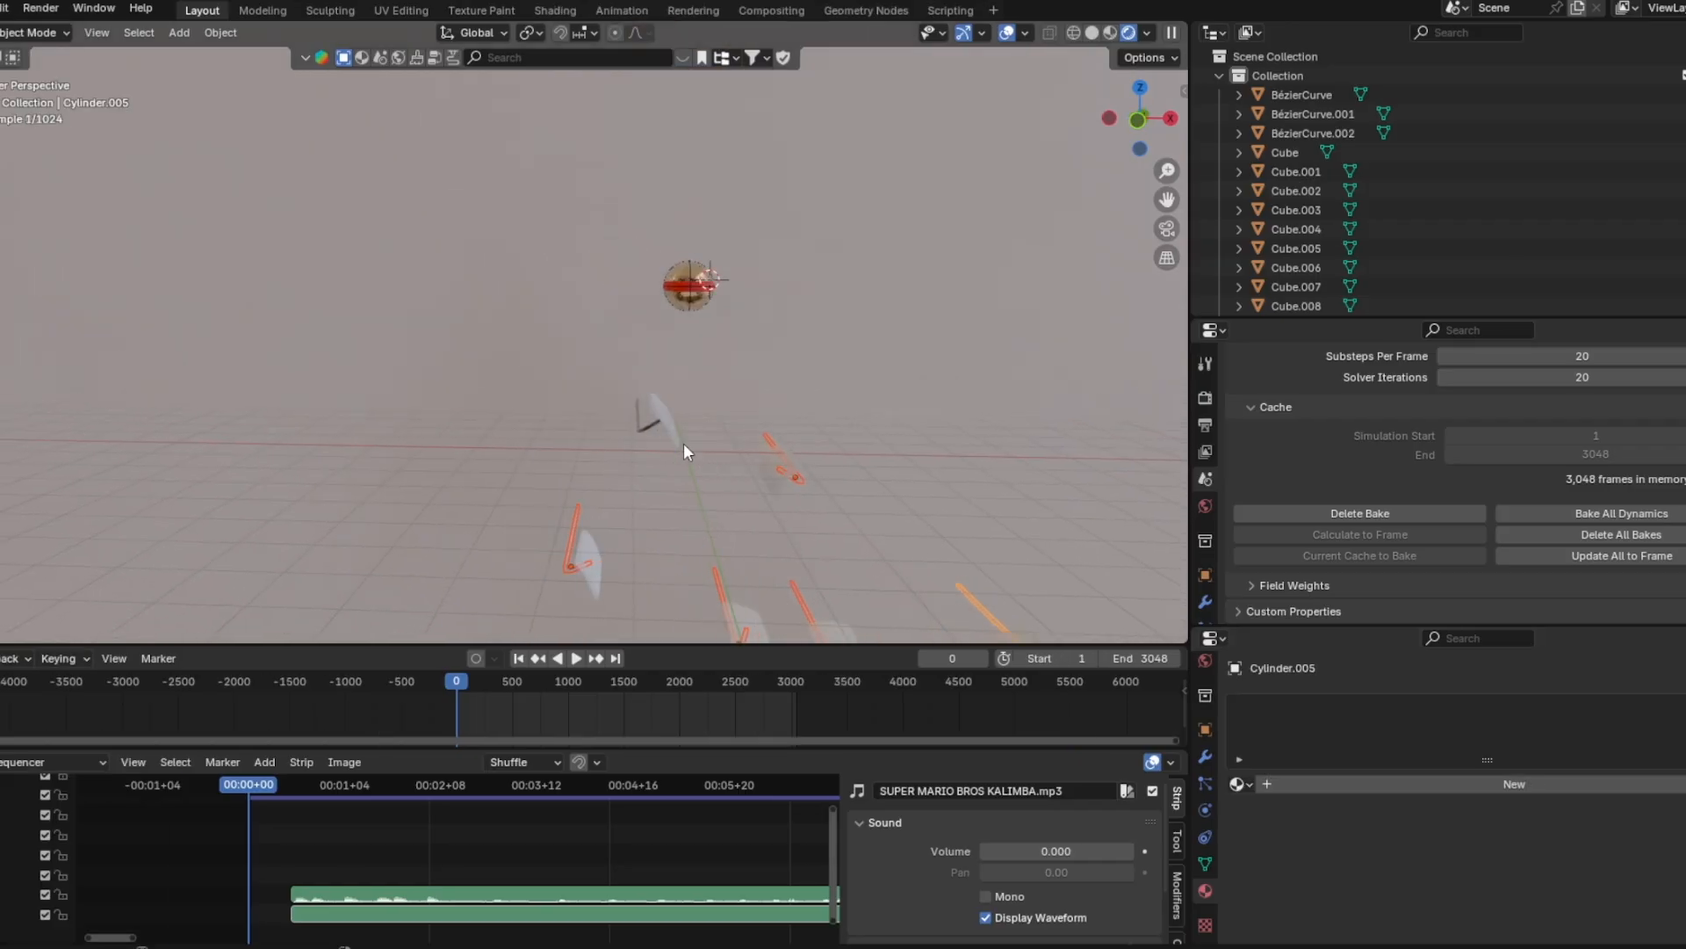
left_click(641, 427)
scroll(730, 519, "up", 2)
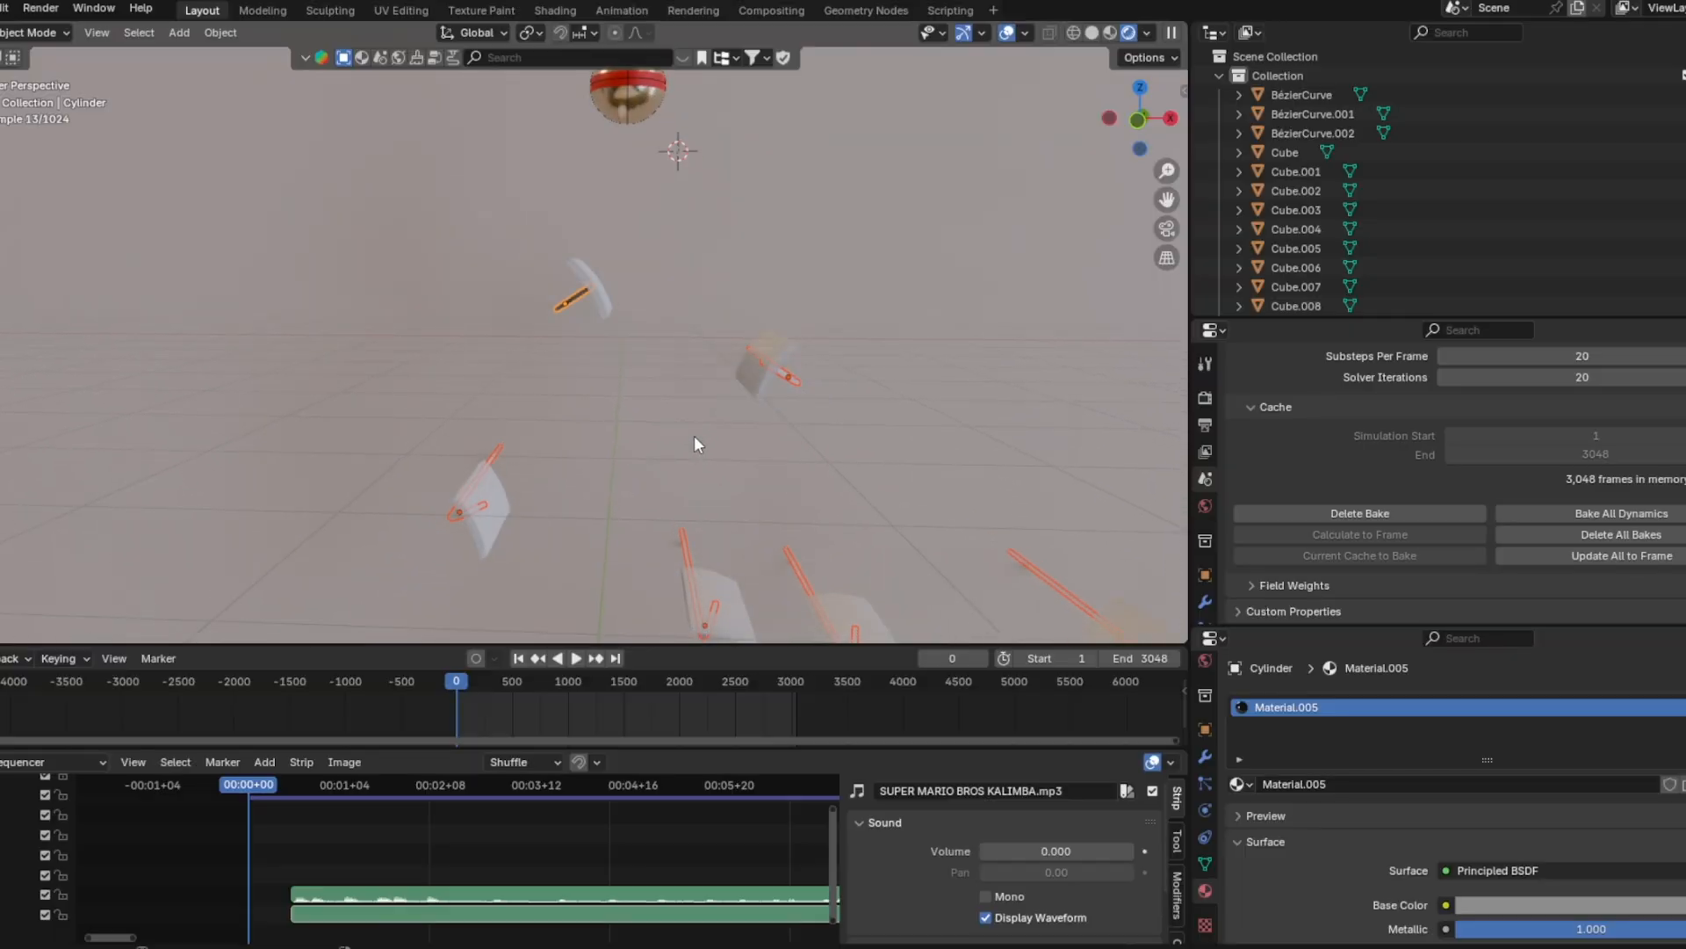
key("ctrl+l")
left_click(629, 483)
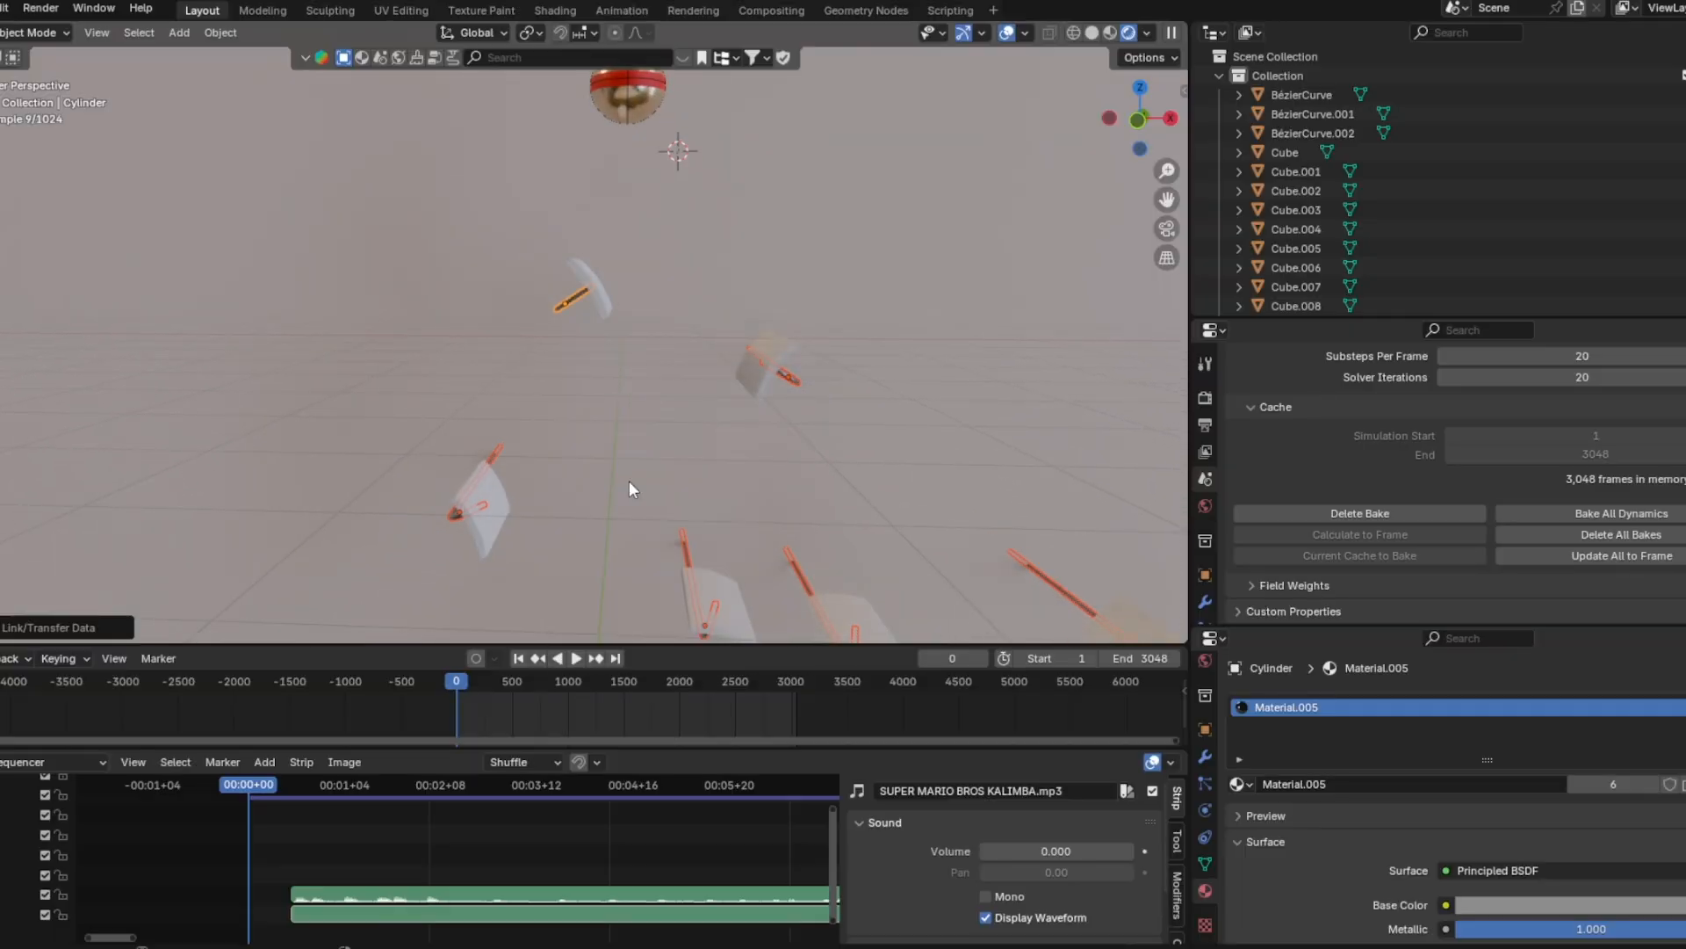
Give the curved obstacle plates a material with a cyan base colour of hue 0.538 and saturation 1.000
left_click(662, 460)
middle_click_drag(702, 483, 863, 478)
left_click(1514, 904)
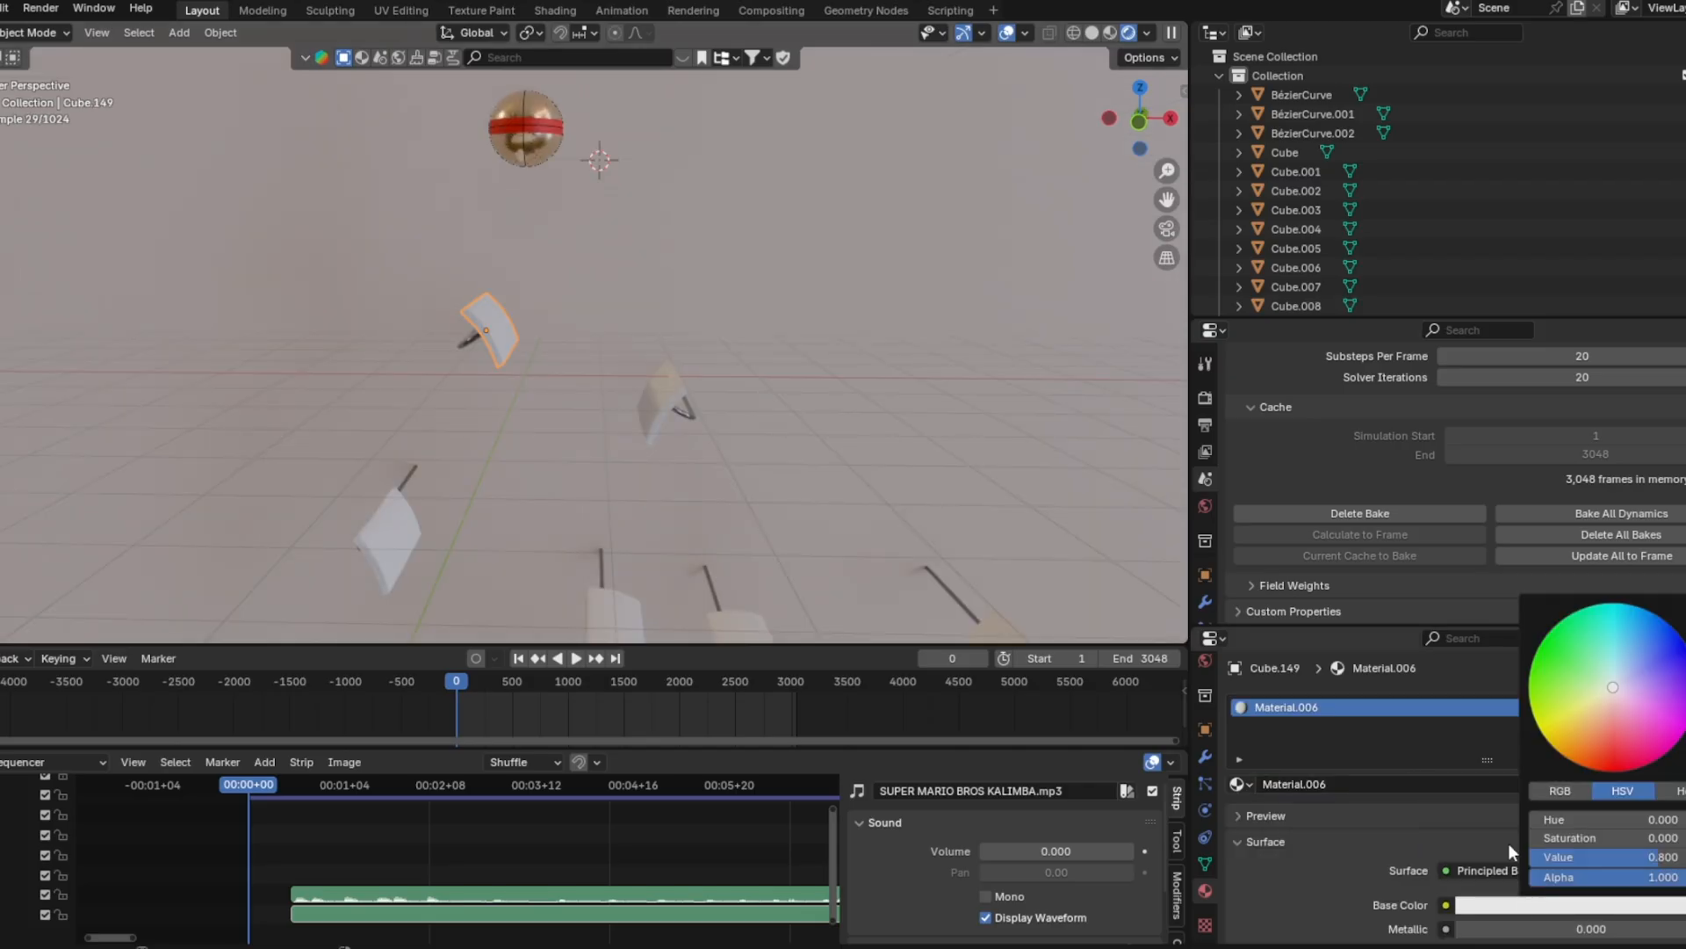
left_click_drag(1606, 715, 1622, 604)
Make a separate copy of the plate material for the third obstacle's plate and change its base colour to green
middle_click_drag(768, 387, 772, 326, "shift")
left_click(665, 330)
left_click(417, 469)
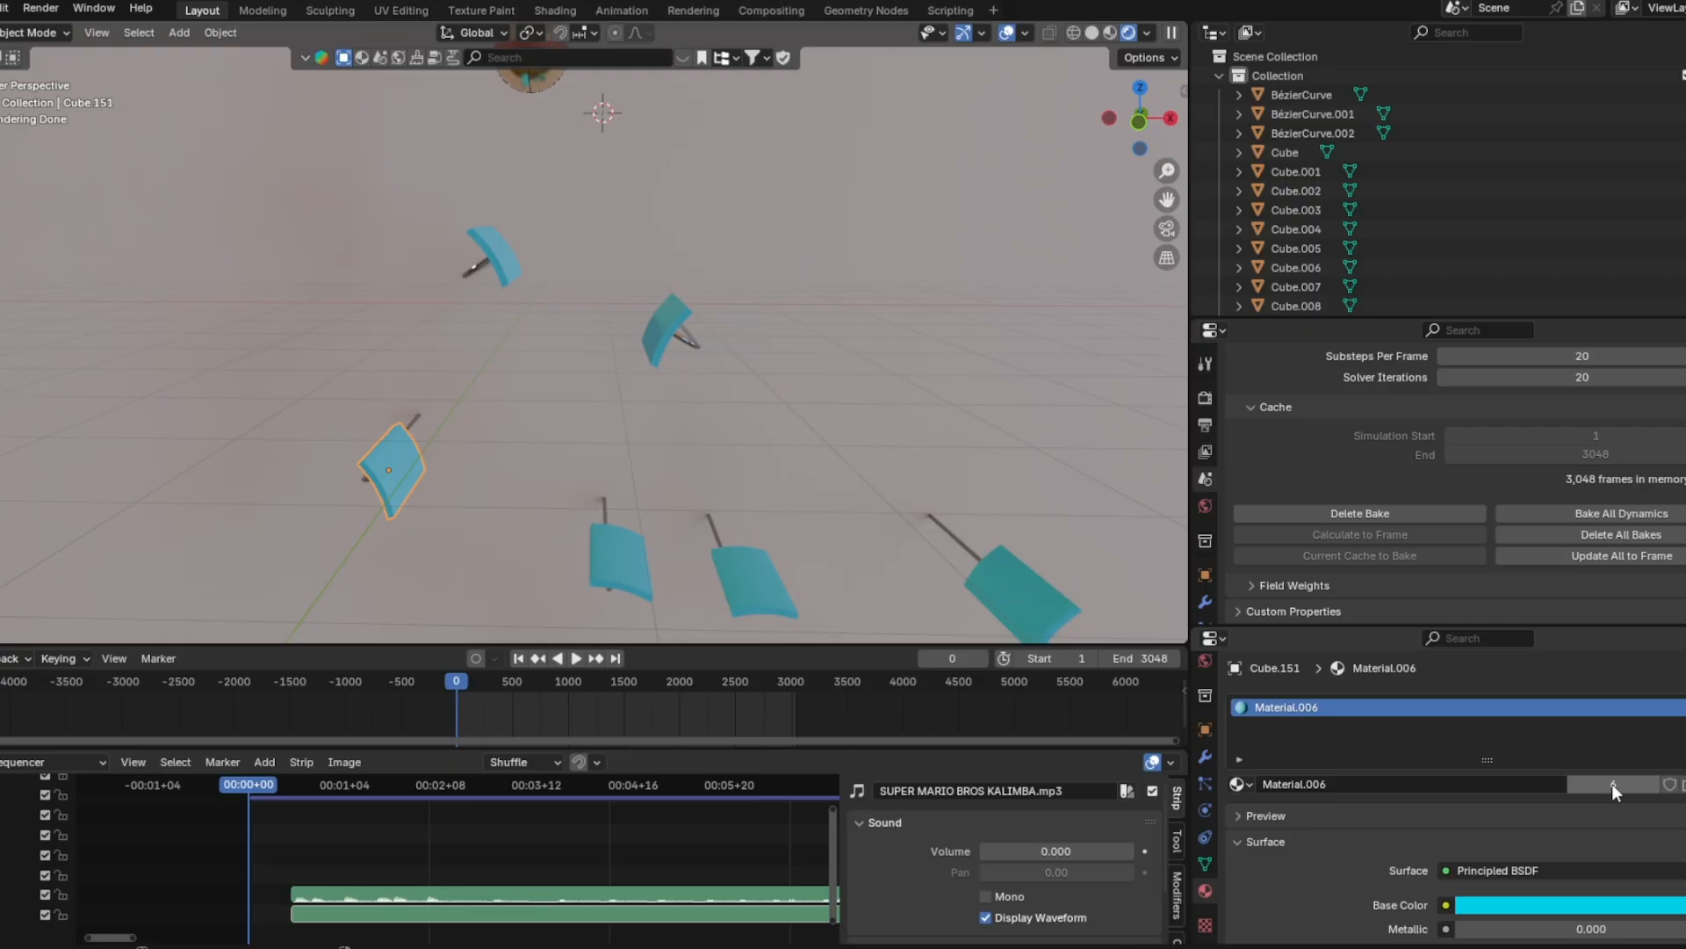
left_click(1615, 787)
left_click(1567, 907)
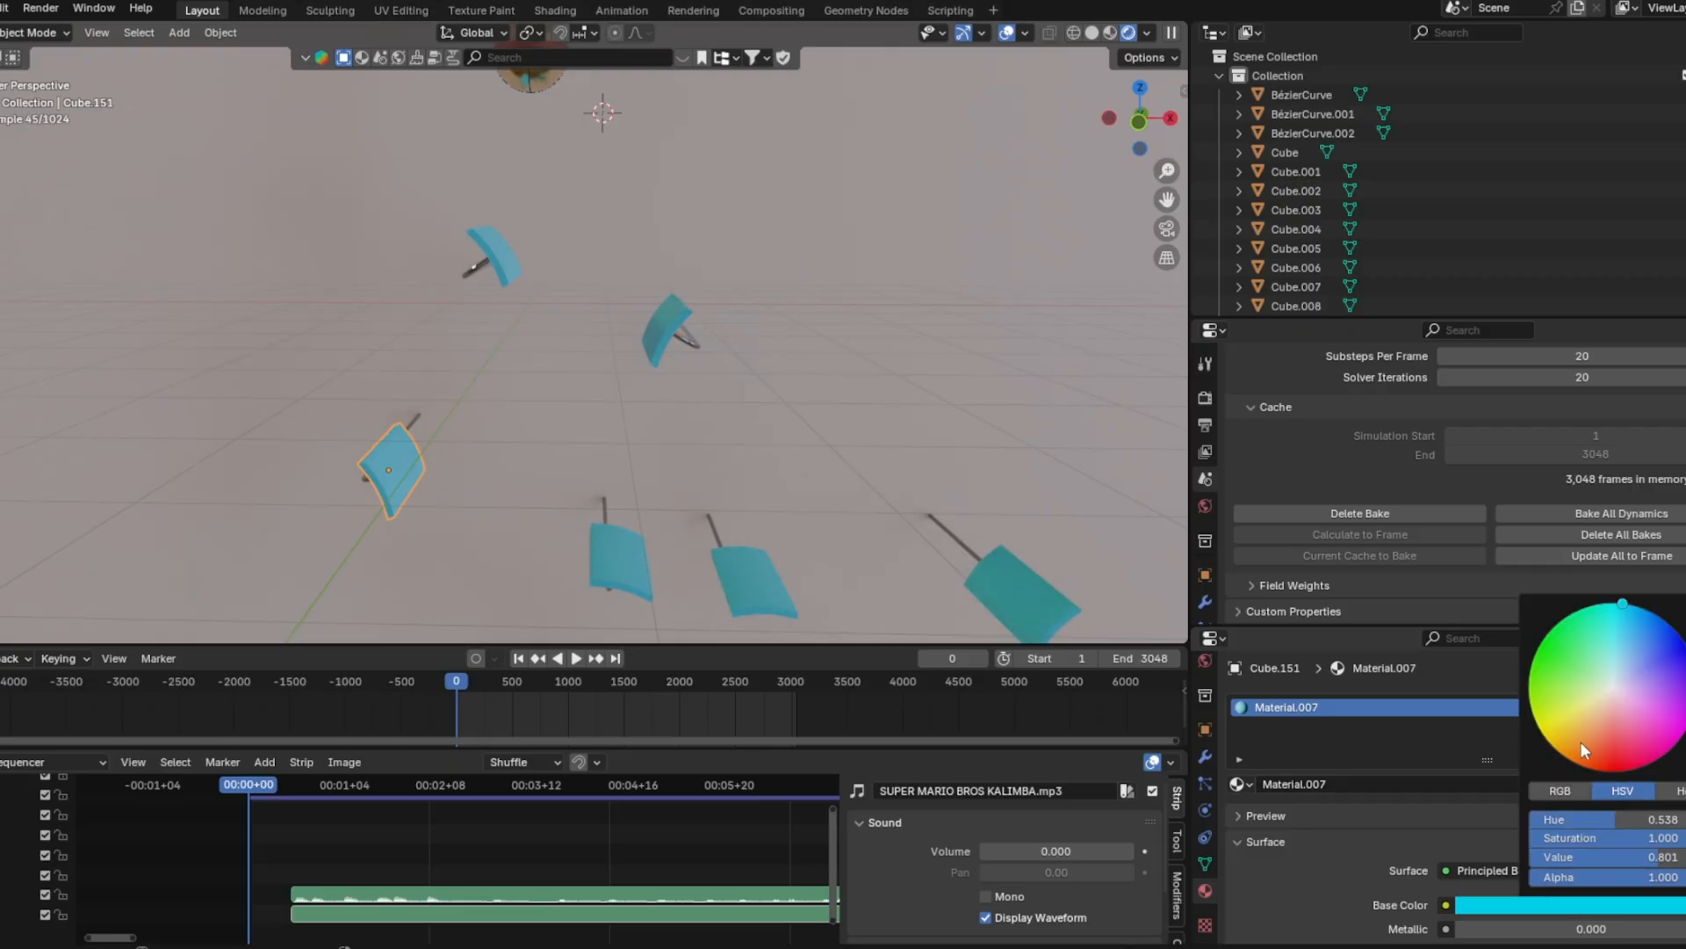
left_click_drag(1579, 741, 1534, 657)
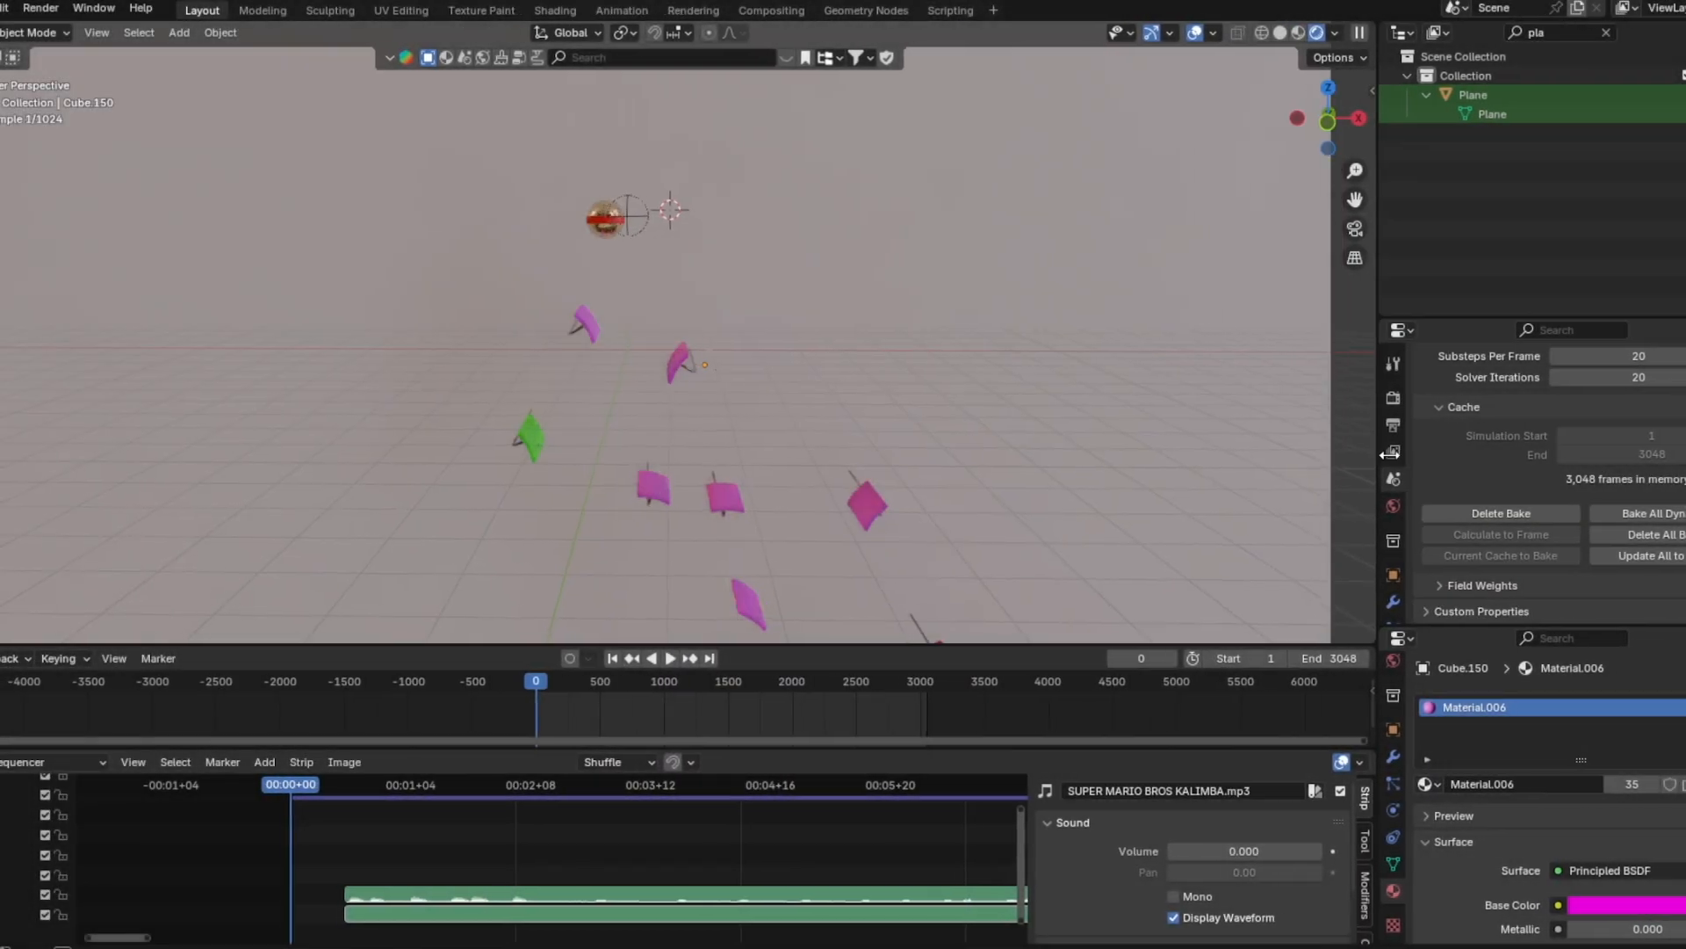
Show the scene in front view, merge the sequencer area into the timeline and enlarge the 3D viewport
middle_click_drag(1029, 496, 927, 403)
key("KP_1")
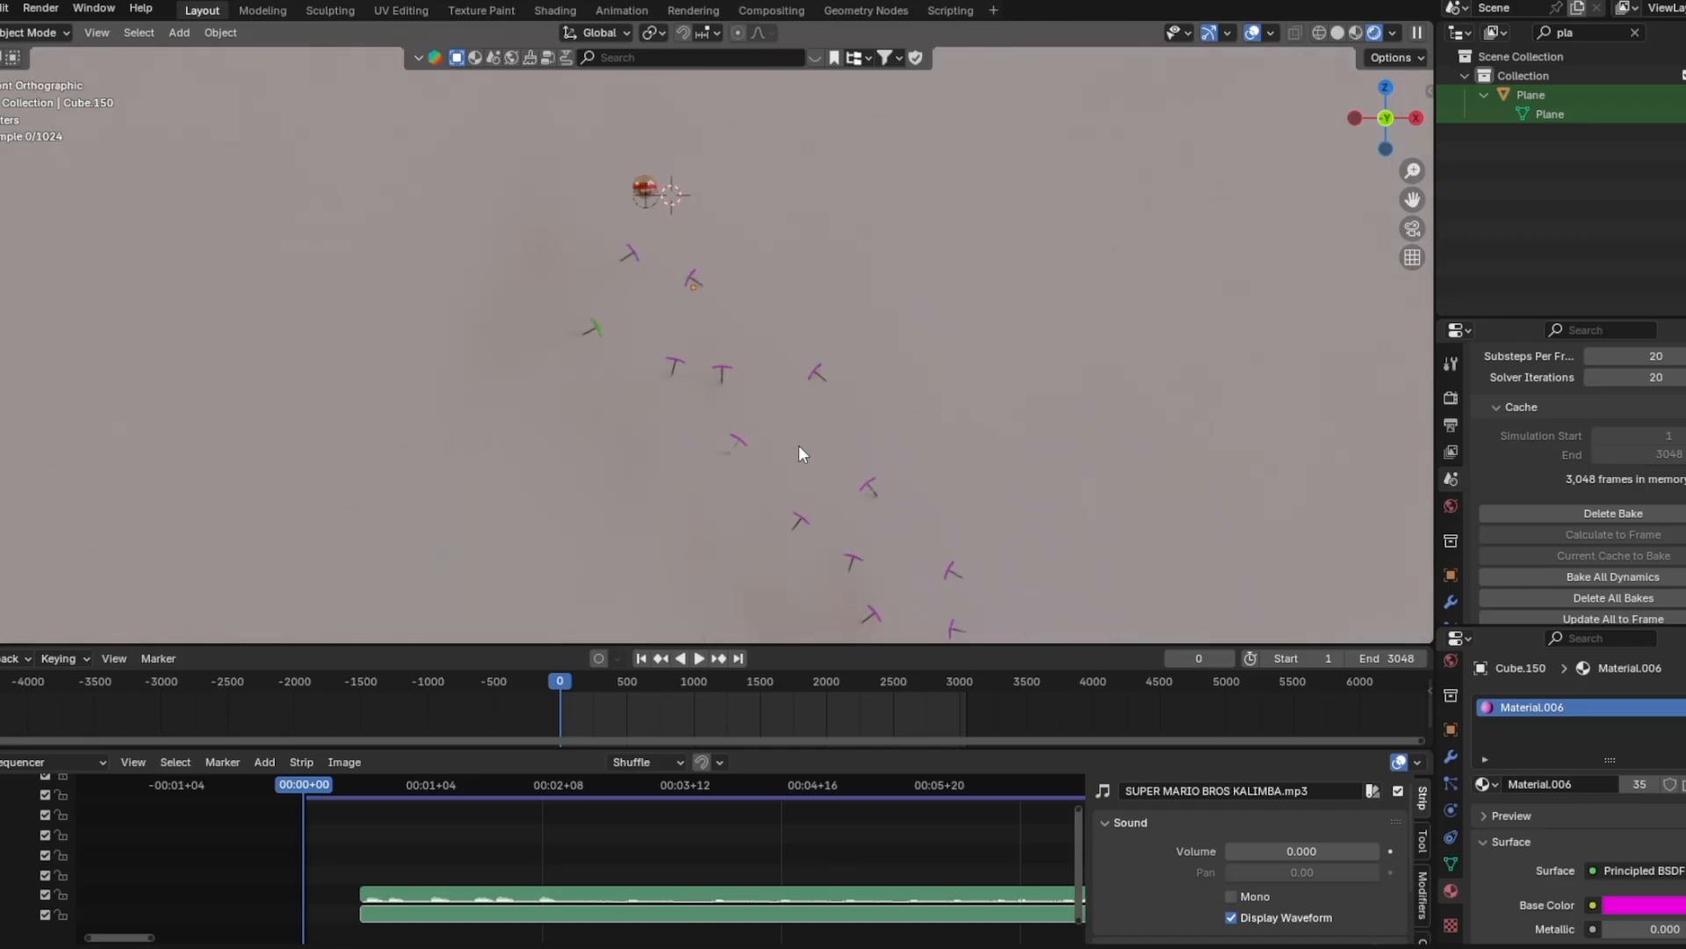
right_click(772, 757)
left_click(671, 933)
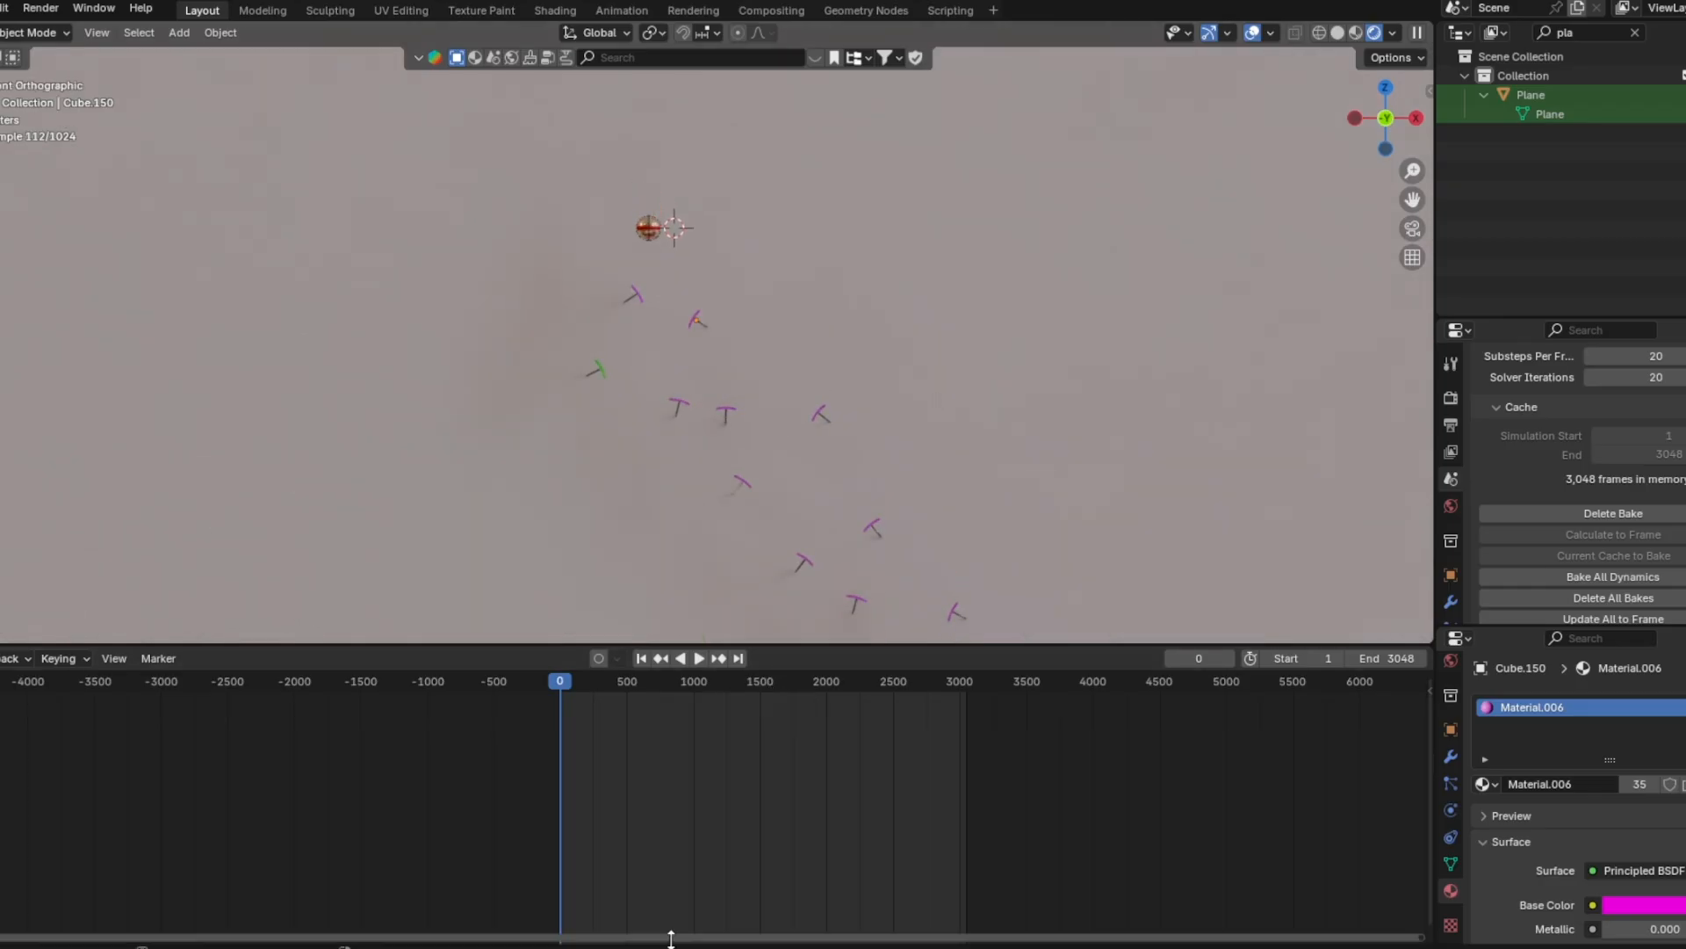
left_click(561, 684)
left_click_drag(546, 646, 549, 699)
Select the sphere and snap the 3D cursor to it
left_click(655, 260)
middle_click_drag(655, 260, 663, 290, "shift")
key("shift+s")
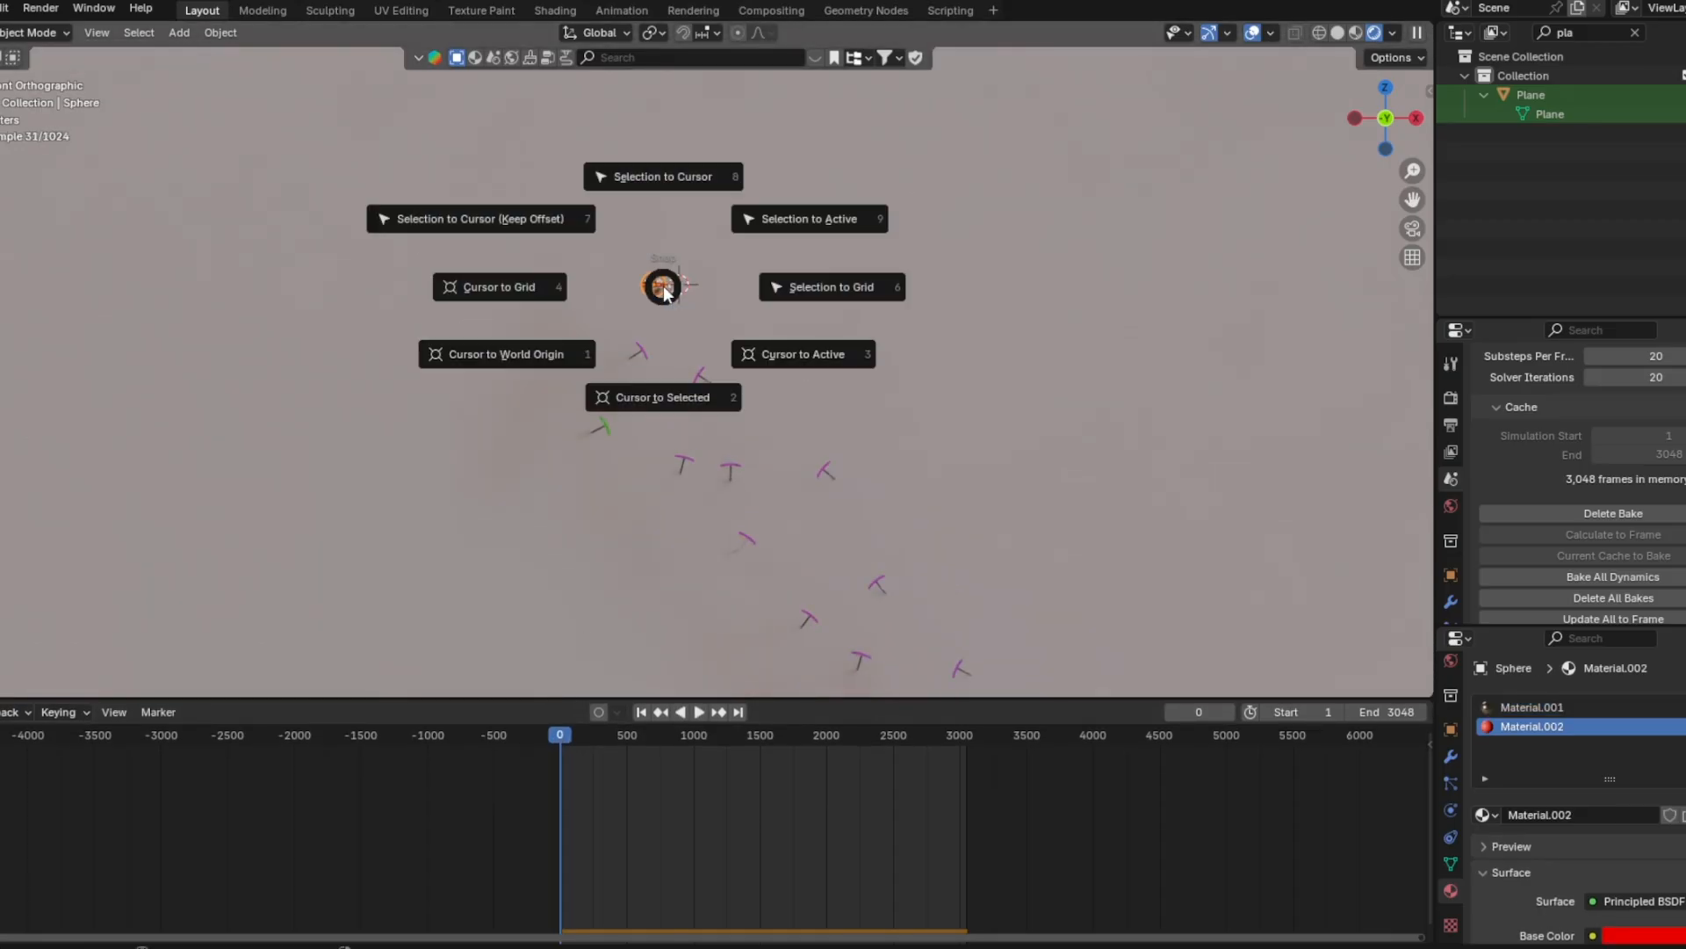
left_click(666, 395)
scroll(668, 321, "up", 5)
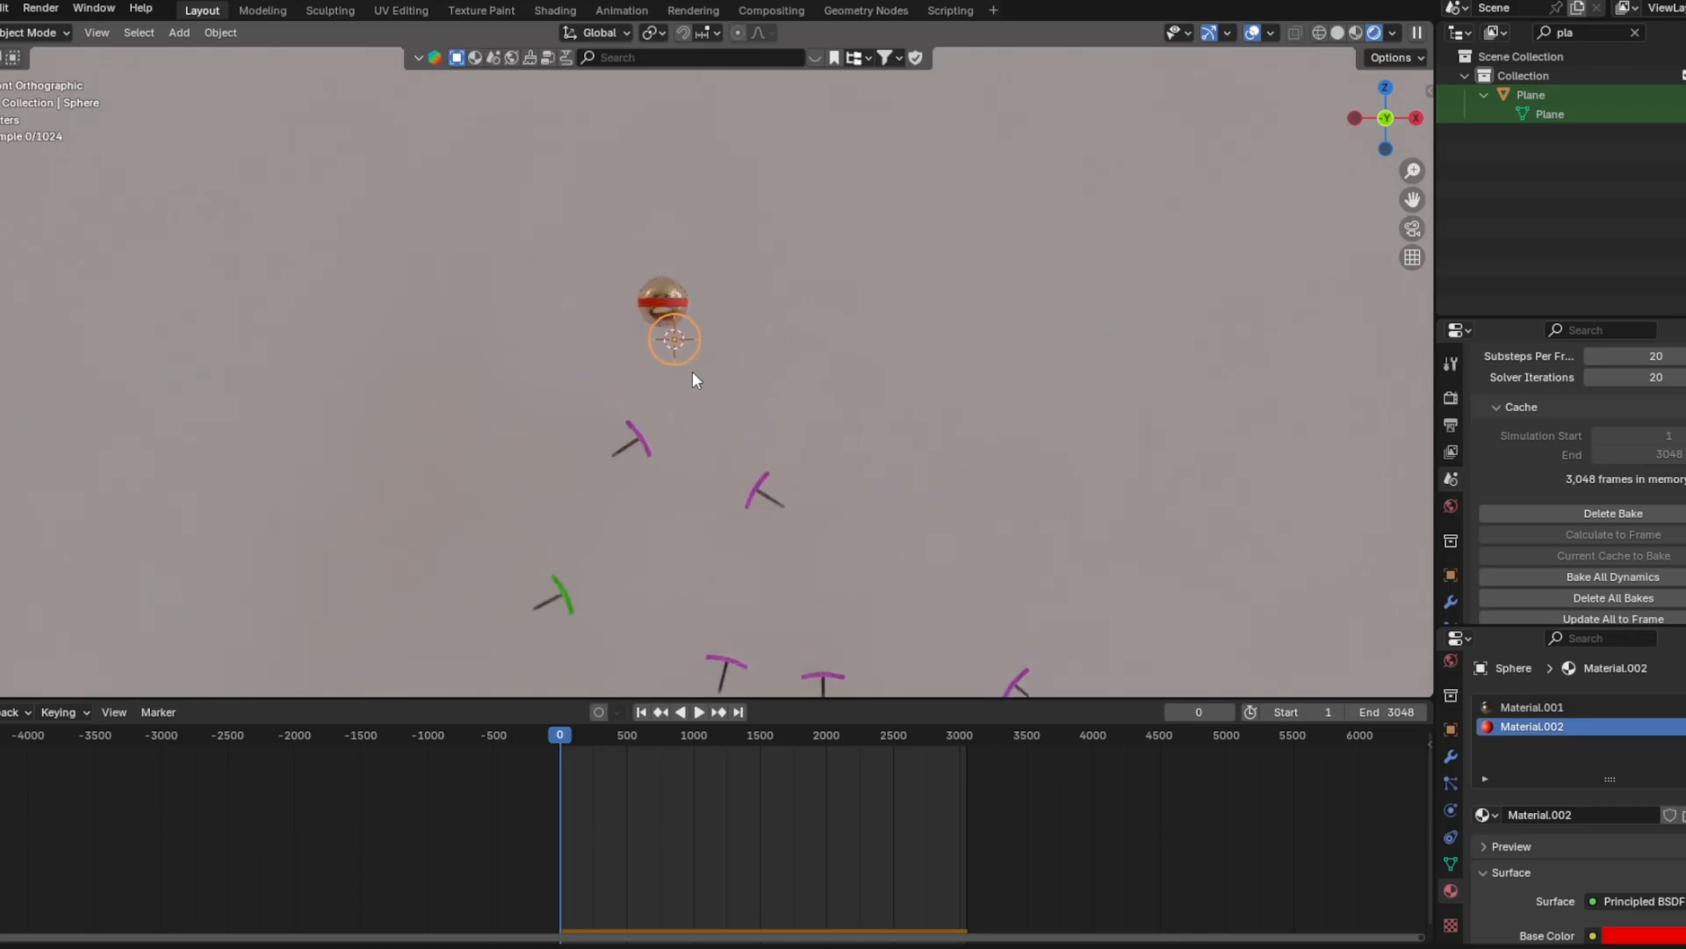
scroll(726, 397, "up", 2)
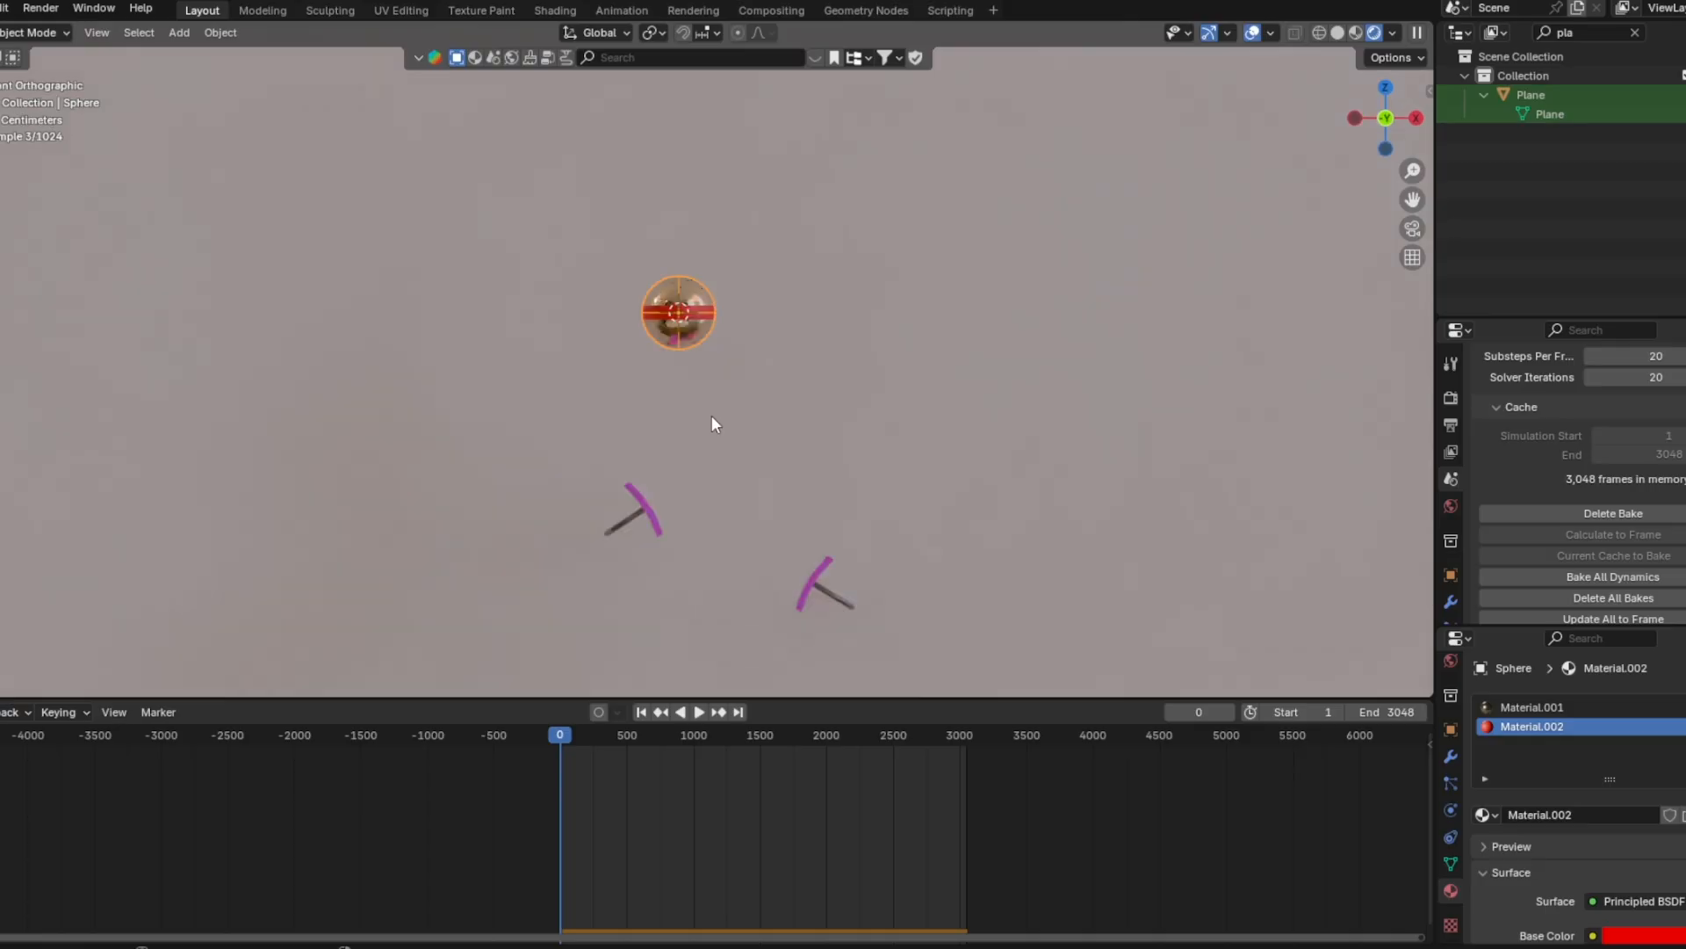
Add a camera at the 3D cursor and move it along Y to stand in front of the sphere
key("shift+a")
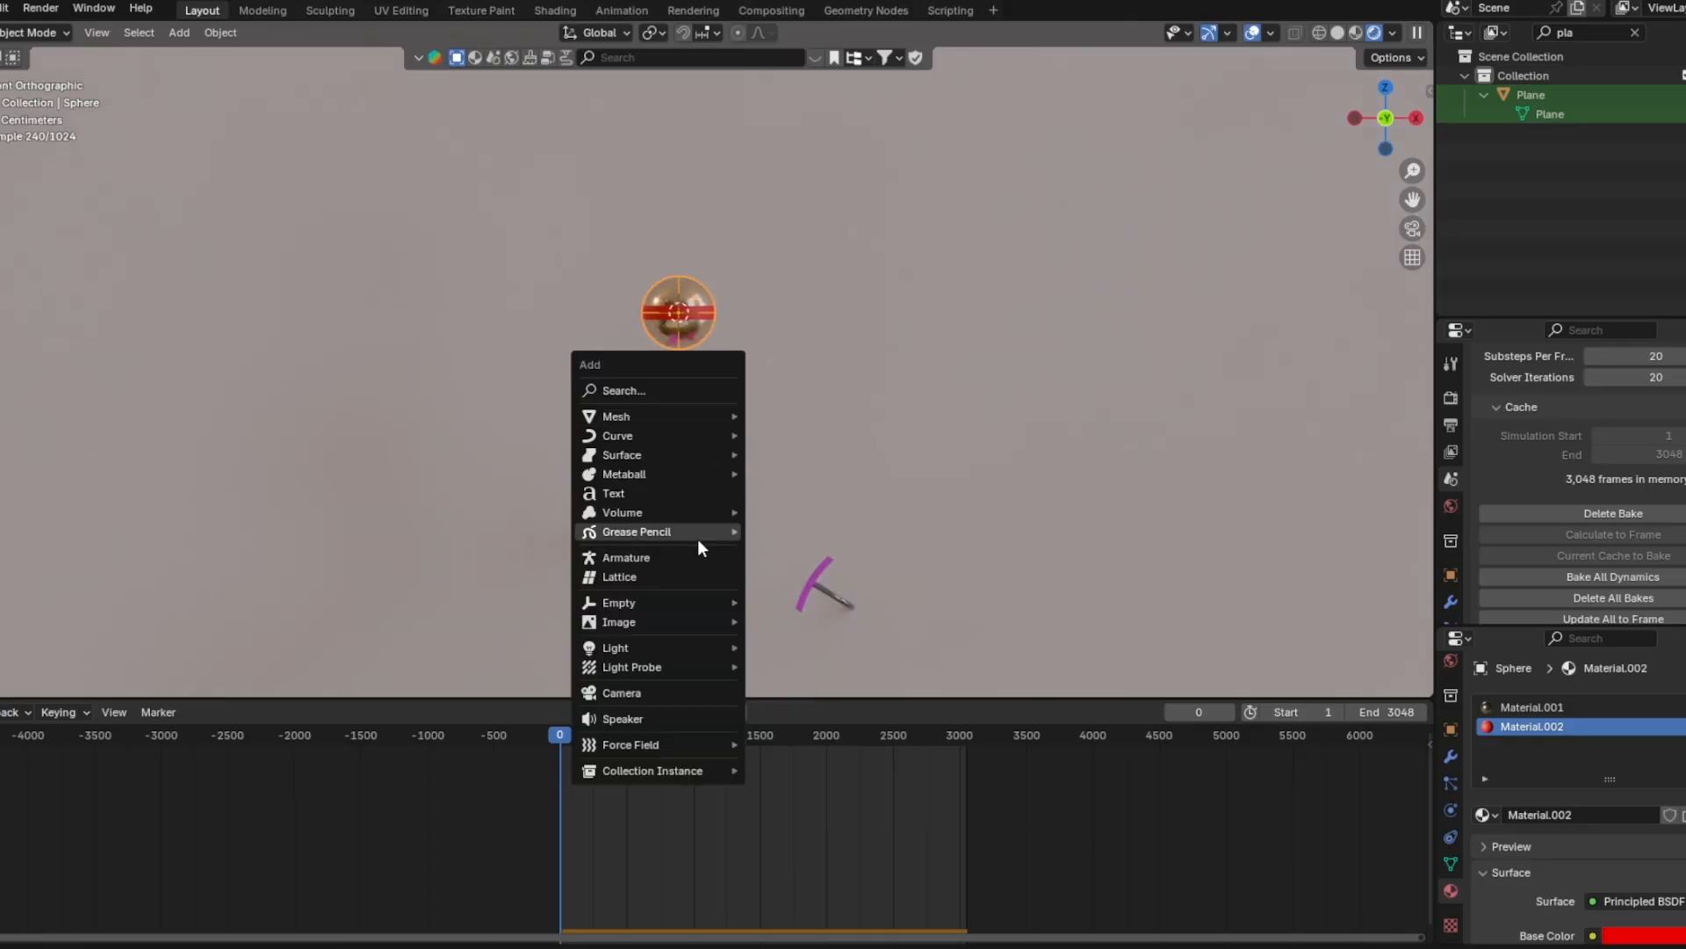
left_click(666, 692)
middle_click_drag(789, 398, 662, 430)
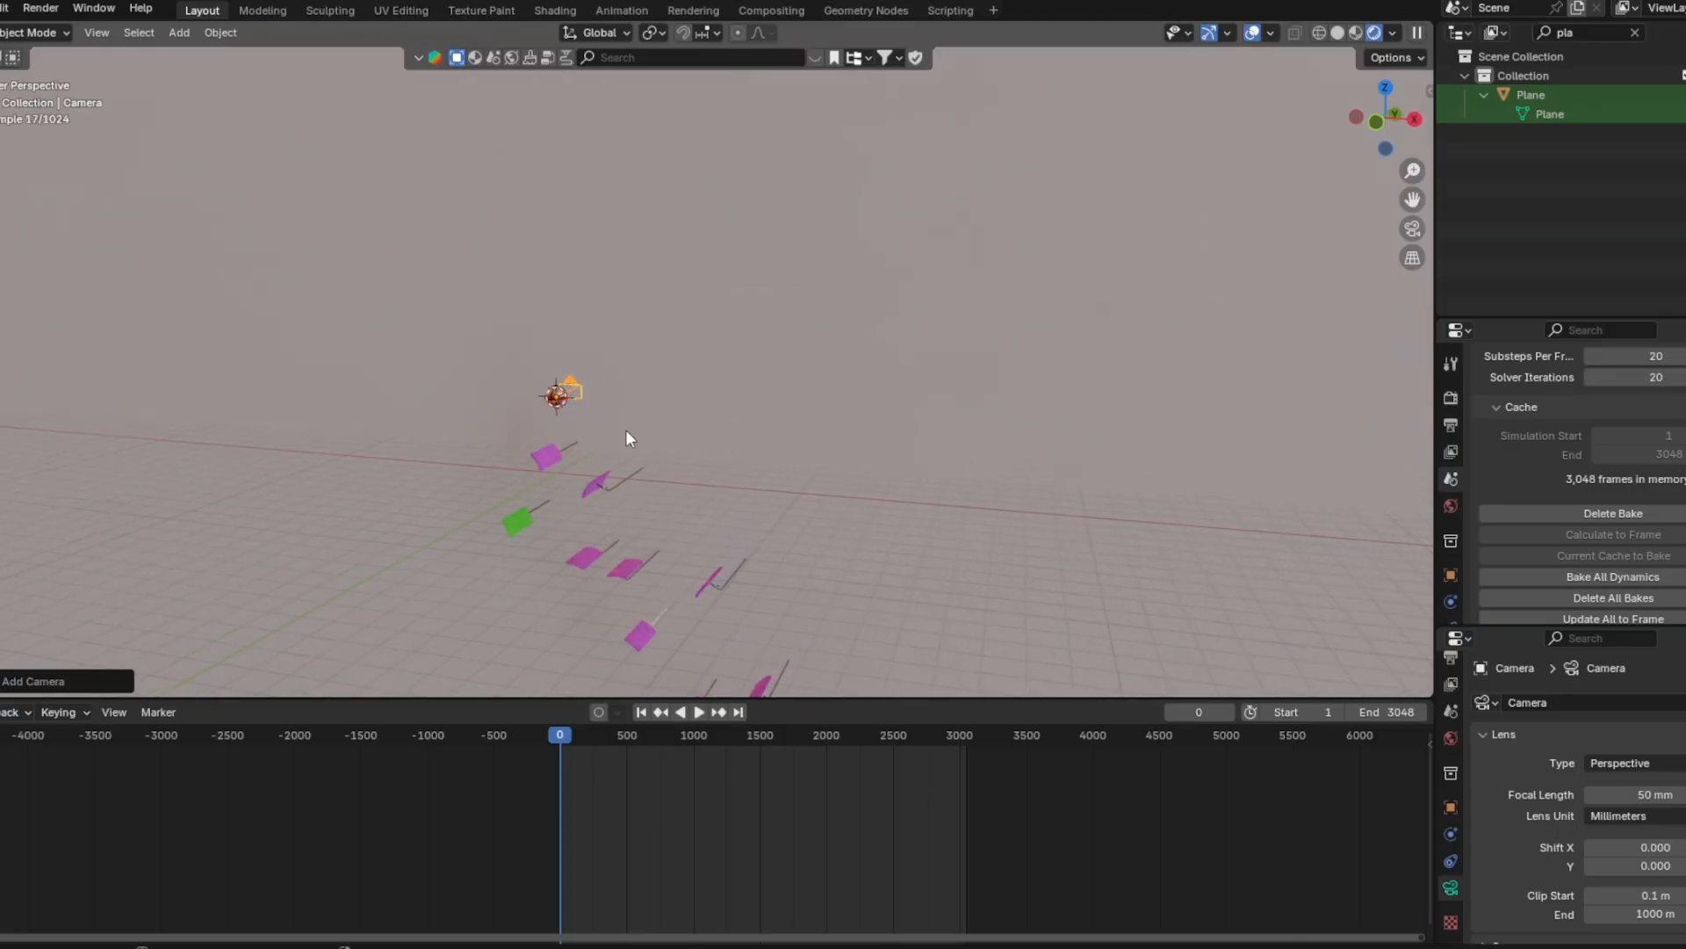
key("g")
key("y")
left_click(514, 521)
middle_click_drag(527, 503, 759, 430, "shift")
scroll(725, 429, "up", 3)
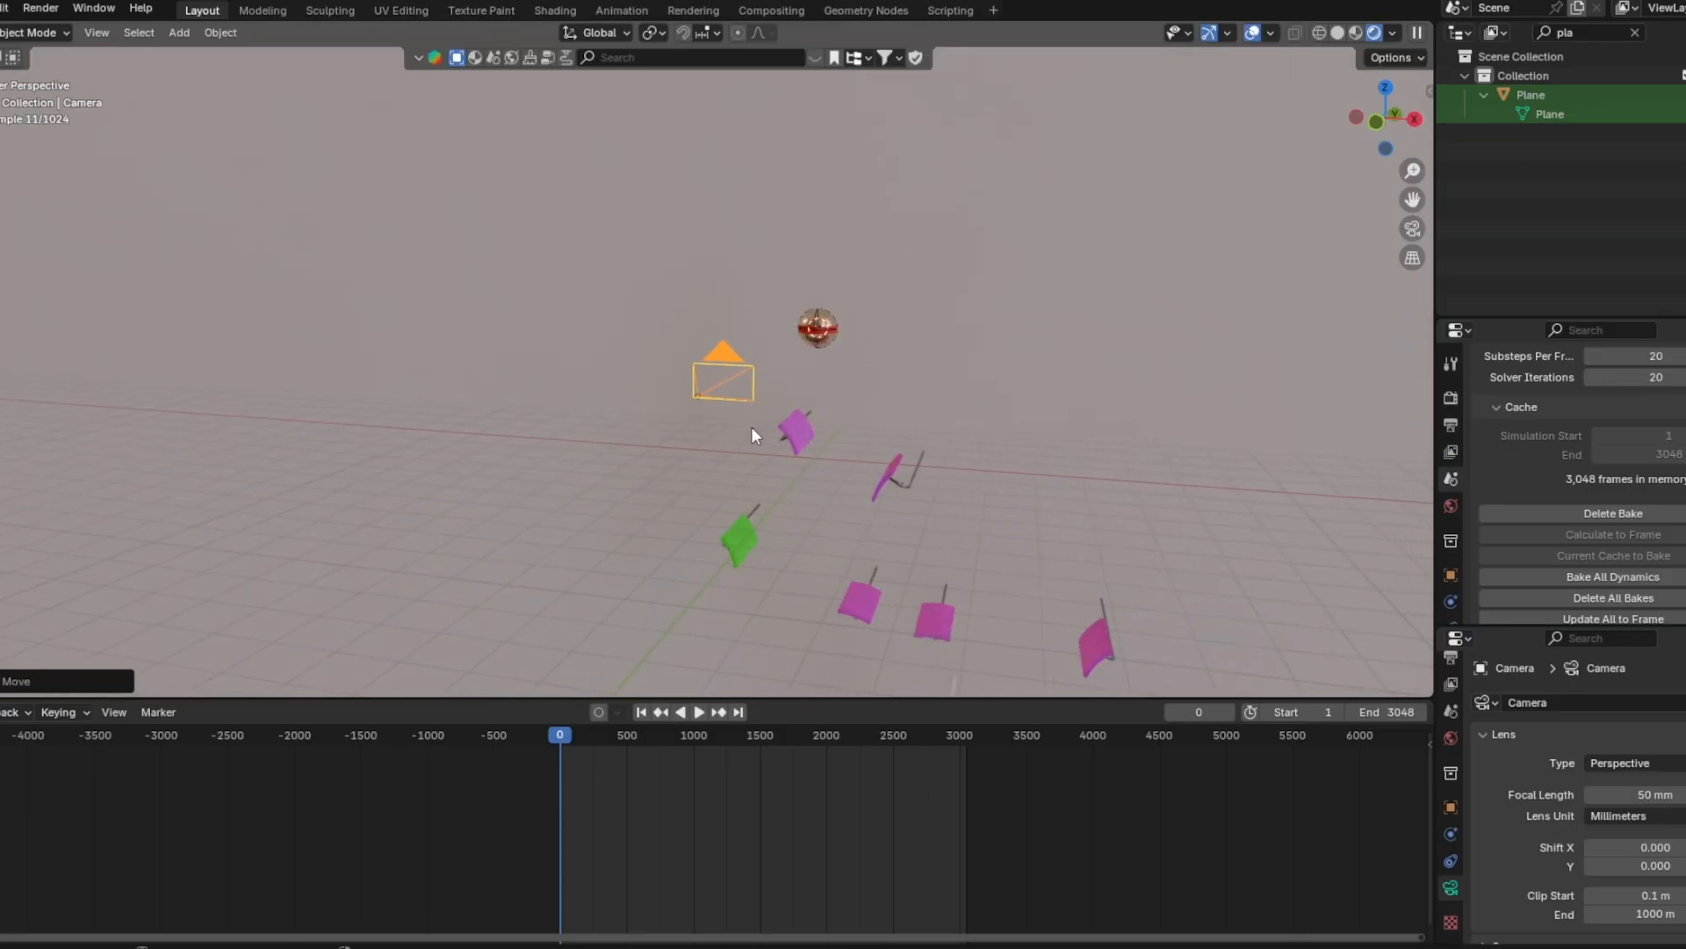
Look through the camera and set its focal length to 30 mm
key("KP_0")
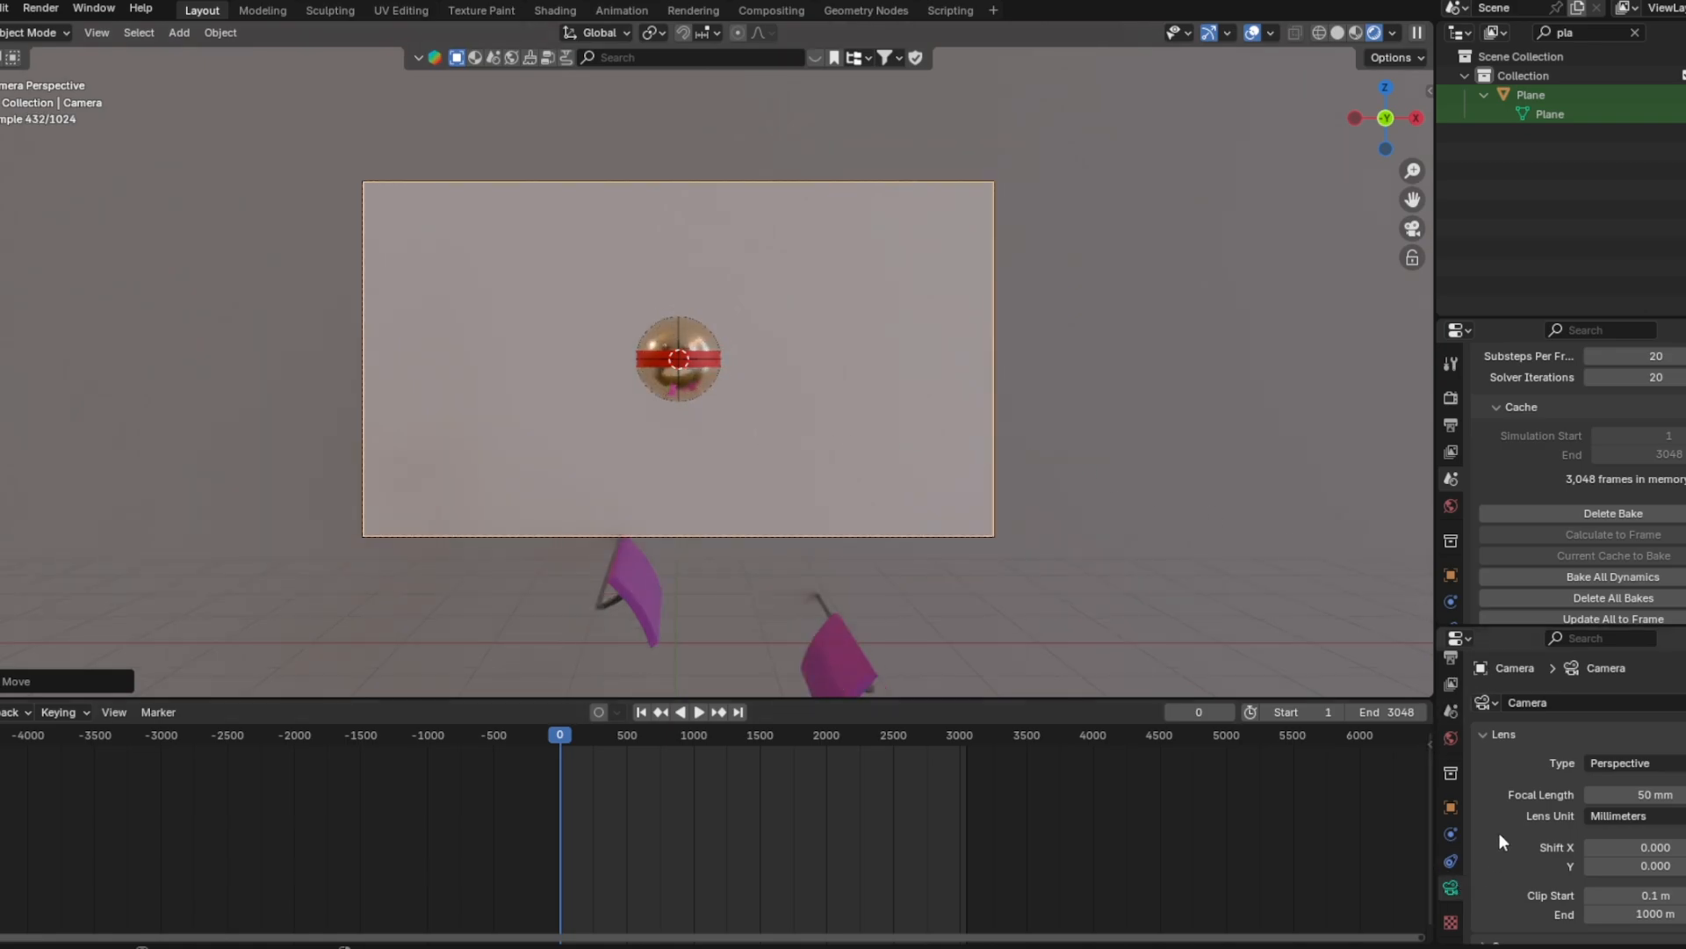
left_click_drag(1647, 797, 1615, 797)
left_click(1647, 796)
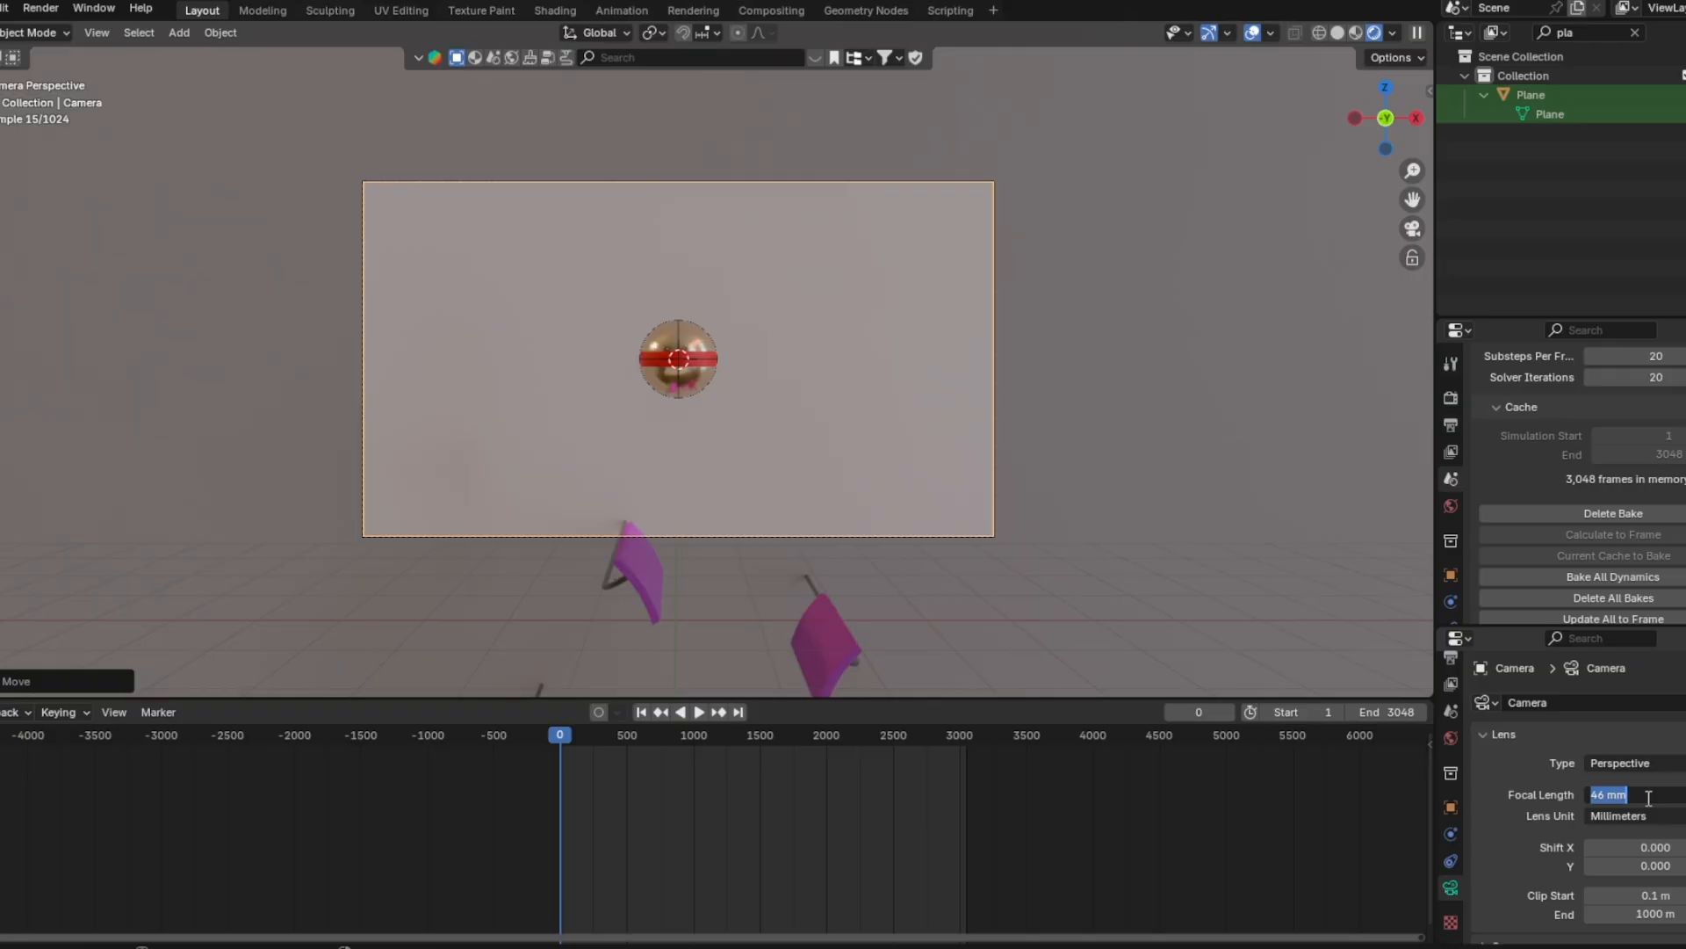
type("30")
key("Return")
With solid shading and auto keying on, advance to frame 125 and move the camera along X and Z to bring the sphere into frame
left_click(1338, 33)
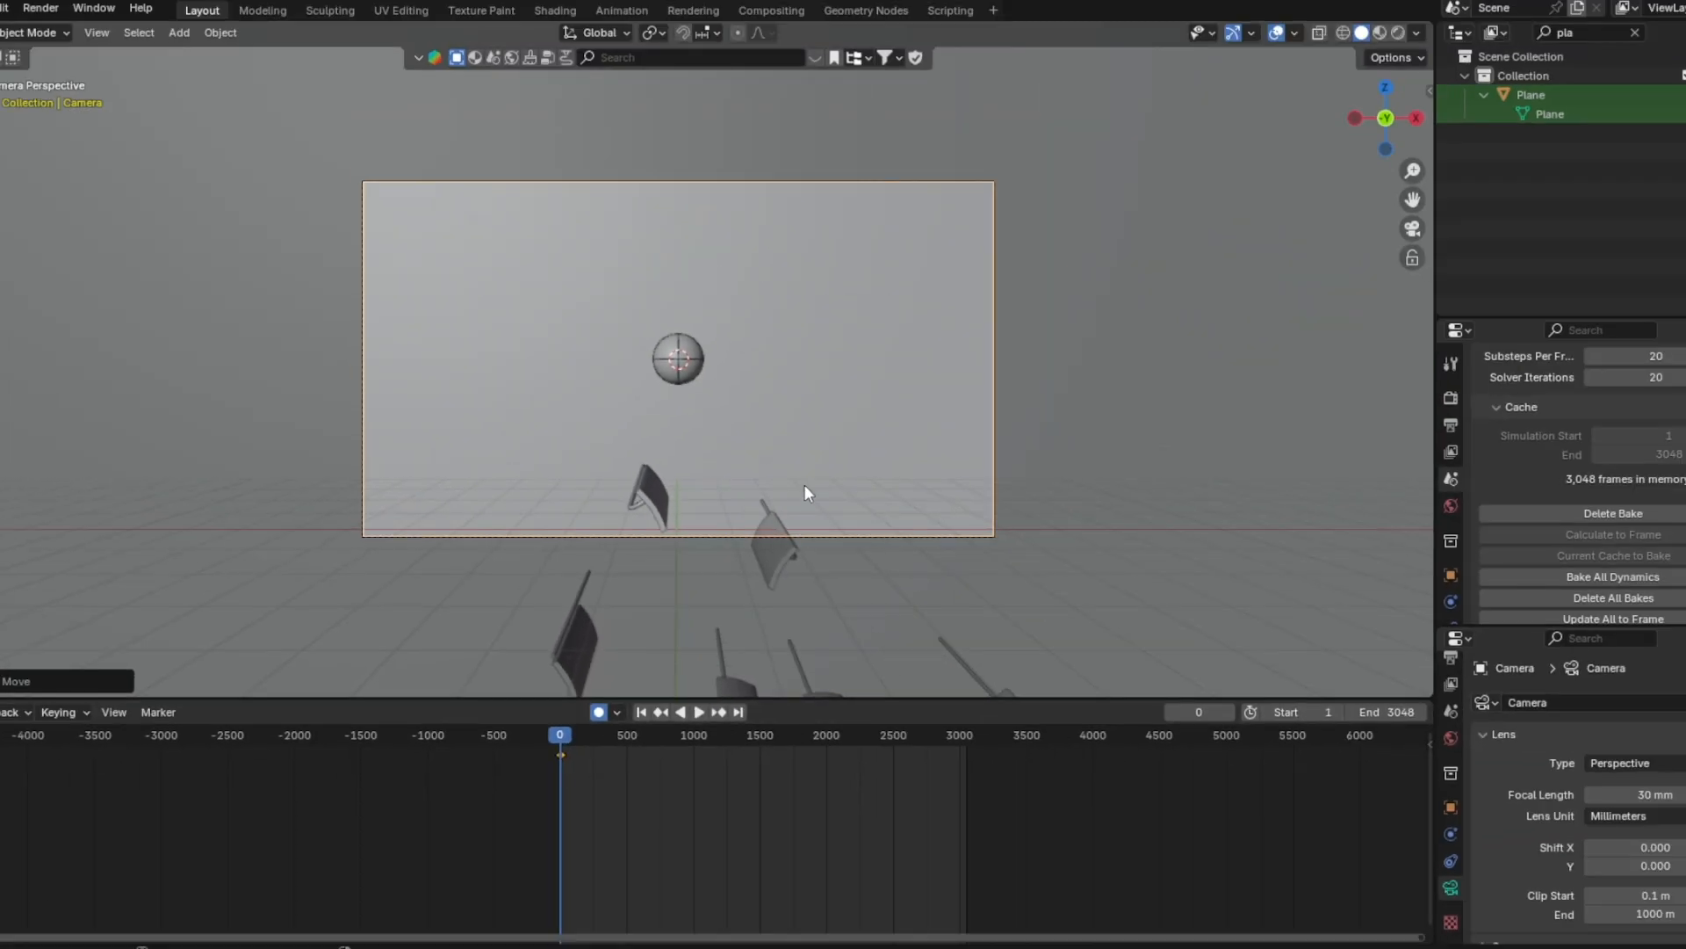
left_click_drag(561, 735, 564, 736)
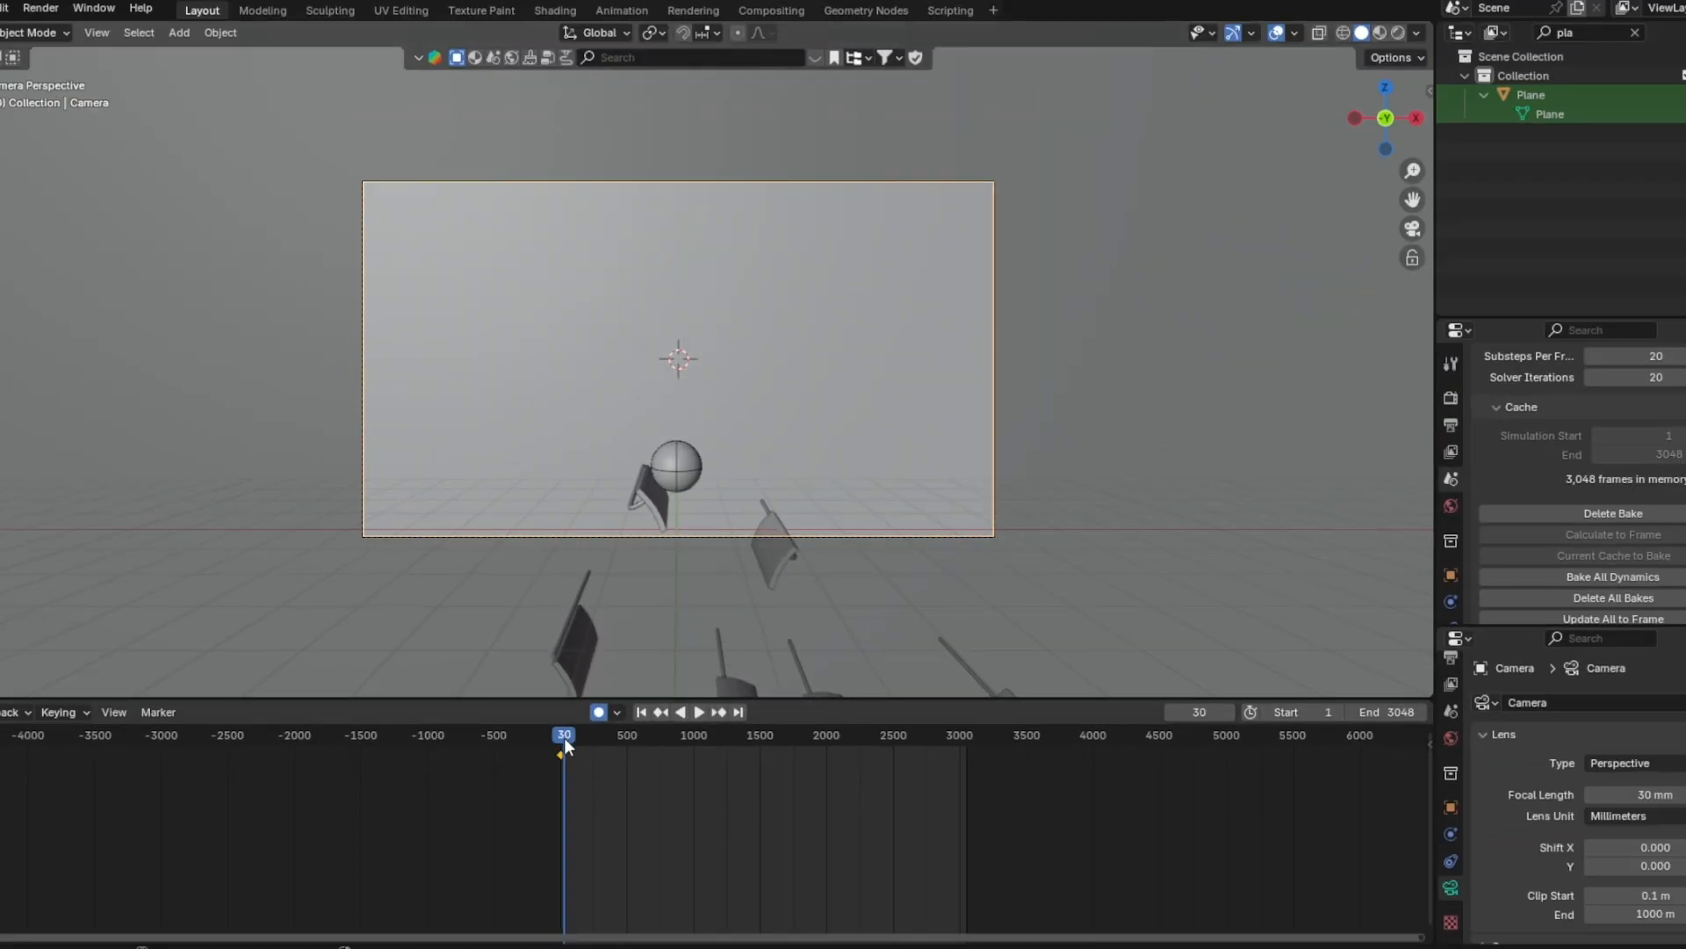
key("space")
key("space")
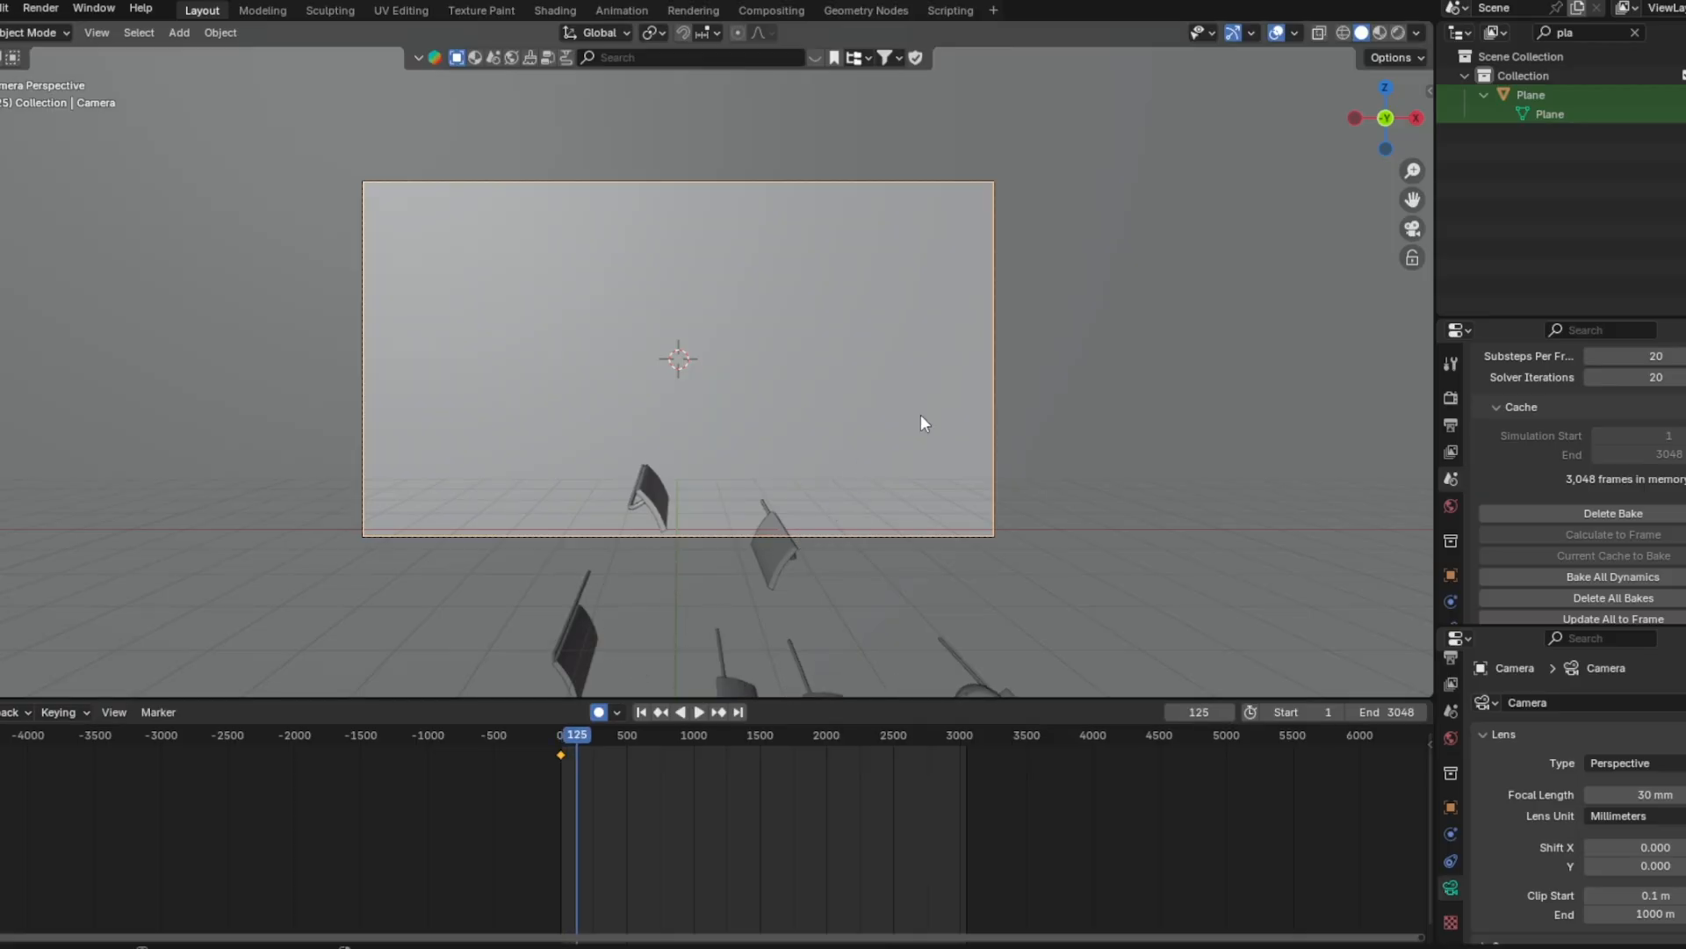
key("g")
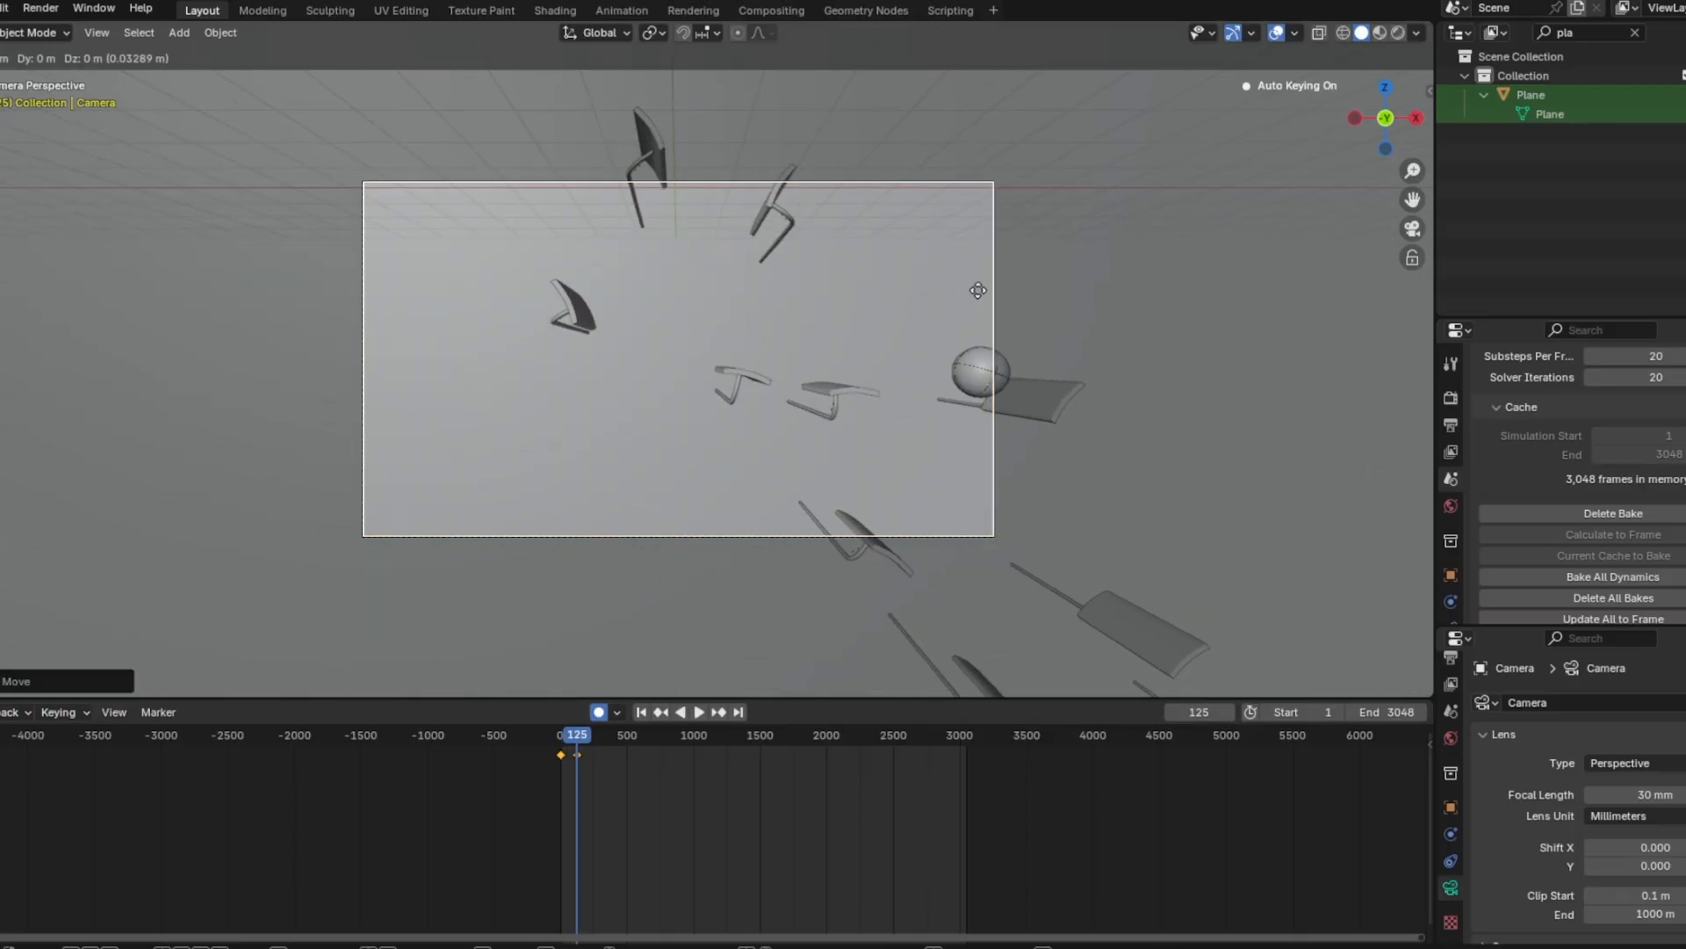
key("x")
left_click(1405, 325)
key("g")
key("z")
left_click(798, 436)
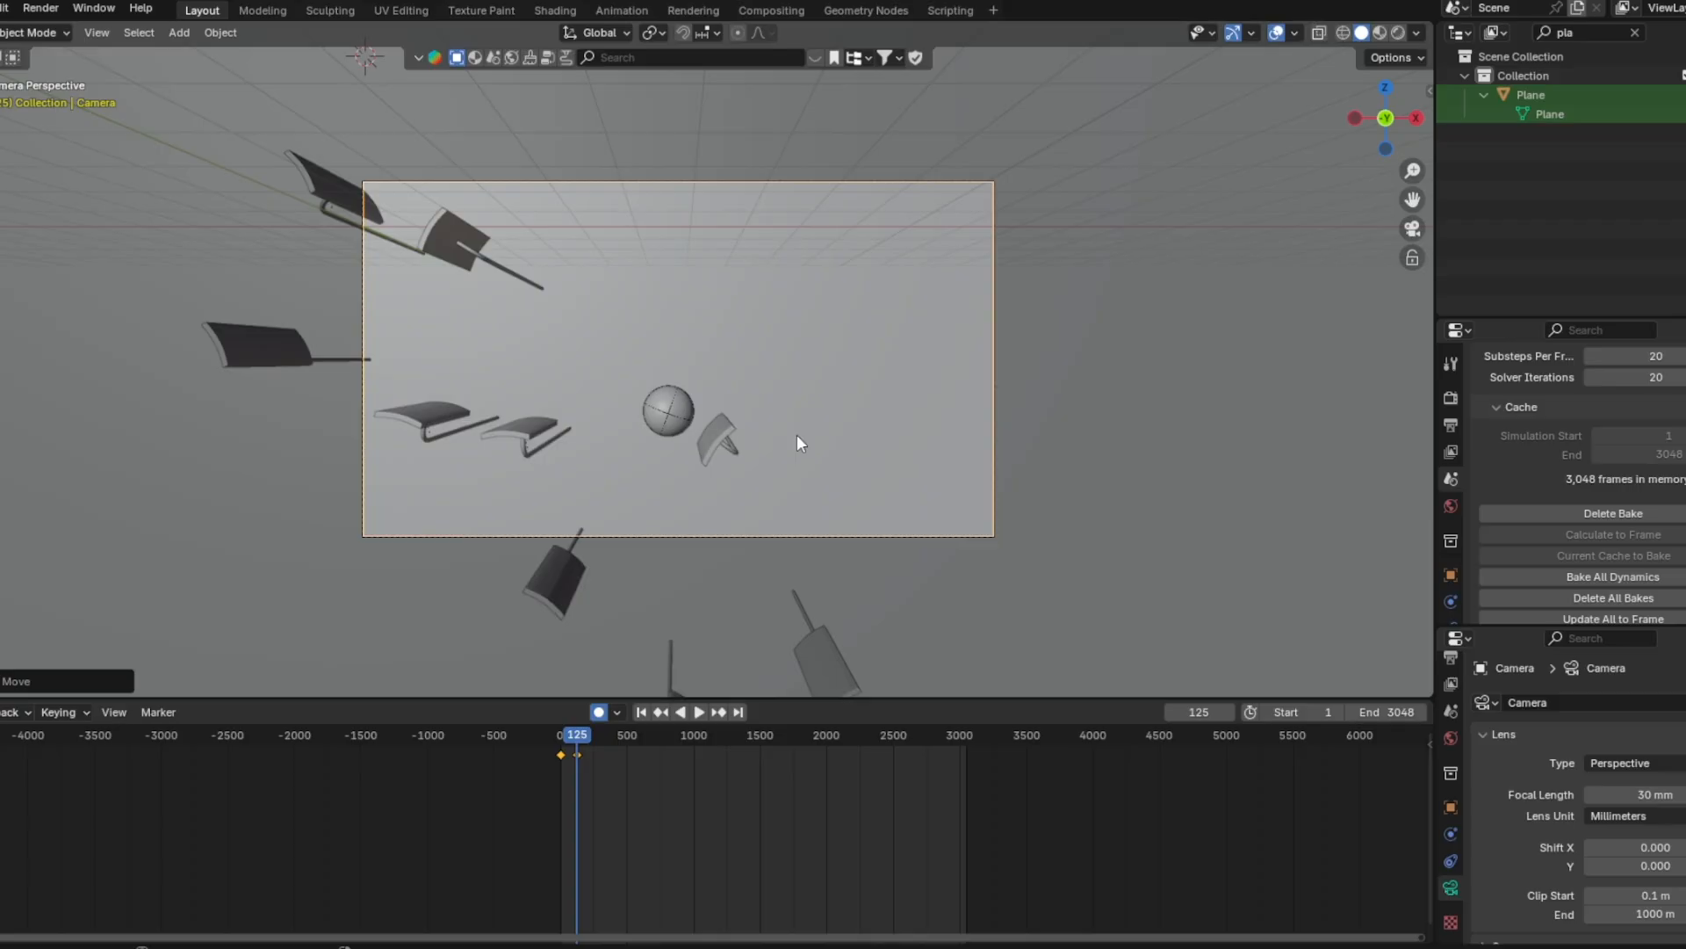
Rotate the camera about X at frame 125 and shift it along Z to centre the sphere in the frame
key("r")
key("x")
left_click(794, 388)
key("g")
key("z")
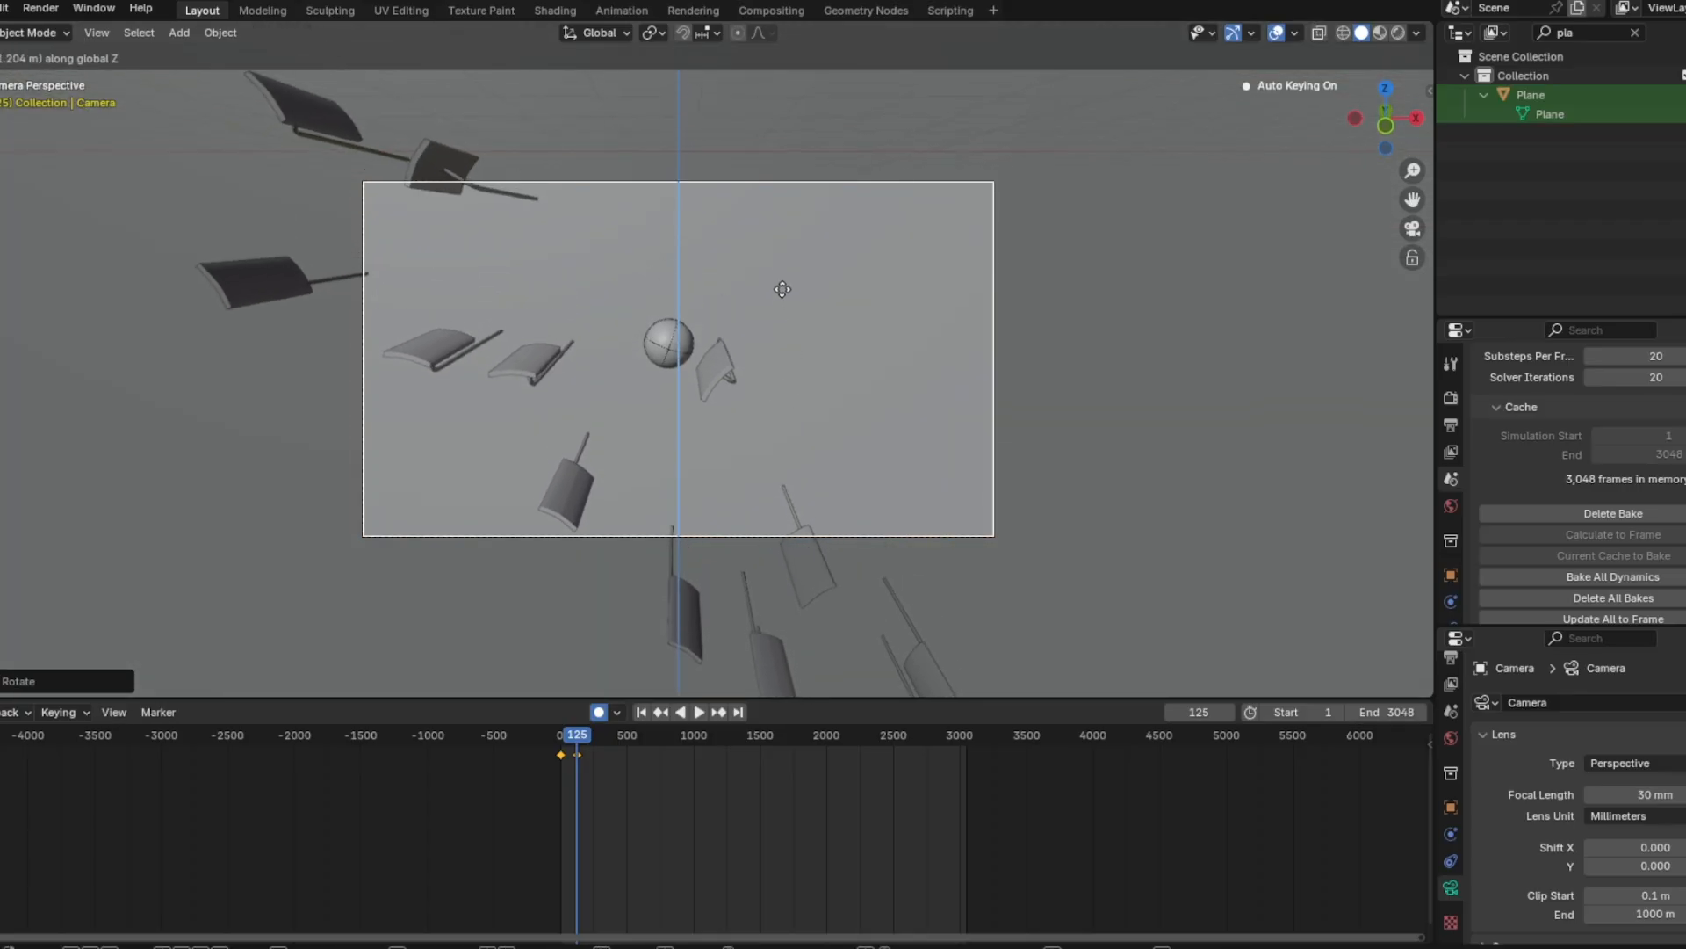
left_click(782, 291)
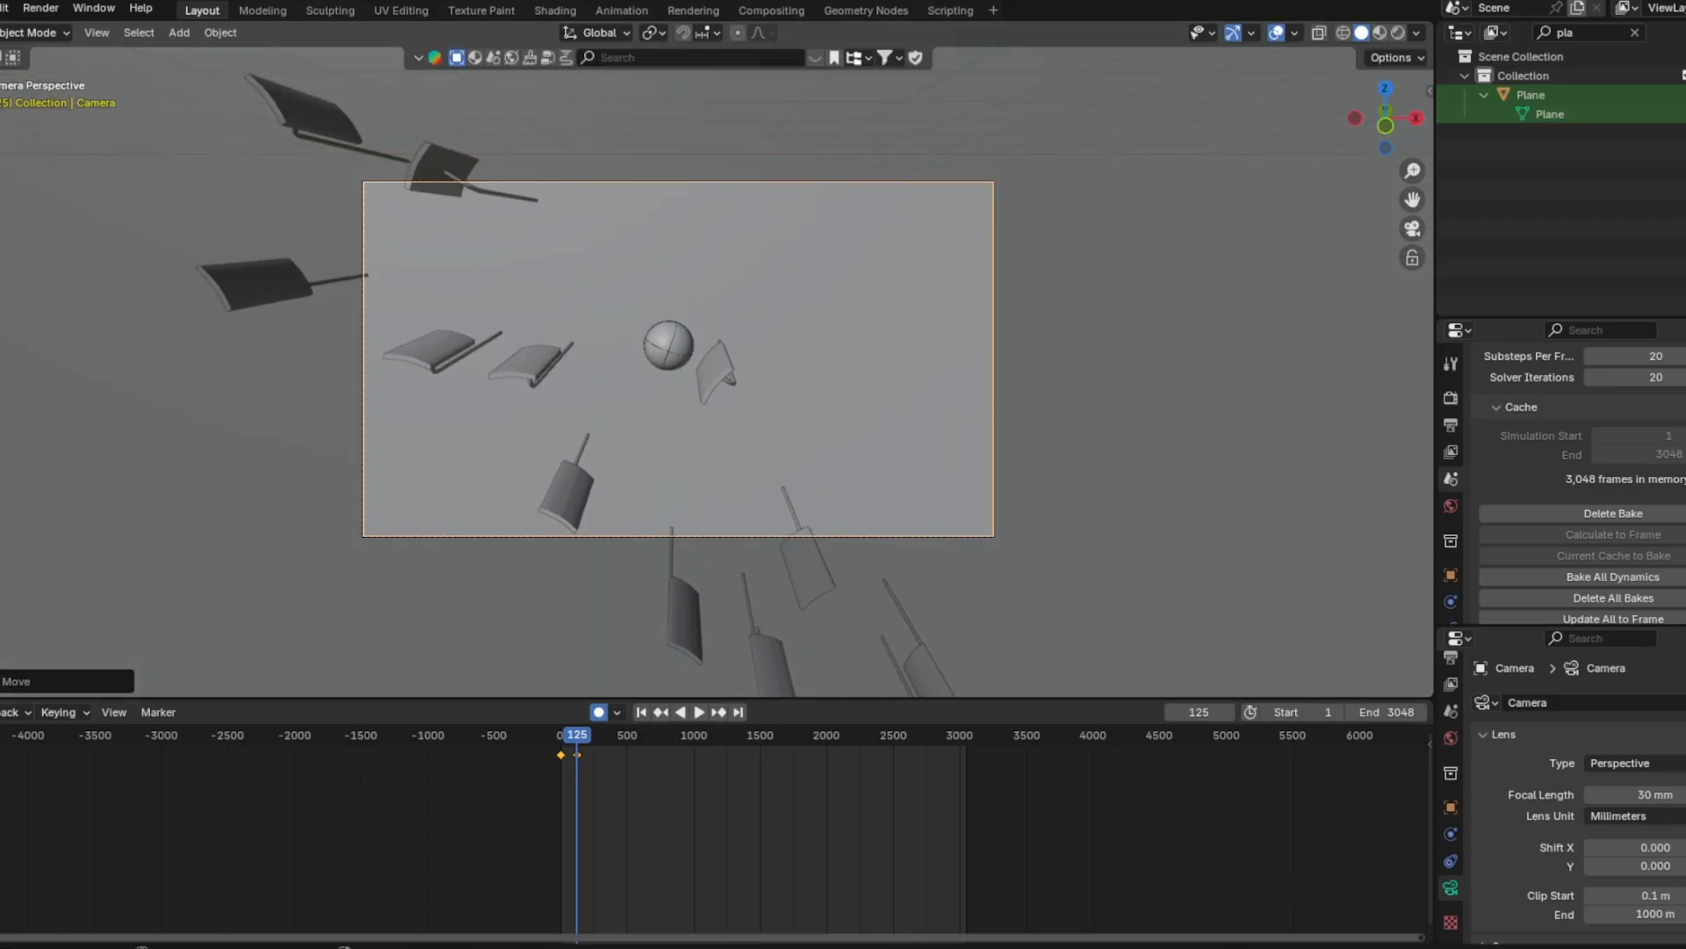
Play on to frame 296 and move the camera along X to follow the sphere
key("space")
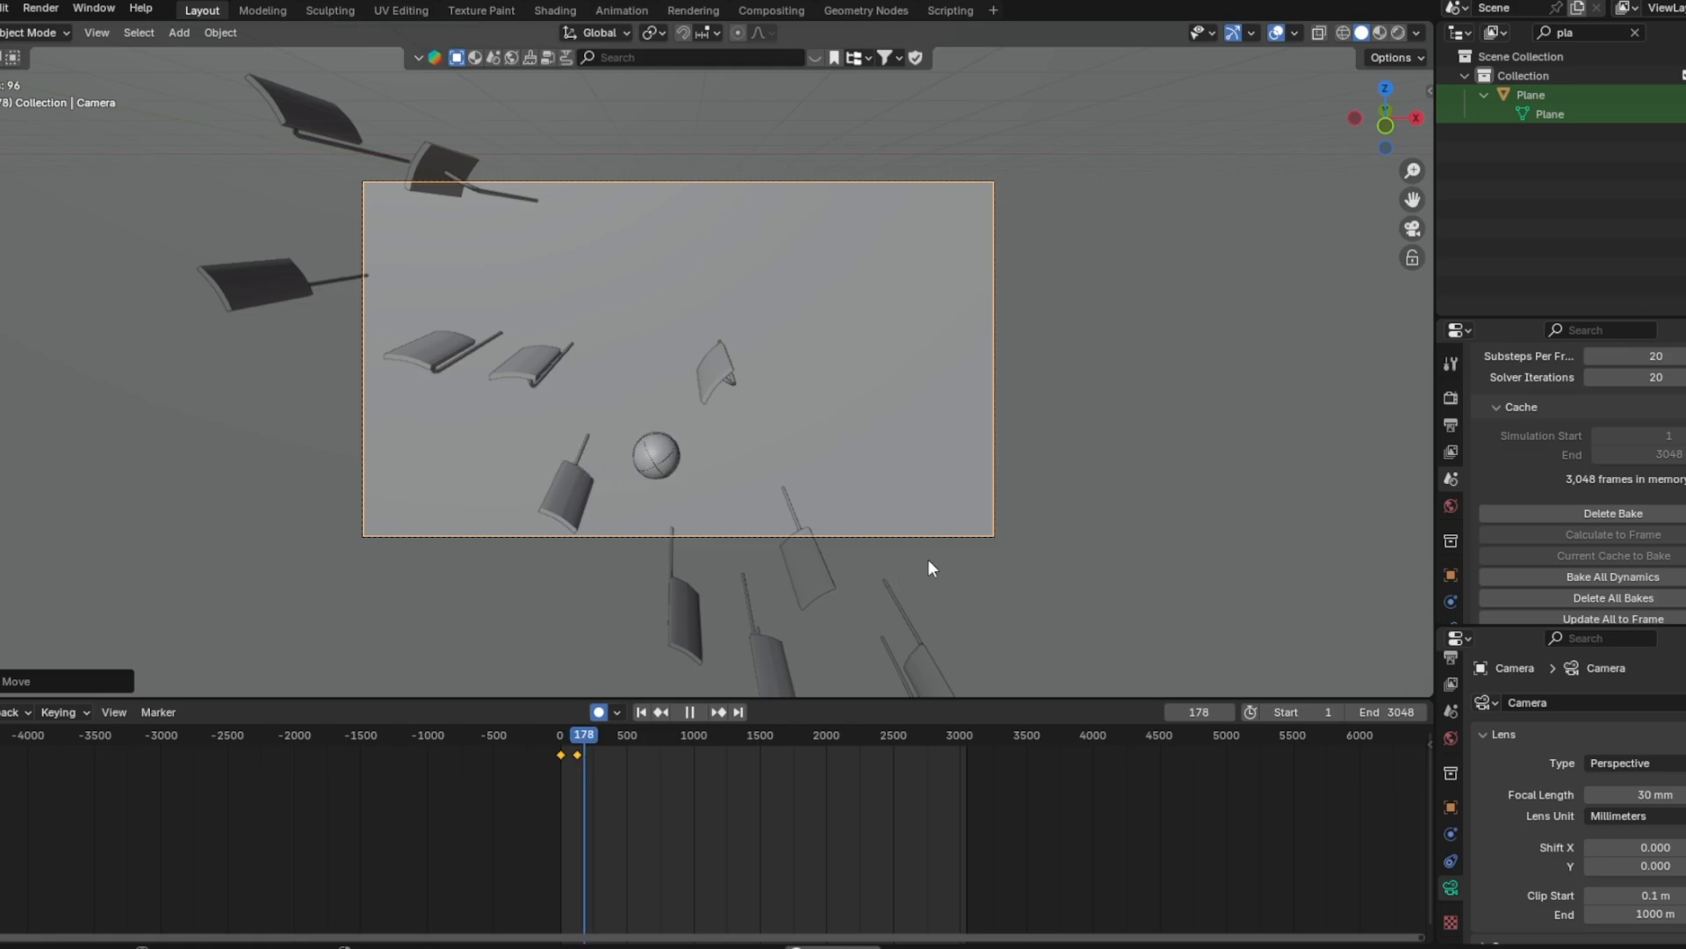
key("space")
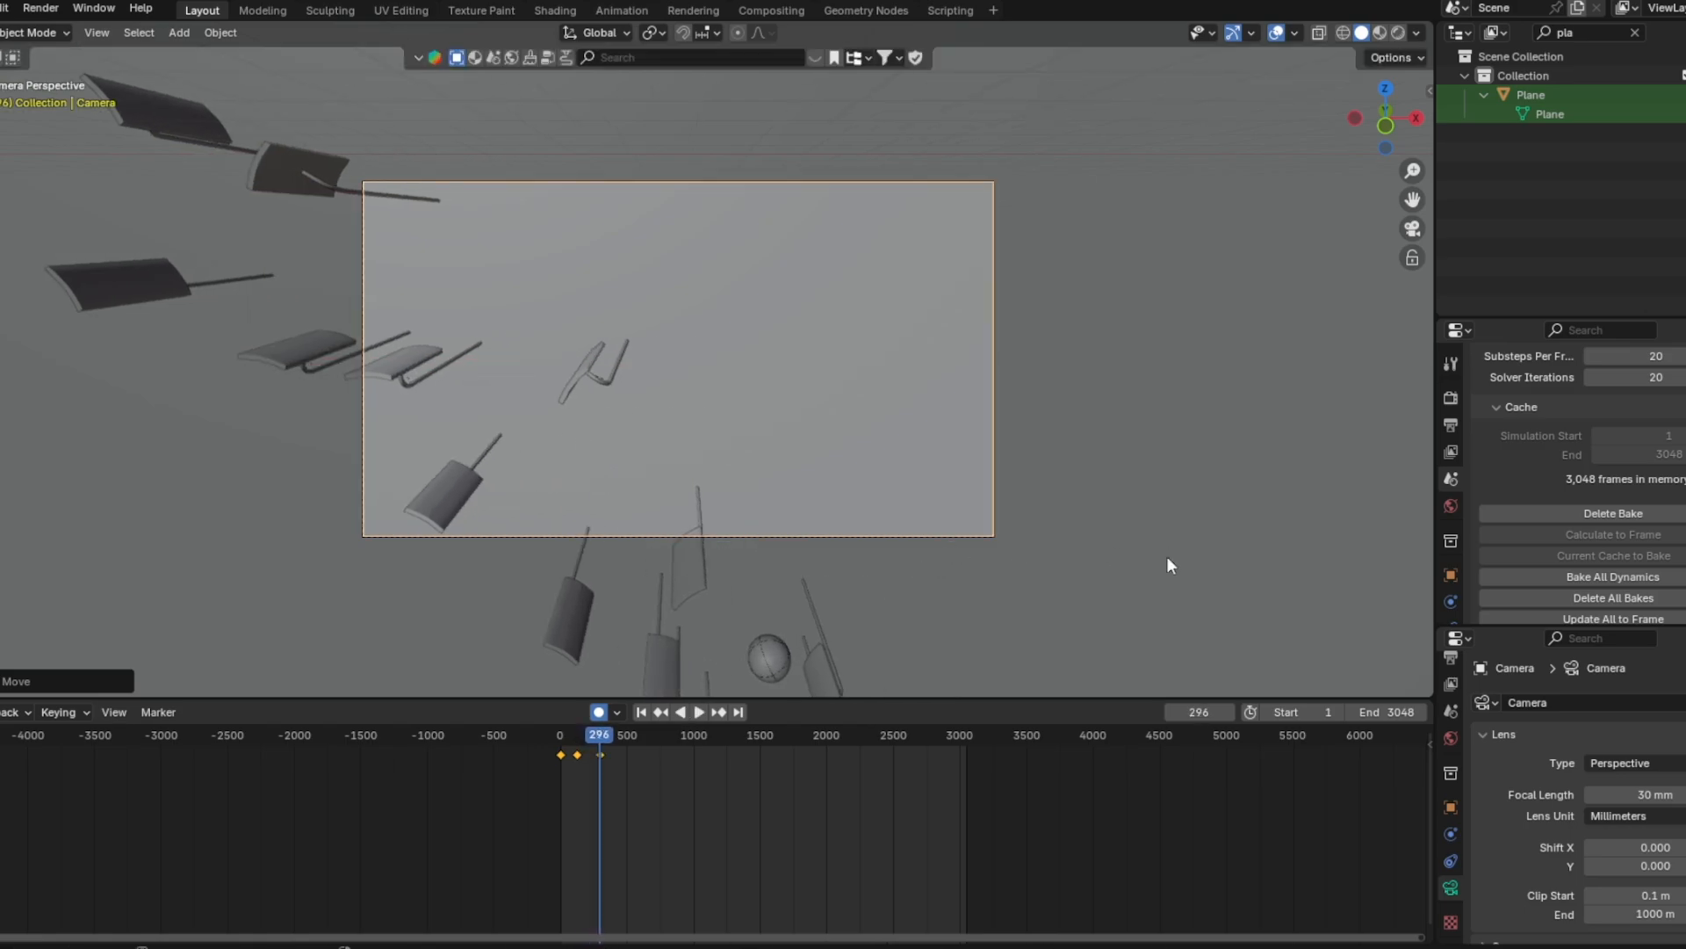
key("g")
key("x")
left_click(1119, 274)
At frame 447, reposition the camera along Z and Y to keep the sphere in frame
key("g")
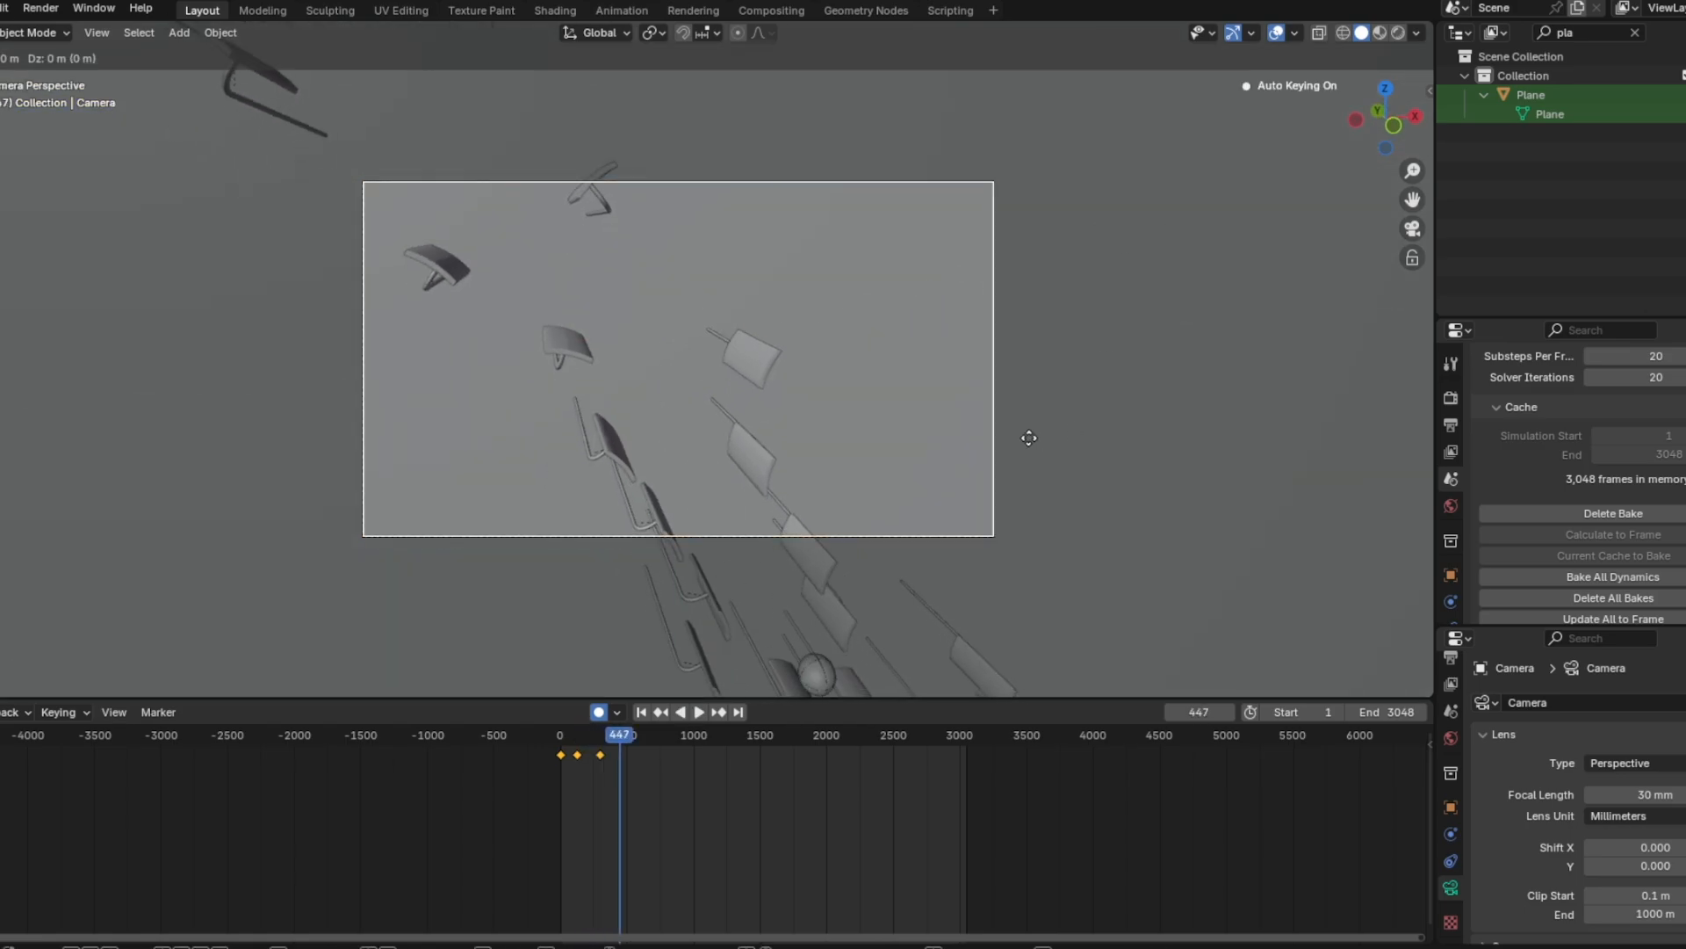
key("z")
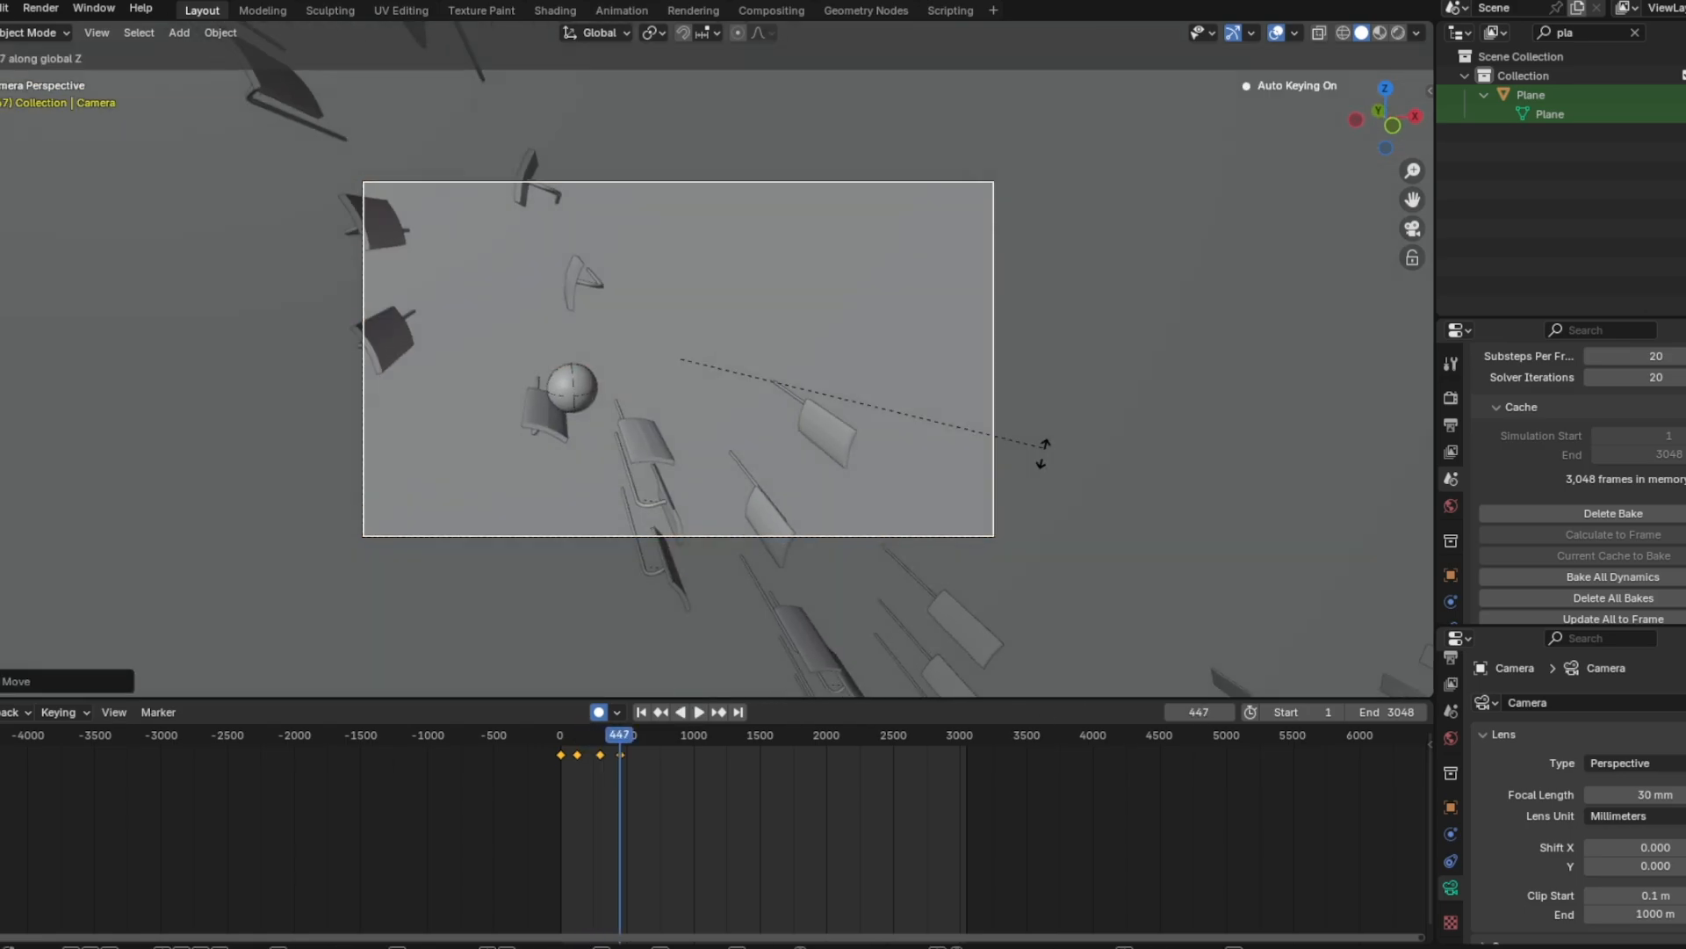
key("g")
key("y")
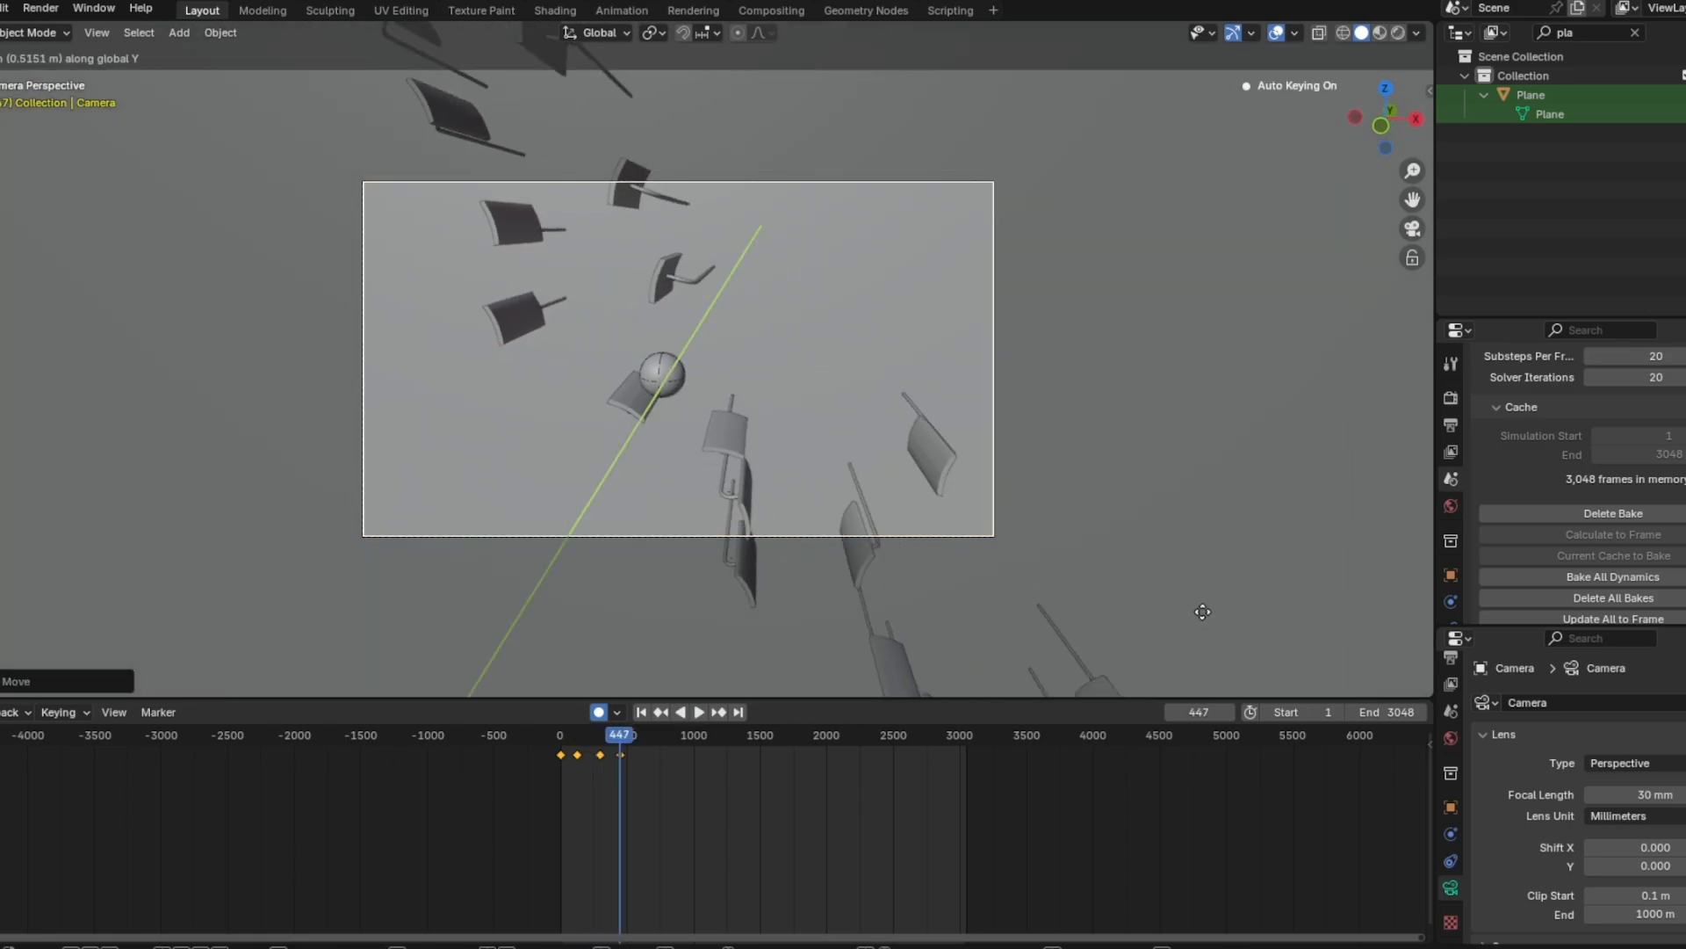
left_click(1149, 241)
Play the camera animation from near the start to check its framing in solid and rendered shading
left_click_drag(620, 732, 563, 731)
key("space")
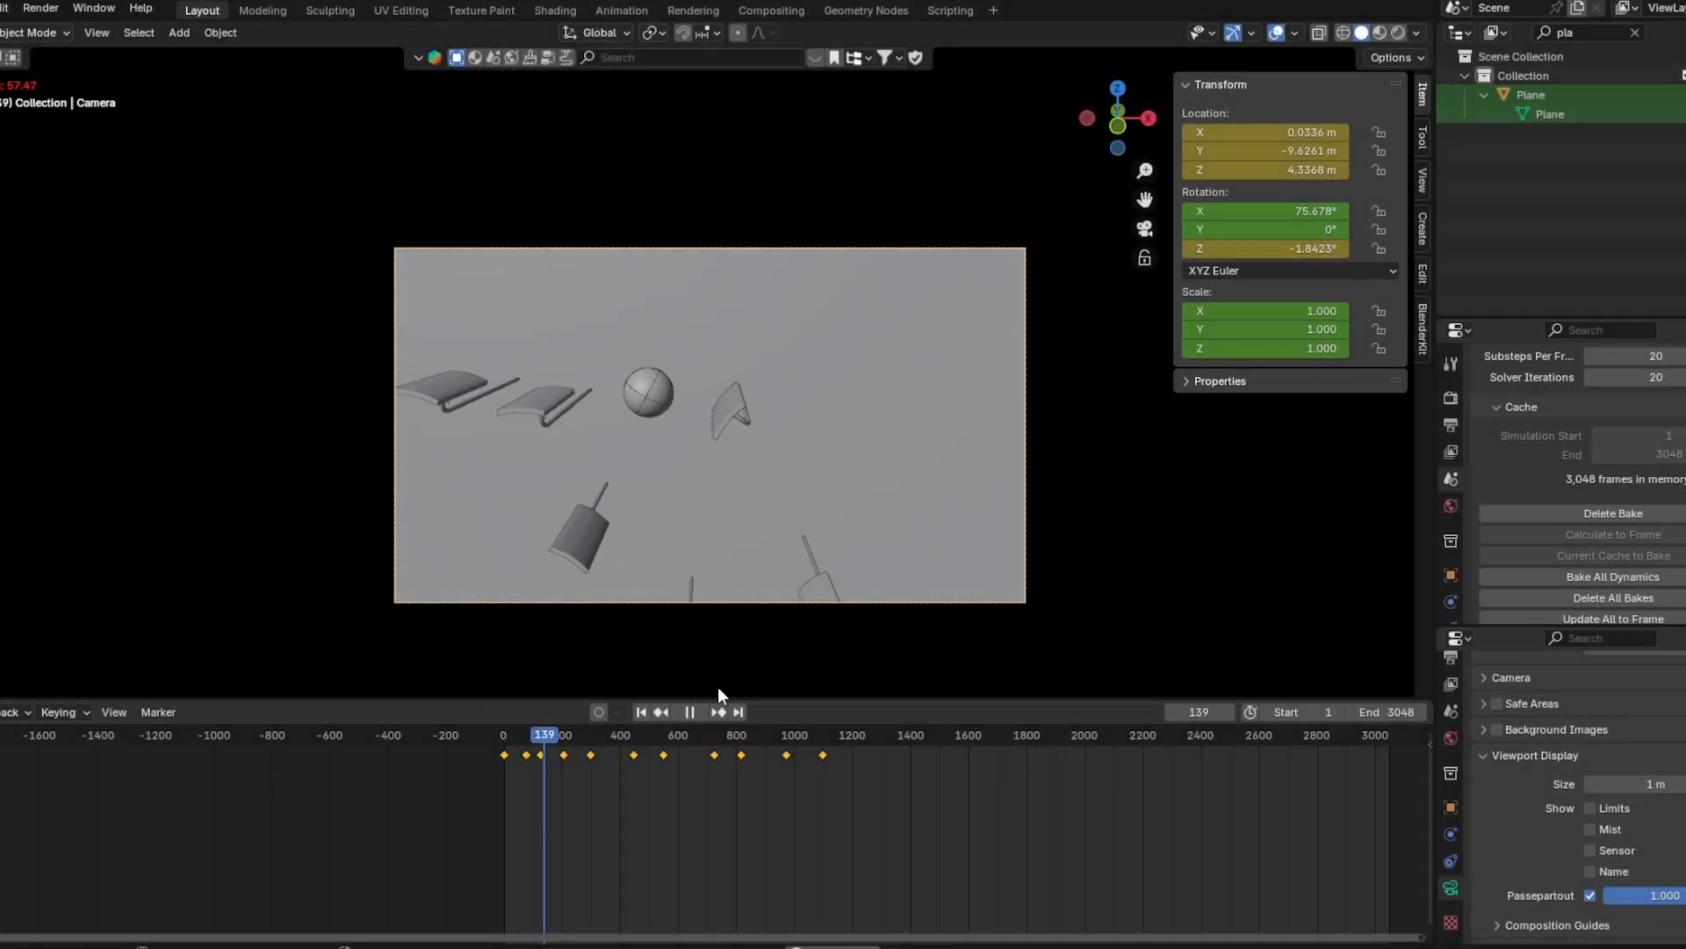
key("space")
left_click(1398, 33)
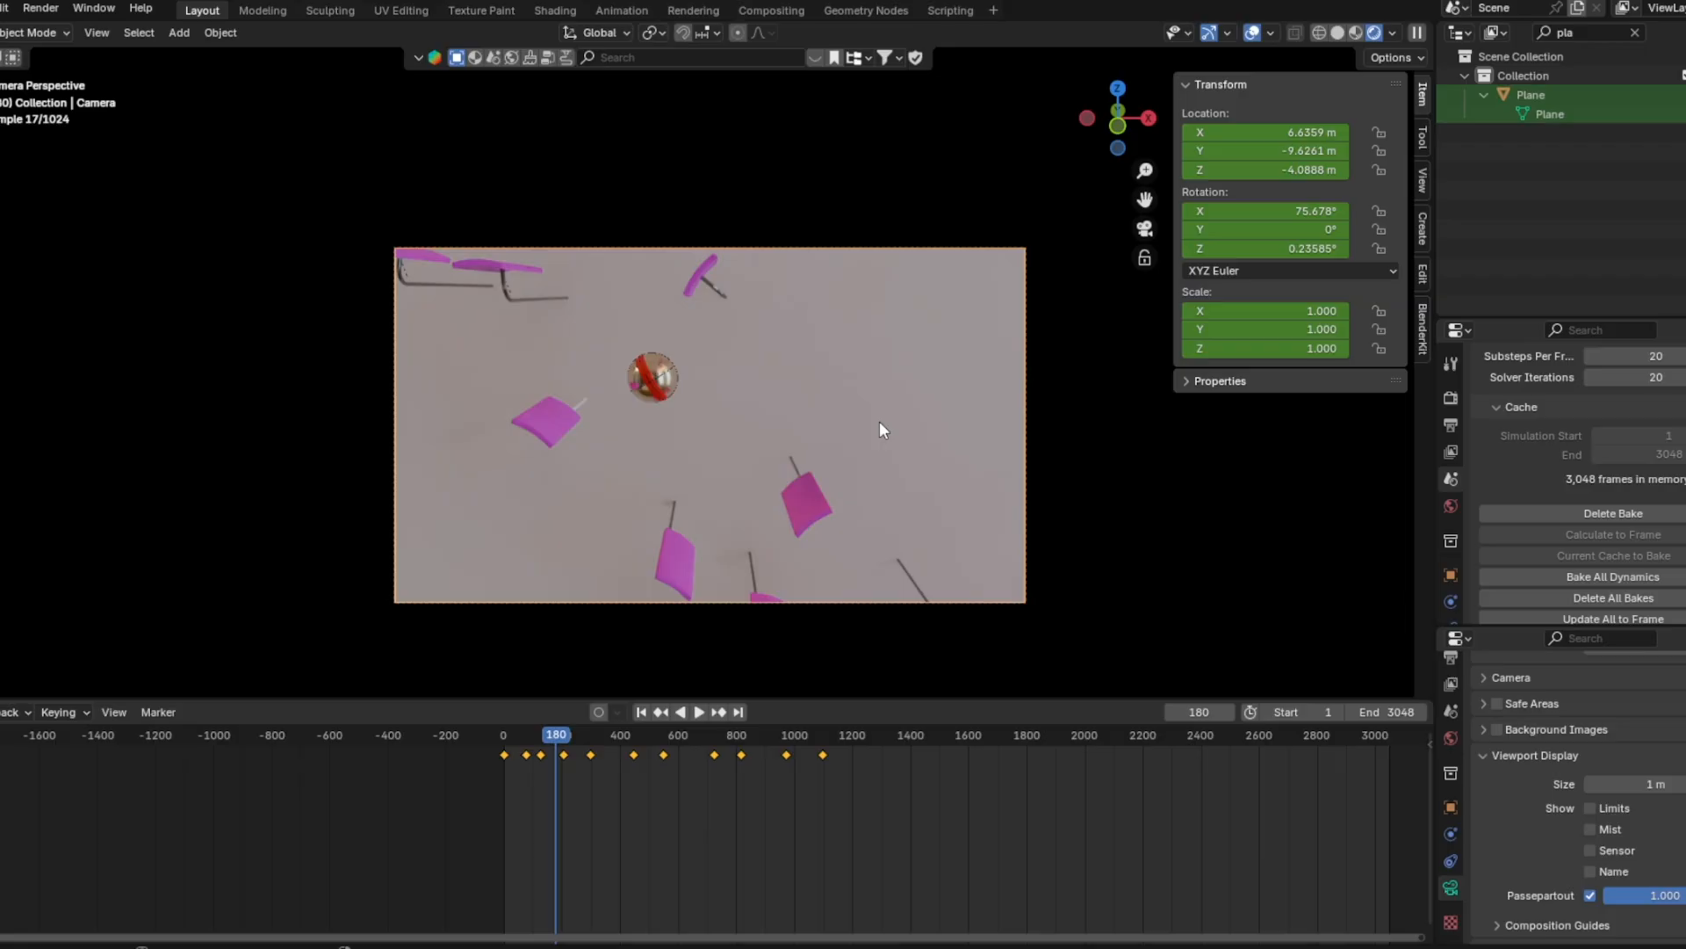
key("space")
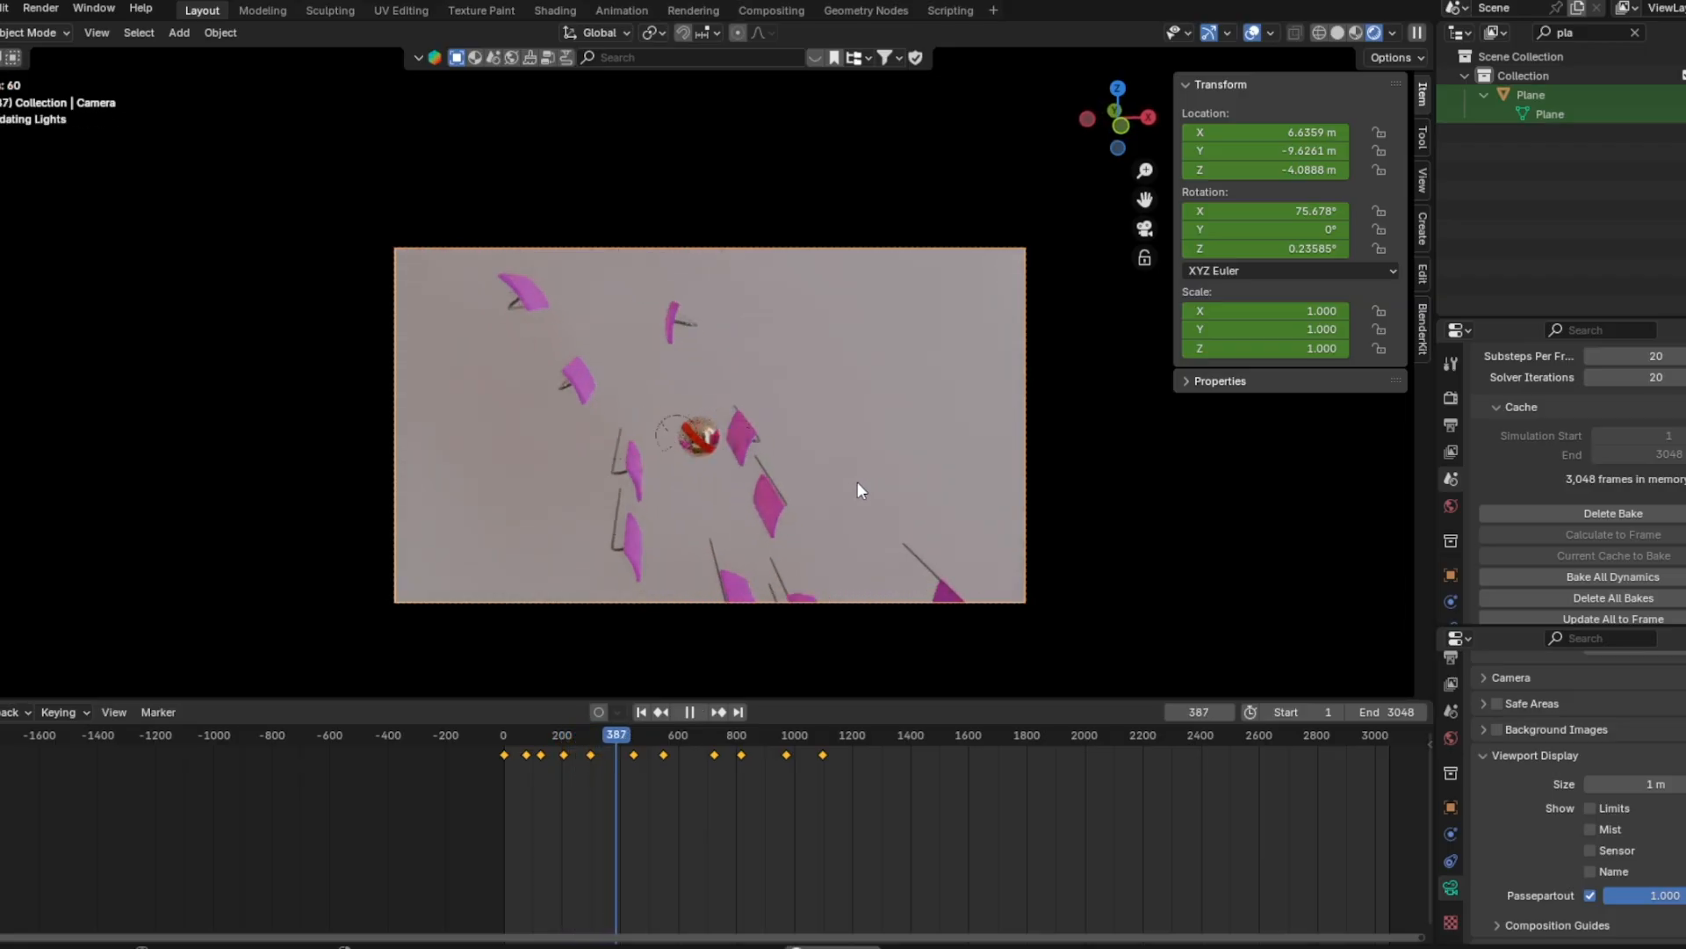
key("space")
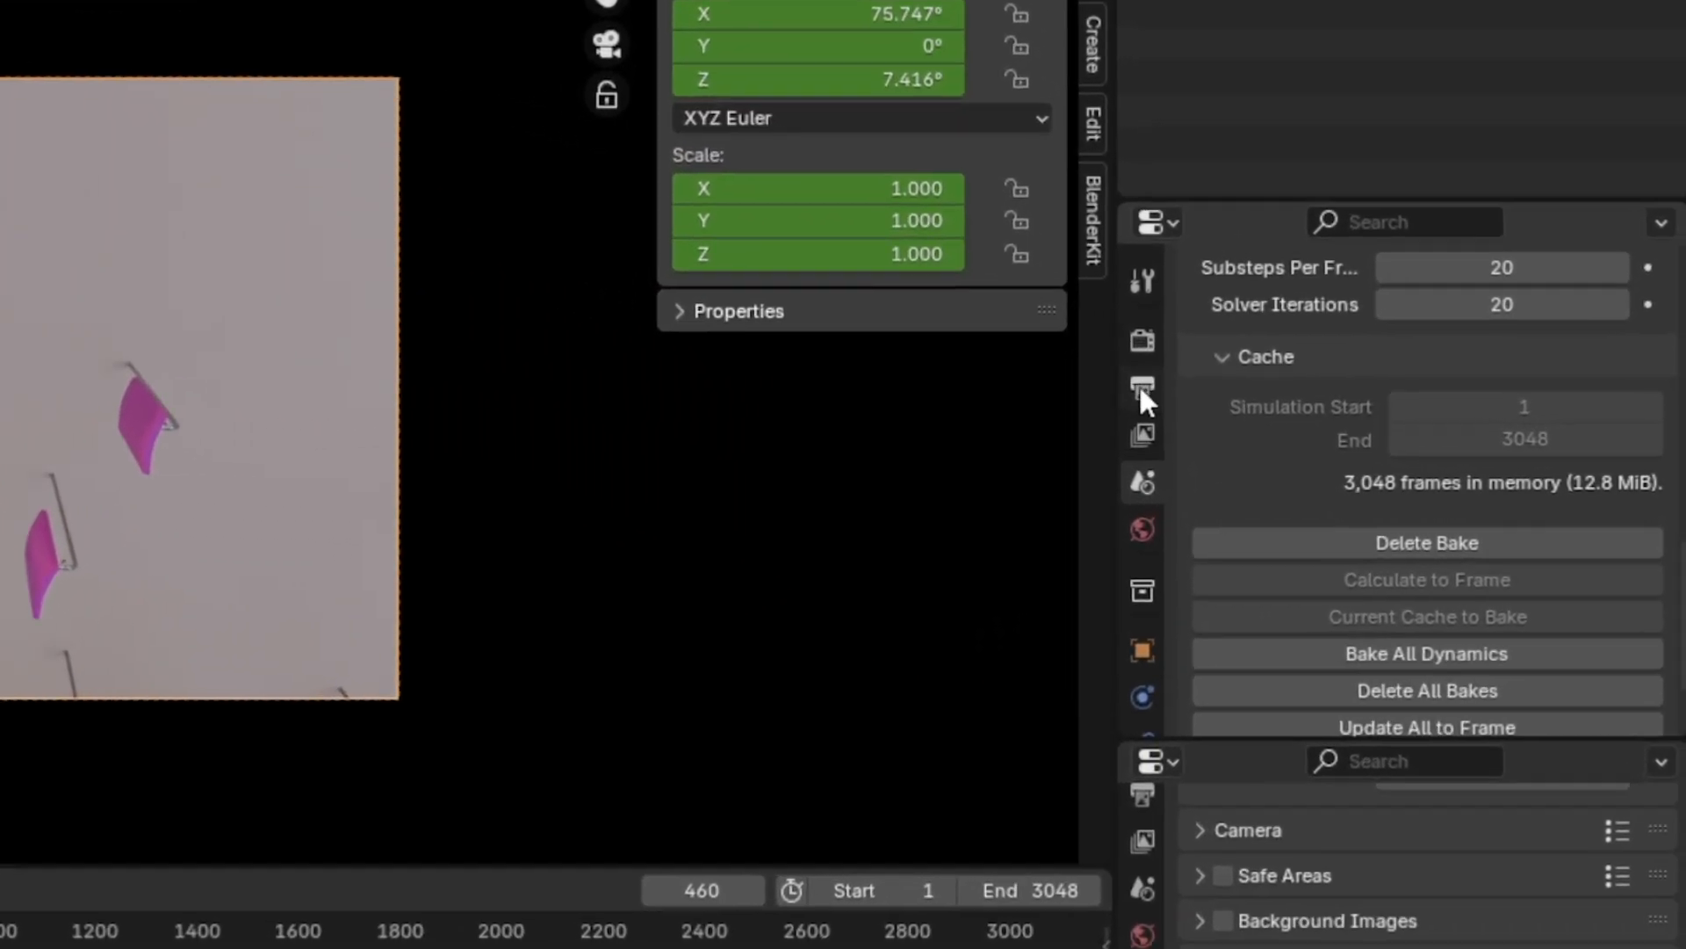
Bring up the scene's resolution and output settings and close the extra Properties editor beneath them
left_click(1358, 414)
scroll(1467, 509, "up", 8)
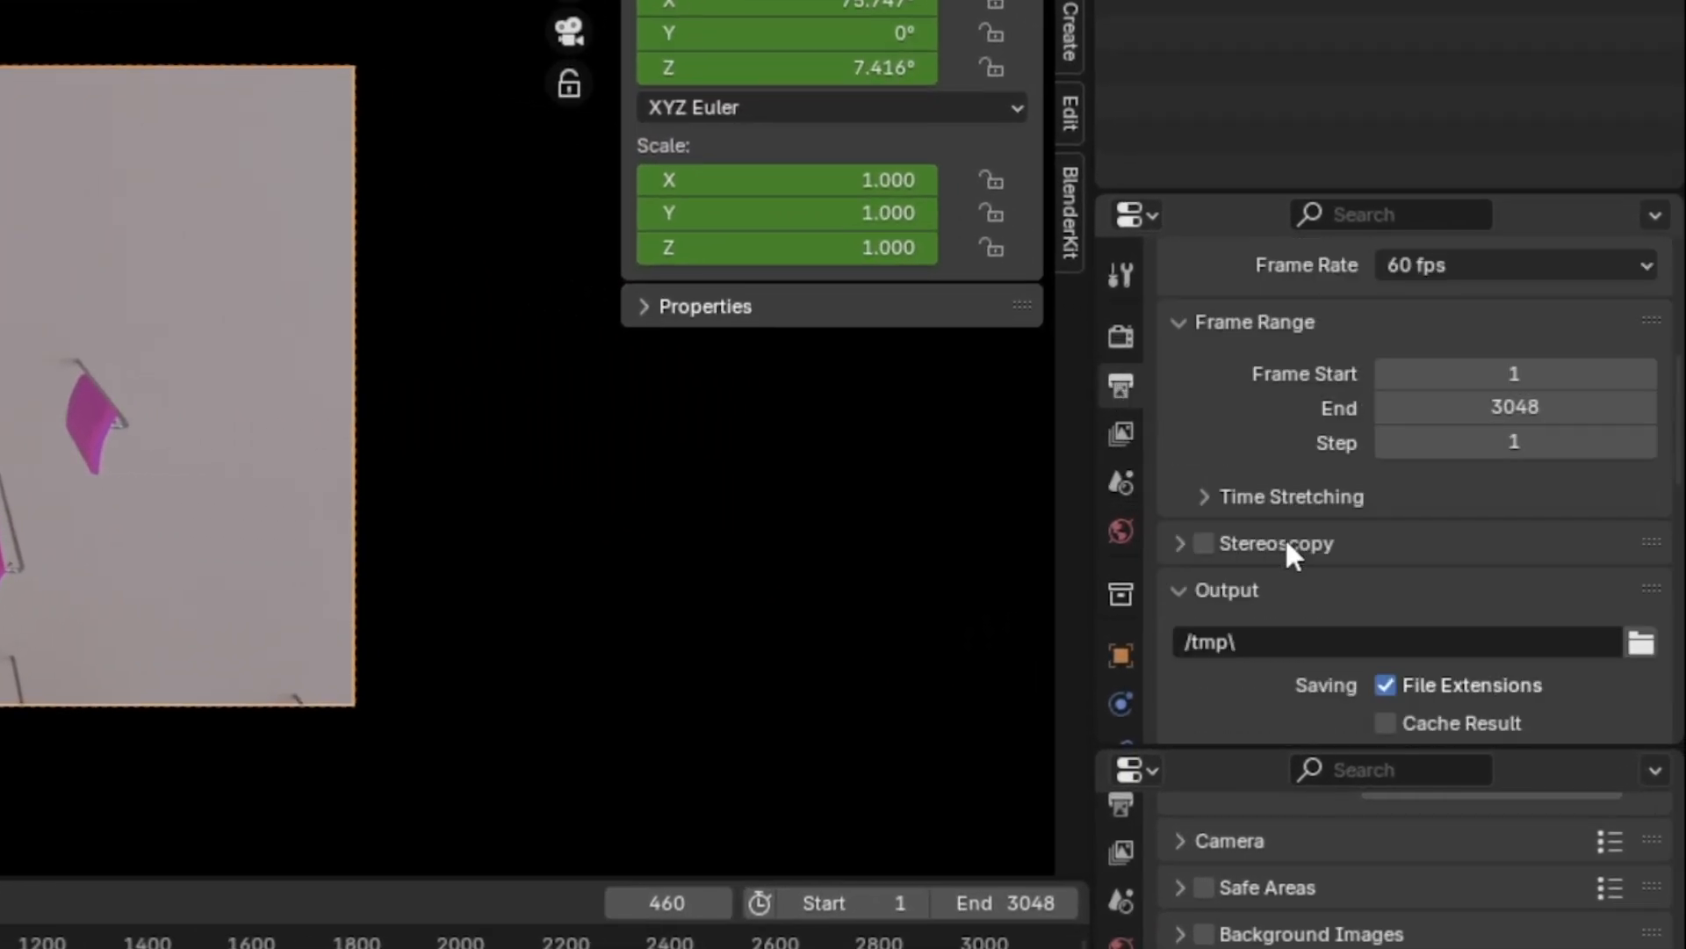
scroll(1309, 527, "up", 8)
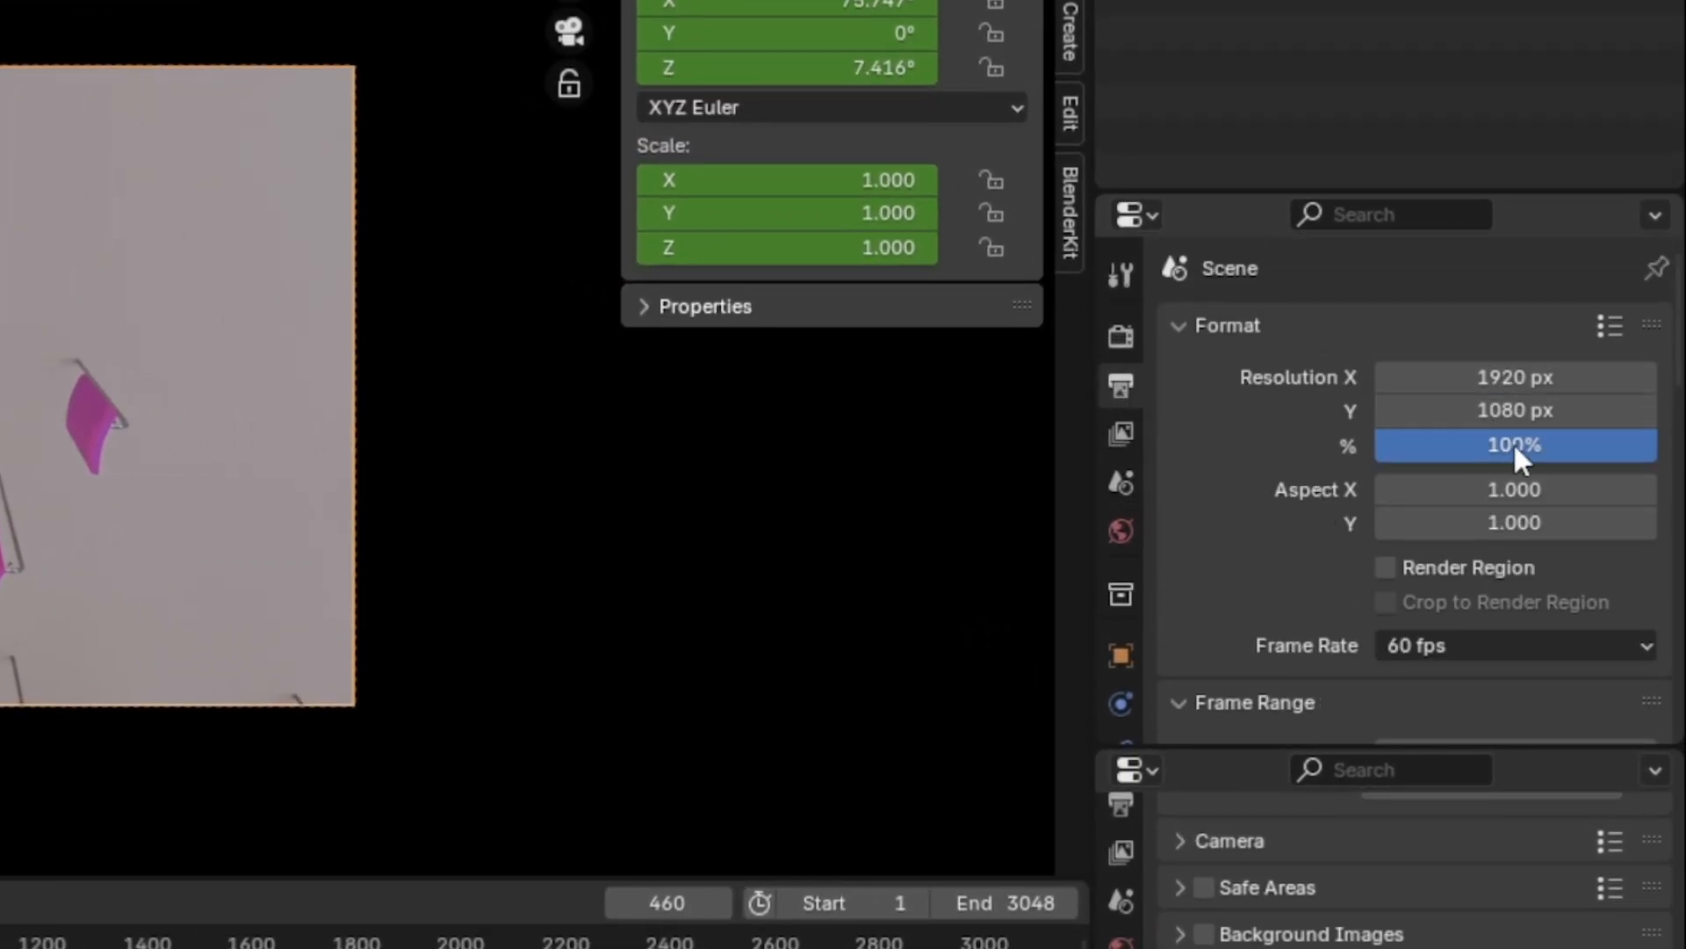
right_click(1219, 783)
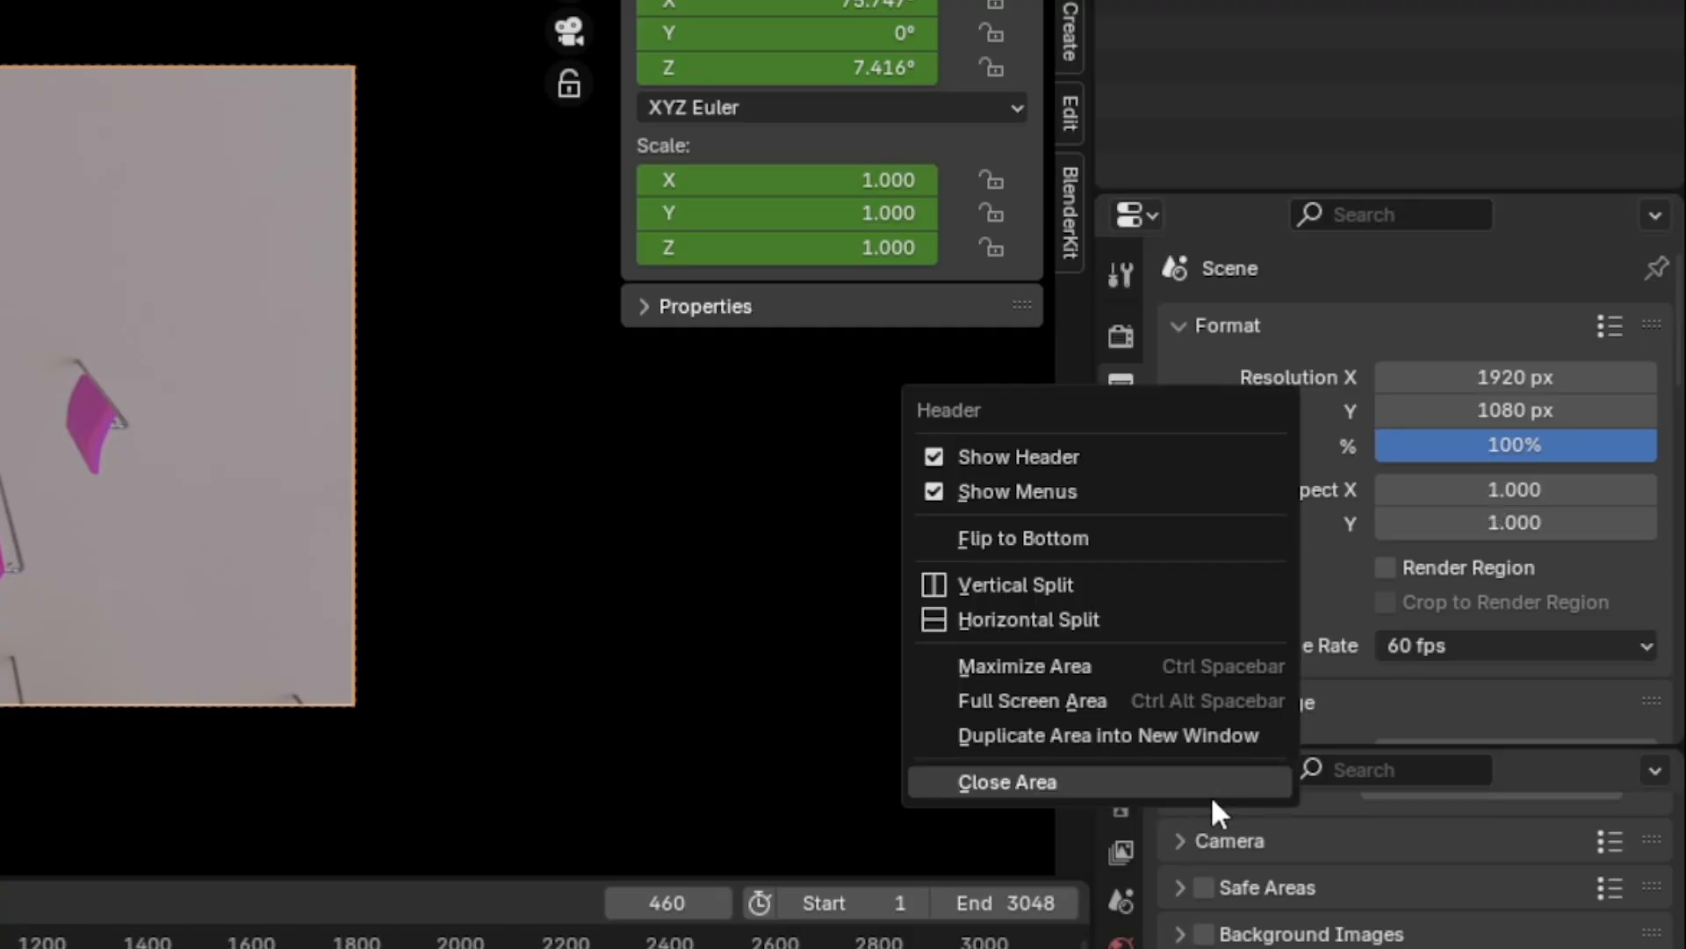
left_click(1210, 794)
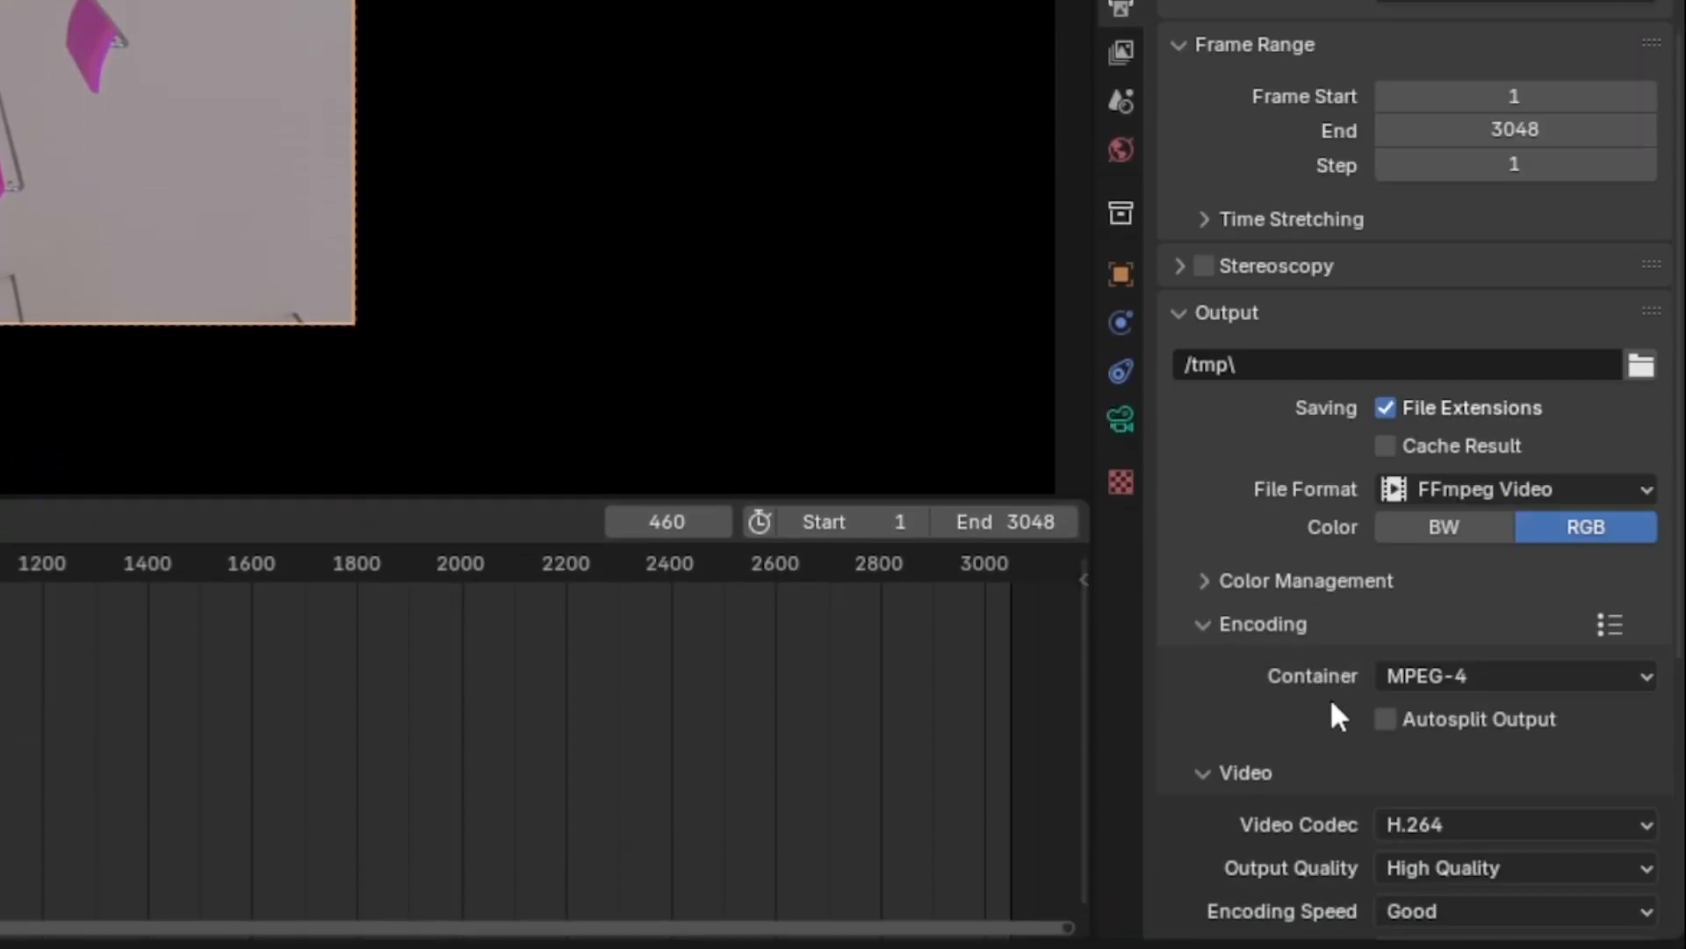
Set the FFmpeg video output to the MPEG-4 container with the MP3 audio codec
left_click(1474, 677)
scroll(1390, 564, "down", 5)
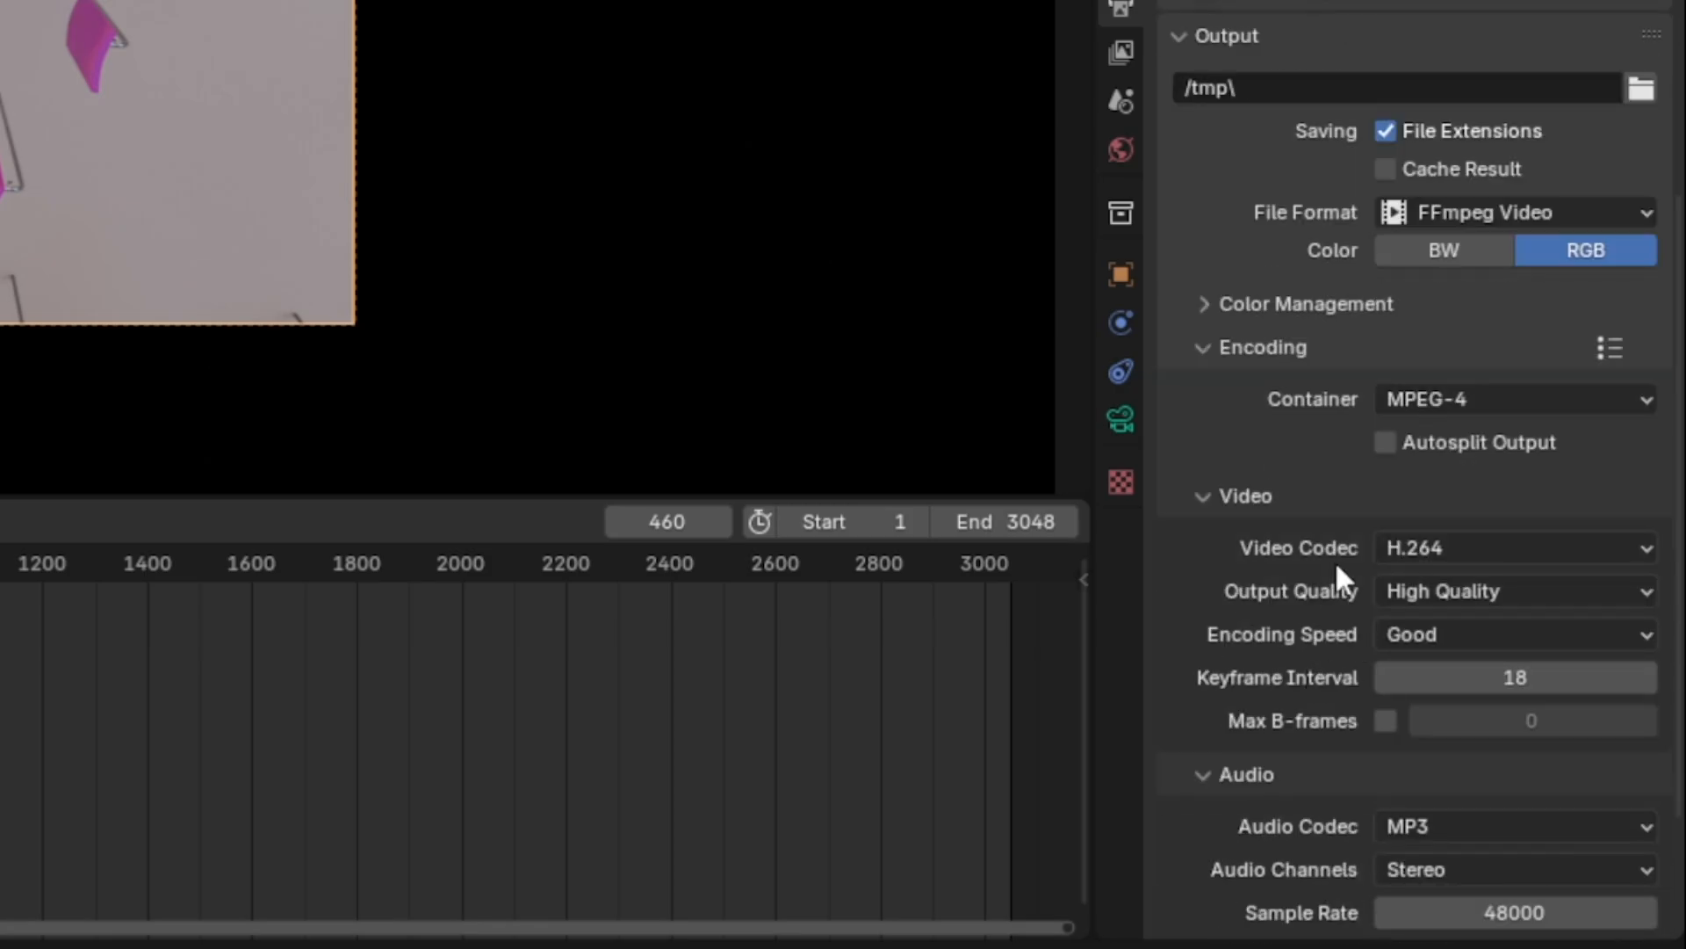
scroll(1370, 615, "down", 3)
left_click(1458, 639)
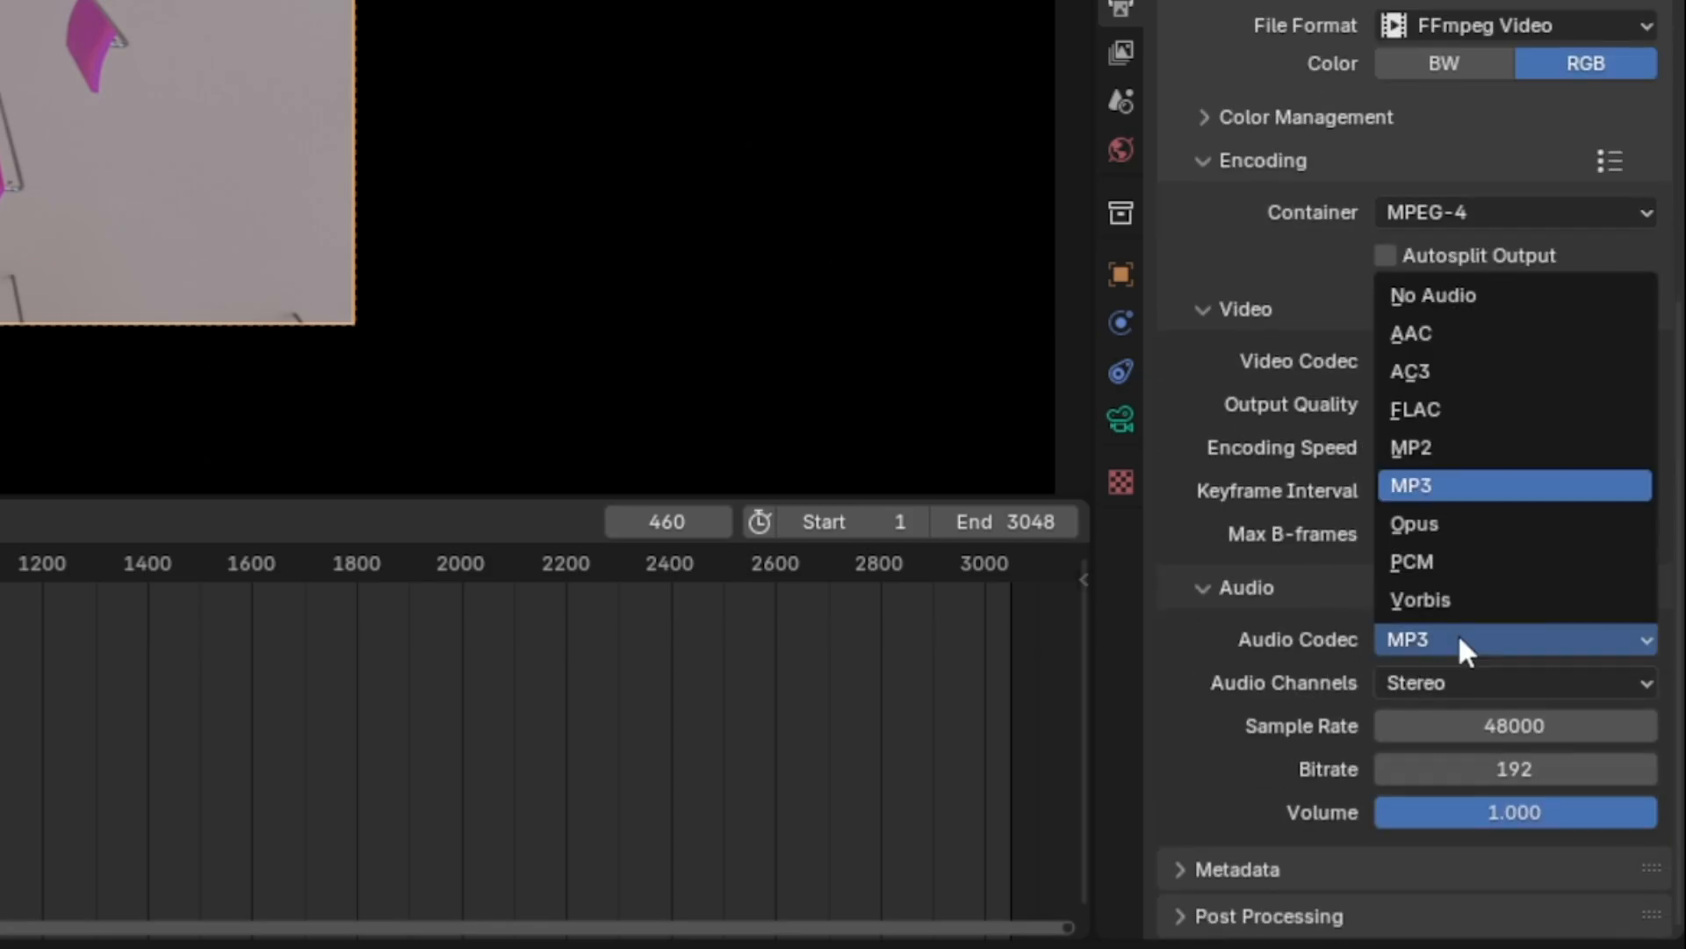
left_click(1428, 483)
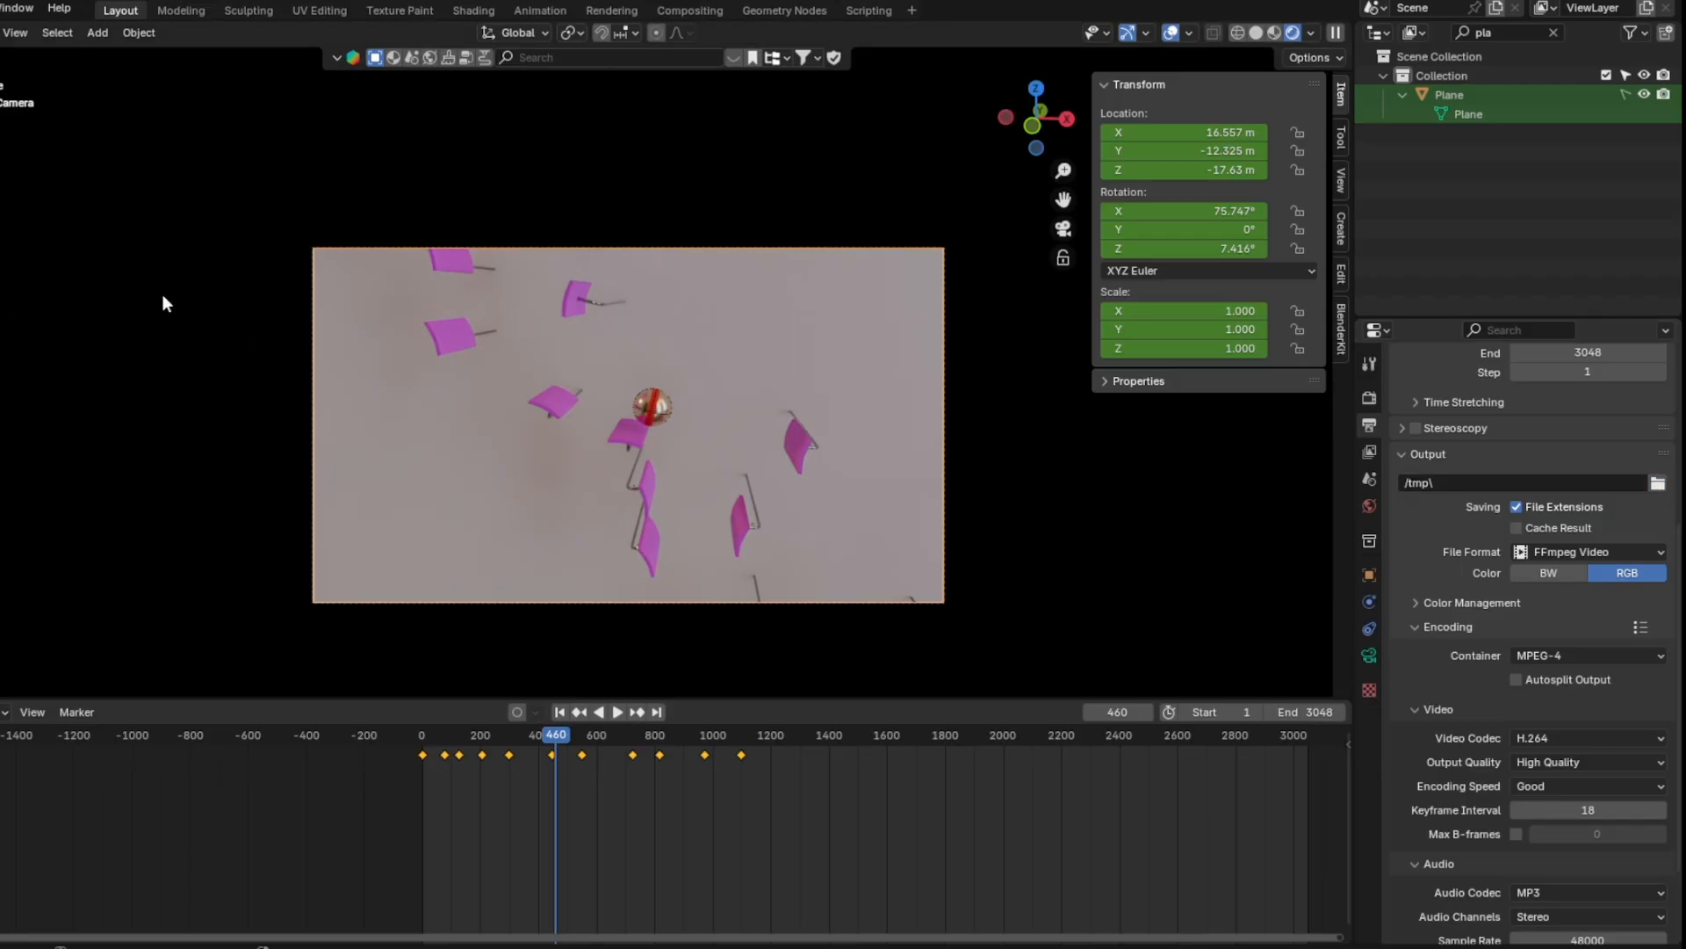
Set the Cycles final render's maximum samples to 64 and start rendering the animation
left_click(1369, 397)
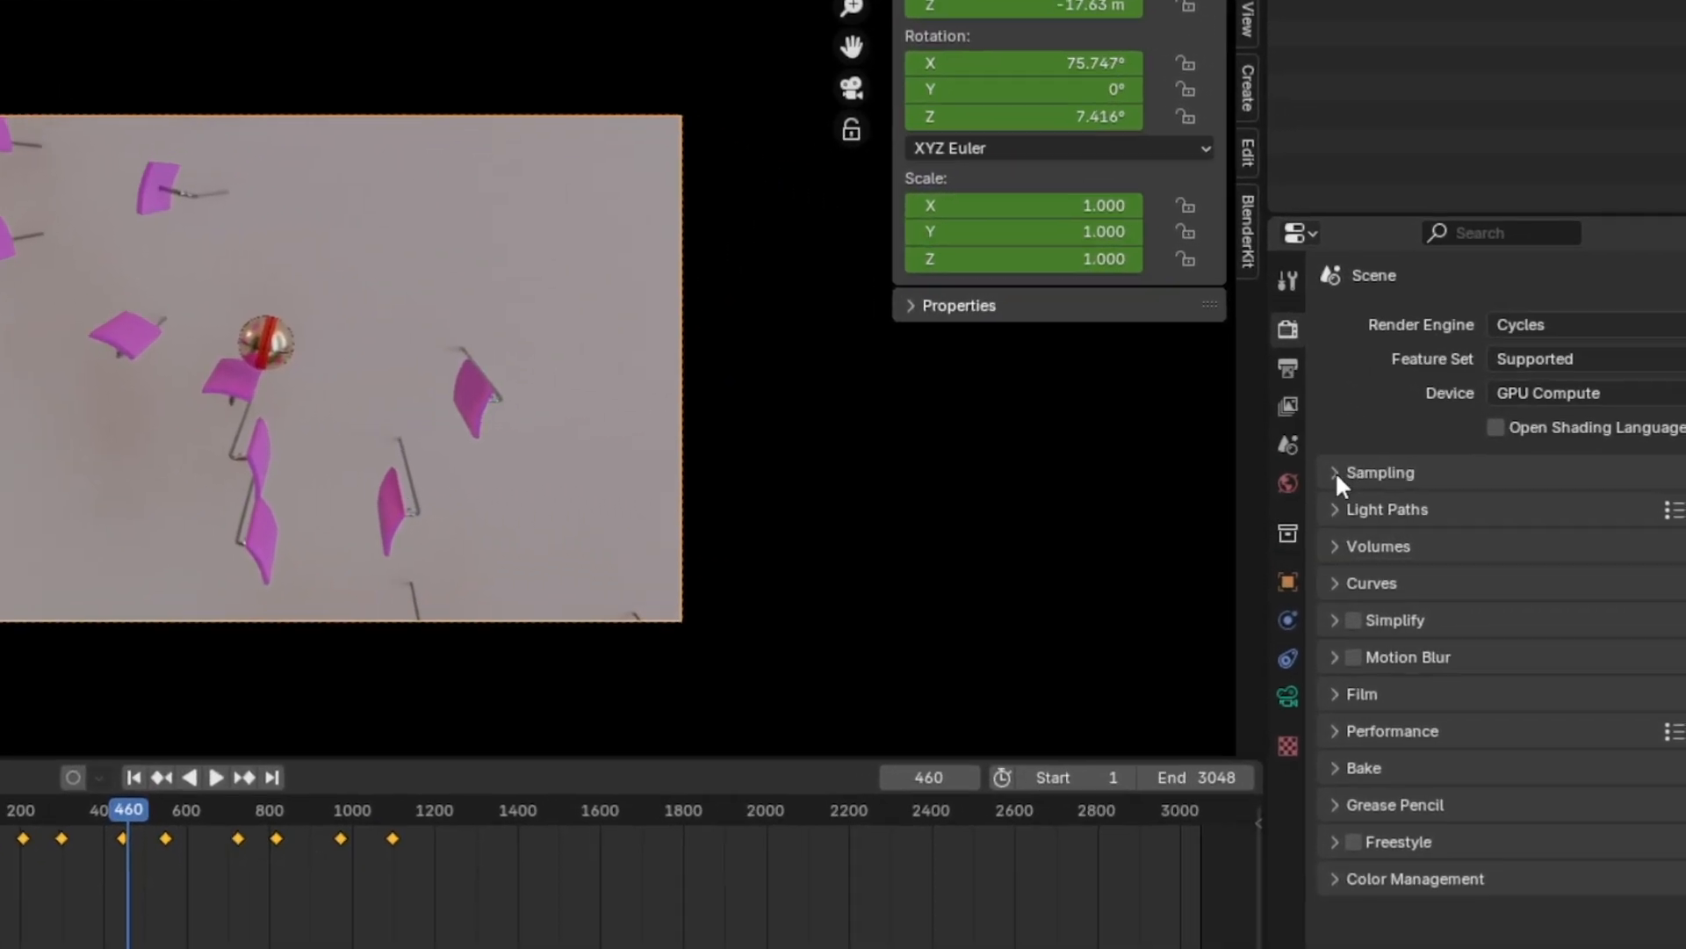
left_click(1400, 498)
left_click(1227, 537)
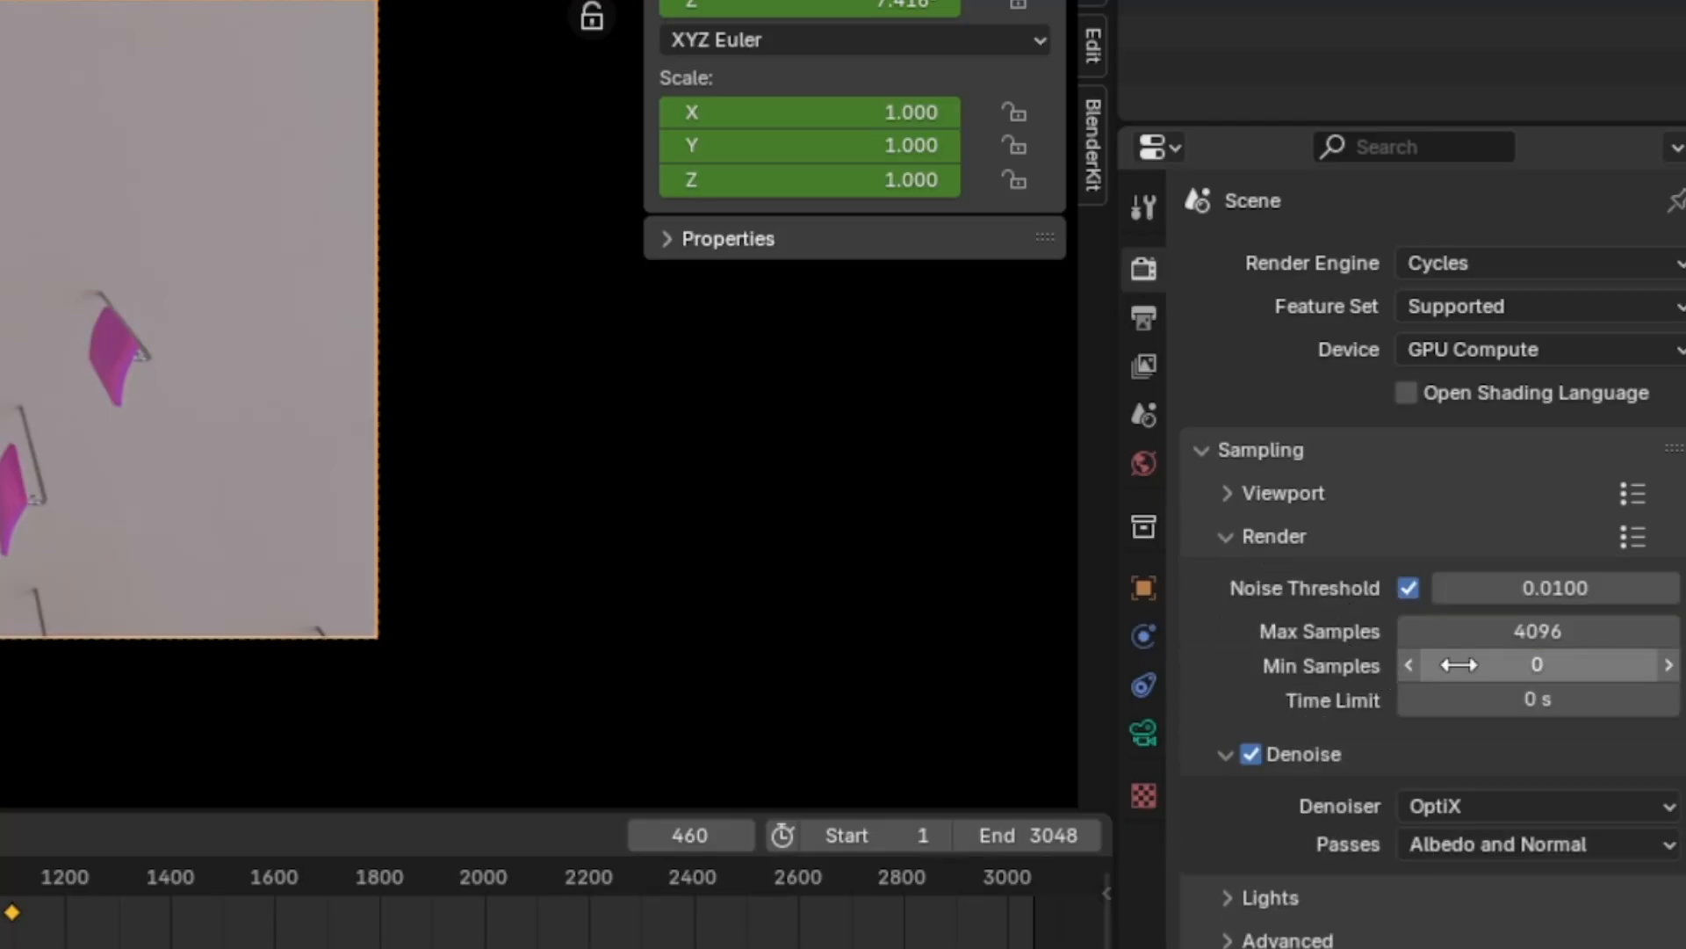
left_click(1526, 631)
type("64")
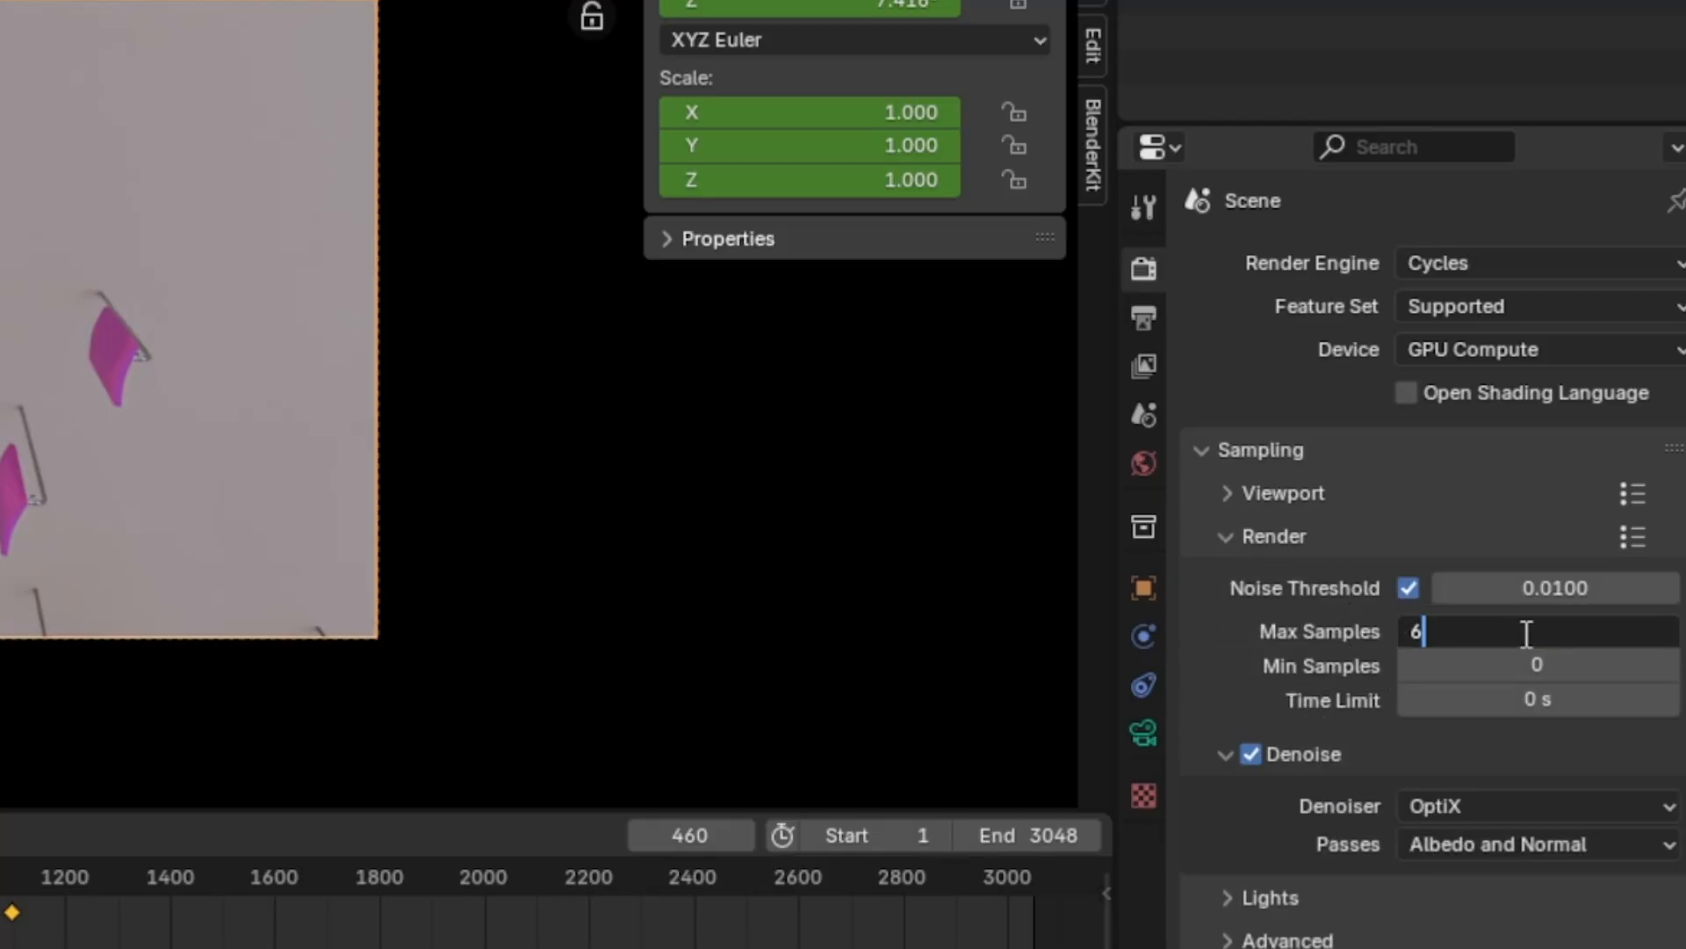
key("Return")
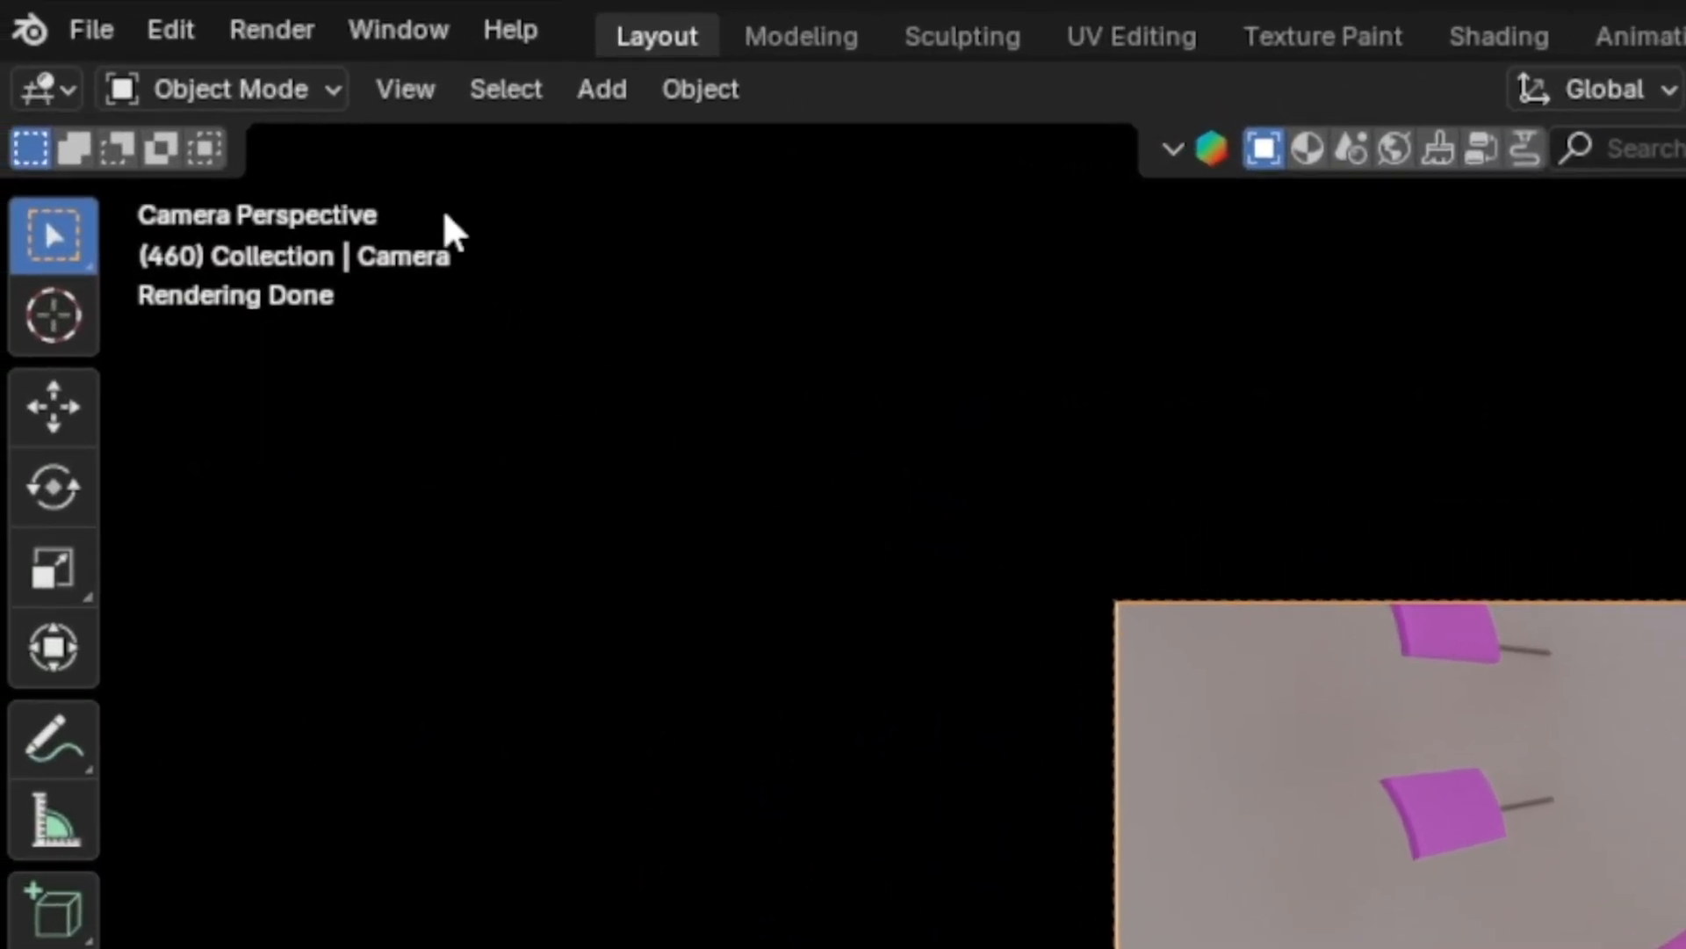
left_click(246, 28)
left_click(352, 126)
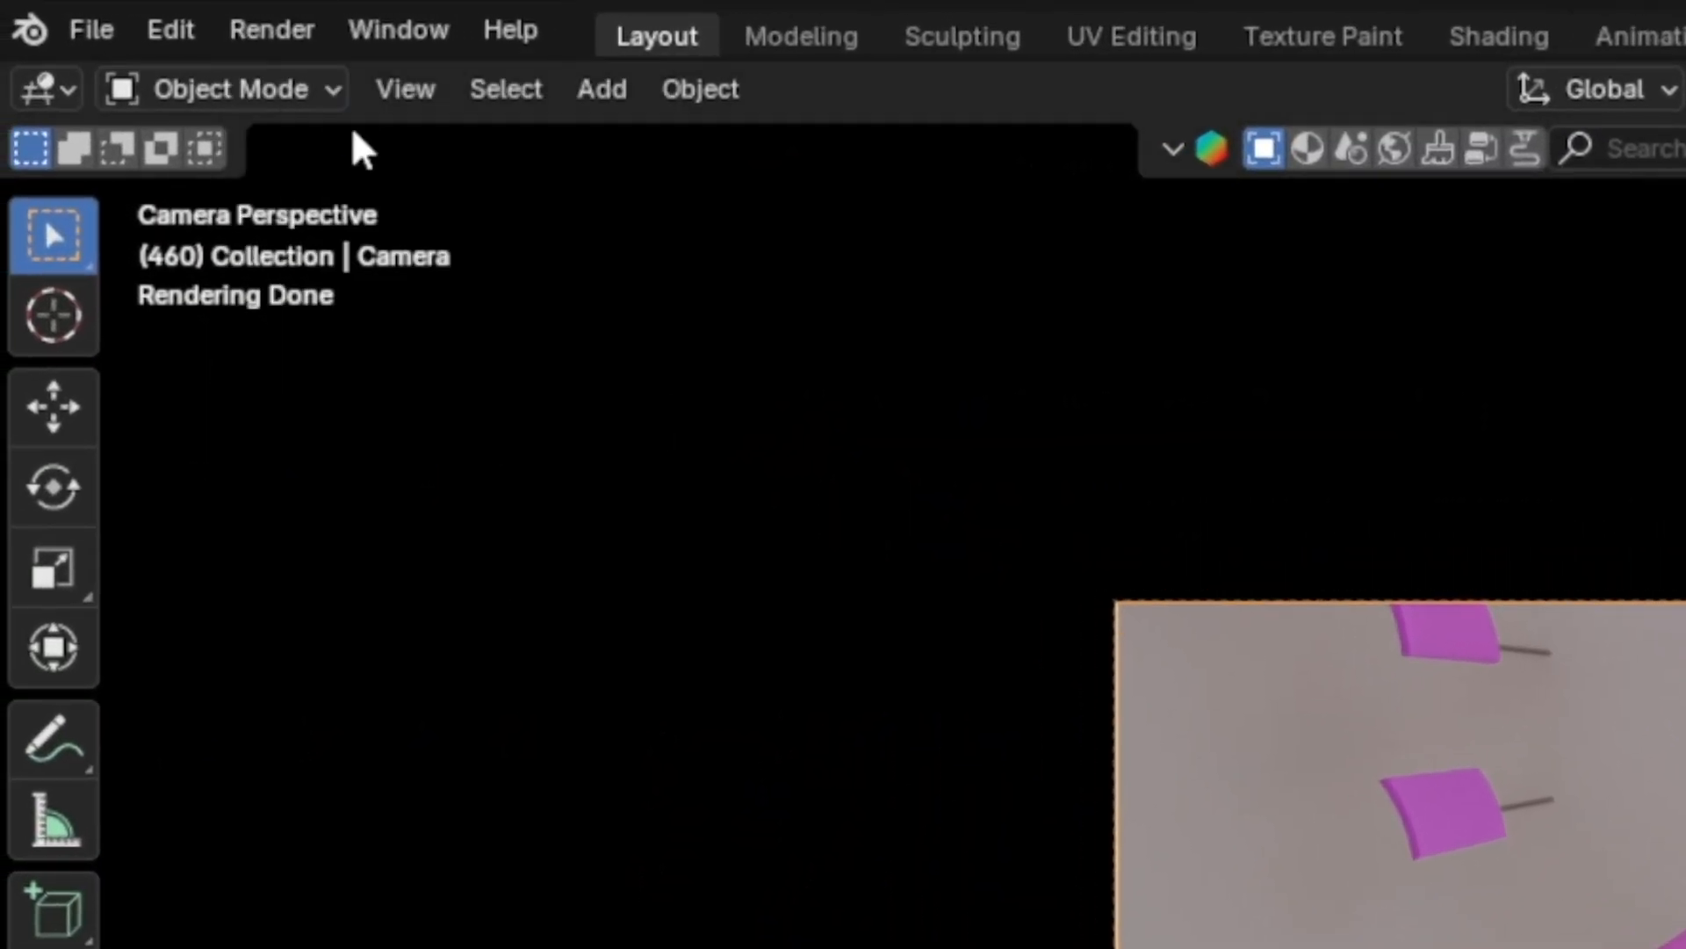